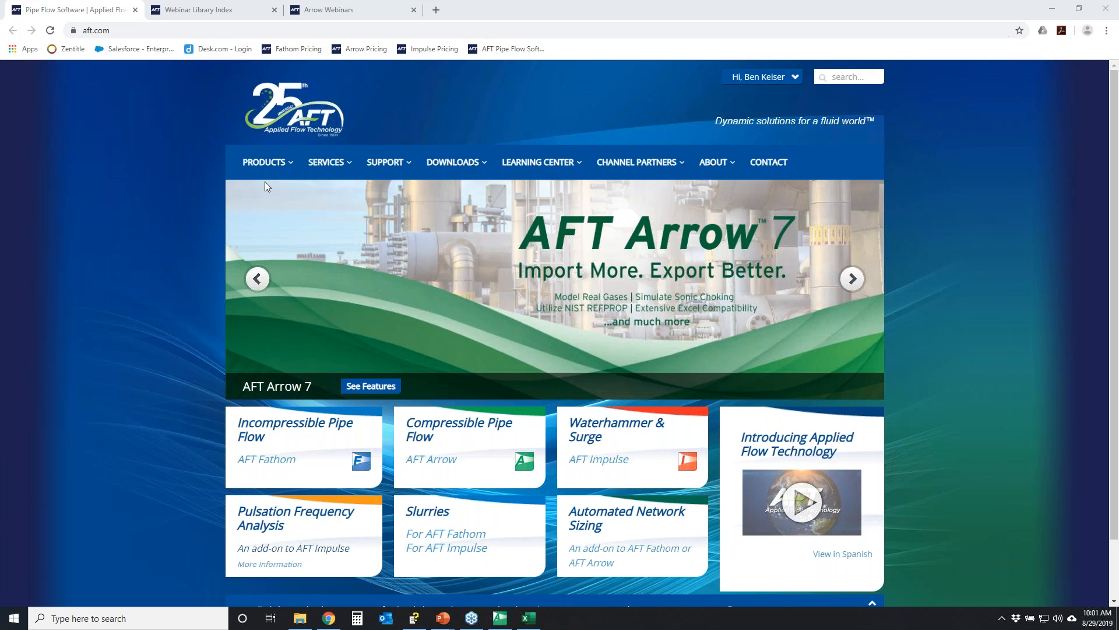
Step: Open the AFT Arrow product page and go to its Add-On Modules section
{"action": "mouse_move", "coordinate": [264, 166]}
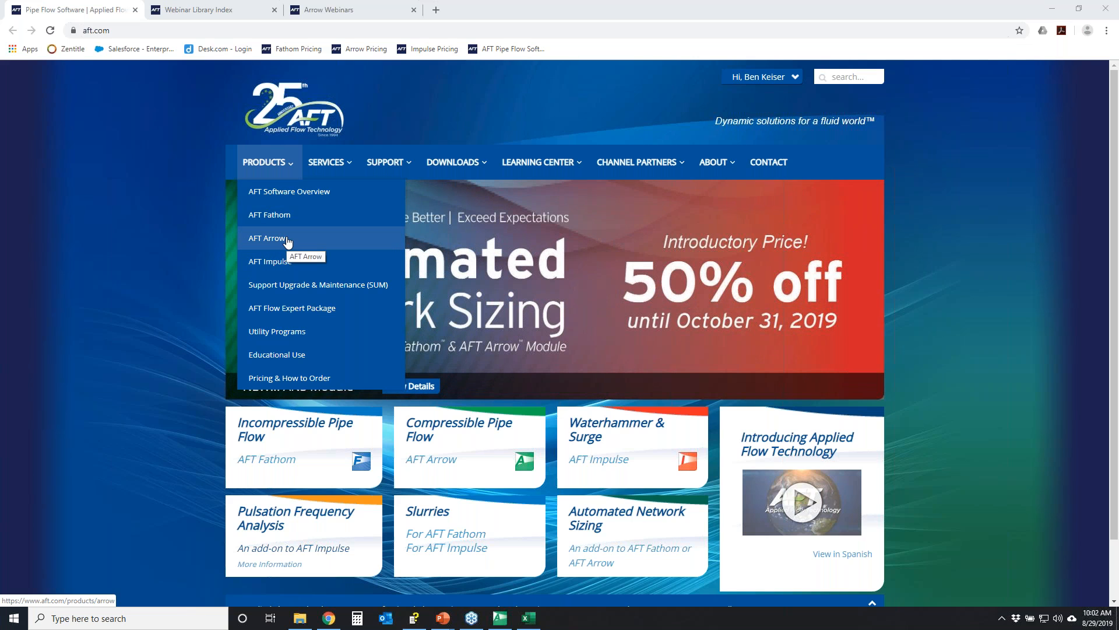
{"action": "left_click", "coordinate": [286, 239]}
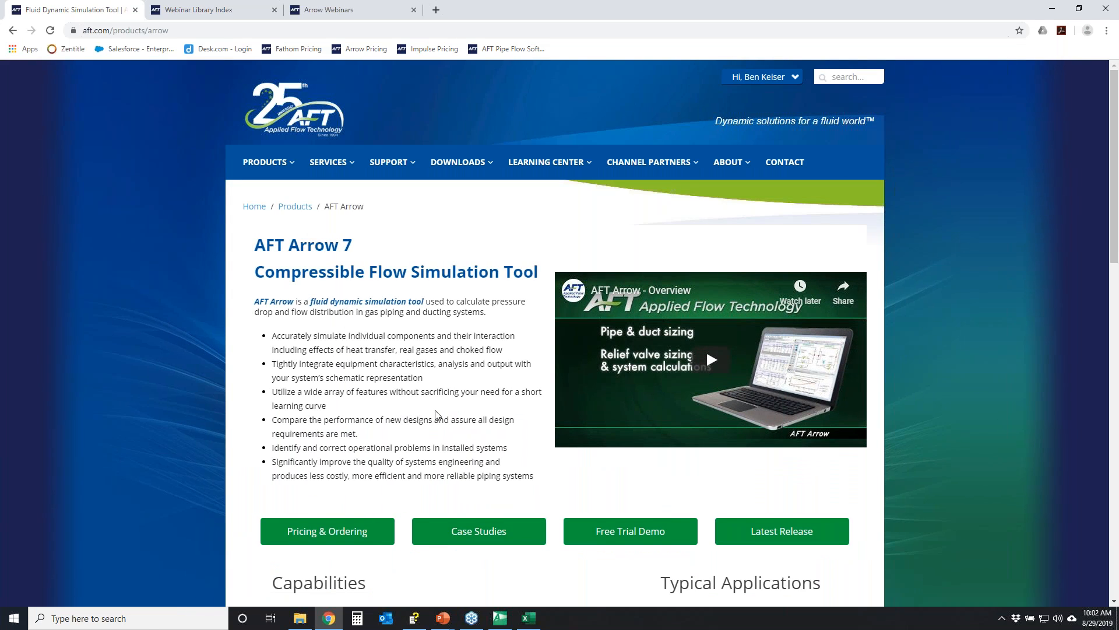
{"action": "scroll", "coordinate": [437, 415], "scroll_direction": "down", "scroll_amount": 4}
{"action": "scroll", "coordinate": [447, 411], "scroll_direction": "down", "scroll_amount": 8}
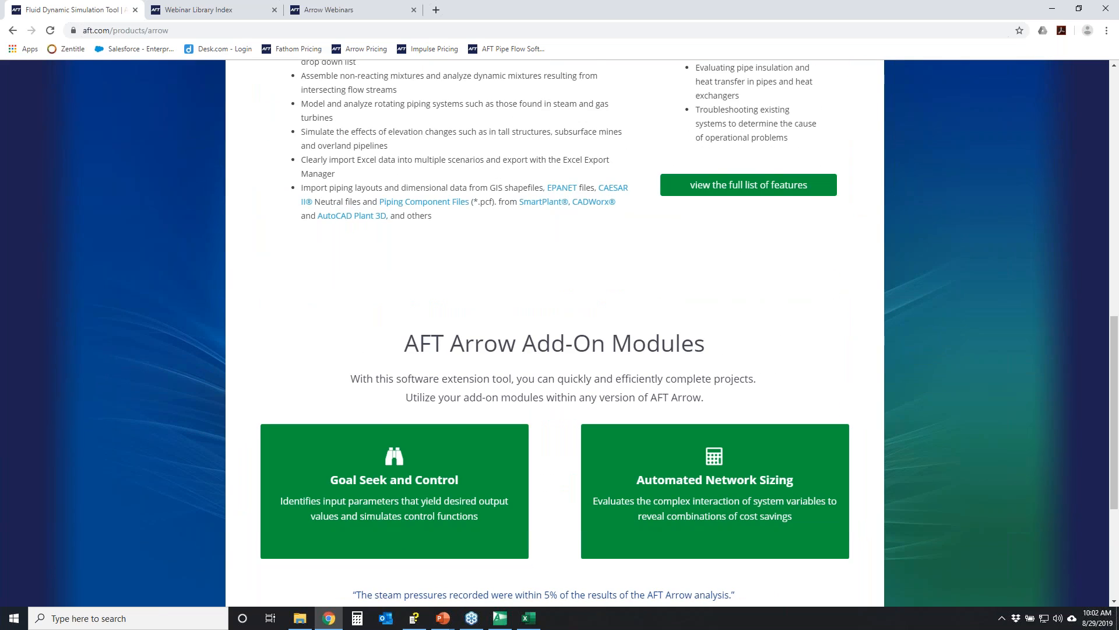
{"action": "scroll", "coordinate": [447, 411], "scroll_direction": "down", "scroll_amount": 3}
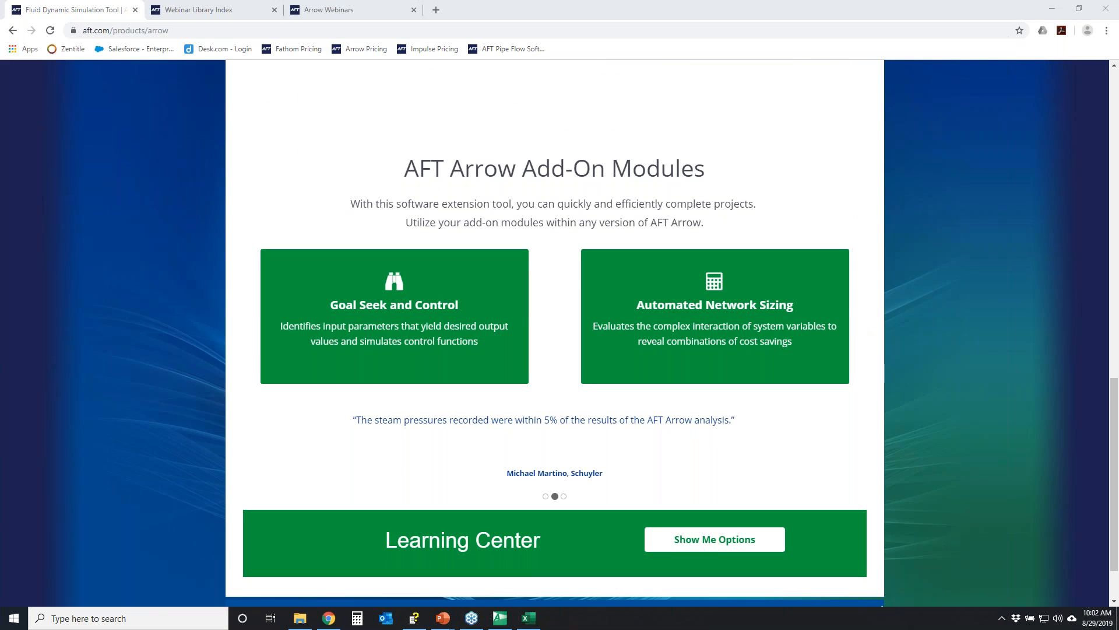
Step: Circle the Goal Seek and Control and Automated Network Sizing modules with the annotation pen, and clear the markings
{"action": "mouse_move", "coordinate": [233, 175]}
{"action": "left_mouse_down"}
{"action": "mouse_move", "coordinate": [834, 215]}
{"action": "mouse_move", "coordinate": [790, 390]}
{"action": "mouse_move", "coordinate": [225, 371]}
{"action": "mouse_move", "coordinate": [303, 182]}
{"action": "left_mouse_up"}
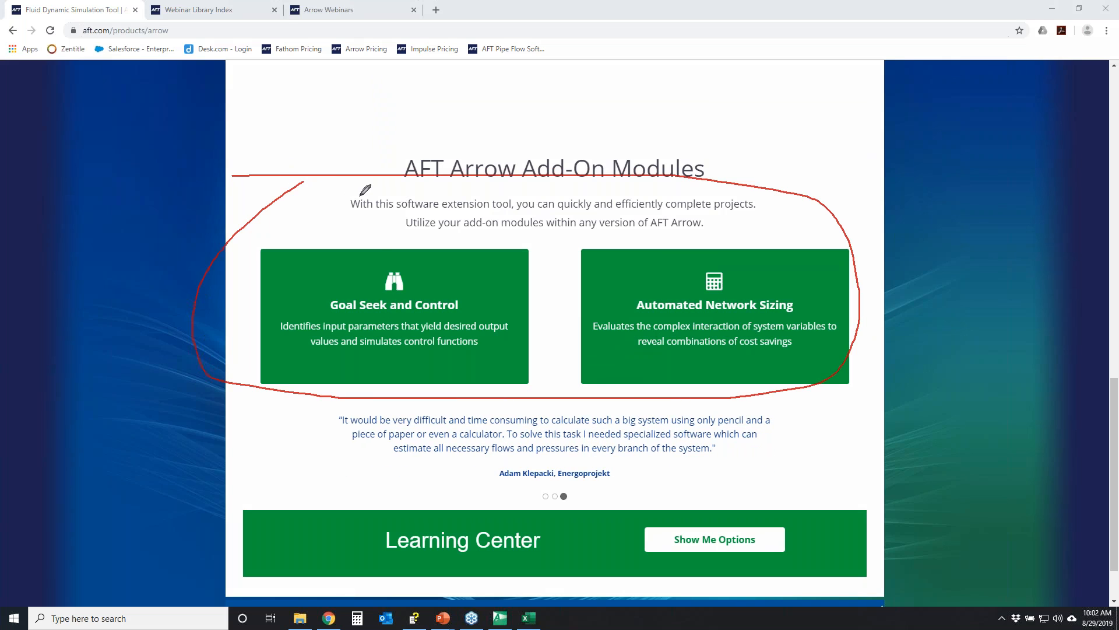
{"action": "mouse_move", "coordinate": [309, 316]}
{"action": "left_mouse_down"}
{"action": "mouse_move", "coordinate": [512, 299]}
{"action": "mouse_move", "coordinate": [287, 312]}
{"action": "mouse_move", "coordinate": [366, 328]}
{"action": "left_mouse_up"}
{"action": "mouse_move", "coordinate": [647, 308]}
{"action": "left_mouse_down"}
{"action": "mouse_move", "coordinate": [849, 295]}
{"action": "mouse_move", "coordinate": [659, 251]}
{"action": "mouse_move", "coordinate": [709, 311]}
{"action": "left_mouse_up"}
{"action": "left_click_drag", "start_coordinate": [616, 332], "coordinate": [760, 185]}
{"action": "mouse_move", "coordinate": [785, 220]}
{"action": "left_mouse_down"}
{"action": "mouse_move", "coordinate": [717, 231]}
{"action": "mouse_move", "coordinate": [618, 327]}
{"action": "left_mouse_up"}
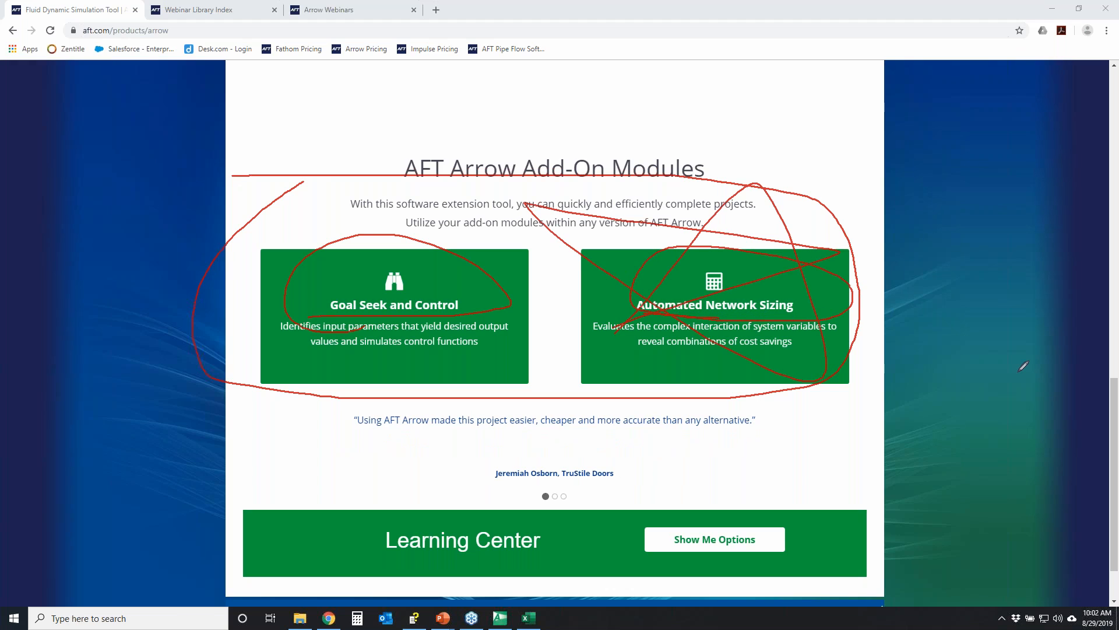
{"action": "key", "text": "Escape"}
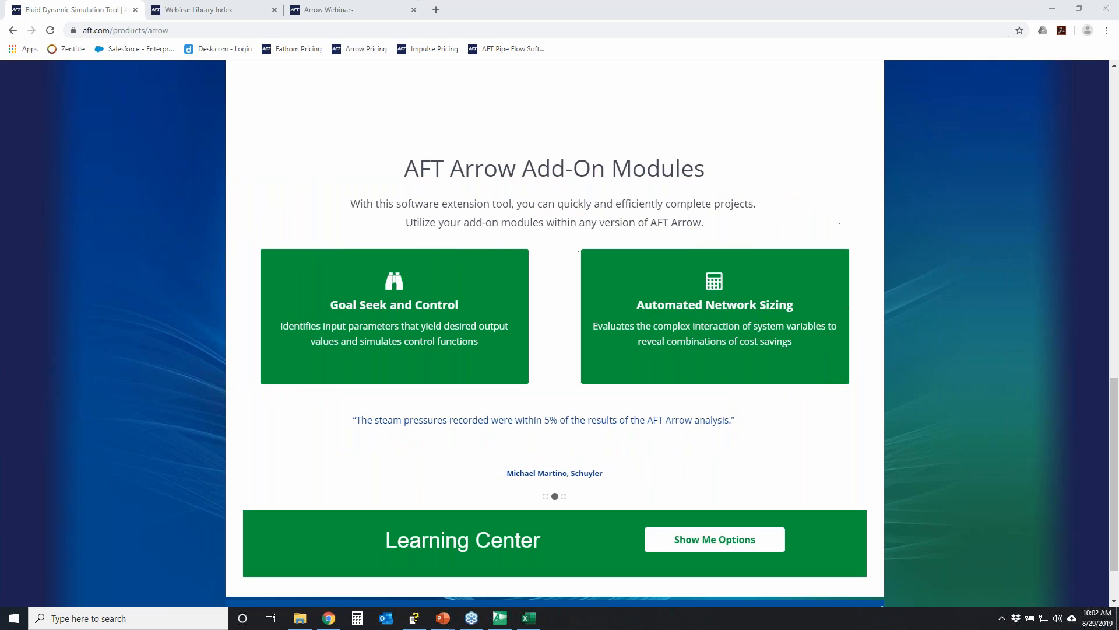
Step: Open the Automated Network Sizing module page and identify as an Owner / Operator in the module options prompt
{"action": "left_click", "coordinate": [724, 308]}
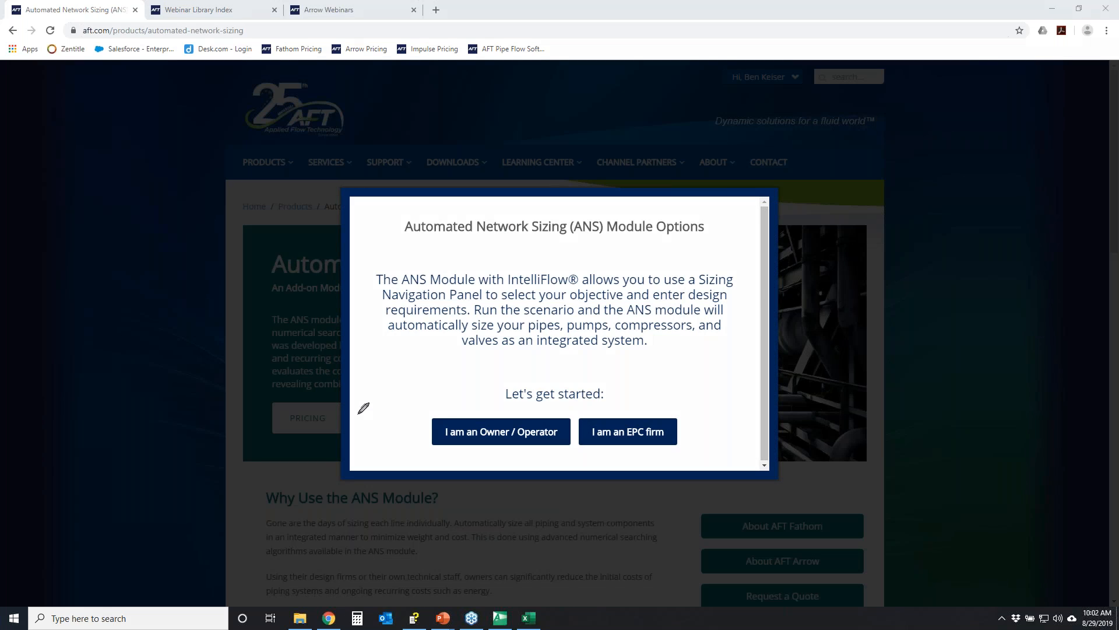
{"action": "mouse_move", "coordinate": [424, 420]}
{"action": "left_mouse_down"}
{"action": "mouse_move", "coordinate": [581, 433]}
{"action": "mouse_move", "coordinate": [455, 411]}
{"action": "left_mouse_up"}
{"action": "mouse_move", "coordinate": [578, 415]}
{"action": "left_mouse_down"}
{"action": "mouse_move", "coordinate": [708, 434]}
{"action": "mouse_move", "coordinate": [699, 397]}
{"action": "left_mouse_up"}
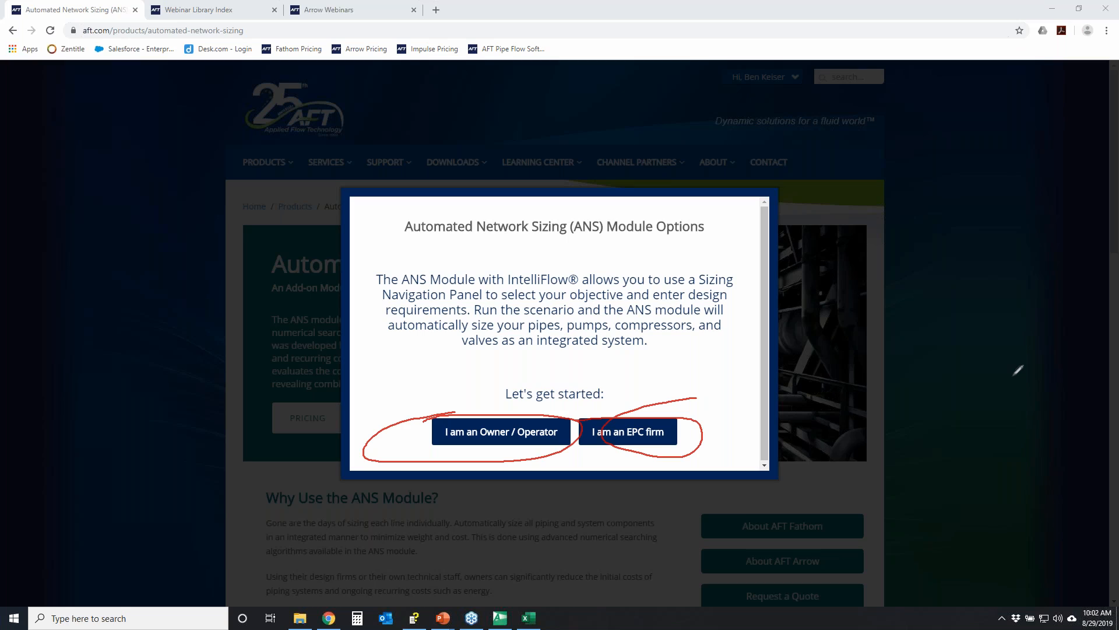
{"action": "key", "text": "Escape"}
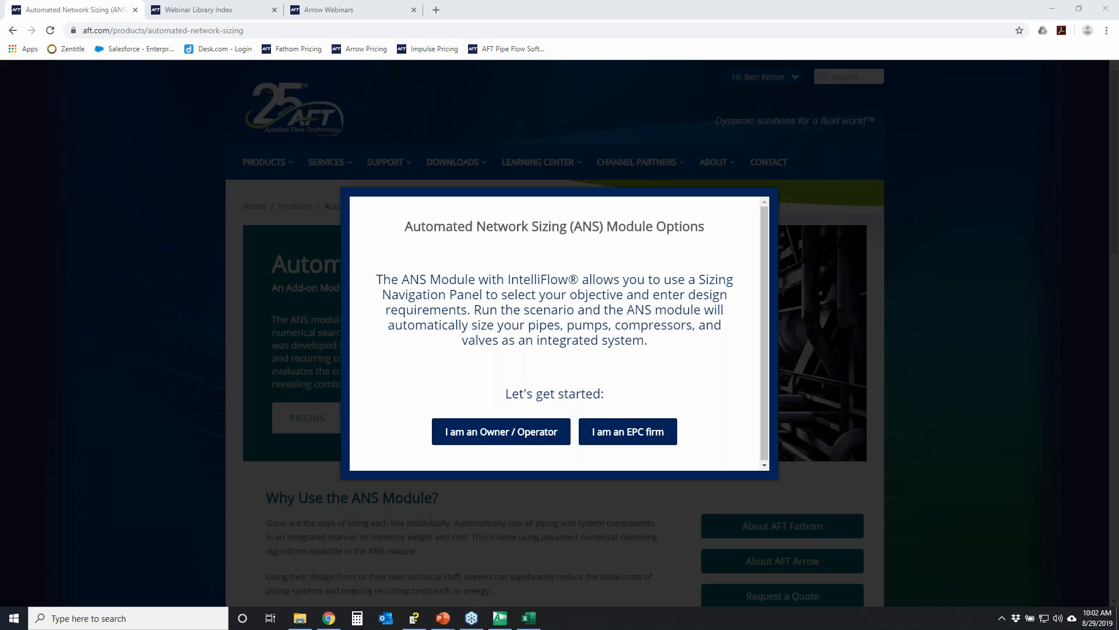
{"action": "left_click", "coordinate": [500, 438]}
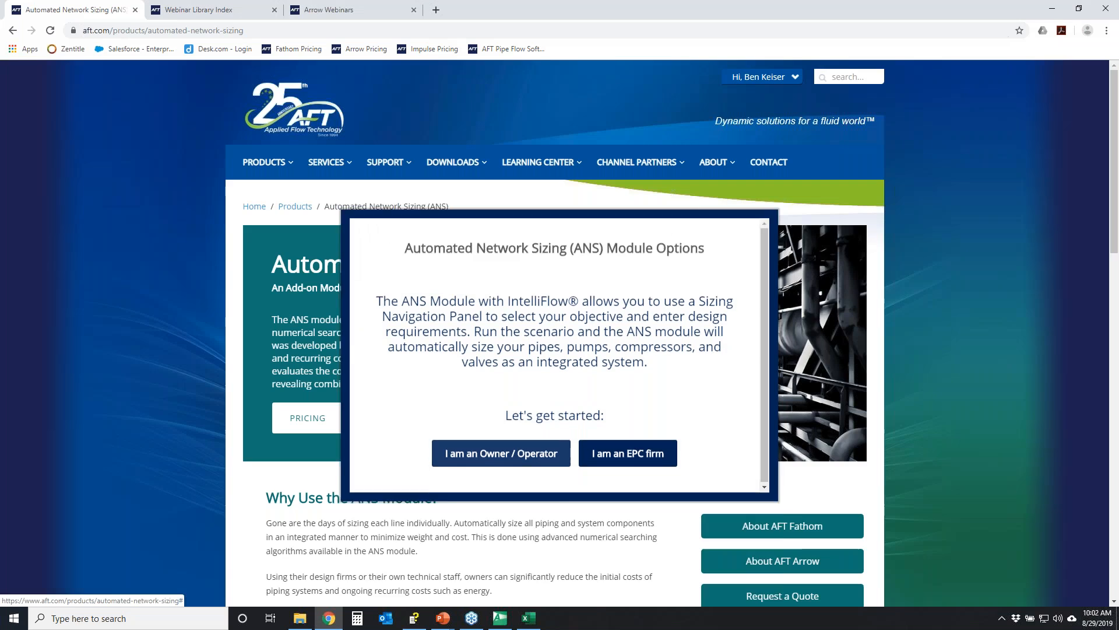
Step: Review the Automated Network Sizing page, including why to use the module, its benefits and how it works
{"action": "scroll", "coordinate": [552, 528], "scroll_direction": "down", "scroll_amount": 5}
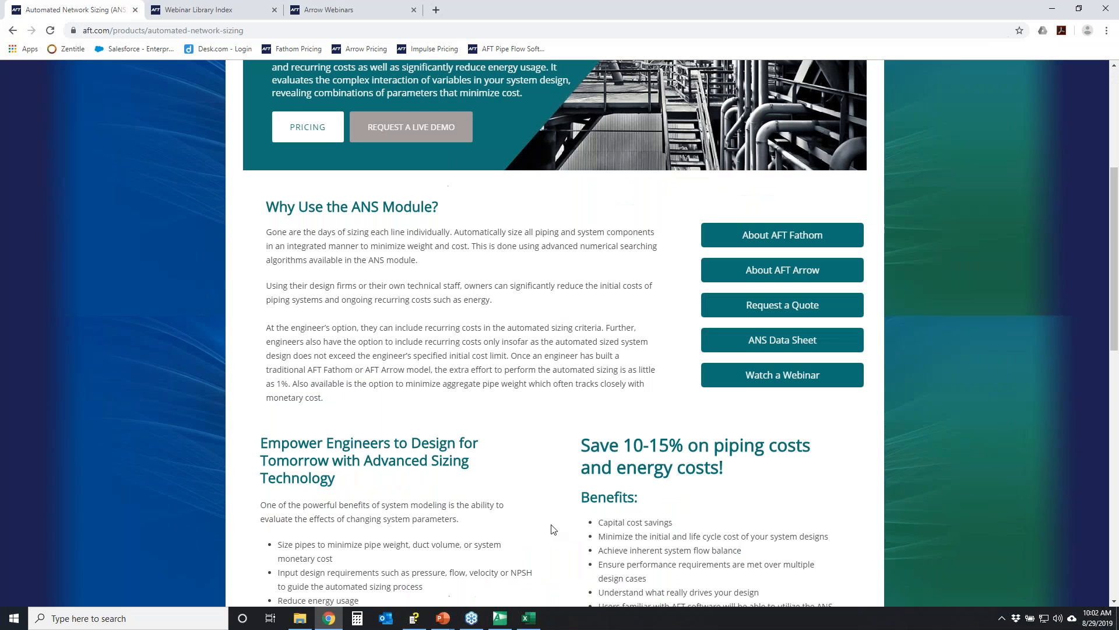
{"action": "scroll", "coordinate": [552, 528], "scroll_direction": "down", "scroll_amount": 5}
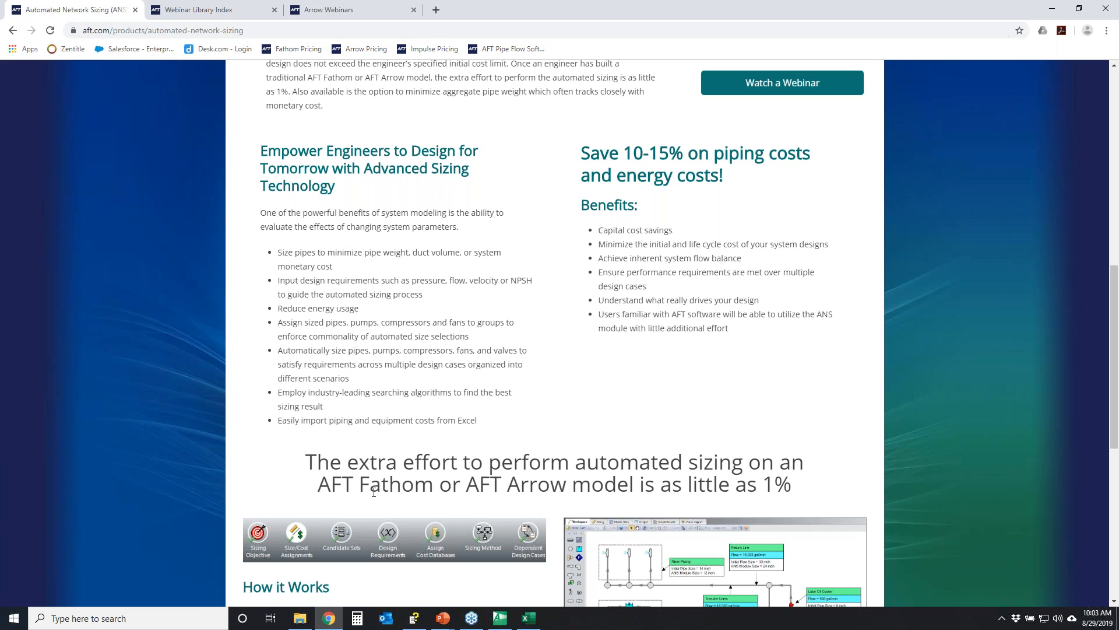
{"action": "scroll", "coordinate": [558, 456], "scroll_direction": "down", "scroll_amount": 7}
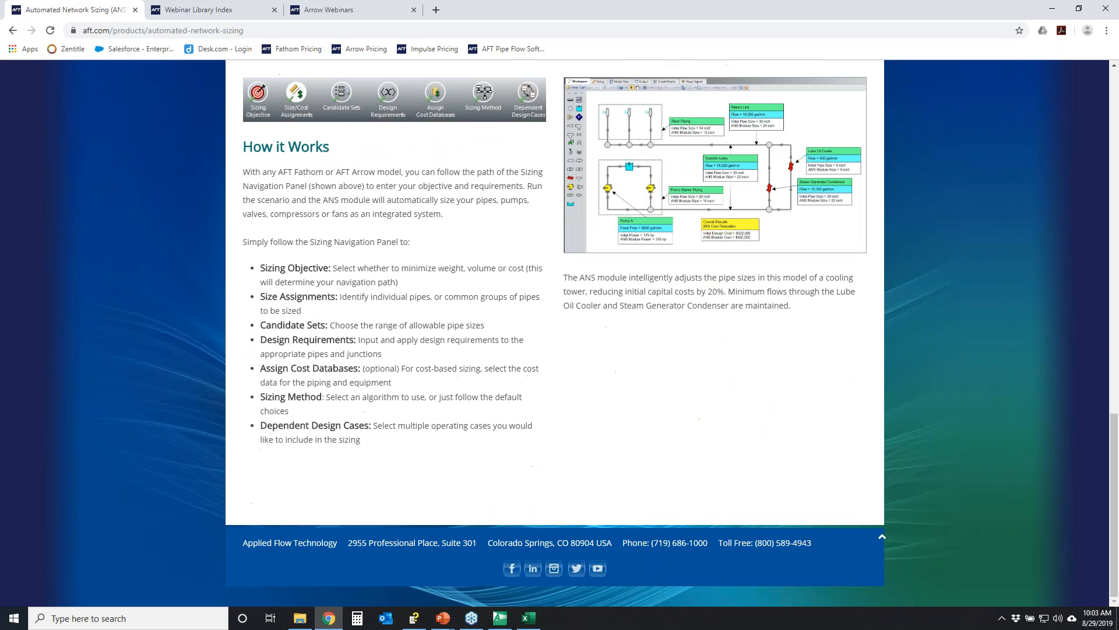
{"action": "scroll", "coordinate": [557, 457], "scroll_direction": "up", "scroll_amount": 12}
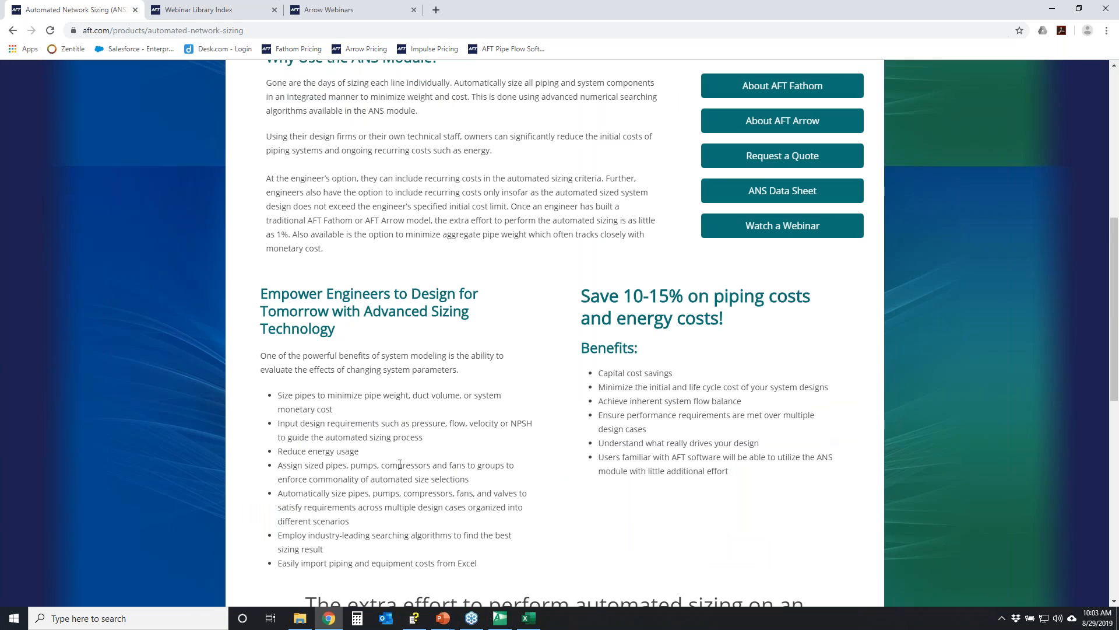
{"action": "scroll", "coordinate": [408, 461], "scroll_direction": "up", "scroll_amount": 6}
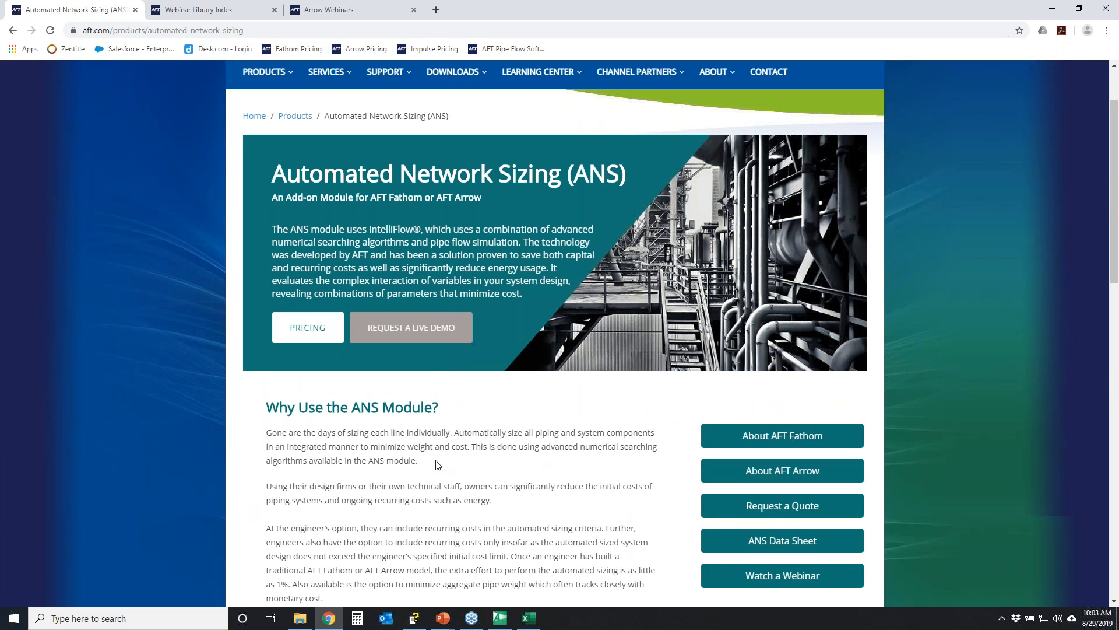
{"action": "left_click", "coordinate": [1103, 109]}
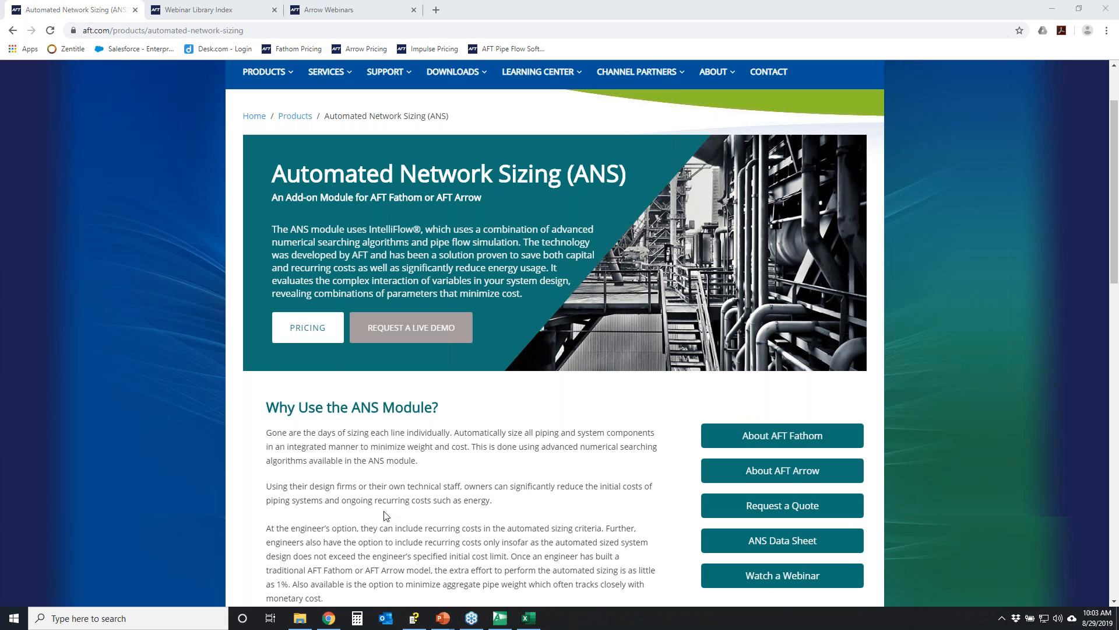
{"action": "scroll", "coordinate": [428, 527], "scroll_direction": "down", "scroll_amount": 1}
{"action": "scroll", "coordinate": [428, 526], "scroll_direction": "up", "scroll_amount": 3}
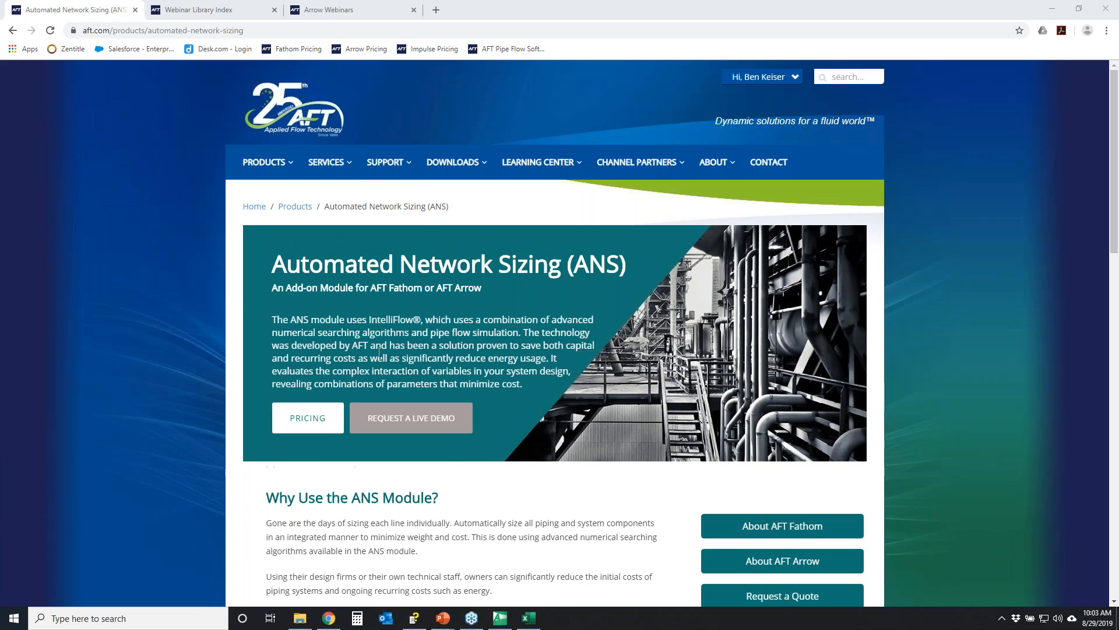
Step: Return to the AFT home page and open the Channel Partner Locations page
{"action": "left_click", "coordinate": [311, 135]}
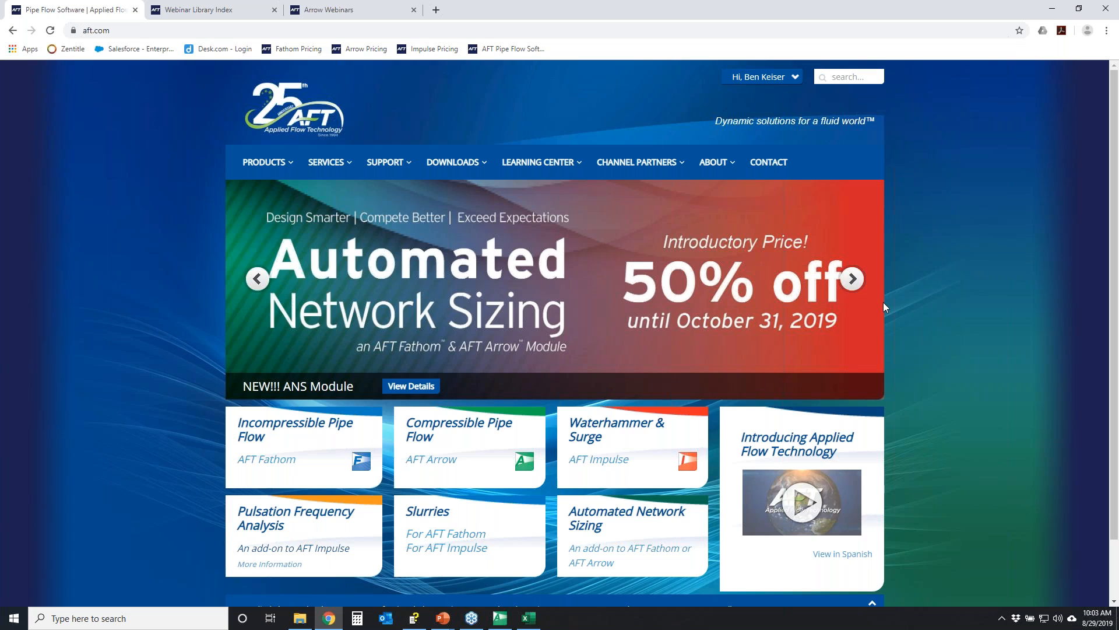
{"action": "mouse_move", "coordinate": [266, 168]}
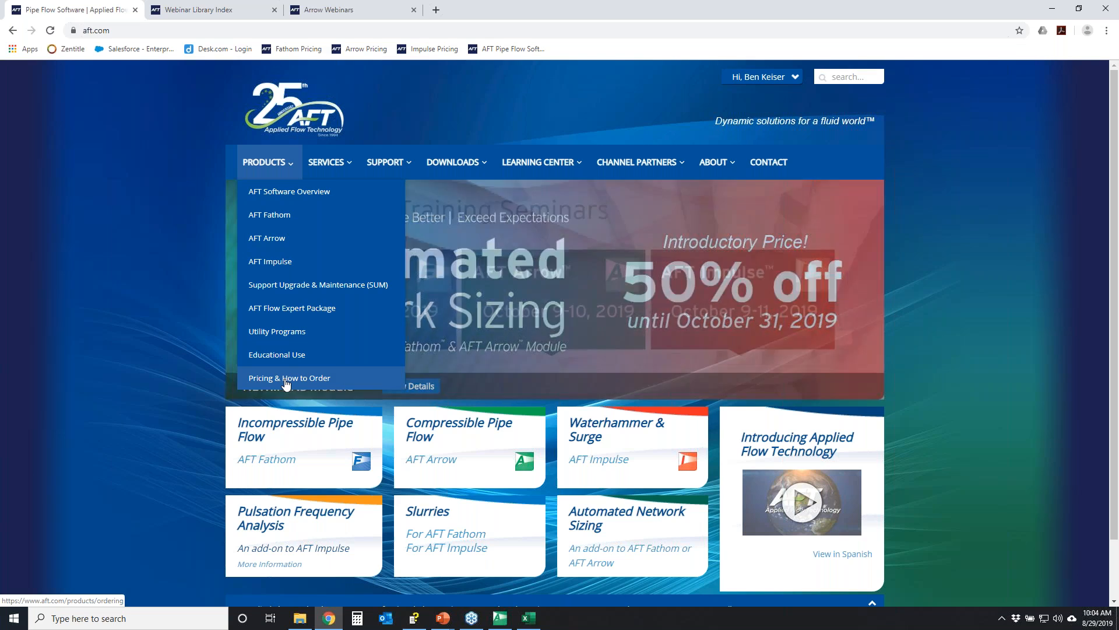
{"action": "mouse_move", "coordinate": [656, 171]}
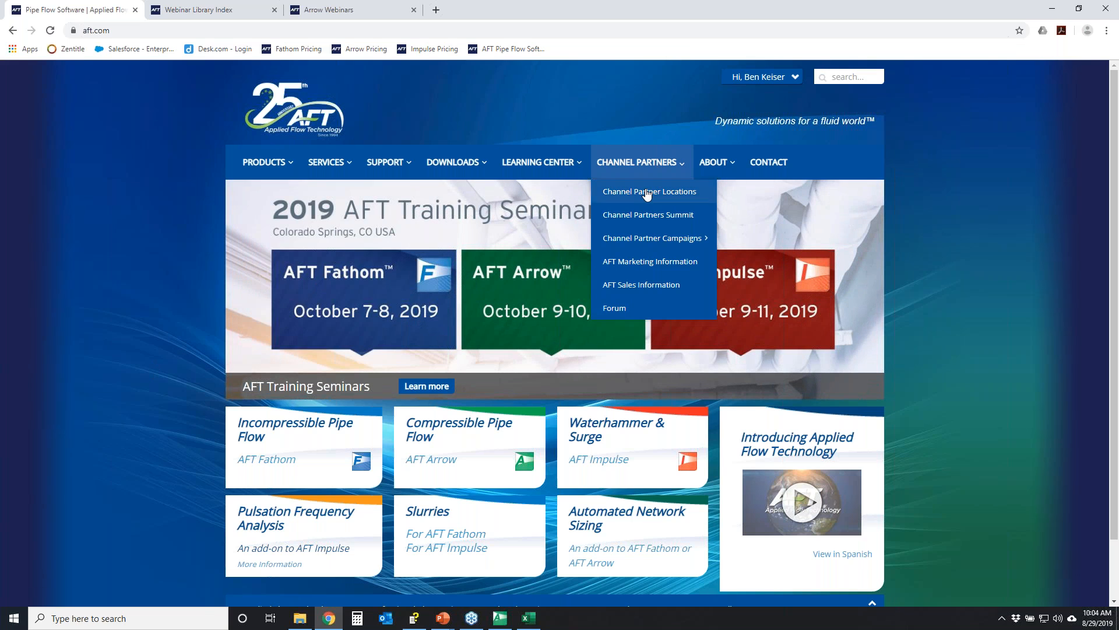
{"action": "left_click", "coordinate": [645, 191]}
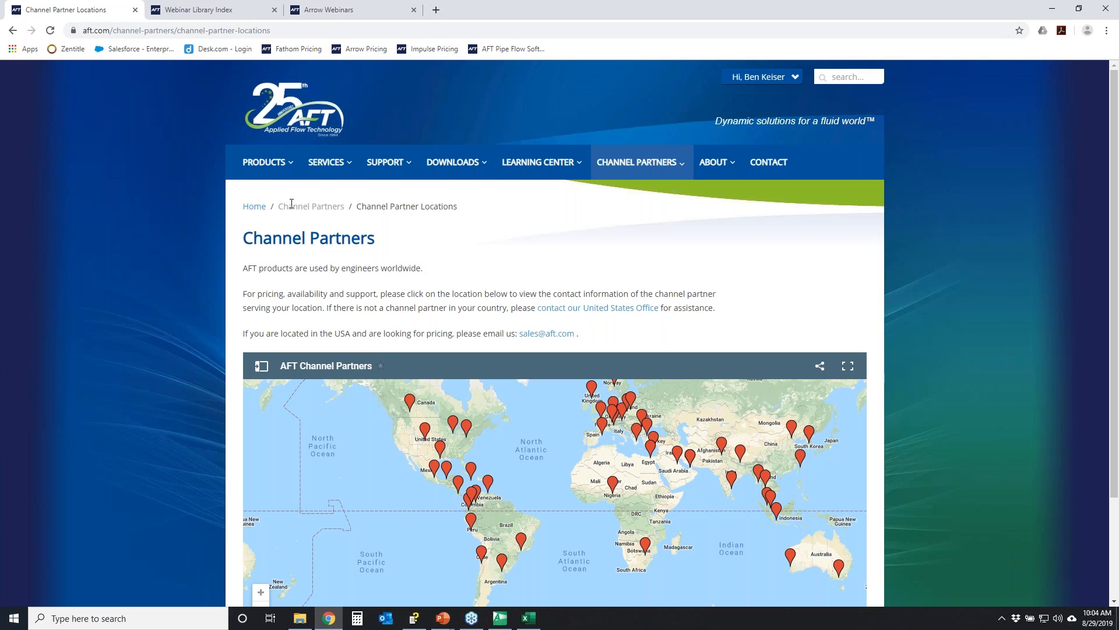
Step: Open the Webinar Library from the Learning Center and submit the prefilled access form
{"action": "mouse_move", "coordinate": [453, 163]}
{"action": "mouse_move", "coordinate": [547, 171]}
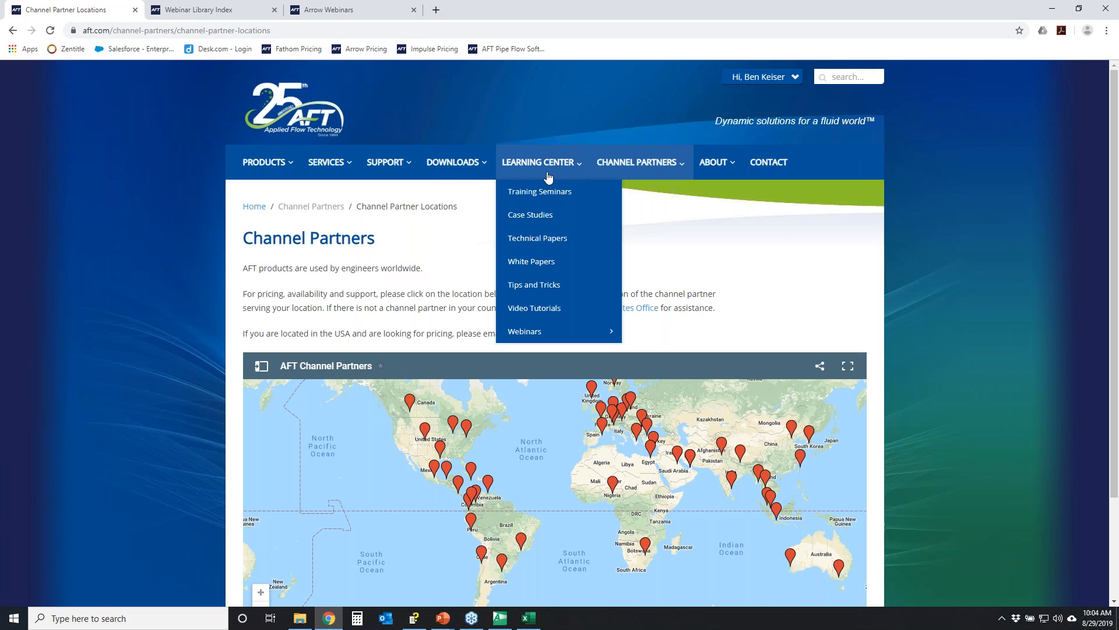
{"action": "mouse_move", "coordinate": [565, 326]}
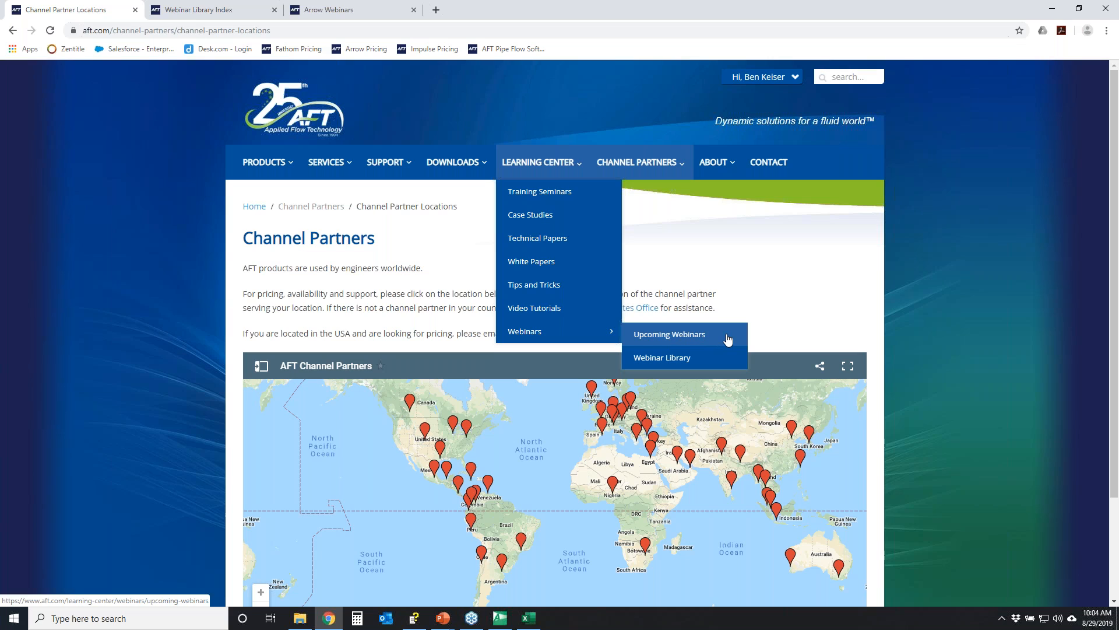
{"action": "left_click", "coordinate": [701, 358]}
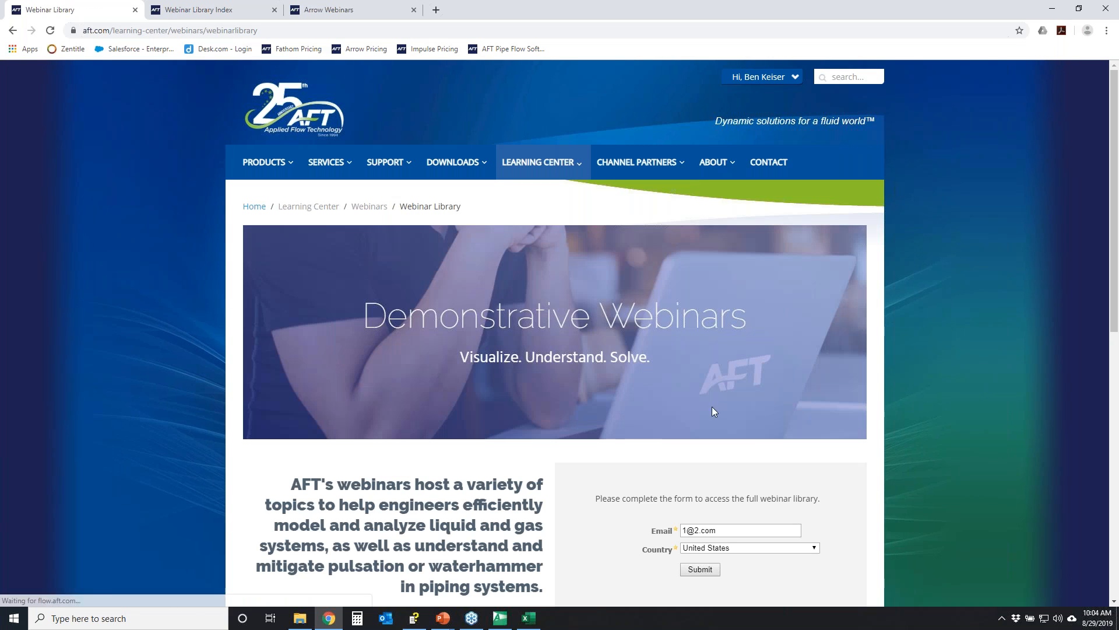
{"action": "scroll", "coordinate": [751, 443], "scroll_direction": "down", "scroll_amount": 2}
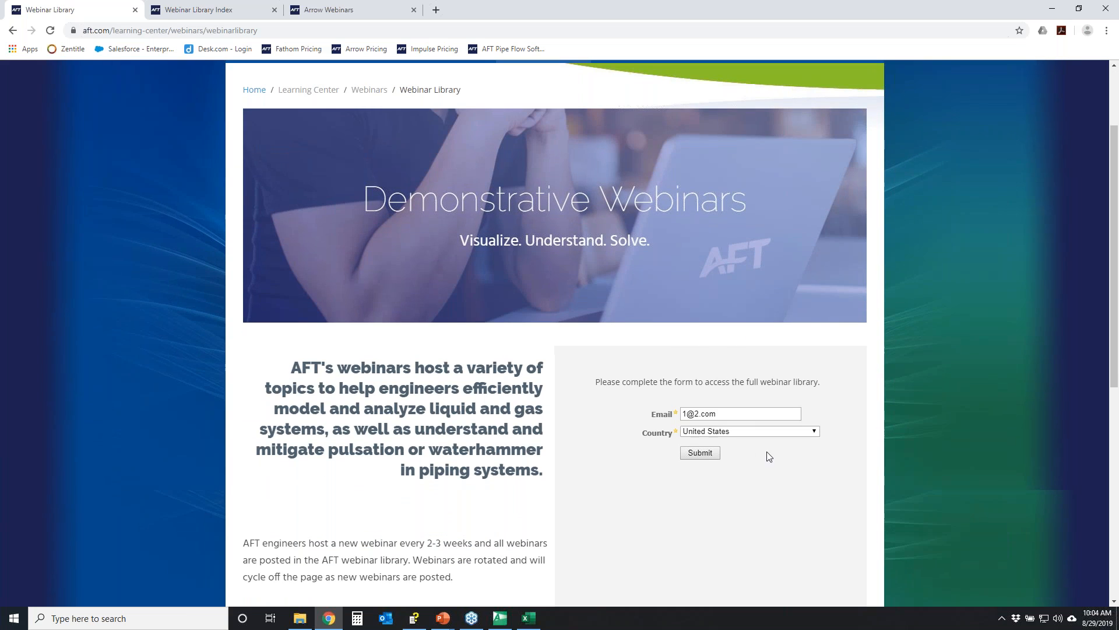
{"action": "left_click", "coordinate": [694, 453]}
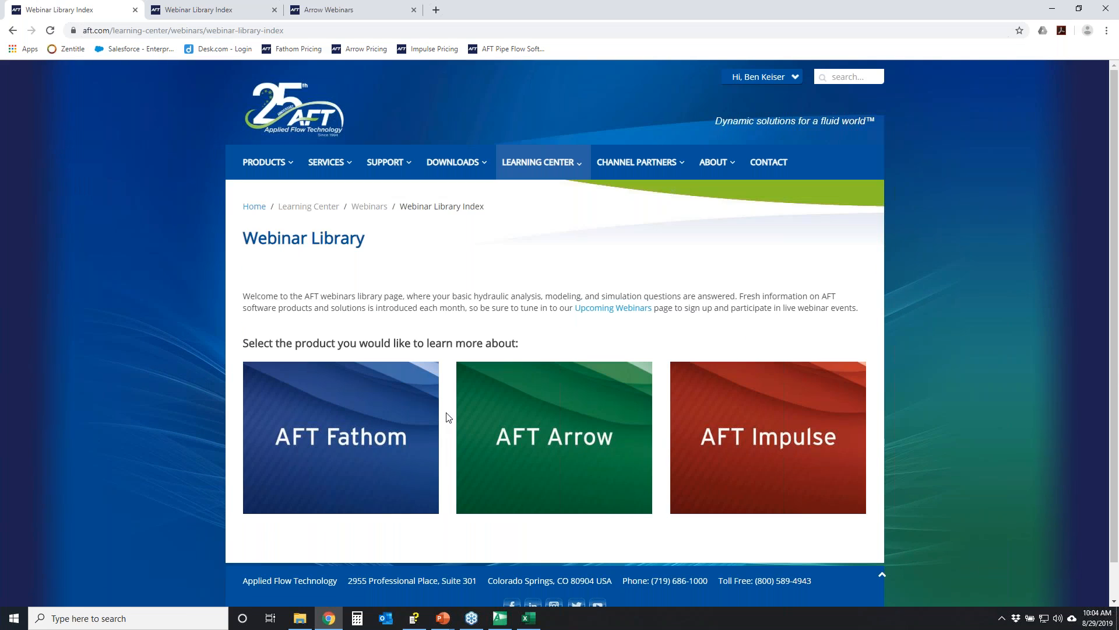
Step: Open the AFT Fathom webinars and look through the recordings on sizing and related topics
{"action": "mouse_move", "coordinate": [379, 453]}
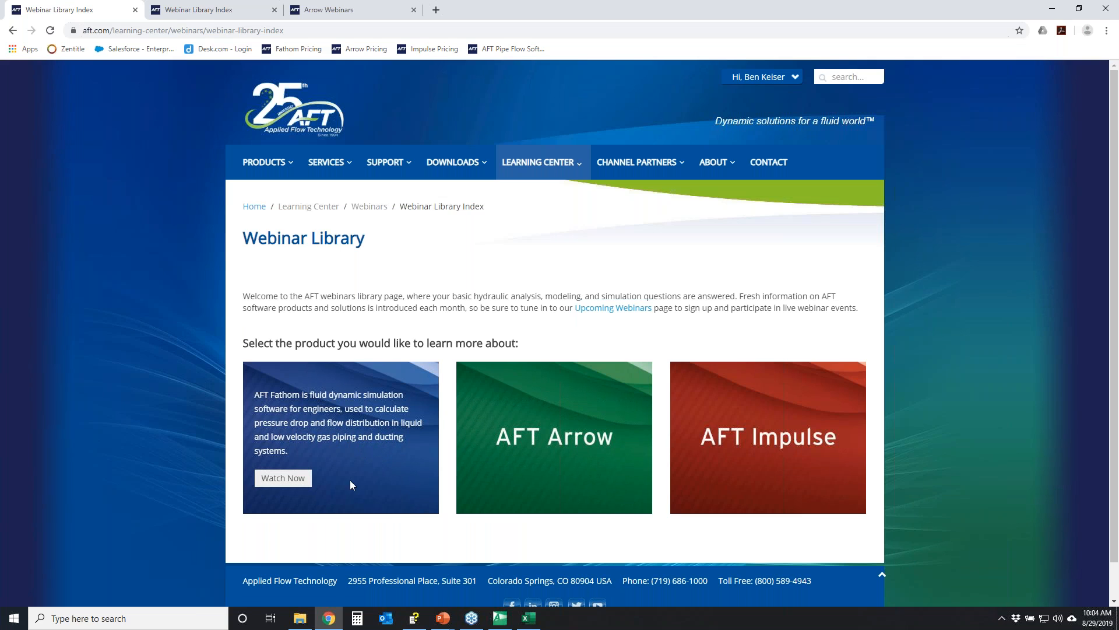
{"action": "left_click", "coordinate": [280, 478]}
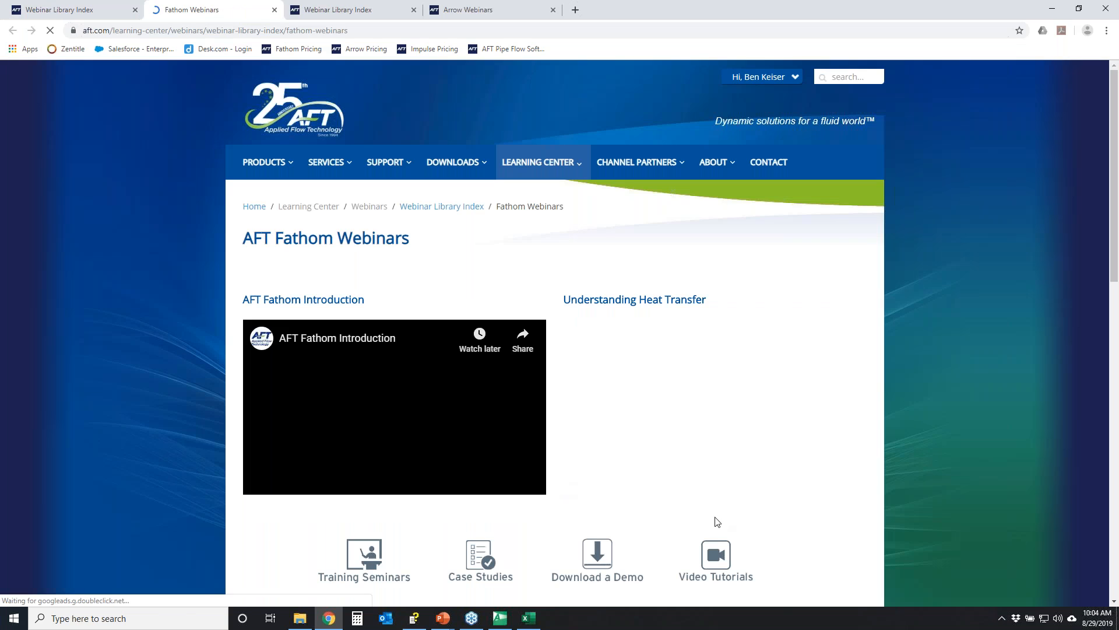
{"action": "scroll", "coordinate": [337, 397], "scroll_direction": "down", "scroll_amount": 8}
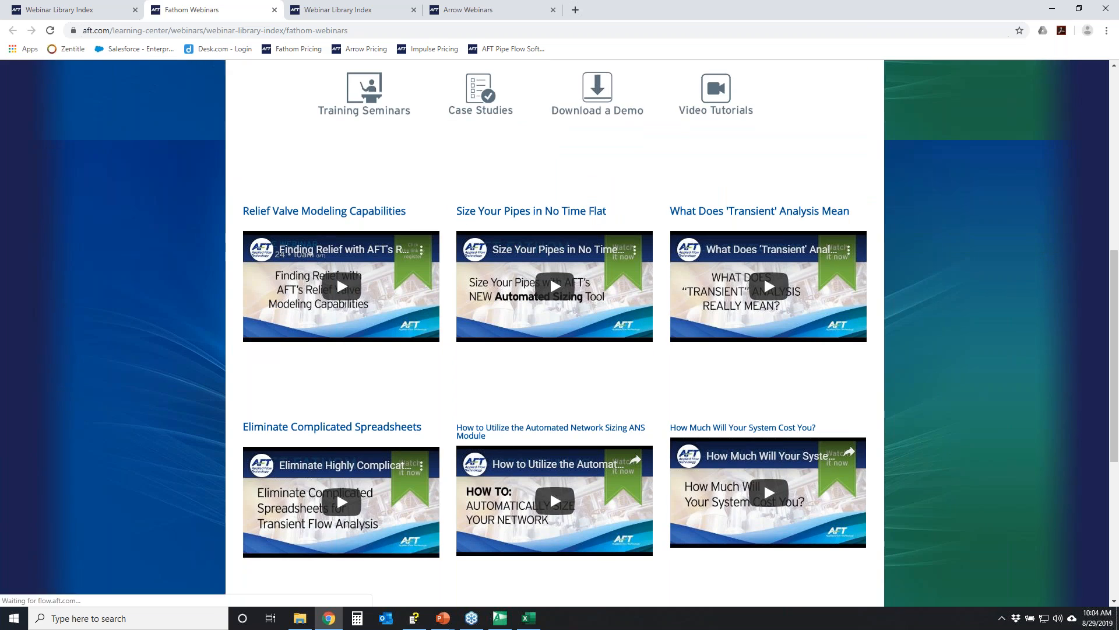
{"action": "scroll", "coordinate": [337, 276], "scroll_direction": "down", "scroll_amount": 5}
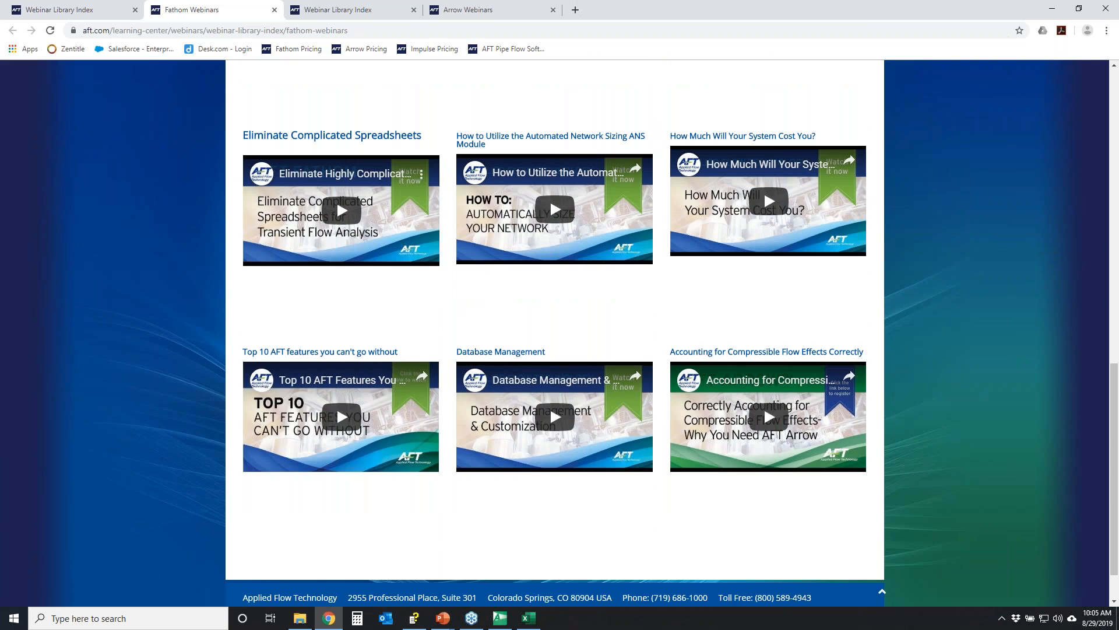
{"action": "scroll", "coordinate": [1093, 394], "scroll_direction": "up", "scroll_amount": 4}
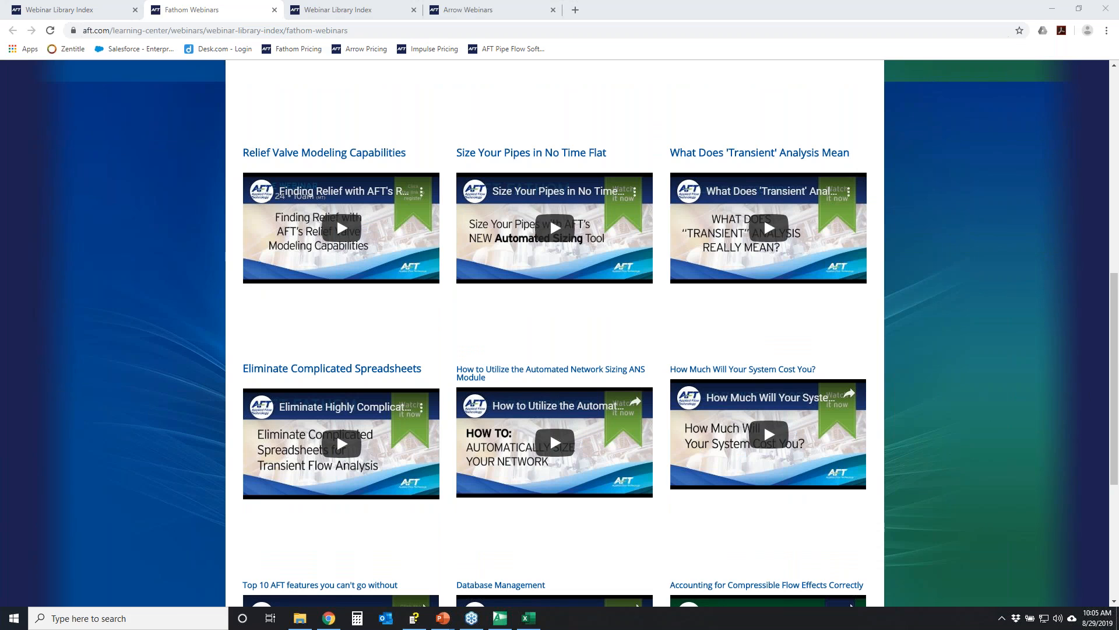
Step: Circle the "How to Utilize the Automated Network Sizing ANS Module" and "Size Your Pipes in No Time Flat" webinars with the annotation pen
{"action": "mouse_move", "coordinate": [461, 366]}
{"action": "left_mouse_down"}
{"action": "mouse_move", "coordinate": [565, 349]}
{"action": "mouse_move", "coordinate": [664, 391]}
{"action": "mouse_move", "coordinate": [609, 493]}
{"action": "mouse_move", "coordinate": [465, 409]}
{"action": "mouse_move", "coordinate": [468, 360]}
{"action": "left_mouse_up"}
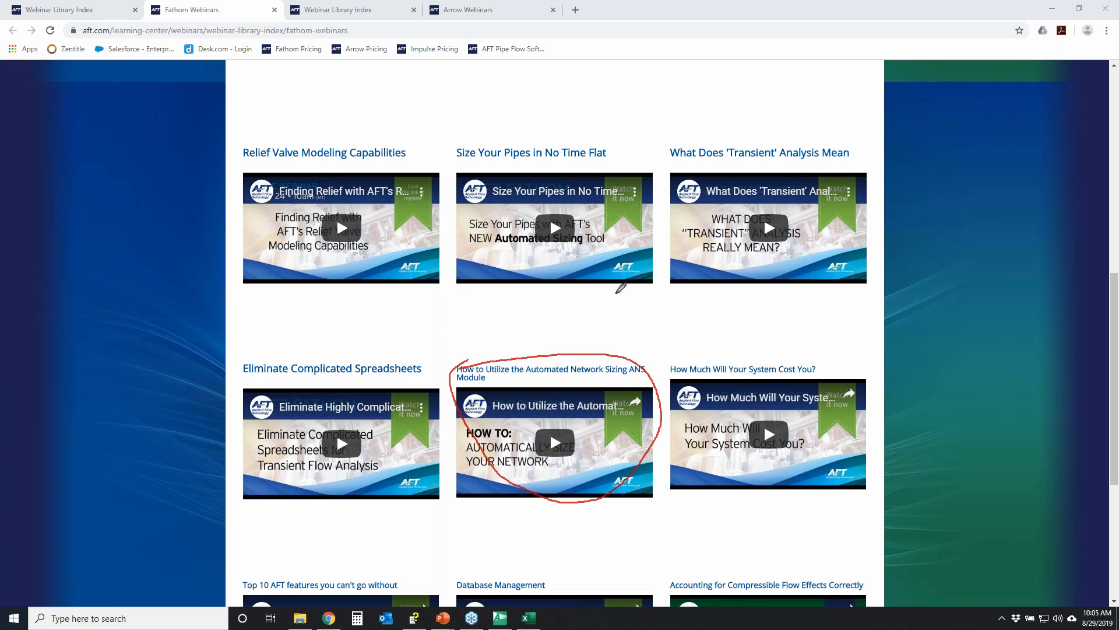
{"action": "mouse_move", "coordinate": [484, 176]}
{"action": "left_mouse_down"}
{"action": "mouse_move", "coordinate": [496, 274]}
{"action": "mouse_move", "coordinate": [557, 165]}
{"action": "left_mouse_up"}
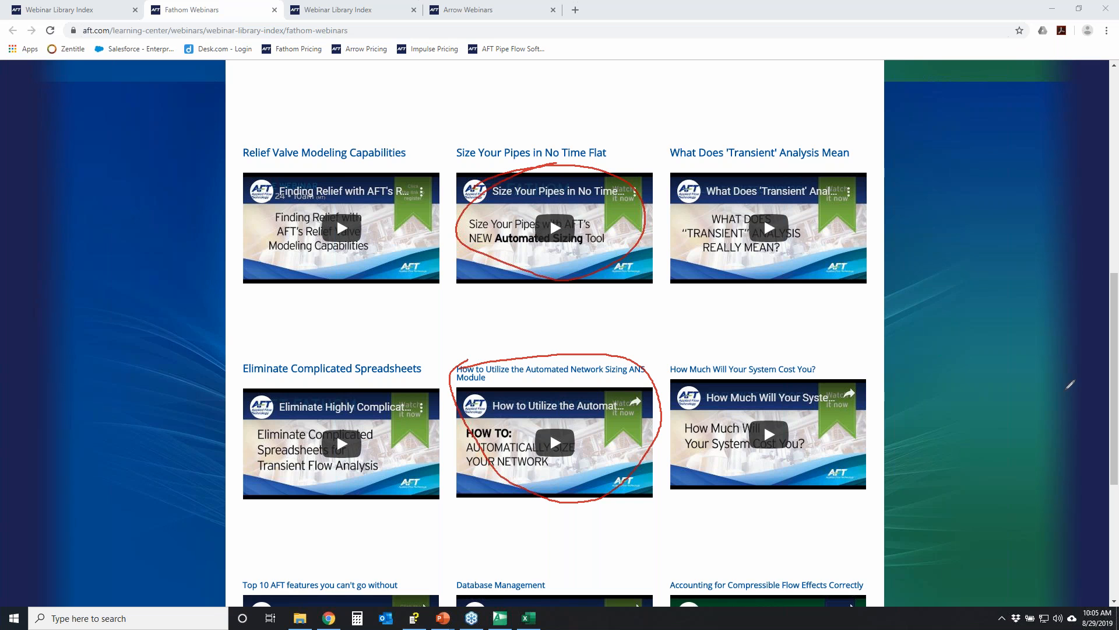
{"action": "scroll", "coordinate": [1070, 385], "scroll_direction": "down", "scroll_amount": 4}
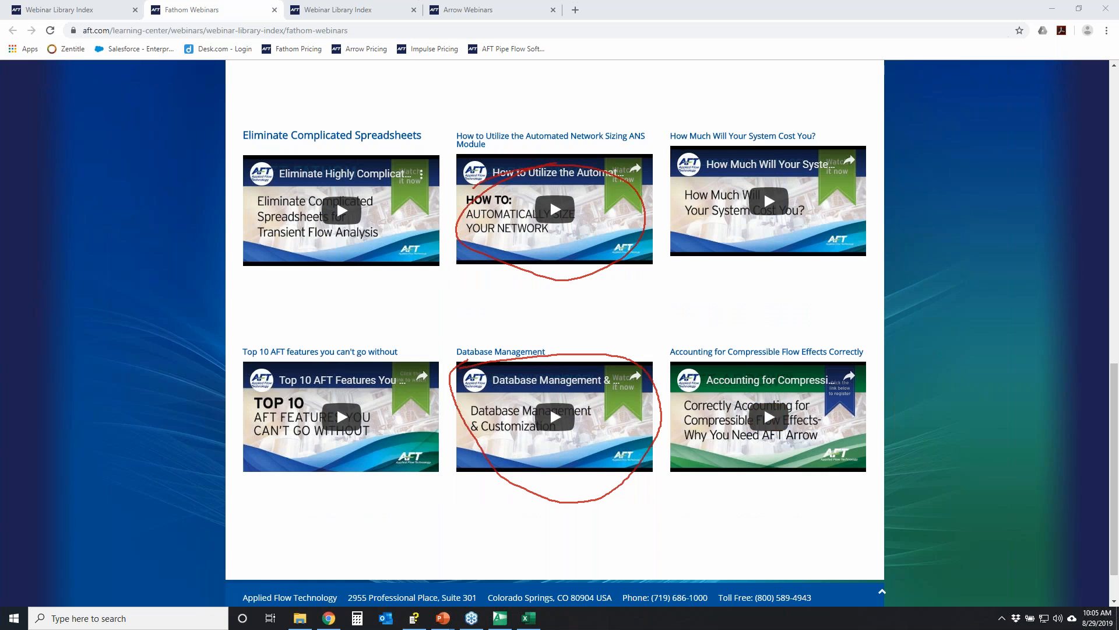
Step: Clear the pen marks, open AFT's YouTube channel from the website footer, and stop its overview video and feedback survey
{"action": "key", "text": "Escape"}
{"action": "scroll", "coordinate": [922, 373], "scroll_direction": "up", "scroll_amount": 11}
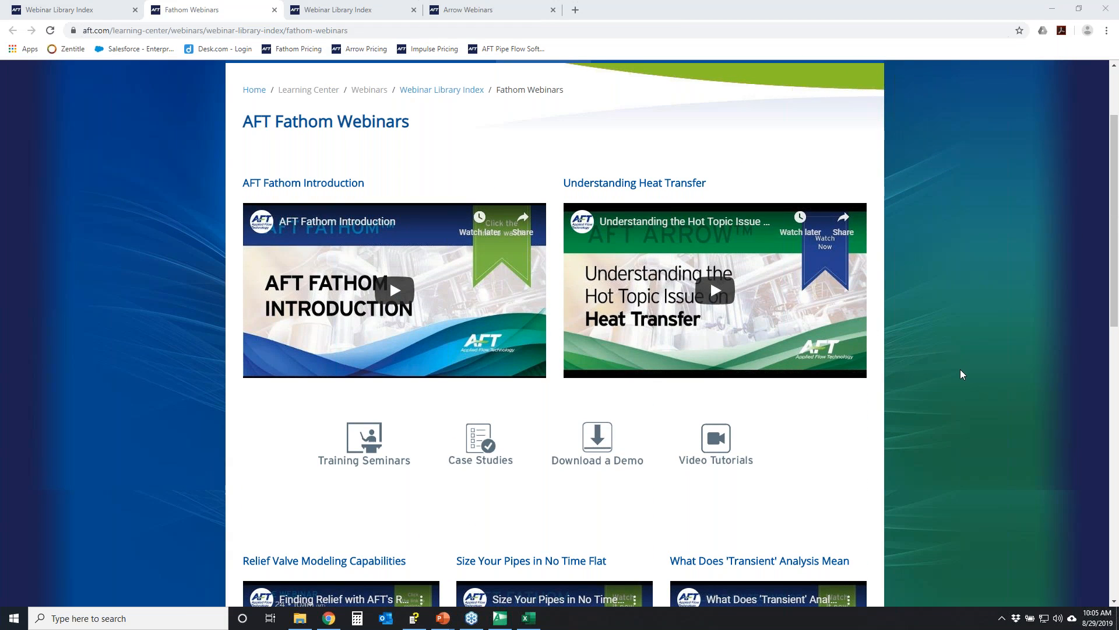
{"action": "scroll", "coordinate": [959, 376], "scroll_direction": "down", "scroll_amount": 12}
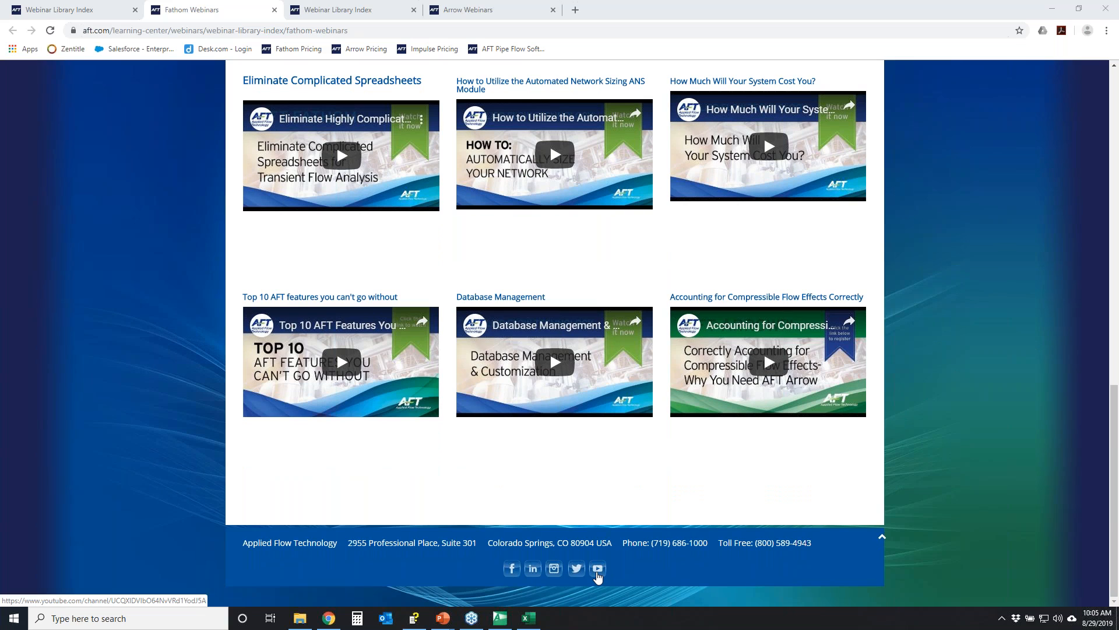
{"action": "left_click", "coordinate": [597, 573]}
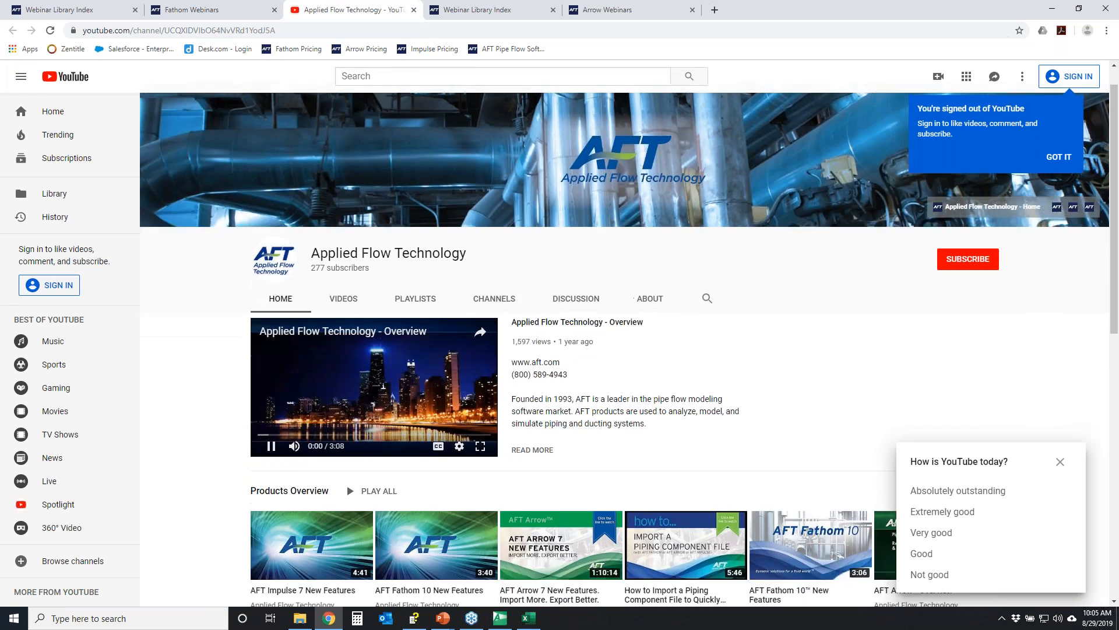
{"action": "scroll", "coordinate": [280, 327], "scroll_direction": "down", "scroll_amount": 3}
{"action": "left_click", "coordinate": [271, 304]}
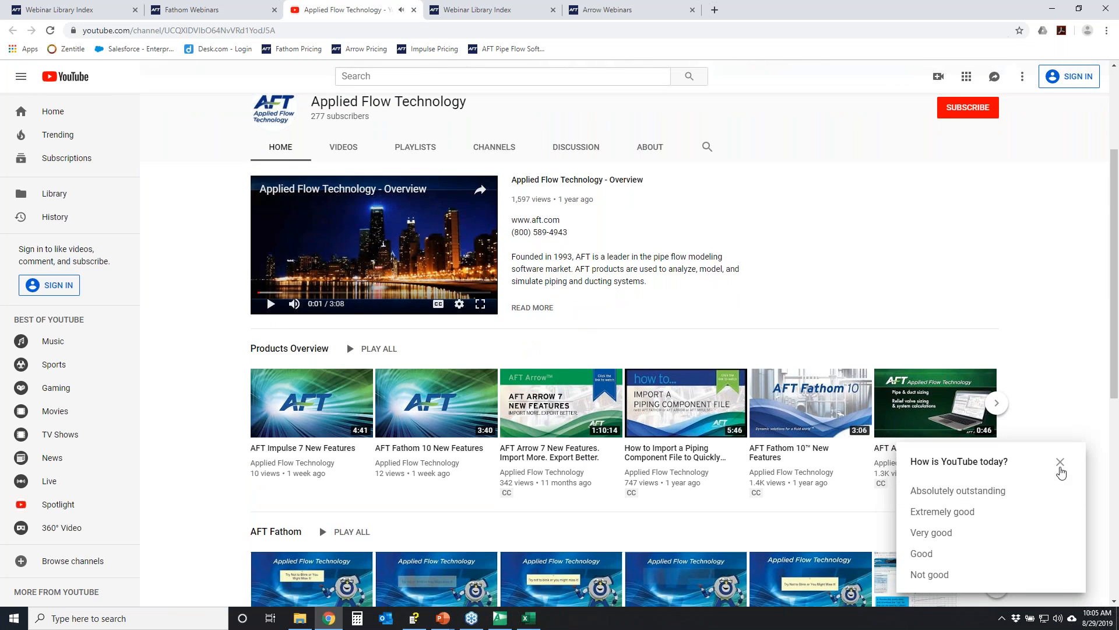
{"action": "left_click", "coordinate": [1061, 462]}
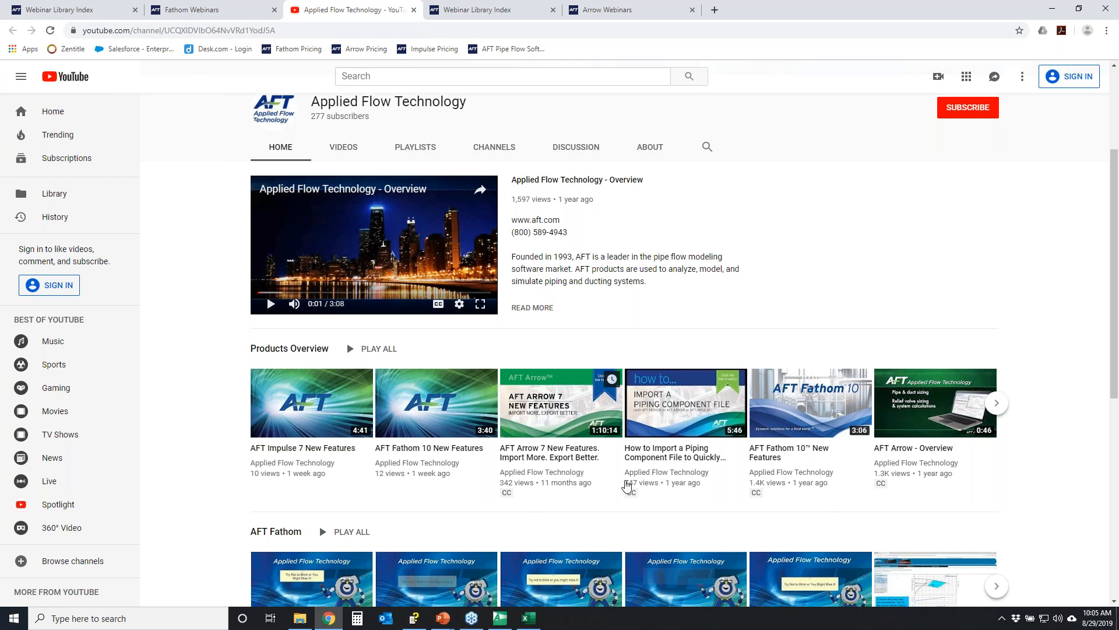
Step: Look through the channel's product, AFT Fathom and AFT Webinars playlists, and close the YouTube page
{"action": "scroll", "coordinate": [635, 487], "scroll_direction": "down", "scroll_amount": 5}
{"action": "scroll", "coordinate": [689, 484], "scroll_direction": "down", "scroll_amount": 1}
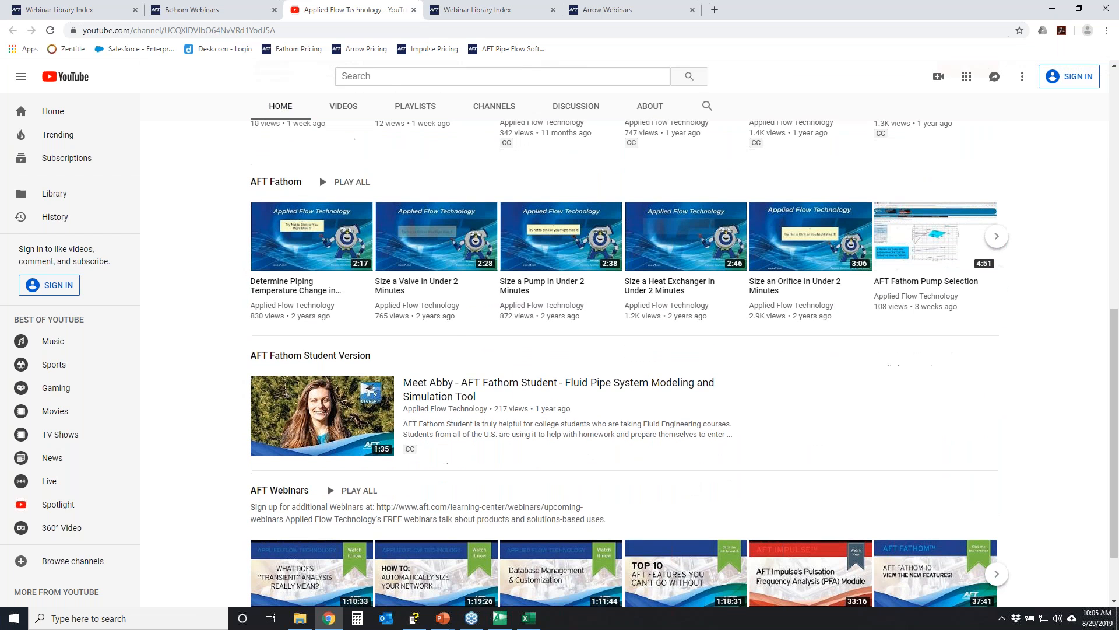
{"action": "scroll", "coordinate": [378, 408], "scroll_direction": "up", "scroll_amount": 6}
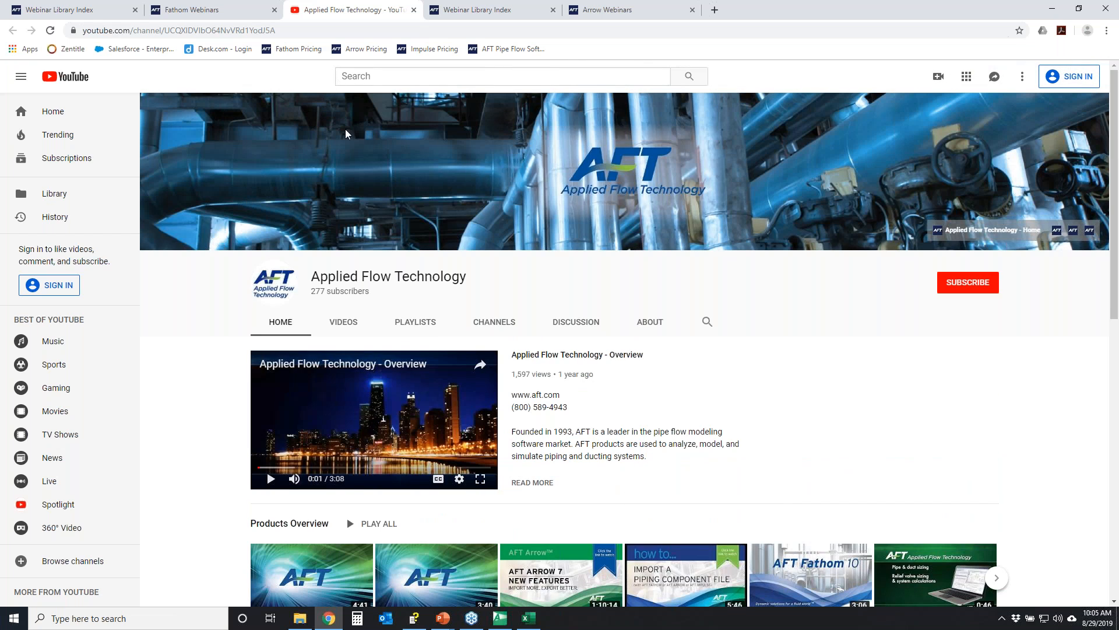
{"action": "left_click", "coordinate": [414, 11]}
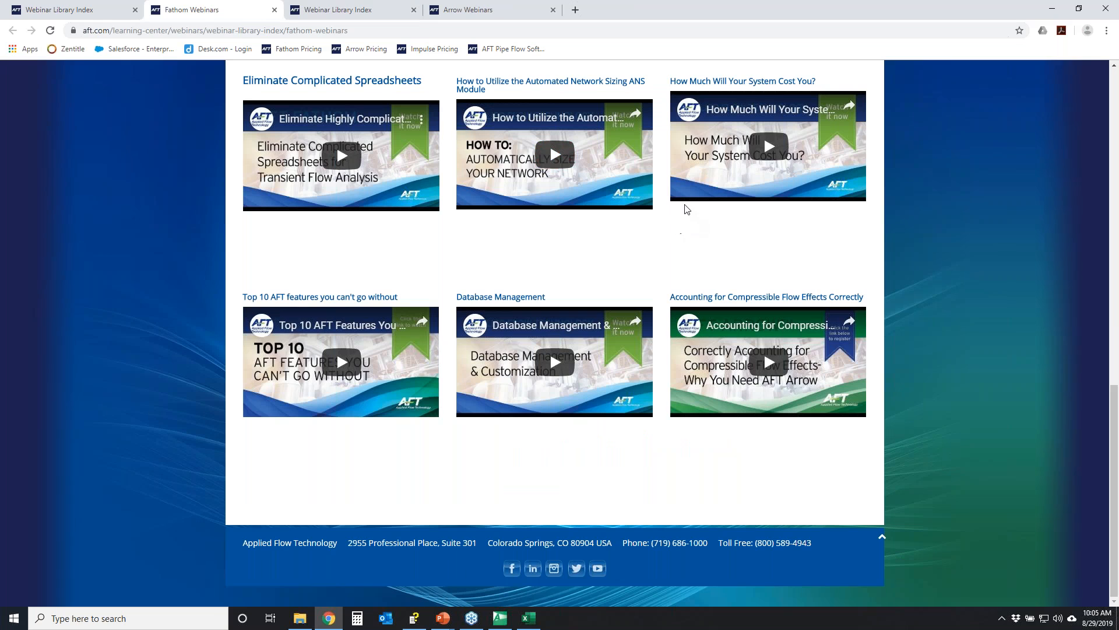
Step: Circle the "How Much Will Your System Cost You?" and "Database Management" webinars with the annotation pen, and clear the marks
{"action": "scroll", "coordinate": [684, 209], "scroll_direction": "up", "scroll_amount": 3}
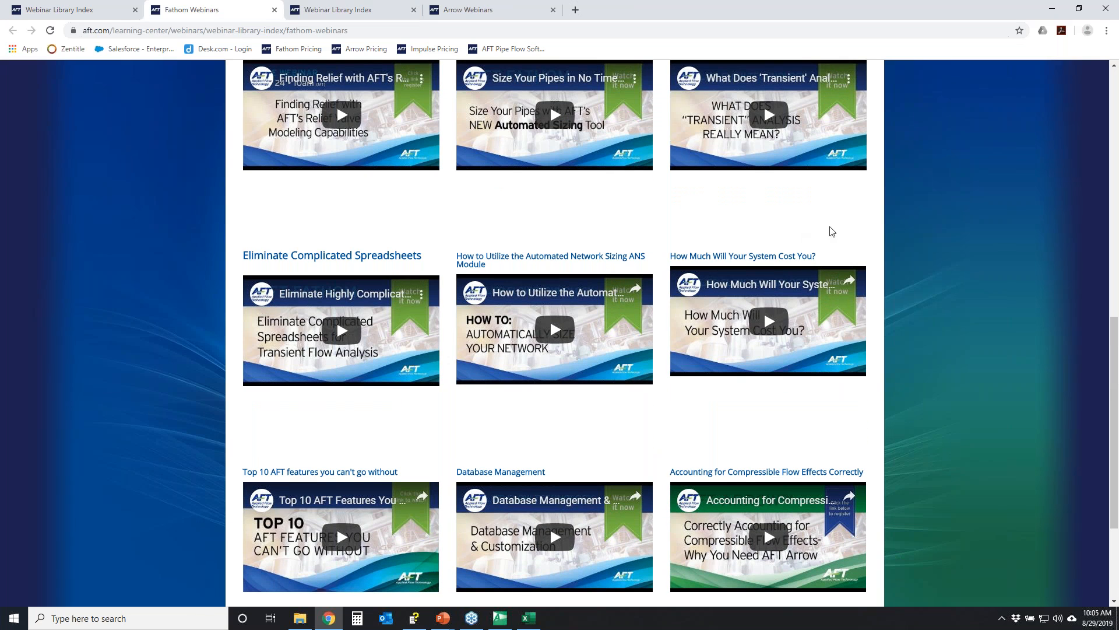
{"action": "scroll", "coordinate": [855, 237], "scroll_direction": "up", "scroll_amount": 3}
{"action": "scroll", "coordinate": [860, 236], "scroll_direction": "down", "scroll_amount": 3}
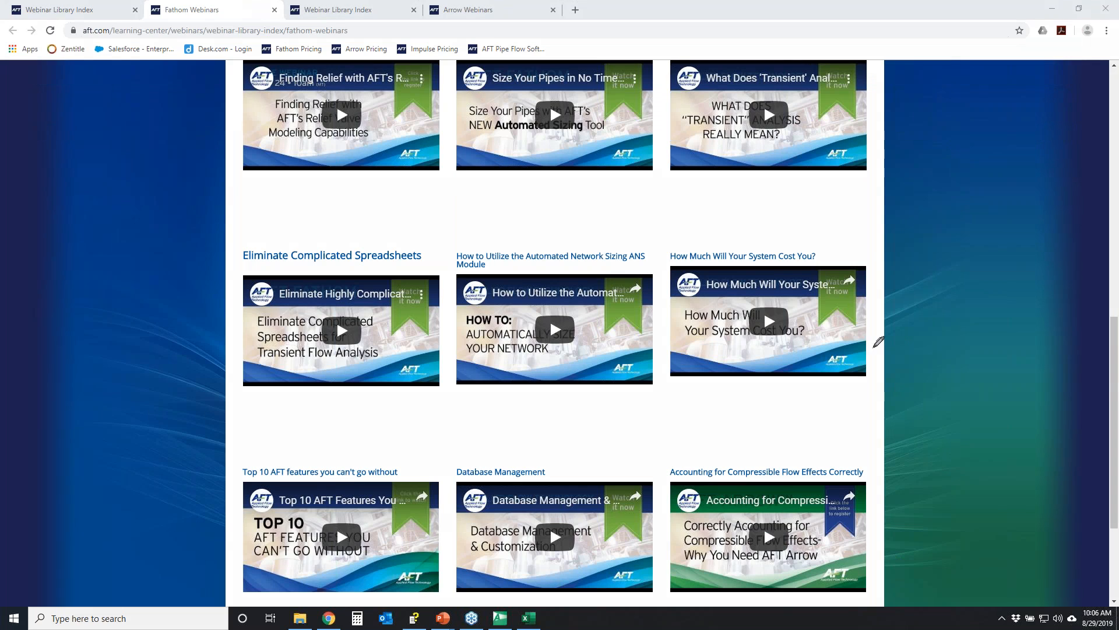
{"action": "mouse_move", "coordinate": [669, 234]}
{"action": "left_mouse_down"}
{"action": "mouse_move", "coordinate": [672, 389]}
{"action": "mouse_move", "coordinate": [868, 396]}
{"action": "mouse_move", "coordinate": [908, 241]}
{"action": "mouse_move", "coordinate": [732, 206]}
{"action": "mouse_move", "coordinate": [656, 246]}
{"action": "left_mouse_up"}
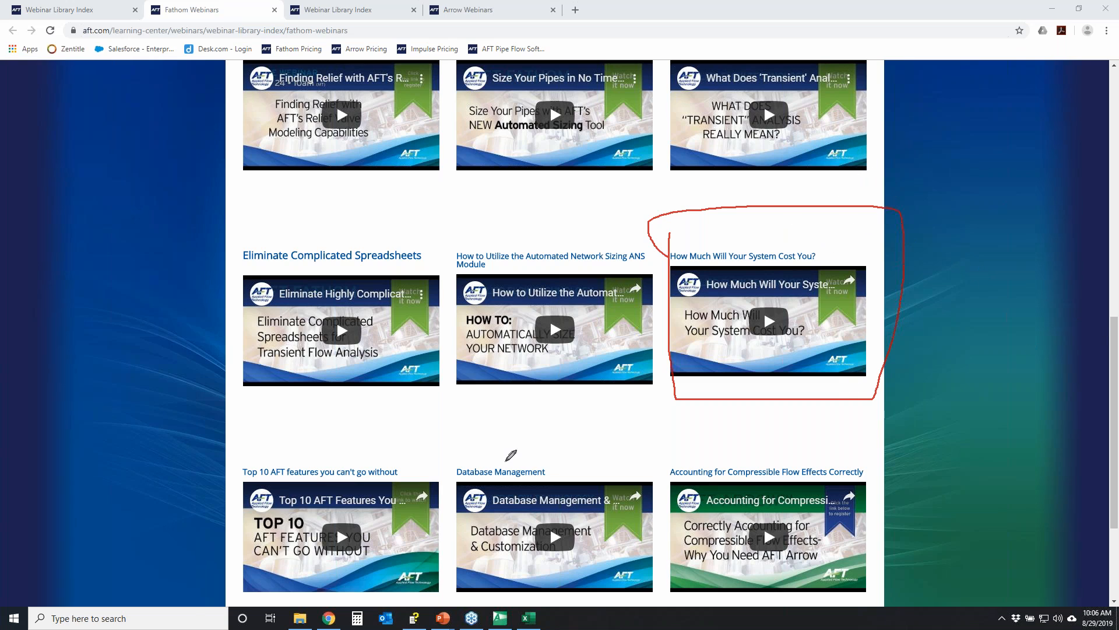
{"action": "mouse_move", "coordinate": [450, 451]}
{"action": "left_mouse_down"}
{"action": "mouse_move", "coordinate": [441, 533]}
{"action": "mouse_move", "coordinate": [520, 604]}
{"action": "mouse_move", "coordinate": [668, 585]}
{"action": "mouse_move", "coordinate": [664, 483]}
{"action": "mouse_move", "coordinate": [430, 455]}
{"action": "left_mouse_up"}
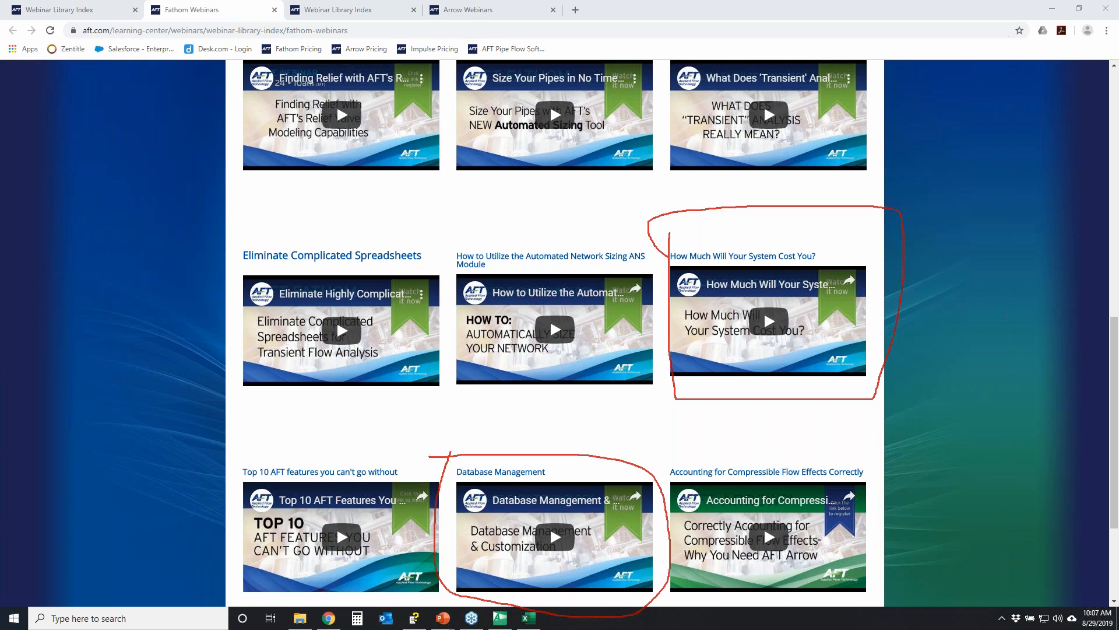
{"action": "key", "text": "Escape"}
Step: Switch to the Air Distribution model in AFT Arrow and inspect the J1 Atmospheric Intake's input and output data
{"action": "scroll", "coordinate": [949, 449], "scroll_direction": "up", "scroll_amount": 5}
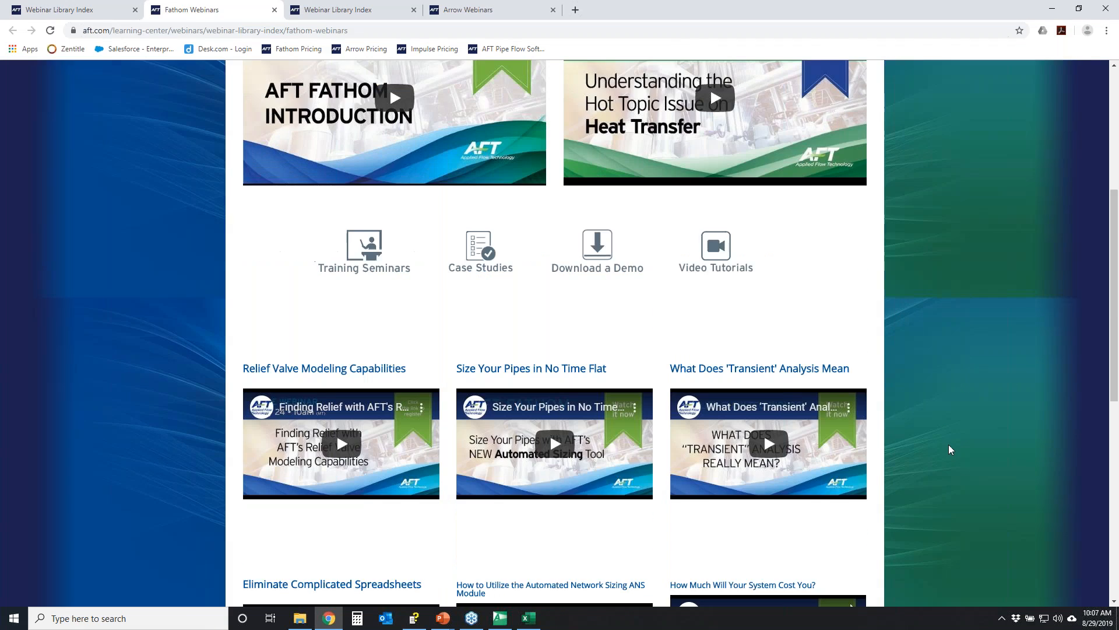
{"action": "scroll", "coordinate": [950, 444], "scroll_direction": "up", "scroll_amount": 5}
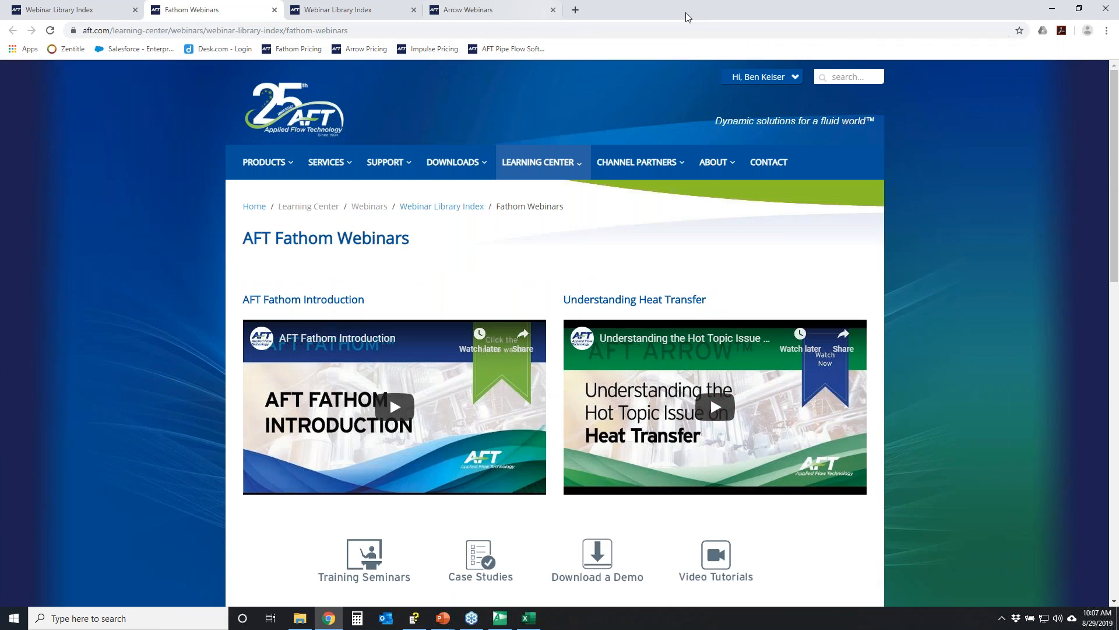
{"action": "left_click_drag", "start_coordinate": [693, 13], "coordinate": [1118, 3]}
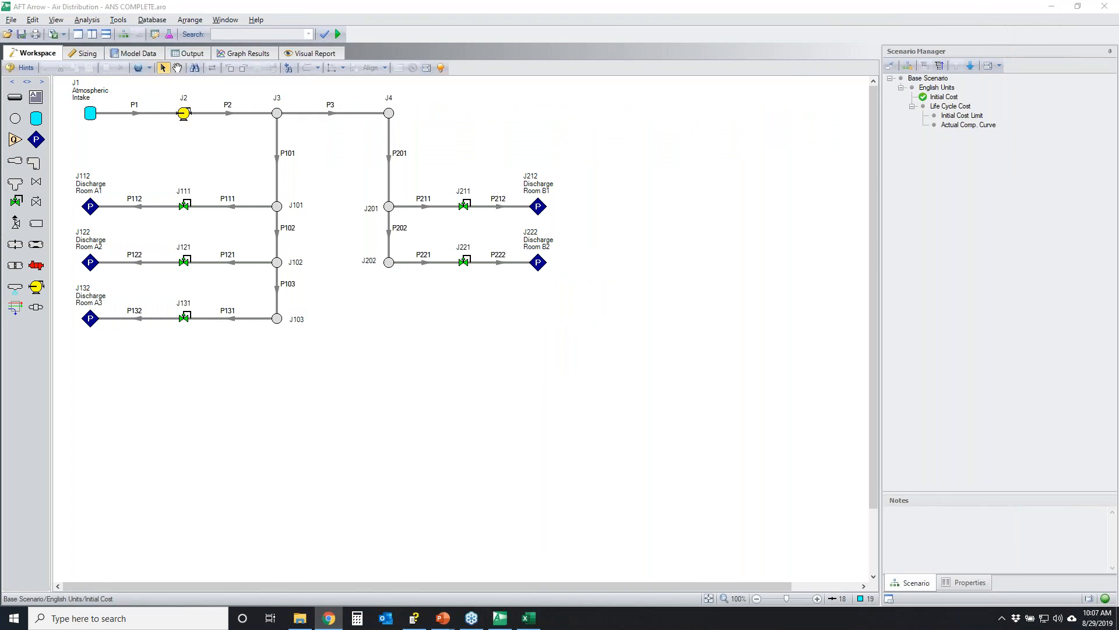
{"action": "left_click", "coordinate": [336, 471]}
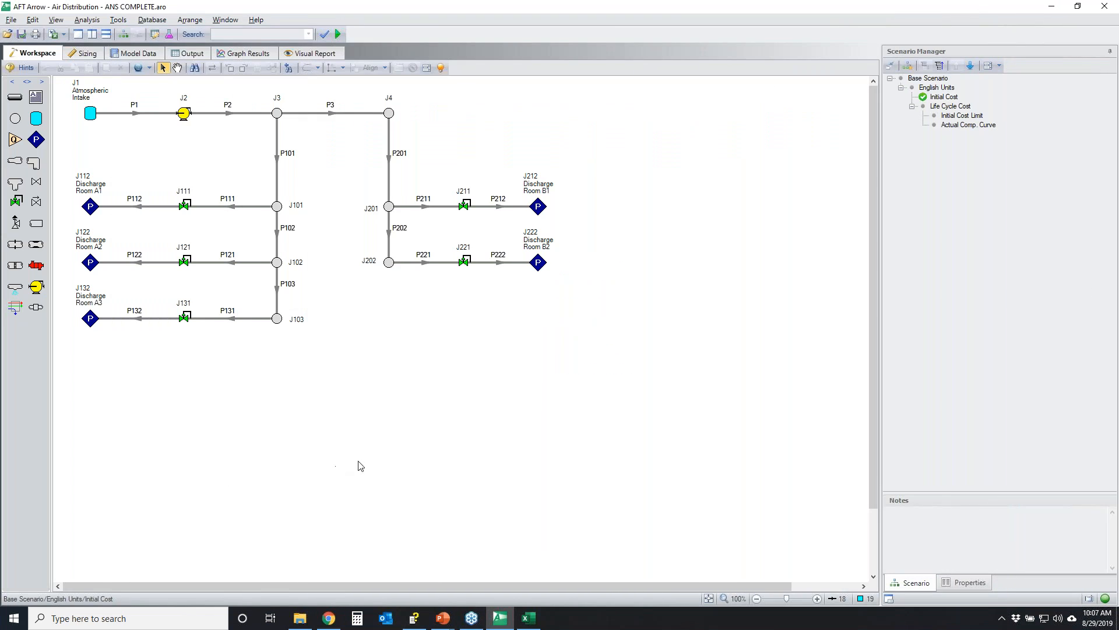
{"action": "left_click", "coordinate": [709, 599]}
{"action": "left_click", "coordinate": [86, 113]}
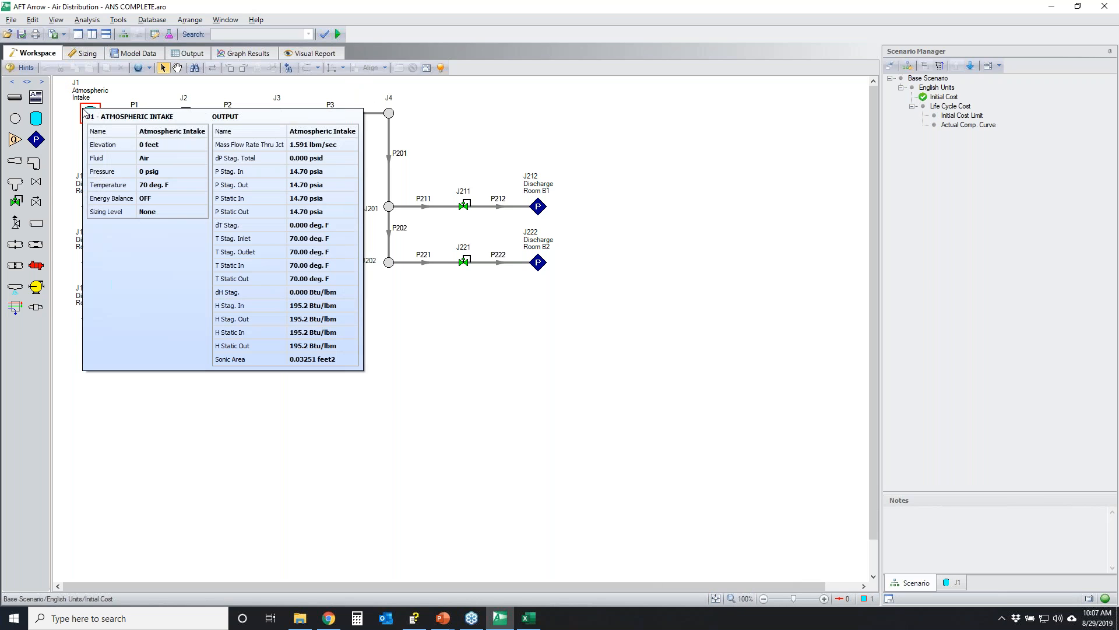
Step: Review the J2 Compressor/Fan properties, marking the Sizing model option and fixed flow rate with the pen, and close them unchanged
{"action": "left_click", "coordinate": [184, 115]}
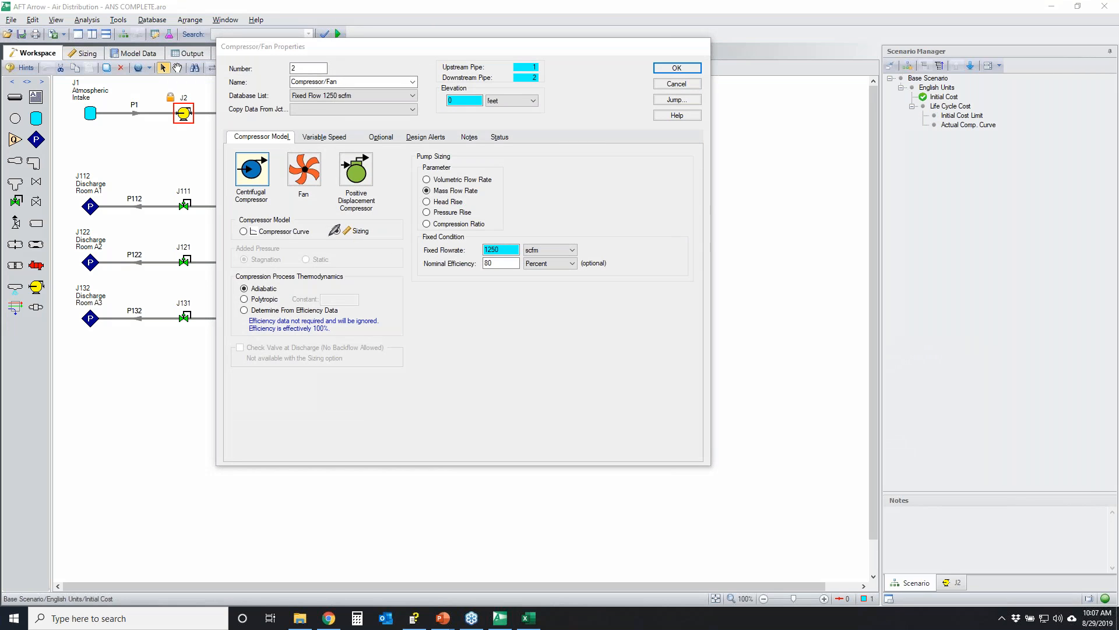
{"action": "mouse_move", "coordinate": [329, 217]}
{"action": "left_mouse_down"}
{"action": "mouse_move", "coordinate": [328, 244]}
{"action": "mouse_move", "coordinate": [348, 215]}
{"action": "left_mouse_up"}
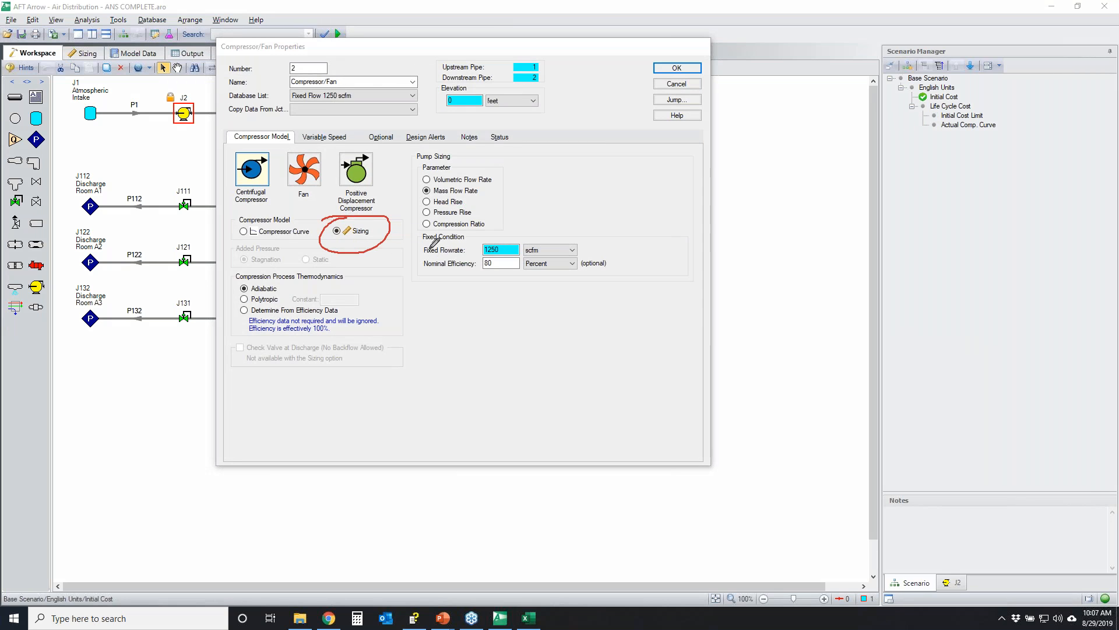
{"action": "mouse_move", "coordinate": [423, 240]}
{"action": "left_mouse_down"}
{"action": "mouse_move", "coordinate": [488, 238]}
{"action": "mouse_move", "coordinate": [500, 256]}
{"action": "mouse_move", "coordinate": [419, 242]}
{"action": "mouse_move", "coordinate": [489, 238]}
{"action": "left_mouse_up"}
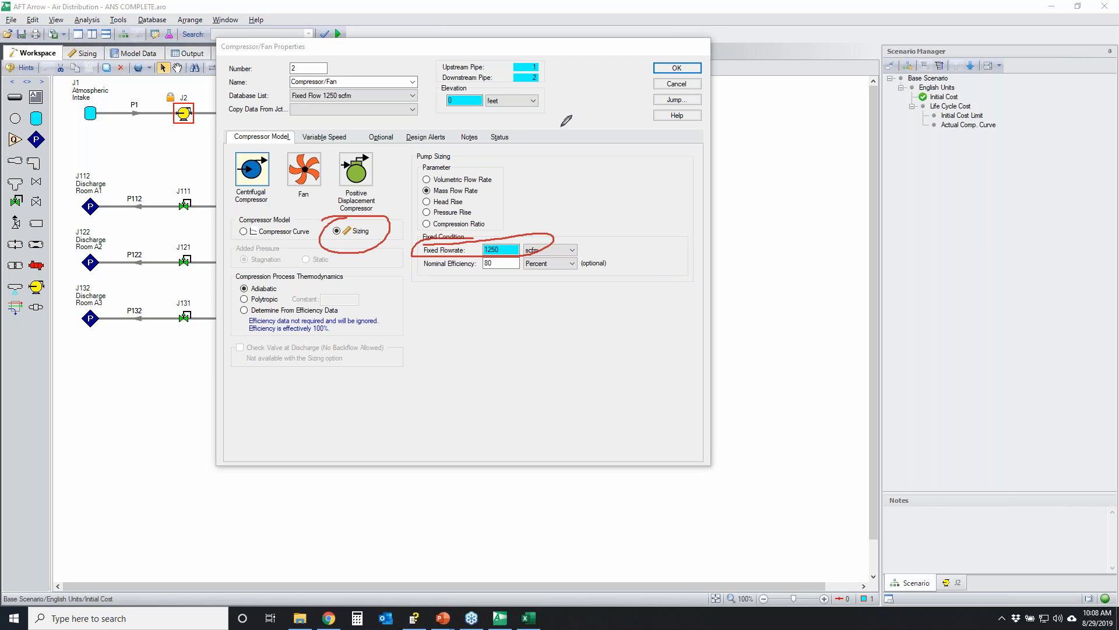
{"action": "key", "text": "Escape"}
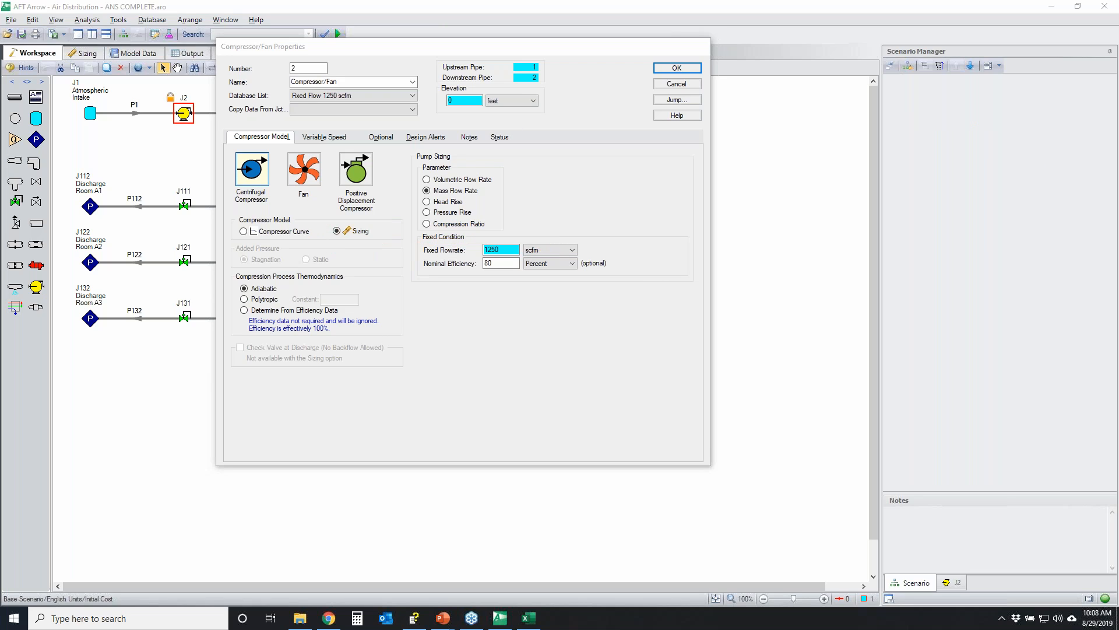
{"action": "left_click", "coordinate": [676, 83]}
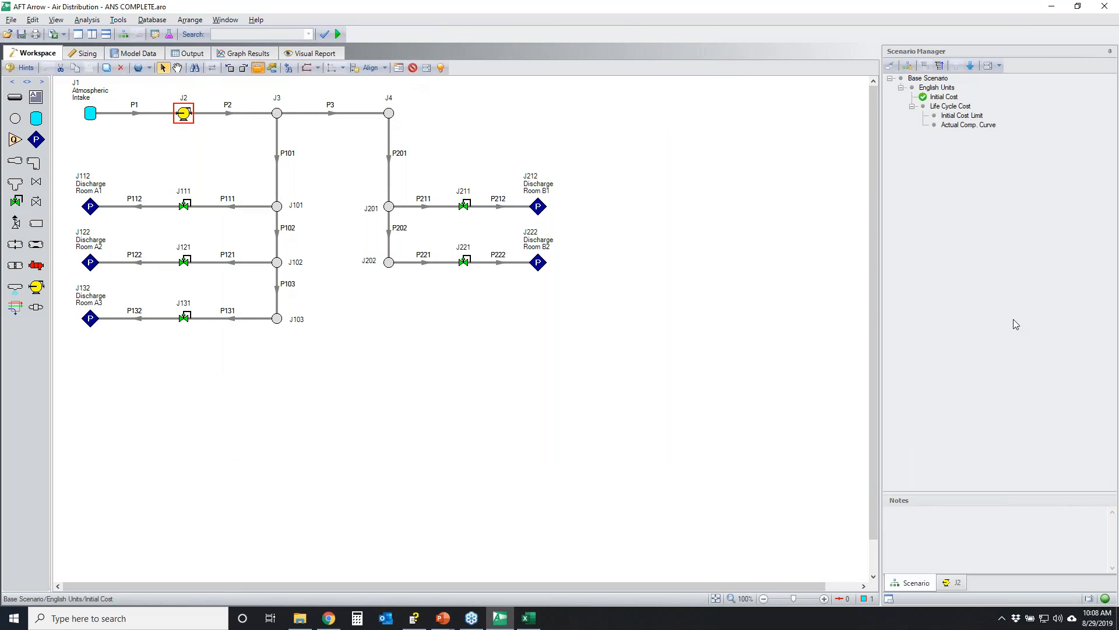
Step: Trace the flow paths from J3 to the five discharge rooms with the annotation pen, and clear the marks
{"action": "mouse_move", "coordinate": [268, 116]}
{"action": "left_mouse_down"}
{"action": "mouse_move", "coordinate": [284, 204]}
{"action": "mouse_move", "coordinate": [374, 111]}
{"action": "mouse_move", "coordinate": [399, 201]}
{"action": "left_mouse_up"}
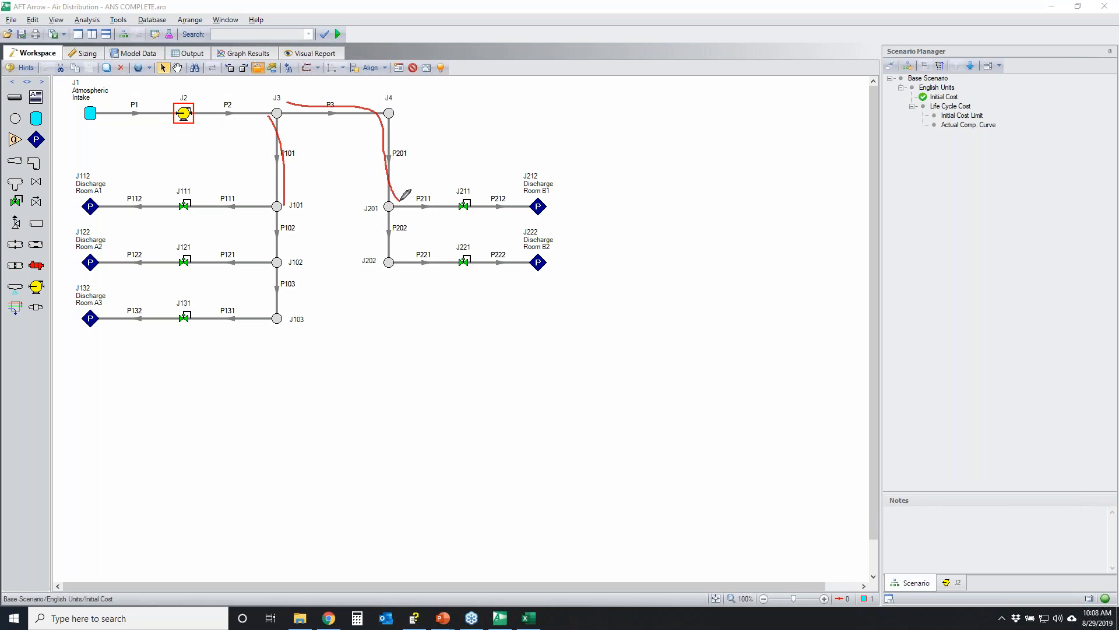
{"action": "left_click_drag", "start_coordinate": [267, 197], "coordinate": [94, 194]}
{"action": "left_click_drag", "start_coordinate": [253, 250], "coordinate": [105, 248]}
{"action": "left_click_drag", "start_coordinate": [242, 302], "coordinate": [91, 305]}
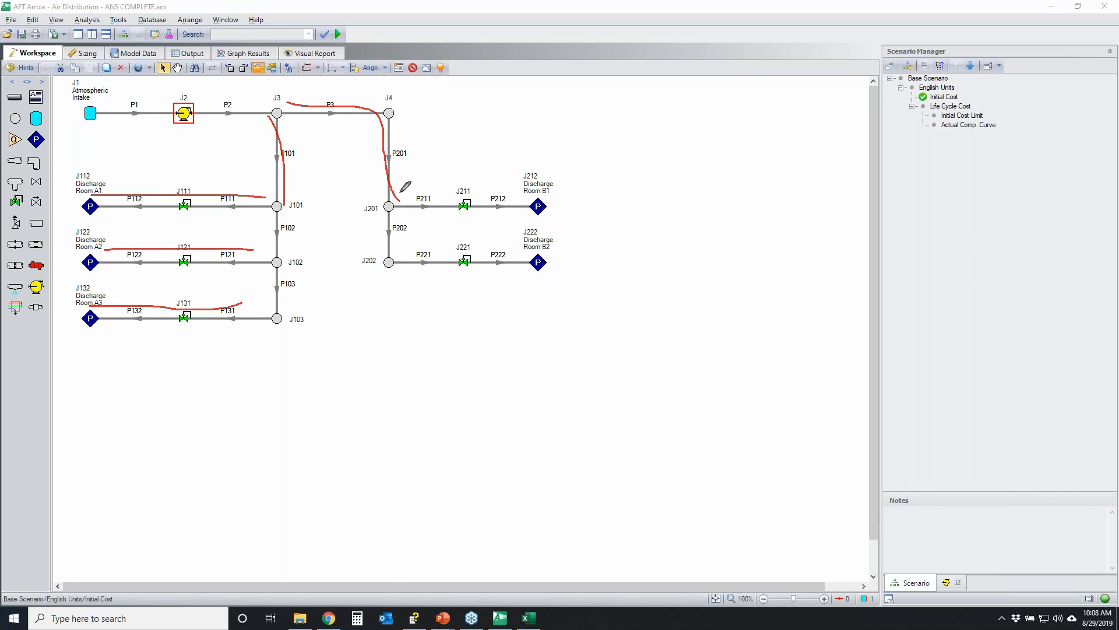
{"action": "left_click_drag", "start_coordinate": [397, 193], "coordinate": [516, 190]}
{"action": "mouse_move", "coordinate": [403, 196]}
{"action": "left_mouse_down"}
{"action": "mouse_move", "coordinate": [473, 256]}
{"action": "mouse_move", "coordinate": [551, 258]}
{"action": "left_mouse_up"}
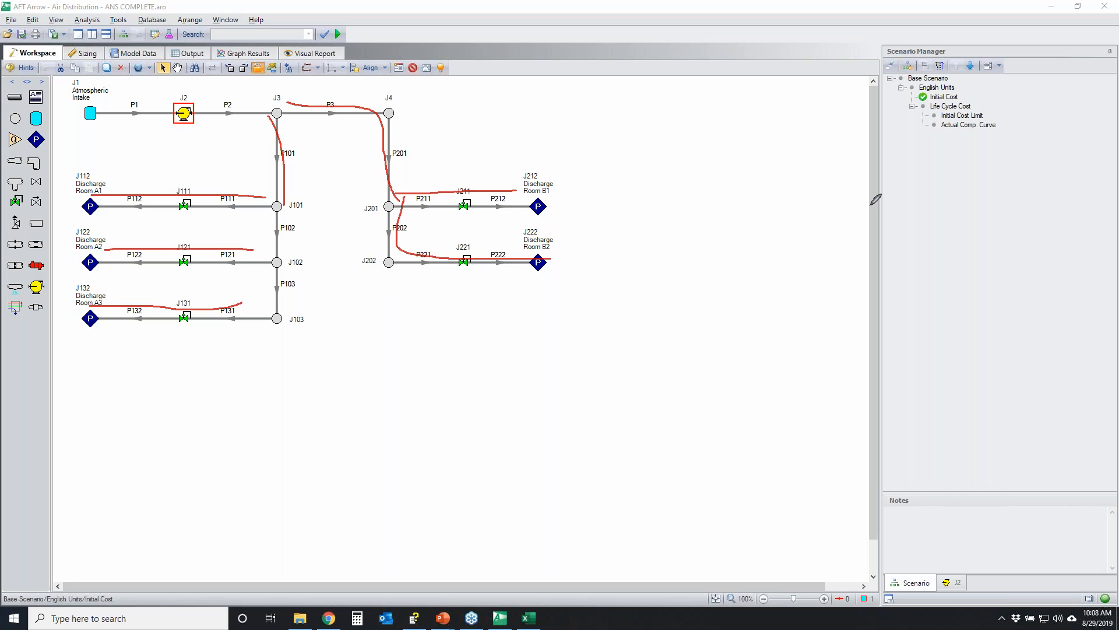
{"action": "key", "text": "Escape"}
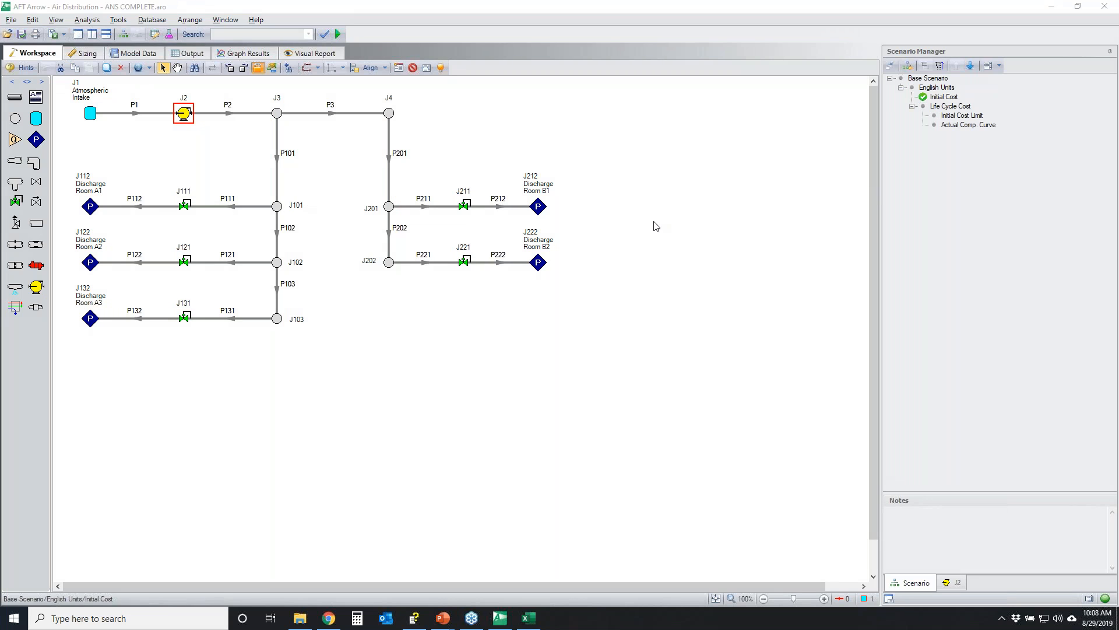
Step: Circle the control valves J111, J121, J131, J211 and J221 with the annotation pen, and clear the marks
{"action": "key", "text": "ctrl+2"}
{"action": "mouse_move", "coordinate": [187, 186]}
{"action": "left_mouse_down"}
{"action": "mouse_move", "coordinate": [163, 211]}
{"action": "mouse_move", "coordinate": [183, 183]}
{"action": "left_mouse_up"}
{"action": "mouse_move", "coordinate": [177, 245]}
{"action": "left_mouse_down"}
{"action": "mouse_move", "coordinate": [194, 248]}
{"action": "mouse_move", "coordinate": [172, 247]}
{"action": "left_mouse_up"}
{"action": "mouse_move", "coordinate": [174, 312]}
{"action": "left_mouse_down"}
{"action": "mouse_move", "coordinate": [204, 314]}
{"action": "mouse_move", "coordinate": [176, 316]}
{"action": "left_mouse_up"}
{"action": "mouse_move", "coordinate": [461, 194]}
{"action": "left_mouse_down"}
{"action": "mouse_move", "coordinate": [474, 196]}
{"action": "mouse_move", "coordinate": [464, 216]}
{"action": "mouse_move", "coordinate": [458, 194]}
{"action": "left_mouse_up"}
{"action": "mouse_move", "coordinate": [462, 248]}
{"action": "left_mouse_down"}
{"action": "mouse_move", "coordinate": [477, 263]}
{"action": "mouse_move", "coordinate": [458, 252]}
{"action": "left_mouse_up"}
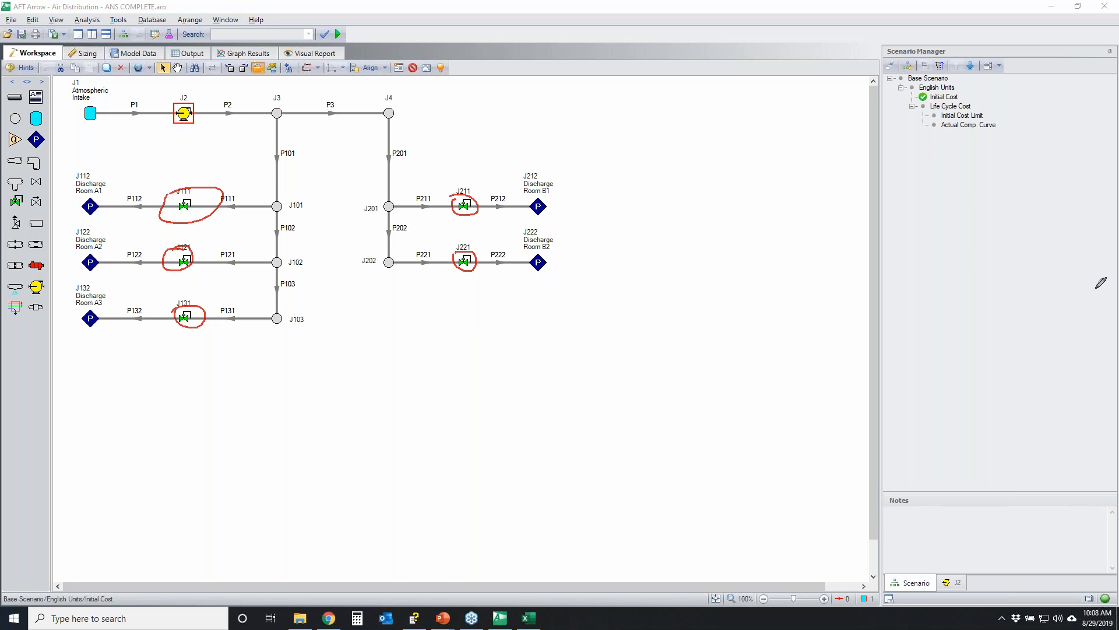
{"action": "key", "text": "Escape"}
Step: Review the J111 control valve's properties and compare the input and output data of valves J111, J121, J211, J221 and J131
{"action": "left_click", "coordinate": [184, 206]}
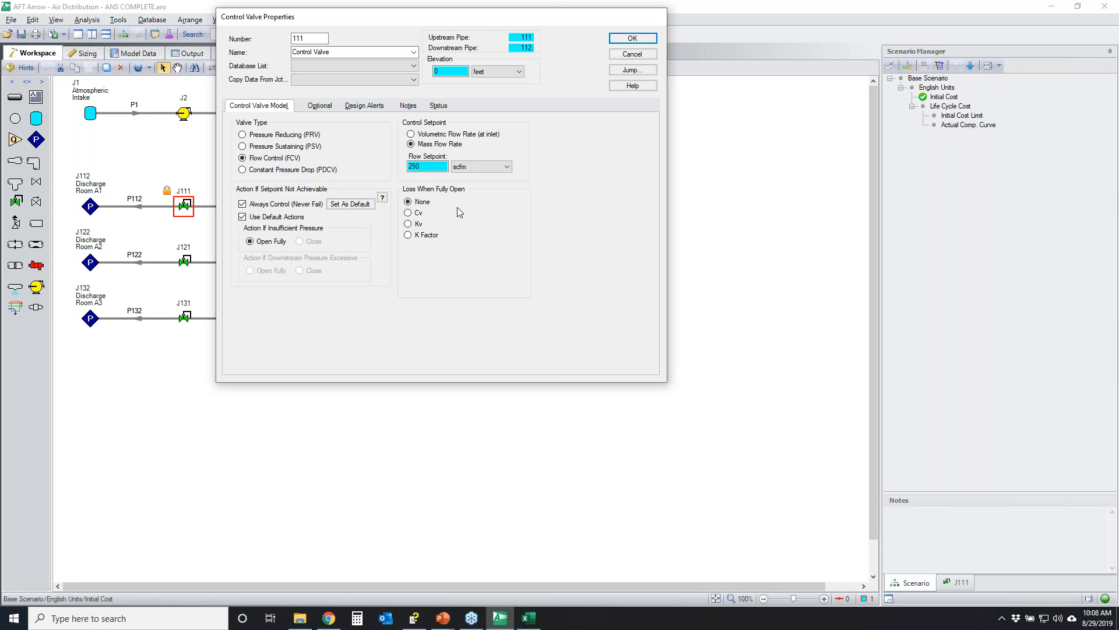
{"action": "left_click", "coordinate": [619, 56]}
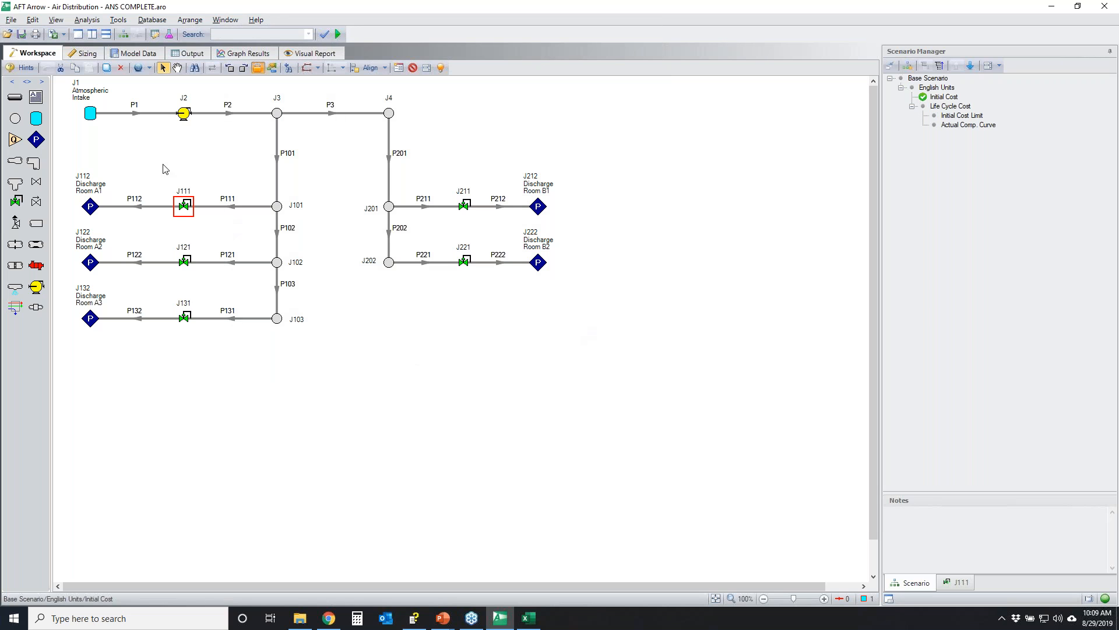
{"action": "left_click", "coordinate": [183, 116]}
{"action": "left_click", "coordinate": [185, 206]}
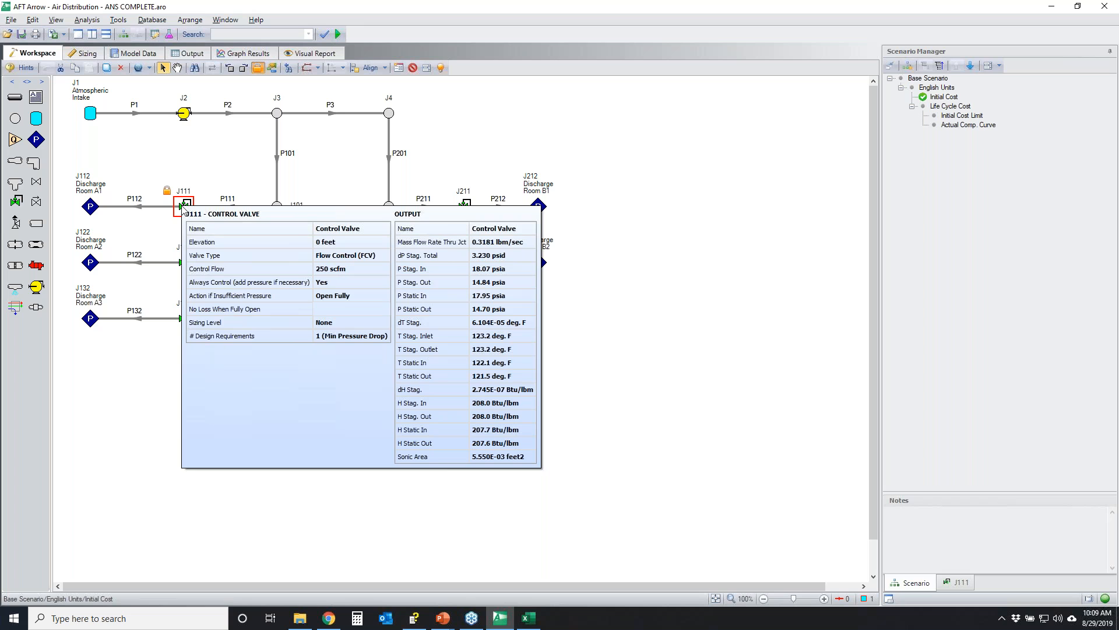
{"action": "left_click", "coordinate": [185, 261]}
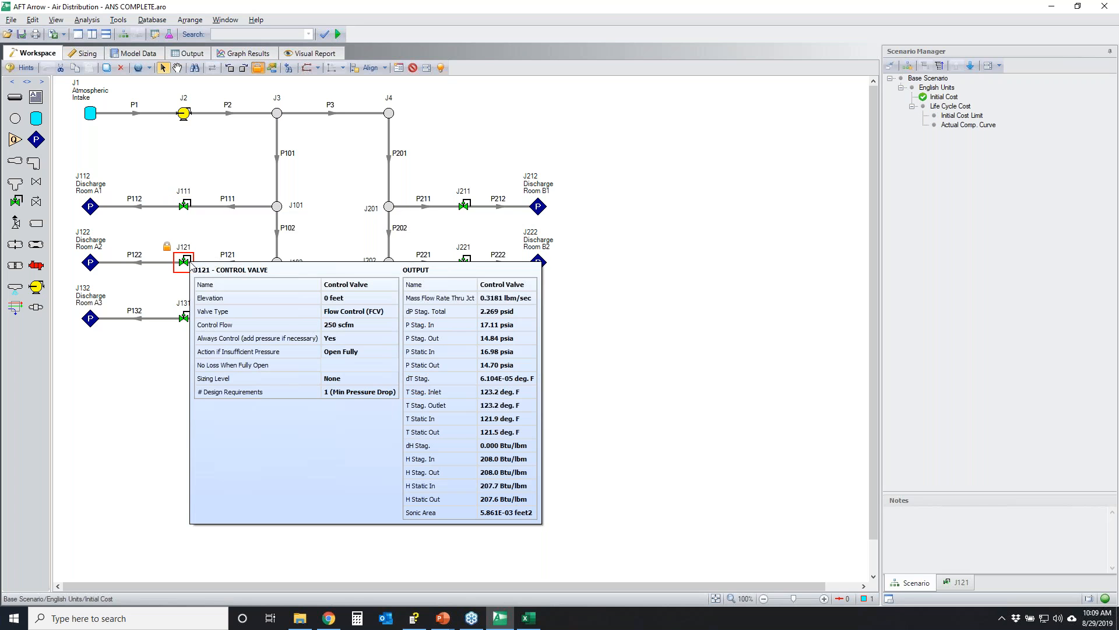
{"action": "left_click", "coordinate": [465, 205]}
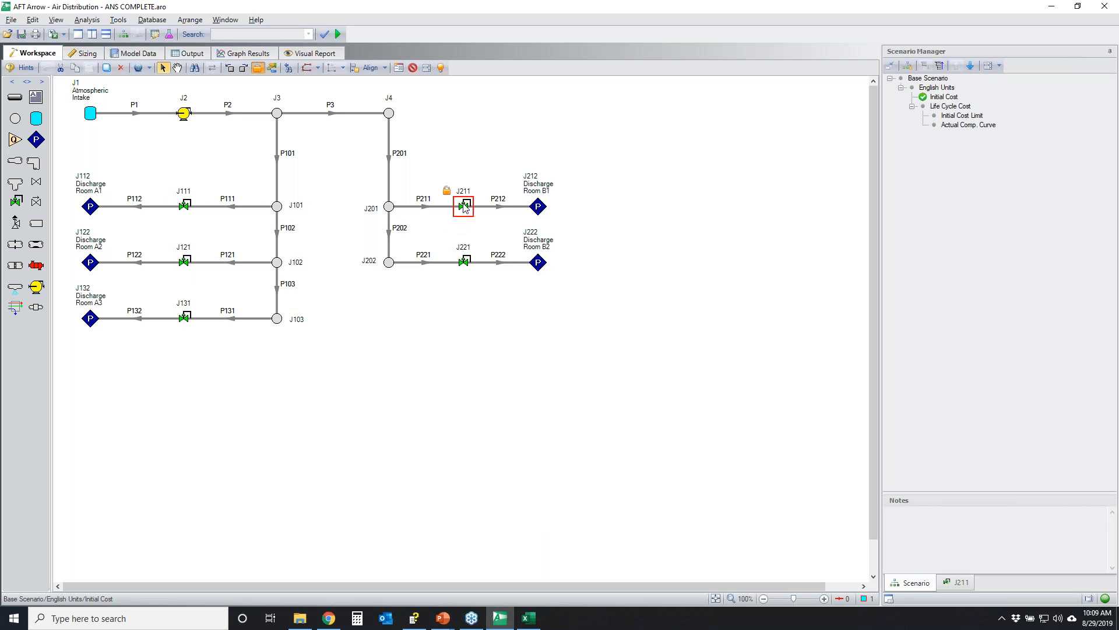
{"action": "left_click", "coordinate": [463, 262]}
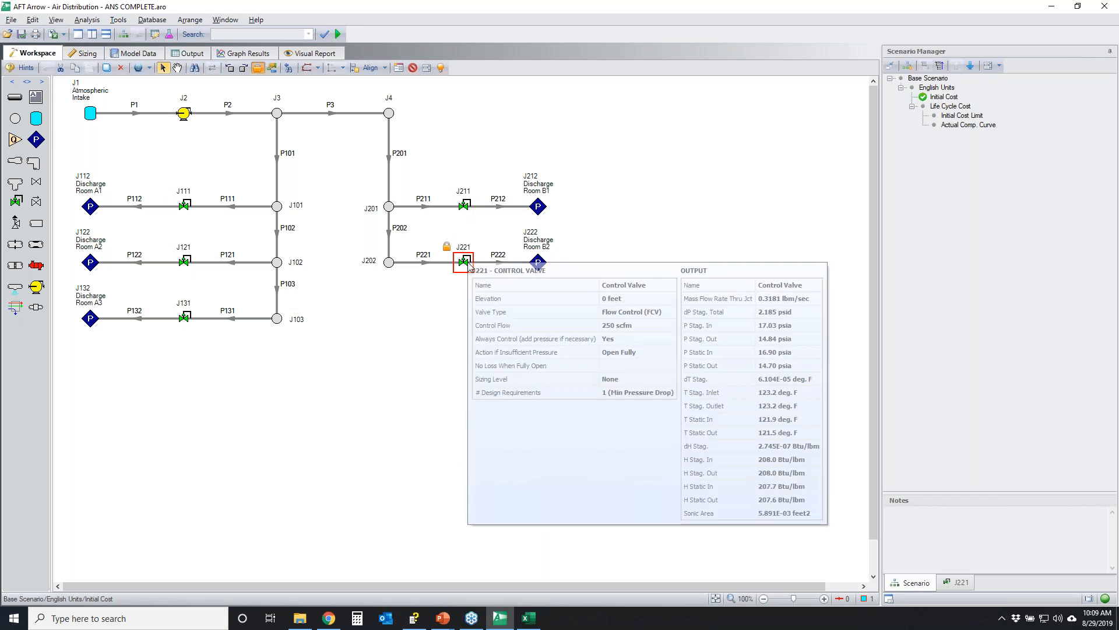
{"action": "left_click", "coordinate": [184, 318]}
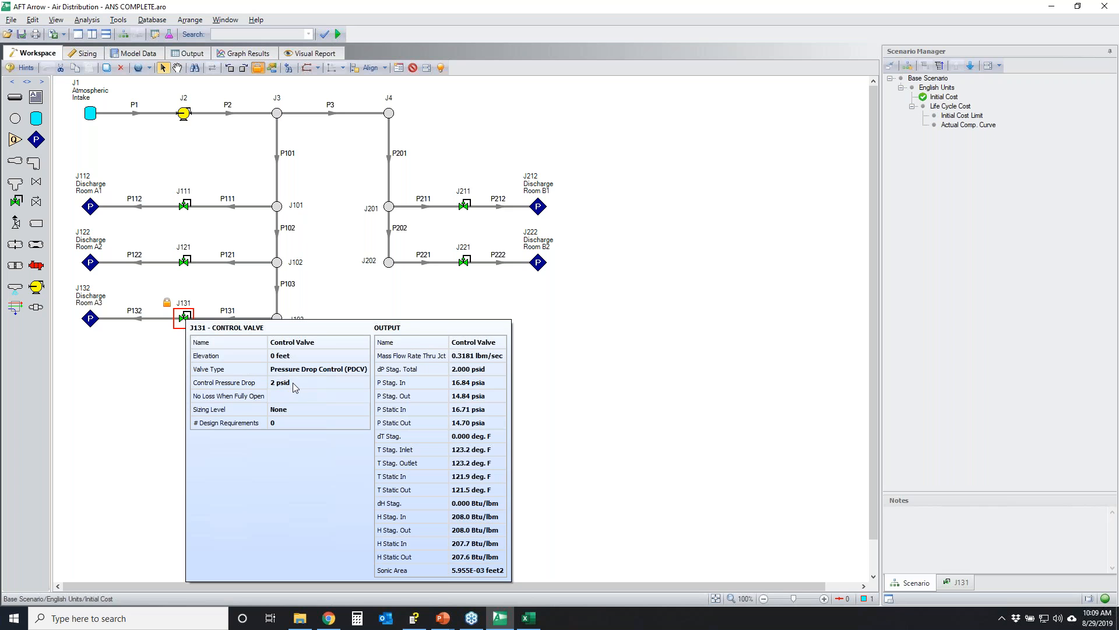
{"action": "left_click", "coordinate": [310, 358]}
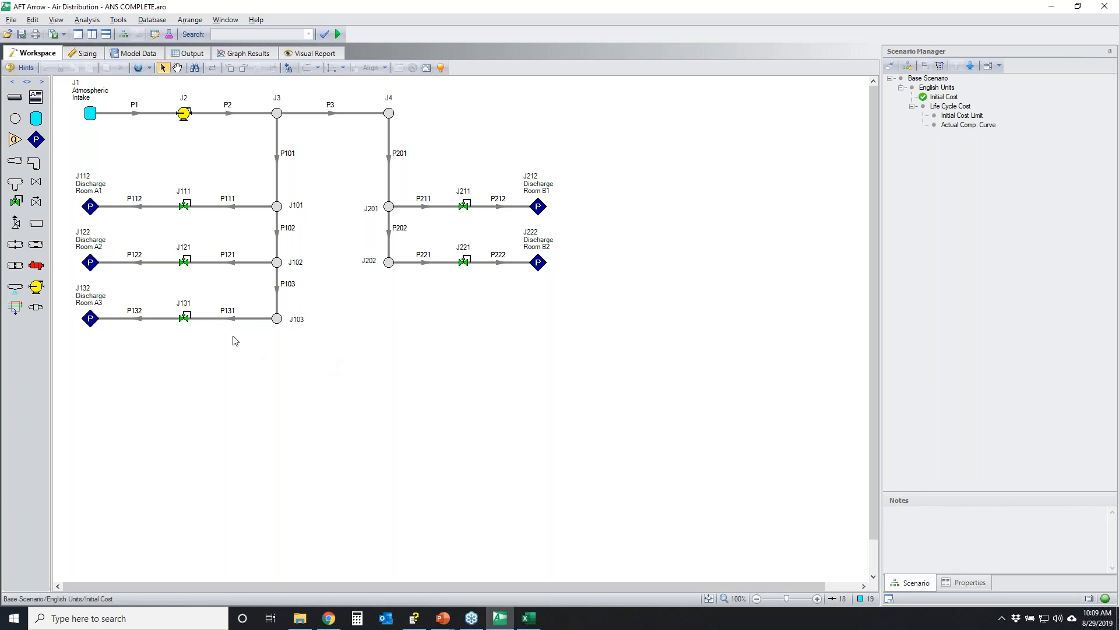
Step: Change control valve J131 to Flow Control (FCV) with a mass flow rate setpoint of 250 scfm
{"action": "double_click", "coordinate": [185, 319]}
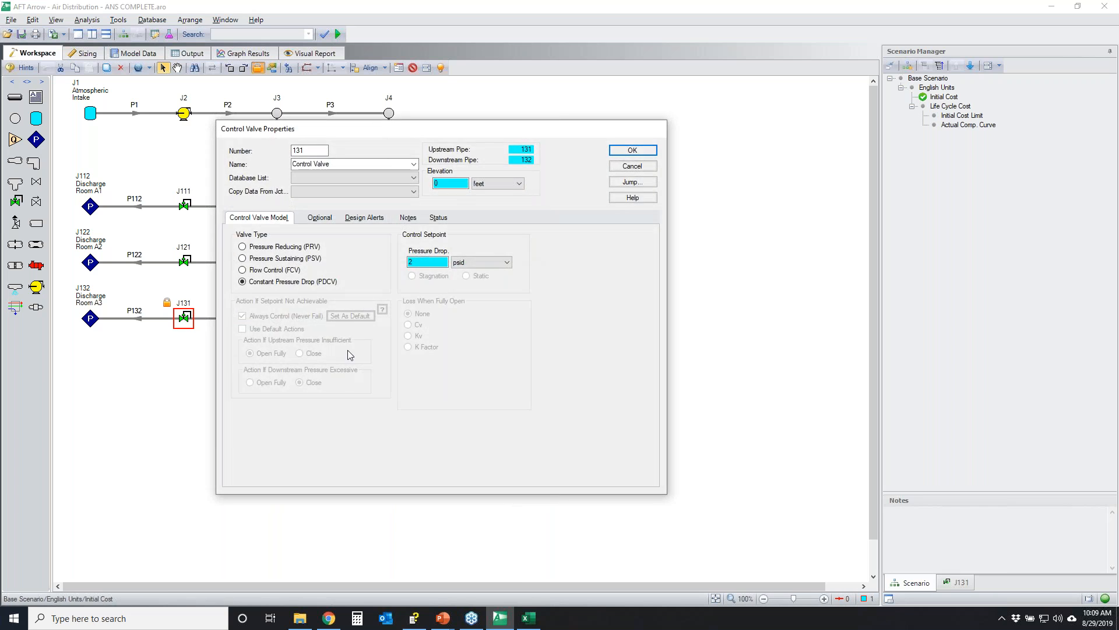
{"action": "left_click", "coordinate": [252, 270]}
{"action": "left_click", "coordinate": [425, 257]}
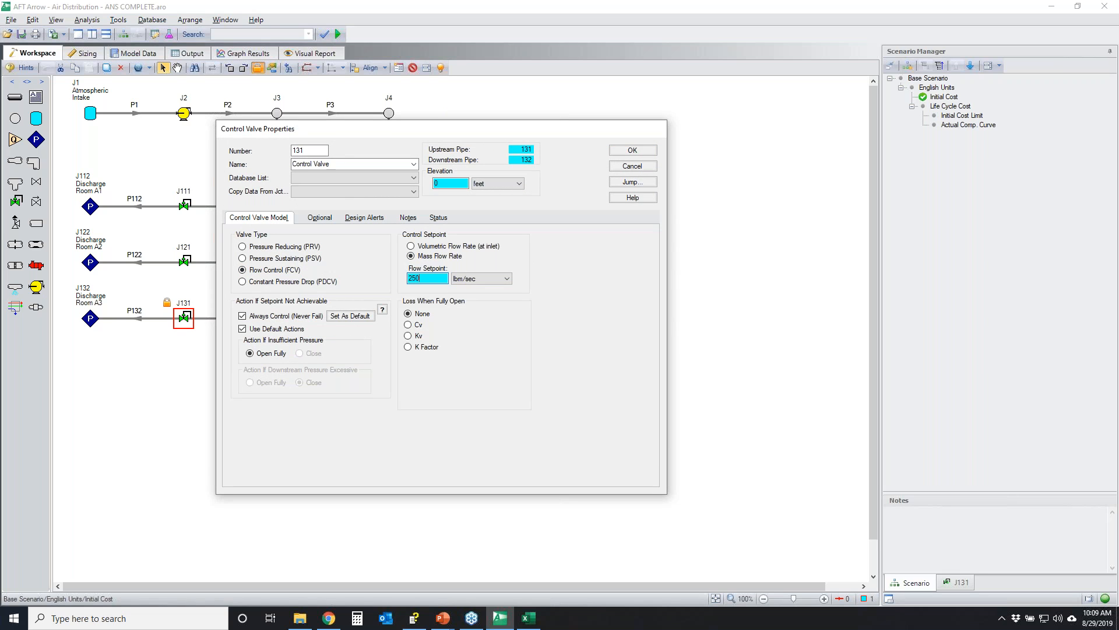
{"action": "left_click", "coordinate": [490, 278]}
{"action": "scroll", "coordinate": [493, 327], "scroll_direction": "down", "scroll_amount": 5}
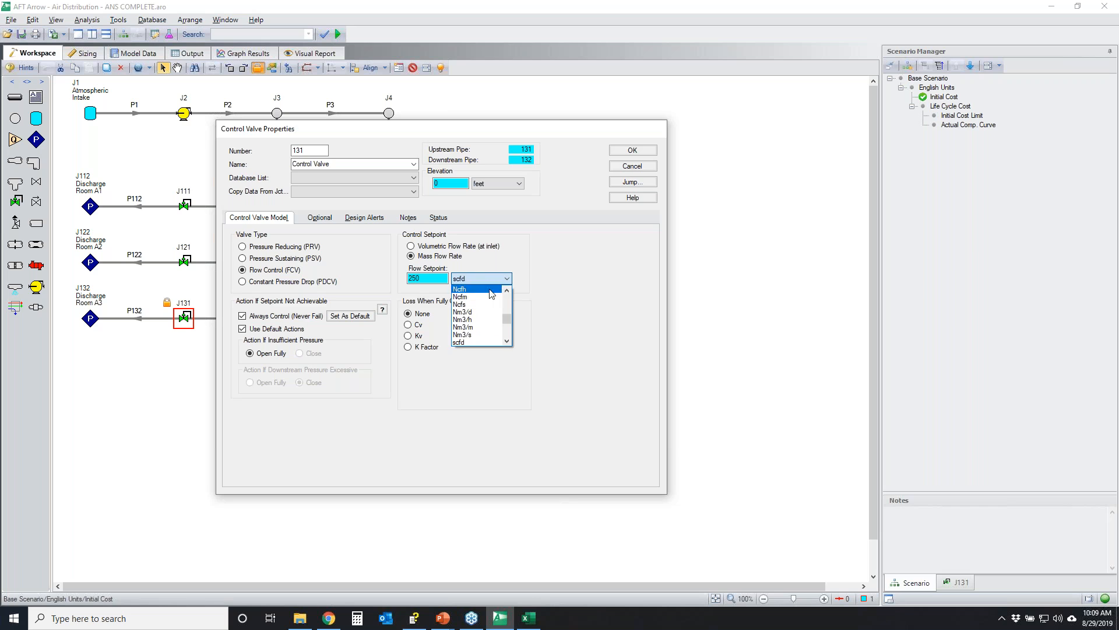
{"action": "left_click", "coordinate": [494, 336]}
{"action": "left_click", "coordinate": [633, 150]}
Step: Run the model and circle the Reference Pressure Needed window with the annotation pen
{"action": "left_click", "coordinate": [412, 320]}
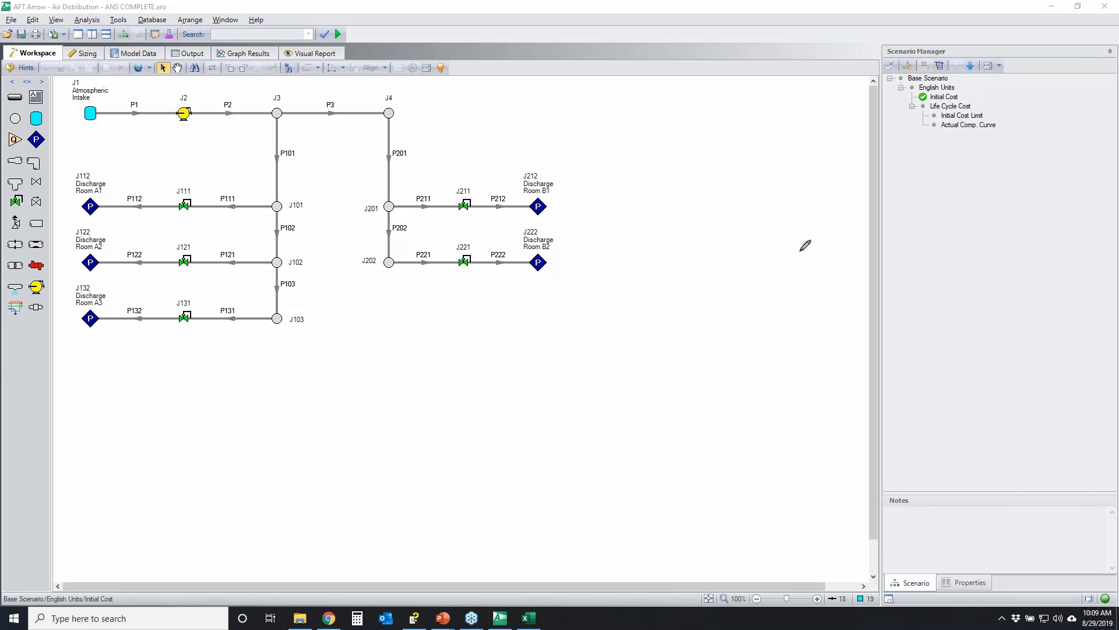
{"action": "double_click", "coordinate": [112, 8]}
{"action": "left_click", "coordinate": [440, 9]}
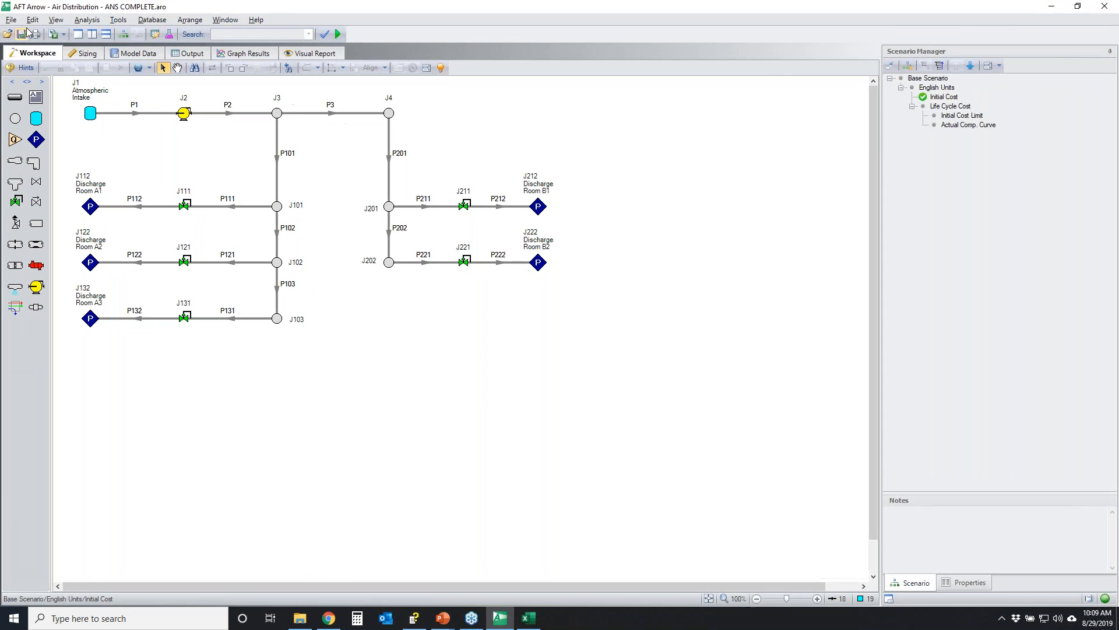
{"action": "left_click", "coordinate": [81, 19]}
{"action": "mouse_move", "coordinate": [138, 35]}
{"action": "left_click", "coordinate": [225, 37]}
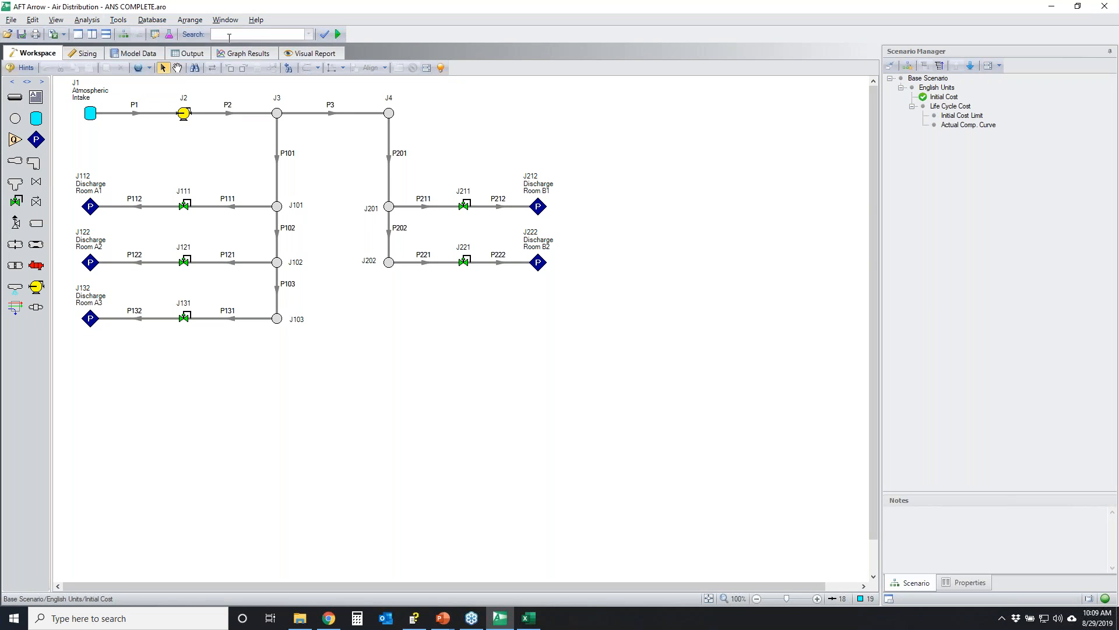
{"action": "left_click", "coordinate": [339, 35]}
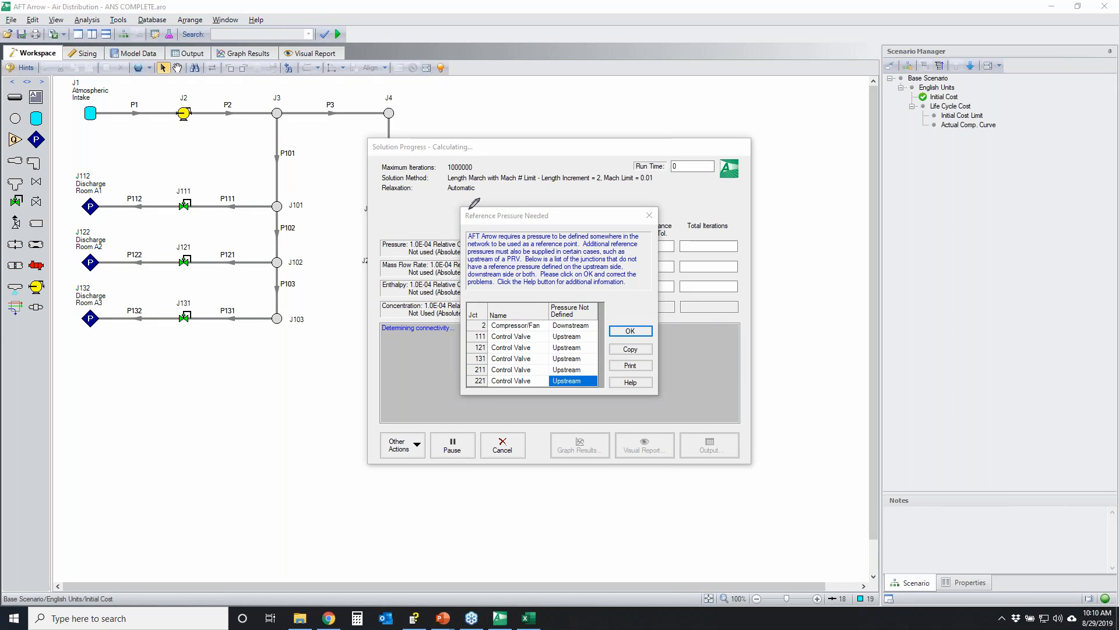
{"action": "mouse_move", "coordinate": [454, 207]}
{"action": "left_mouse_down"}
{"action": "mouse_move", "coordinate": [525, 191]}
{"action": "mouse_move", "coordinate": [683, 274]}
{"action": "mouse_move", "coordinate": [633, 394]}
{"action": "mouse_move", "coordinate": [430, 357]}
{"action": "mouse_move", "coordinate": [456, 203]}
{"action": "left_mouse_up"}
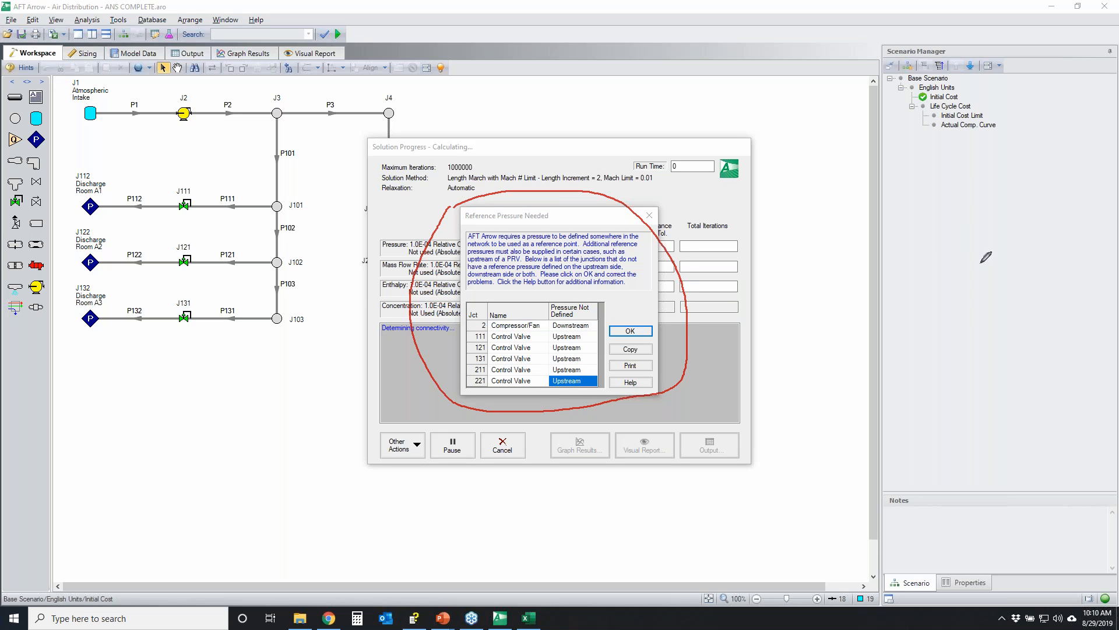
Step: Open the reference pressure help topic full screen and mark Figure 1's two assigned flow junctions and connecting pipe with the pen
{"action": "left_click", "coordinate": [637, 382]}
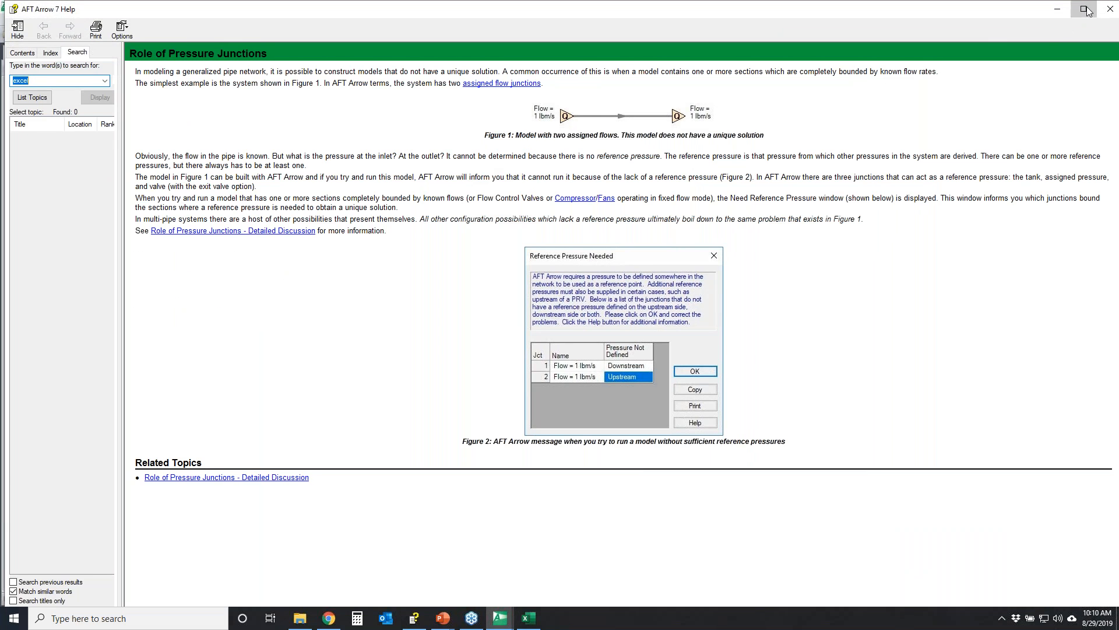
{"action": "left_click", "coordinate": [1082, 9]}
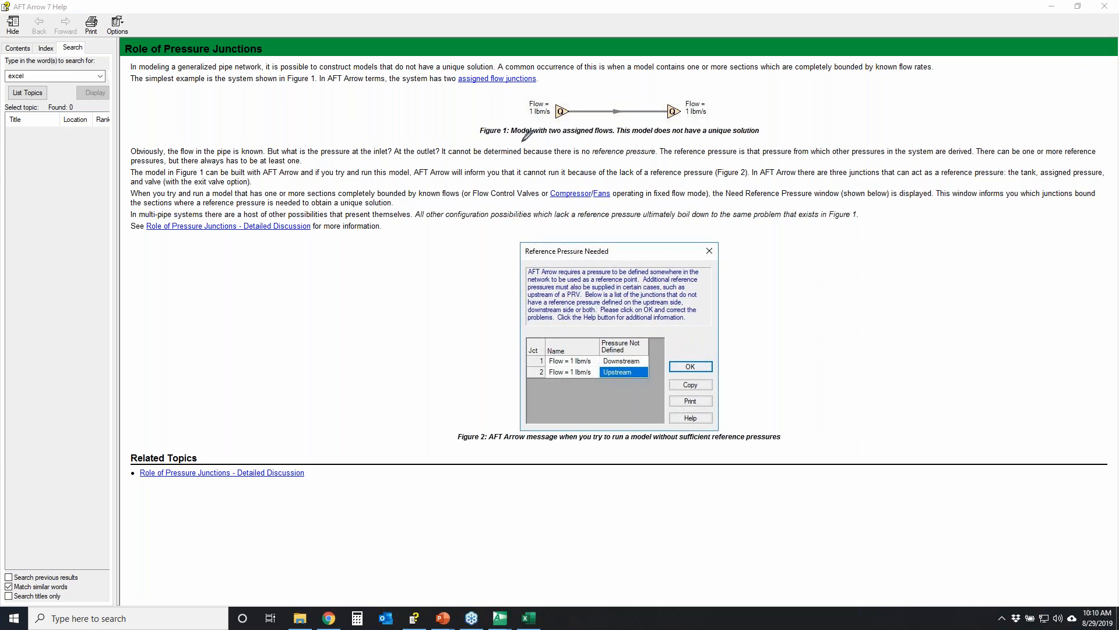
{"action": "mouse_move", "coordinate": [499, 97]}
{"action": "left_mouse_down"}
{"action": "mouse_move", "coordinate": [639, 78]}
{"action": "mouse_move", "coordinate": [681, 118]}
{"action": "mouse_move", "coordinate": [506, 129]}
{"action": "mouse_move", "coordinate": [537, 90]}
{"action": "left_mouse_up"}
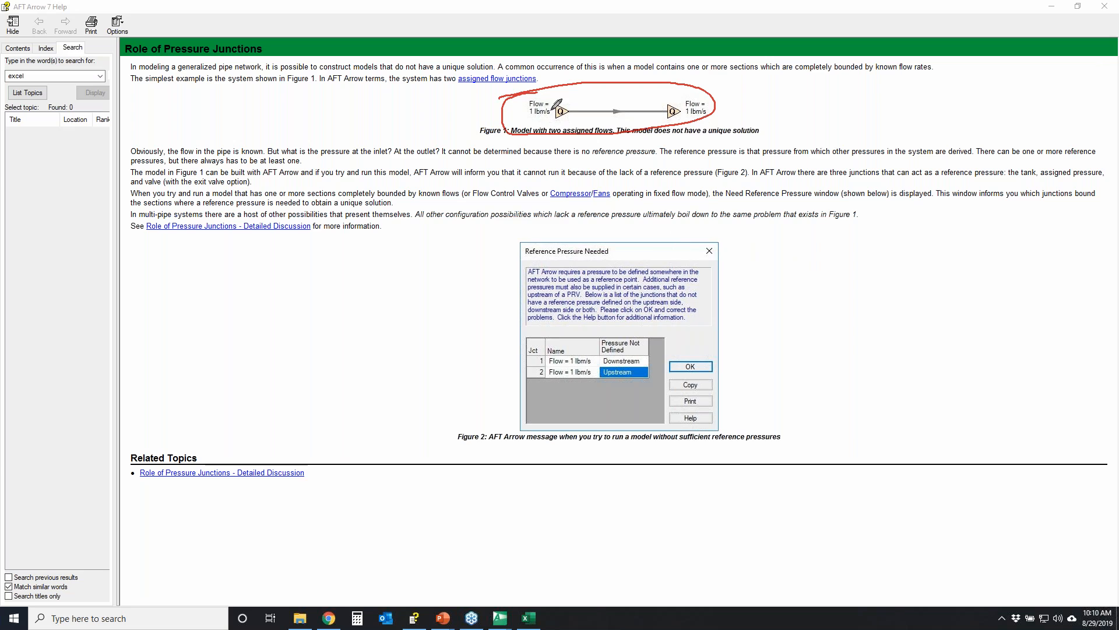
{"action": "mouse_move", "coordinate": [564, 99]}
{"action": "left_mouse_down"}
{"action": "mouse_move", "coordinate": [556, 127]}
{"action": "mouse_move", "coordinate": [570, 100]}
{"action": "left_mouse_up"}
{"action": "left_click_drag", "start_coordinate": [670, 115], "coordinate": [678, 103]}
{"action": "mouse_move", "coordinate": [623, 104]}
{"action": "left_mouse_down"}
{"action": "mouse_move", "coordinate": [610, 119]}
{"action": "mouse_move", "coordinate": [624, 119]}
{"action": "mouse_move", "coordinate": [620, 93]}
{"action": "mouse_move", "coordinate": [619, 103]}
{"action": "left_mouse_up"}
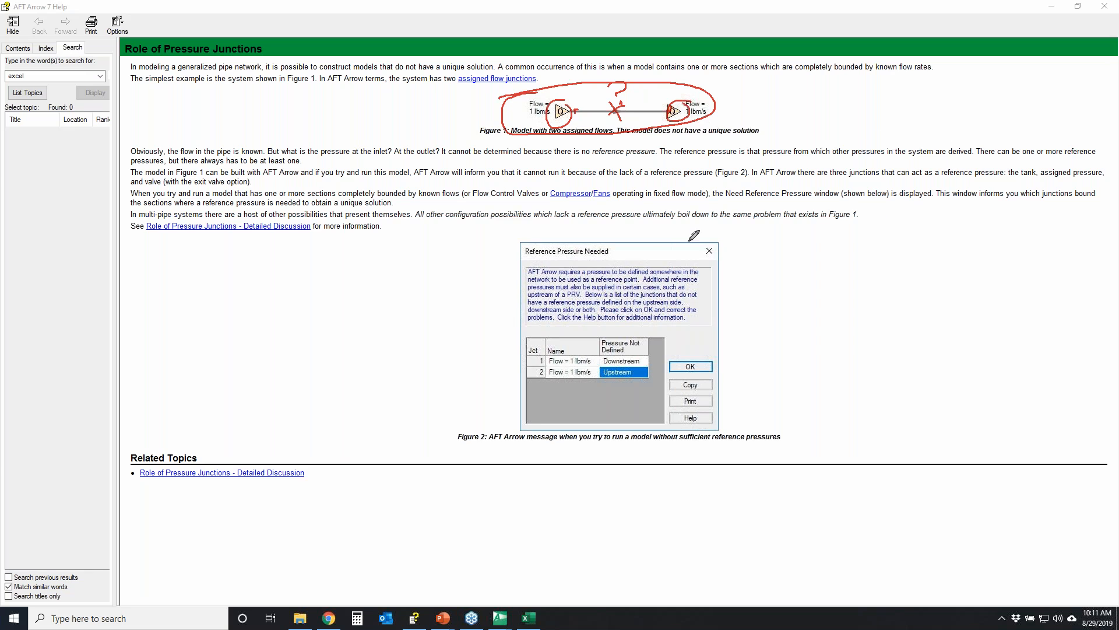
Step: Circle the Reference Pressure Needed caption, the topic title and the explanation text with the pen, and clear the marks
{"action": "mouse_move", "coordinate": [558, 247]}
{"action": "left_mouse_down"}
{"action": "mouse_move", "coordinate": [496, 252]}
{"action": "mouse_move", "coordinate": [633, 256]}
{"action": "mouse_move", "coordinate": [592, 219]}
{"action": "left_mouse_up"}
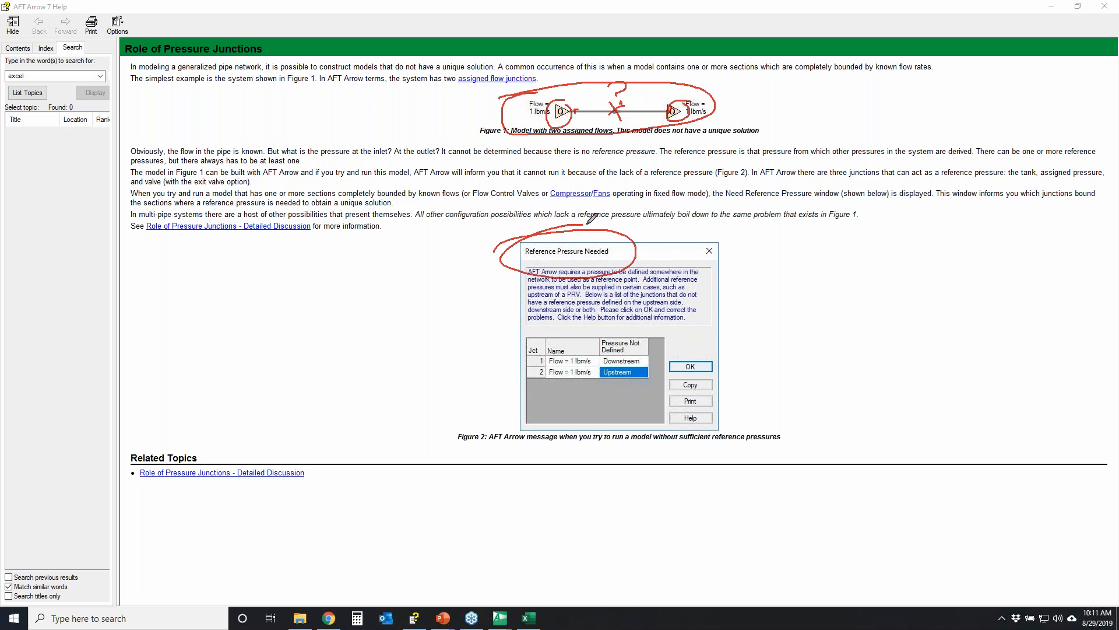
{"action": "mouse_move", "coordinate": [119, 68]}
{"action": "left_mouse_down"}
{"action": "mouse_move", "coordinate": [143, 54]}
{"action": "mouse_move", "coordinate": [776, 45]}
{"action": "mouse_move", "coordinate": [940, 257]}
{"action": "left_mouse_up"}
{"action": "mouse_move", "coordinate": [891, 286]}
{"action": "left_mouse_down"}
{"action": "mouse_move", "coordinate": [87, 156]}
{"action": "mouse_move", "coordinate": [108, 54]}
{"action": "mouse_move", "coordinate": [216, 35]}
{"action": "mouse_move", "coordinate": [180, 31]}
{"action": "left_mouse_up"}
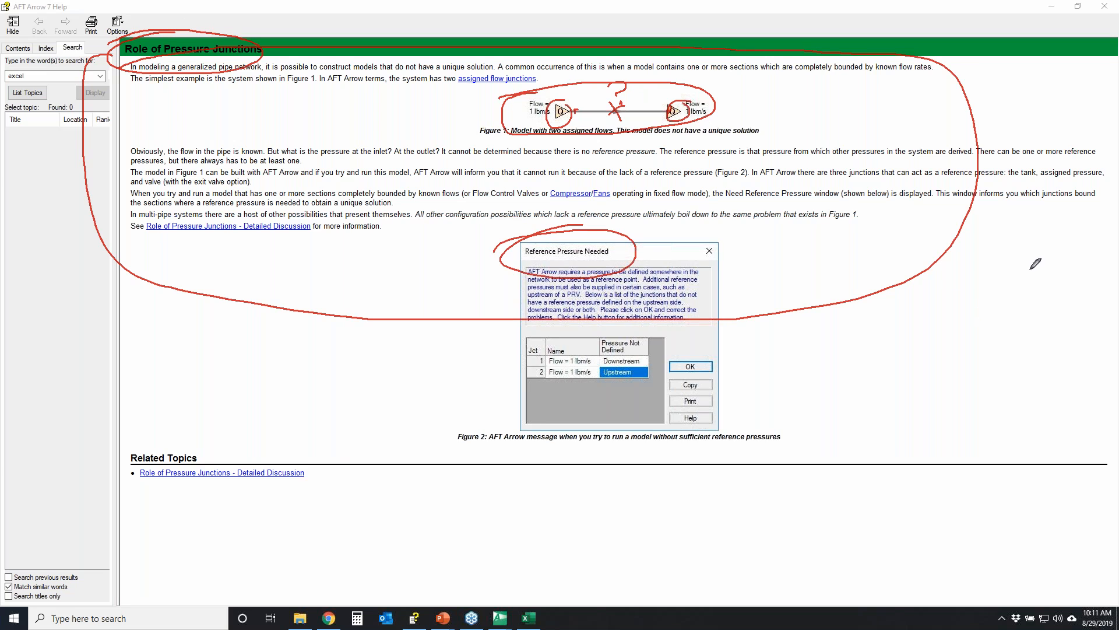
{"action": "key", "text": "Escape"}
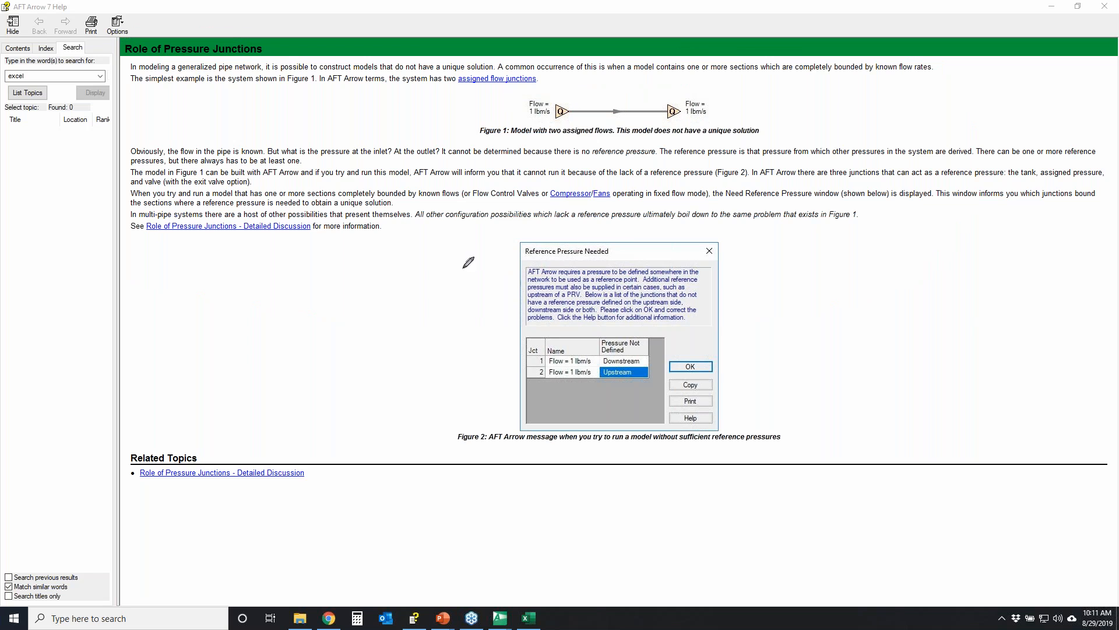
Step: Circle and open the "Role of Pressure Junctions - Detailed Discussion" topic, and go to its Pressure Control Valves section
{"action": "mouse_move", "coordinate": [145, 213]}
{"action": "left_mouse_down"}
{"action": "mouse_move", "coordinate": [325, 216]}
{"action": "mouse_move", "coordinate": [131, 215]}
{"action": "left_mouse_up"}
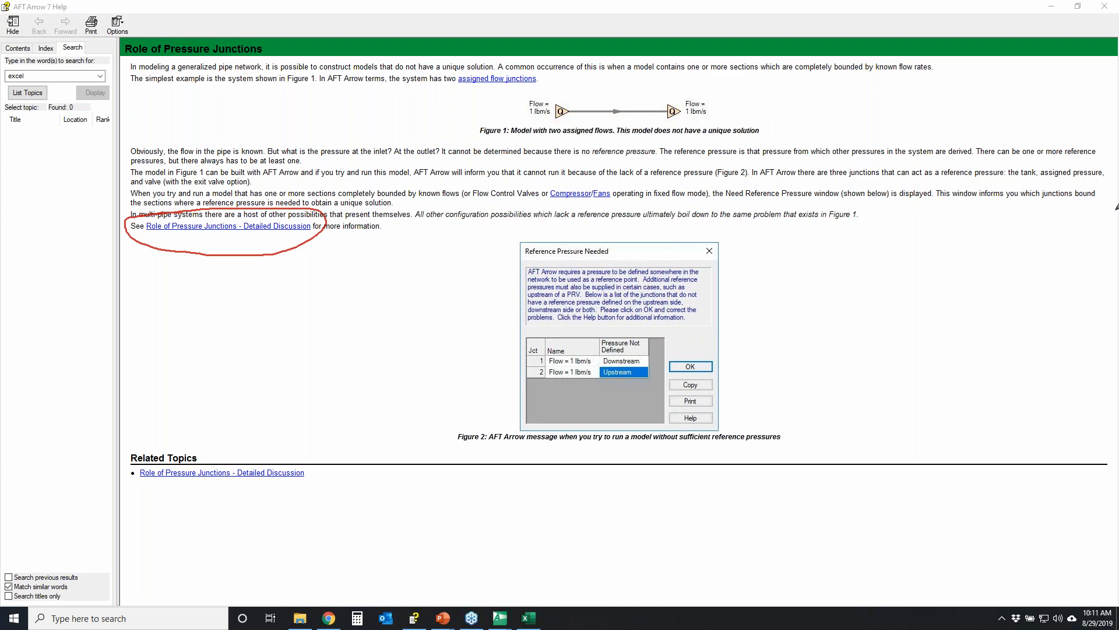
{"action": "left_click", "coordinate": [269, 227]}
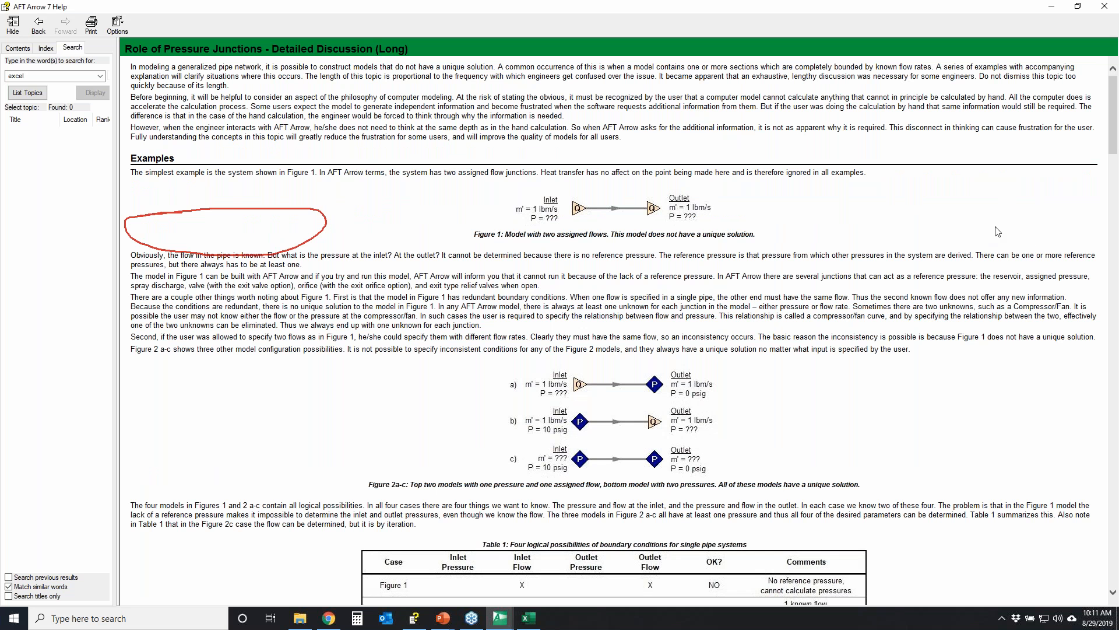
{"action": "left_click", "coordinate": [1051, 231]}
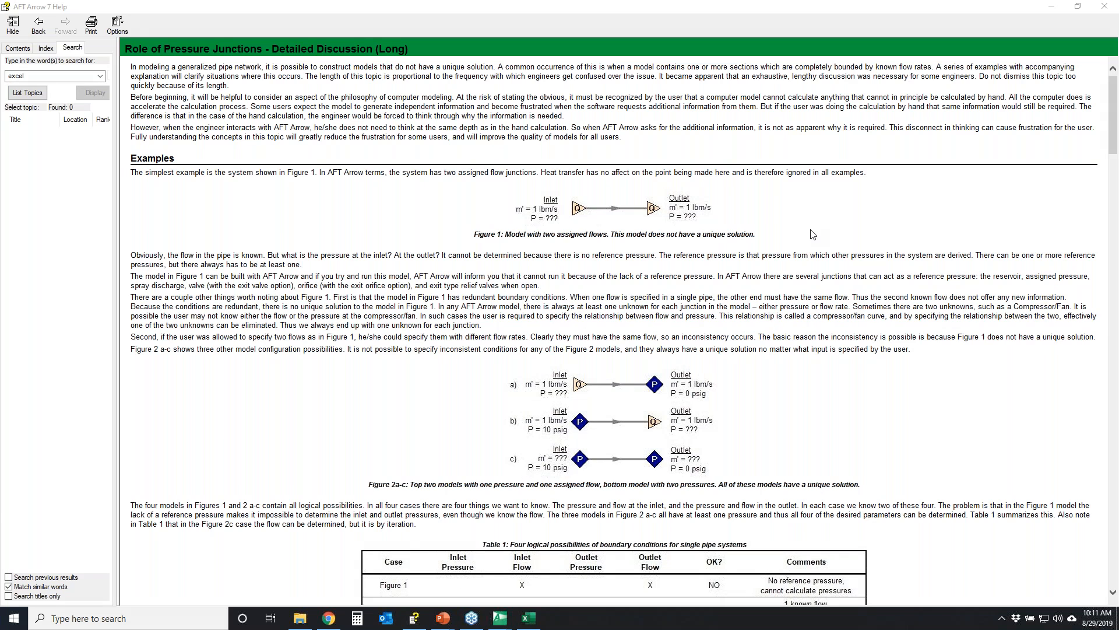
{"action": "left_click", "coordinate": [1115, 99]}
{"action": "left_click_drag", "start_coordinate": [1115, 99], "coordinate": [1088, 469]}
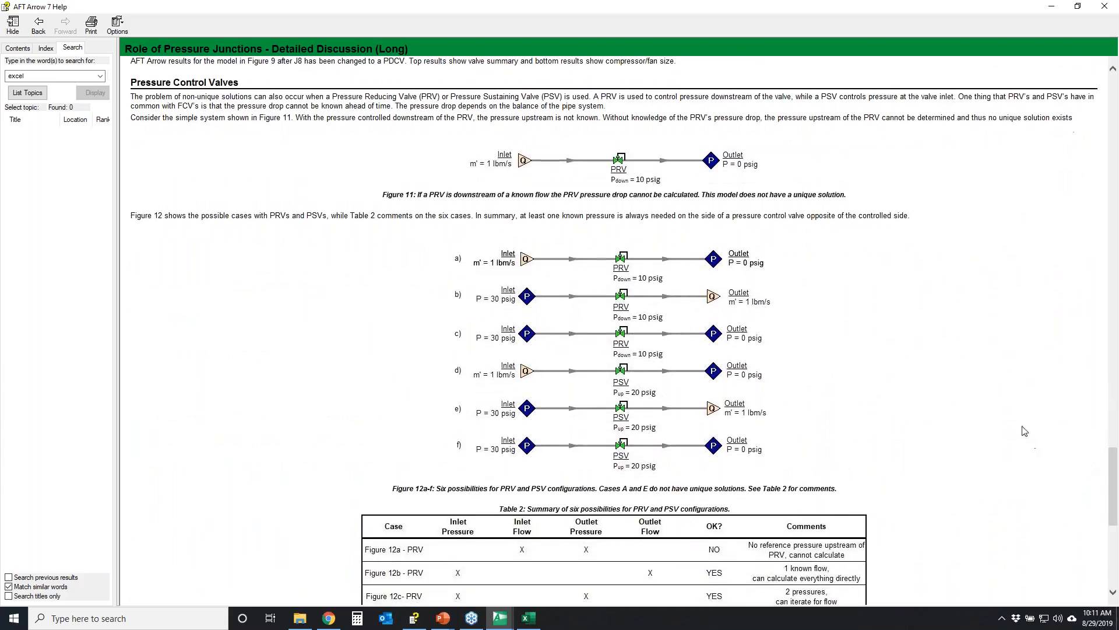
Step: Circle the inlet flow and the PRV in Figure 12 case a with the pen, clear the marks and close the help
{"action": "key", "text": "alt+Tab"}
{"action": "mouse_move", "coordinate": [530, 238]}
{"action": "left_mouse_down"}
{"action": "mouse_move", "coordinate": [505, 248]}
{"action": "mouse_move", "coordinate": [531, 274]}
{"action": "mouse_move", "coordinate": [528, 240]}
{"action": "left_mouse_up"}
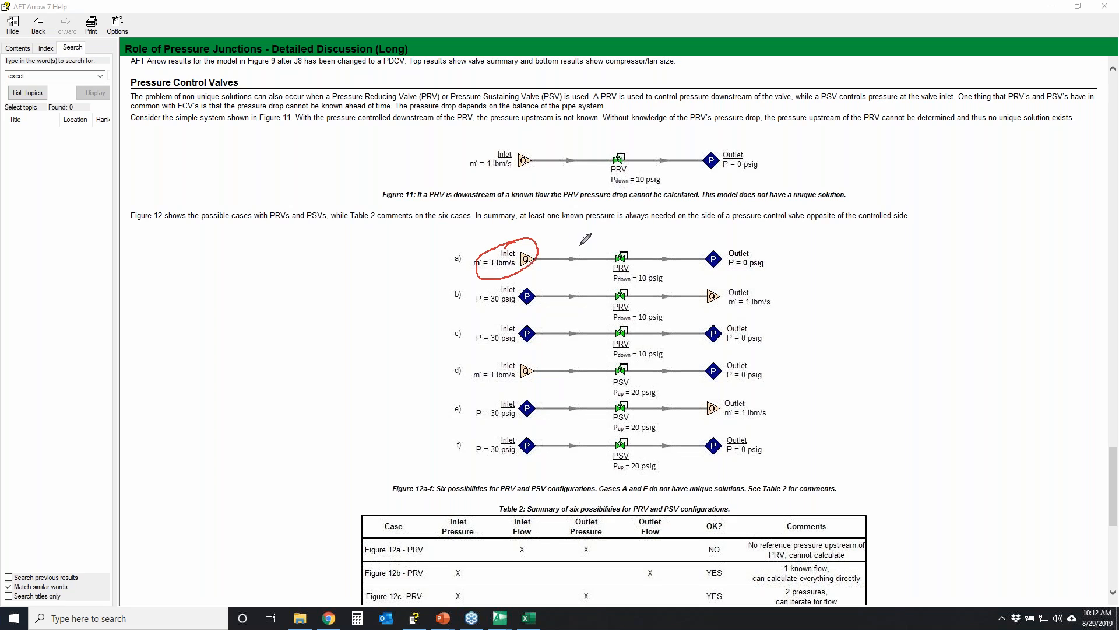
{"action": "mouse_move", "coordinate": [599, 250]}
{"action": "left_mouse_down"}
{"action": "mouse_move", "coordinate": [647, 250]}
{"action": "mouse_move", "coordinate": [586, 261]}
{"action": "mouse_move", "coordinate": [606, 249]}
{"action": "left_mouse_up"}
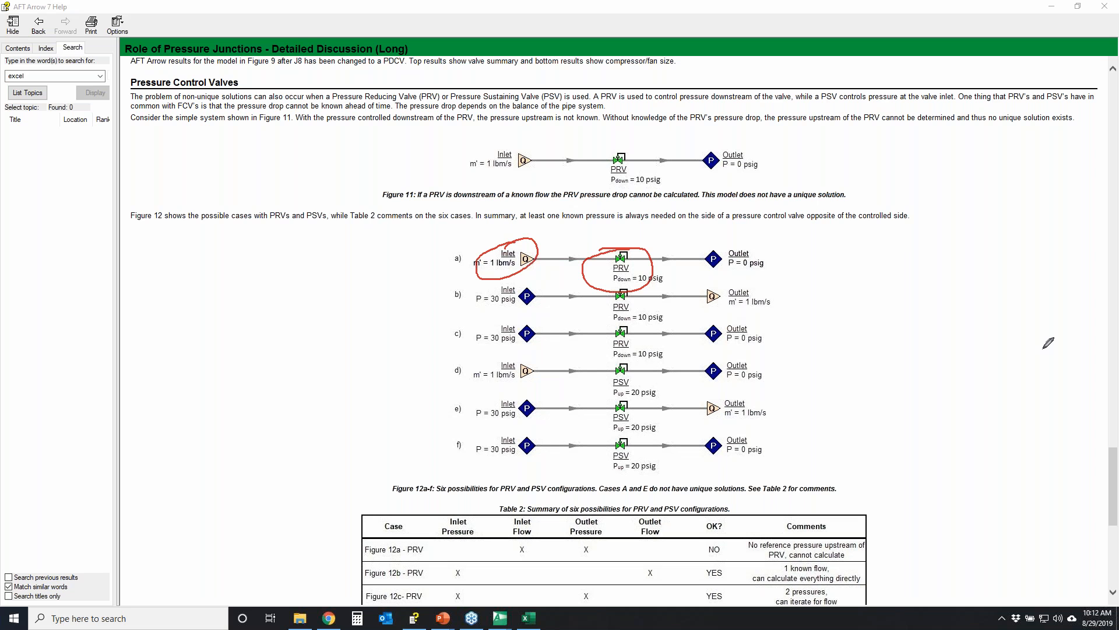
{"action": "key", "text": "Escape"}
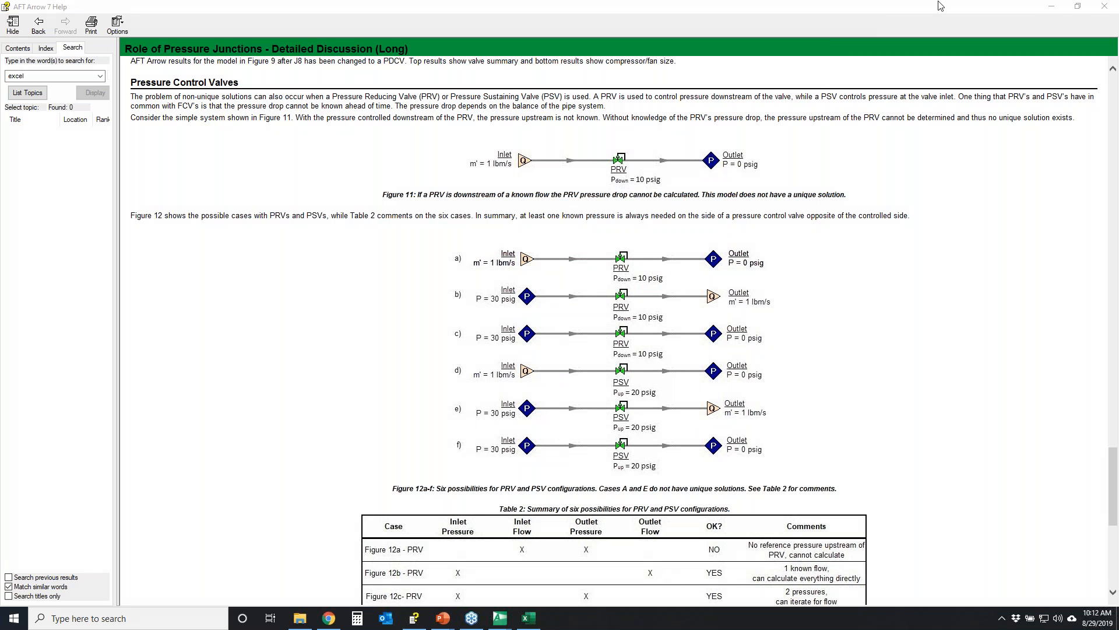
{"action": "left_click", "coordinate": [1104, 5]}
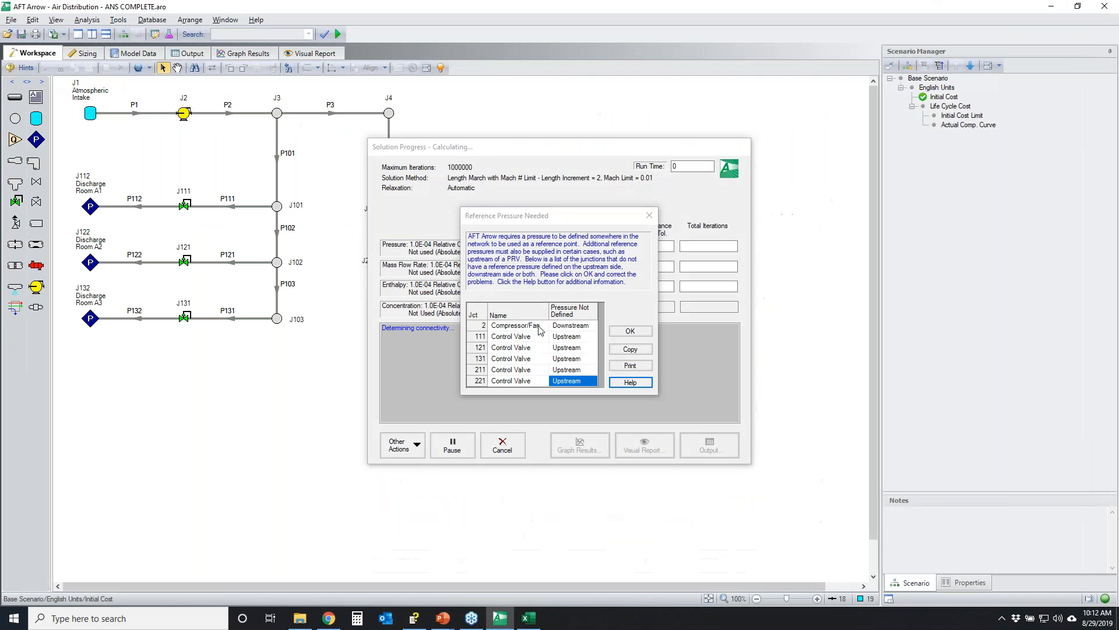
Step: Dismiss the reference pressure message, circle the J1 intake and the five discharge room junctions with the pen, and clear the marks
{"action": "left_click", "coordinate": [630, 331]}
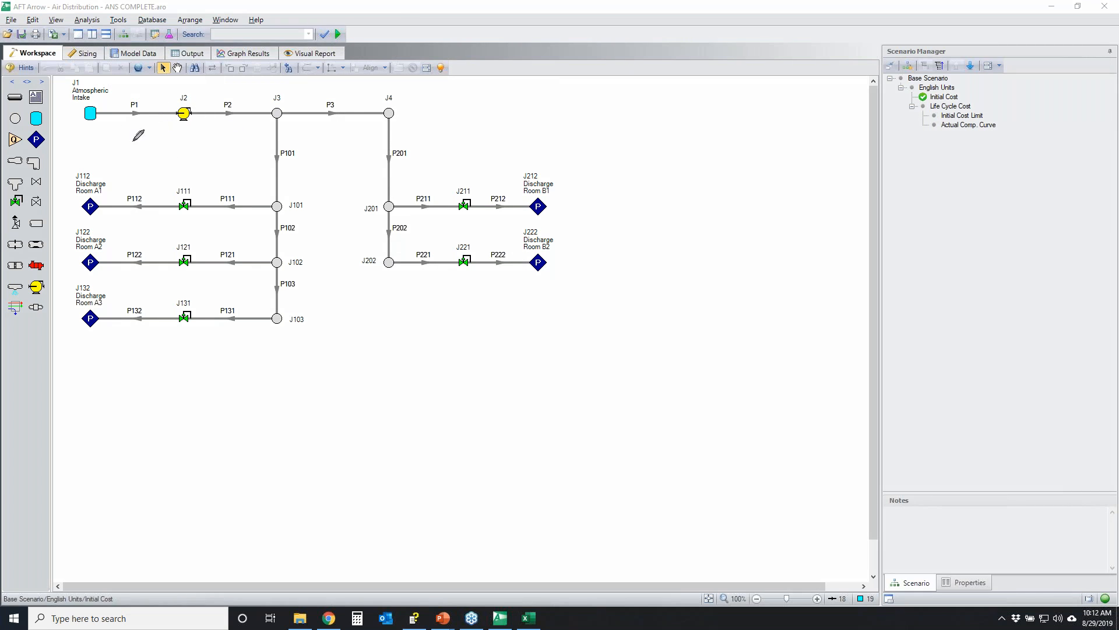
{"action": "left_click_drag", "start_coordinate": [70, 105], "coordinate": [113, 101]}
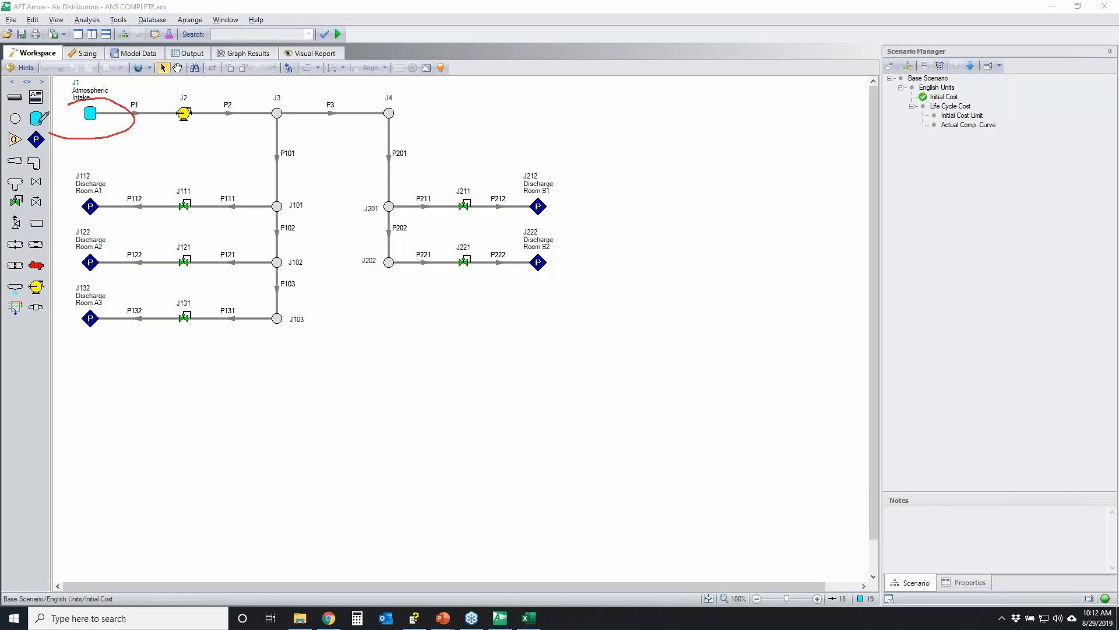
{"action": "mouse_move", "coordinate": [110, 184]}
{"action": "left_mouse_down"}
{"action": "mouse_move", "coordinate": [67, 208]}
{"action": "mouse_move", "coordinate": [127, 317]}
{"action": "mouse_move", "coordinate": [111, 179]}
{"action": "left_mouse_up"}
{"action": "mouse_move", "coordinate": [544, 169]}
{"action": "left_mouse_down"}
{"action": "mouse_move", "coordinate": [576, 200]}
{"action": "mouse_move", "coordinate": [555, 170]}
{"action": "left_mouse_up"}
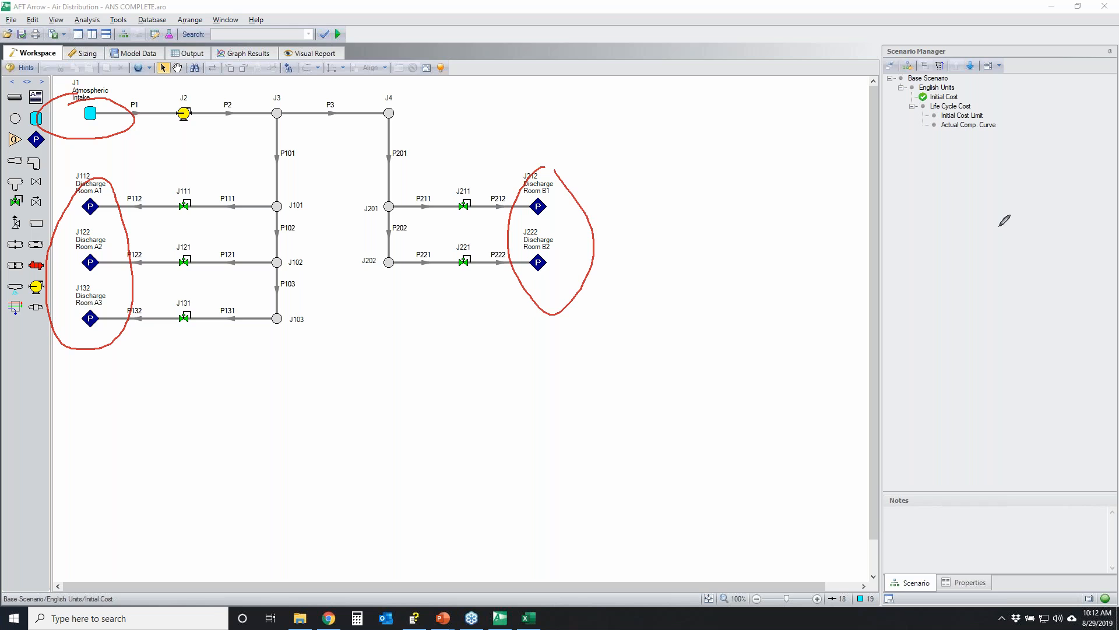
{"action": "key", "text": "Escape"}
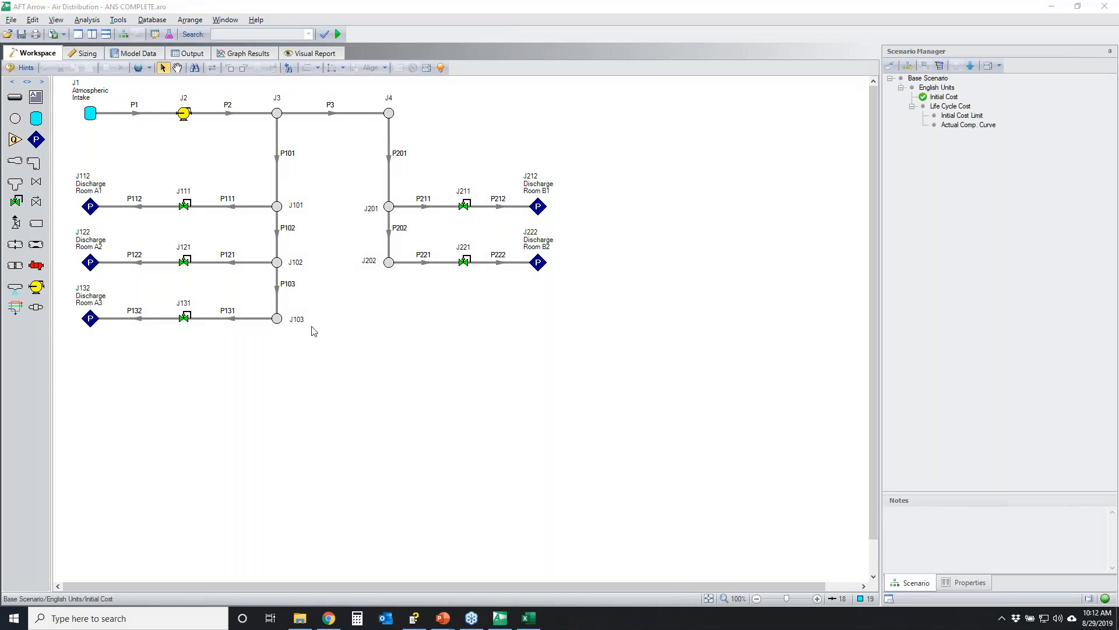
Step: Set control valve J131 back to Constant Pressure Drop (PDCV) and apply its properties
{"action": "double_click", "coordinate": [186, 318]}
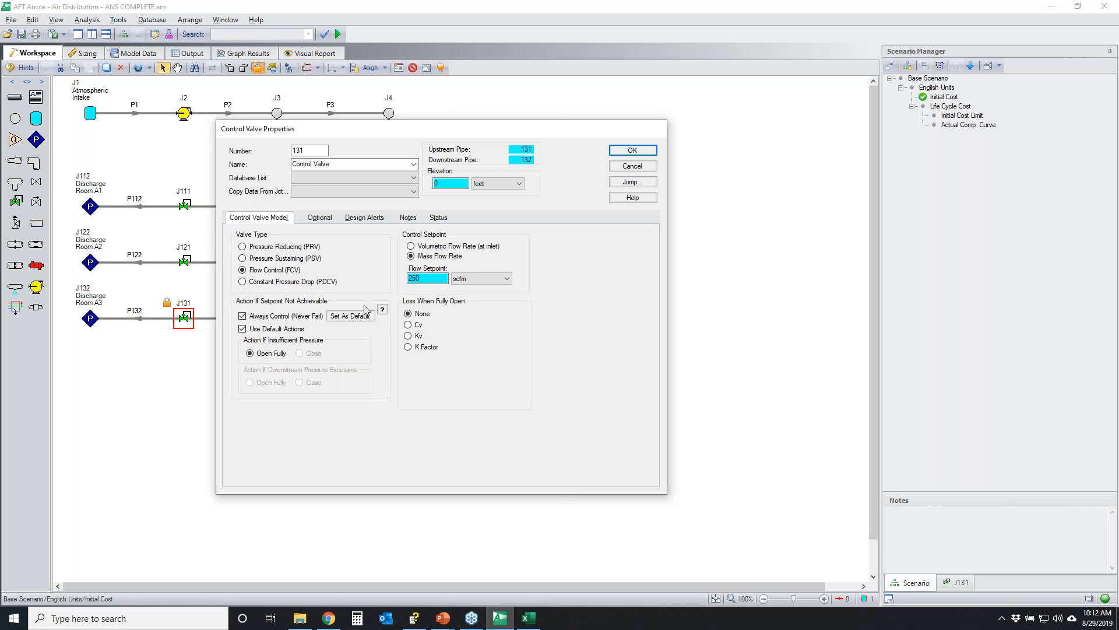
{"action": "left_click", "coordinate": [266, 282]}
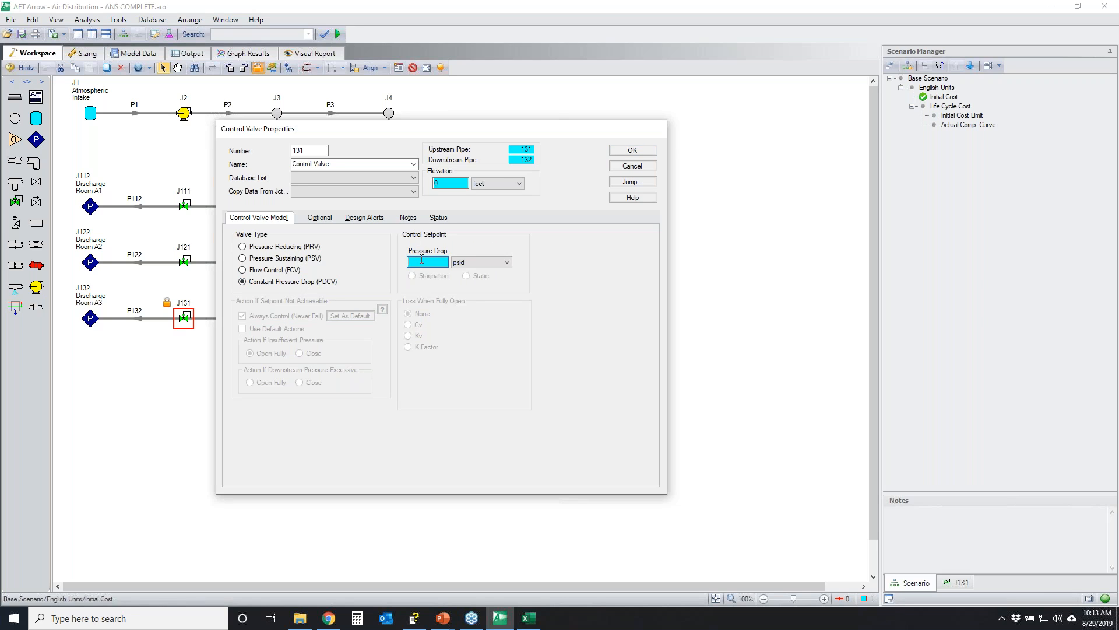
{"action": "left_click", "coordinate": [632, 150]}
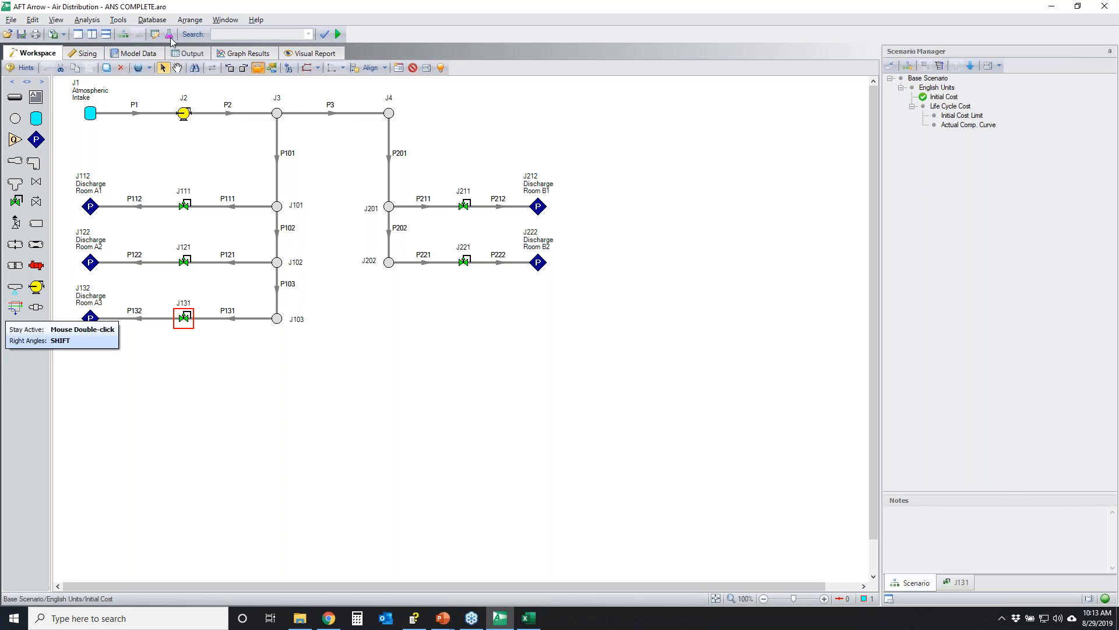
Step: Review the available Automated Sizing modes and leave the setting unchanged
{"action": "left_click", "coordinate": [87, 20]}
{"action": "mouse_move", "coordinate": [96, 39]}
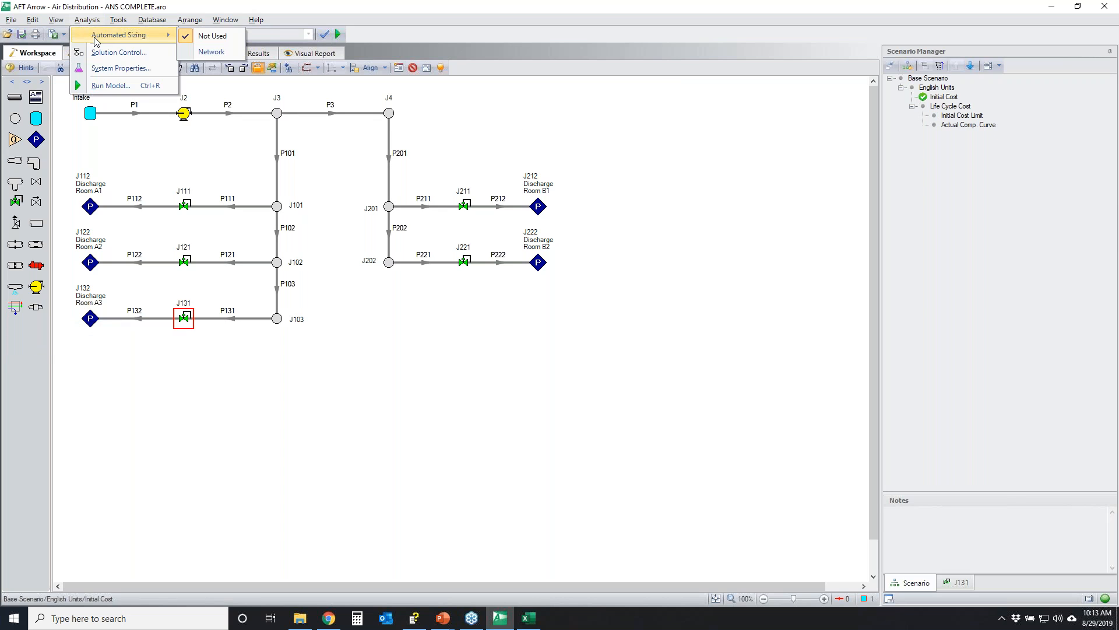
{"action": "left_click", "coordinate": [389, 6]}
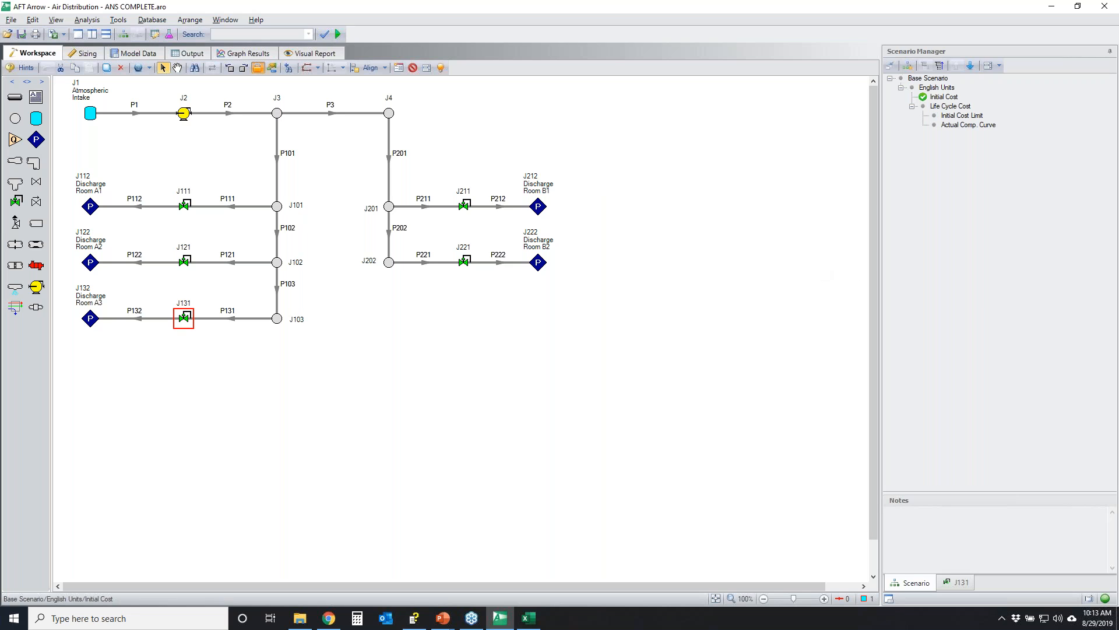
Step: Circle the module indicator with the pen, open Activate Modules, circle the ANS (Automated Network Sizing) option, clear the marks and cancel
{"action": "mouse_move", "coordinate": [1082, 592]}
{"action": "left_mouse_down"}
{"action": "mouse_move", "coordinate": [1103, 591]}
{"action": "mouse_move", "coordinate": [1078, 593]}
{"action": "left_mouse_up"}
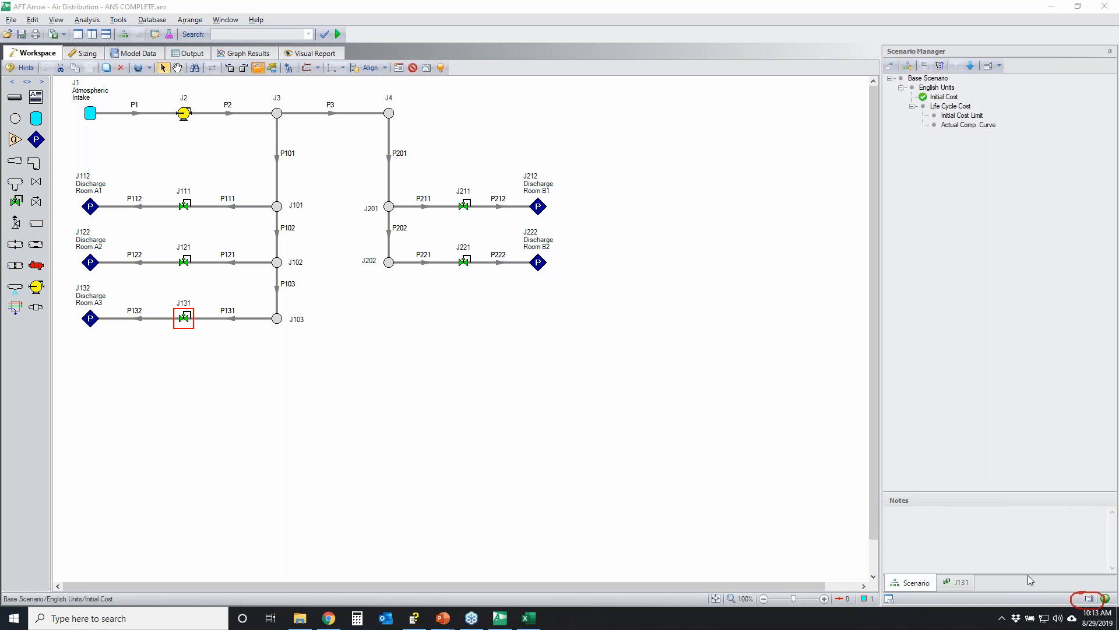
{"action": "left_click", "coordinate": [1089, 598]}
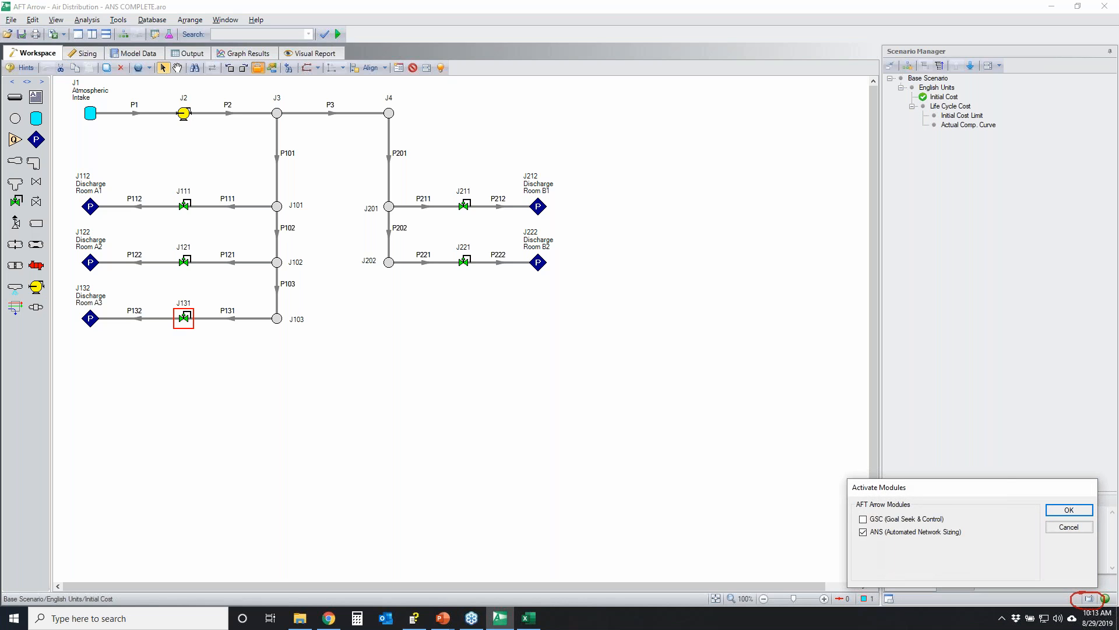
{"action": "mouse_move", "coordinate": [851, 529]}
{"action": "left_mouse_down"}
{"action": "mouse_move", "coordinate": [961, 524]}
{"action": "mouse_move", "coordinate": [839, 545]}
{"action": "mouse_move", "coordinate": [875, 525]}
{"action": "mouse_move", "coordinate": [904, 539]}
{"action": "left_mouse_up"}
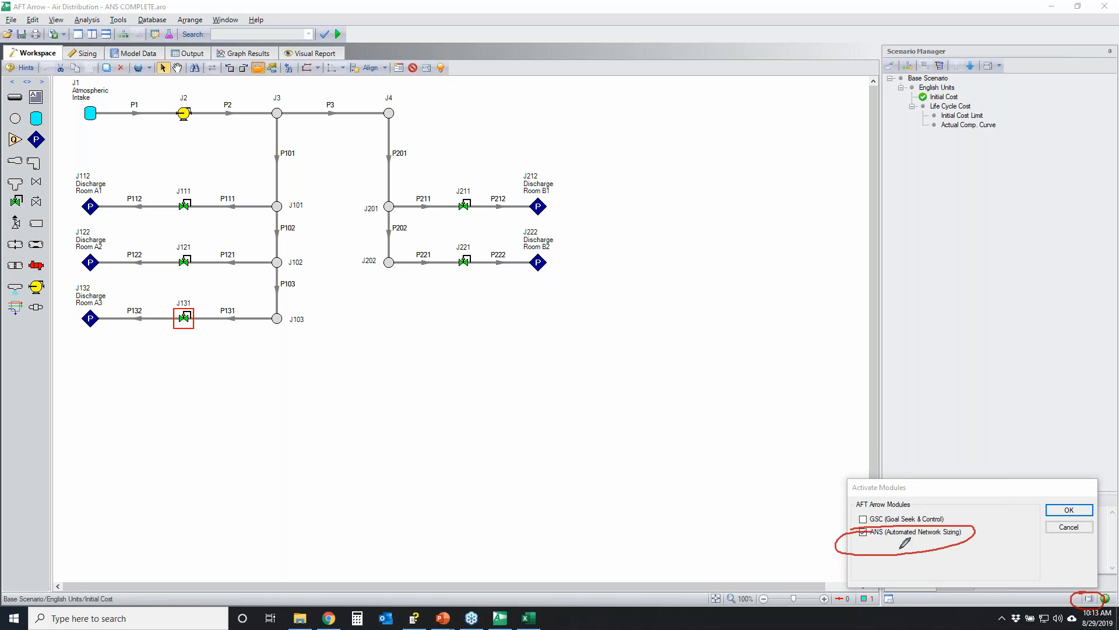
{"action": "key", "text": "Escape"}
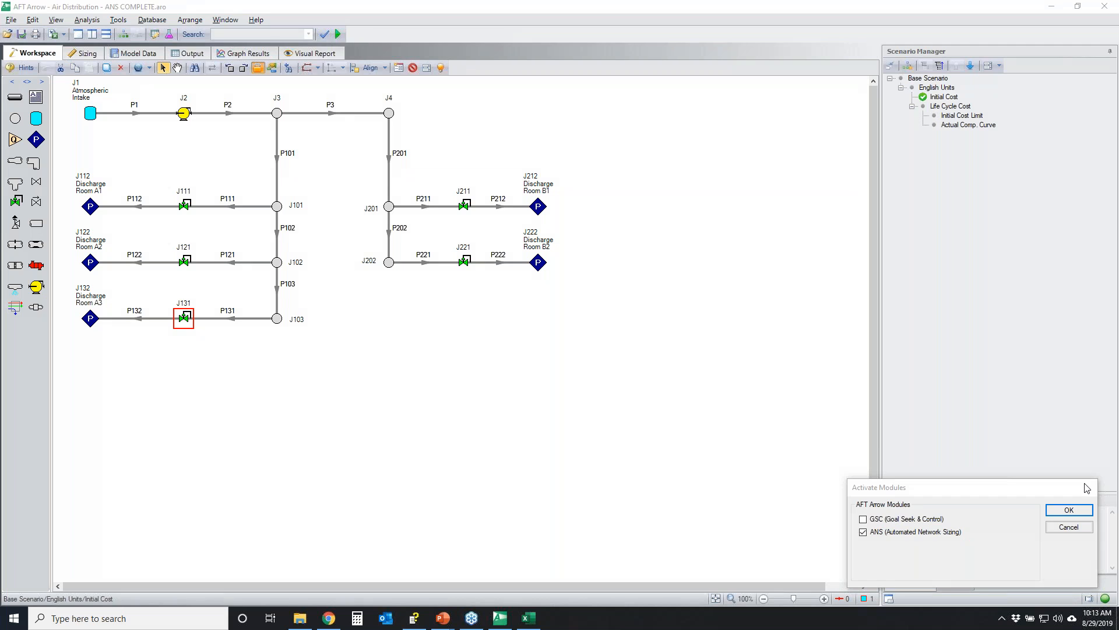
{"action": "left_click", "coordinate": [1083, 528]}
Step: Circle Tools with the pen, open Activate Modules from there to show the alternative route, and cancel the dialog
{"action": "key", "text": "ctrl+2"}
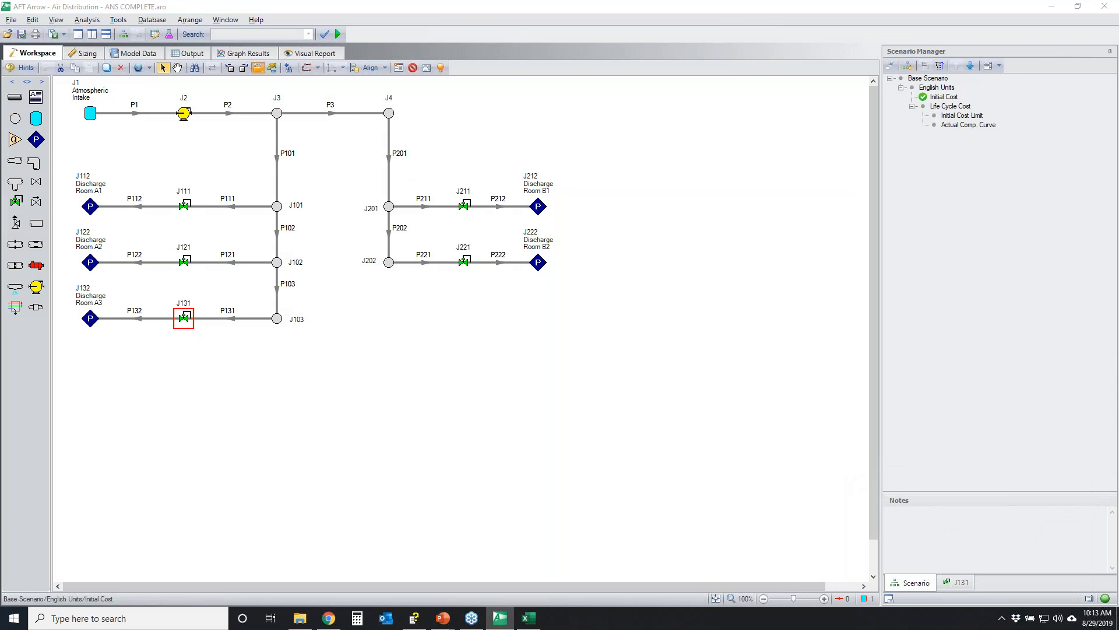
{"action": "mouse_move", "coordinate": [133, 19]}
{"action": "left_mouse_down"}
{"action": "mouse_move", "coordinate": [117, 13]}
{"action": "mouse_move", "coordinate": [132, 14]}
{"action": "left_mouse_up"}
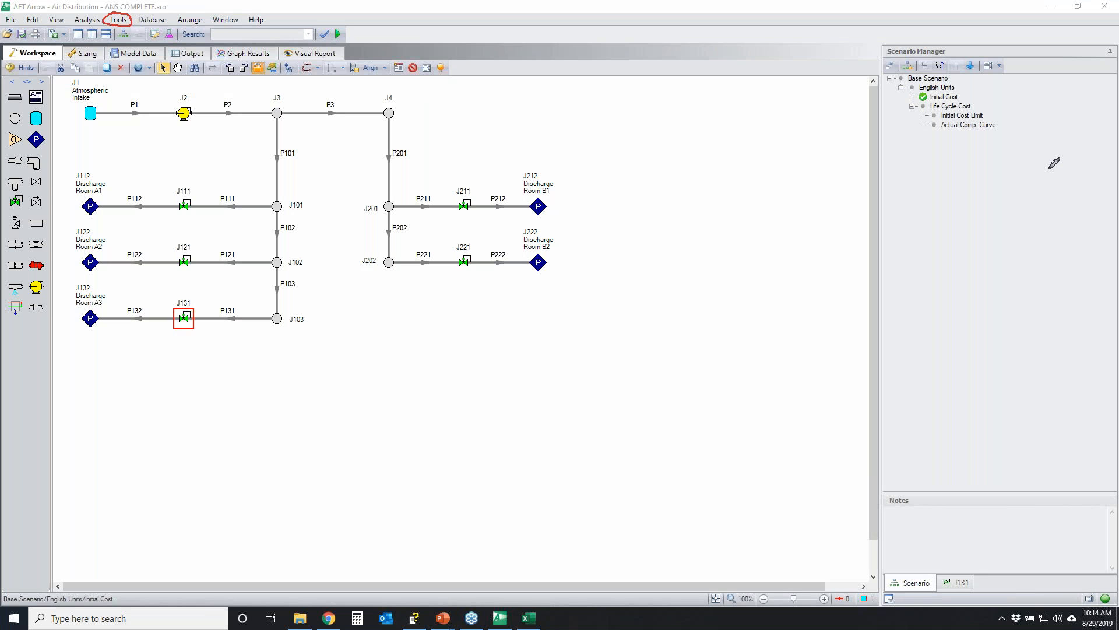
{"action": "left_click", "coordinate": [119, 19]}
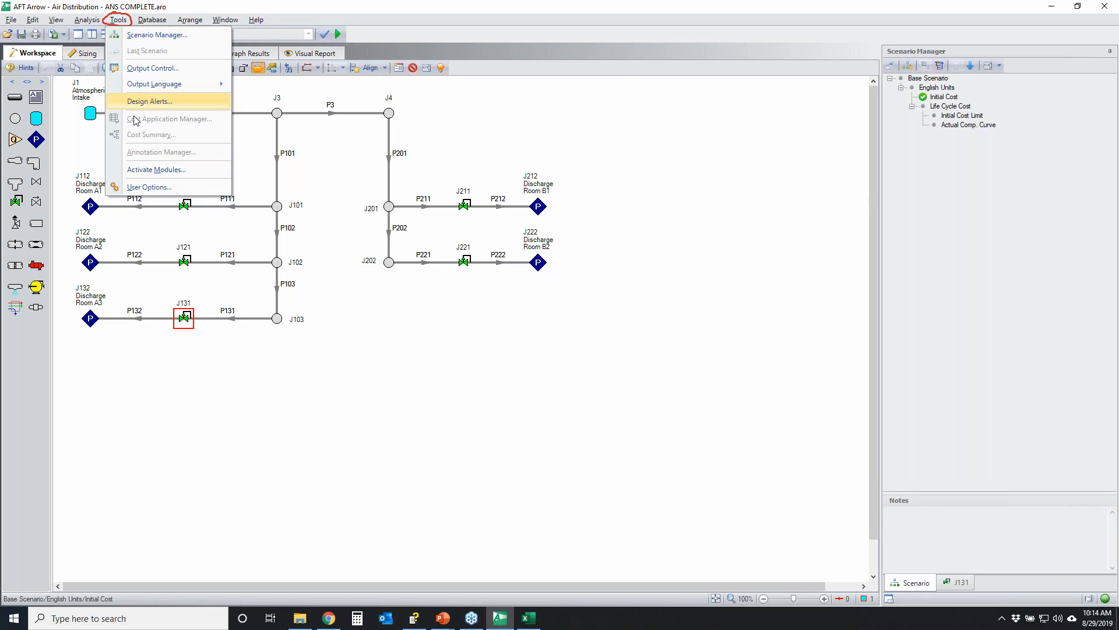
{"action": "left_click", "coordinate": [157, 170]}
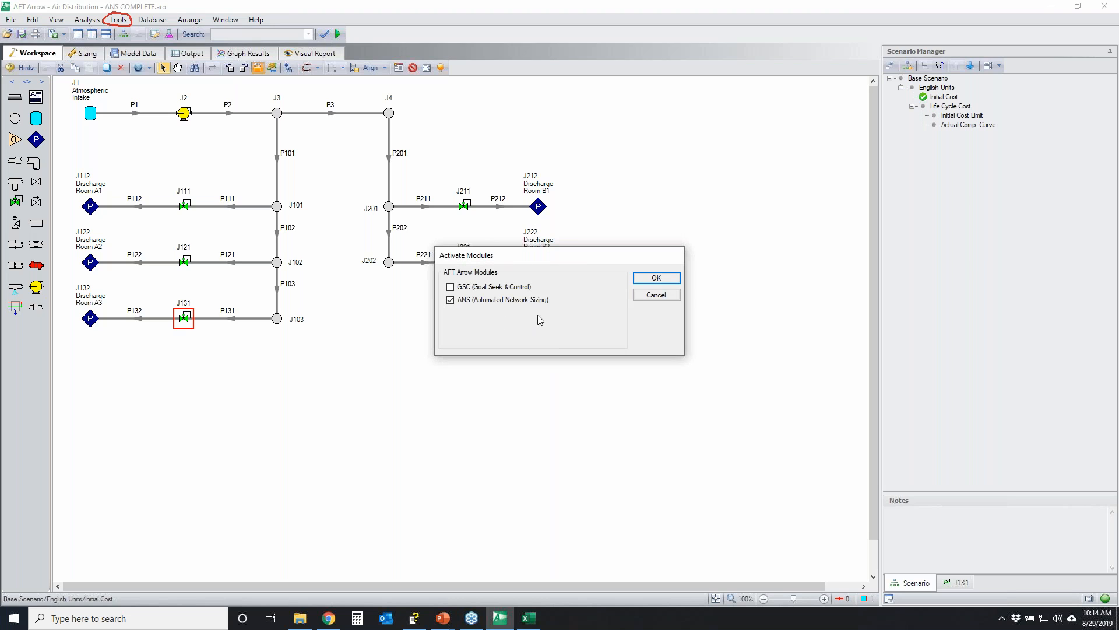
{"action": "left_click", "coordinate": [665, 299]}
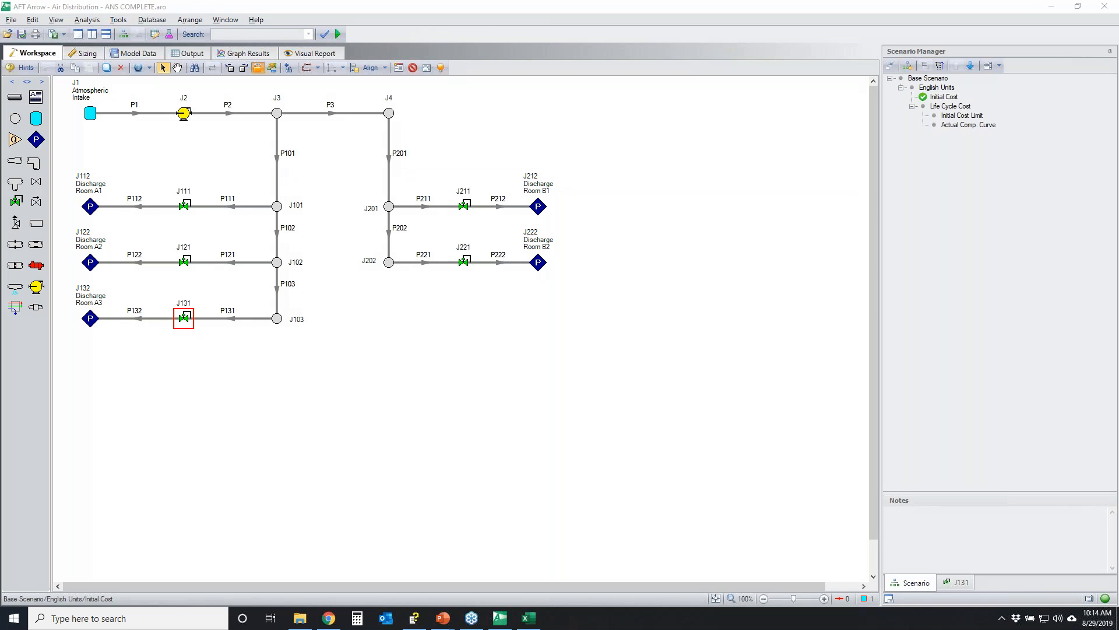
Step: Circle Analysis with the pen and set Automated Sizing to Network
{"action": "mouse_move", "coordinate": [97, 12]}
{"action": "left_mouse_down"}
{"action": "mouse_move", "coordinate": [76, 24]}
{"action": "mouse_move", "coordinate": [89, 12]}
{"action": "left_mouse_up"}
{"action": "left_click", "coordinate": [85, 22]}
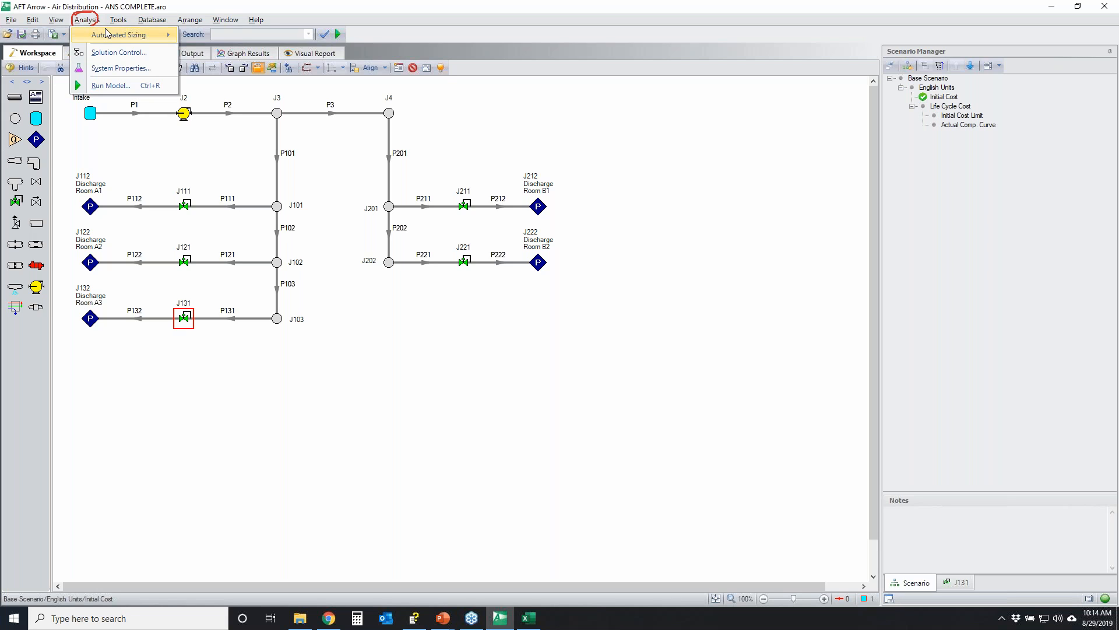
{"action": "mouse_move", "coordinate": [109, 37]}
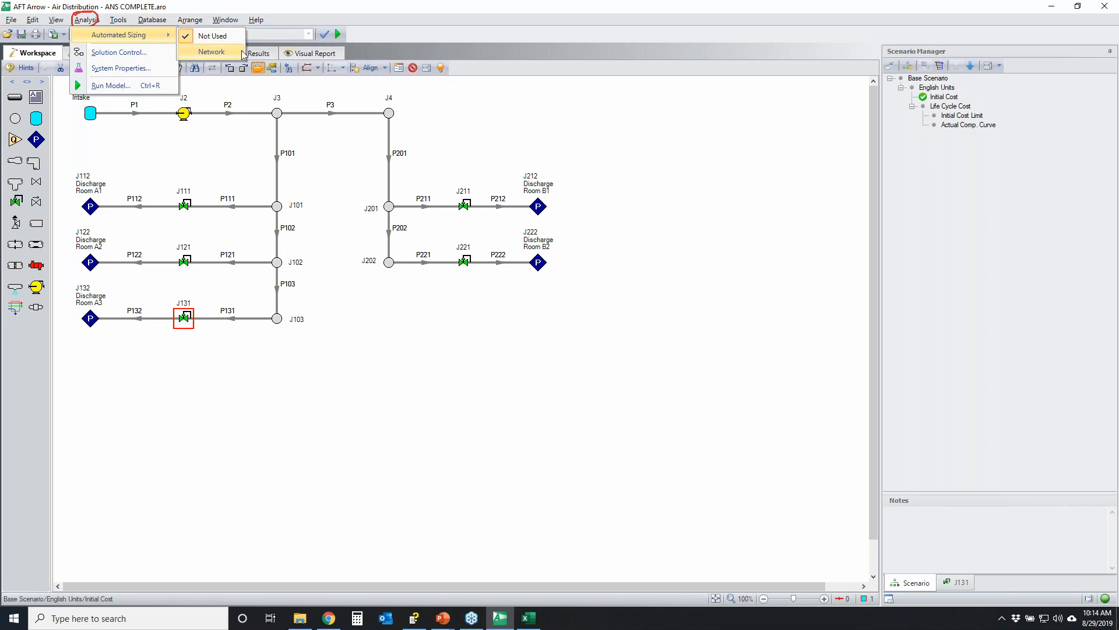
{"action": "left_click", "coordinate": [222, 55]}
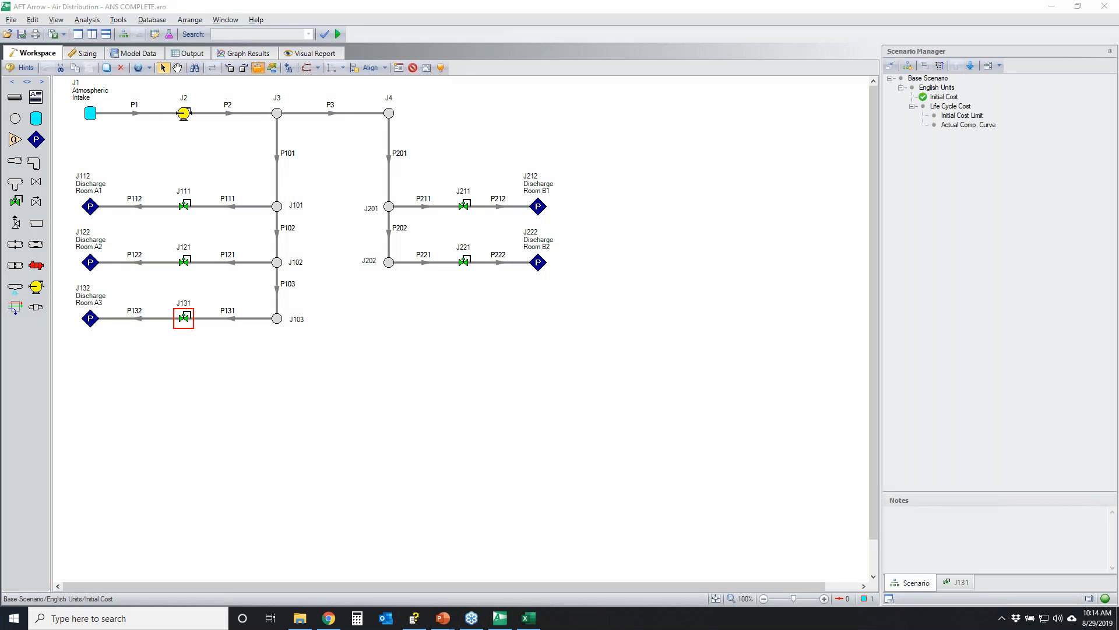
{"action": "left_click", "coordinate": [671, 334]}
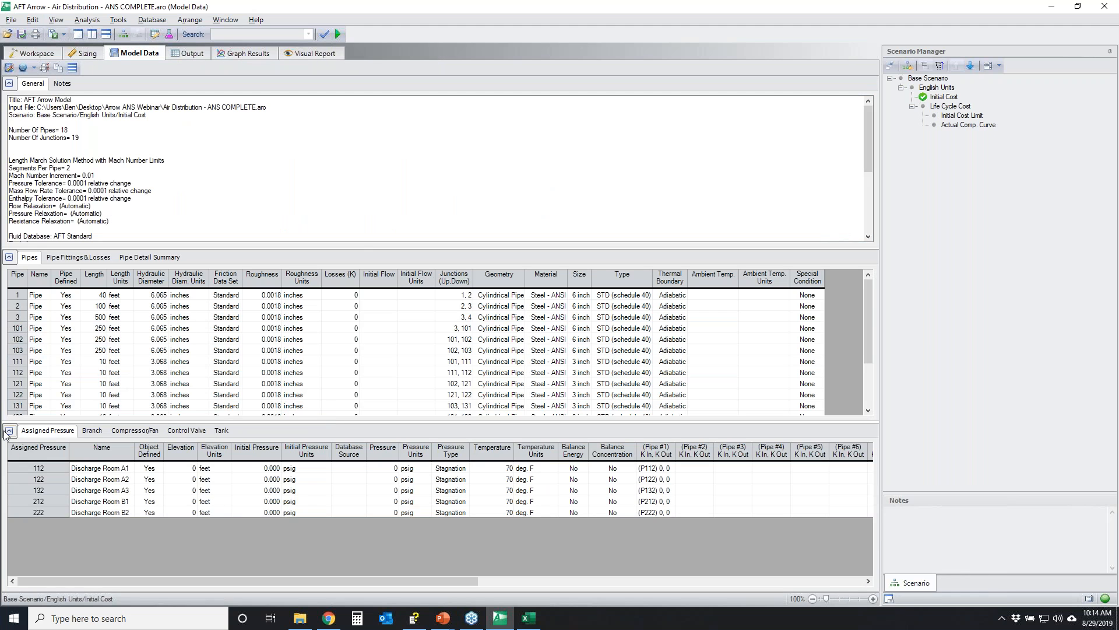
Step: In the model data, collapse the junction and general sections, enlarge the pipe table, and highlight its Size and Length columns
{"action": "left_click", "coordinate": [9, 431]}
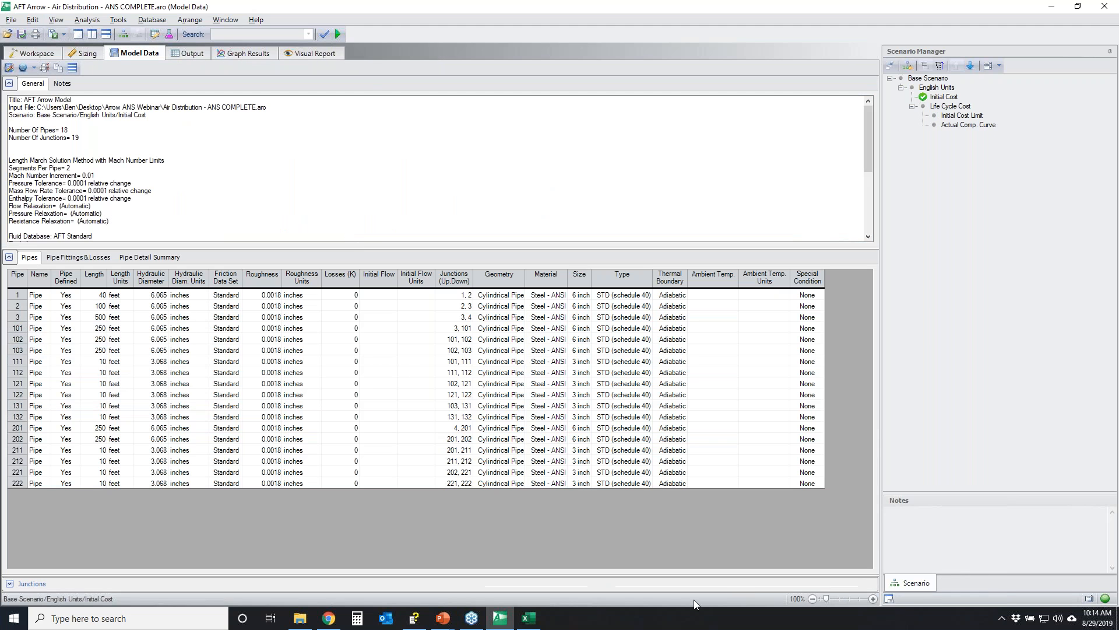
{"action": "left_click", "coordinate": [9, 83]}
{"action": "left_click", "coordinate": [842, 599]}
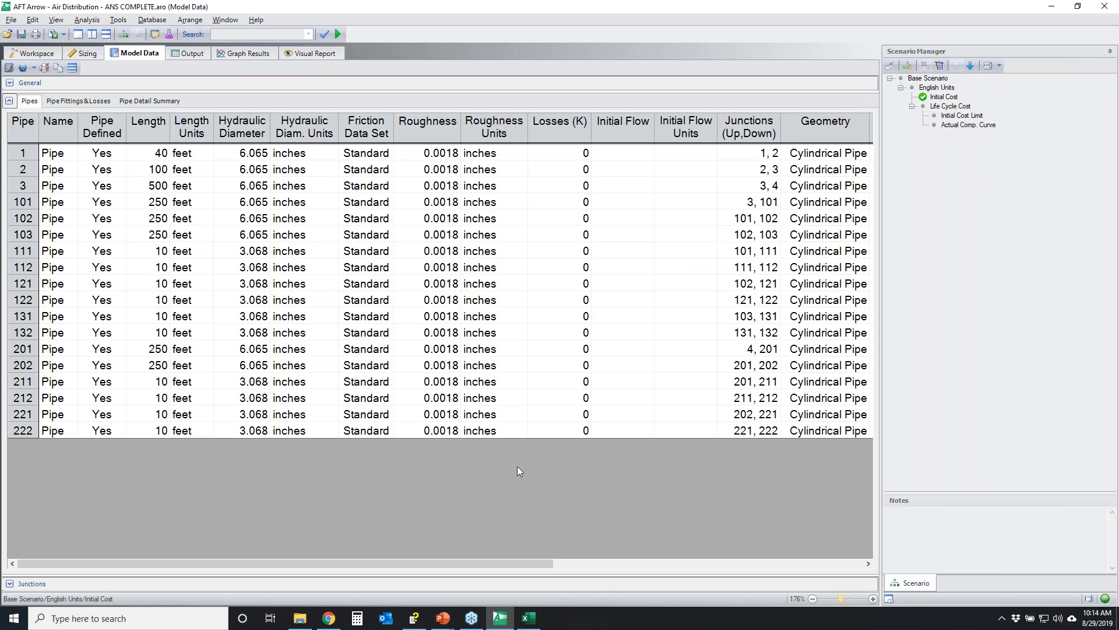
{"action": "left_click_drag", "start_coordinate": [424, 564], "coordinate": [669, 564]}
{"action": "left_click_drag", "start_coordinate": [608, 153], "coordinate": [615, 429]}
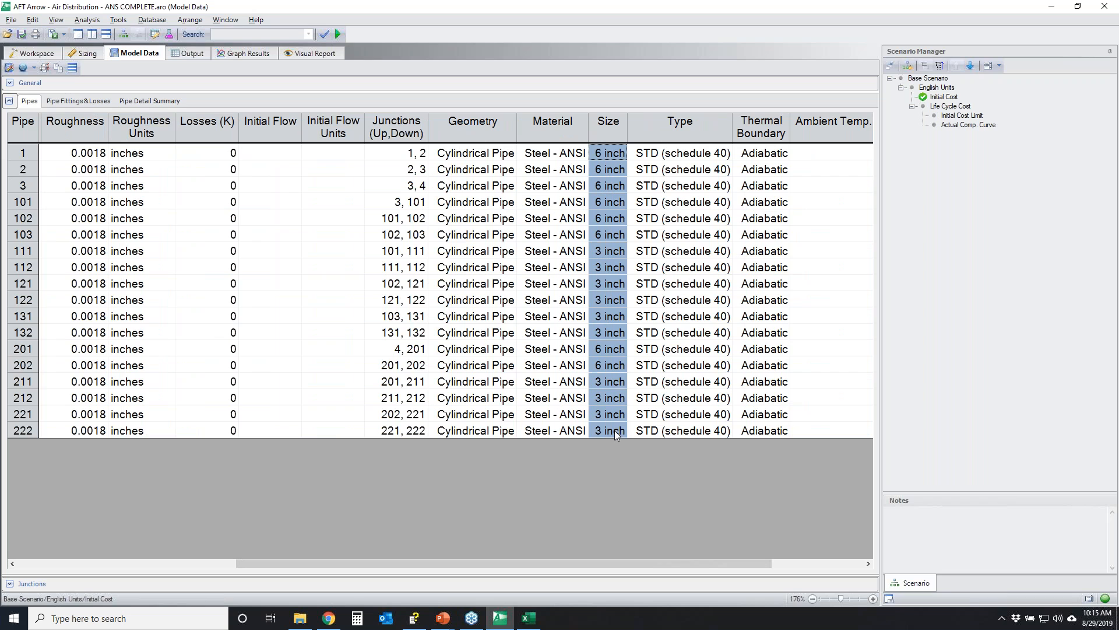
{"action": "left_click_drag", "start_coordinate": [669, 568], "coordinate": [389, 527]}
{"action": "left_click_drag", "start_coordinate": [148, 153], "coordinate": [156, 434]}
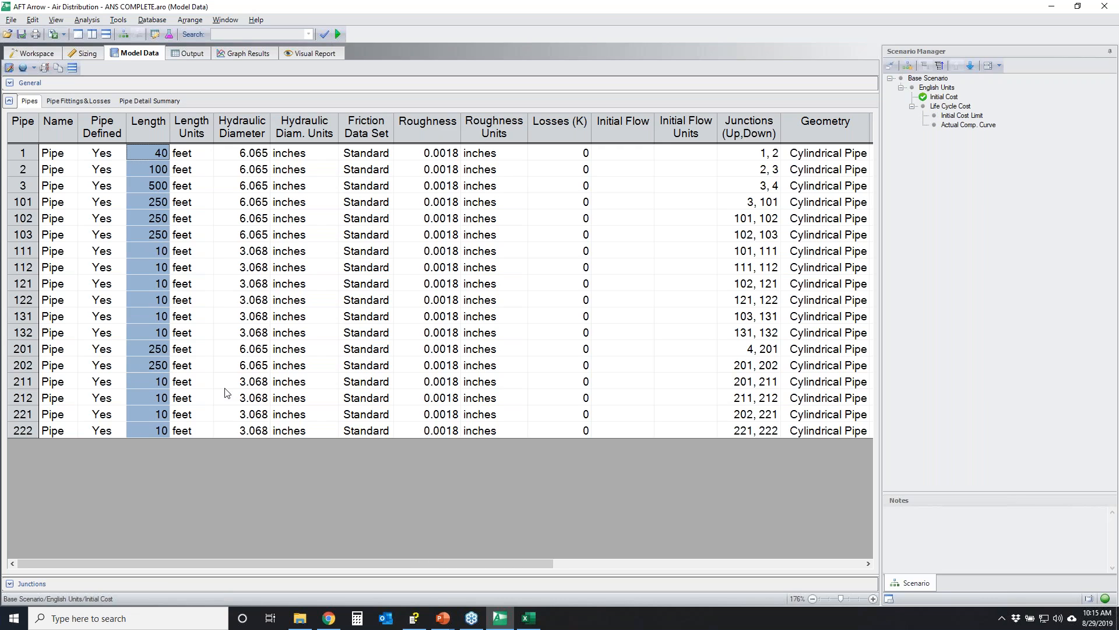
Step: Collapse the pipe data and review the junction tables for assigned pressures, branches, compressor/fan, control valves and tank
{"action": "left_click", "coordinate": [9, 100]}
{"action": "left_click", "coordinate": [20, 118]}
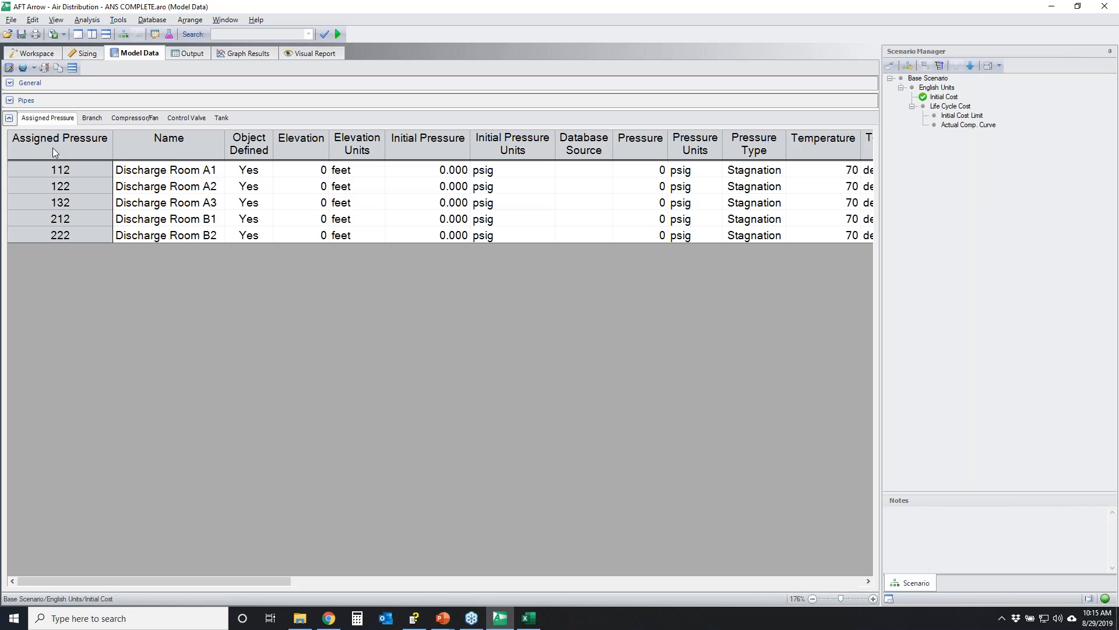
{"action": "left_click", "coordinate": [92, 120]}
{"action": "left_click", "coordinate": [145, 119]}
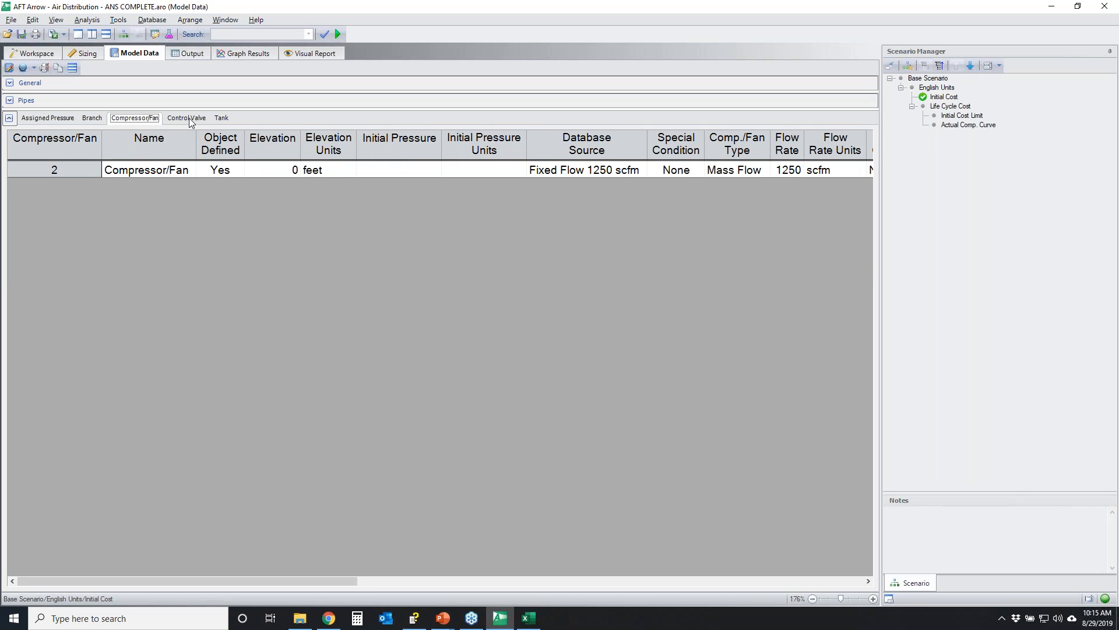
{"action": "left_click", "coordinate": [201, 119]}
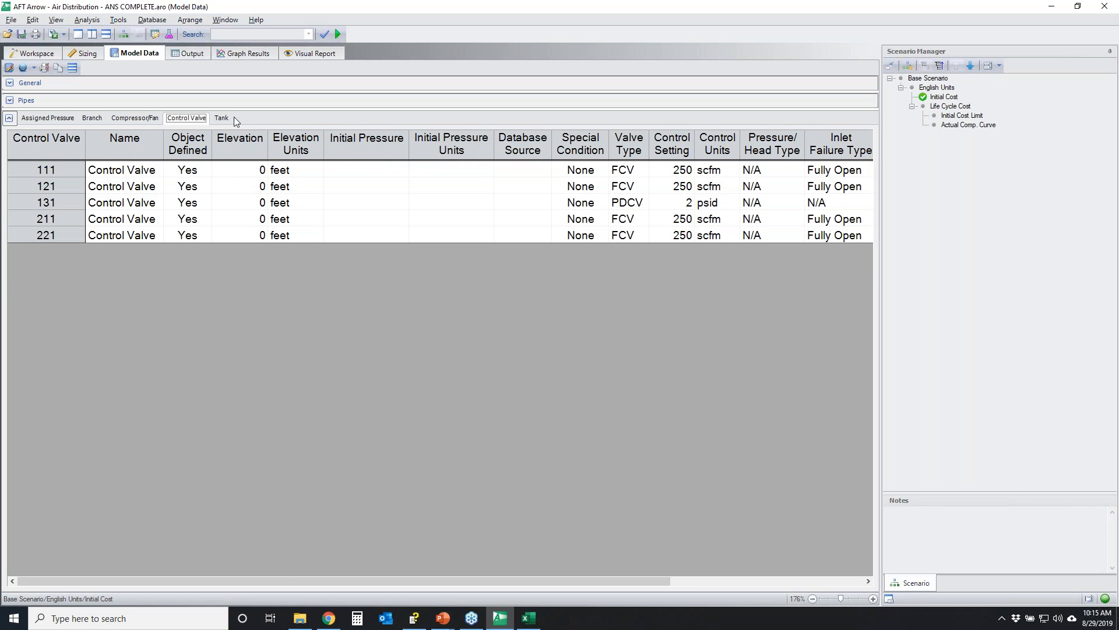
{"action": "left_click", "coordinate": [229, 118]}
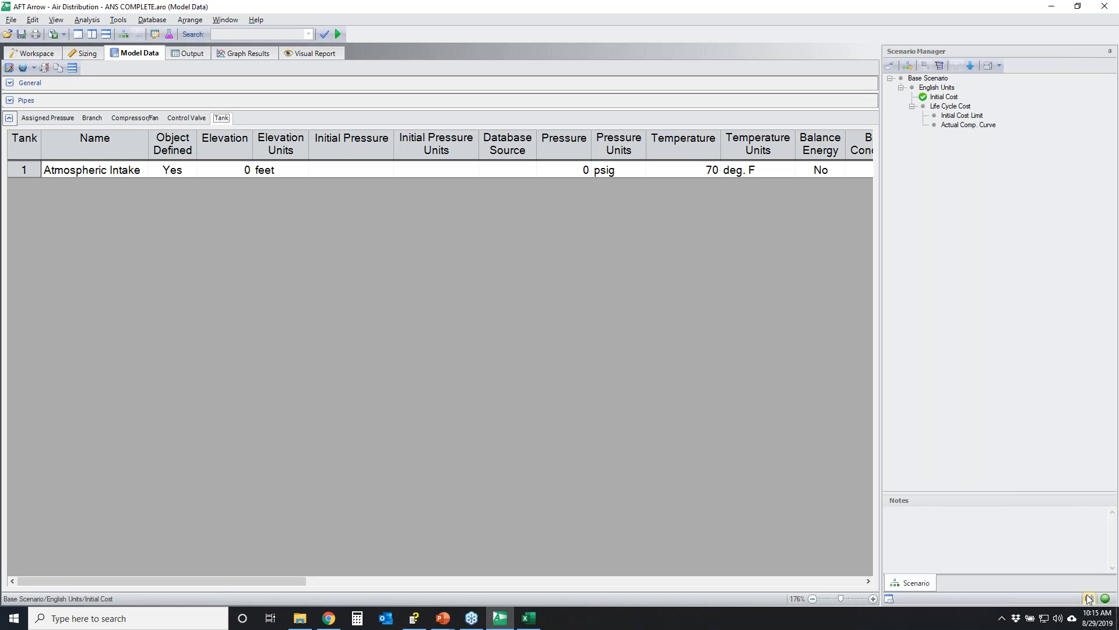
Step: Display the model checklist, circle its first three items, the status light and Define All Sizing Input with the pen, and clear the marks
{"action": "left_click", "coordinate": [1106, 598]}
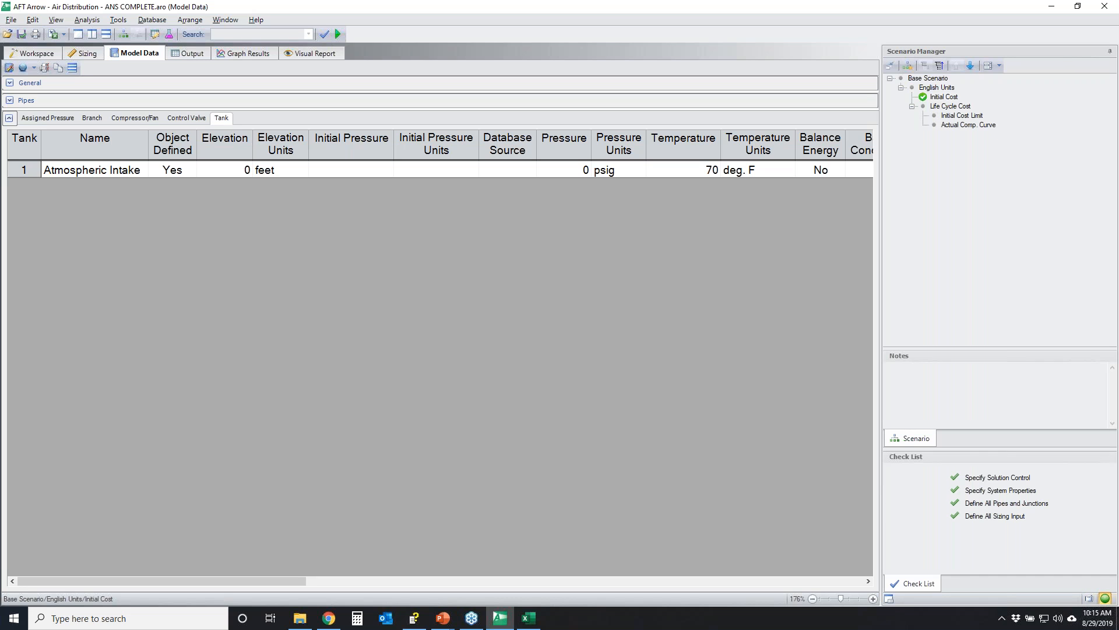
{"action": "mouse_move", "coordinate": [940, 467]}
{"action": "left_mouse_down"}
{"action": "mouse_move", "coordinate": [939, 492]}
{"action": "mouse_move", "coordinate": [963, 513]}
{"action": "mouse_move", "coordinate": [1051, 511]}
{"action": "mouse_move", "coordinate": [1015, 457]}
{"action": "mouse_move", "coordinate": [942, 465]}
{"action": "left_mouse_up"}
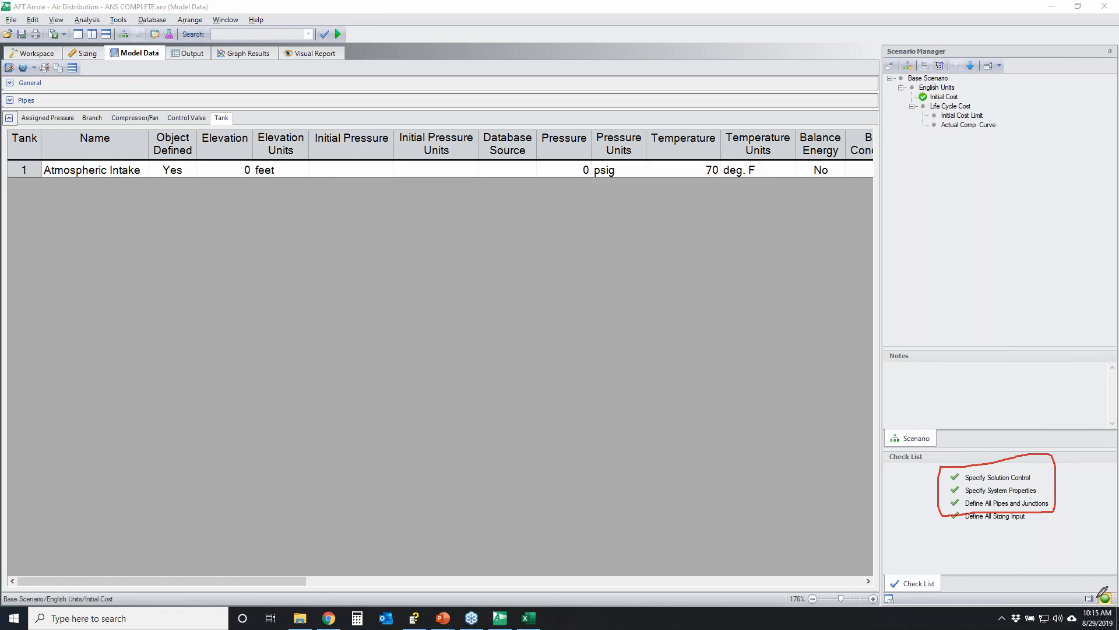
{"action": "mouse_move", "coordinate": [1097, 596]}
{"action": "left_mouse_down"}
{"action": "mouse_move", "coordinate": [1110, 591]}
{"action": "mouse_move", "coordinate": [1101, 598]}
{"action": "left_mouse_up"}
{"action": "mouse_move", "coordinate": [943, 469]}
{"action": "left_mouse_down"}
{"action": "mouse_move", "coordinate": [1038, 464]}
{"action": "mouse_move", "coordinate": [1060, 490]}
{"action": "mouse_move", "coordinate": [1029, 506]}
{"action": "mouse_move", "coordinate": [943, 511]}
{"action": "mouse_move", "coordinate": [941, 466]}
{"action": "left_mouse_up"}
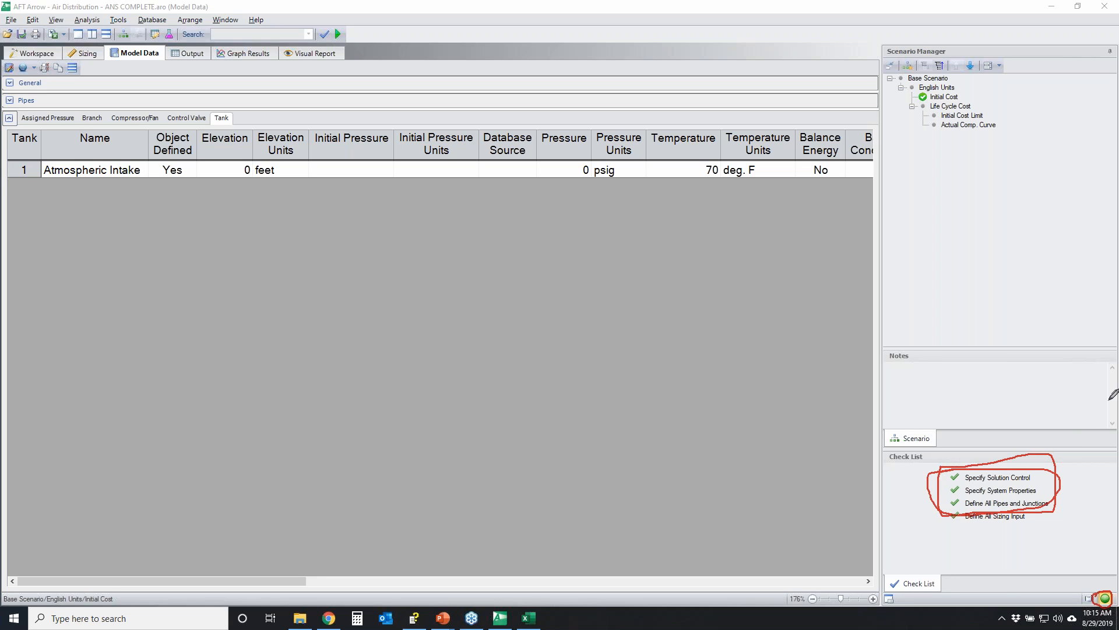
{"action": "key", "text": "Escape"}
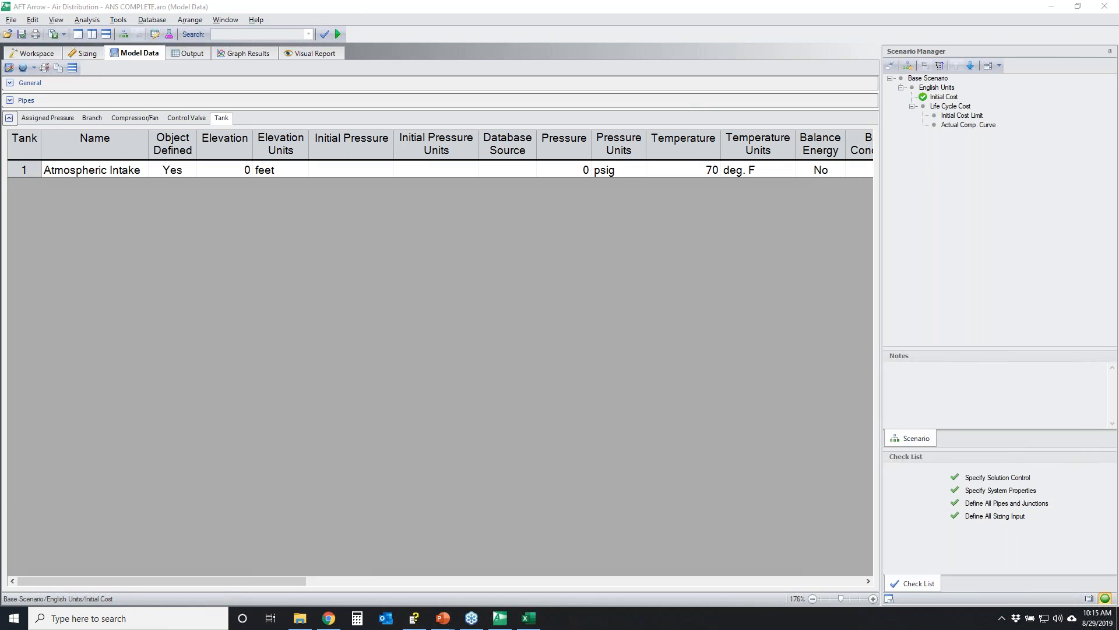
{"action": "mouse_move", "coordinate": [940, 513]}
{"action": "left_mouse_down"}
{"action": "mouse_move", "coordinate": [939, 527]}
{"action": "mouse_move", "coordinate": [971, 509]}
{"action": "left_mouse_up"}
{"action": "key", "text": "Escape"}
Step: Circle the Initial Cost scenario with the pen and collapse the Scenario Manager out of the way
{"action": "key", "text": "ctrl+2"}
{"action": "left_click_drag", "start_coordinate": [914, 94], "coordinate": [964, 98]}
{"action": "left_click", "coordinate": [1108, 52]}
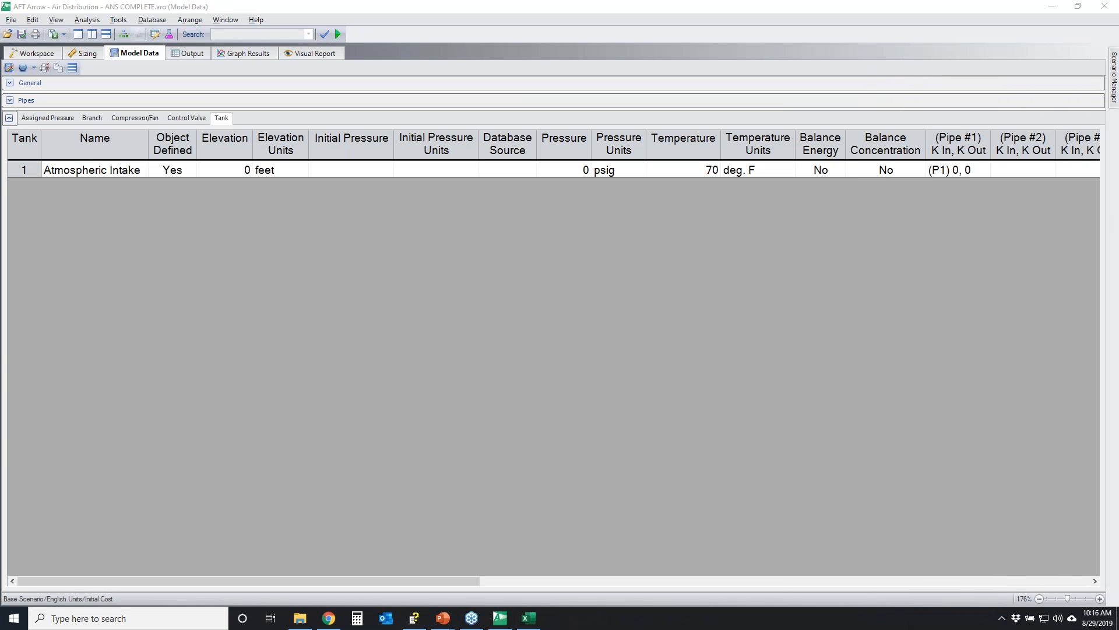
Step: Open the Sizing window, circle its row of sizing sections and the Sizing Objective with the pen, and clear the marks
{"action": "mouse_move", "coordinate": [101, 51]}
{"action": "left_mouse_down"}
{"action": "mouse_move", "coordinate": [57, 55]}
{"action": "mouse_move", "coordinate": [106, 41]}
{"action": "left_mouse_up"}
{"action": "left_click", "coordinate": [90, 57]}
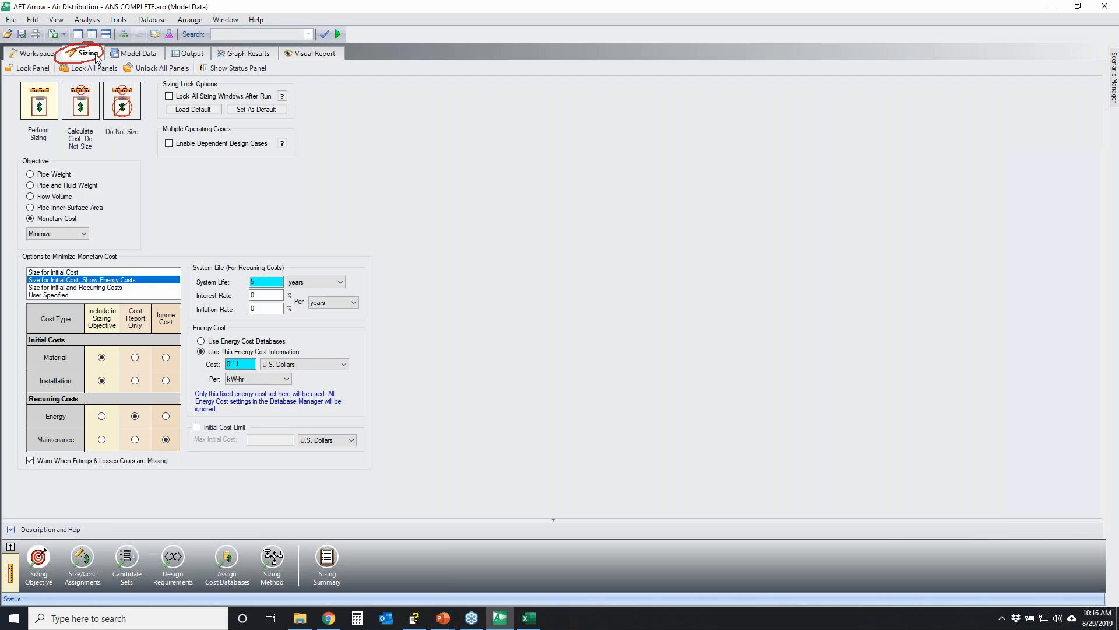
{"action": "left_click", "coordinate": [1086, 199]}
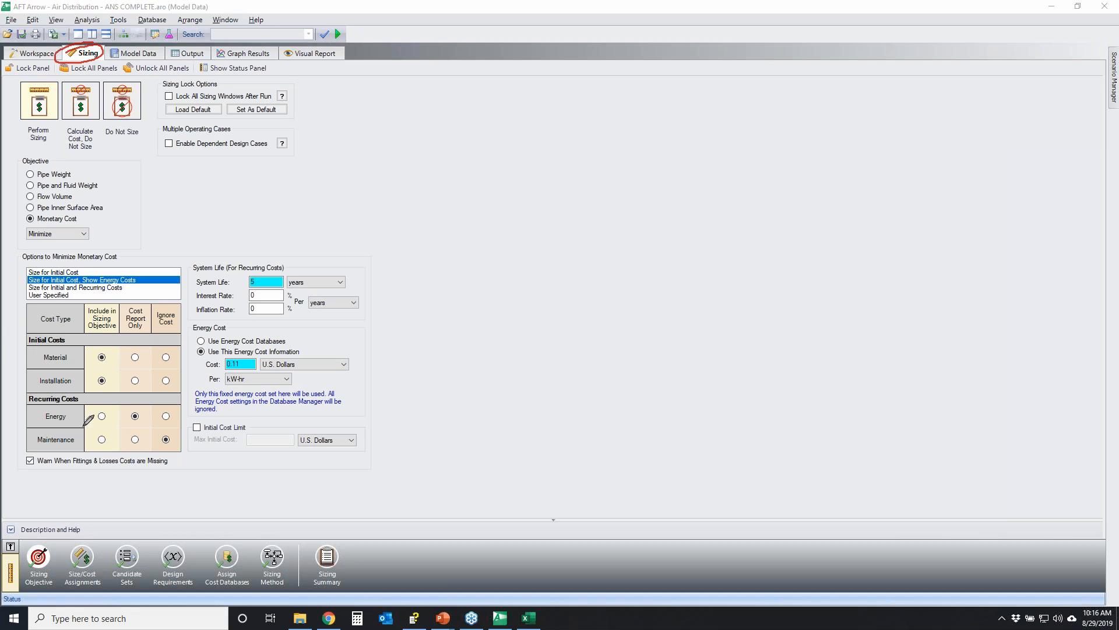
{"action": "left_click_drag", "start_coordinate": [65, 54], "coordinate": [83, 48]}
{"action": "mouse_move", "coordinate": [25, 545]}
{"action": "left_mouse_down"}
{"action": "mouse_move", "coordinate": [373, 535]}
{"action": "mouse_move", "coordinate": [257, 596]}
{"action": "mouse_move", "coordinate": [43, 601]}
{"action": "mouse_move", "coordinate": [32, 542]}
{"action": "mouse_move", "coordinate": [61, 583]}
{"action": "mouse_move", "coordinate": [23, 564]}
{"action": "mouse_move", "coordinate": [26, 544]}
{"action": "left_mouse_up"}
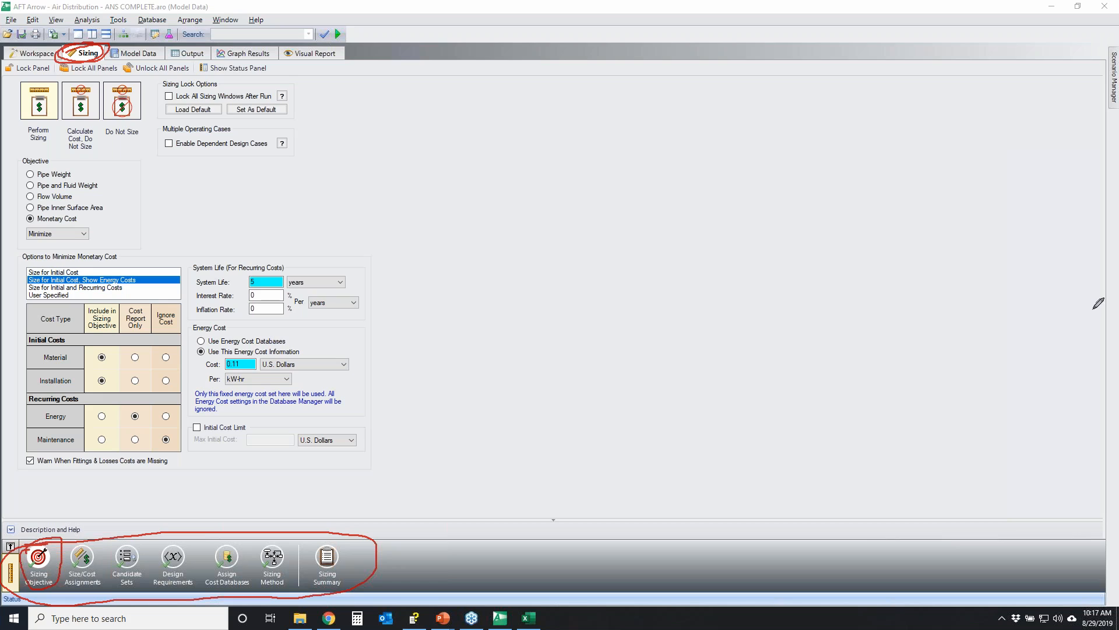
{"action": "key", "text": "Escape"}
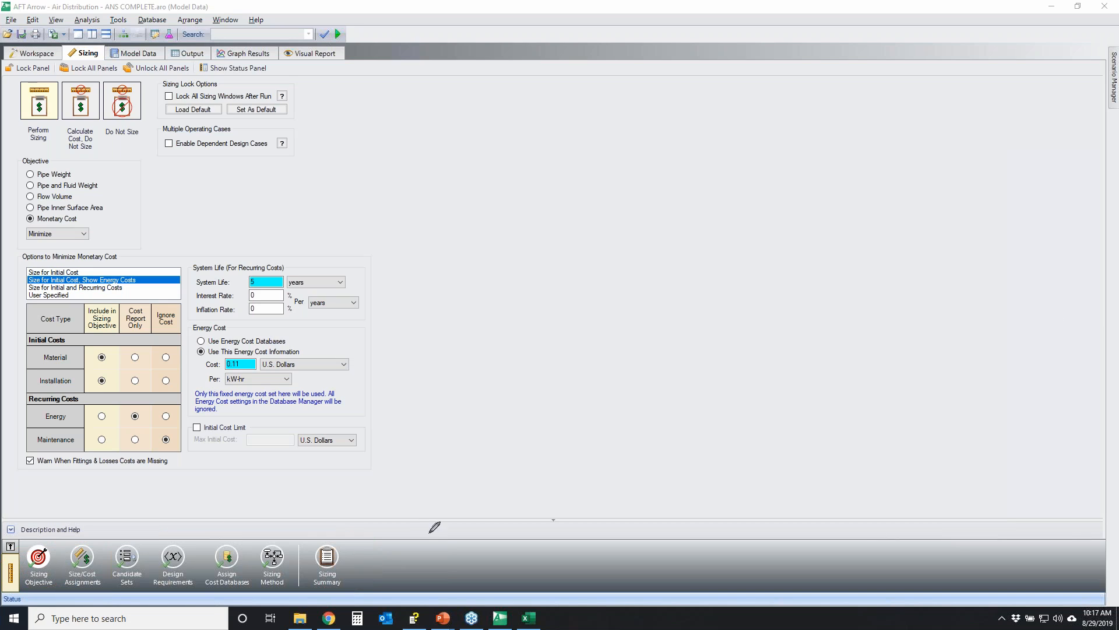
Step: Circle Size/Cost Assignments with the pen and open it to show the pipe sizing options and common size groups
{"action": "mouse_move", "coordinate": [64, 539]}
{"action": "left_mouse_down"}
{"action": "mouse_move", "coordinate": [122, 568]}
{"action": "mouse_move", "coordinate": [65, 544]}
{"action": "mouse_move", "coordinate": [78, 529]}
{"action": "left_mouse_up"}
{"action": "left_click", "coordinate": [82, 556]}
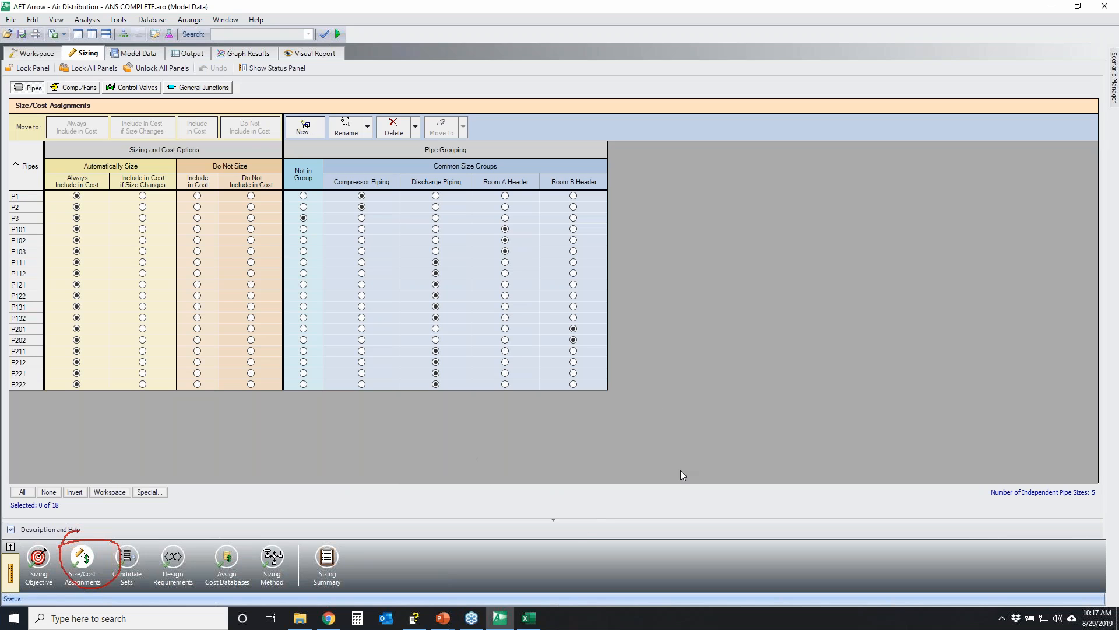
Step: Return to the Workspace and circle the whole pipe network and the J1 atmospheric intake with the pen
{"action": "left_click", "coordinate": [18, 54]}
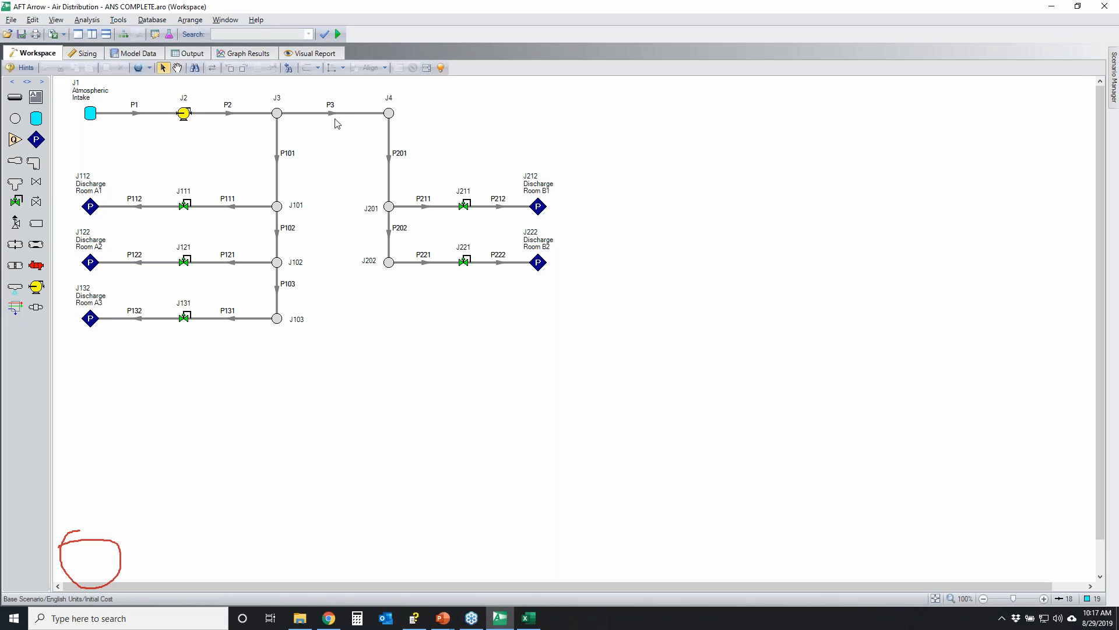
{"action": "left_click", "coordinate": [1036, 253]}
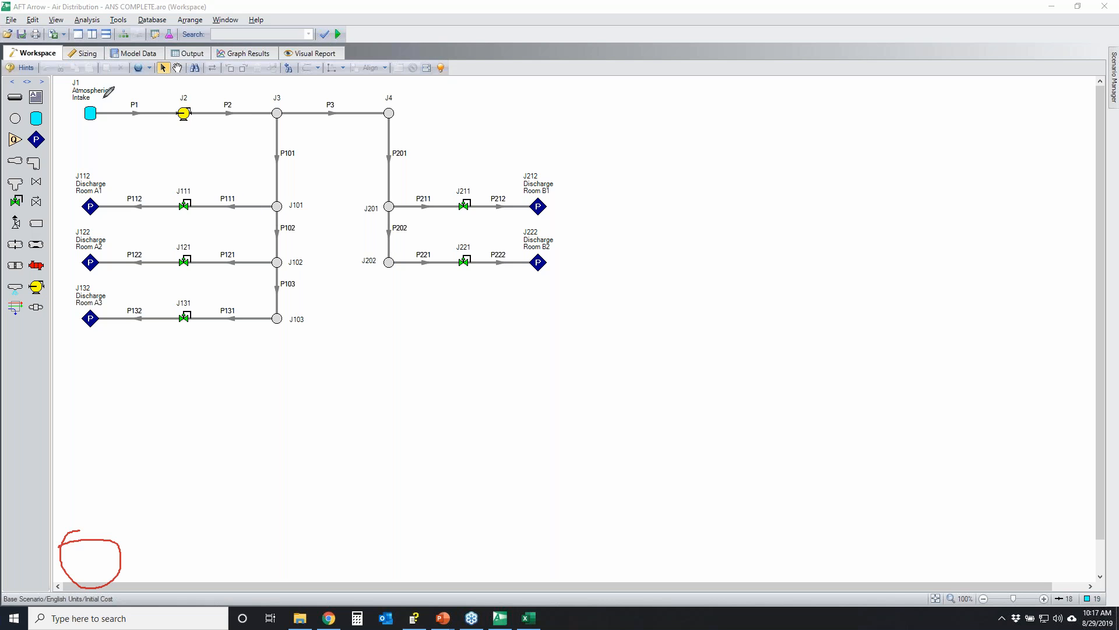
{"action": "mouse_move", "coordinate": [56, 95]}
{"action": "left_mouse_down"}
{"action": "mouse_move", "coordinate": [437, 95]}
{"action": "mouse_move", "coordinate": [500, 323]}
{"action": "mouse_move", "coordinate": [95, 281]}
{"action": "mouse_move", "coordinate": [80, 93]}
{"action": "left_mouse_up"}
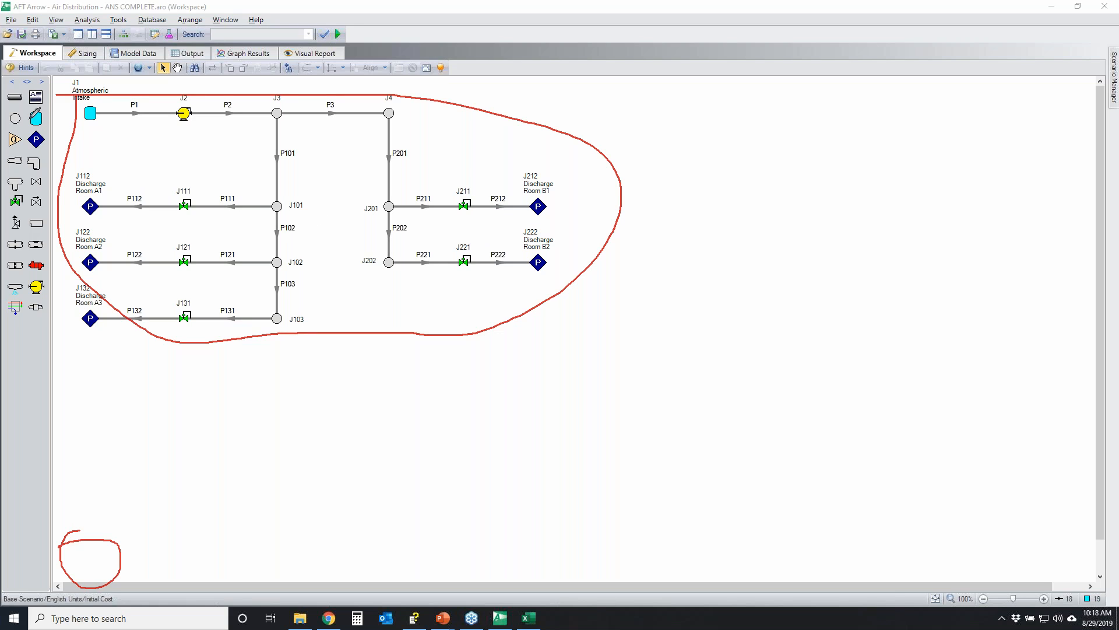
{"action": "mouse_move", "coordinate": [78, 98]}
{"action": "left_mouse_down"}
{"action": "mouse_move", "coordinate": [121, 93]}
{"action": "mouse_move", "coordinate": [42, 116]}
{"action": "mouse_move", "coordinate": [92, 75]}
{"action": "mouse_move", "coordinate": [75, 126]}
{"action": "mouse_move", "coordinate": [137, 110]}
{"action": "left_mouse_up"}
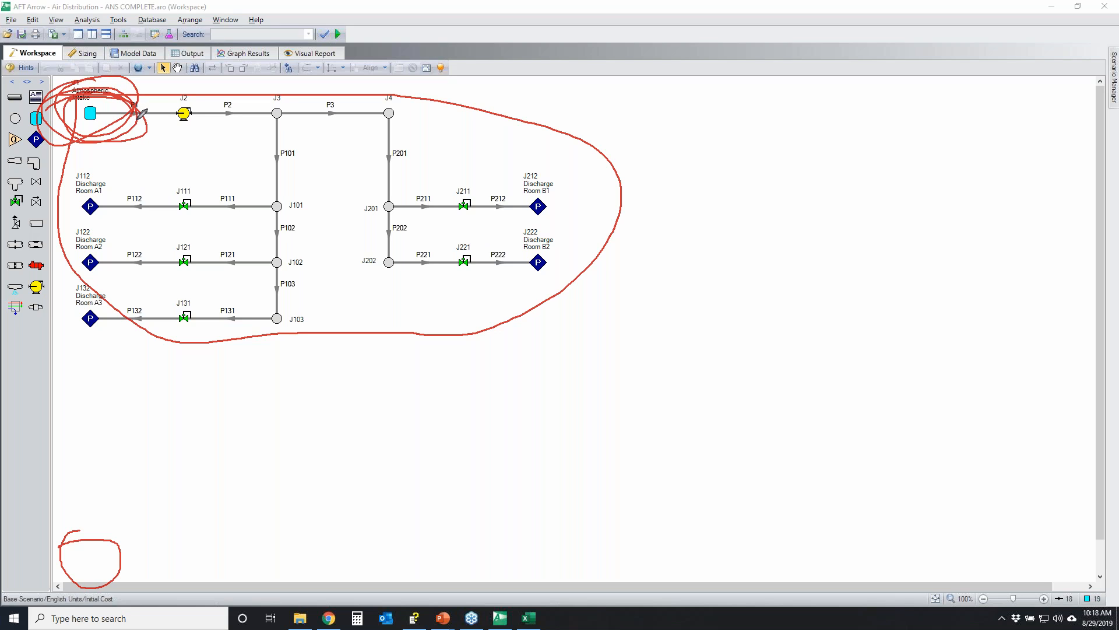
Step: Circle the whole pipe network once more with the pen, clear the marks and return to the Sizing window
{"action": "mouse_move", "coordinate": [143, 111]}
{"action": "left_mouse_down"}
{"action": "mouse_move", "coordinate": [364, 94]}
{"action": "mouse_move", "coordinate": [146, 361]}
{"action": "mouse_move", "coordinate": [174, 134]}
{"action": "left_mouse_up"}
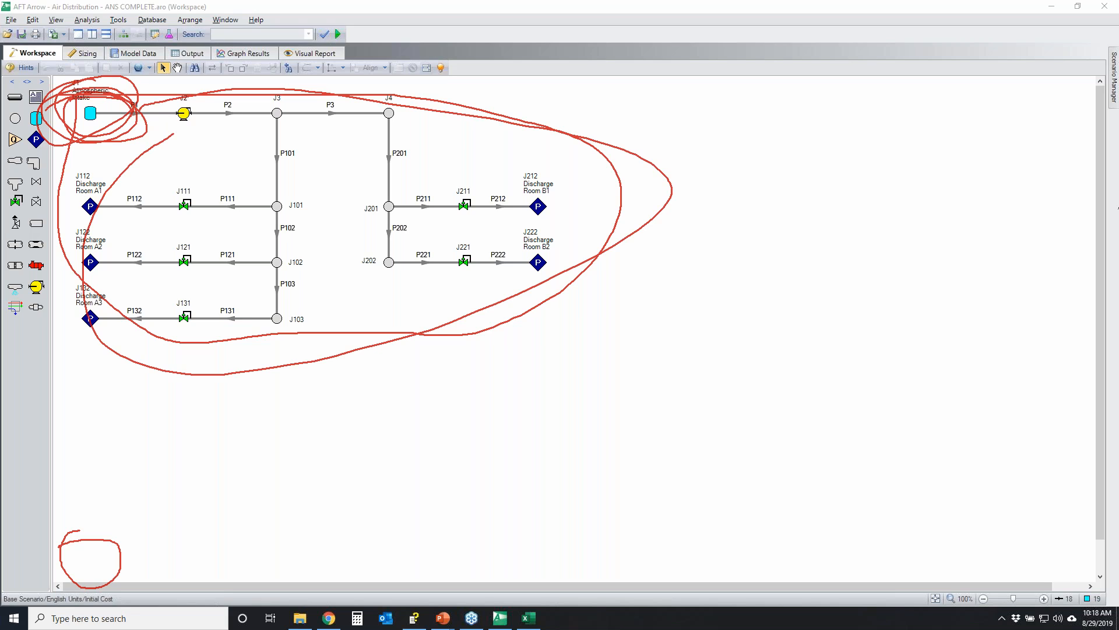
{"action": "key", "text": "Escape"}
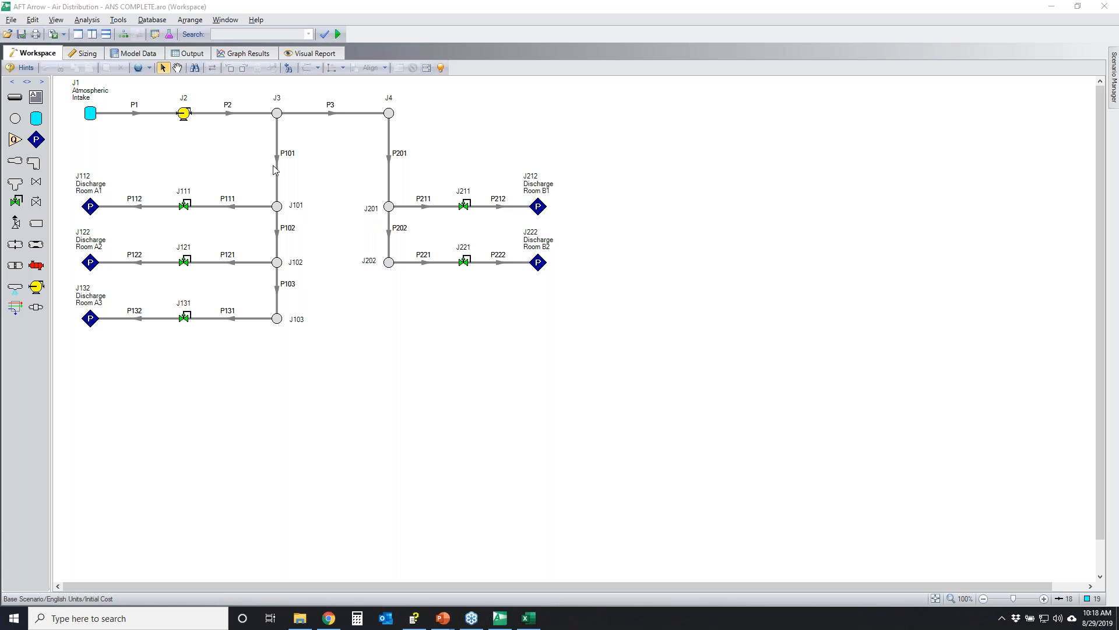
{"action": "left_click", "coordinate": [82, 55]}
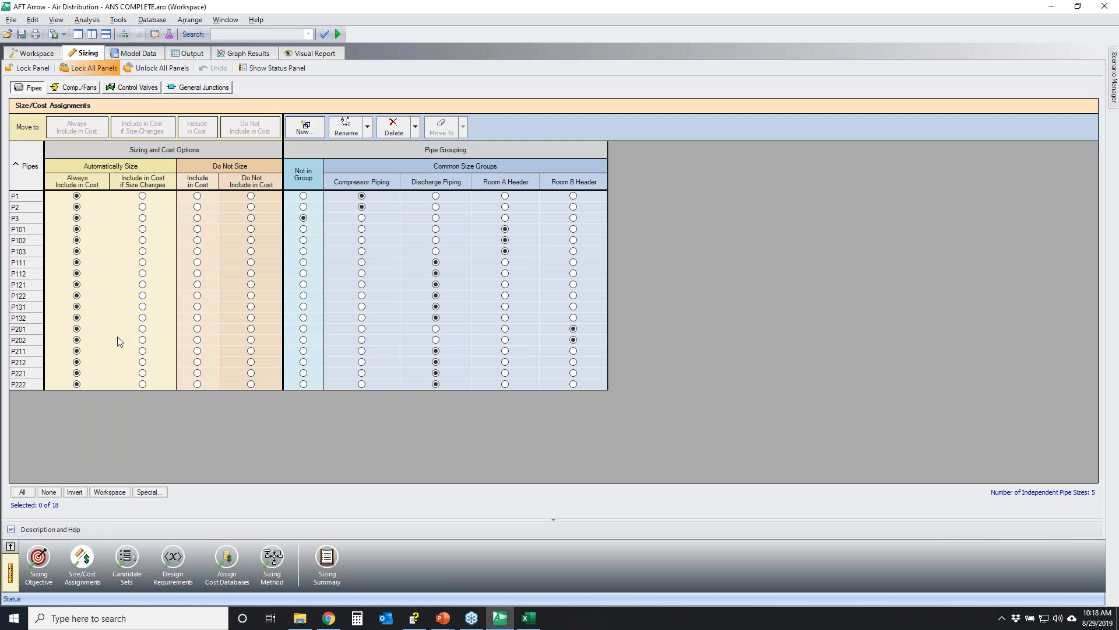
Step: Show the Candidate Sets and the Design Requirements for pipes, and return to the Sizing Objective
{"action": "left_click", "coordinate": [127, 558]}
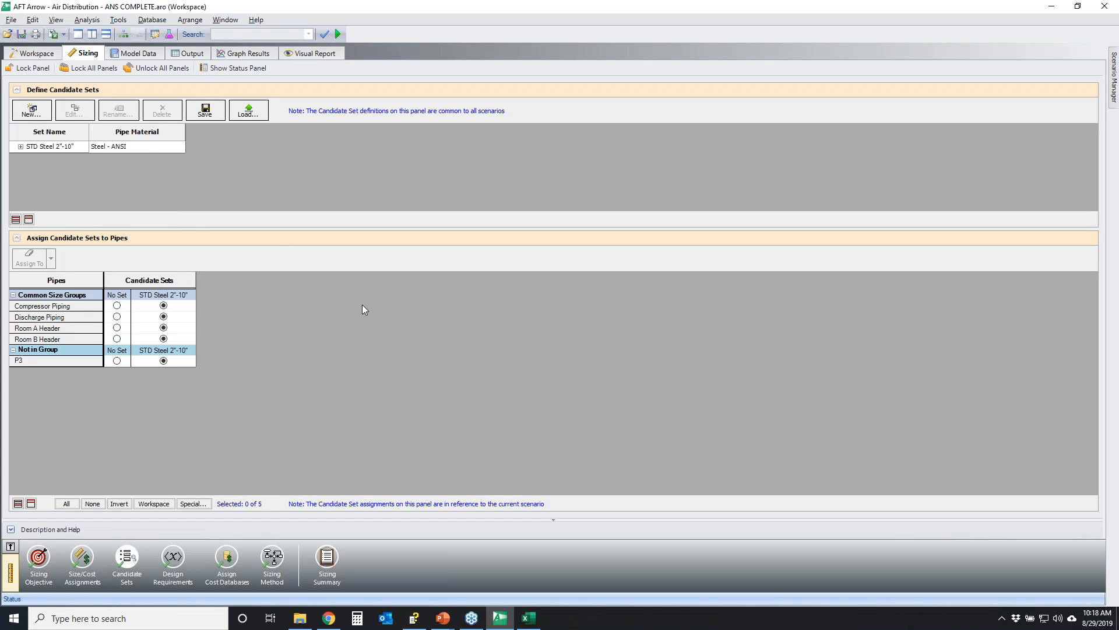
{"action": "left_click", "coordinate": [173, 558]}
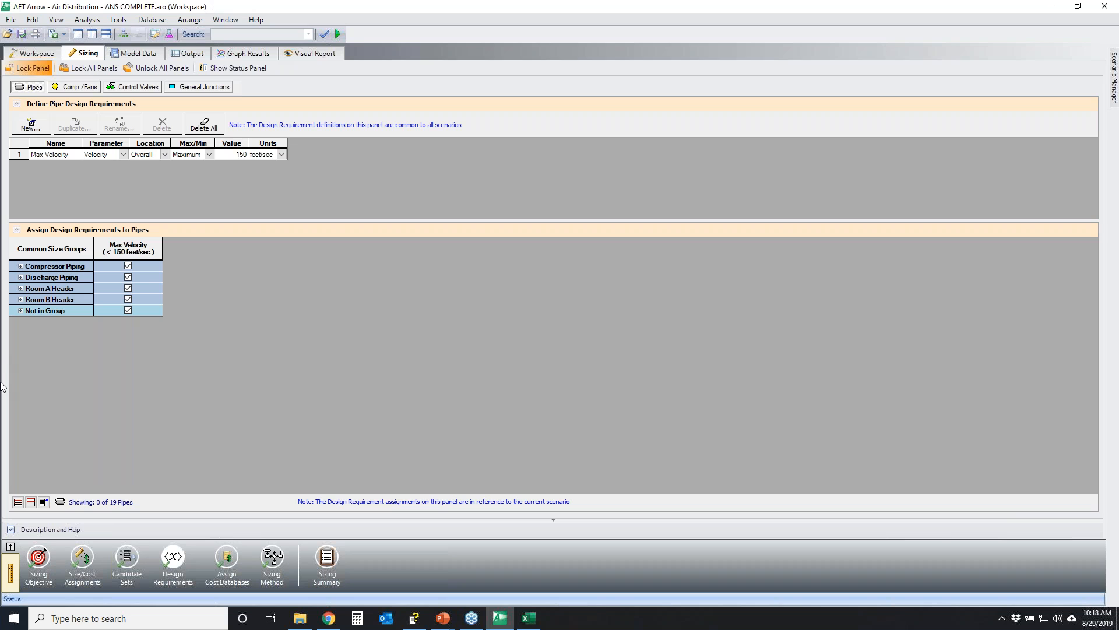
{"action": "left_click", "coordinate": [37, 558]}
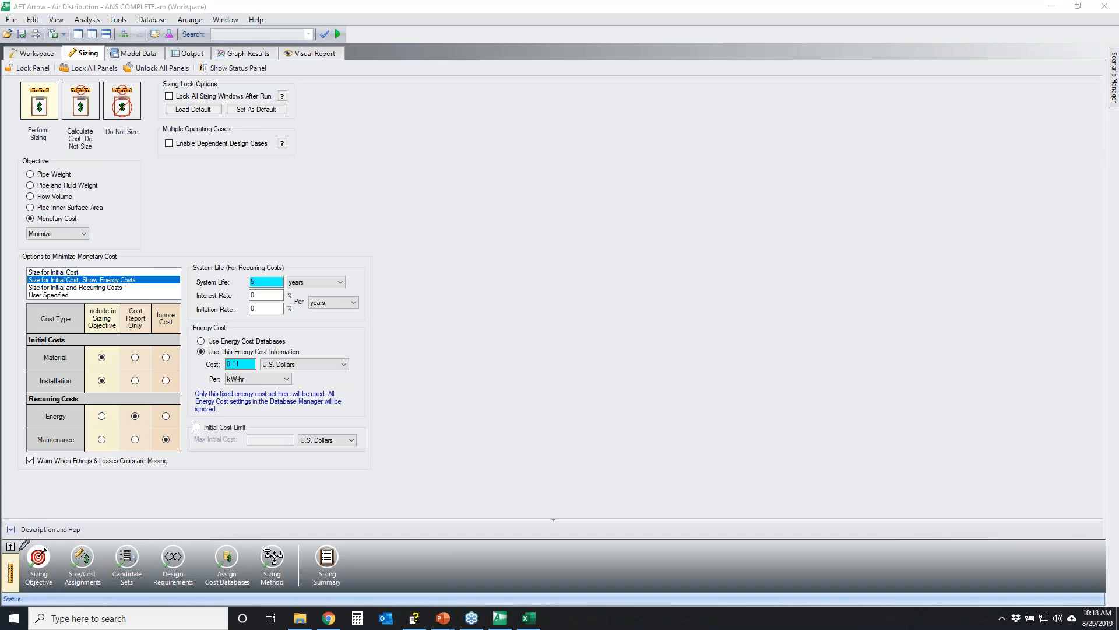
Step: Circle the row of sizing sections, draw an arrow for their order, underline and circle individual sections, and clear the marks
{"action": "mouse_move", "coordinate": [13, 548]}
{"action": "left_mouse_down"}
{"action": "mouse_move", "coordinate": [201, 535]}
{"action": "mouse_move", "coordinate": [349, 542]}
{"action": "mouse_move", "coordinate": [243, 591]}
{"action": "mouse_move", "coordinate": [31, 590]}
{"action": "mouse_move", "coordinate": [23, 552]}
{"action": "mouse_move", "coordinate": [47, 543]}
{"action": "left_mouse_up"}
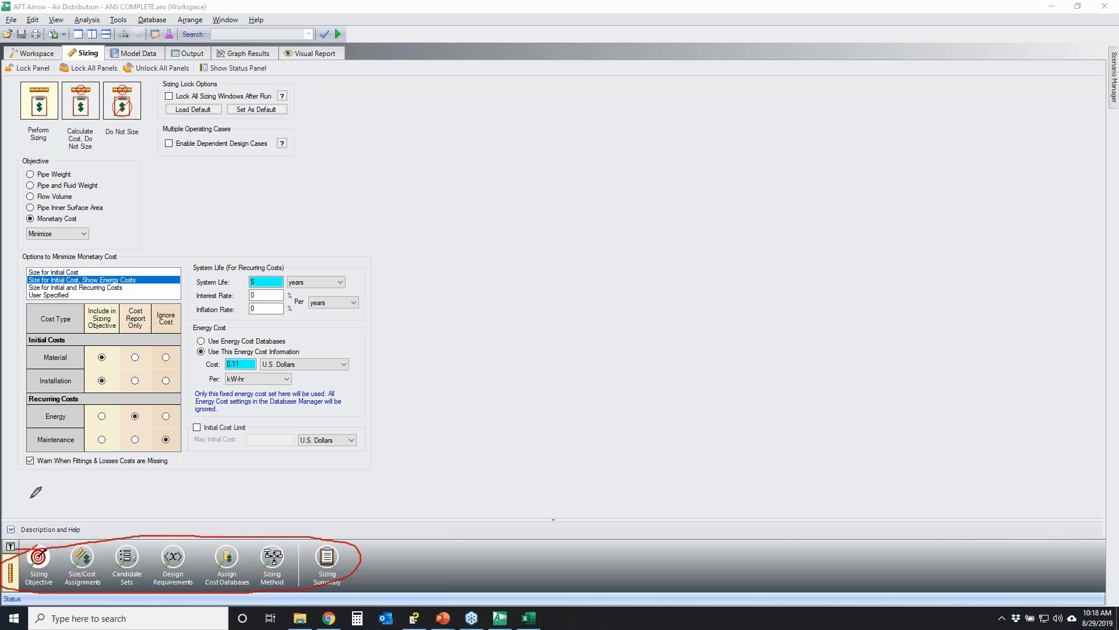
{"action": "mouse_move", "coordinate": [30, 496]}
{"action": "left_mouse_down"}
{"action": "mouse_move", "coordinate": [446, 497]}
{"action": "mouse_move", "coordinate": [432, 515]}
{"action": "left_mouse_up"}
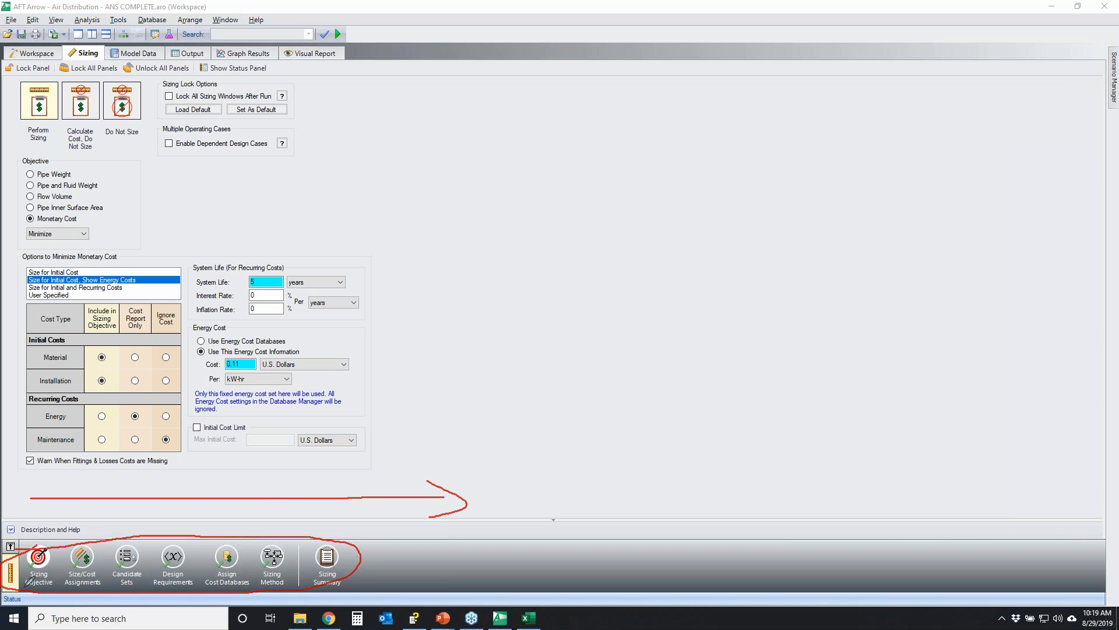
{"action": "left_click_drag", "start_coordinate": [65, 589], "coordinate": [186, 588]}
{"action": "mouse_move", "coordinate": [120, 553]}
{"action": "left_mouse_down"}
{"action": "mouse_move", "coordinate": [136, 535]}
{"action": "mouse_move", "coordinate": [88, 542]}
{"action": "mouse_move", "coordinate": [140, 529]}
{"action": "left_mouse_up"}
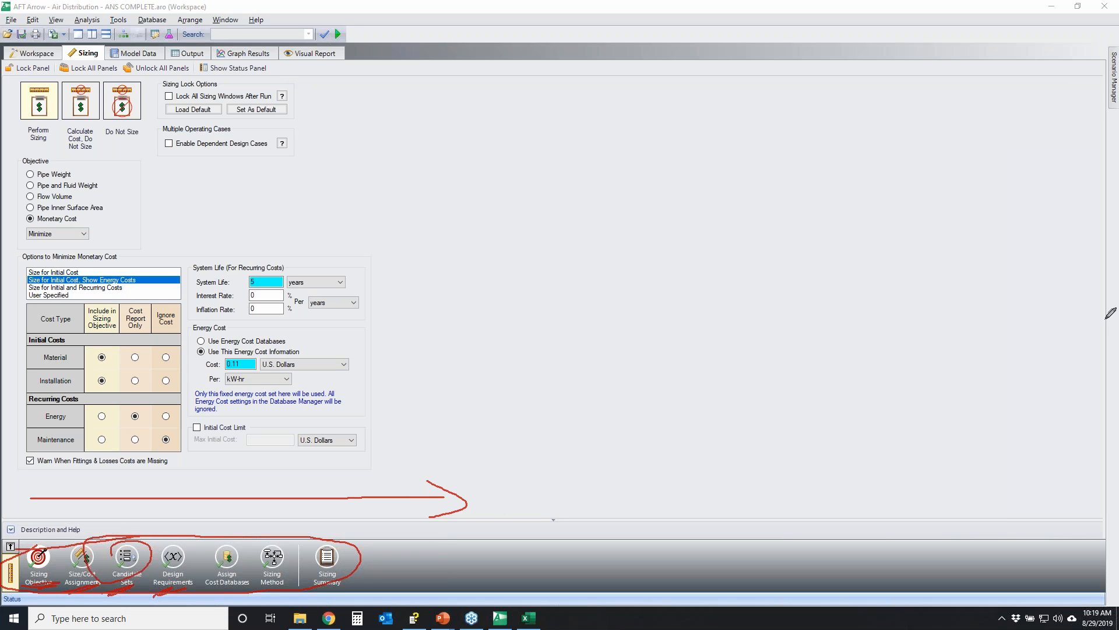
{"action": "key", "text": "Escape"}
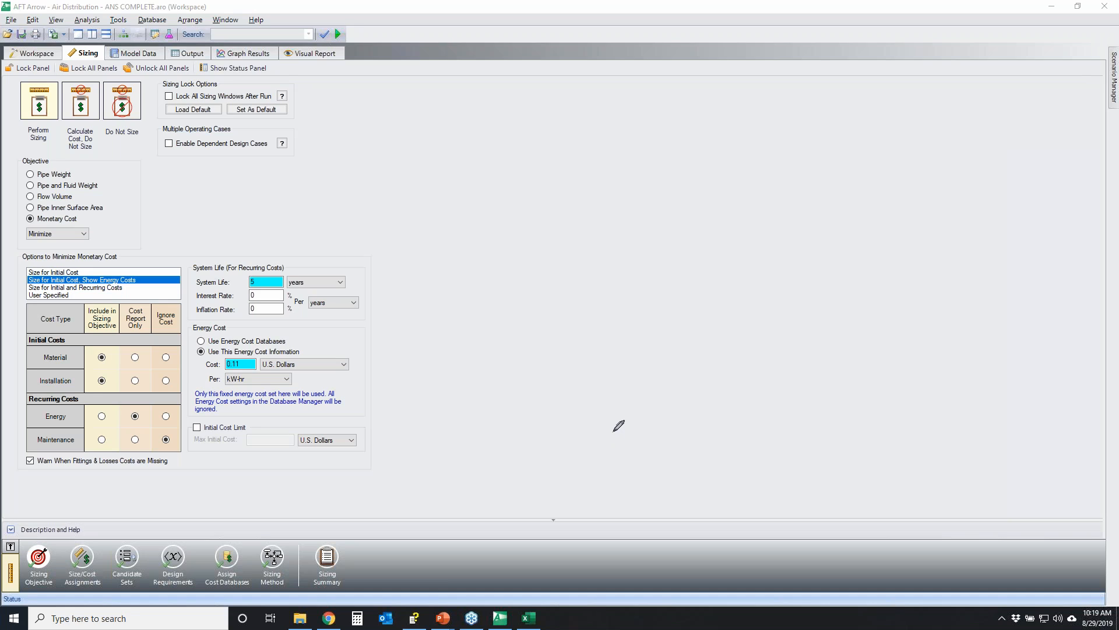
Step: Circle Sizing Objective and the three sizing modes with the pen, underline each mode, and clear the marks
{"action": "mouse_move", "coordinate": [16, 553]}
{"action": "left_mouse_down"}
{"action": "mouse_move", "coordinate": [35, 539]}
{"action": "mouse_move", "coordinate": [58, 592]}
{"action": "mouse_move", "coordinate": [21, 544]}
{"action": "left_mouse_up"}
{"action": "mouse_move", "coordinate": [21, 85]}
{"action": "left_mouse_down"}
{"action": "mouse_move", "coordinate": [119, 69]}
{"action": "mouse_move", "coordinate": [152, 157]}
{"action": "mouse_move", "coordinate": [38, 67]}
{"action": "mouse_move", "coordinate": [55, 66]}
{"action": "left_mouse_up"}
{"action": "left_click_drag", "start_coordinate": [21, 150], "coordinate": [86, 153]}
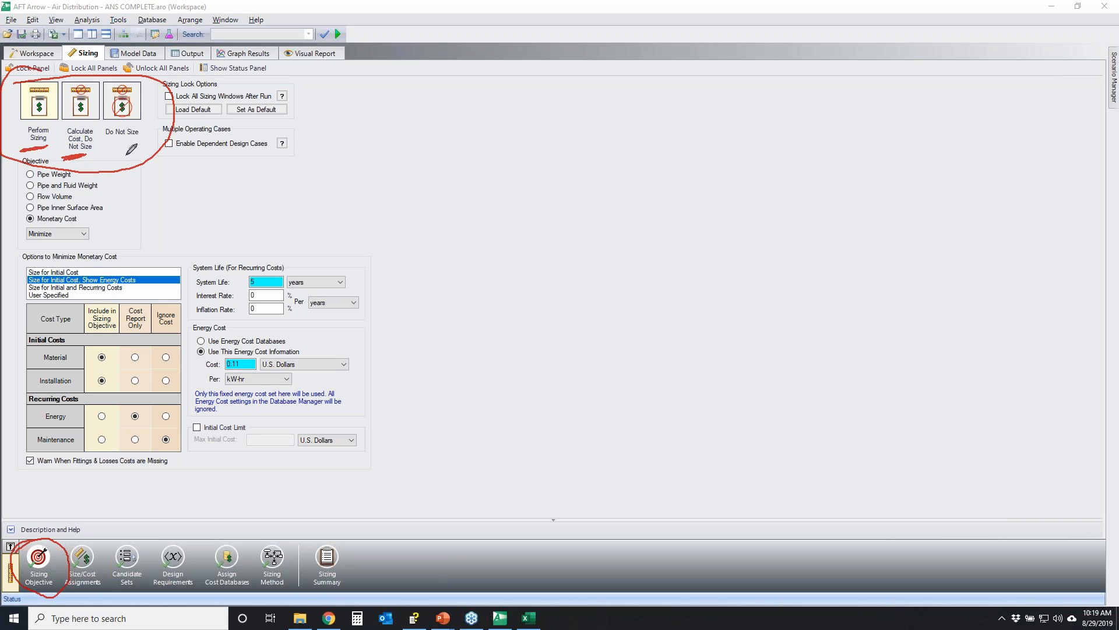
{"action": "left_click_drag", "start_coordinate": [104, 146], "coordinate": [155, 140]}
{"action": "key", "text": "e"}
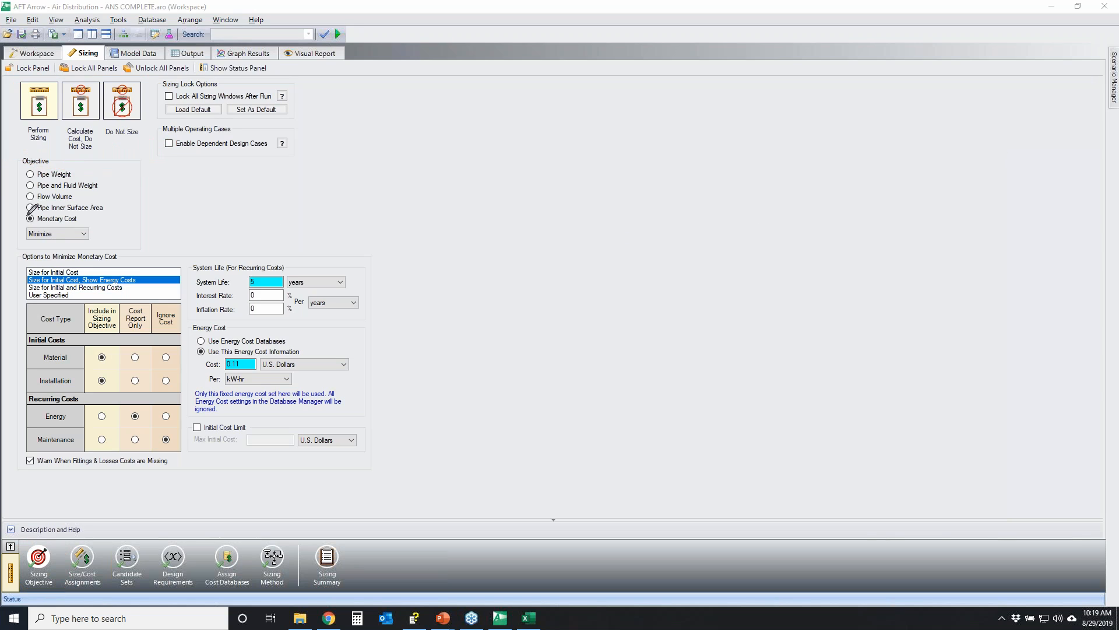
Step: Box the Objective choices with the pen, circle Monetary Cost with Minimize, and clear the marks
{"action": "mouse_move", "coordinate": [10, 147]}
{"action": "left_mouse_down"}
{"action": "mouse_move", "coordinate": [7, 248]}
{"action": "mouse_move", "coordinate": [142, 248]}
{"action": "mouse_move", "coordinate": [142, 151]}
{"action": "mouse_move", "coordinate": [7, 149]}
{"action": "left_mouse_up"}
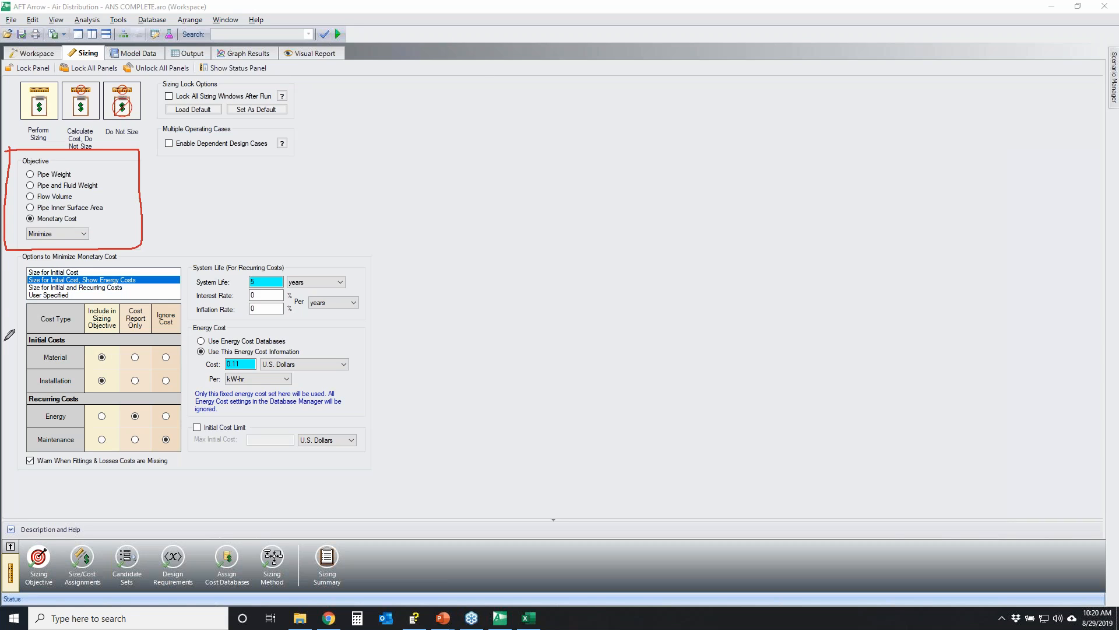
{"action": "mouse_move", "coordinate": [22, 215]}
{"action": "left_mouse_down"}
{"action": "mouse_move", "coordinate": [50, 244]}
{"action": "mouse_move", "coordinate": [100, 226]}
{"action": "mouse_move", "coordinate": [43, 211]}
{"action": "mouse_move", "coordinate": [32, 233]}
{"action": "left_mouse_up"}
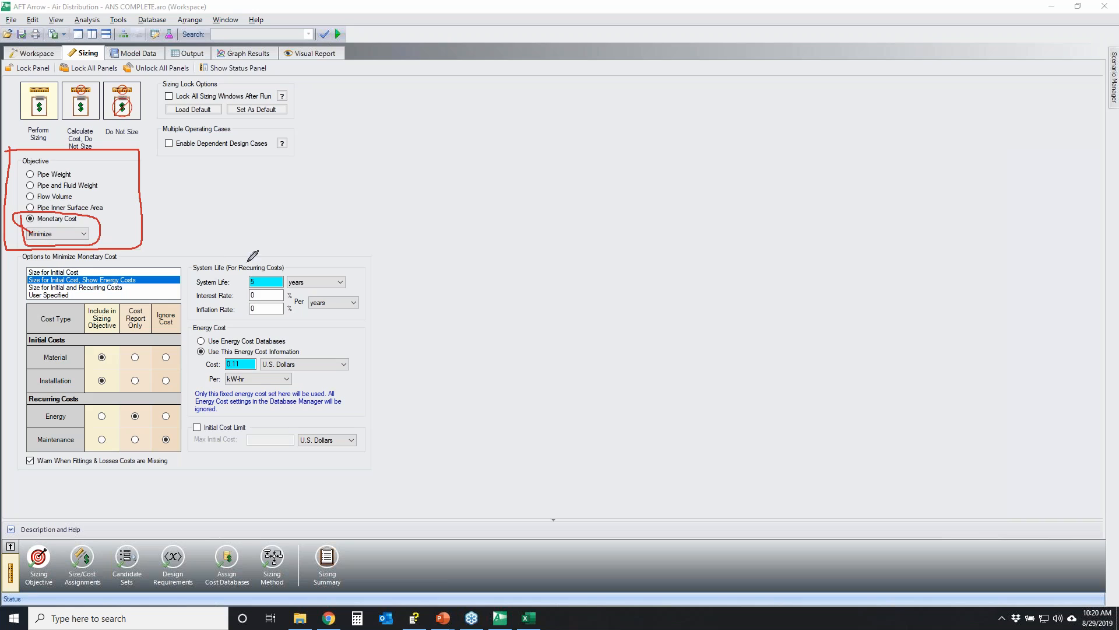
{"action": "left_click", "coordinate": [1117, 267]}
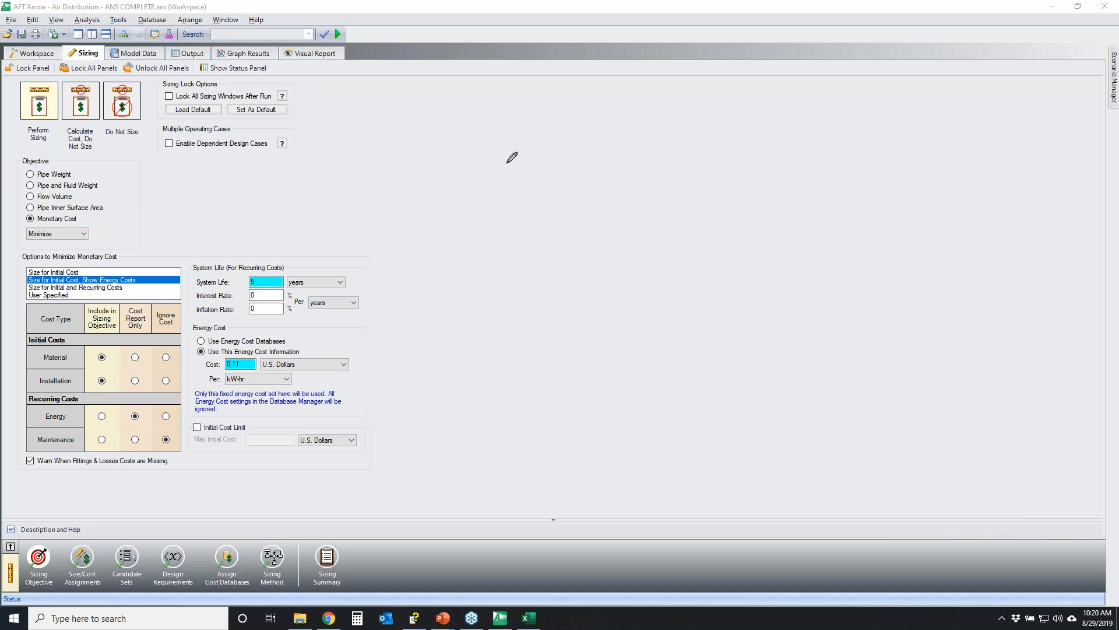
Step: Cross out Monetary Cost with the pen, box the four non-cost objectives, and clear the marks
{"action": "mouse_move", "coordinate": [23, 214]}
{"action": "left_mouse_down"}
{"action": "mouse_move", "coordinate": [108, 224]}
{"action": "mouse_move", "coordinate": [1, 227]}
{"action": "left_mouse_up"}
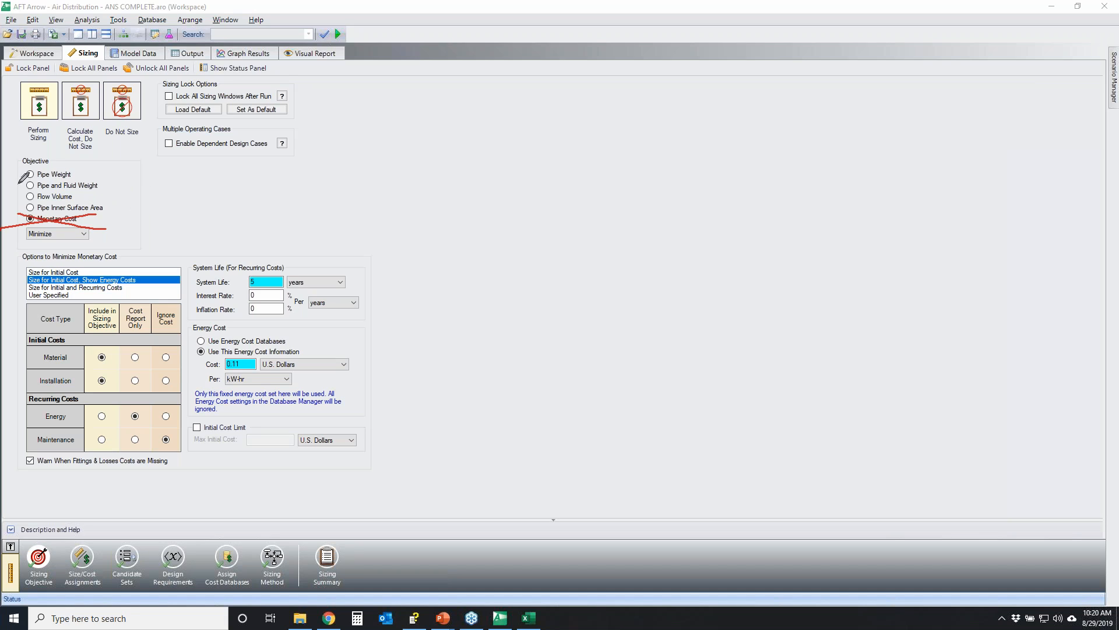
{"action": "mouse_move", "coordinate": [25, 171]}
{"action": "left_mouse_down"}
{"action": "mouse_move", "coordinate": [25, 214]}
{"action": "mouse_move", "coordinate": [97, 214]}
{"action": "mouse_move", "coordinate": [117, 170]}
{"action": "mouse_move", "coordinate": [14, 171]}
{"action": "left_mouse_up"}
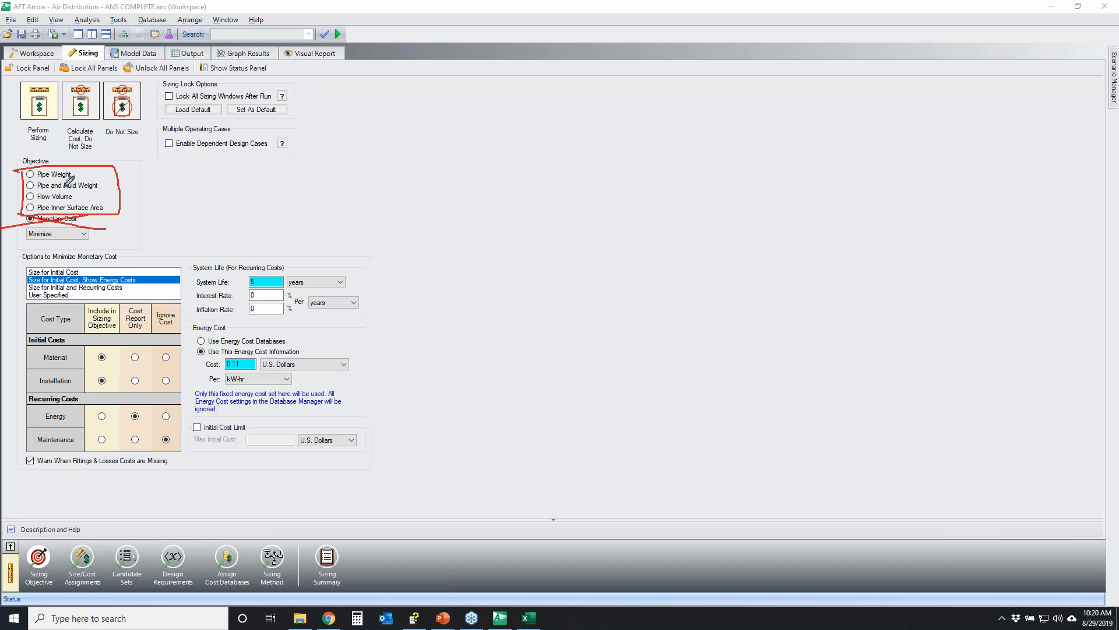
{"action": "mouse_move", "coordinate": [80, 177]}
{"action": "left_mouse_down"}
{"action": "mouse_move", "coordinate": [23, 170]}
{"action": "mouse_move", "coordinate": [80, 174]}
{"action": "left_mouse_up"}
{"action": "key", "text": "Escape"}
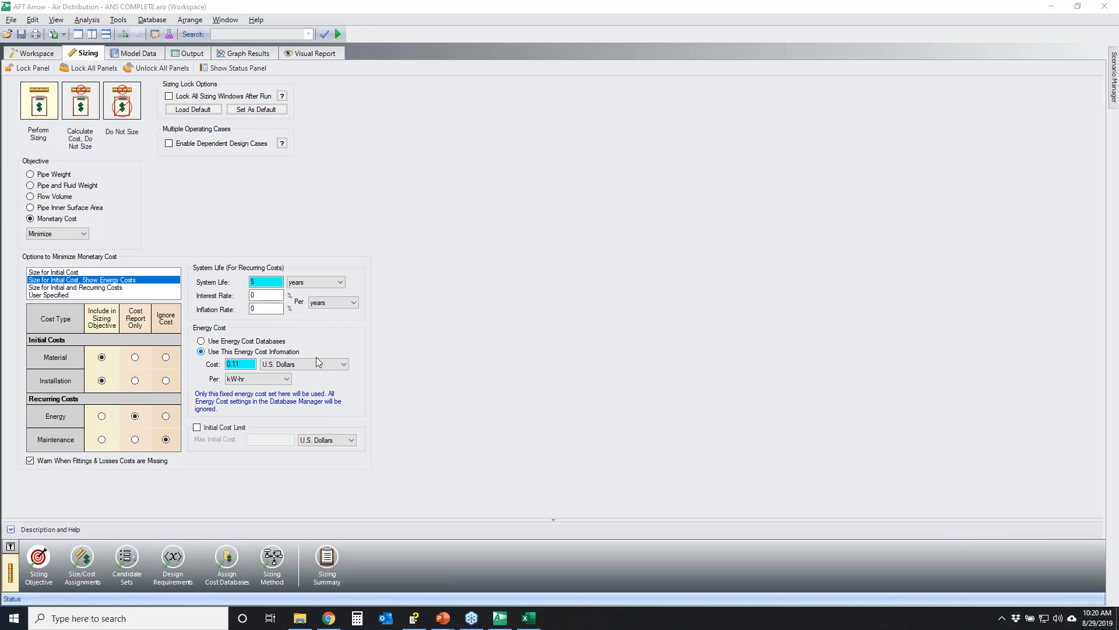
Step: Set the objective to Pipe Weight, cross out the empty cost options area and Assign Cost Databases with the pen, and clear the marks
{"action": "left_click", "coordinate": [37, 176]}
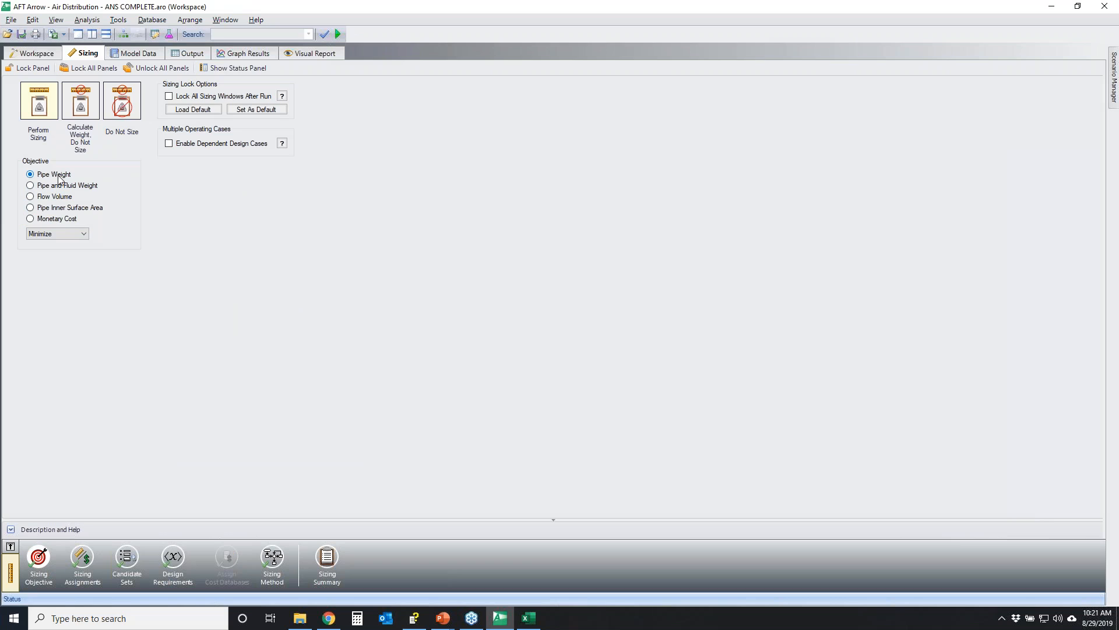
{"action": "left_click", "coordinate": [1037, 219]}
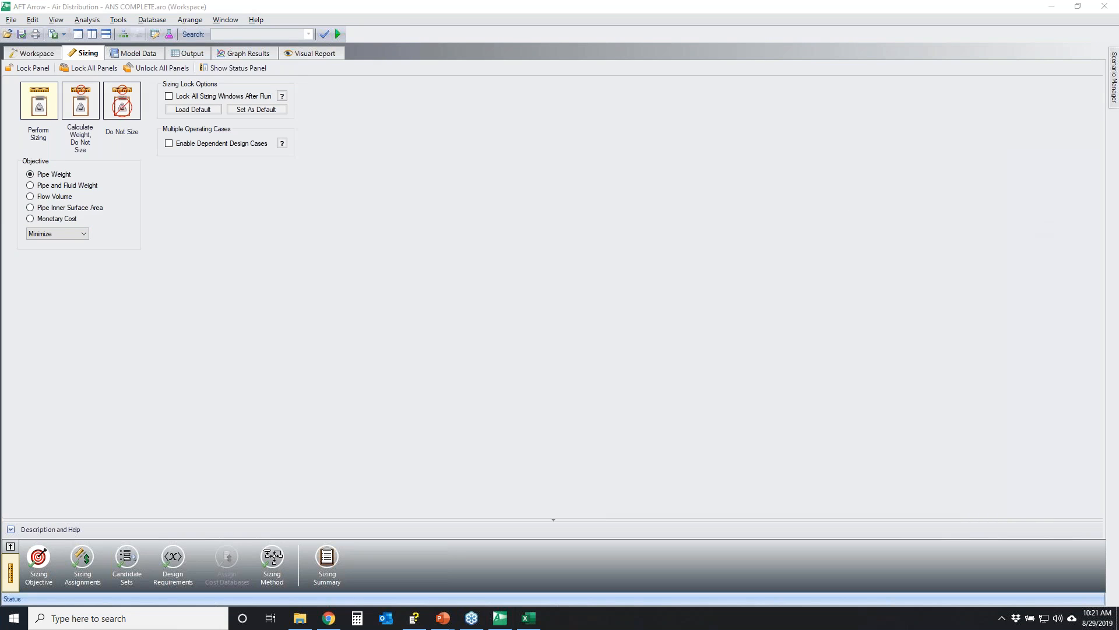
{"action": "left_click_drag", "start_coordinate": [453, 223], "coordinate": [38, 435]}
{"action": "left_click_drag", "start_coordinate": [50, 287], "coordinate": [381, 481]}
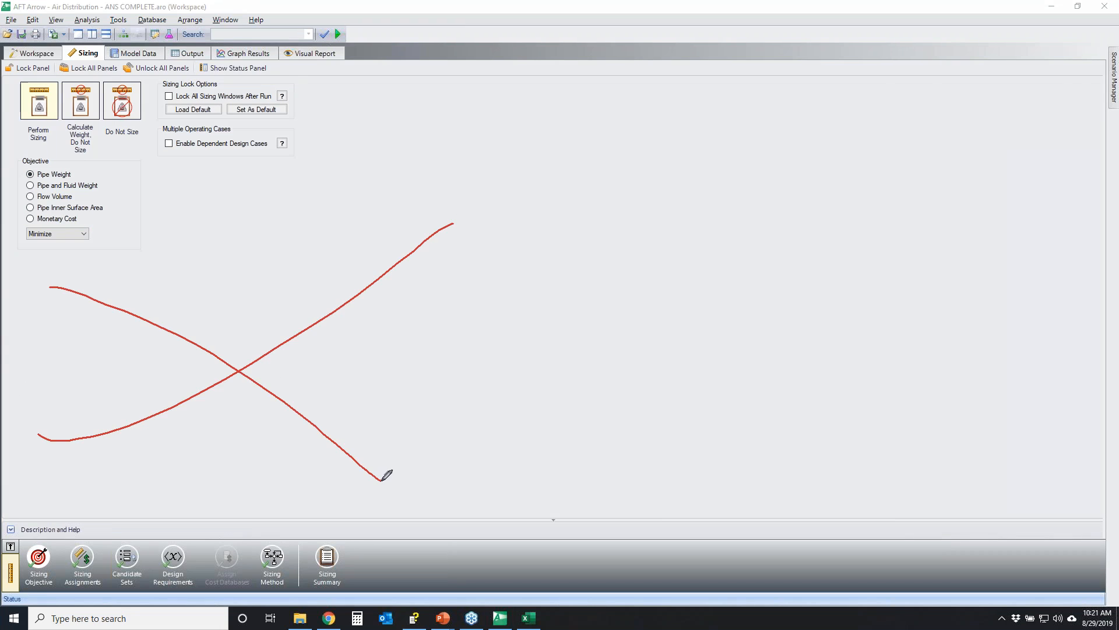
{"action": "left_click_drag", "start_coordinate": [248, 538], "coordinate": [194, 602]}
{"action": "left_click_drag", "start_coordinate": [207, 512], "coordinate": [235, 608]}
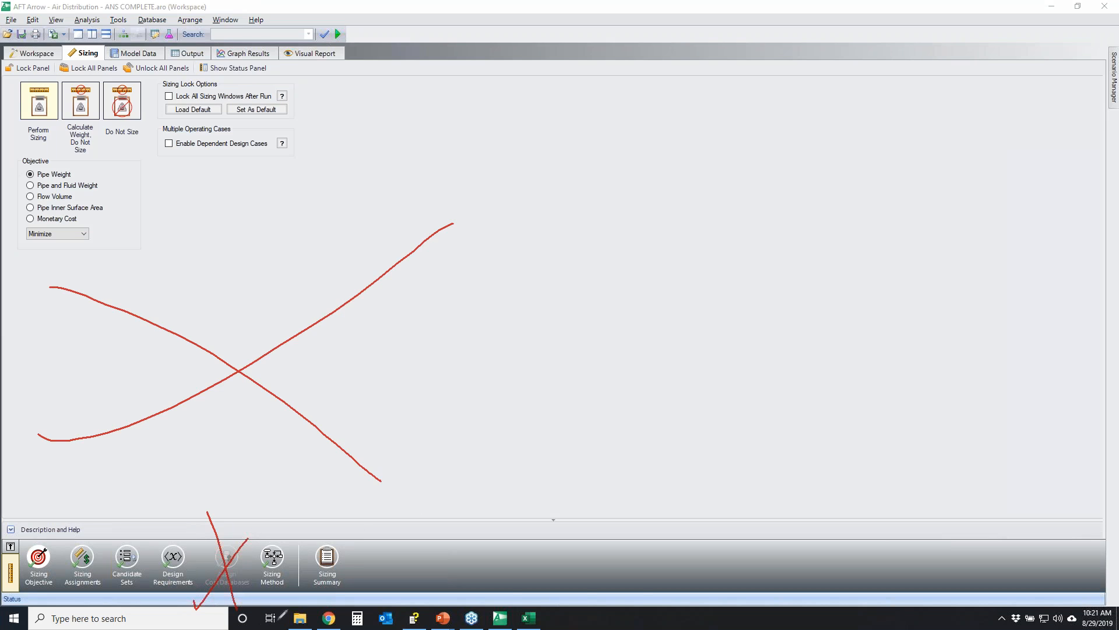
{"action": "mouse_move", "coordinate": [22, 545]}
{"action": "left_mouse_down"}
{"action": "mouse_move", "coordinate": [374, 556]}
{"action": "mouse_move", "coordinate": [9, 572]}
{"action": "mouse_move", "coordinate": [118, 544]}
{"action": "left_mouse_up"}
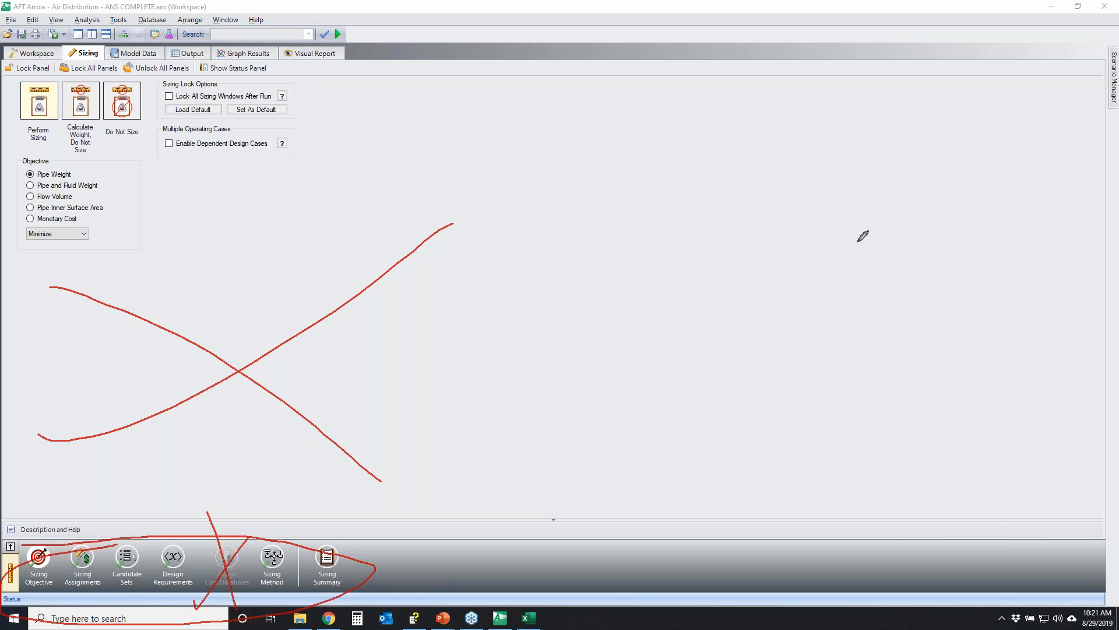
{"action": "key", "text": "Escape"}
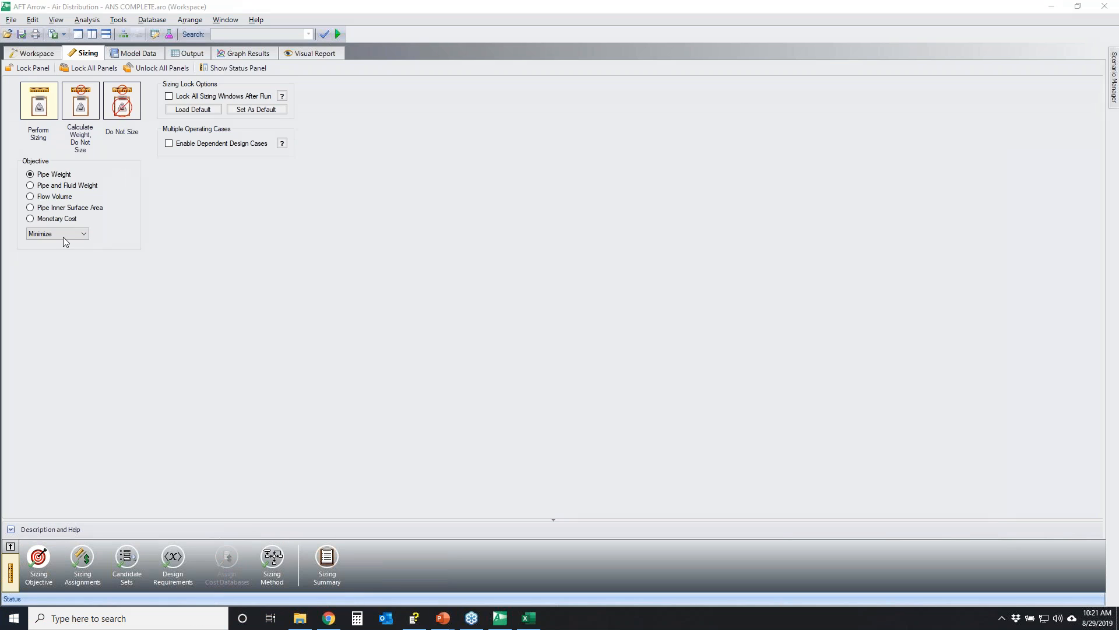
Step: Switch the objective through Pipe and Fluid Weight, Flow Volume and Pipe Inner Surface Area, and back to Monetary Cost
{"action": "left_click", "coordinate": [60, 186]}
{"action": "left_click", "coordinate": [54, 196]}
{"action": "left_click", "coordinate": [50, 208]}
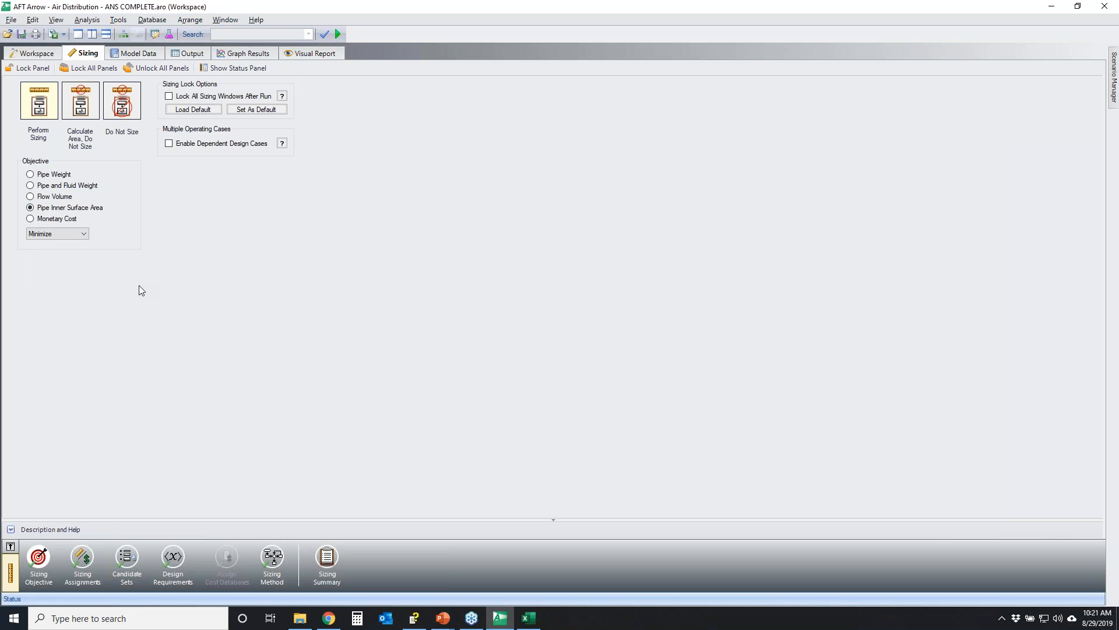
{"action": "left_click", "coordinate": [48, 220]}
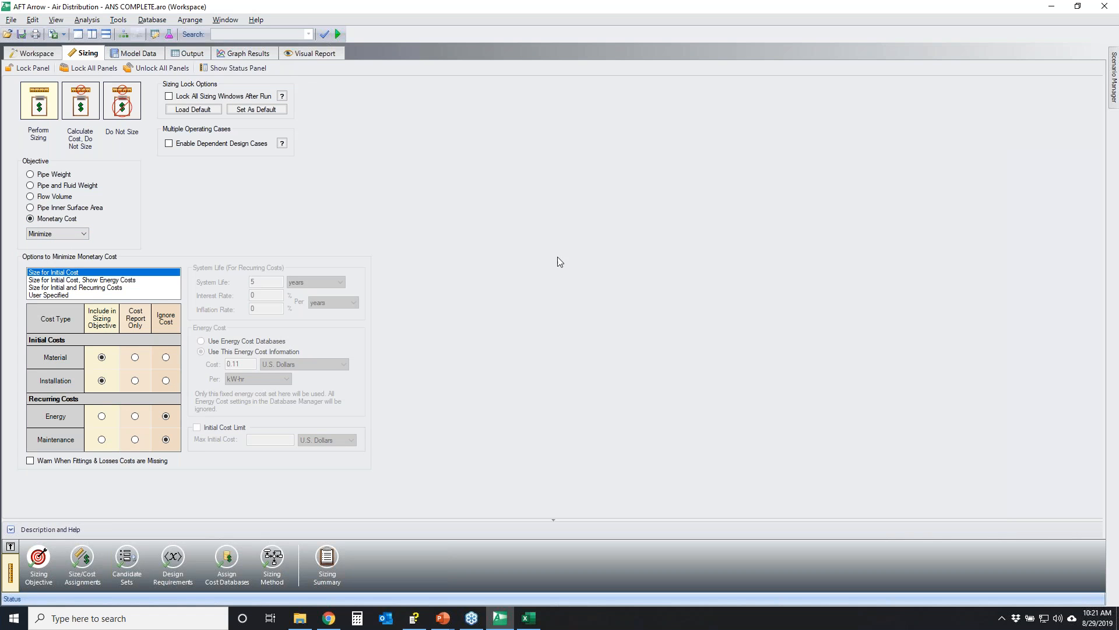
Step: Reload the Initial Cost scenario as the current scenario from the Workspace and reopen the Sizing window
{"action": "left_click", "coordinate": [39, 53]}
{"action": "left_click", "coordinate": [124, 35]}
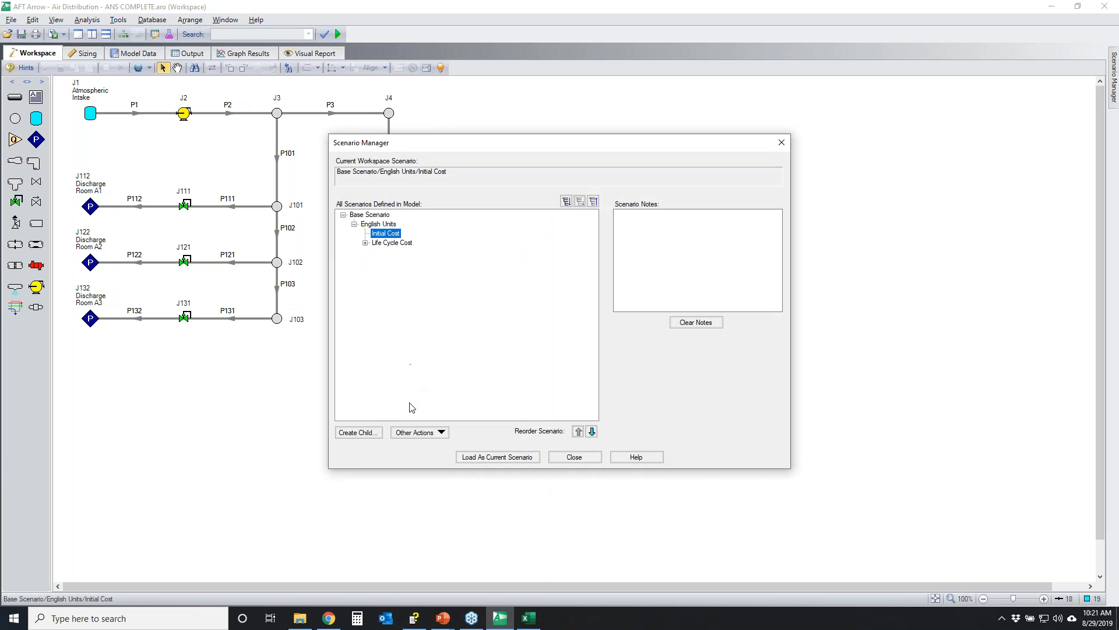
{"action": "left_click", "coordinate": [470, 457]}
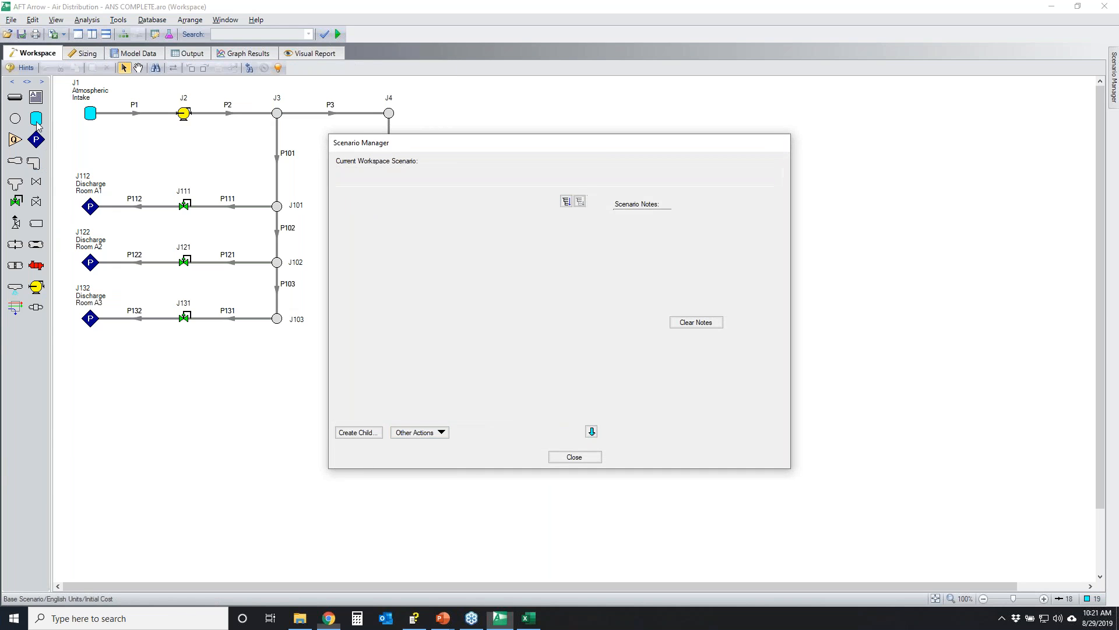
{"action": "left_click", "coordinate": [85, 54]}
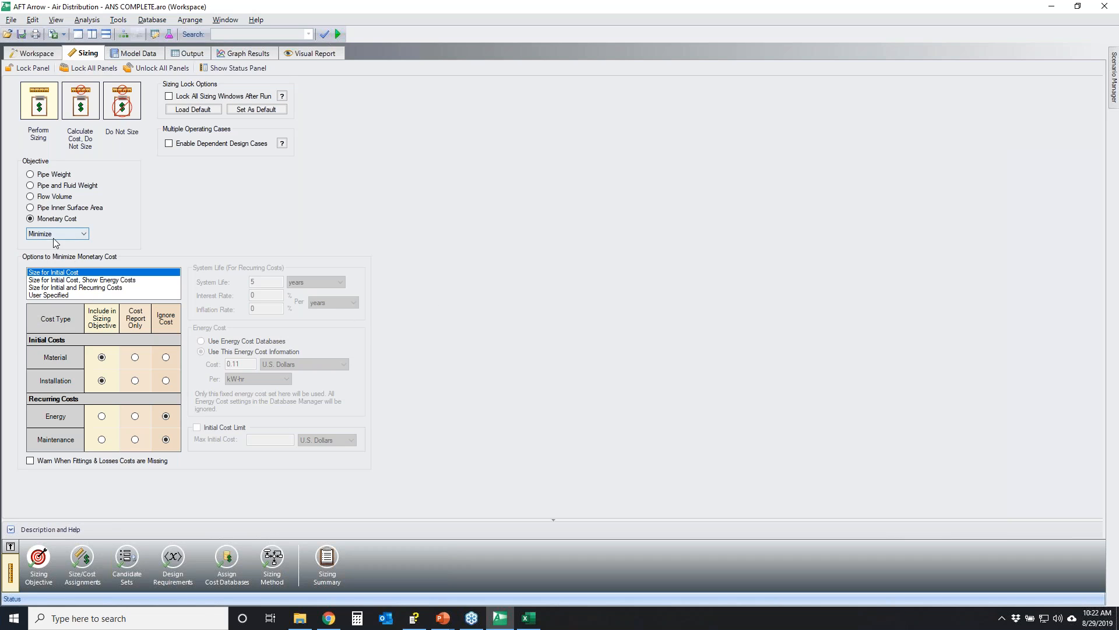
Step: Choose Size for Initial Cost, Show Energy Costs, circle Monetary Cost and Minimize with the pen, and clear the marks
{"action": "left_click", "coordinate": [104, 280]}
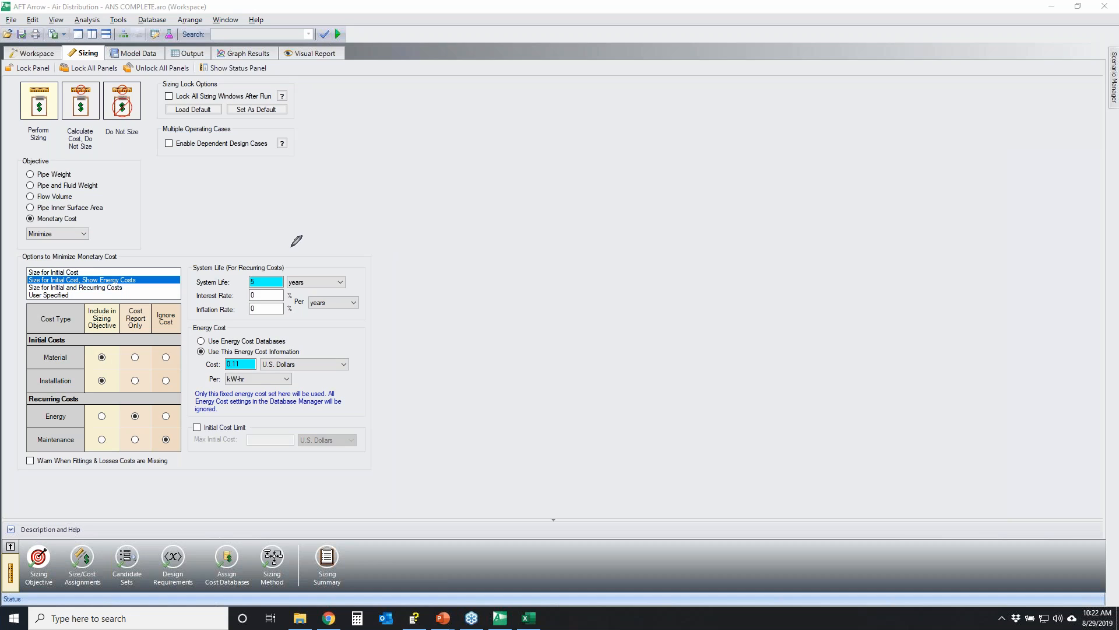
{"action": "mouse_move", "coordinate": [30, 224]}
{"action": "left_mouse_down"}
{"action": "mouse_move", "coordinate": [96, 245]}
{"action": "mouse_move", "coordinate": [20, 229]}
{"action": "mouse_move", "coordinate": [100, 223]}
{"action": "mouse_move", "coordinate": [27, 215]}
{"action": "mouse_move", "coordinate": [56, 214]}
{"action": "left_mouse_up"}
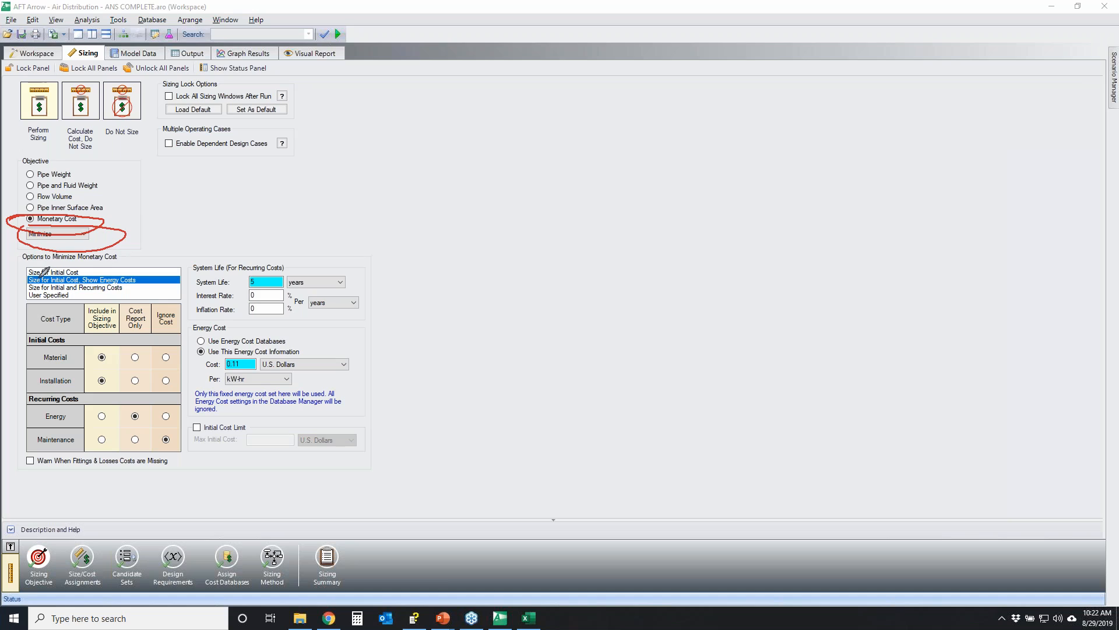
{"action": "left_click", "coordinate": [1089, 286]}
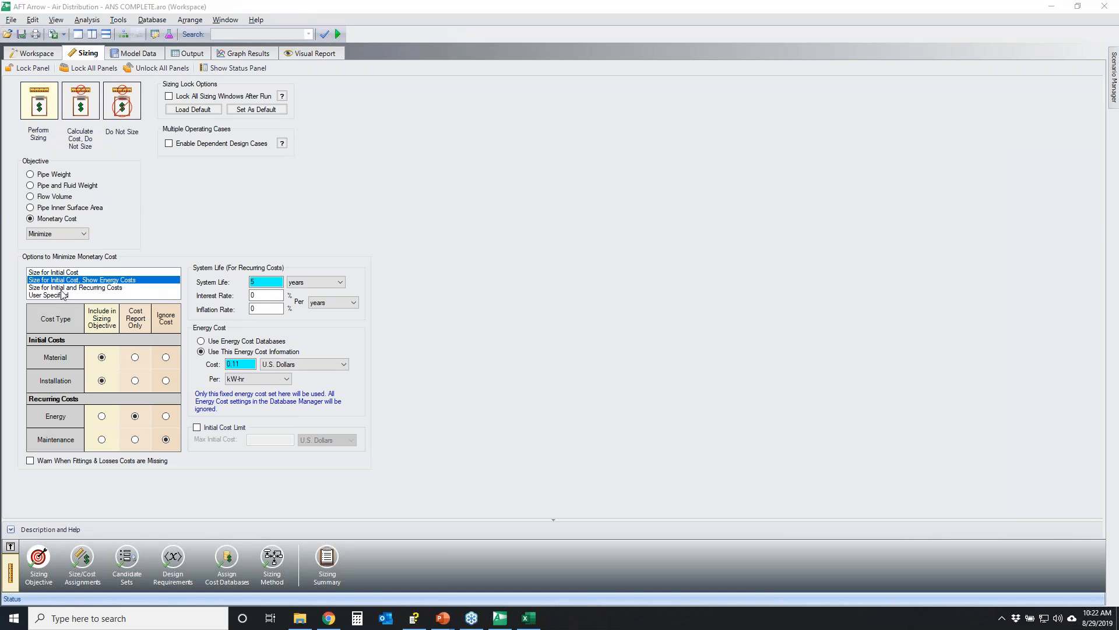
Step: Compare Size for Initial Cost with Size for Initial Cost, Show Energy Costs, and circle the fixed energy cost information with the pen
{"action": "left_click", "coordinate": [83, 272]}
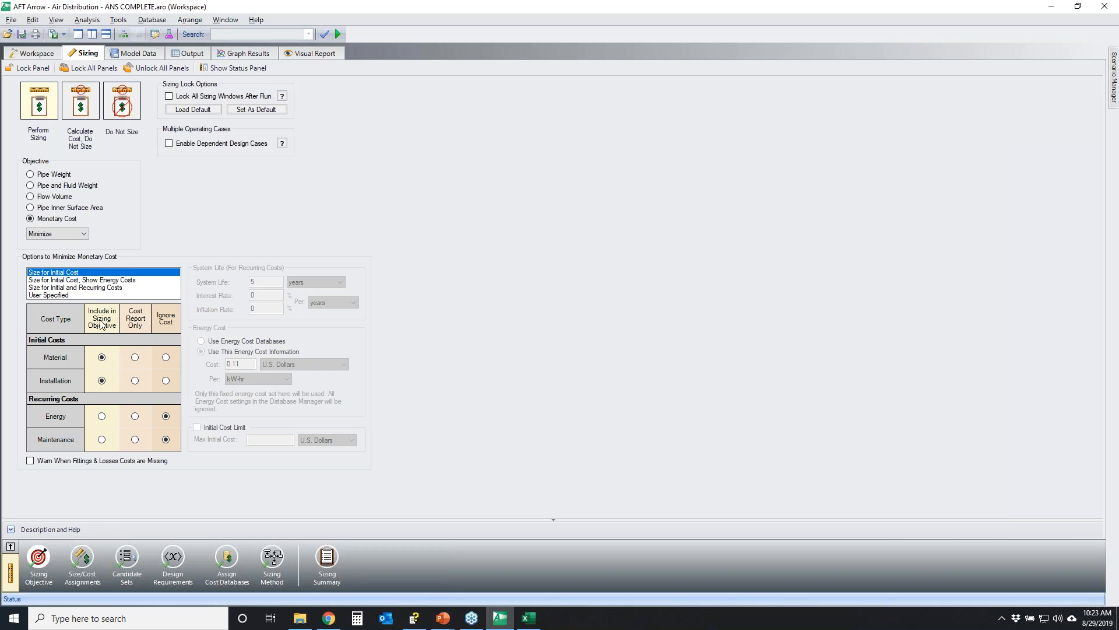
{"action": "left_click", "coordinate": [50, 280]}
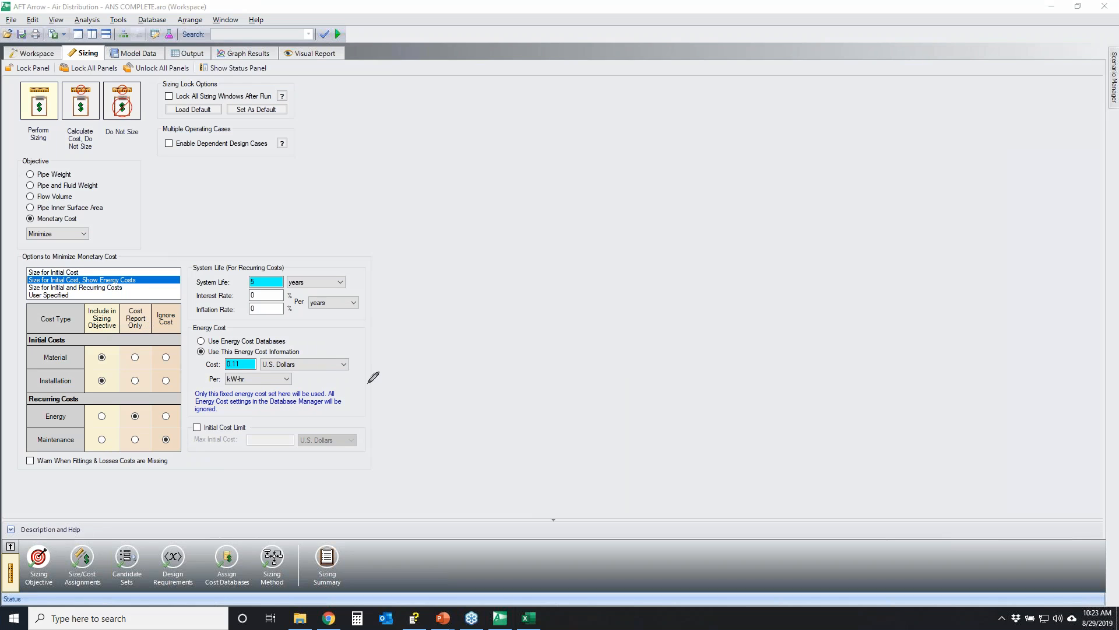
{"action": "mouse_move", "coordinate": [191, 351]}
{"action": "left_mouse_down"}
{"action": "mouse_move", "coordinate": [344, 371]}
{"action": "mouse_move", "coordinate": [207, 350]}
{"action": "mouse_move", "coordinate": [240, 335]}
{"action": "left_mouse_up"}
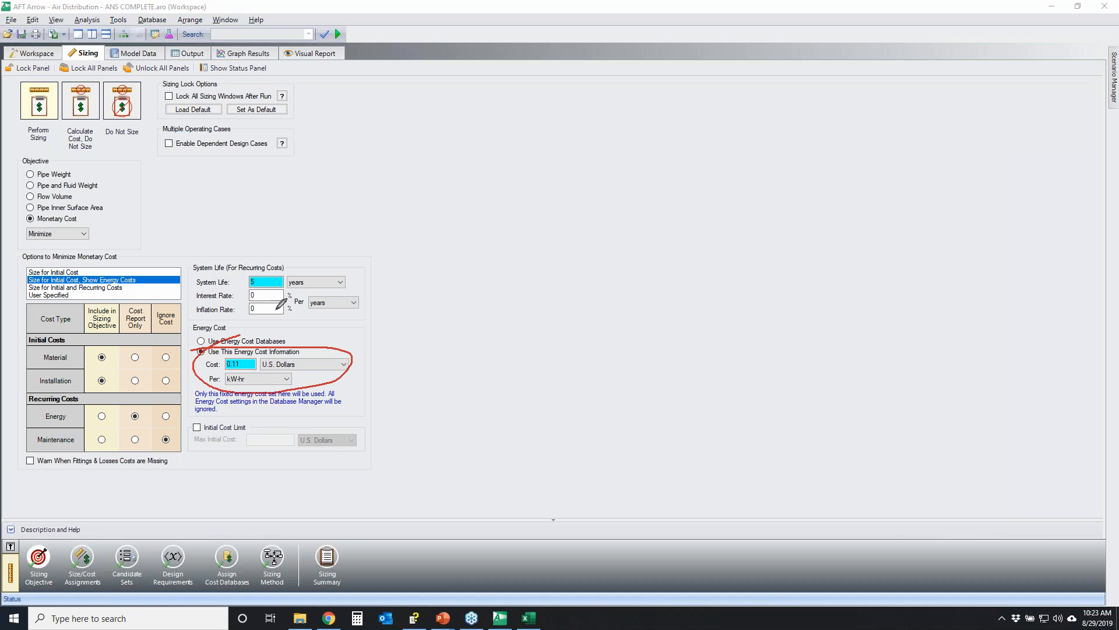
Step: Circle the System Life settings, the included initial costs and the Energy report-only option with the pen, and clear the marks
{"action": "mouse_move", "coordinate": [190, 272]}
{"action": "left_mouse_down"}
{"action": "mouse_move", "coordinate": [345, 263]}
{"action": "mouse_move", "coordinate": [186, 277]}
{"action": "mouse_move", "coordinate": [237, 256]}
{"action": "left_mouse_up"}
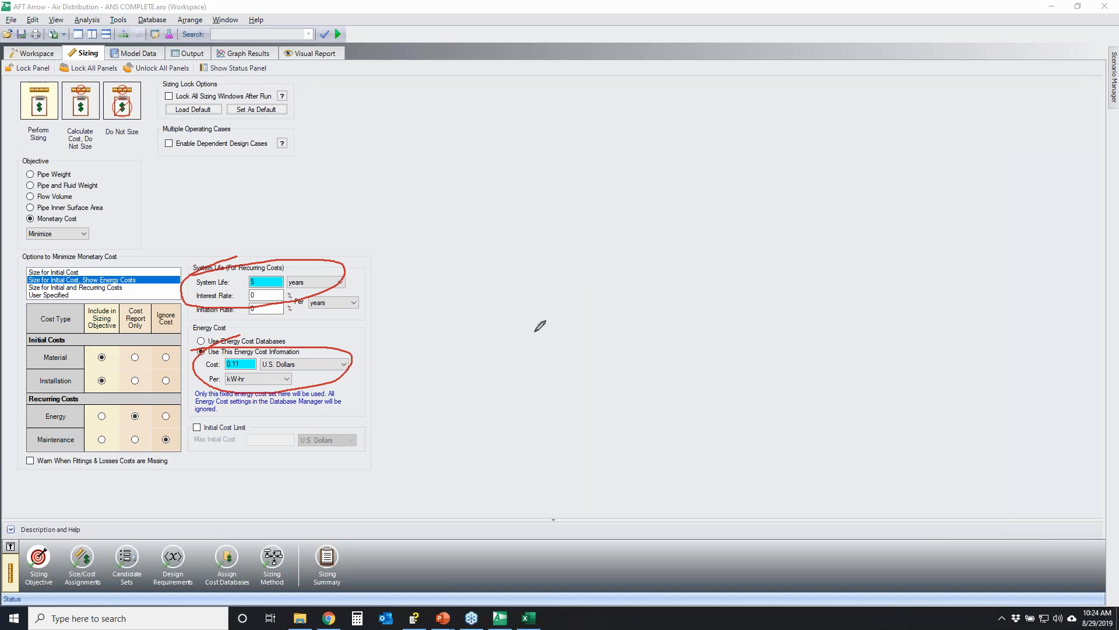
{"action": "mouse_move", "coordinate": [77, 357]}
{"action": "left_mouse_down"}
{"action": "mouse_move", "coordinate": [116, 346]}
{"action": "mouse_move", "coordinate": [103, 394]}
{"action": "mouse_move", "coordinate": [78, 353]}
{"action": "left_mouse_up"}
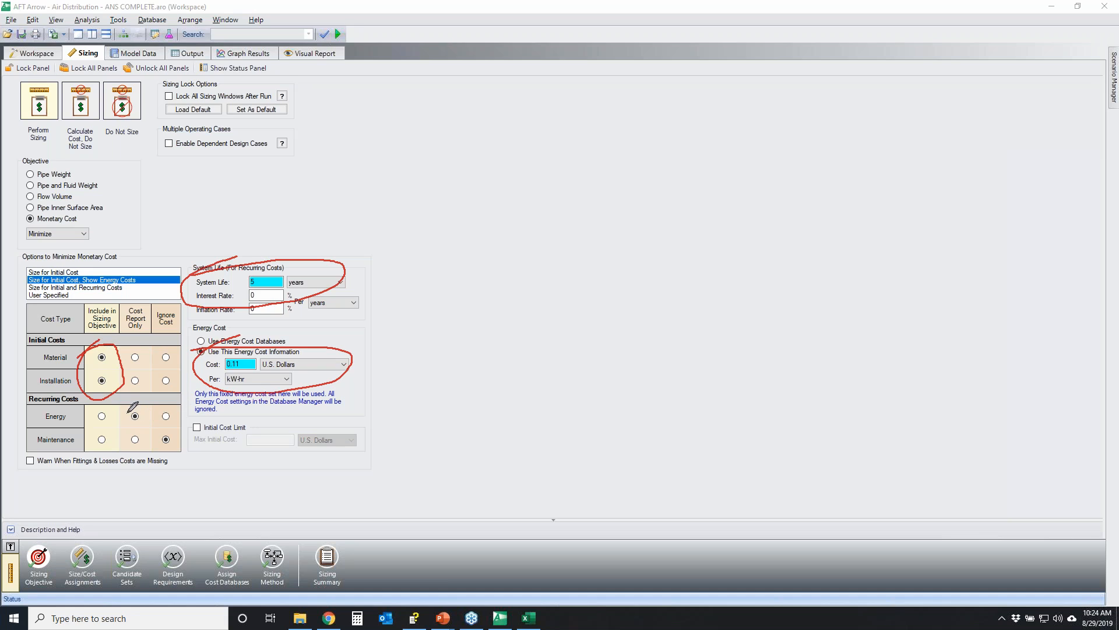
{"action": "mouse_move", "coordinate": [123, 403]}
{"action": "left_mouse_down"}
{"action": "mouse_move", "coordinate": [158, 408]}
{"action": "mouse_move", "coordinate": [135, 428]}
{"action": "mouse_move", "coordinate": [123, 409]}
{"action": "mouse_move", "coordinate": [139, 402]}
{"action": "left_mouse_up"}
{"action": "left_click", "coordinate": [1107, 257]}
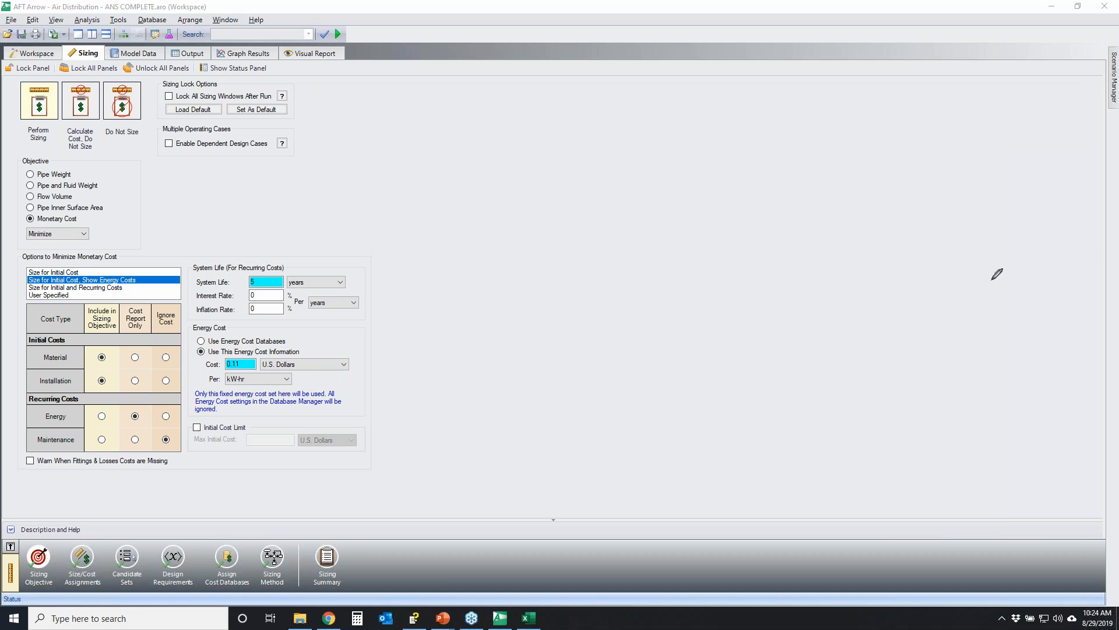
Step: Choose Size for Initial and Recurring Costs, circle the included costs and the Initial Cost Limit with the pen, and clear the marks
{"action": "left_click", "coordinate": [101, 288]}
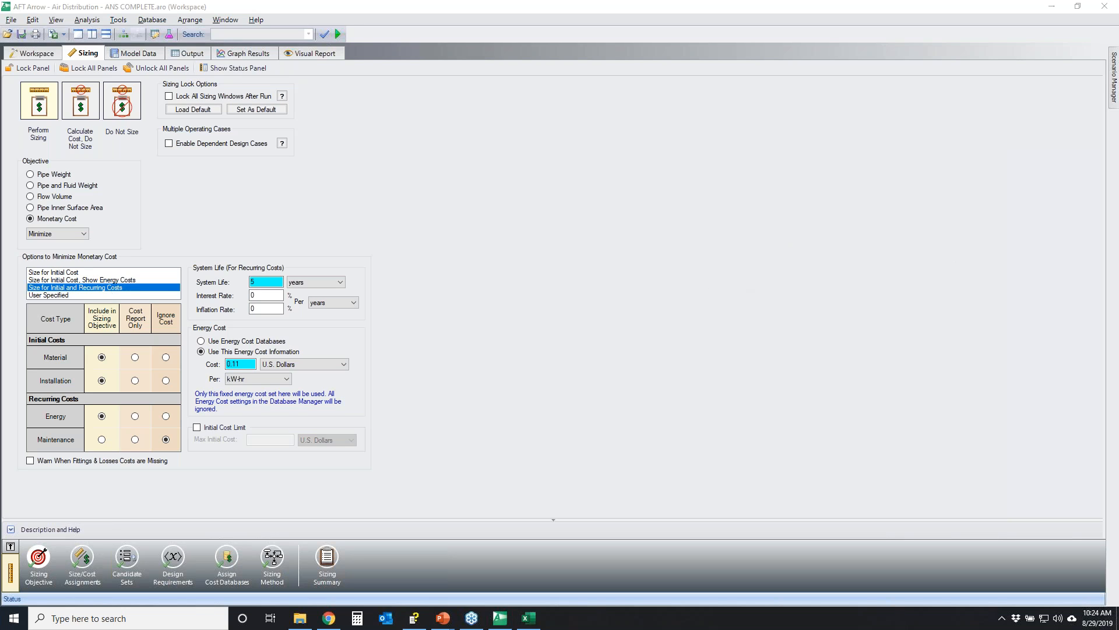
{"action": "mouse_move", "coordinate": [93, 350]}
{"action": "left_mouse_down"}
{"action": "mouse_move", "coordinate": [112, 353]}
{"action": "mouse_move", "coordinate": [102, 398]}
{"action": "mouse_move", "coordinate": [111, 350]}
{"action": "left_mouse_up"}
{"action": "mouse_move", "coordinate": [90, 403]}
{"action": "left_mouse_down"}
{"action": "mouse_move", "coordinate": [112, 404]}
{"action": "mouse_move", "coordinate": [113, 429]}
{"action": "mouse_move", "coordinate": [81, 411]}
{"action": "mouse_move", "coordinate": [113, 402]}
{"action": "left_mouse_up"}
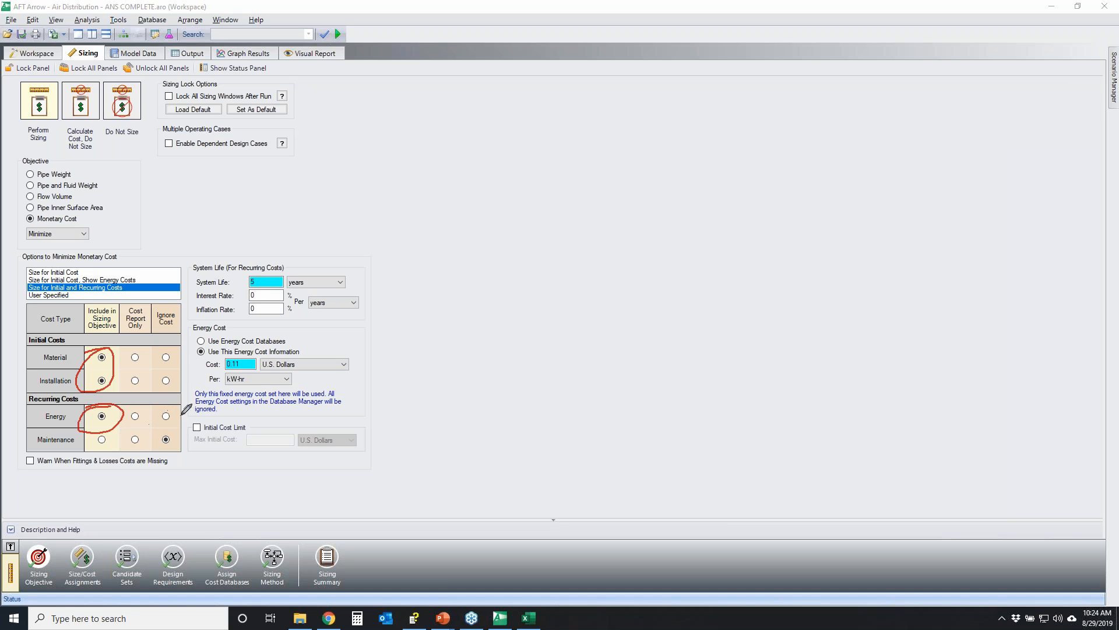
{"action": "mouse_move", "coordinate": [188, 419]}
{"action": "left_mouse_down"}
{"action": "mouse_move", "coordinate": [315, 475]}
{"action": "mouse_move", "coordinate": [257, 410]}
{"action": "left_mouse_up"}
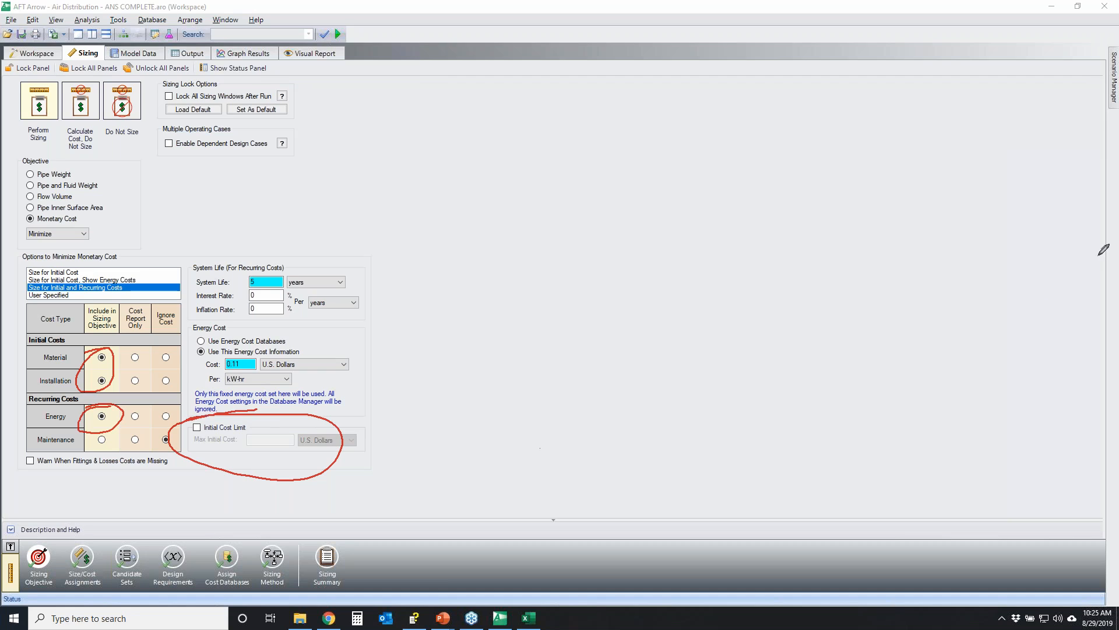
{"action": "key", "text": "Escape"}
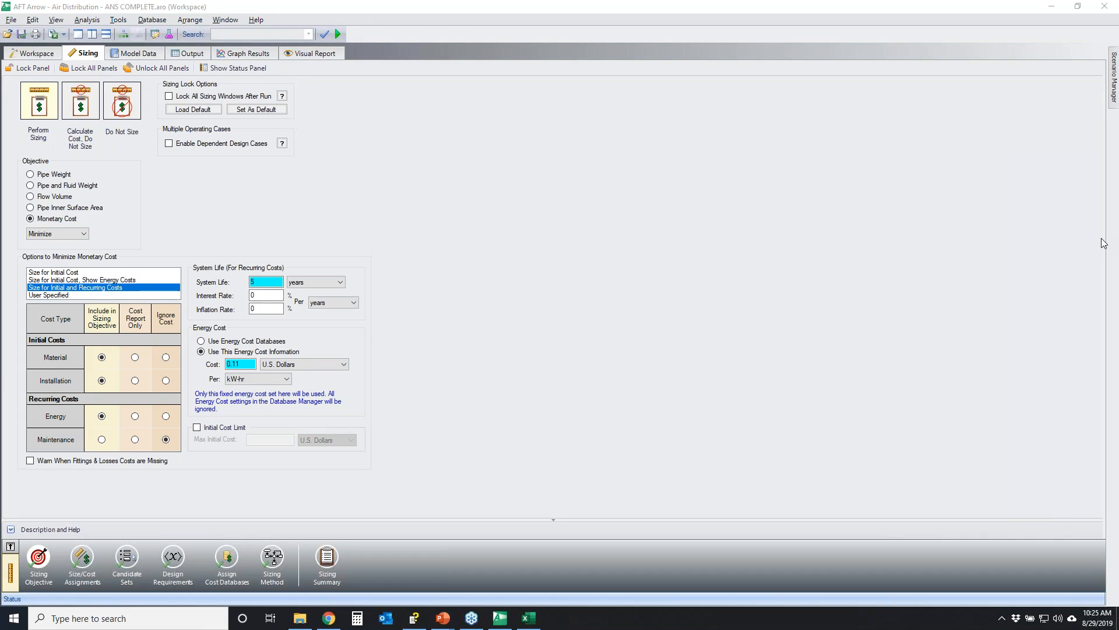
Step: Circle the Minimize Monetary Cost objective and the Perform Sizing option with the pen, and clear the marks
{"action": "mouse_move", "coordinate": [12, 218]}
{"action": "left_mouse_down"}
{"action": "mouse_move", "coordinate": [50, 235]}
{"action": "mouse_move", "coordinate": [1, 233]}
{"action": "left_mouse_up"}
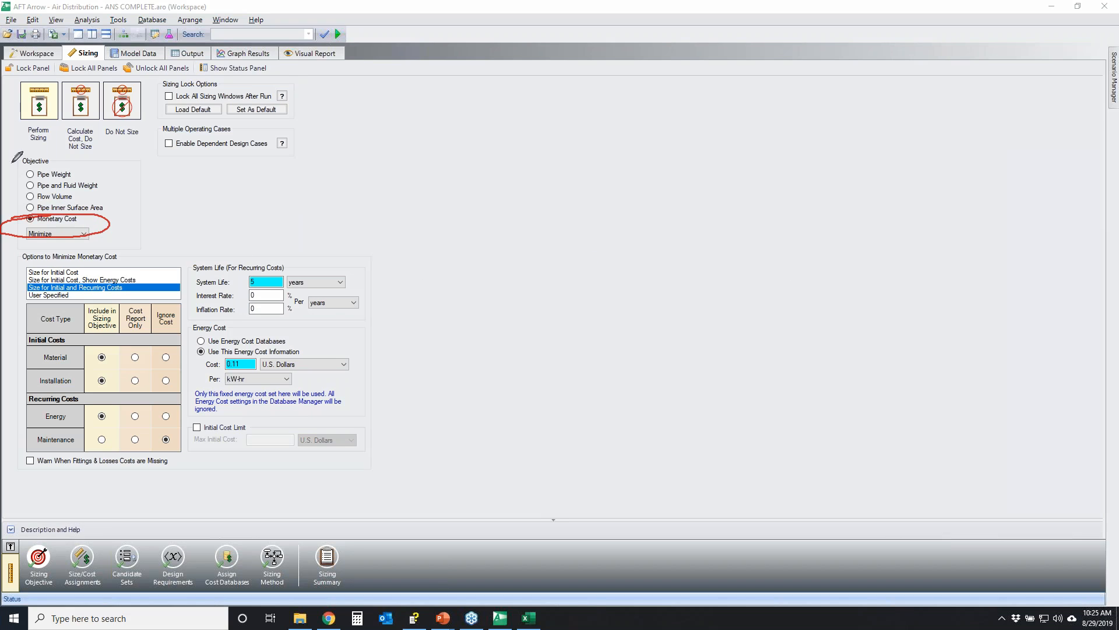
{"action": "mouse_move", "coordinate": [11, 78]}
{"action": "left_mouse_down"}
{"action": "mouse_move", "coordinate": [13, 125]}
{"action": "mouse_move", "coordinate": [59, 138]}
{"action": "mouse_move", "coordinate": [60, 75]}
{"action": "mouse_move", "coordinate": [10, 85]}
{"action": "left_mouse_up"}
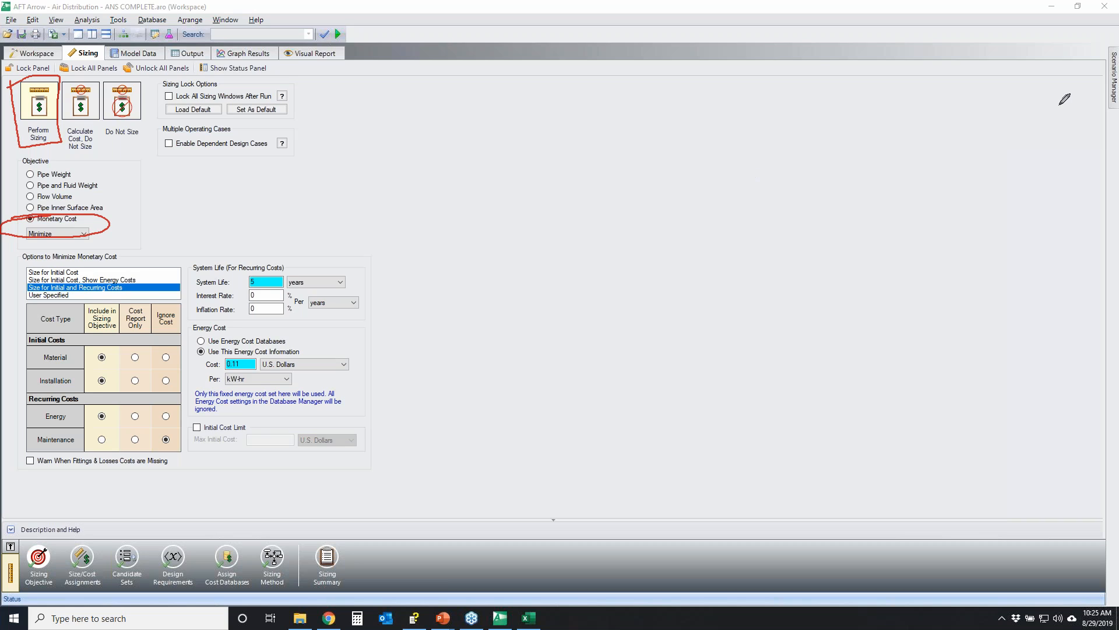
{"action": "key", "text": "Escape"}
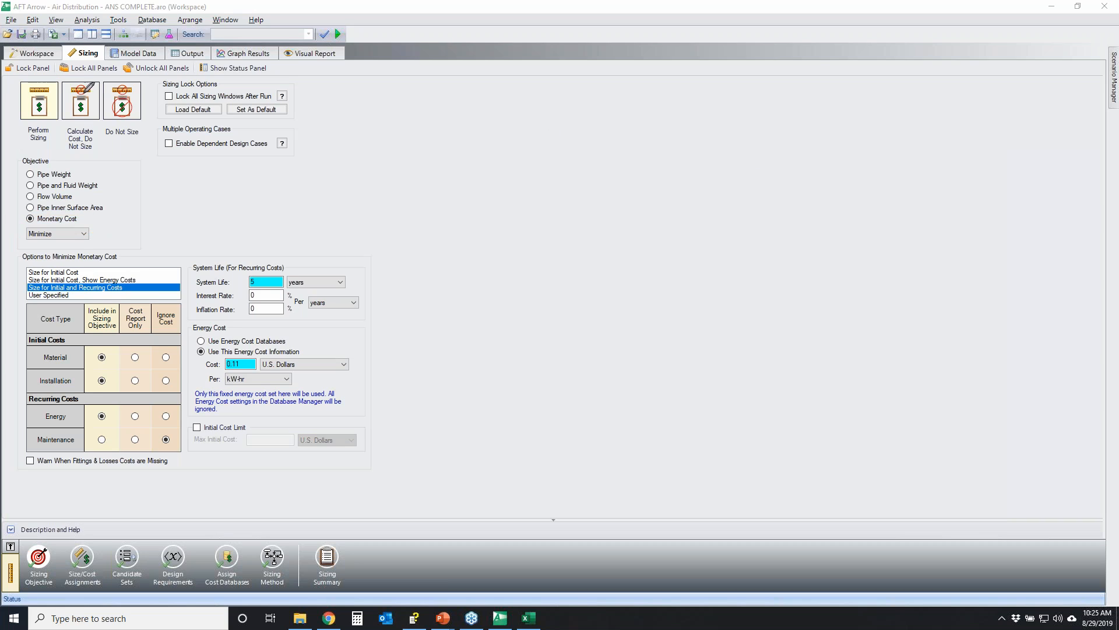
Step: Circle Calculate Cost, Do Not Size with the pen and select it as the sizing option
{"action": "mouse_move", "coordinate": [60, 75]}
{"action": "left_mouse_down"}
{"action": "mouse_move", "coordinate": [106, 131]}
{"action": "mouse_move", "coordinate": [98, 75]}
{"action": "mouse_move", "coordinate": [60, 75]}
{"action": "left_mouse_up"}
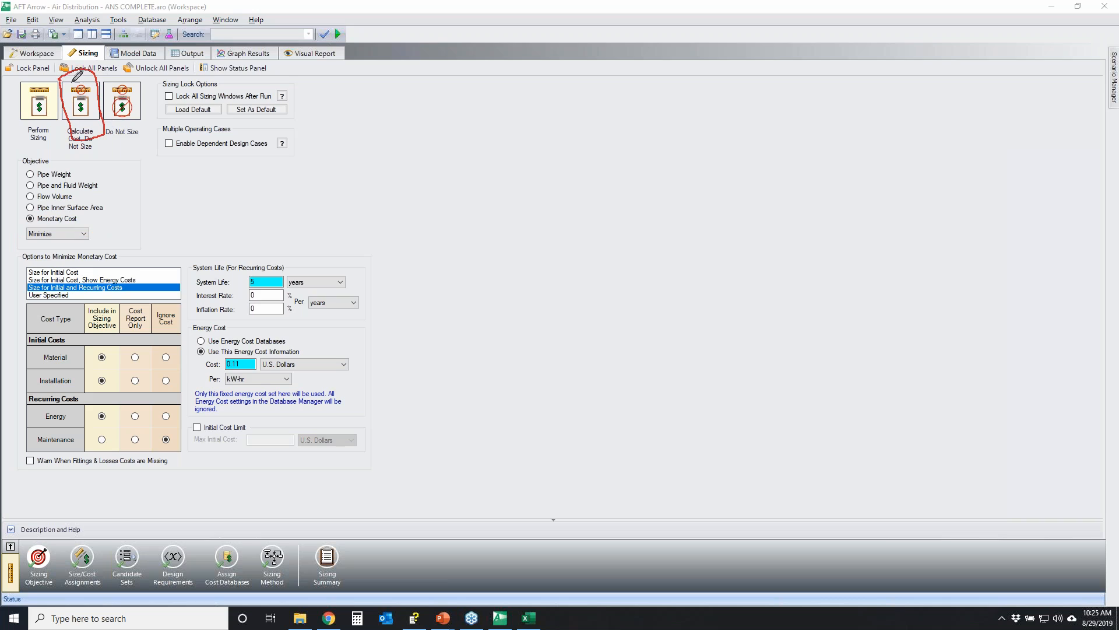
{"action": "key", "text": "e"}
{"action": "mouse_move", "coordinate": [58, 83]}
{"action": "left_mouse_down"}
{"action": "mouse_move", "coordinate": [67, 152]}
{"action": "mouse_move", "coordinate": [97, 152]}
{"action": "mouse_move", "coordinate": [105, 88]}
{"action": "mouse_move", "coordinate": [42, 83]}
{"action": "left_mouse_up"}
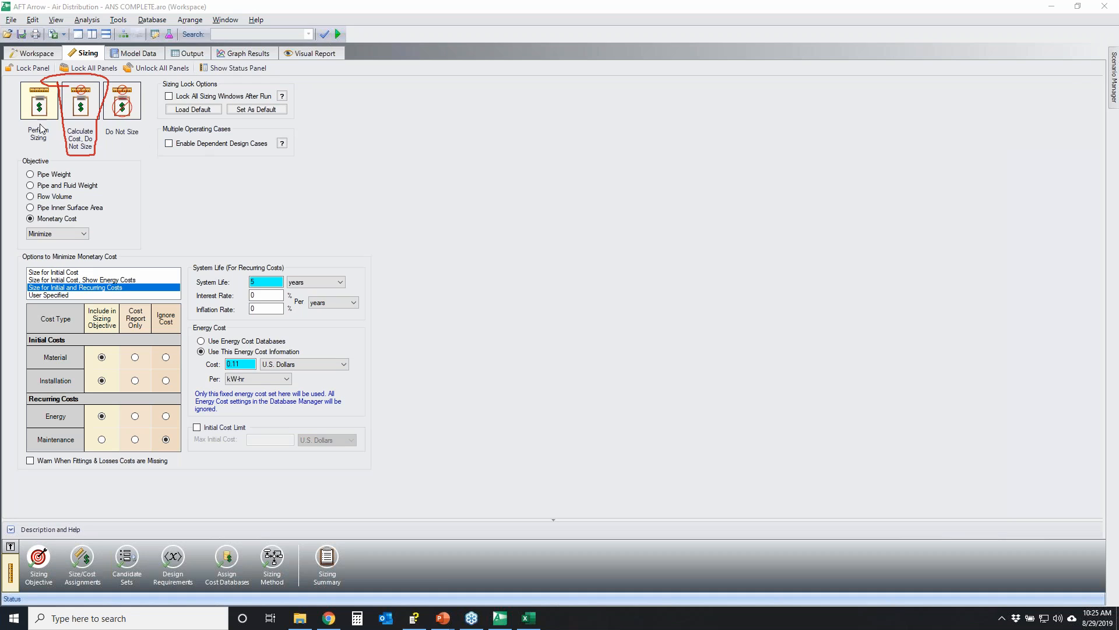
{"action": "left_click", "coordinate": [82, 105]}
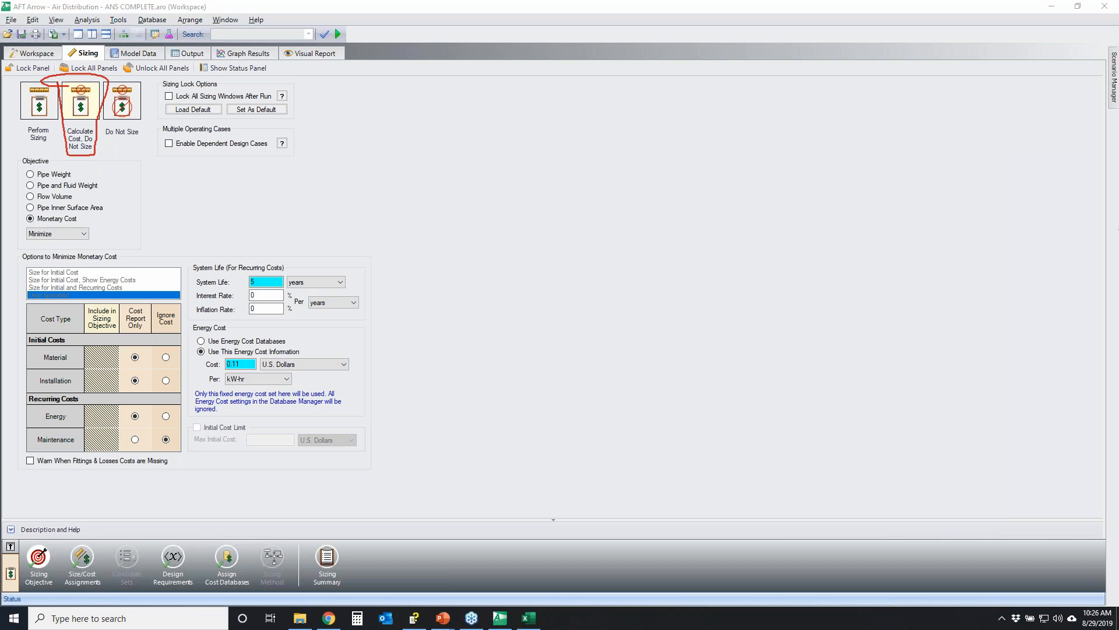
Step: Show the pipe network in the Workspace, circle it with the pen, clear the mark and return to the Sizing window
{"action": "left_click", "coordinate": [55, 51]}
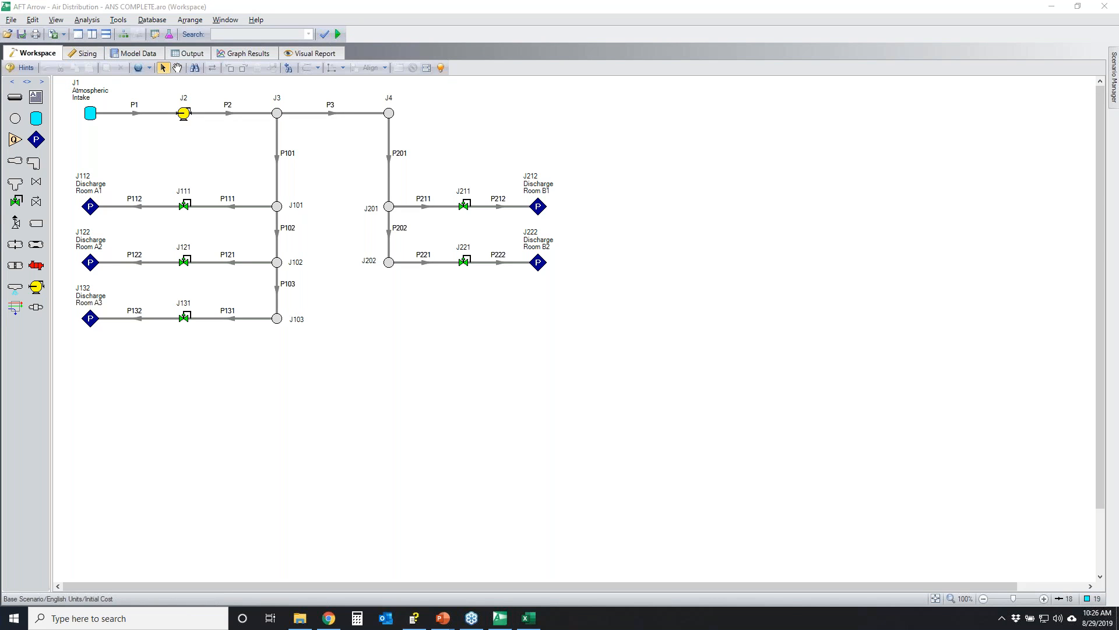
{"action": "mouse_move", "coordinate": [102, 88]}
{"action": "left_mouse_down"}
{"action": "mouse_move", "coordinate": [710, 165]}
{"action": "mouse_move", "coordinate": [10, 287]}
{"action": "mouse_move", "coordinate": [127, 105]}
{"action": "left_mouse_up"}
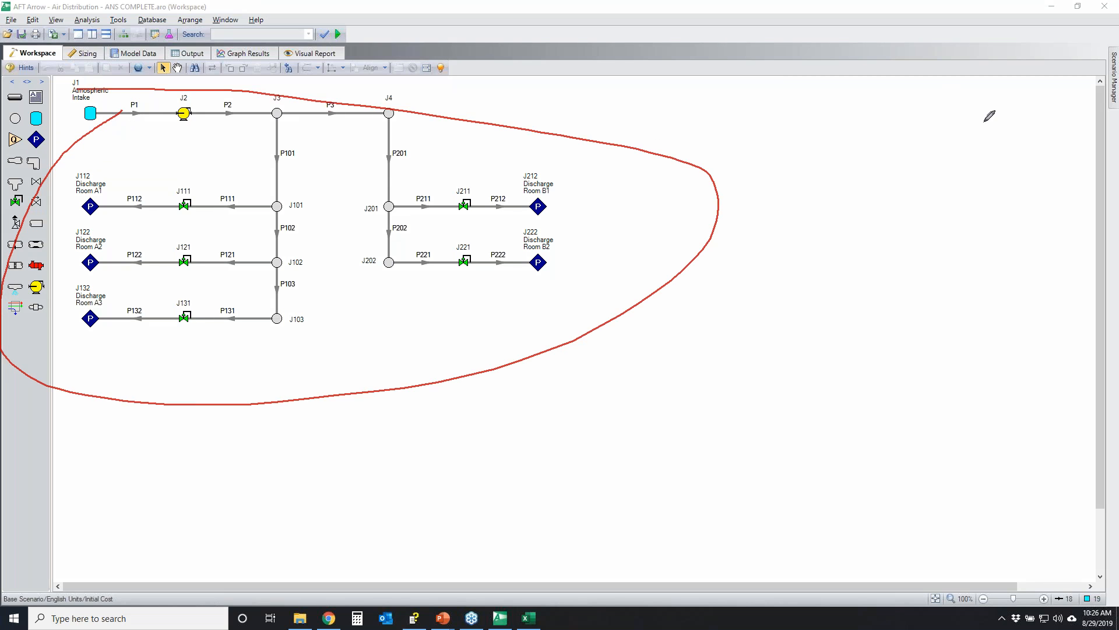
{"action": "key", "text": "Escape"}
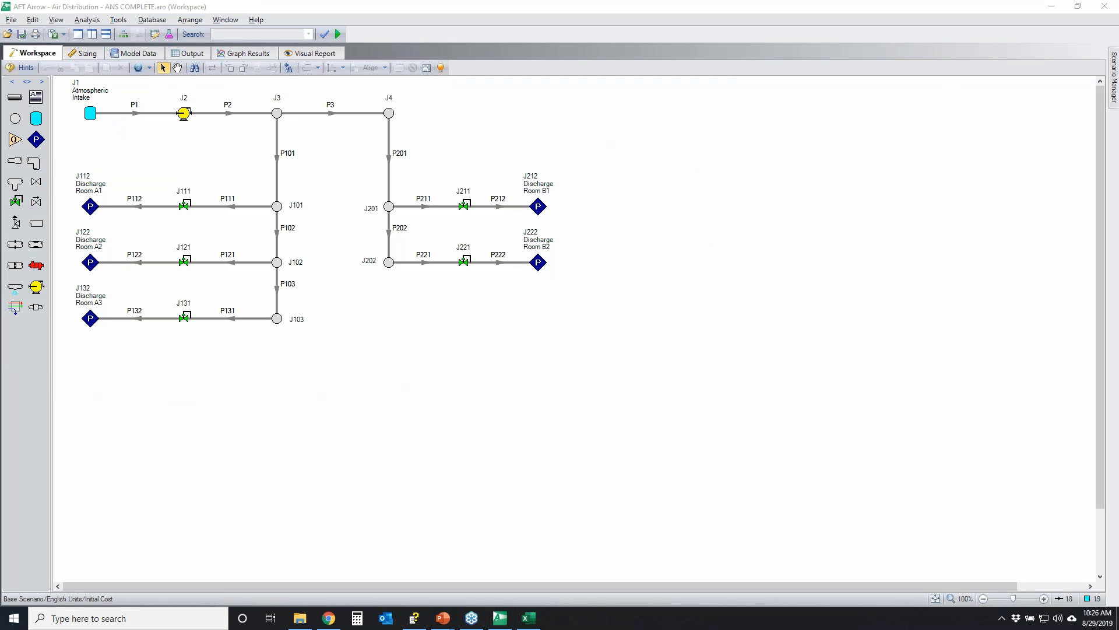
{"action": "left_click", "coordinate": [87, 55]}
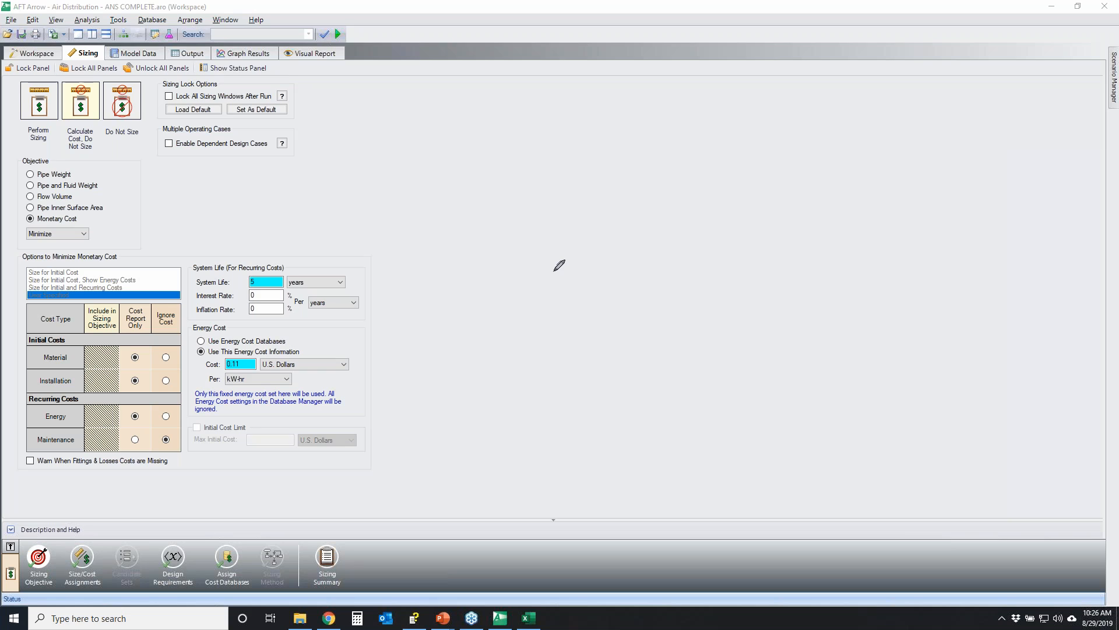
Step: Cross out Perform Sizing, circle Design Requirements and Calculate Cost, Do Not Size with the pen, and clear the marks
{"action": "left_click_drag", "start_coordinate": [55, 75], "coordinate": [24, 142]}
{"action": "left_click_drag", "start_coordinate": [18, 74], "coordinate": [56, 136]}
{"action": "mouse_move", "coordinate": [164, 553]}
{"action": "left_mouse_down"}
{"action": "mouse_move", "coordinate": [170, 541]}
{"action": "mouse_move", "coordinate": [204, 561]}
{"action": "mouse_move", "coordinate": [175, 539]}
{"action": "mouse_move", "coordinate": [151, 559]}
{"action": "mouse_move", "coordinate": [195, 575]}
{"action": "mouse_move", "coordinate": [165, 542]}
{"action": "left_mouse_up"}
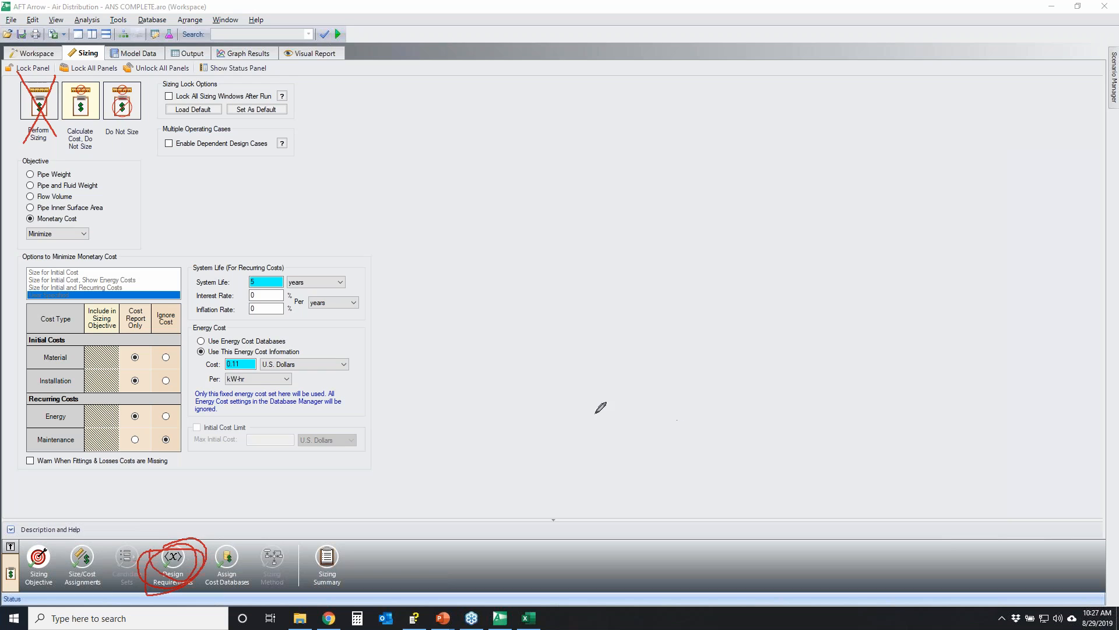
{"action": "mouse_move", "coordinate": [63, 83]}
{"action": "left_mouse_down"}
{"action": "mouse_move", "coordinate": [63, 134]}
{"action": "mouse_move", "coordinate": [96, 159]}
{"action": "mouse_move", "coordinate": [103, 96]}
{"action": "mouse_move", "coordinate": [78, 85]}
{"action": "left_mouse_up"}
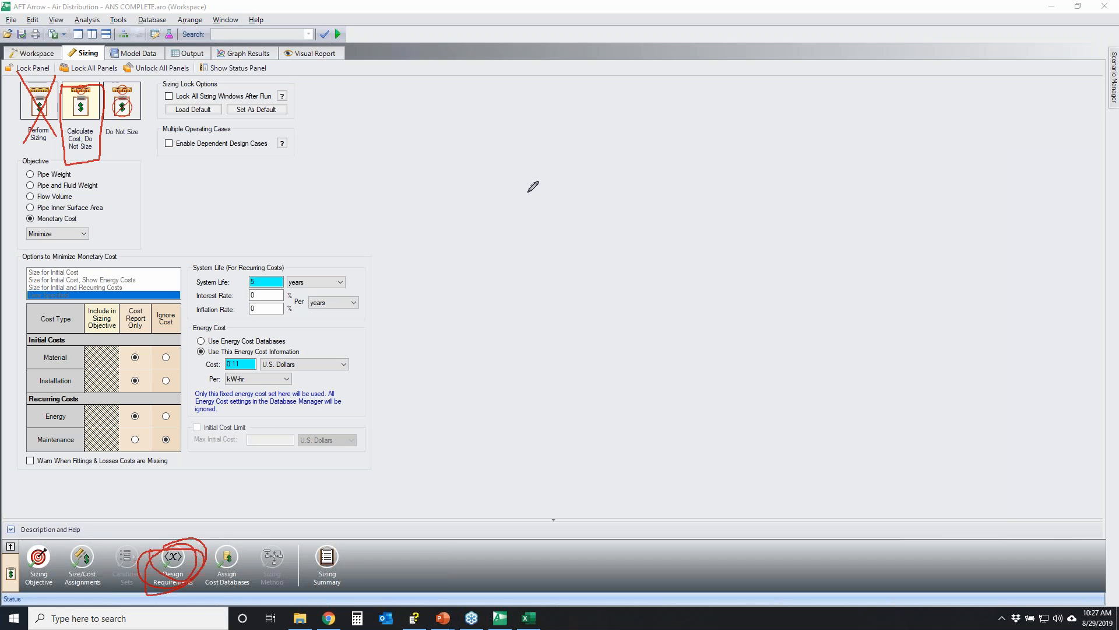
{"action": "left_click", "coordinate": [889, 251]}
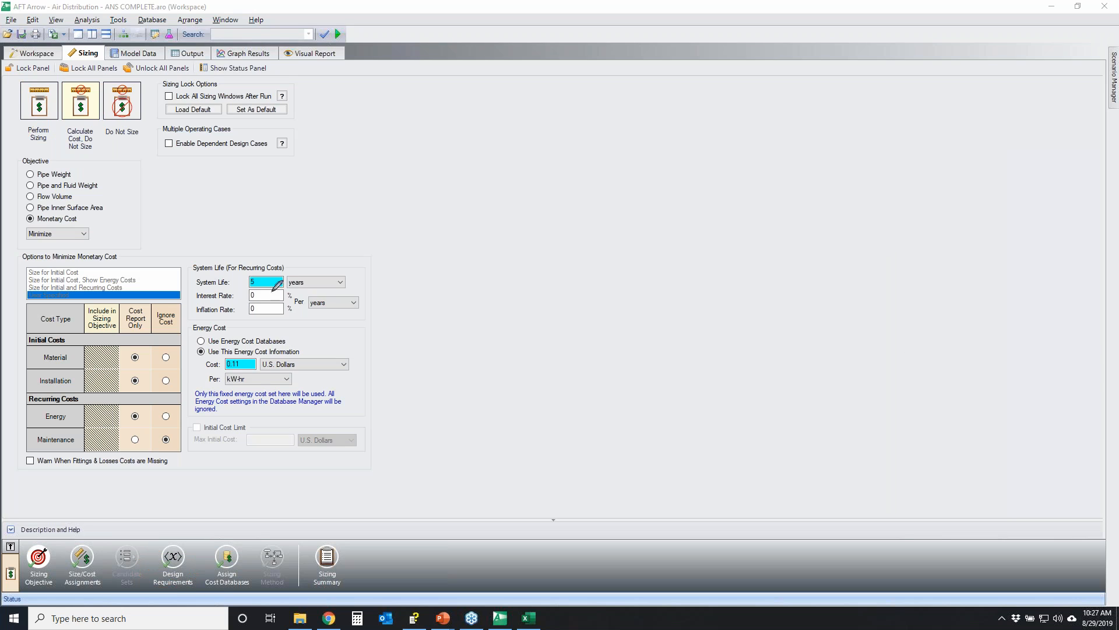
Step: Select Do Not Size, cross out the empty objective area and the sizing sections with the pen, and clear the marks
{"action": "mouse_move", "coordinate": [117, 87]}
{"action": "left_mouse_down"}
{"action": "mouse_move", "coordinate": [166, 117]}
{"action": "mouse_move", "coordinate": [131, 80]}
{"action": "left_mouse_up"}
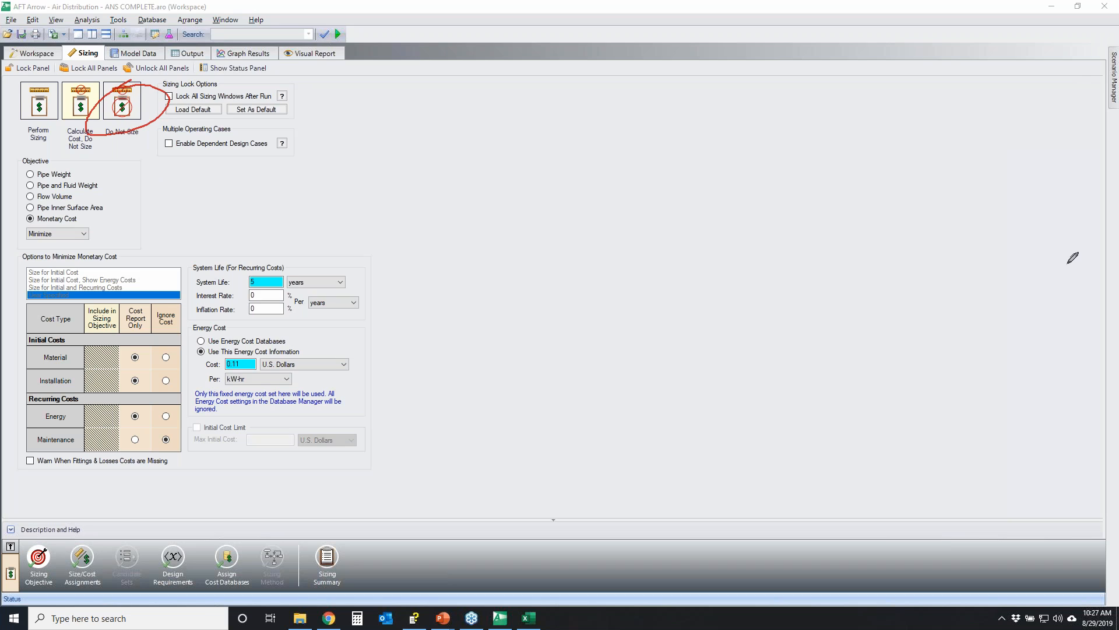
{"action": "left_click", "coordinate": [122, 104]}
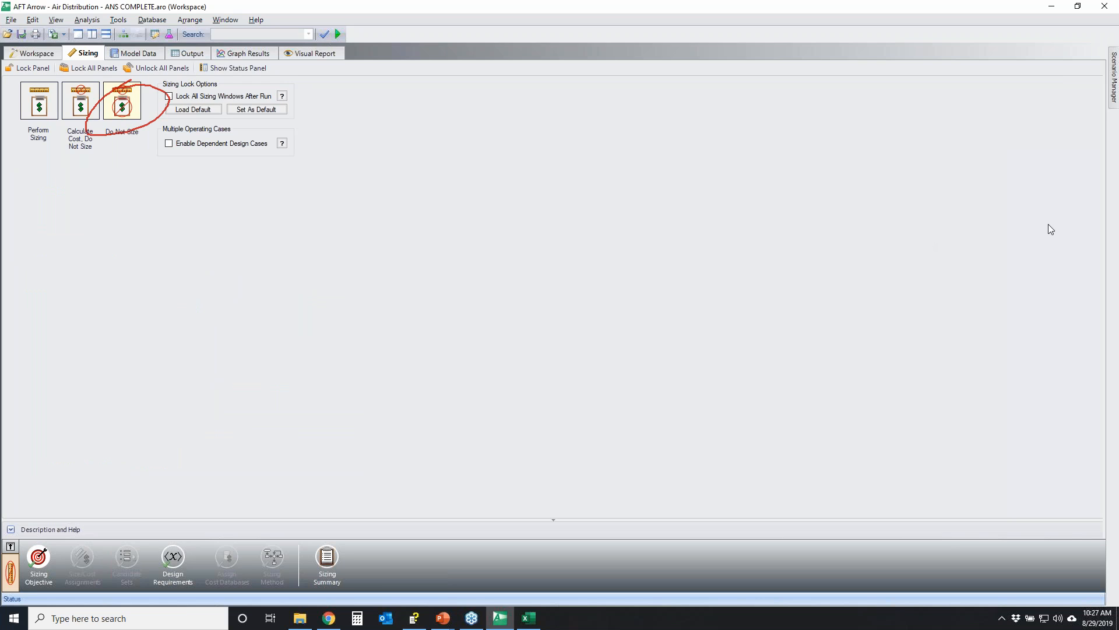
{"action": "left_click_drag", "start_coordinate": [543, 166], "coordinate": [111, 400]}
{"action": "left_click_drag", "start_coordinate": [121, 228], "coordinate": [551, 436]}
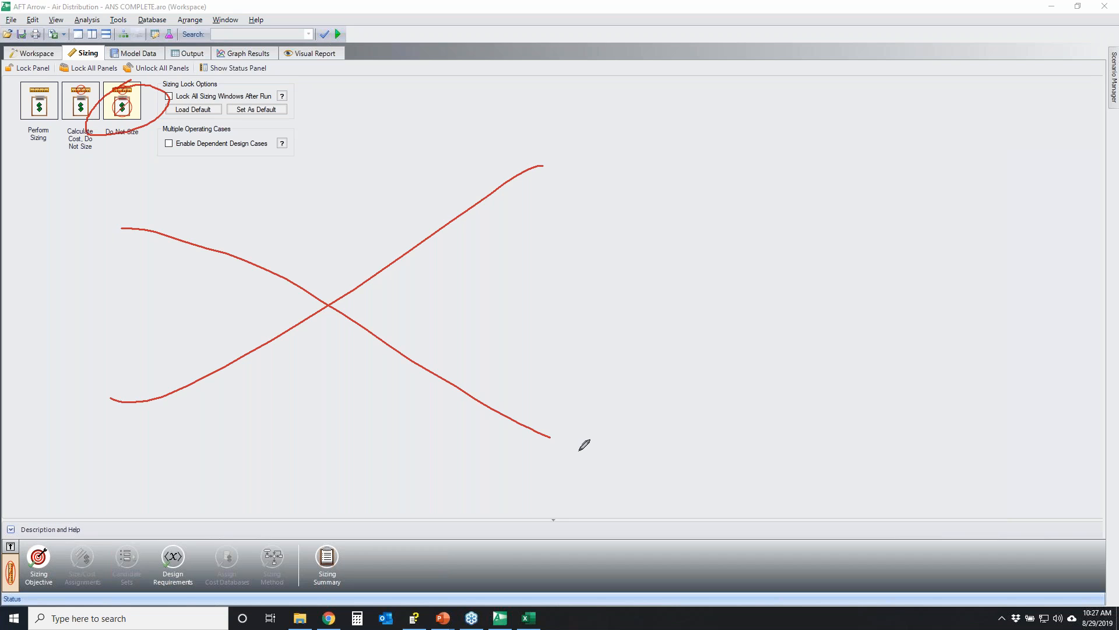
{"action": "left_click_drag", "start_coordinate": [36, 528], "coordinate": [350, 582]}
{"action": "left_click_drag", "start_coordinate": [359, 537], "coordinate": [24, 623]}
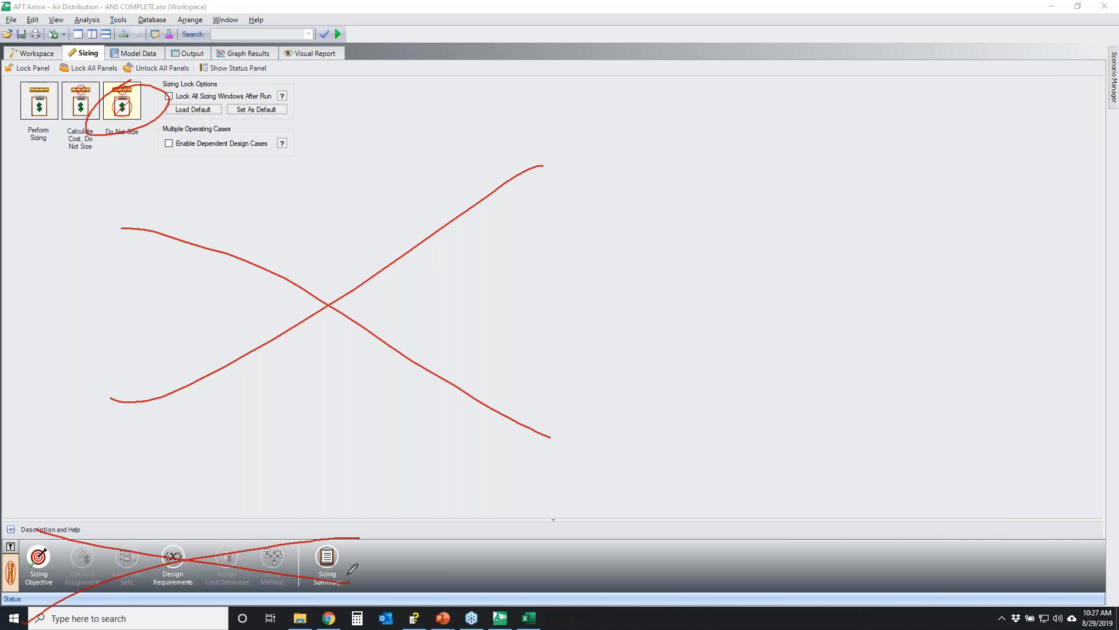
{"action": "left_click_drag", "start_coordinate": [132, 76], "coordinate": [108, 115]}
{"action": "key", "text": "Escape"}
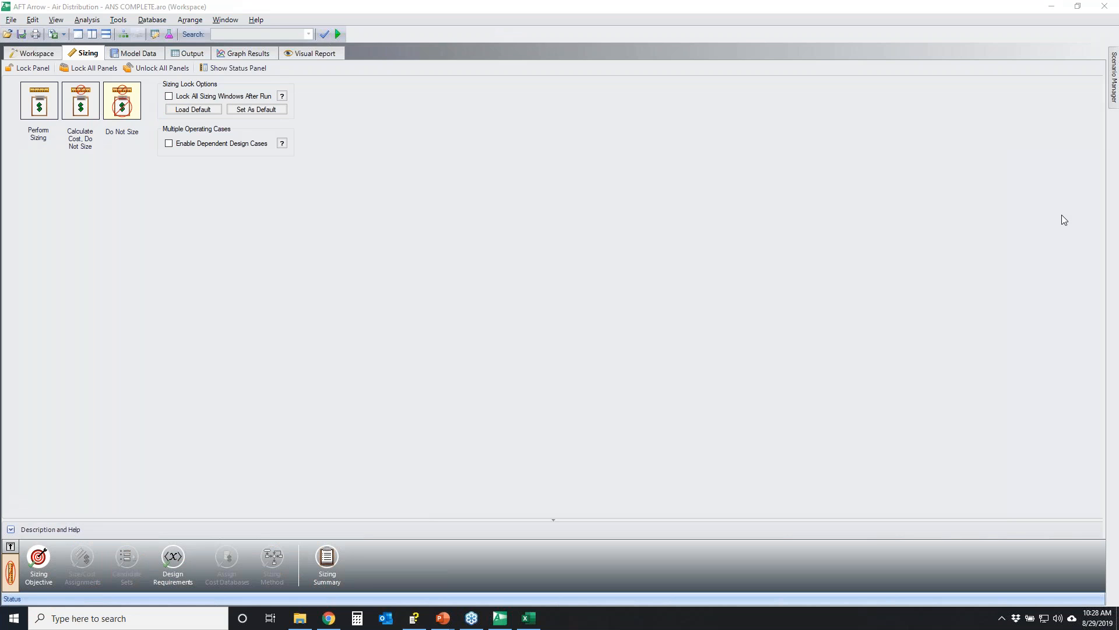
{"action": "mouse_move", "coordinate": [72, 70]}
{"action": "left_mouse_down"}
{"action": "mouse_move", "coordinate": [98, 125]}
{"action": "mouse_move", "coordinate": [101, 73]}
{"action": "mouse_move", "coordinate": [73, 71]}
{"action": "left_mouse_up"}
{"action": "key", "text": "Escape"}
Step: In the AFT Arrow 7 Examples help, expand Walk-Through Examples, circle the two Cost Calculation examples with the pen, and close the help
{"action": "left_click_drag", "start_coordinate": [1118, 128], "coordinate": [664, 0]}
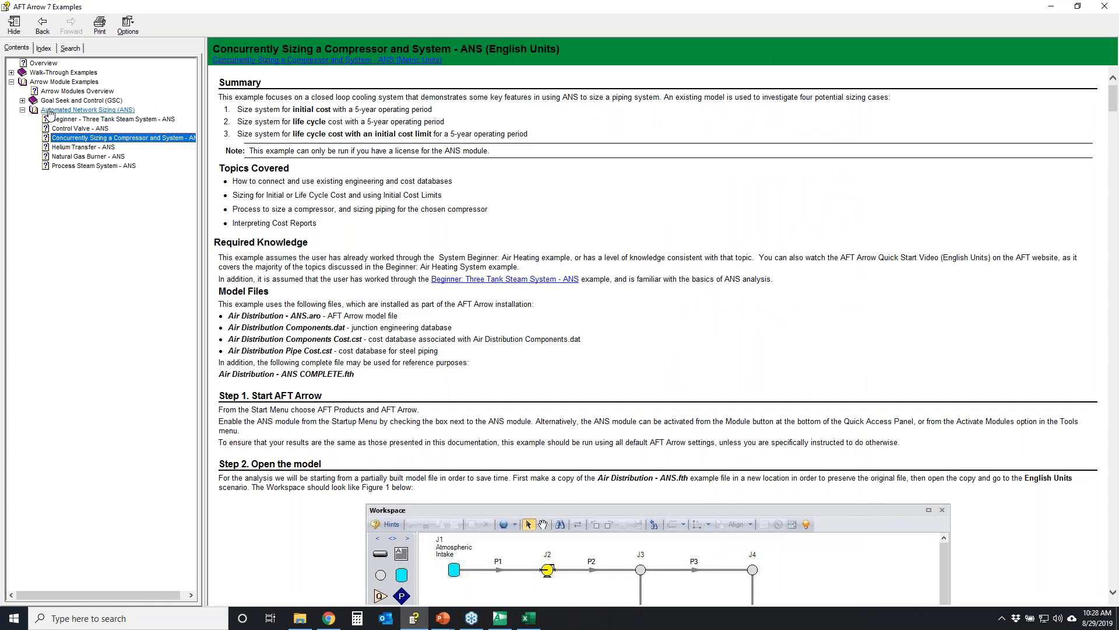
{"action": "left_click", "coordinate": [11, 72]}
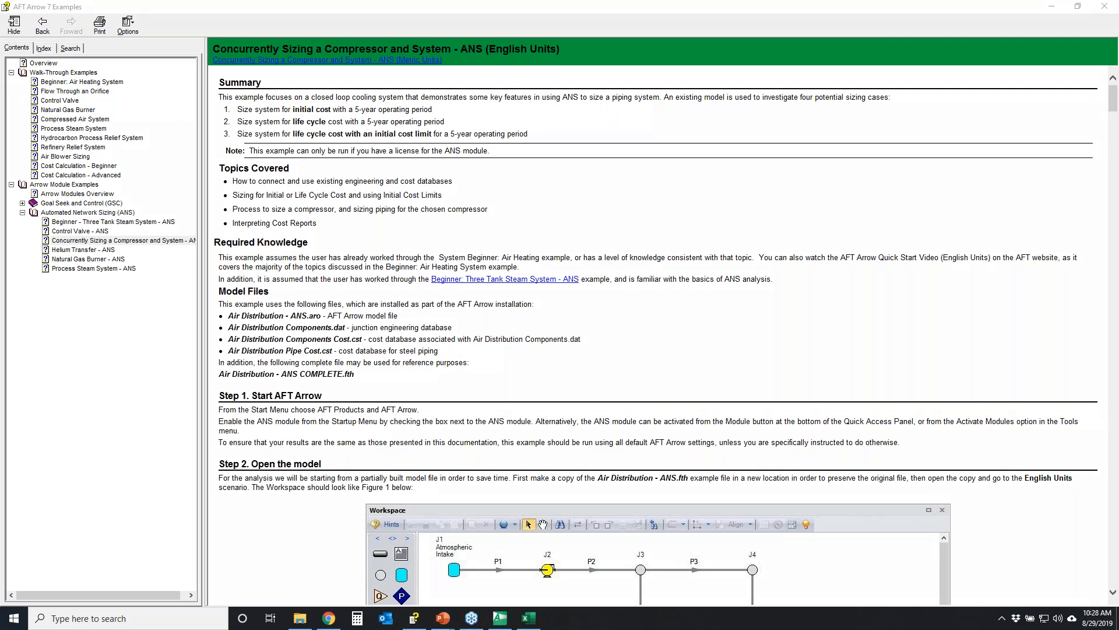
{"action": "left_click_drag", "start_coordinate": [16, 164], "coordinate": [93, 152]}
{"action": "mouse_move", "coordinate": [27, 158]}
{"action": "left_mouse_down"}
{"action": "mouse_move", "coordinate": [125, 155]}
{"action": "mouse_move", "coordinate": [131, 175]}
{"action": "mouse_move", "coordinate": [29, 179]}
{"action": "mouse_move", "coordinate": [27, 159]}
{"action": "left_mouse_up"}
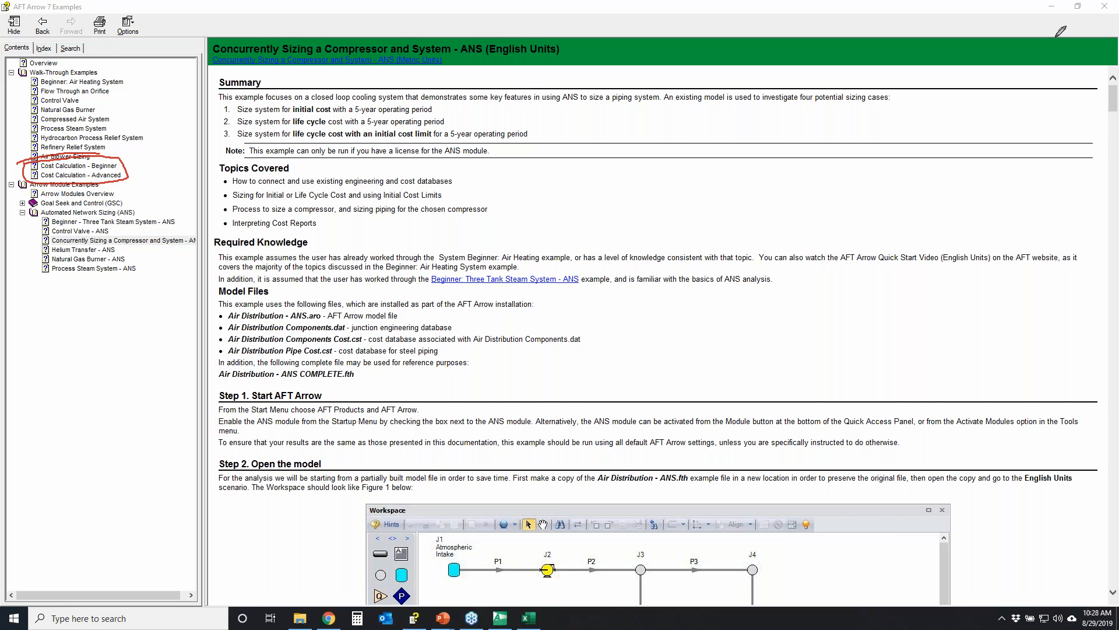
{"action": "key", "text": "Escape"}
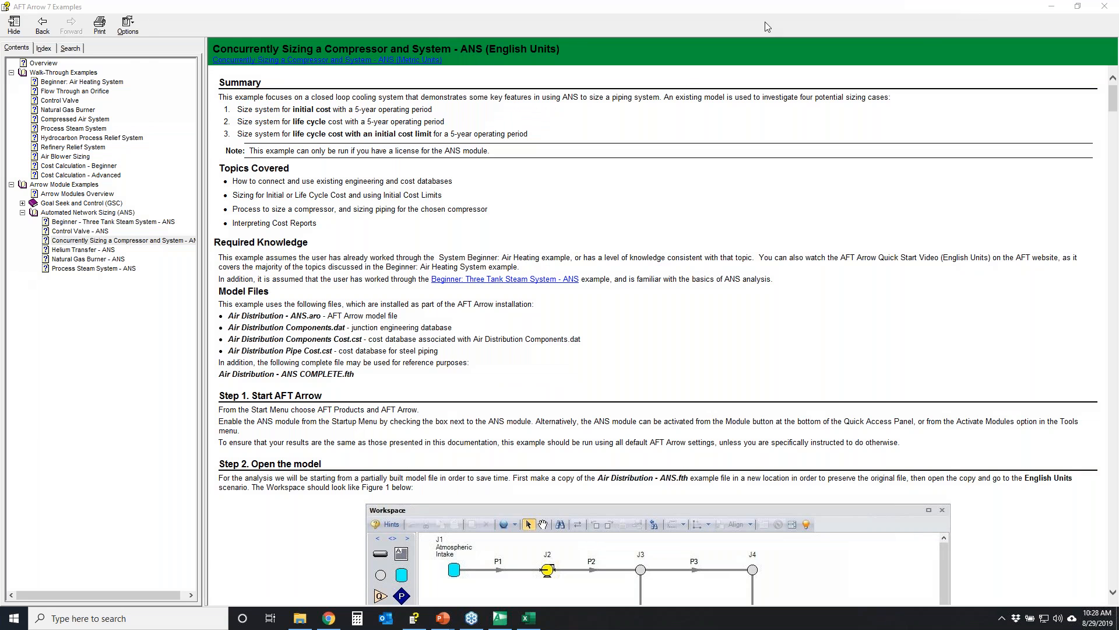
{"action": "left_click", "coordinate": [1108, 7]}
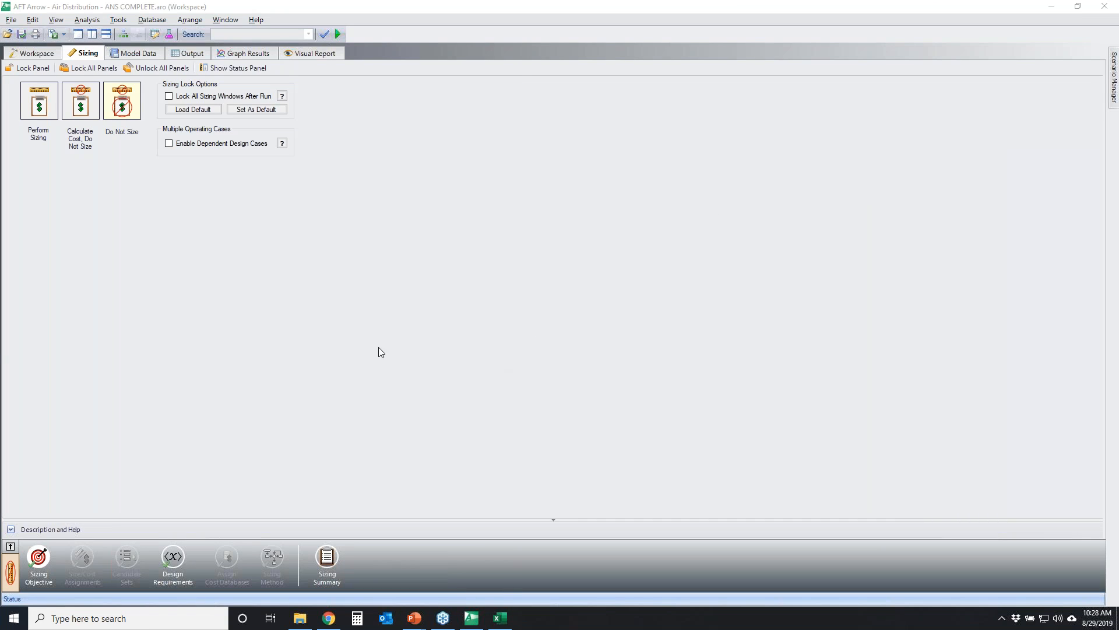
Step: Set the sizing option to Perform Sizing with Size for Initial Cost, Show Energy Costs
{"action": "left_click", "coordinate": [47, 96]}
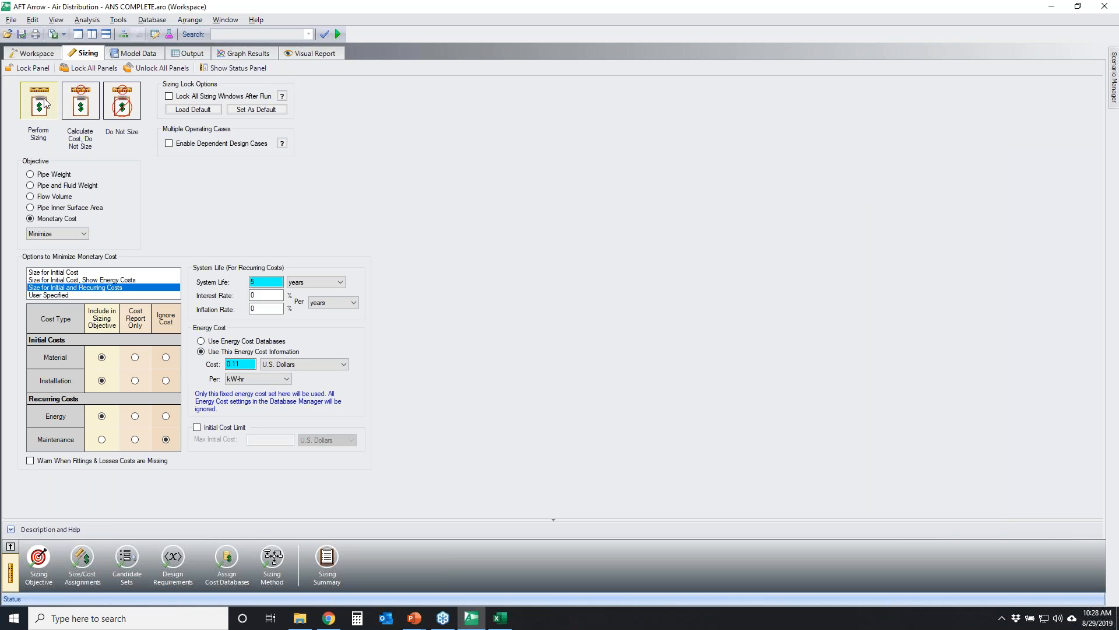
{"action": "left_click", "coordinate": [77, 280]}
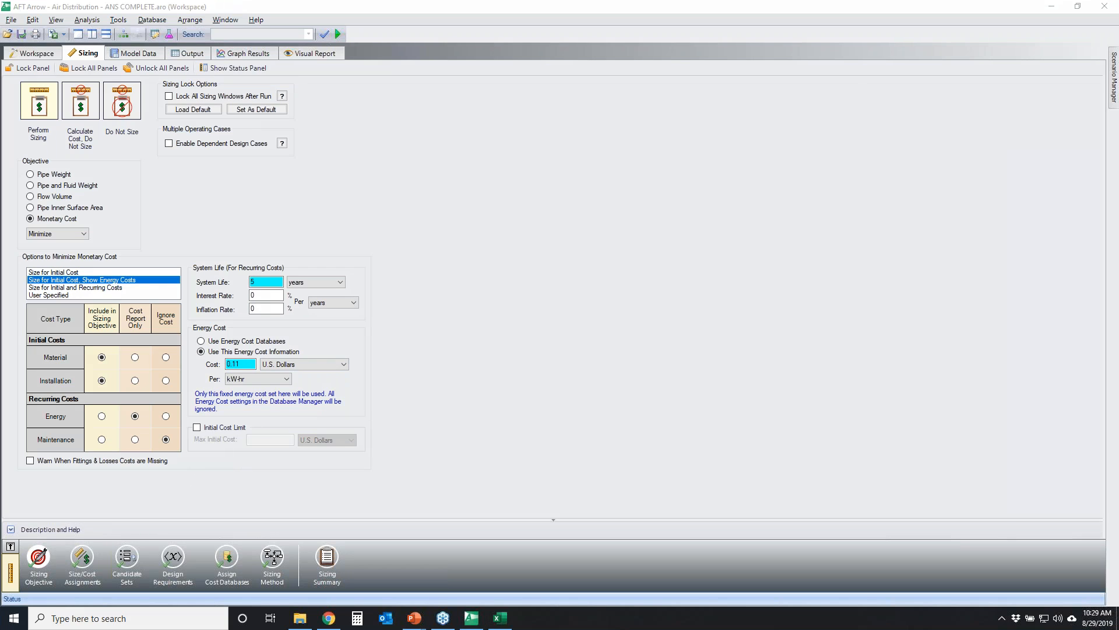
Step: Mark the Sizing Objective section with the pen, clear the marks, and open the Size/Cost Assignments section
{"action": "mouse_move", "coordinate": [21, 563]}
{"action": "left_mouse_down"}
{"action": "mouse_move", "coordinate": [51, 558]}
{"action": "mouse_move", "coordinate": [14, 565]}
{"action": "mouse_move", "coordinate": [27, 562]}
{"action": "left_mouse_up"}
{"action": "mouse_move", "coordinate": [38, 518]}
{"action": "left_mouse_down"}
{"action": "mouse_move", "coordinate": [70, 497]}
{"action": "mouse_move", "coordinate": [96, 453]}
{"action": "left_mouse_up"}
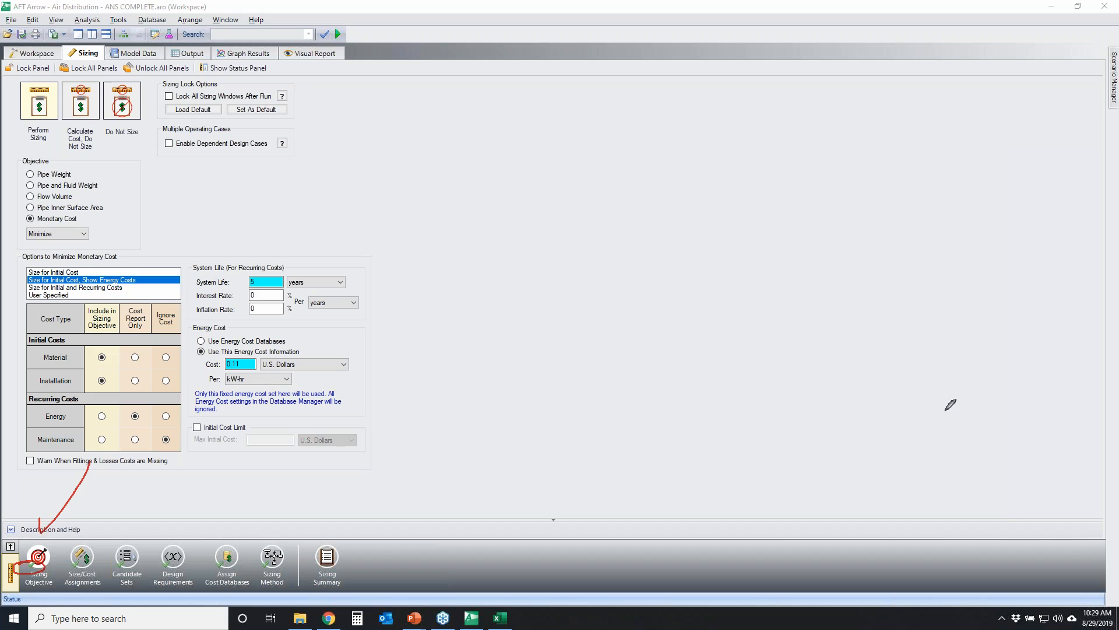
{"action": "key", "text": "Escape"}
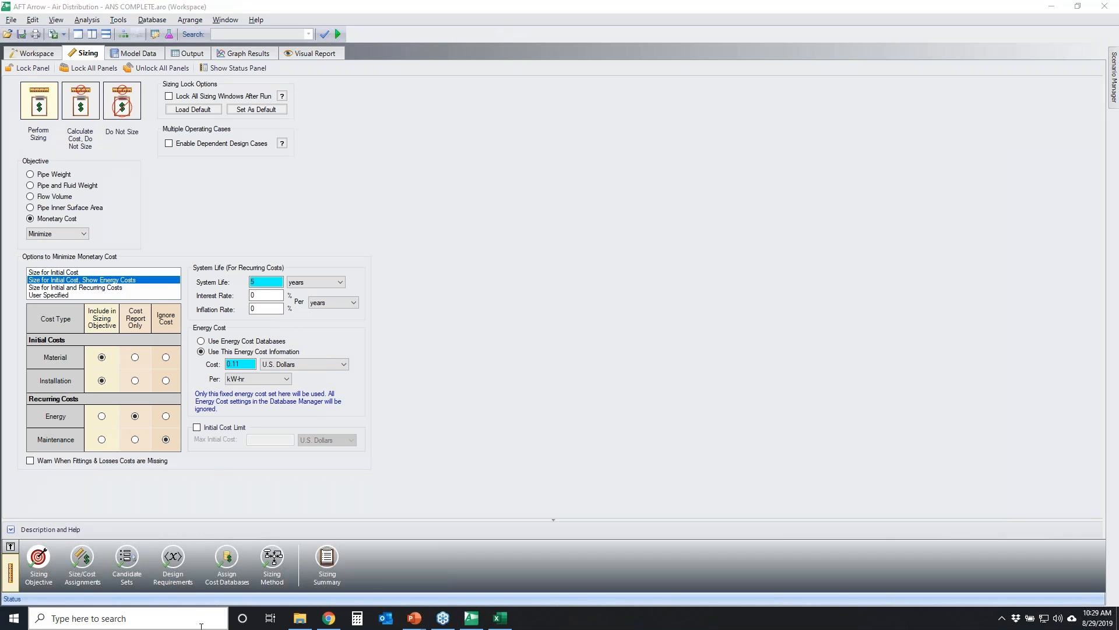
{"action": "left_click", "coordinate": [83, 557]}
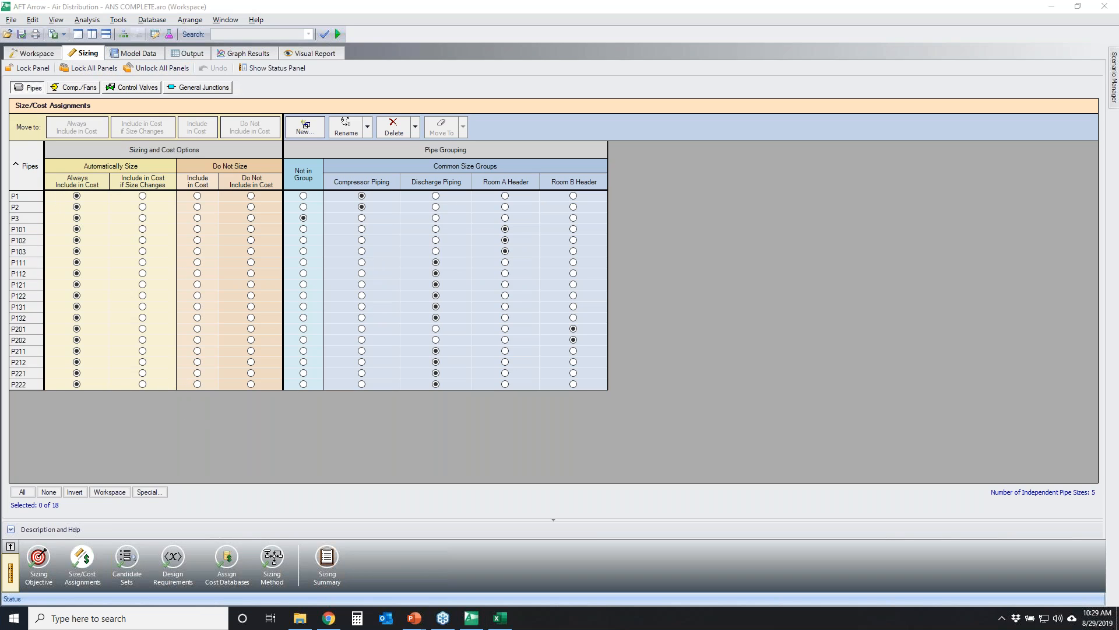
Step: Circle the Pipes category and the whole pipe assignment table with the pen, and clear the marks
{"action": "mouse_move", "coordinate": [5, 82]}
{"action": "left_mouse_down"}
{"action": "mouse_move", "coordinate": [56, 76]}
{"action": "mouse_move", "coordinate": [6, 95]}
{"action": "mouse_move", "coordinate": [19, 80]}
{"action": "left_mouse_up"}
{"action": "mouse_move", "coordinate": [2, 194]}
{"action": "left_mouse_down"}
{"action": "mouse_move", "coordinate": [231, 171]}
{"action": "mouse_move", "coordinate": [574, 168]}
{"action": "mouse_move", "coordinate": [559, 369]}
{"action": "mouse_move", "coordinate": [103, 397]}
{"action": "mouse_move", "coordinate": [5, 224]}
{"action": "mouse_move", "coordinate": [7, 186]}
{"action": "left_mouse_up"}
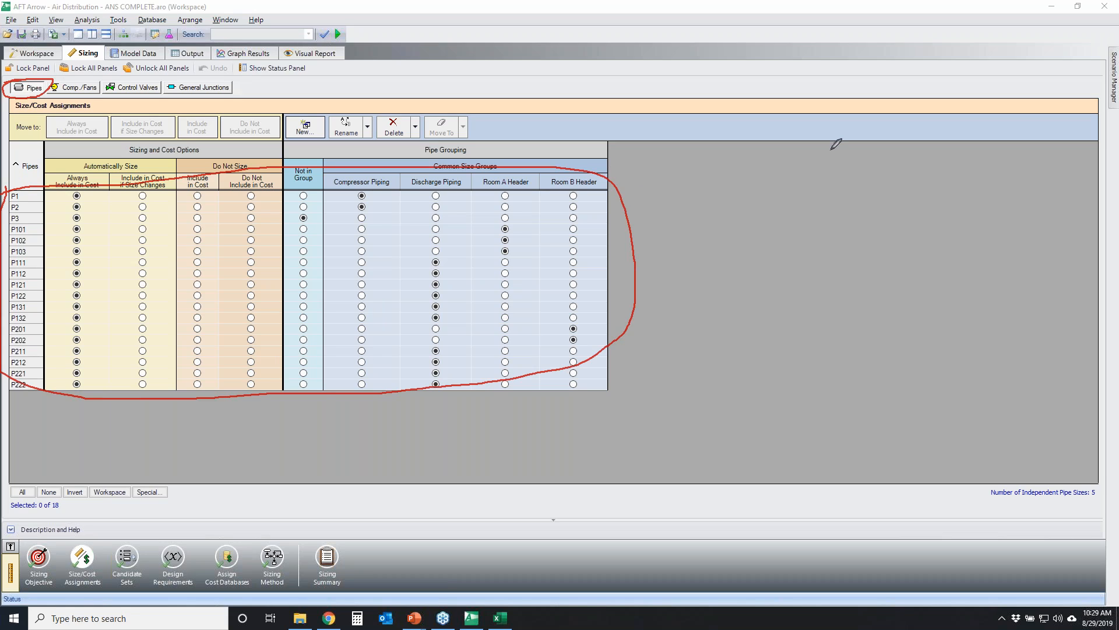
{"action": "key", "text": "Escape"}
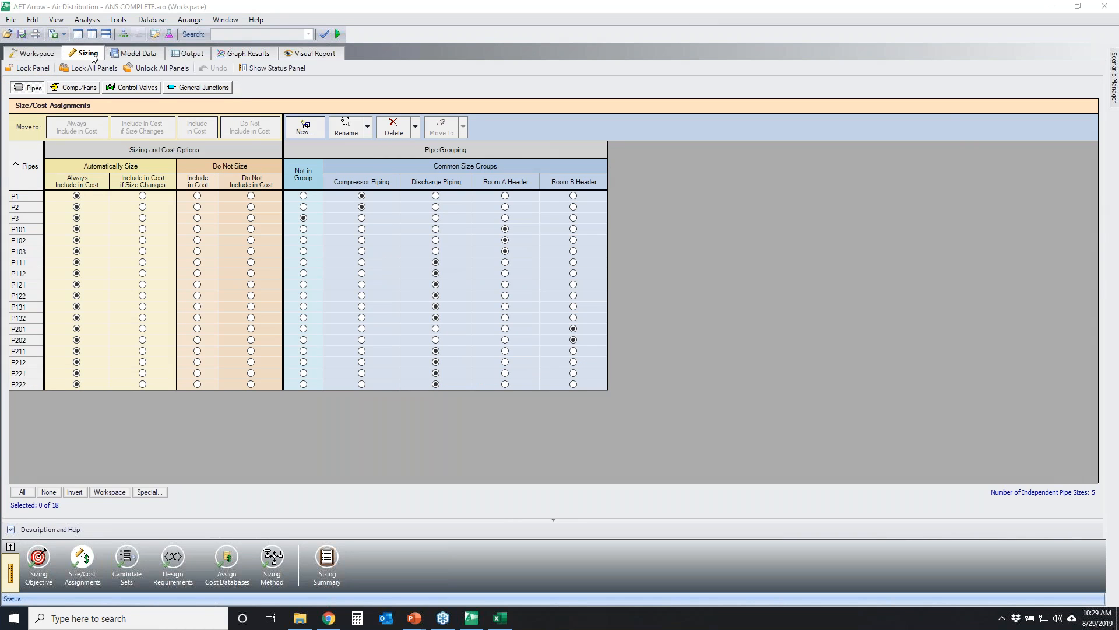
Step: Undock the Sizing window, dock it beside the Workspace, and fit the whole pipe network in the Workspace view
{"action": "left_click_drag", "start_coordinate": [92, 56], "coordinate": [599, 171]}
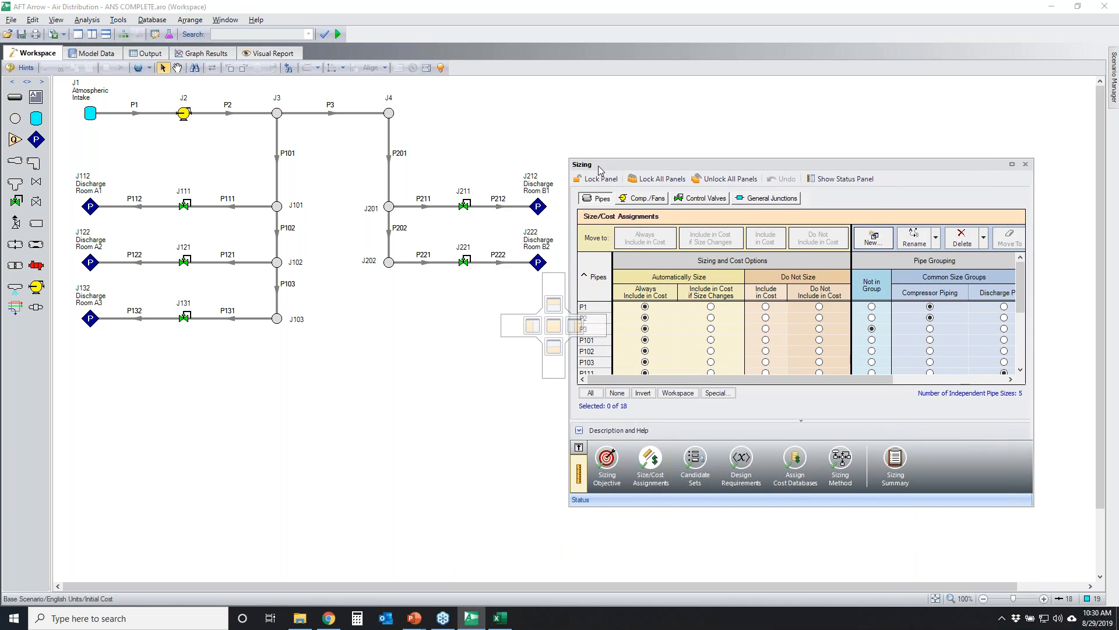
{"action": "left_click_drag", "start_coordinate": [599, 165], "coordinate": [582, 337]}
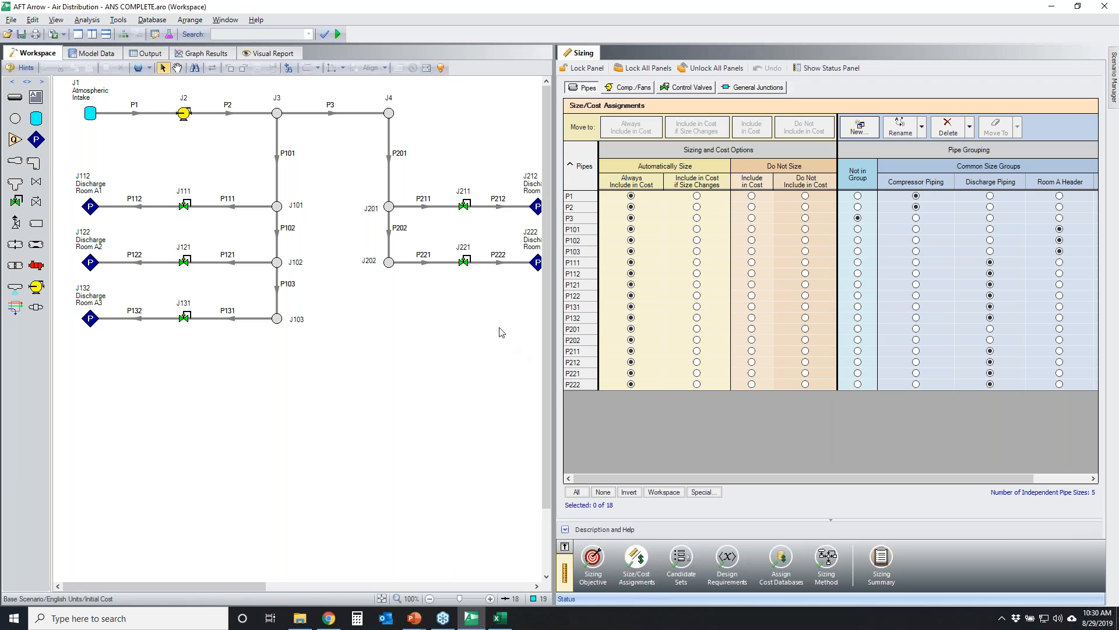
{"action": "left_click", "coordinate": [384, 599]}
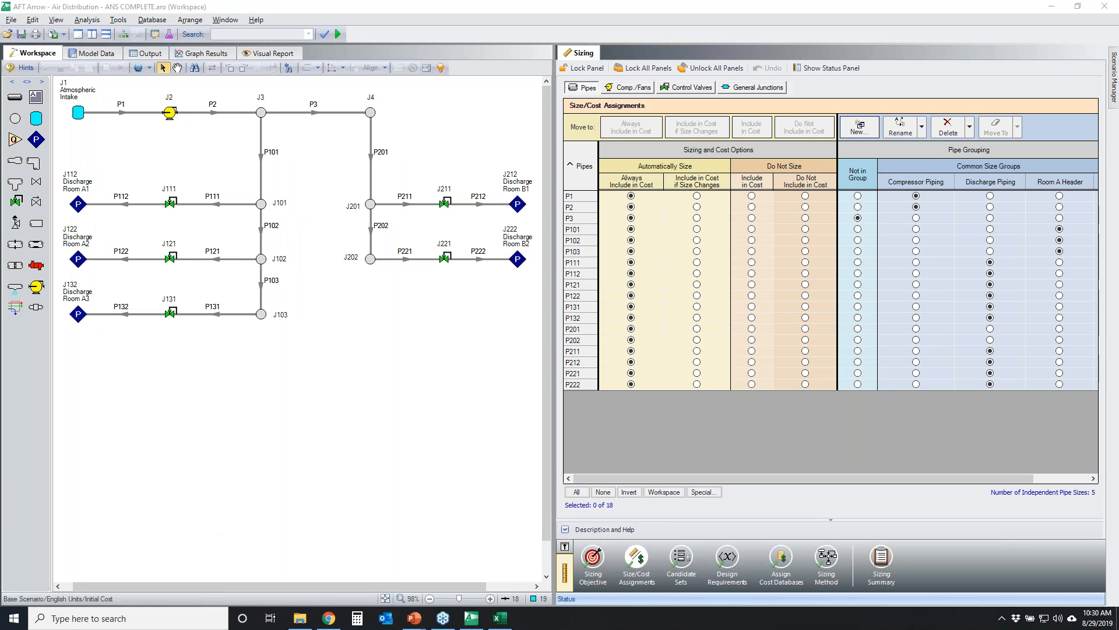
Step: Mark the Pipe Grouping area, the pipe list and the Automatically Size and Do Not Size headings with the pen, and clear the marks
{"action": "mouse_move", "coordinate": [933, 147]}
{"action": "left_mouse_down"}
{"action": "mouse_move", "coordinate": [921, 211]}
{"action": "mouse_move", "coordinate": [962, 147]}
{"action": "left_mouse_up"}
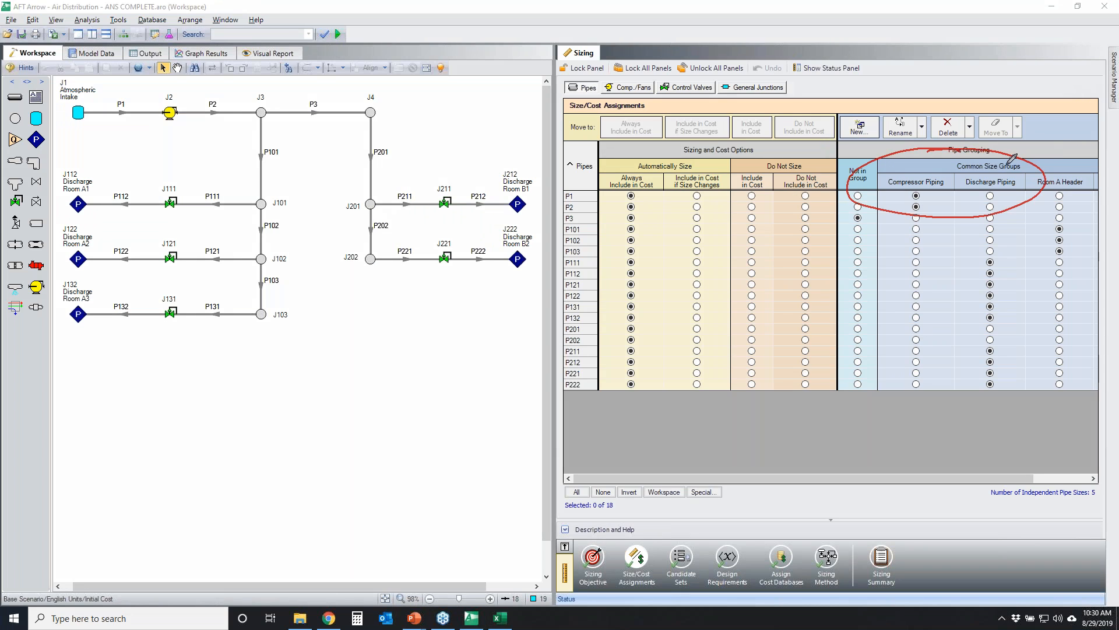
{"action": "key", "text": "e"}
{"action": "mouse_move", "coordinate": [603, 148]}
{"action": "left_mouse_down"}
{"action": "mouse_move", "coordinate": [823, 142]}
{"action": "mouse_move", "coordinate": [816, 185]}
{"action": "mouse_move", "coordinate": [676, 185]}
{"action": "mouse_move", "coordinate": [597, 158]}
{"action": "mouse_move", "coordinate": [622, 140]}
{"action": "left_mouse_up"}
{"action": "mouse_move", "coordinate": [590, 193]}
{"action": "left_mouse_down"}
{"action": "mouse_move", "coordinate": [581, 198]}
{"action": "mouse_move", "coordinate": [585, 394]}
{"action": "mouse_move", "coordinate": [599, 192]}
{"action": "left_mouse_up"}
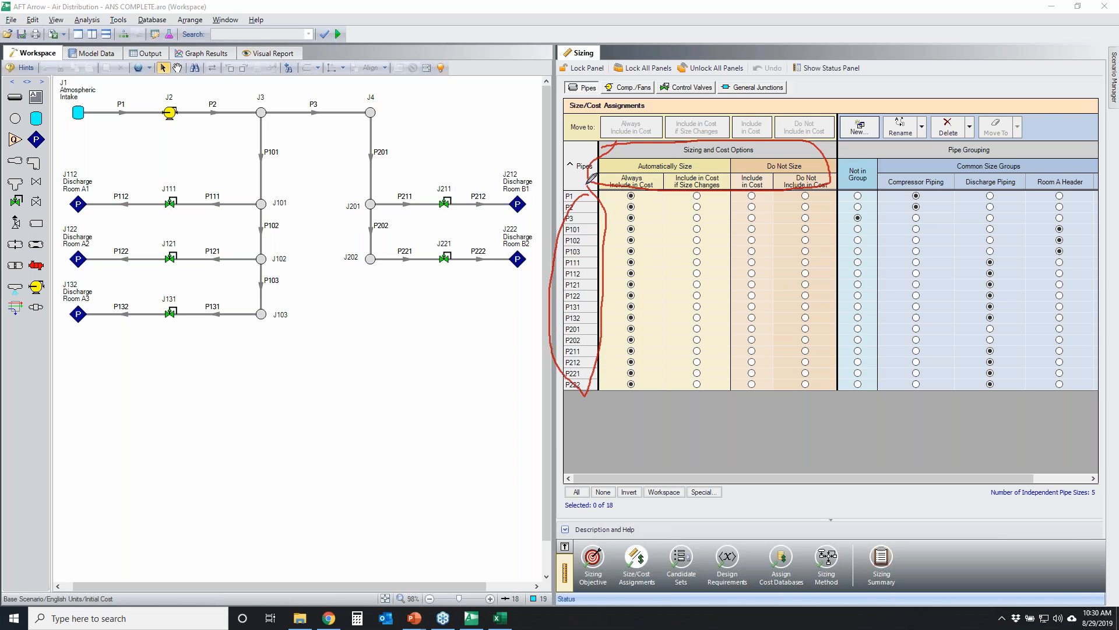
{"action": "mouse_move", "coordinate": [704, 163]}
{"action": "left_mouse_down"}
{"action": "mouse_move", "coordinate": [638, 164]}
{"action": "mouse_move", "coordinate": [803, 150]}
{"action": "left_mouse_up"}
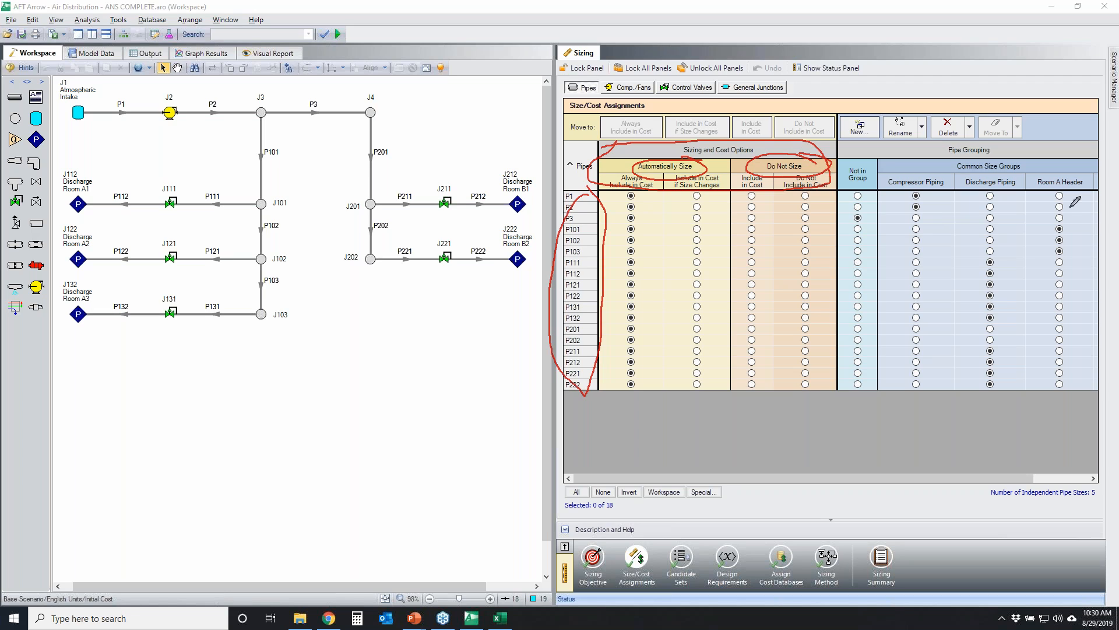
{"action": "key", "text": "Escape"}
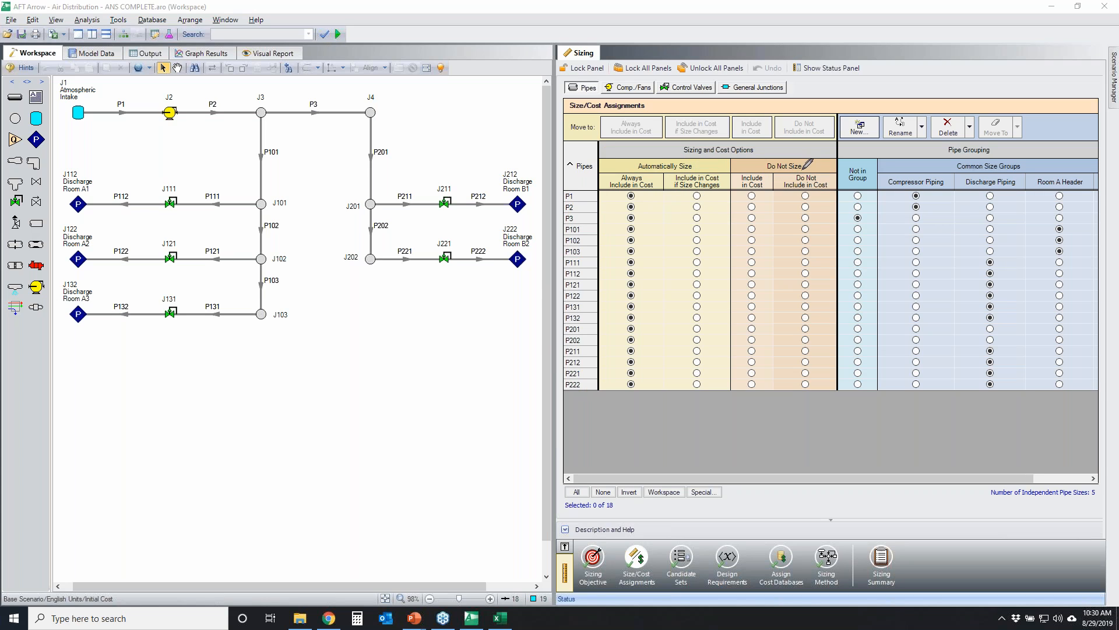
Step: Assign all pipes to Do Not Include in Cost under Do Not Size, briefly trying Include in Cost if Size Changes on P212
{"action": "mouse_move", "coordinate": [811, 161]}
{"action": "left_mouse_down"}
{"action": "mouse_move", "coordinate": [758, 173]}
{"action": "mouse_move", "coordinate": [818, 169]}
{"action": "left_mouse_up"}
{"action": "right_click", "coordinate": [1044, 200]}
{"action": "left_click", "coordinate": [576, 491]}
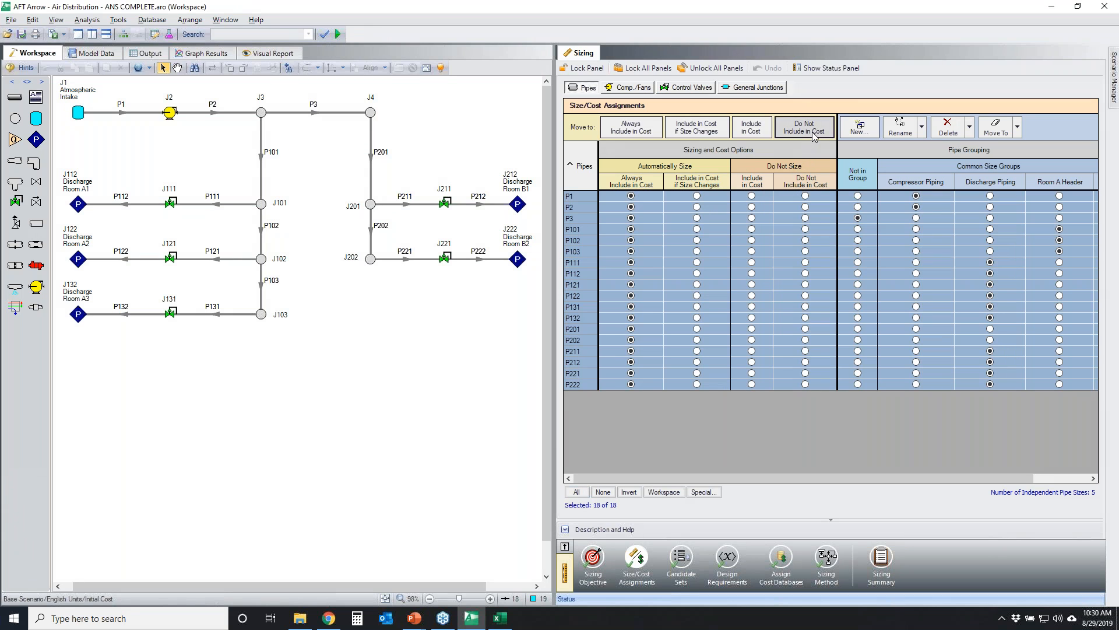
{"action": "left_click", "coordinate": [805, 127]}
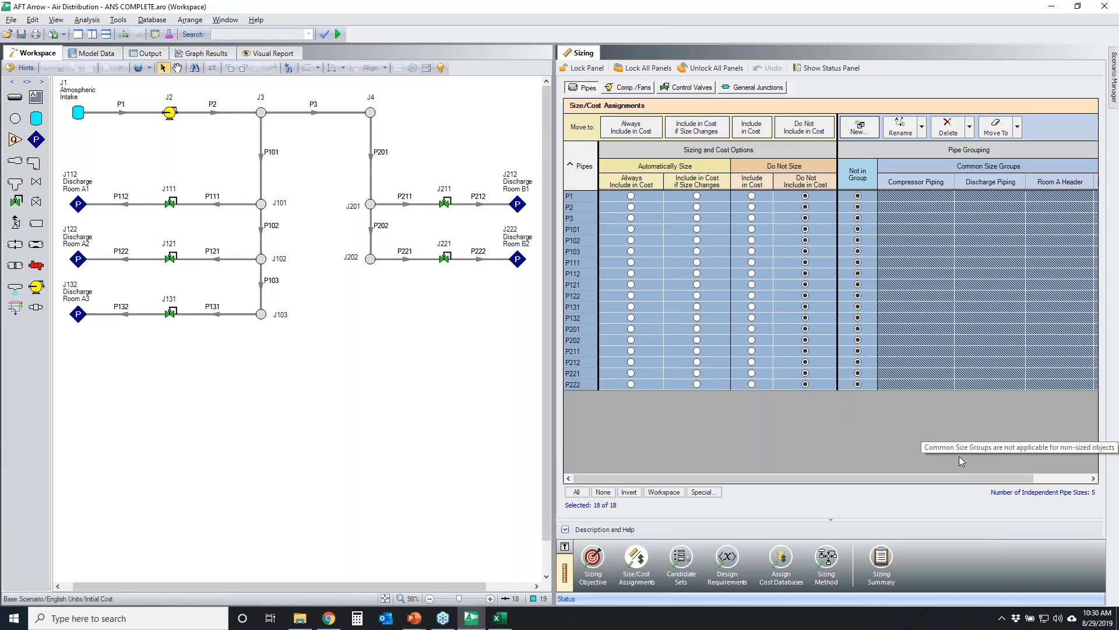
{"action": "left_click", "coordinate": [726, 362]}
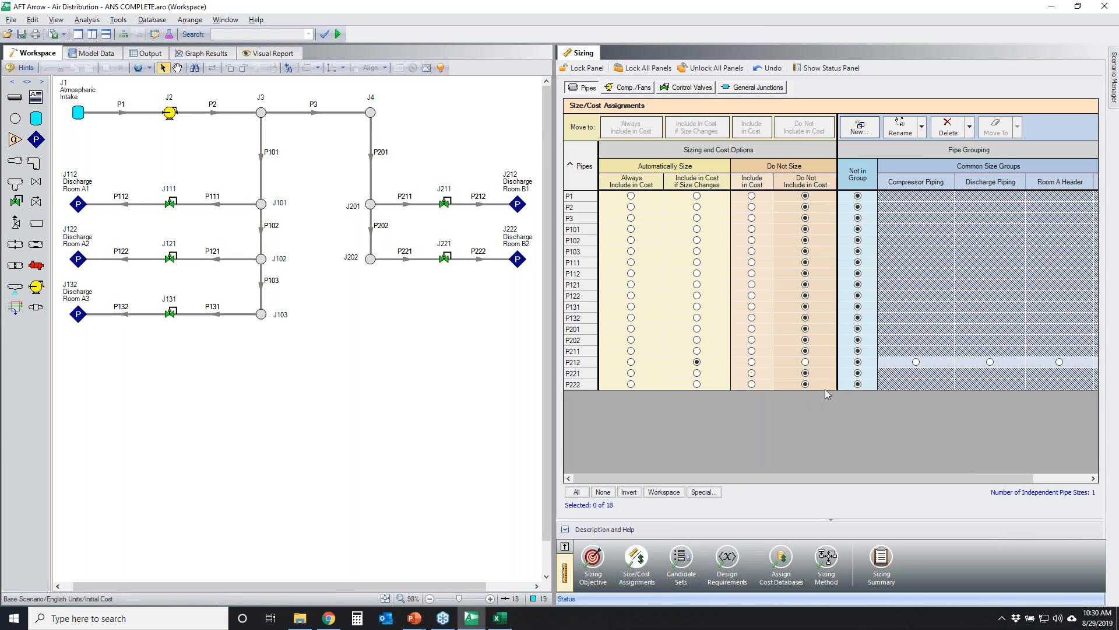
{"action": "left_click", "coordinate": [806, 362]}
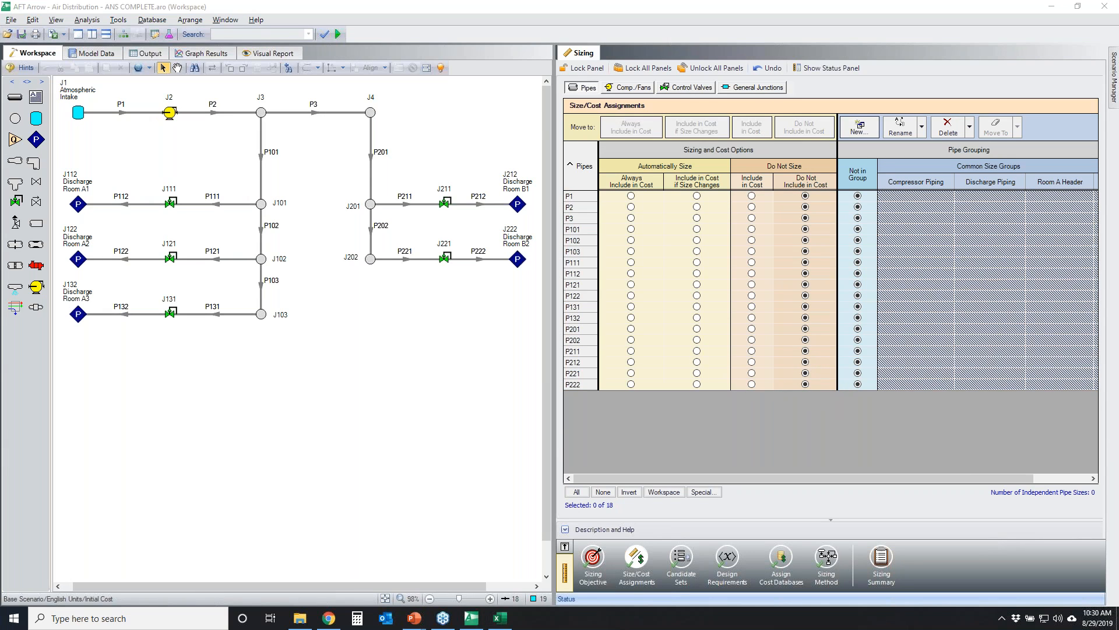
Step: Circle the pipe list, the Do Not Include in Cost column and the whole pipe network with the pen, and clear the marks
{"action": "mouse_move", "coordinate": [580, 192]}
{"action": "left_mouse_down"}
{"action": "mouse_move", "coordinate": [535, 356]}
{"action": "mouse_move", "coordinate": [590, 236]}
{"action": "mouse_move", "coordinate": [575, 206]}
{"action": "left_mouse_up"}
{"action": "mouse_move", "coordinate": [823, 172]}
{"action": "left_mouse_down"}
{"action": "mouse_move", "coordinate": [793, 170]}
{"action": "mouse_move", "coordinate": [777, 251]}
{"action": "mouse_move", "coordinate": [782, 375]}
{"action": "mouse_move", "coordinate": [830, 391]}
{"action": "mouse_move", "coordinate": [838, 198]}
{"action": "mouse_move", "coordinate": [826, 173]}
{"action": "left_mouse_up"}
{"action": "mouse_move", "coordinate": [405, 106]}
{"action": "left_mouse_down"}
{"action": "mouse_move", "coordinate": [138, 114]}
{"action": "mouse_move", "coordinate": [118, 320]}
{"action": "mouse_move", "coordinate": [487, 337]}
{"action": "mouse_move", "coordinate": [352, 111]}
{"action": "left_mouse_up"}
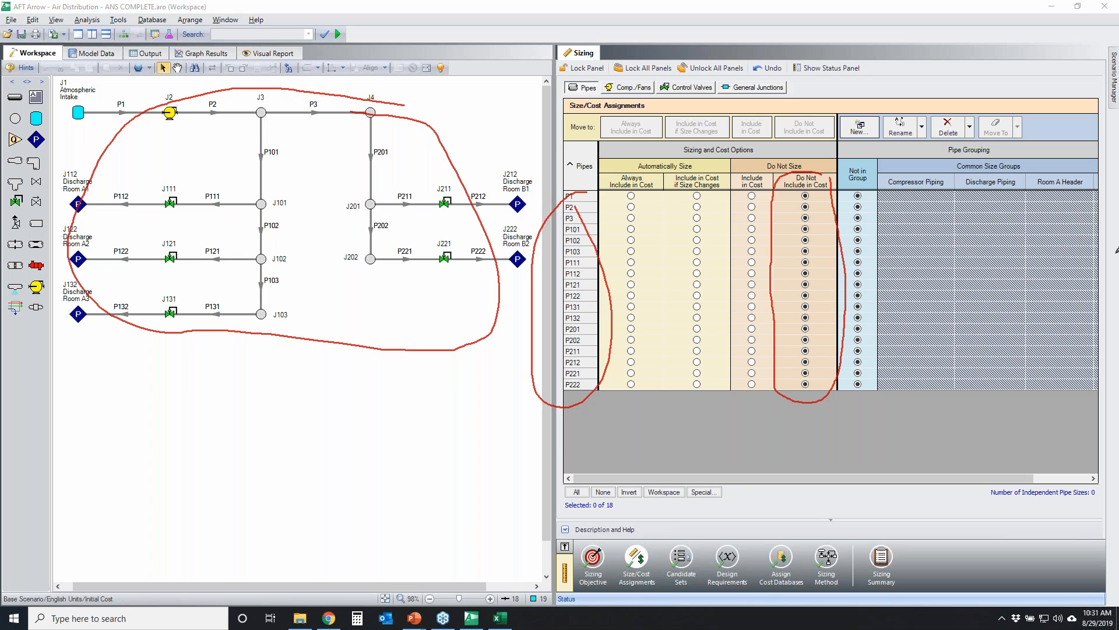
{"action": "key", "text": "Escape"}
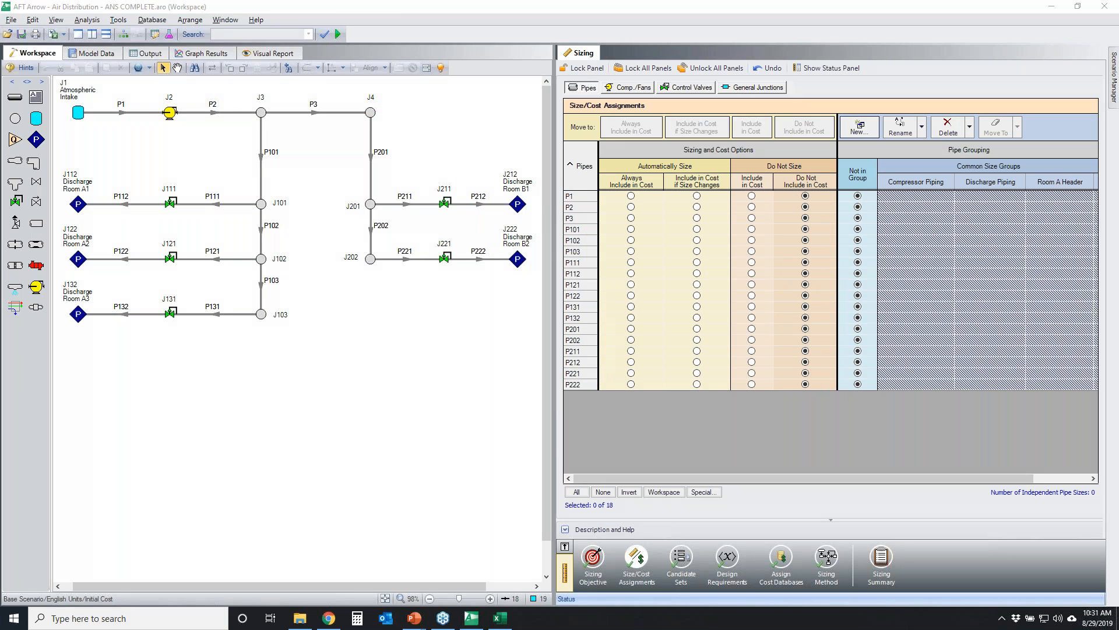
Step: Circle the Room A and Room B branches in red, and link the Room A branch to the upper pipe rows and their Do Not Include in Cost options
{"action": "mouse_move", "coordinate": [282, 177]}
{"action": "left_mouse_down"}
{"action": "mouse_move", "coordinate": [81, 174]}
{"action": "mouse_move", "coordinate": [122, 361]}
{"action": "mouse_move", "coordinate": [296, 190]}
{"action": "mouse_move", "coordinate": [267, 155]}
{"action": "left_mouse_up"}
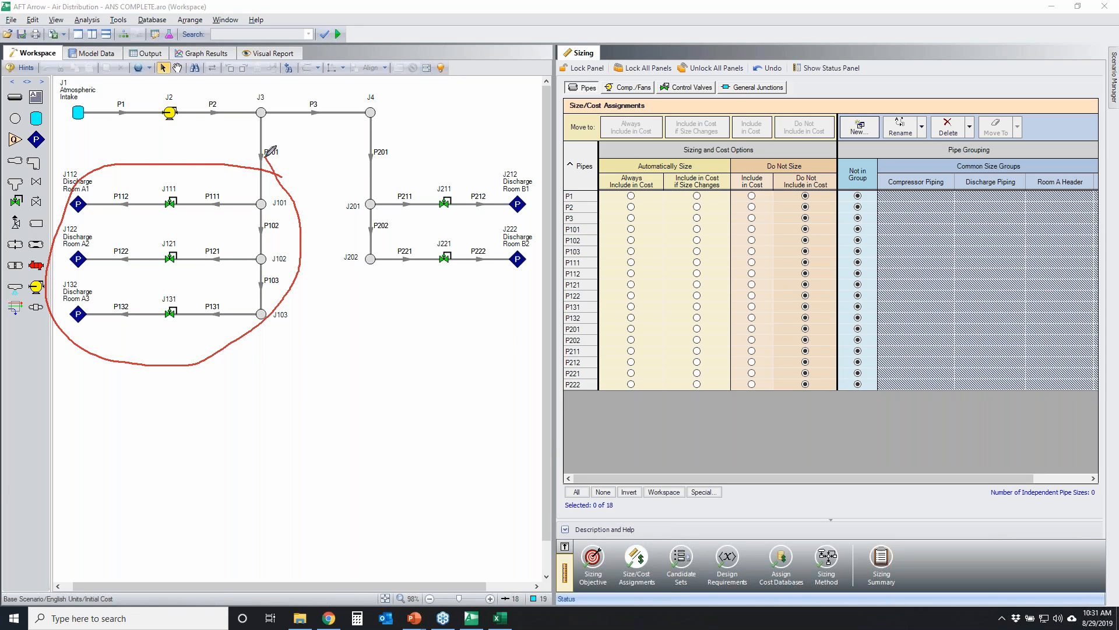
{"action": "mouse_move", "coordinate": [513, 124]}
{"action": "left_mouse_down"}
{"action": "mouse_move", "coordinate": [457, 90]}
{"action": "mouse_move", "coordinate": [353, 210]}
{"action": "mouse_move", "coordinate": [518, 251]}
{"action": "mouse_move", "coordinate": [511, 123]}
{"action": "left_mouse_up"}
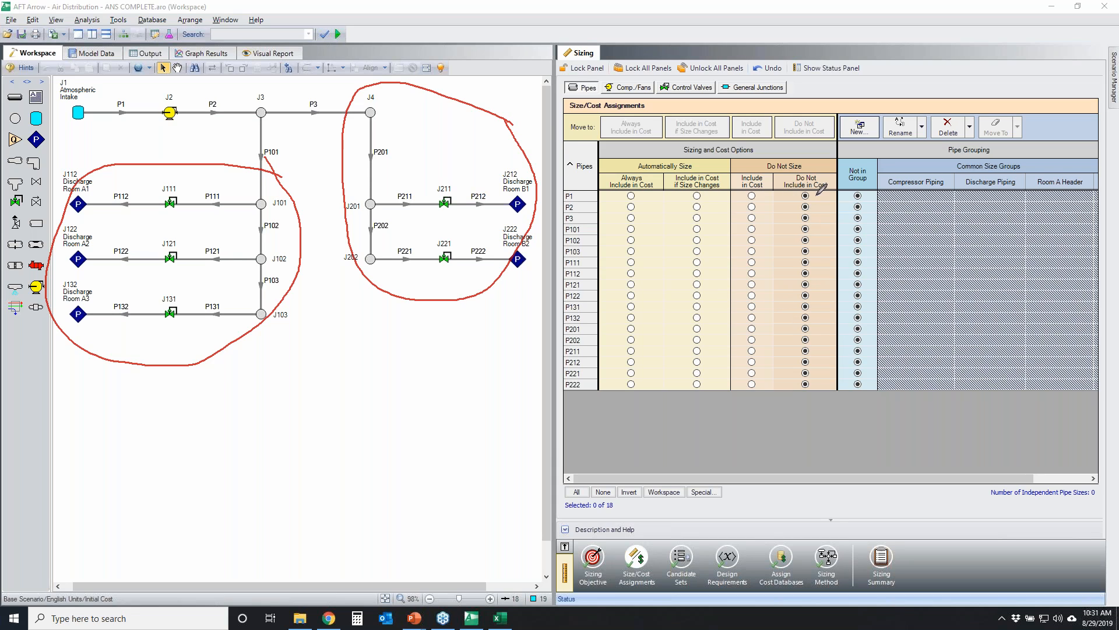
{"action": "mouse_move", "coordinate": [585, 194]}
{"action": "left_mouse_down"}
{"action": "mouse_move", "coordinate": [555, 304]}
{"action": "mouse_move", "coordinate": [595, 212]}
{"action": "left_mouse_up"}
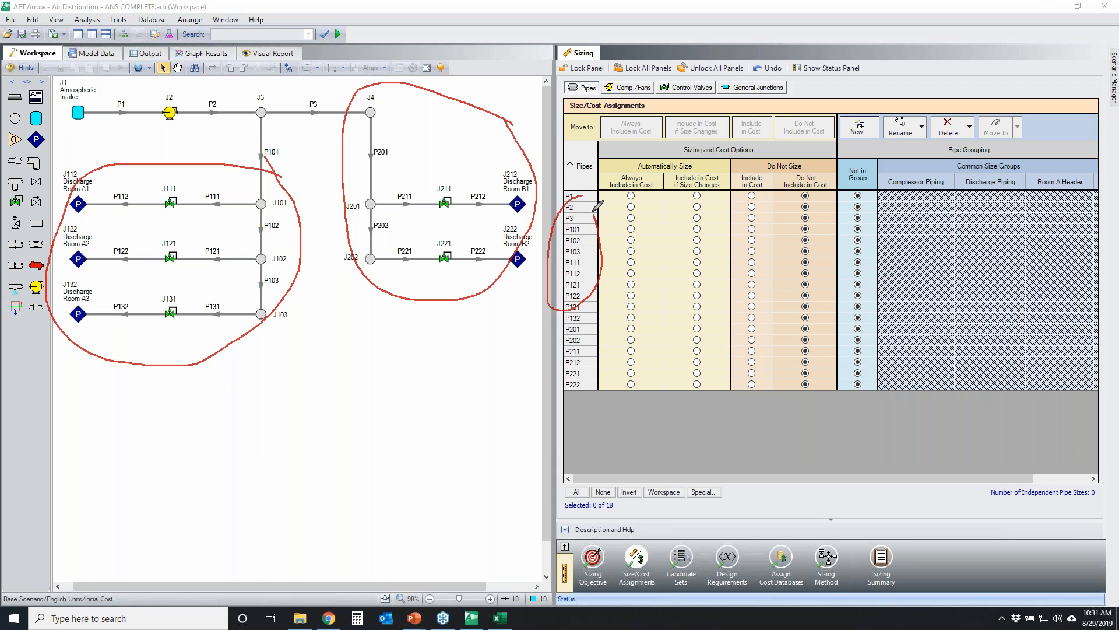
{"action": "mouse_move", "coordinate": [260, 323]}
{"action": "left_mouse_down"}
{"action": "mouse_move", "coordinate": [255, 330]}
{"action": "mouse_move", "coordinate": [560, 289]}
{"action": "mouse_move", "coordinate": [545, 307]}
{"action": "left_mouse_up"}
{"action": "mouse_move", "coordinate": [810, 172]}
{"action": "left_mouse_down"}
{"action": "mouse_move", "coordinate": [767, 229]}
{"action": "mouse_move", "coordinate": [825, 275]}
{"action": "mouse_move", "coordinate": [833, 167]}
{"action": "left_mouse_up"}
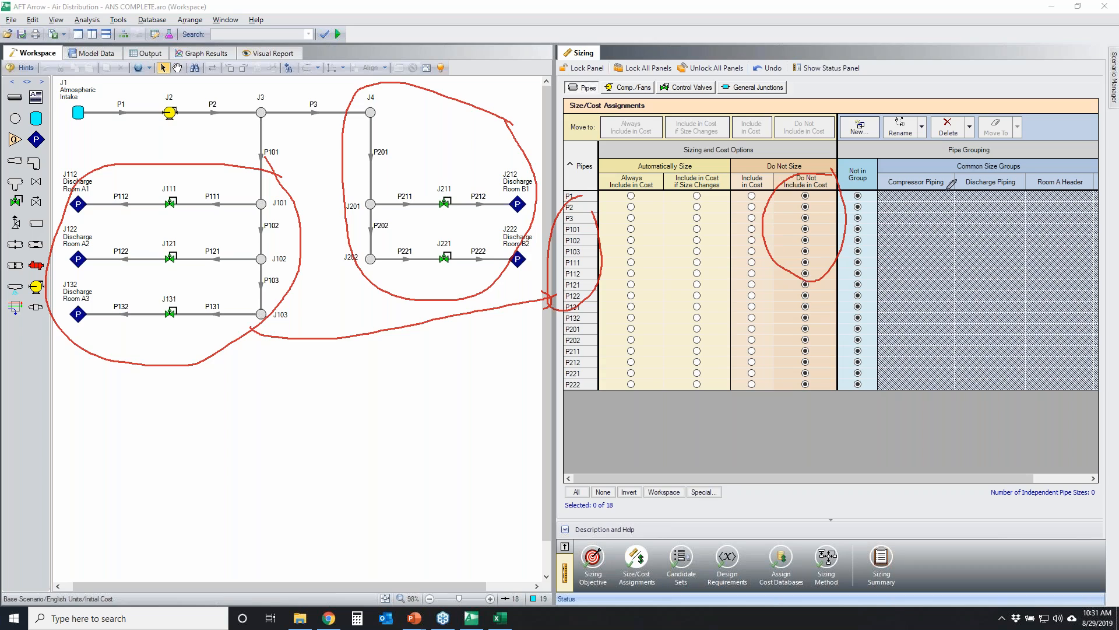
Step: Mark the Room B branch in green, link its pipe rows from Do Not Size to Automatically Size, and clear the marks
{"action": "mouse_move", "coordinate": [353, 106]}
{"action": "left_mouse_down"}
{"action": "mouse_move", "coordinate": [513, 123]}
{"action": "mouse_move", "coordinate": [405, 251]}
{"action": "mouse_move", "coordinate": [399, 119]}
{"action": "left_mouse_up"}
{"action": "mouse_move", "coordinate": [790, 293]}
{"action": "left_mouse_down"}
{"action": "mouse_move", "coordinate": [823, 319]}
{"action": "mouse_move", "coordinate": [808, 288]}
{"action": "left_mouse_up"}
{"action": "mouse_move", "coordinate": [790, 343]}
{"action": "left_mouse_down"}
{"action": "mouse_move", "coordinate": [637, 382]}
{"action": "mouse_move", "coordinate": [634, 332]}
{"action": "left_mouse_up"}
{"action": "mouse_move", "coordinate": [616, 261]}
{"action": "left_mouse_down"}
{"action": "mouse_move", "coordinate": [600, 375]}
{"action": "mouse_move", "coordinate": [643, 249]}
{"action": "mouse_move", "coordinate": [621, 263]}
{"action": "left_mouse_up"}
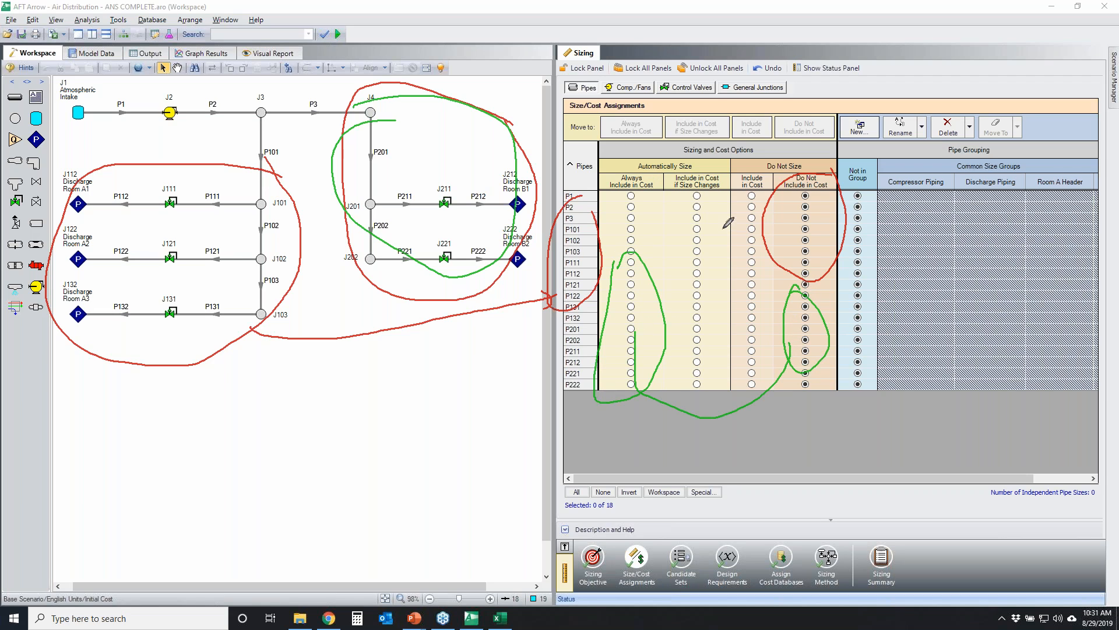
{"action": "mouse_move", "coordinate": [635, 156]}
{"action": "left_mouse_down"}
{"action": "mouse_move", "coordinate": [726, 164]}
{"action": "mouse_move", "coordinate": [714, 159]}
{"action": "mouse_move", "coordinate": [717, 172]}
{"action": "left_mouse_up"}
{"action": "mouse_move", "coordinate": [385, 156]}
{"action": "left_mouse_down"}
{"action": "mouse_move", "coordinate": [331, 193]}
{"action": "mouse_move", "coordinate": [346, 146]}
{"action": "mouse_move", "coordinate": [336, 231]}
{"action": "mouse_move", "coordinate": [496, 143]}
{"action": "left_mouse_up"}
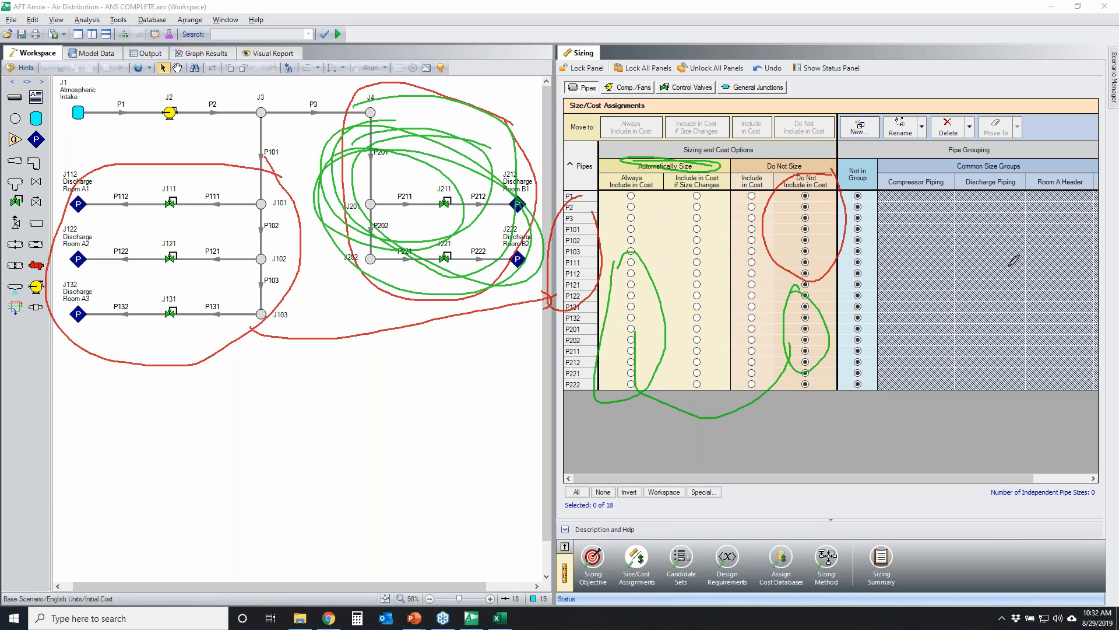
{"action": "key", "text": "Escape"}
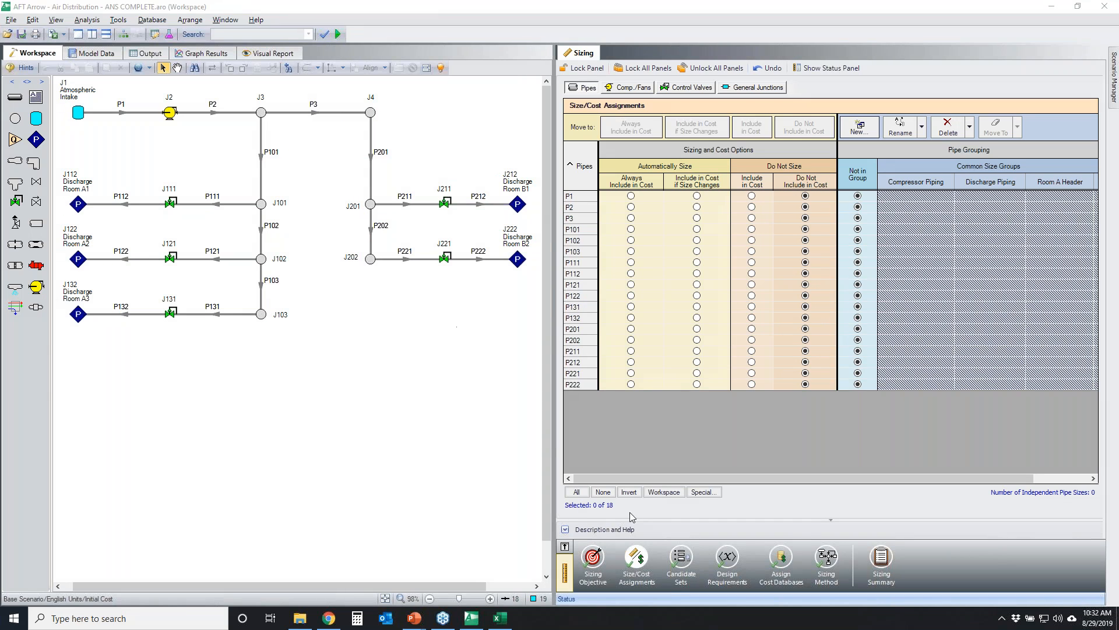
Step: Assign all pipes to Always Include in Cost under Automatically Size, and circle the two middle cost option columns with the pen
{"action": "left_click", "coordinate": [577, 493]}
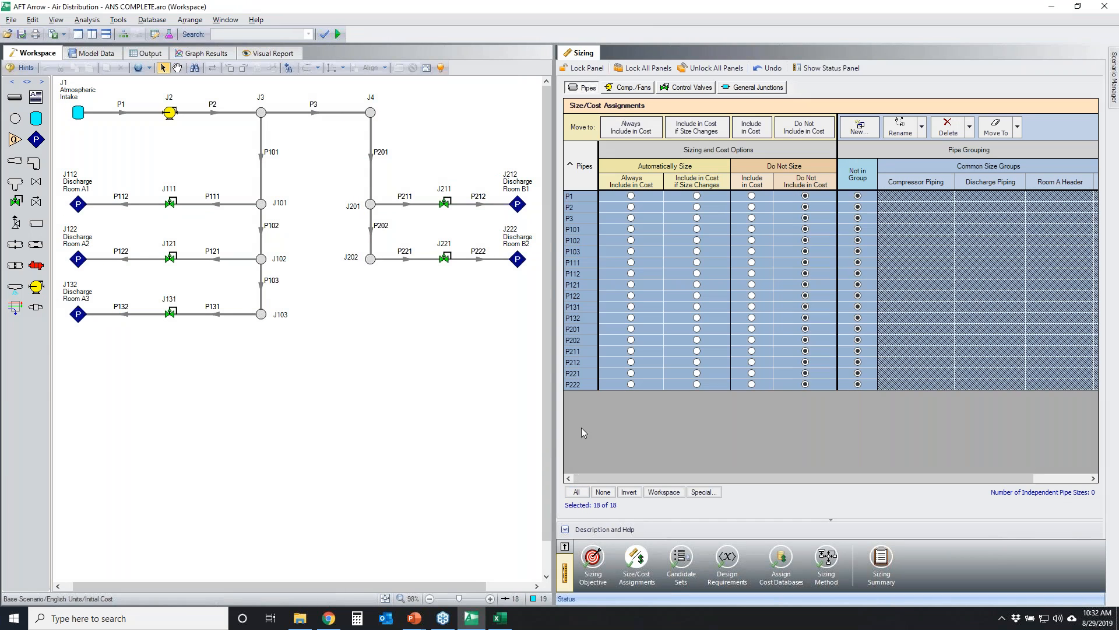
{"action": "left_click", "coordinate": [630, 129]}
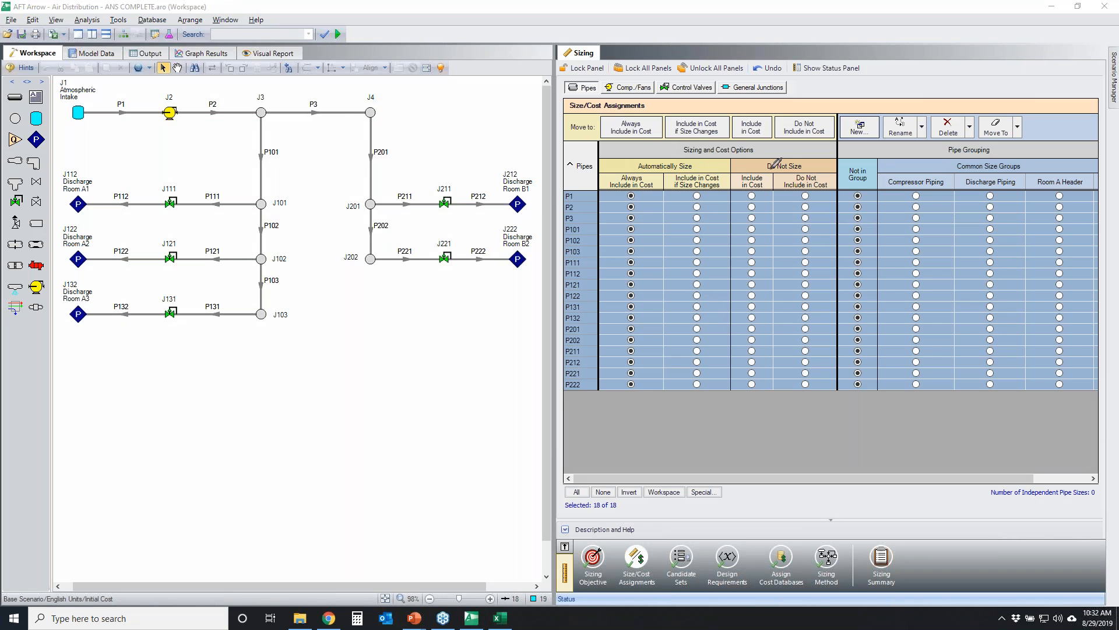
{"action": "mouse_move", "coordinate": [781, 172]}
{"action": "left_mouse_down"}
{"action": "mouse_move", "coordinate": [679, 197]}
{"action": "mouse_move", "coordinate": [679, 406]}
{"action": "mouse_move", "coordinate": [778, 326]}
{"action": "mouse_move", "coordinate": [754, 167]}
{"action": "left_mouse_up"}
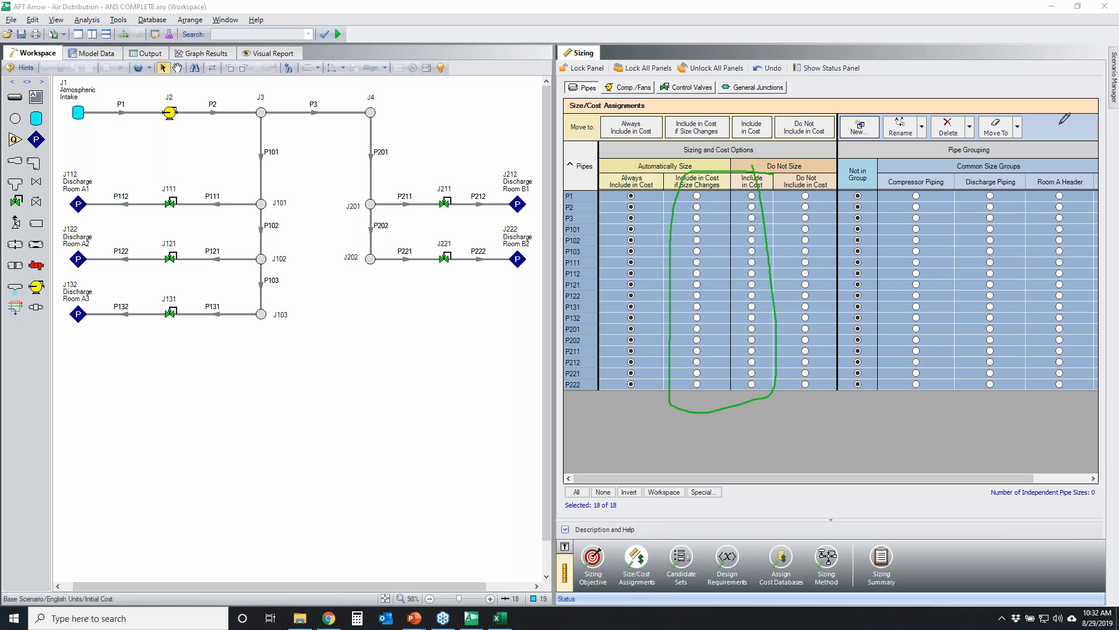
{"action": "key", "text": "Escape"}
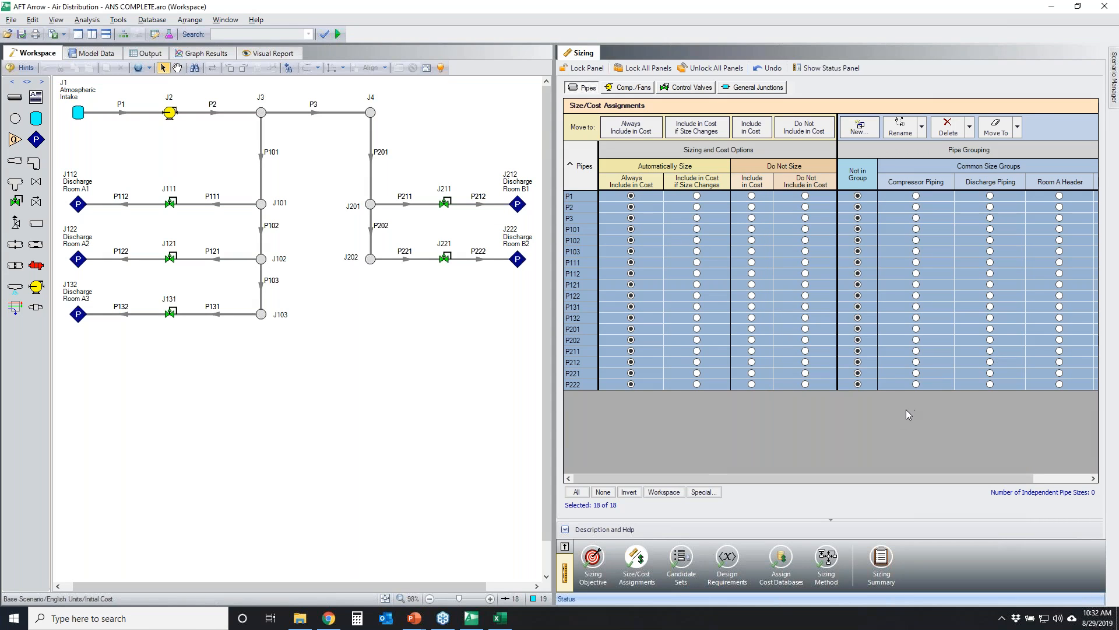
{"action": "left_click", "coordinate": [751, 340]}
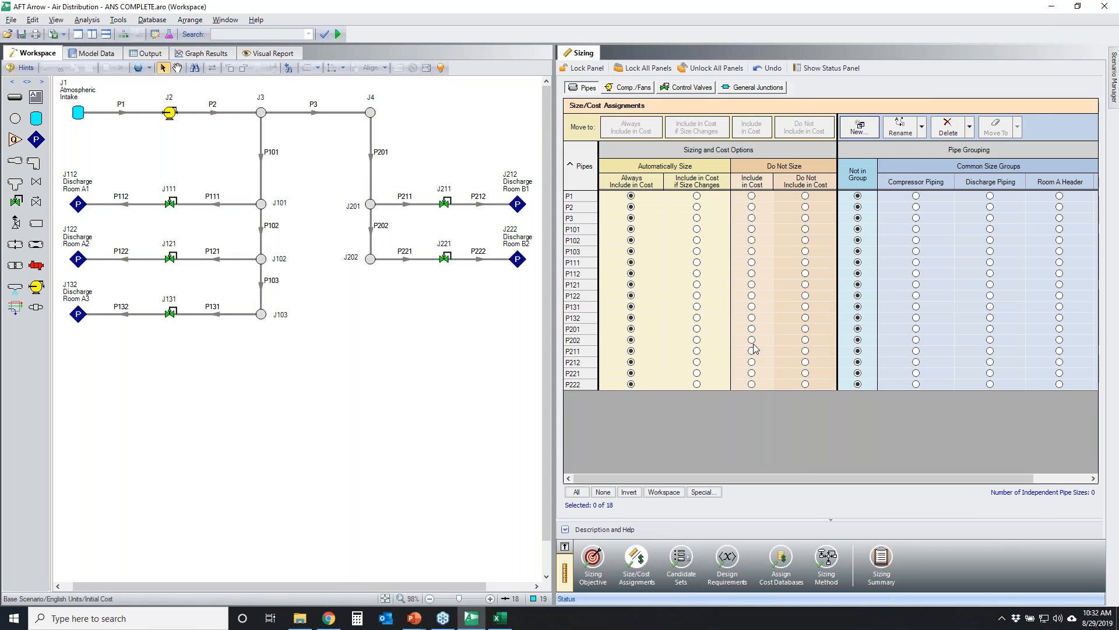
{"action": "left_click", "coordinate": [632, 340]}
Step: Circle the pipe network and the Automatically Size and Always Include in Cost headings with the pen, and clear the marks
{"action": "mouse_move", "coordinate": [300, 105]}
{"action": "left_mouse_down"}
{"action": "mouse_move", "coordinate": [388, 320]}
{"action": "mouse_move", "coordinate": [343, 131]}
{"action": "left_mouse_up"}
{"action": "mouse_move", "coordinate": [703, 154]}
{"action": "left_mouse_down"}
{"action": "mouse_move", "coordinate": [638, 152]}
{"action": "mouse_move", "coordinate": [670, 170]}
{"action": "mouse_move", "coordinate": [705, 164]}
{"action": "mouse_move", "coordinate": [672, 154]}
{"action": "mouse_move", "coordinate": [604, 179]}
{"action": "mouse_move", "coordinate": [641, 191]}
{"action": "mouse_move", "coordinate": [653, 174]}
{"action": "left_mouse_up"}
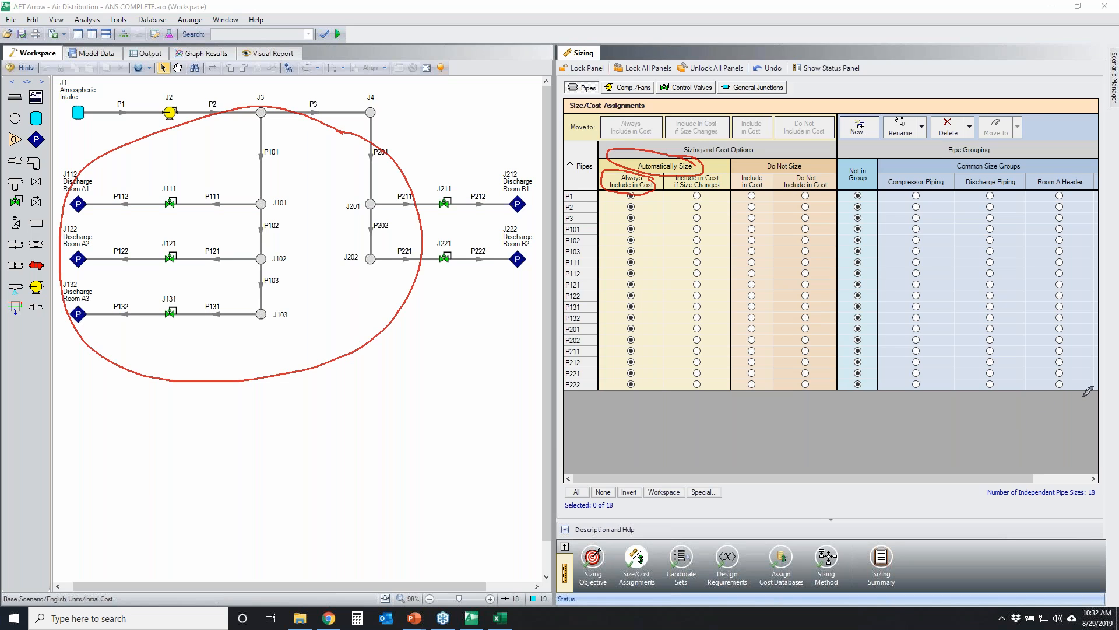
{"action": "key", "text": "Escape"}
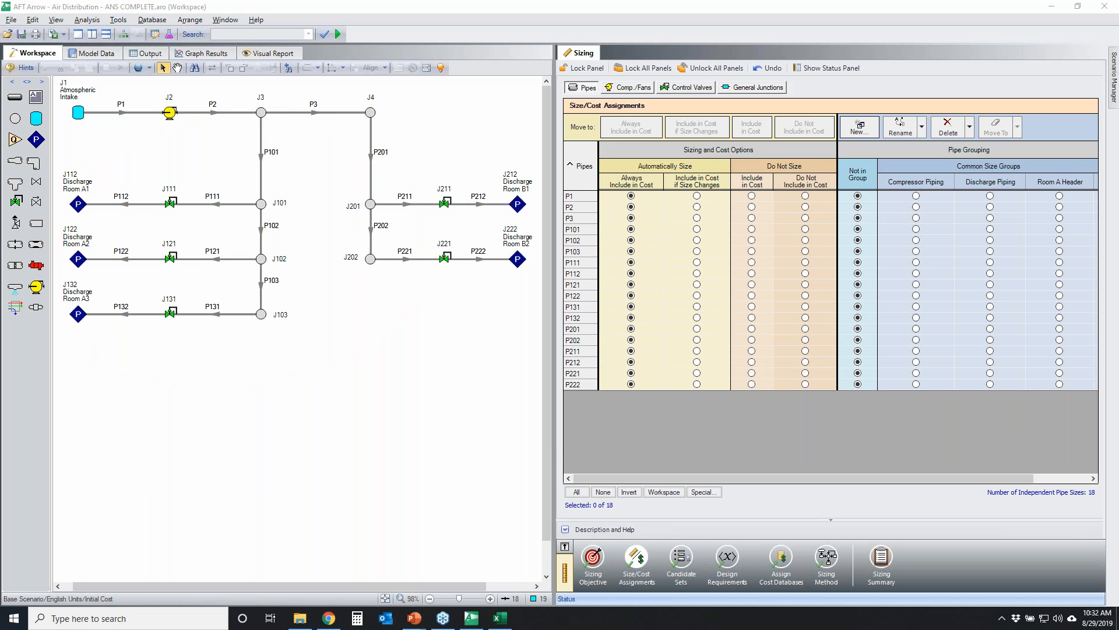
Step: Circle the Number of Independent Pipe Sizes, the whole network and the three Room A discharge branches with the pen, and clear the marks
{"action": "mouse_move", "coordinate": [956, 495]}
{"action": "left_mouse_down"}
{"action": "mouse_move", "coordinate": [981, 477]}
{"action": "mouse_move", "coordinate": [1105, 470]}
{"action": "mouse_move", "coordinate": [984, 508]}
{"action": "mouse_move", "coordinate": [1035, 466]}
{"action": "left_mouse_up"}
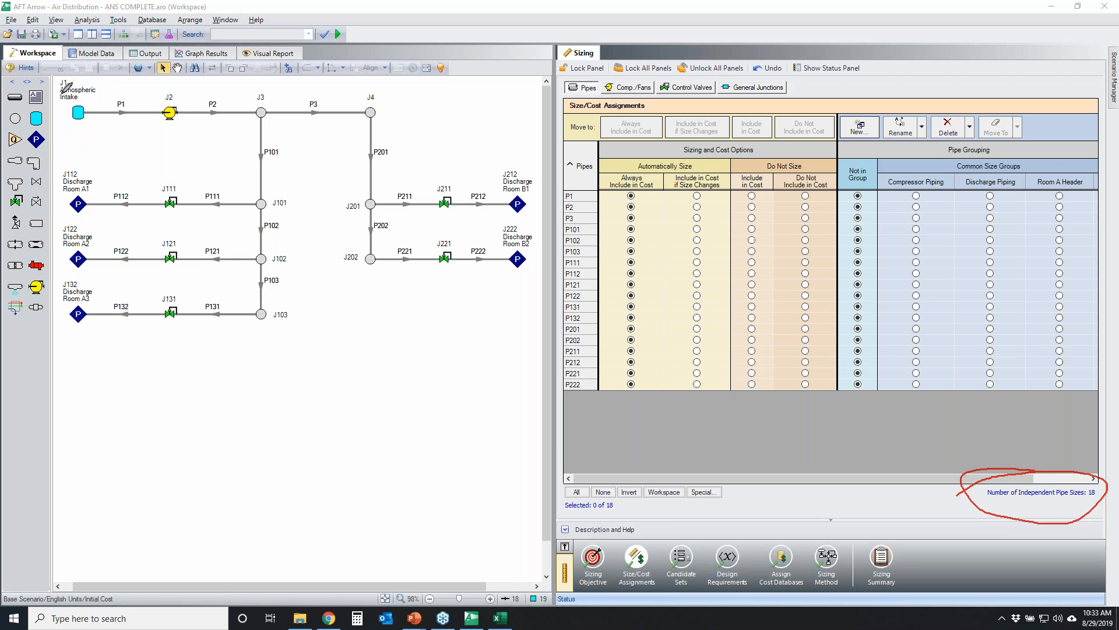
{"action": "mouse_move", "coordinate": [106, 94]}
{"action": "left_mouse_down"}
{"action": "mouse_move", "coordinate": [402, 95]}
{"action": "mouse_move", "coordinate": [515, 280]}
{"action": "mouse_move", "coordinate": [27, 315]}
{"action": "mouse_move", "coordinate": [98, 99]}
{"action": "left_mouse_up"}
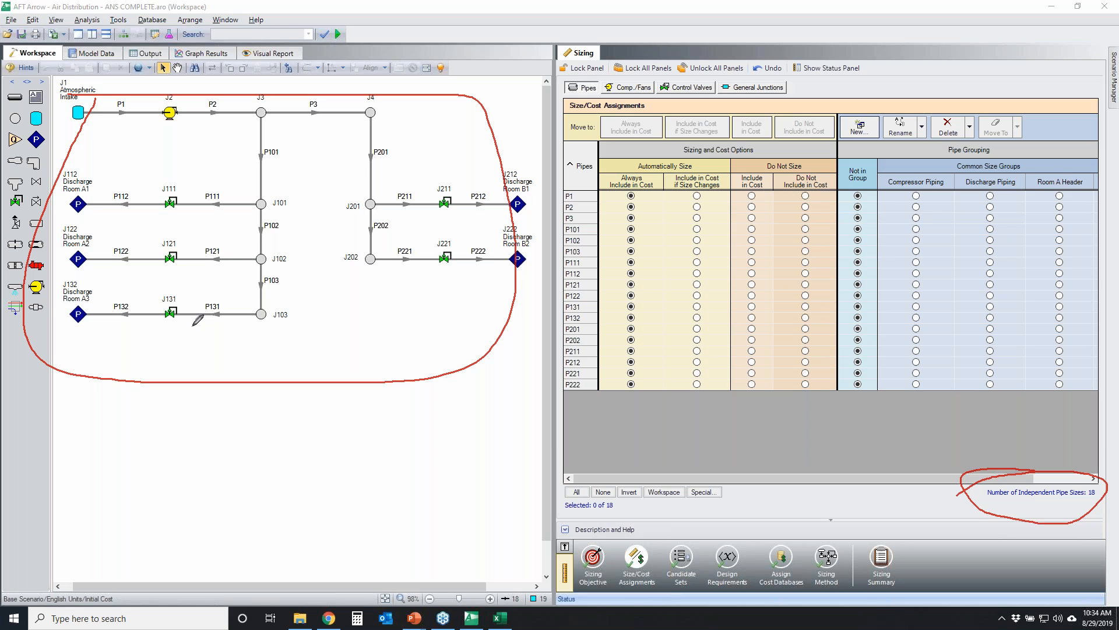
{"action": "mouse_move", "coordinate": [225, 298]}
{"action": "left_mouse_down"}
{"action": "mouse_move", "coordinate": [72, 300]}
{"action": "mouse_move", "coordinate": [180, 337]}
{"action": "mouse_move", "coordinate": [225, 300]}
{"action": "left_mouse_up"}
{"action": "mouse_move", "coordinate": [217, 243]}
{"action": "left_mouse_down"}
{"action": "mouse_move", "coordinate": [150, 238]}
{"action": "mouse_move", "coordinate": [224, 256]}
{"action": "mouse_move", "coordinate": [211, 245]}
{"action": "left_mouse_up"}
{"action": "mouse_move", "coordinate": [230, 200]}
{"action": "left_mouse_down"}
{"action": "mouse_move", "coordinate": [136, 225]}
{"action": "mouse_move", "coordinate": [193, 204]}
{"action": "left_mouse_up"}
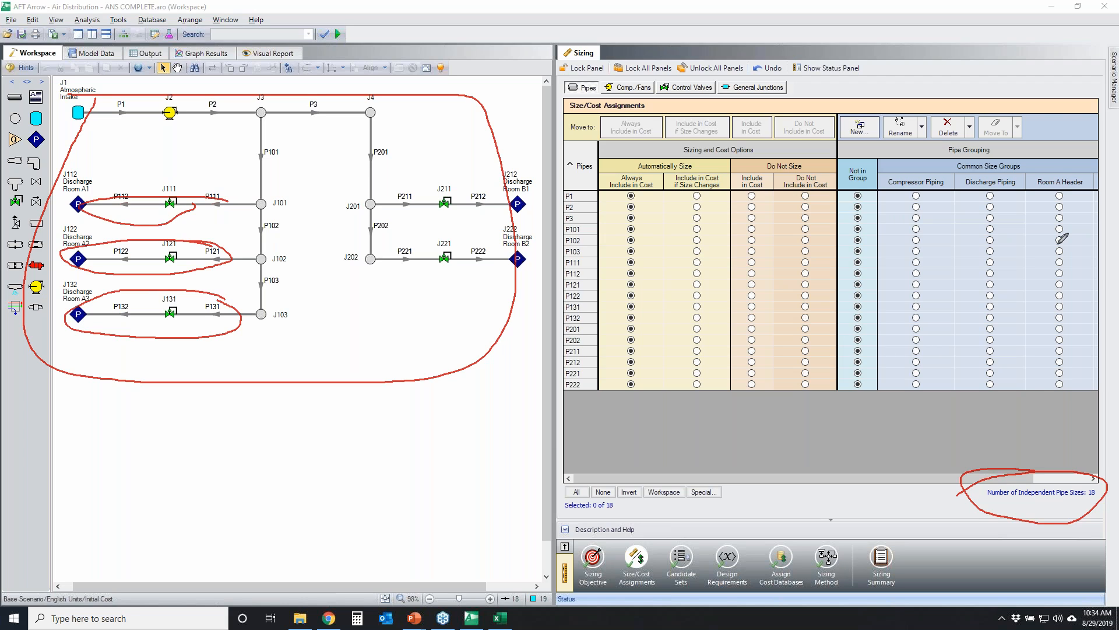
{"action": "key", "text": "Escape"}
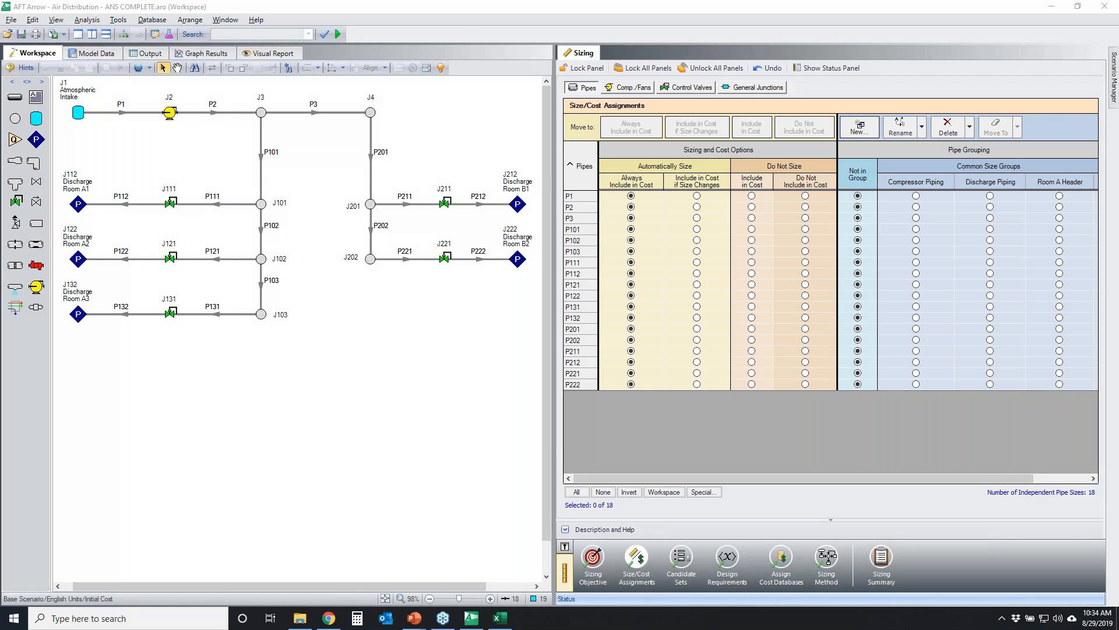
Step: Load the Initial Cost scenario under English Units as the current scenario through the Scenario Manager
{"action": "left_click", "coordinate": [123, 35]}
{"action": "left_click", "coordinate": [385, 233]}
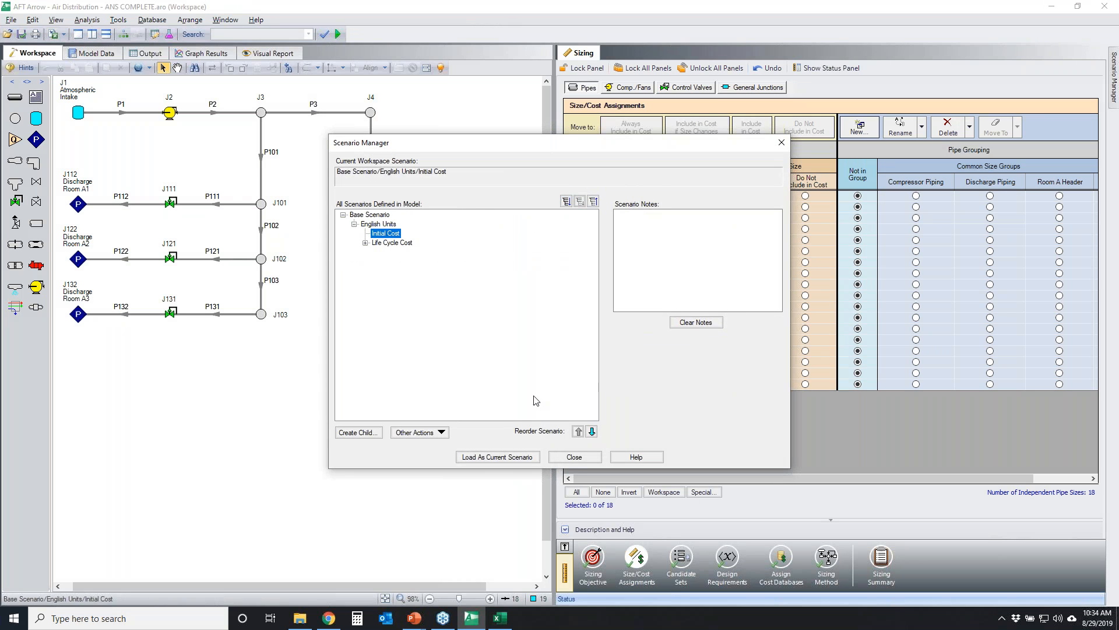
{"action": "left_click", "coordinate": [507, 456]}
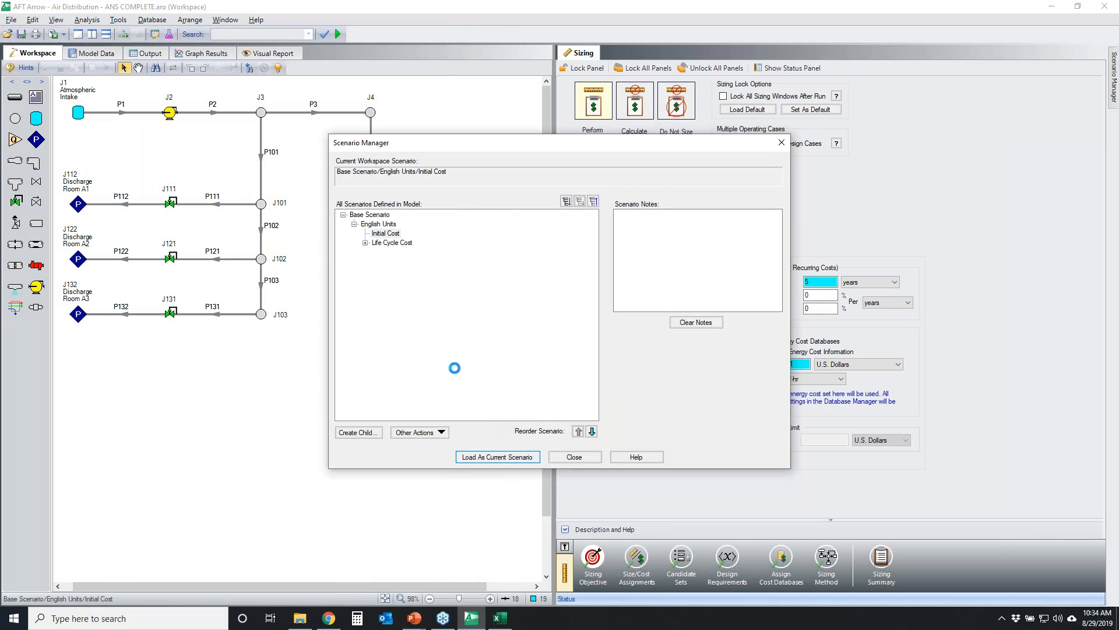
Step: Reopen Air Distribution - ANS COMPLETE.aro without saving the current changes, and show the pipes' Size/Cost Assignments
{"action": "left_click", "coordinate": [636, 559]}
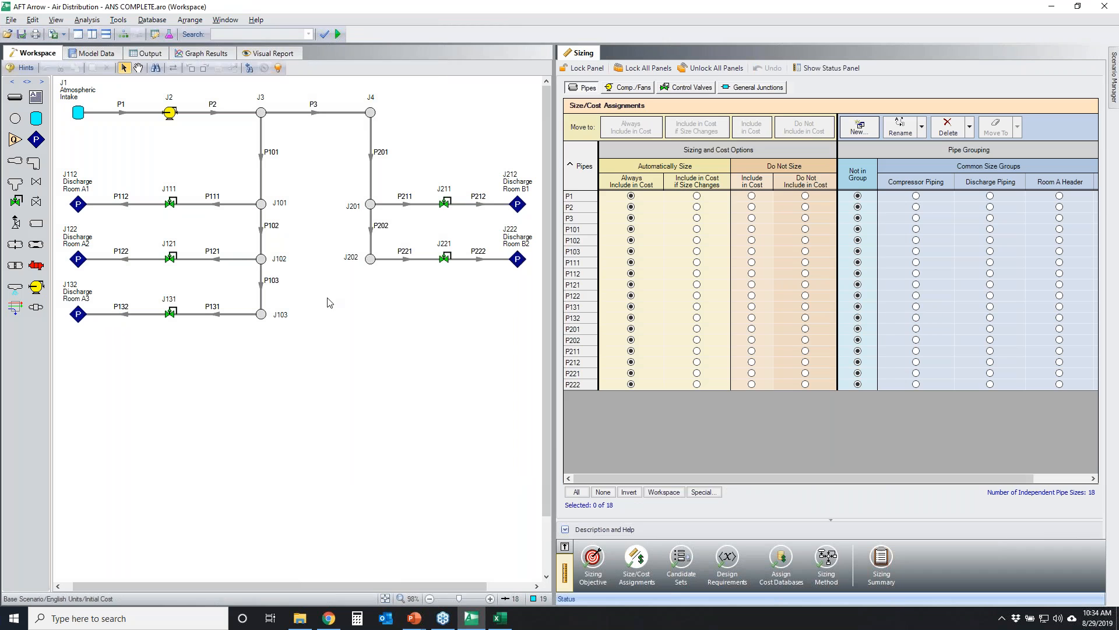
{"action": "left_click", "coordinate": [5, 33]}
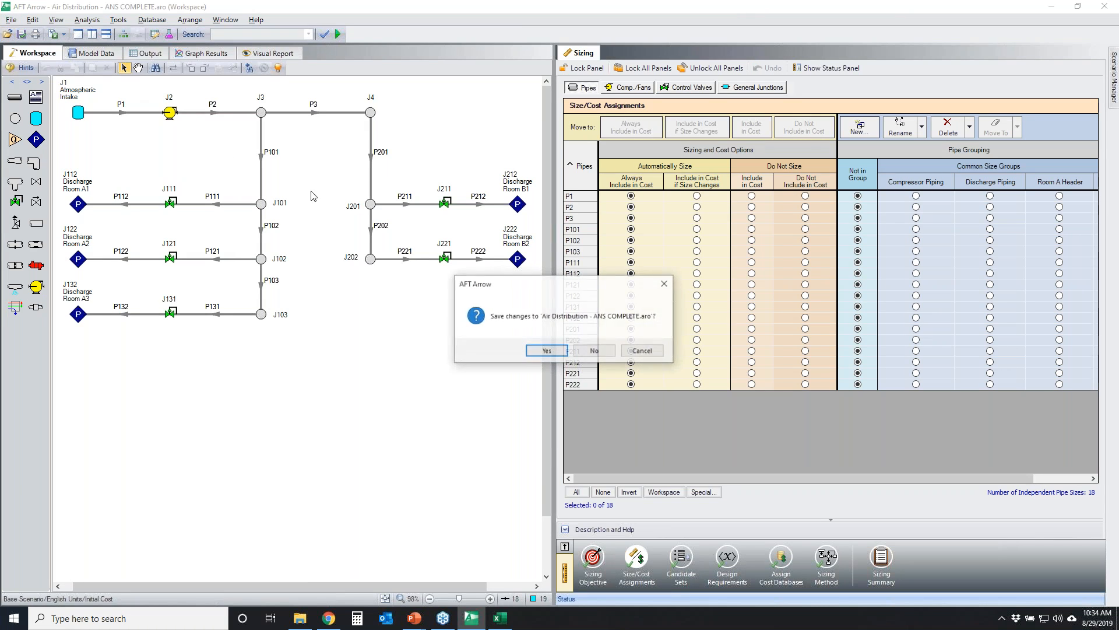
{"action": "left_click", "coordinate": [594, 351]}
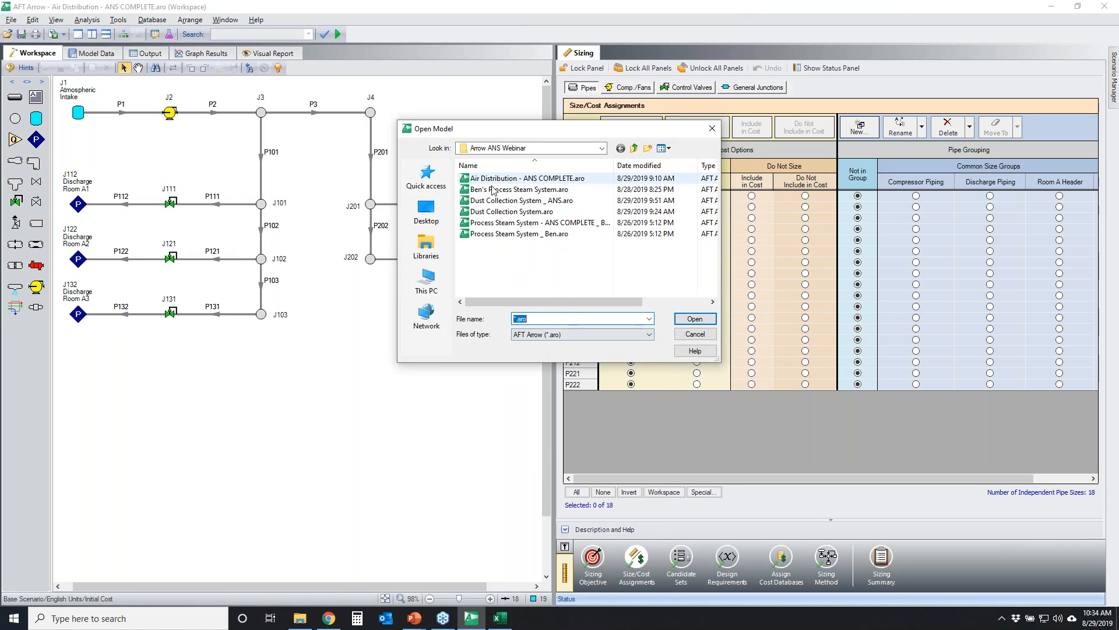
{"action": "left_click", "coordinate": [539, 178]}
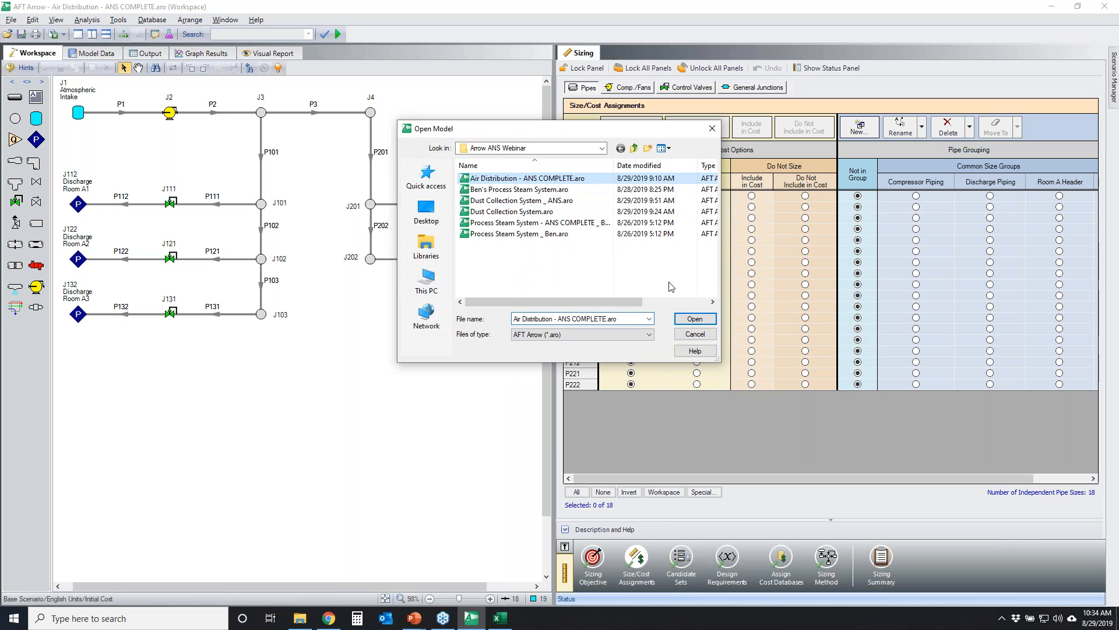
{"action": "left_click", "coordinate": [695, 319]}
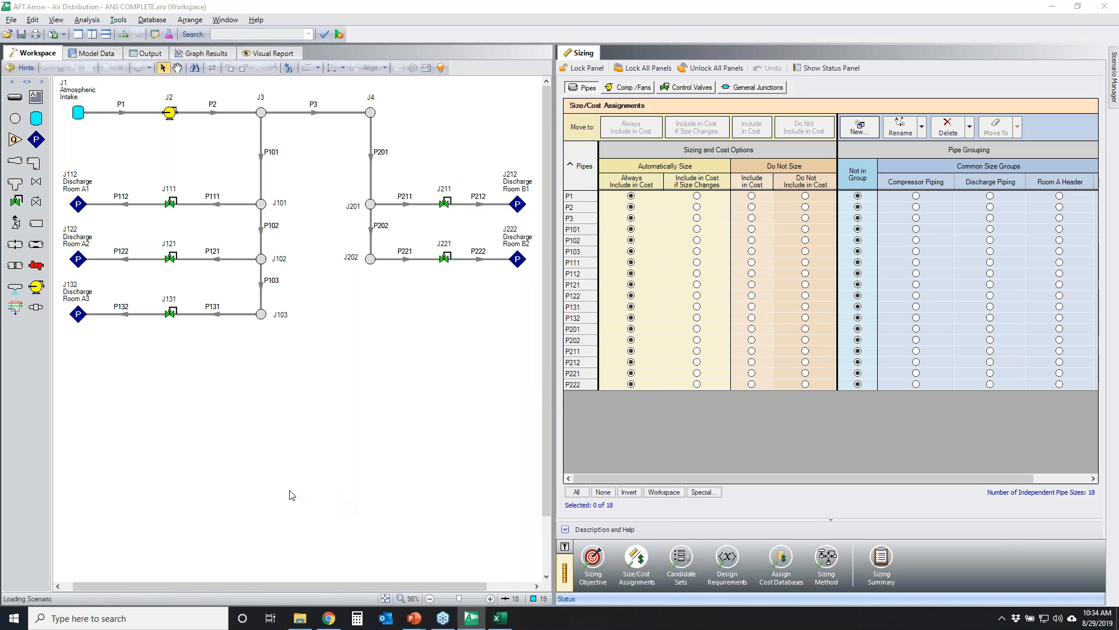
{"action": "left_click", "coordinate": [529, 373]}
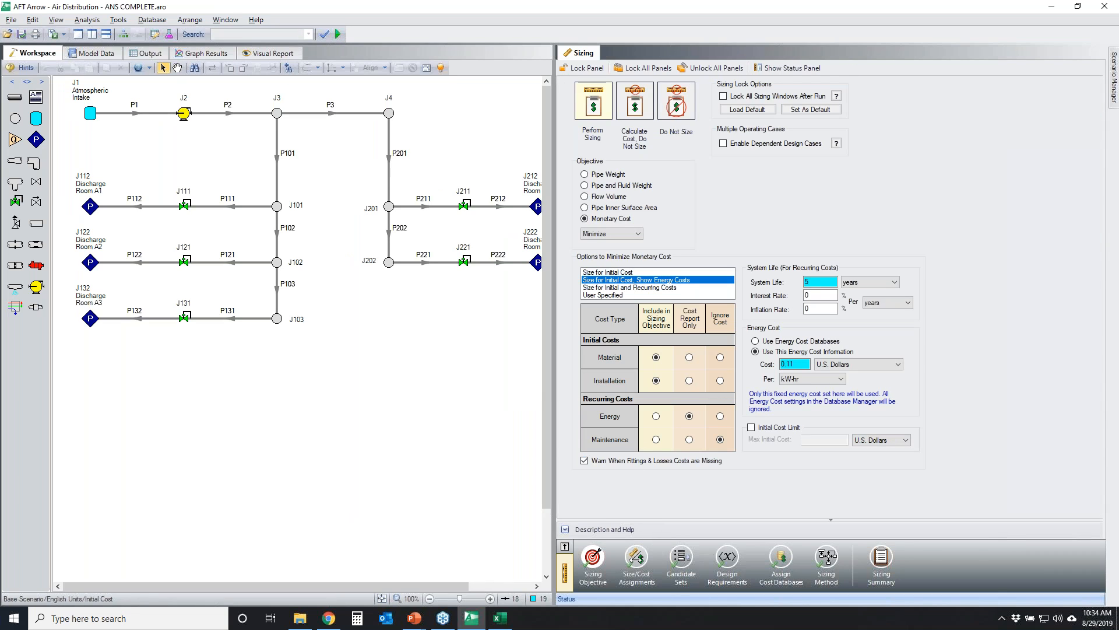
{"action": "left_click", "coordinate": [636, 557]}
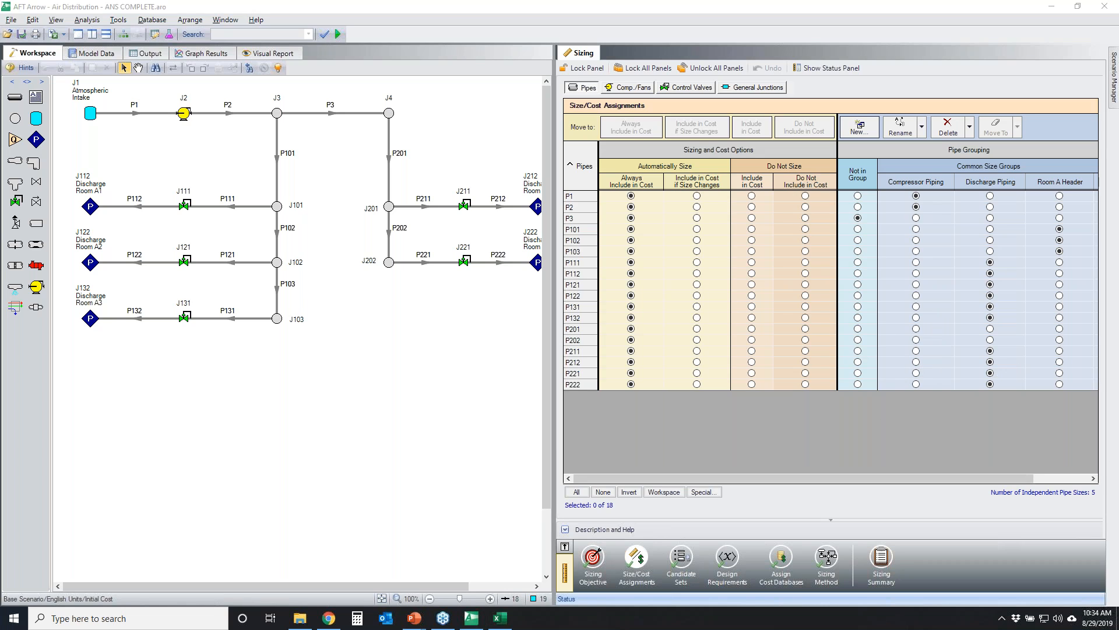
Step: Circle each of the three Room A discharge branches and the Common Size Groups heading with the pen, and clear the marks
{"action": "mouse_move", "coordinate": [257, 287]}
{"action": "left_mouse_down"}
{"action": "mouse_move", "coordinate": [123, 323]}
{"action": "mouse_move", "coordinate": [255, 286]}
{"action": "left_mouse_up"}
{"action": "mouse_move", "coordinate": [193, 240]}
{"action": "left_mouse_down"}
{"action": "mouse_move", "coordinate": [123, 271]}
{"action": "mouse_move", "coordinate": [211, 236]}
{"action": "left_mouse_up"}
{"action": "mouse_move", "coordinate": [174, 185]}
{"action": "left_mouse_down"}
{"action": "mouse_move", "coordinate": [197, 211]}
{"action": "mouse_move", "coordinate": [194, 182]}
{"action": "left_mouse_up"}
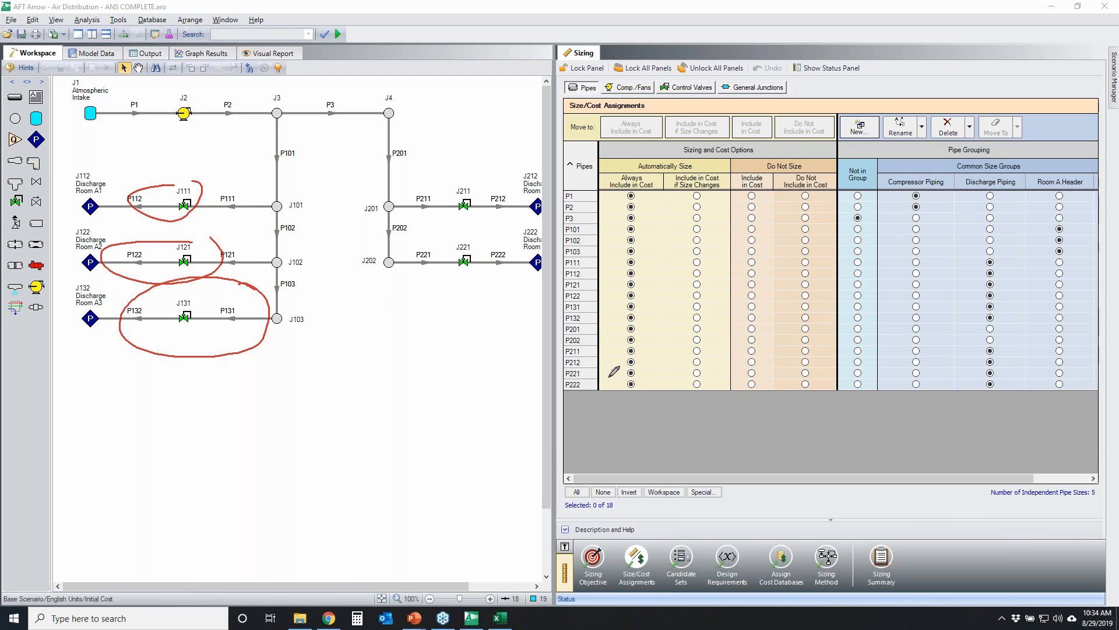
{"action": "mouse_move", "coordinate": [1028, 157]}
{"action": "left_mouse_down"}
{"action": "mouse_move", "coordinate": [961, 168]}
{"action": "mouse_move", "coordinate": [1020, 161]}
{"action": "left_mouse_up"}
{"action": "key", "text": "Escape"}
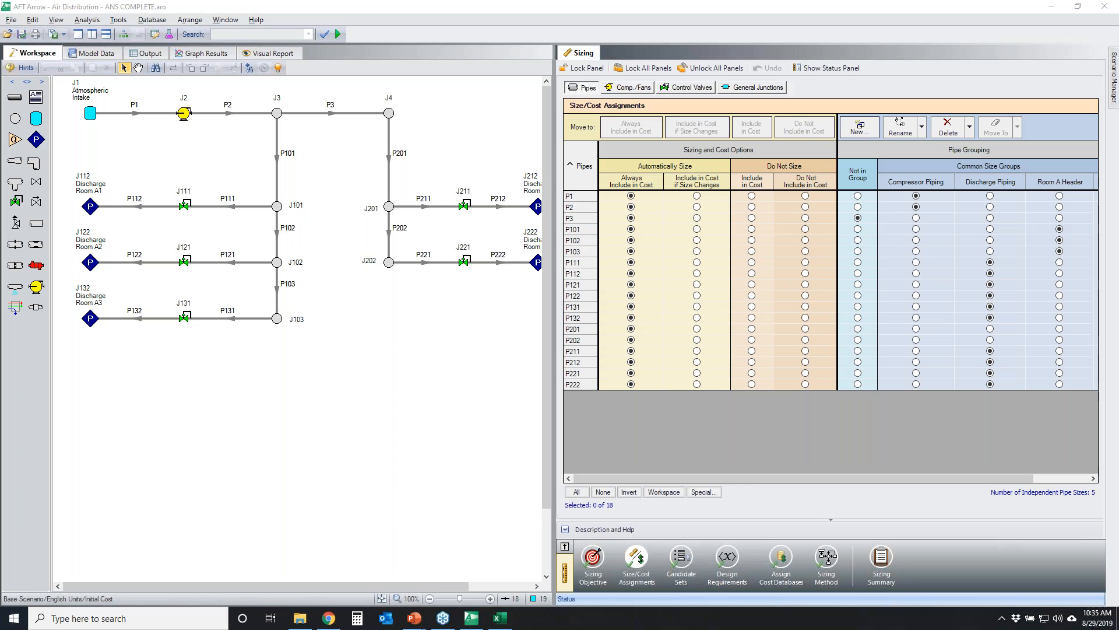
Step: Circle the Discharge Piping group assignments and the matching Room A and Room B discharge branches with the pen, and clear the marks
{"action": "mouse_move", "coordinate": [1013, 257]}
{"action": "left_mouse_down"}
{"action": "mouse_move", "coordinate": [994, 252]}
{"action": "mouse_move", "coordinate": [970, 274]}
{"action": "mouse_move", "coordinate": [965, 306]}
{"action": "mouse_move", "coordinate": [1012, 306]}
{"action": "mouse_move", "coordinate": [1017, 257]}
{"action": "left_mouse_up"}
{"action": "mouse_move", "coordinate": [1006, 357]}
{"action": "left_mouse_down"}
{"action": "mouse_move", "coordinate": [994, 386]}
{"action": "mouse_move", "coordinate": [1009, 362]}
{"action": "left_mouse_up"}
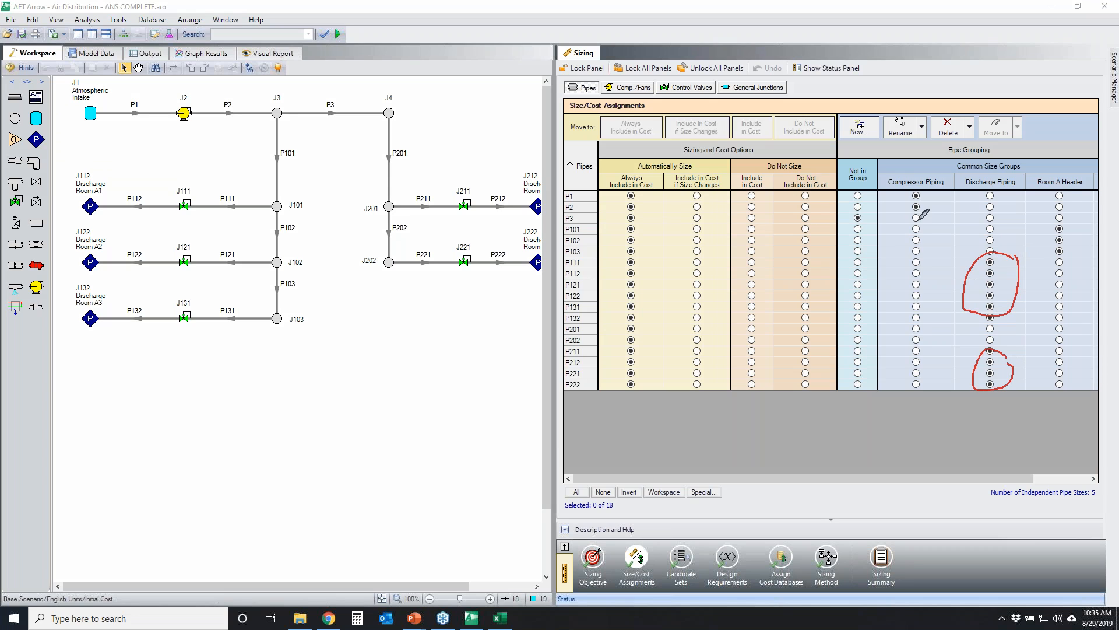
{"action": "mouse_move", "coordinate": [246, 186]}
{"action": "left_mouse_down"}
{"action": "mouse_move", "coordinate": [96, 292]}
{"action": "mouse_move", "coordinate": [241, 300]}
{"action": "mouse_move", "coordinate": [228, 178]}
{"action": "left_mouse_up"}
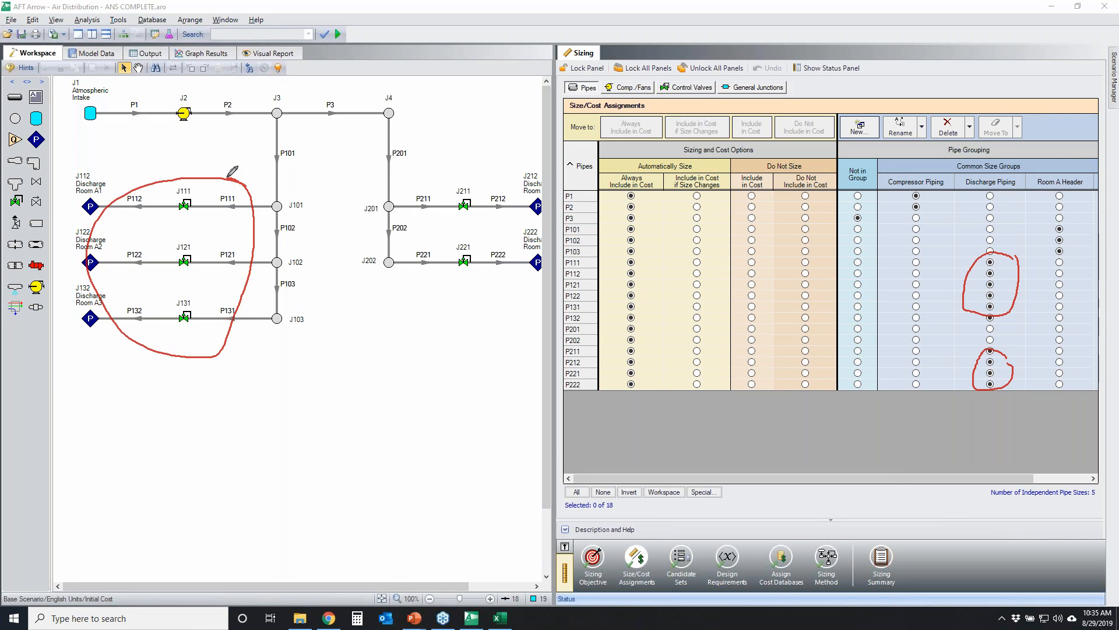
{"action": "mouse_move", "coordinate": [491, 185]}
{"action": "left_mouse_down"}
{"action": "mouse_move", "coordinate": [476, 185]}
{"action": "mouse_move", "coordinate": [465, 307]}
{"action": "mouse_move", "coordinate": [489, 183]}
{"action": "left_mouse_up"}
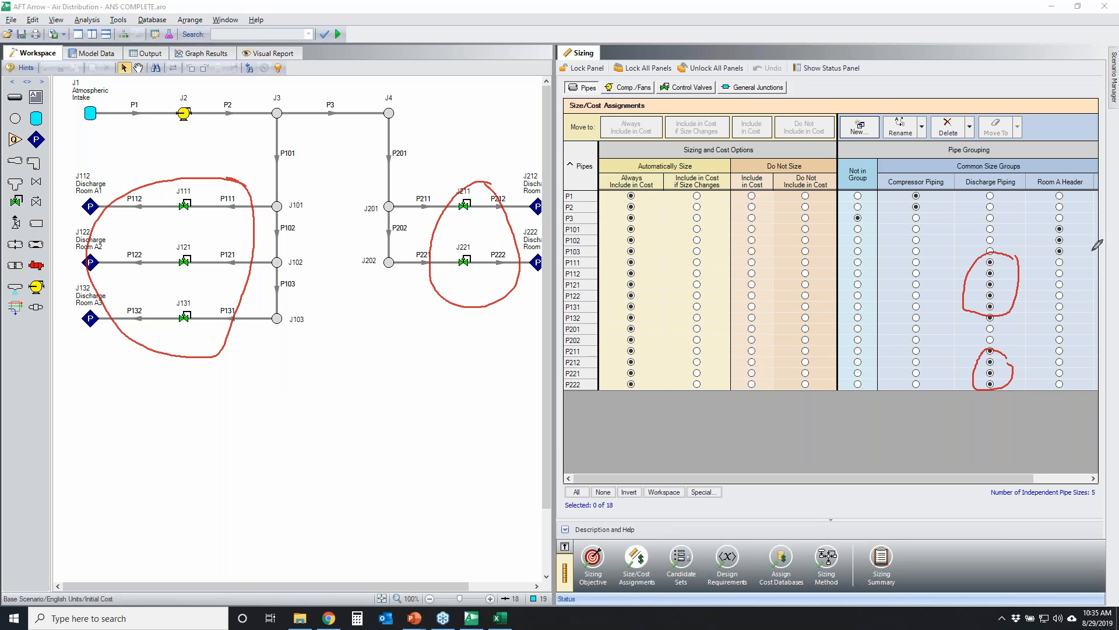
{"action": "key", "text": "Escape"}
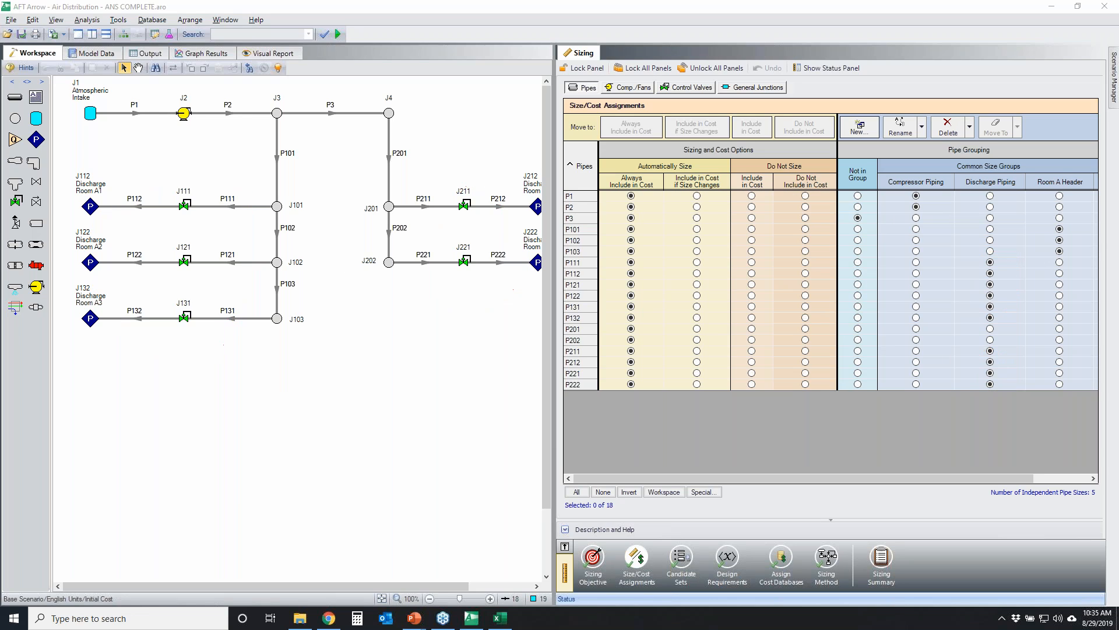
Step: Select the Room A and Room B discharge branches in the model, circle the Workspace option, and apply that selection to the pipe table
{"action": "left_click_drag", "start_coordinate": [238, 380], "coordinate": [151, 145]}
{"action": "left_click_drag", "start_coordinate": [487, 295], "coordinate": [449, 176]}
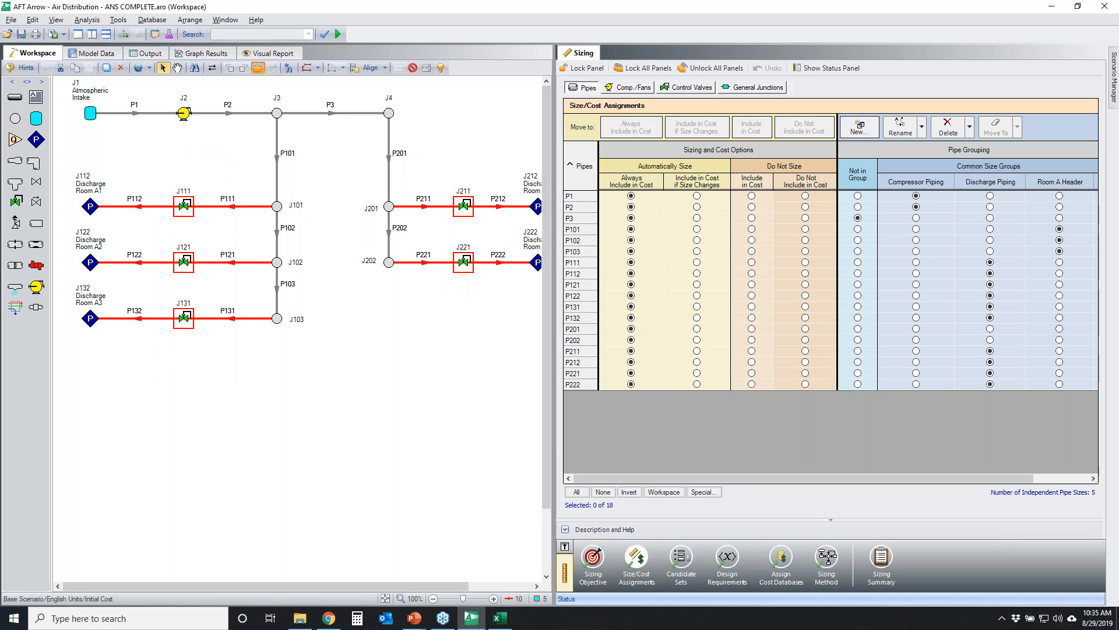
{"action": "mouse_move", "coordinate": [664, 485]}
{"action": "left_mouse_down"}
{"action": "mouse_move", "coordinate": [689, 498]}
{"action": "mouse_move", "coordinate": [656, 485]}
{"action": "left_mouse_up"}
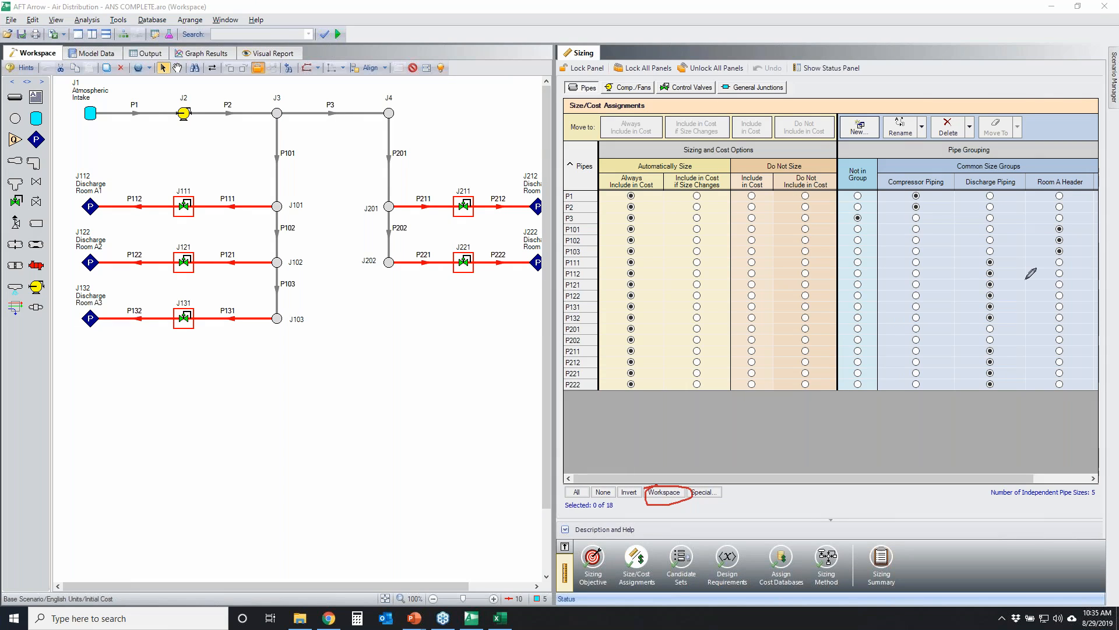
{"action": "left_click", "coordinate": [665, 493]}
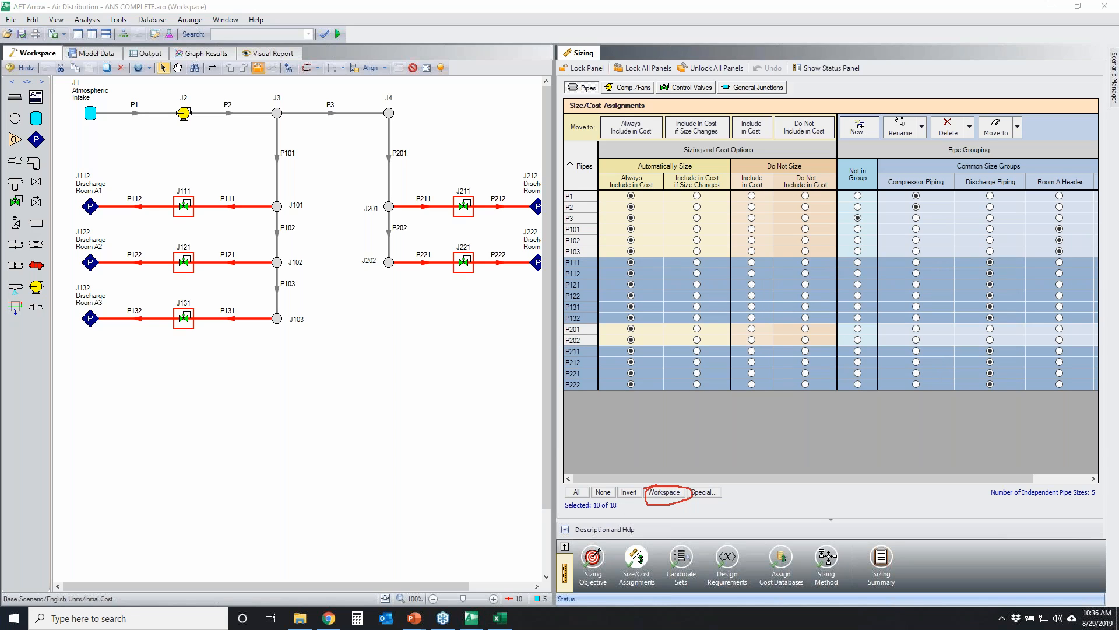
Step: Mark the selected pipes, Move To, New and the Common Size Groups heading with the pen, and clear the marks
{"action": "mouse_move", "coordinate": [607, 254]}
{"action": "left_mouse_down"}
{"action": "mouse_move", "coordinate": [564, 272]}
{"action": "mouse_move", "coordinate": [590, 382]}
{"action": "mouse_move", "coordinate": [605, 240]}
{"action": "mouse_move", "coordinate": [611, 260]}
{"action": "left_mouse_up"}
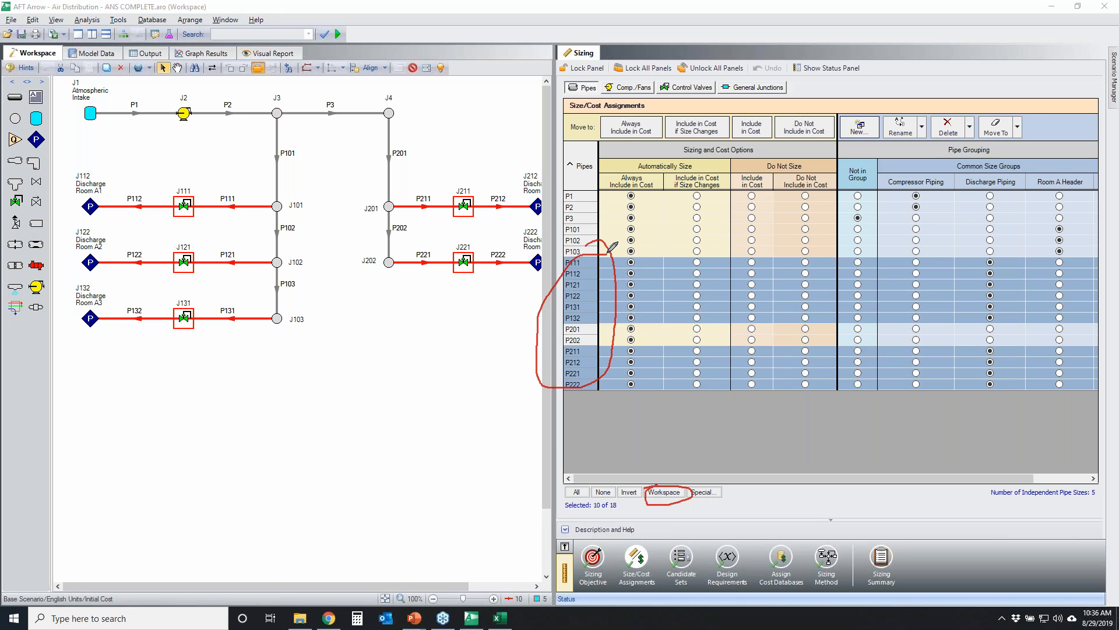
{"action": "mouse_move", "coordinate": [1020, 115]}
{"action": "left_mouse_down"}
{"action": "mouse_move", "coordinate": [974, 137]}
{"action": "mouse_move", "coordinate": [1029, 133]}
{"action": "mouse_move", "coordinate": [1021, 114]}
{"action": "mouse_move", "coordinate": [982, 157]}
{"action": "left_mouse_up"}
{"action": "mouse_move", "coordinate": [975, 92]}
{"action": "left_mouse_down"}
{"action": "mouse_move", "coordinate": [1011, 135]}
{"action": "mouse_move", "coordinate": [971, 165]}
{"action": "mouse_move", "coordinate": [1023, 188]}
{"action": "mouse_move", "coordinate": [1036, 175]}
{"action": "left_mouse_up"}
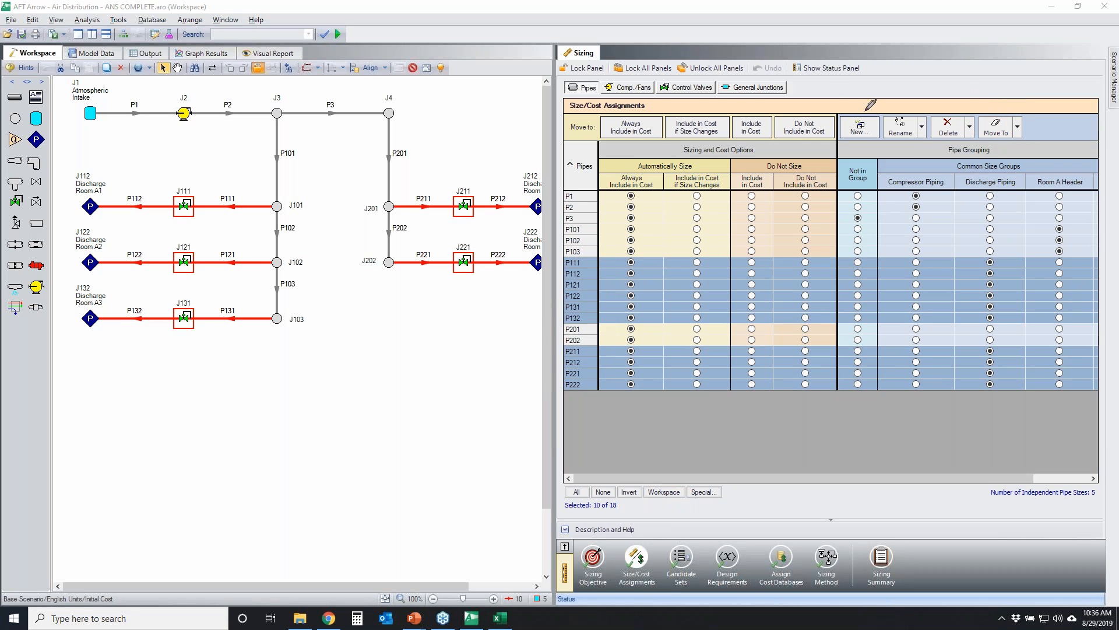
{"action": "mouse_move", "coordinate": [872, 108]}
{"action": "left_mouse_down"}
{"action": "mouse_move", "coordinate": [878, 138]}
{"action": "mouse_move", "coordinate": [871, 108]}
{"action": "left_mouse_up"}
{"action": "mouse_move", "coordinate": [870, 142]}
{"action": "left_mouse_down"}
{"action": "mouse_move", "coordinate": [978, 181]}
{"action": "mouse_move", "coordinate": [981, 194]}
{"action": "left_mouse_up"}
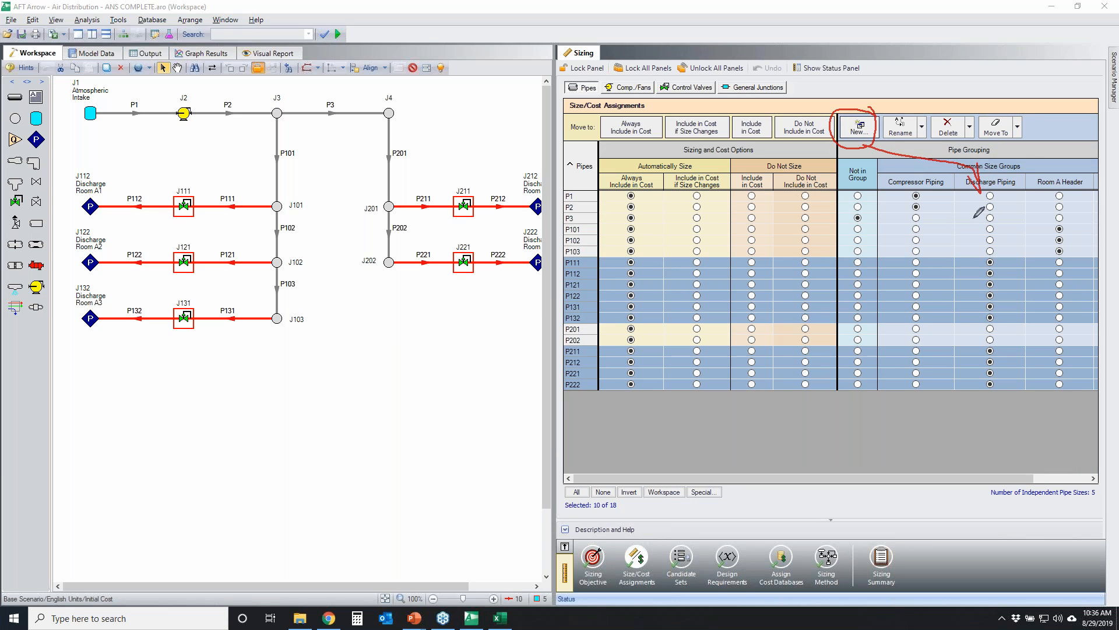
{"action": "mouse_move", "coordinate": [1033, 164]}
{"action": "left_mouse_down"}
{"action": "mouse_move", "coordinate": [1011, 183]}
{"action": "mouse_move", "coordinate": [1018, 159]}
{"action": "left_mouse_up"}
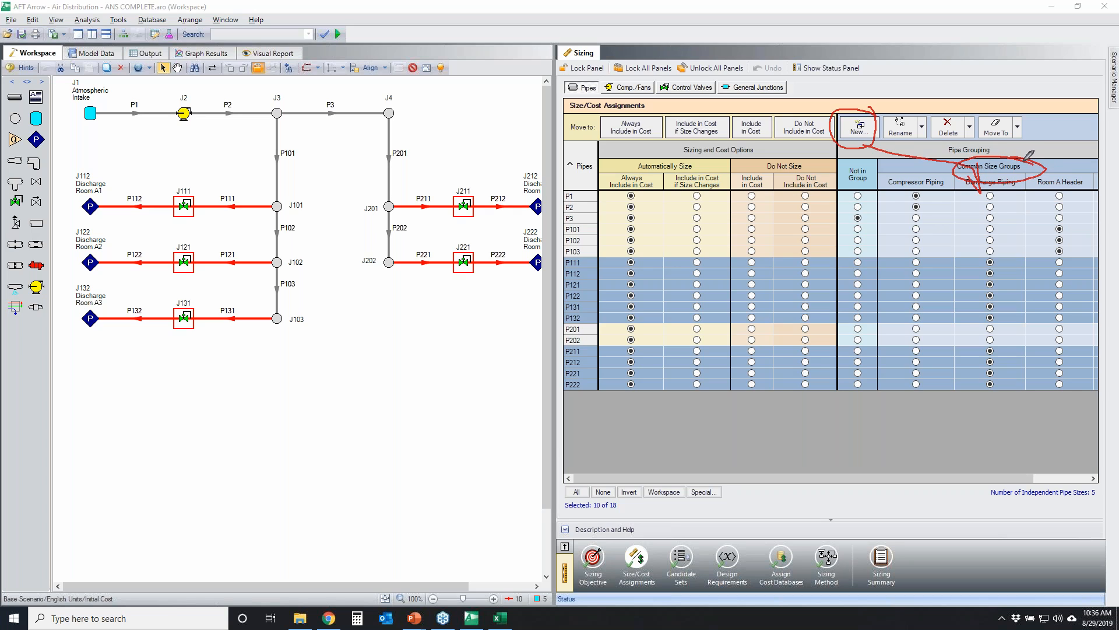
{"action": "key", "text": "e"}
Step: Circle the selected discharge pipes with the pen and move them to the Compressor Piping group
{"action": "left_click_drag", "start_coordinate": [555, 271], "coordinate": [577, 254]}
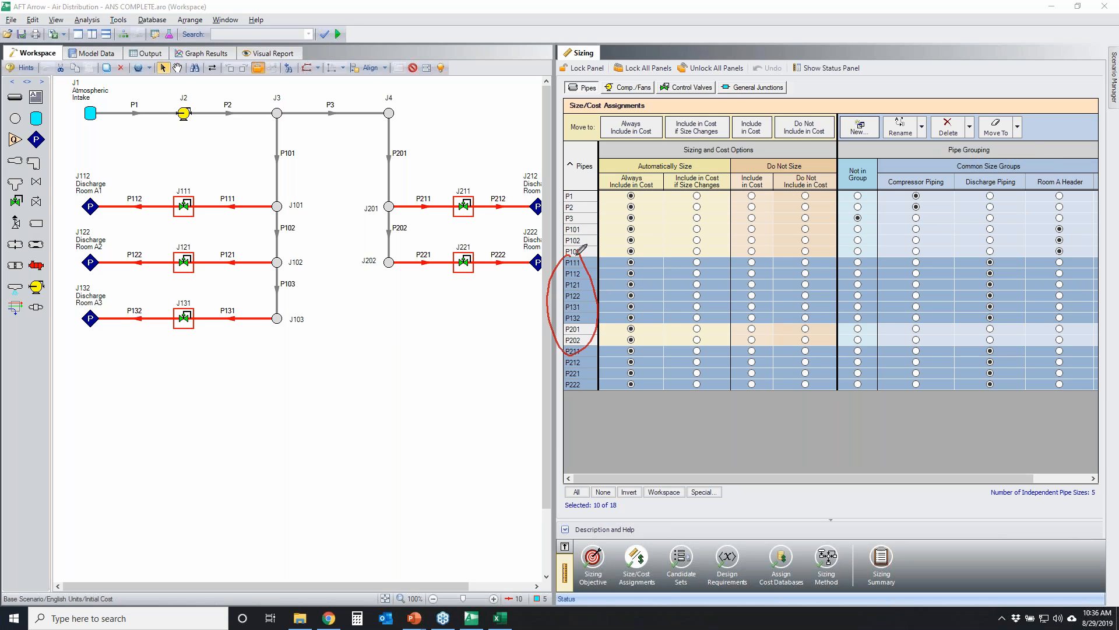
{"action": "mouse_move", "coordinate": [577, 349]}
{"action": "left_mouse_down"}
{"action": "mouse_move", "coordinate": [592, 368]}
{"action": "mouse_move", "coordinate": [583, 347]}
{"action": "left_mouse_up"}
{"action": "left_click", "coordinate": [1017, 127]}
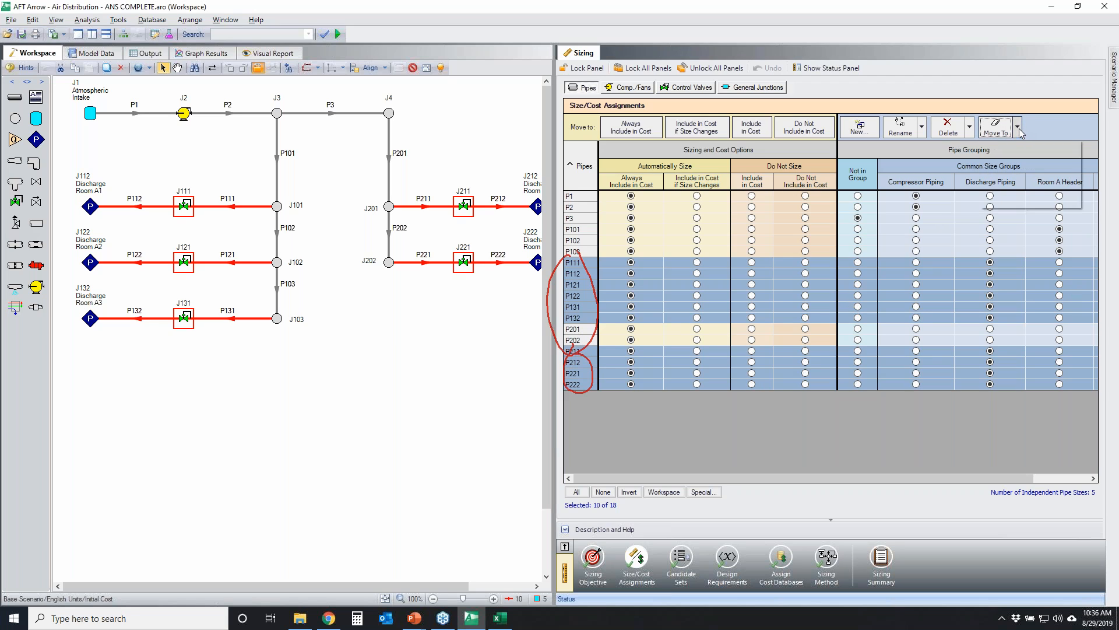
{"action": "left_click", "coordinate": [996, 127]}
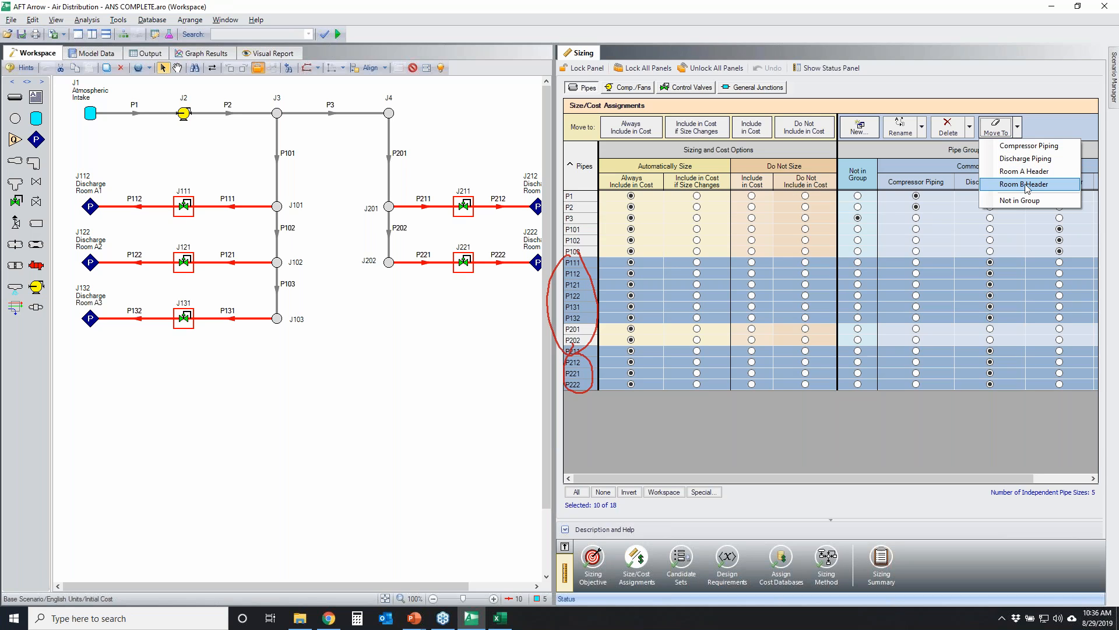
{"action": "left_click", "coordinate": [1031, 149]}
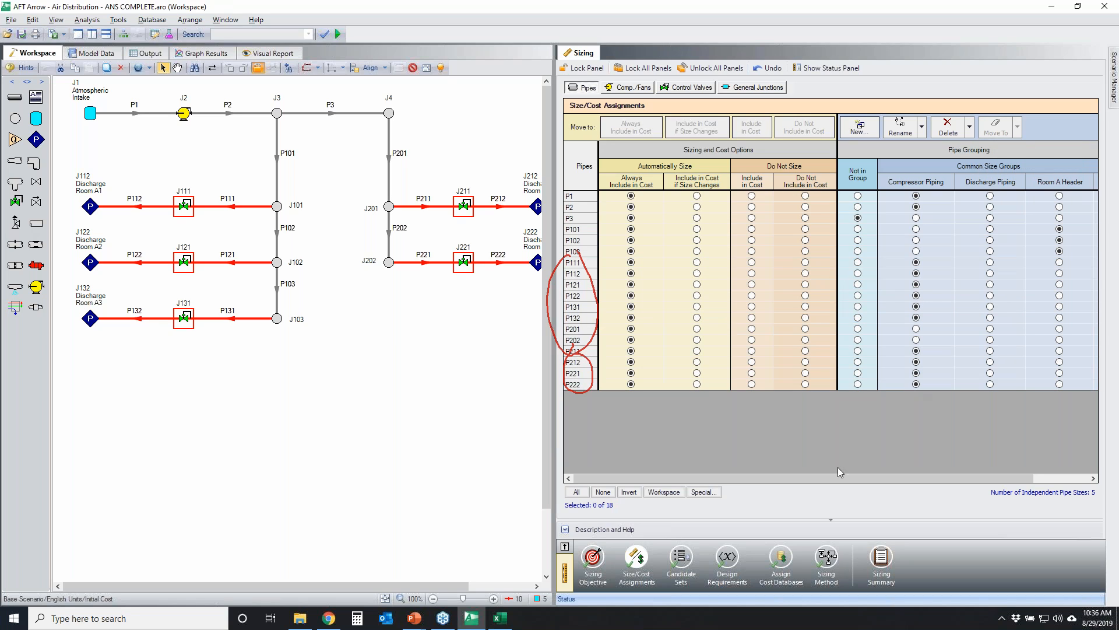
Step: Reselect the discharge branch pipes in the table from the workspace selection and open the list of groups to move them to
{"action": "left_click", "coordinate": [662, 493]}
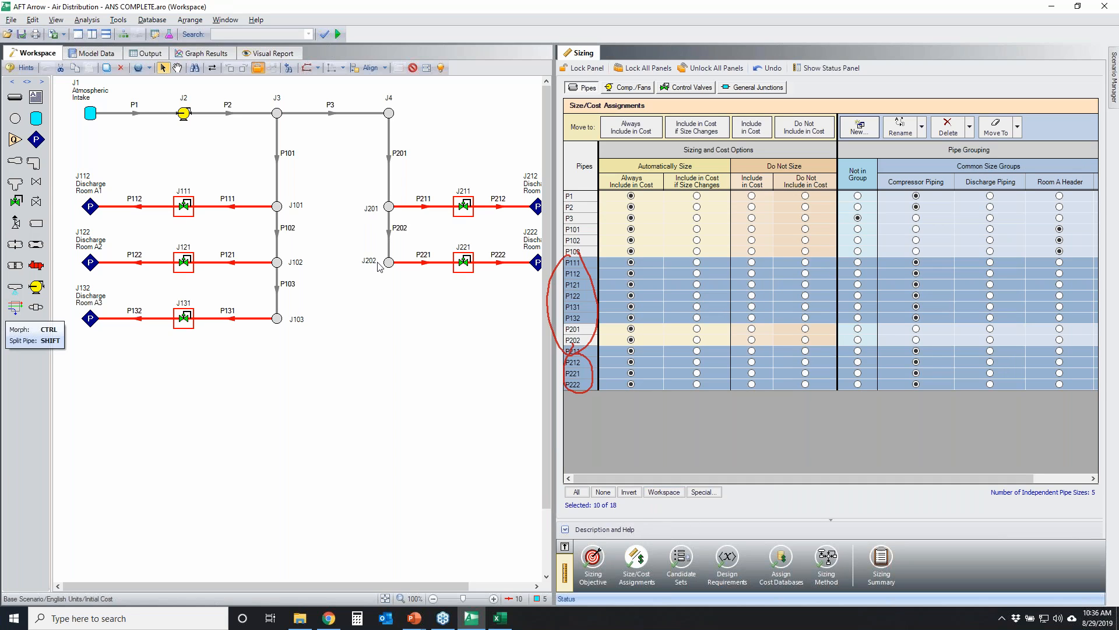
{"action": "left_click", "coordinate": [1018, 127]}
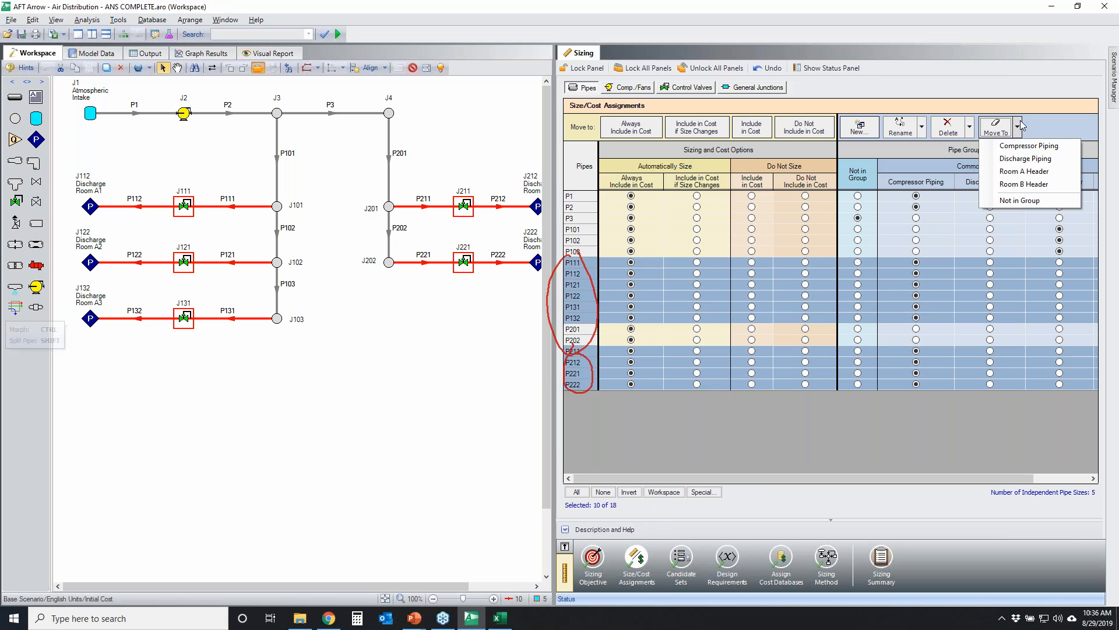
Step: Move the ten selected discharge pipes into the Discharge Piping common size group
{"action": "left_click", "coordinate": [1027, 160]}
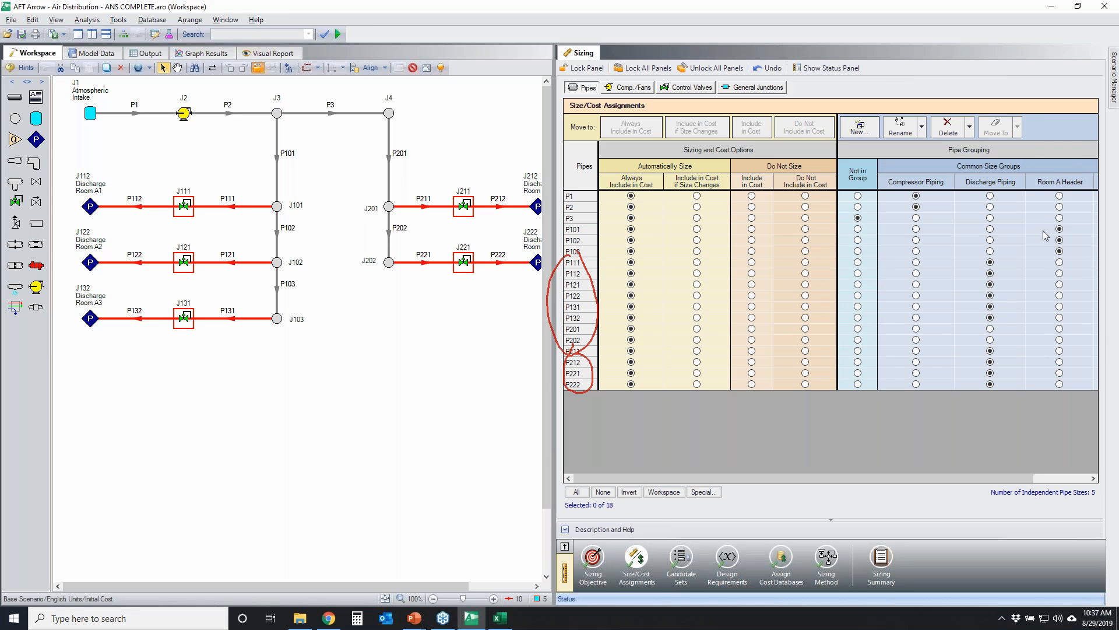
{"action": "mouse_move", "coordinate": [1020, 200]}
{"action": "left_mouse_down"}
{"action": "mouse_move", "coordinate": [569, 230]}
{"action": "mouse_move", "coordinate": [1004, 211]}
{"action": "left_mouse_up"}
{"action": "left_click_drag", "start_coordinate": [891, 205], "coordinate": [1003, 211]}
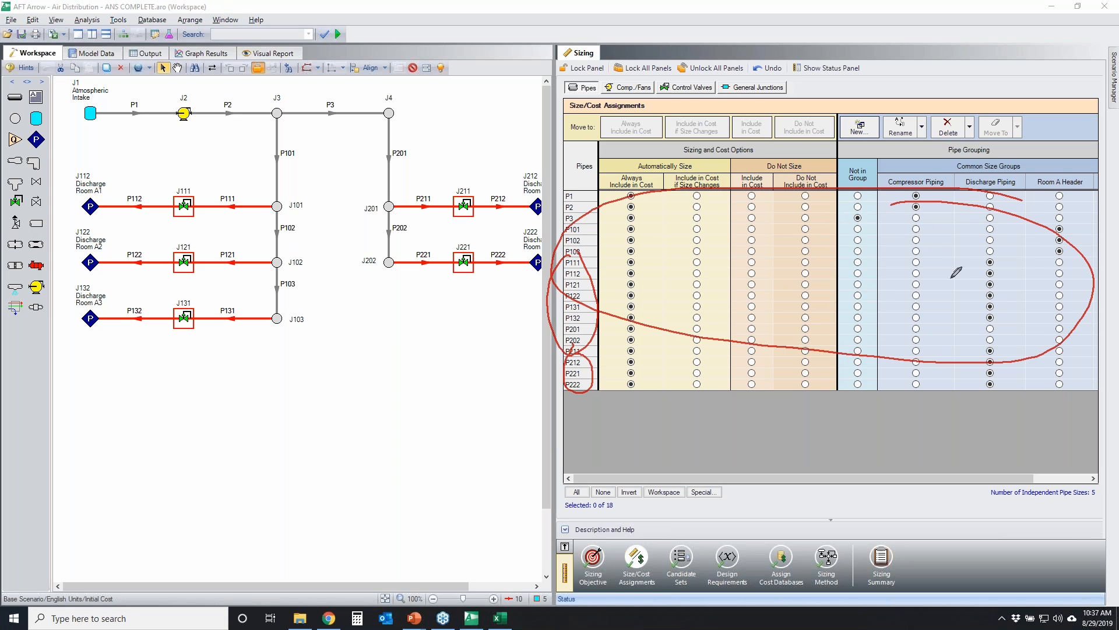
{"action": "mouse_move", "coordinate": [730, 465]}
{"action": "left_mouse_down"}
{"action": "mouse_move", "coordinate": [568, 474]}
{"action": "mouse_move", "coordinate": [741, 483]}
{"action": "mouse_move", "coordinate": [670, 465]}
{"action": "left_mouse_up"}
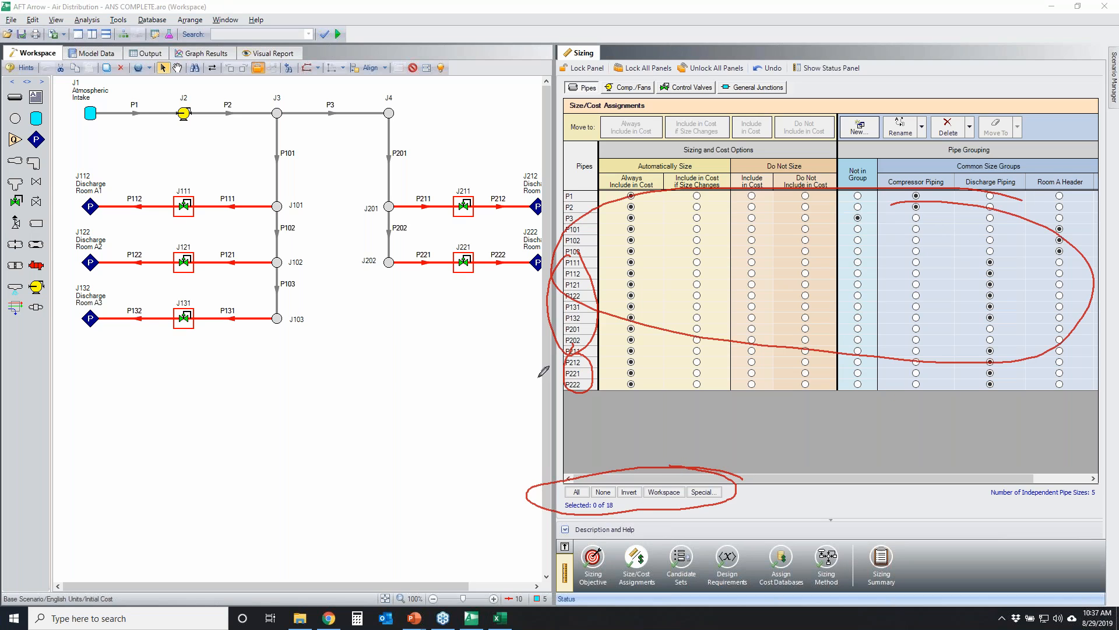
{"action": "mouse_move", "coordinate": [492, 179]}
{"action": "left_mouse_down"}
{"action": "mouse_move", "coordinate": [388, 154]}
{"action": "mouse_move", "coordinate": [236, 330]}
{"action": "mouse_move", "coordinate": [432, 160]}
{"action": "mouse_move", "coordinate": [410, 153]}
{"action": "left_mouse_up"}
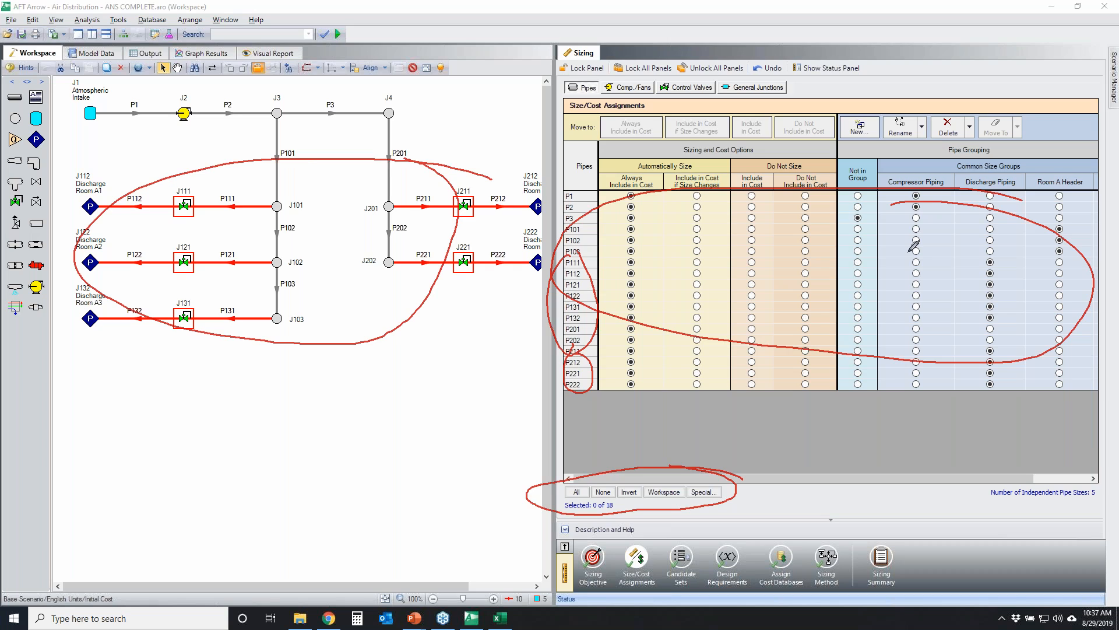
{"action": "key", "text": "Escape"}
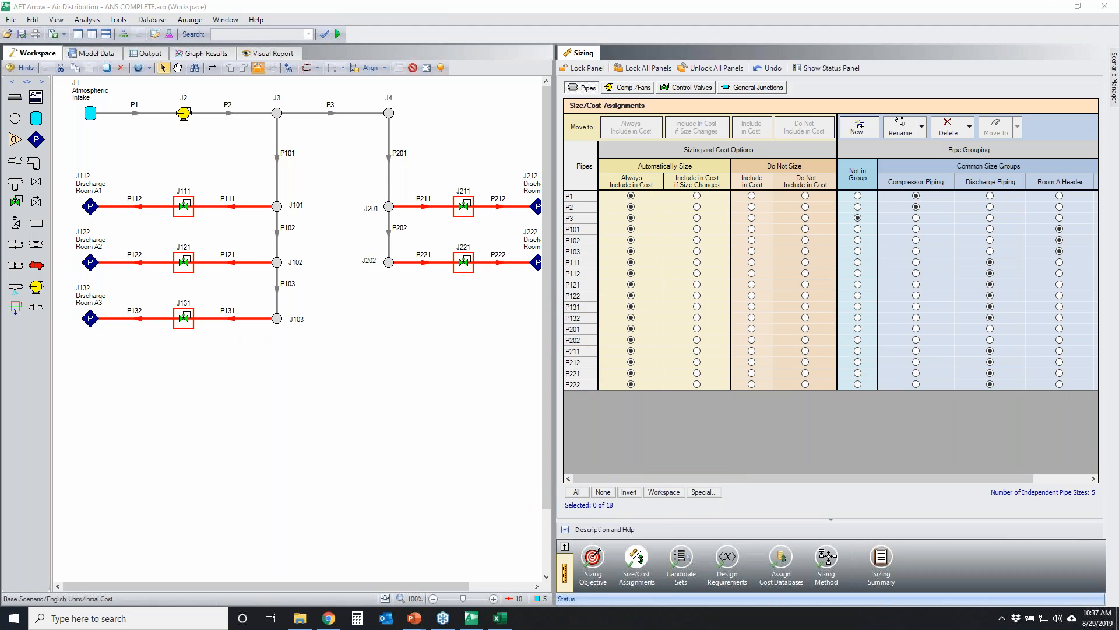
{"action": "mouse_move", "coordinate": [610, 191]}
{"action": "left_mouse_down"}
{"action": "mouse_move", "coordinate": [550, 281]}
{"action": "mouse_move", "coordinate": [639, 286]}
{"action": "mouse_move", "coordinate": [611, 197]}
{"action": "left_mouse_up"}
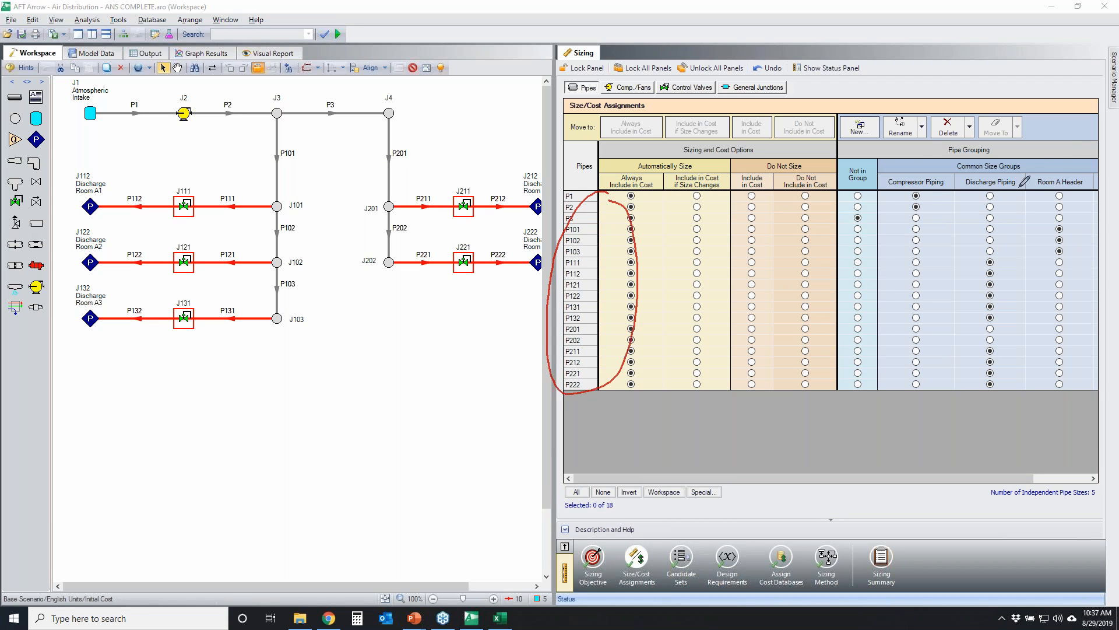
{"action": "mouse_move", "coordinate": [1054, 148]}
{"action": "left_mouse_down"}
{"action": "mouse_move", "coordinate": [1028, 209]}
{"action": "mouse_move", "coordinate": [1019, 142]}
{"action": "left_mouse_up"}
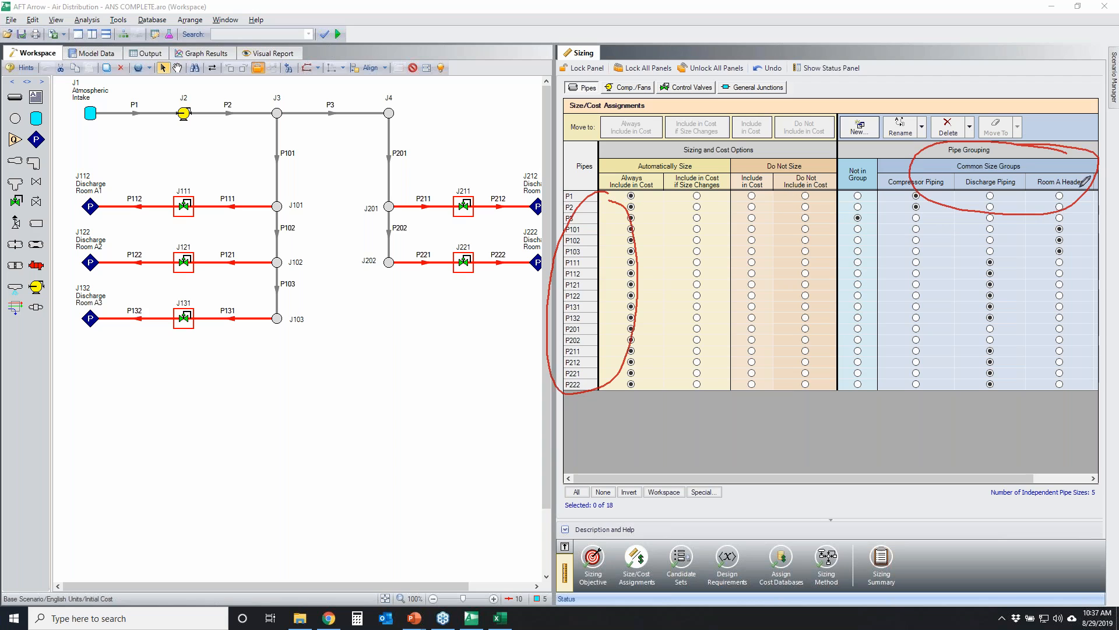
{"action": "key", "text": "Escape"}
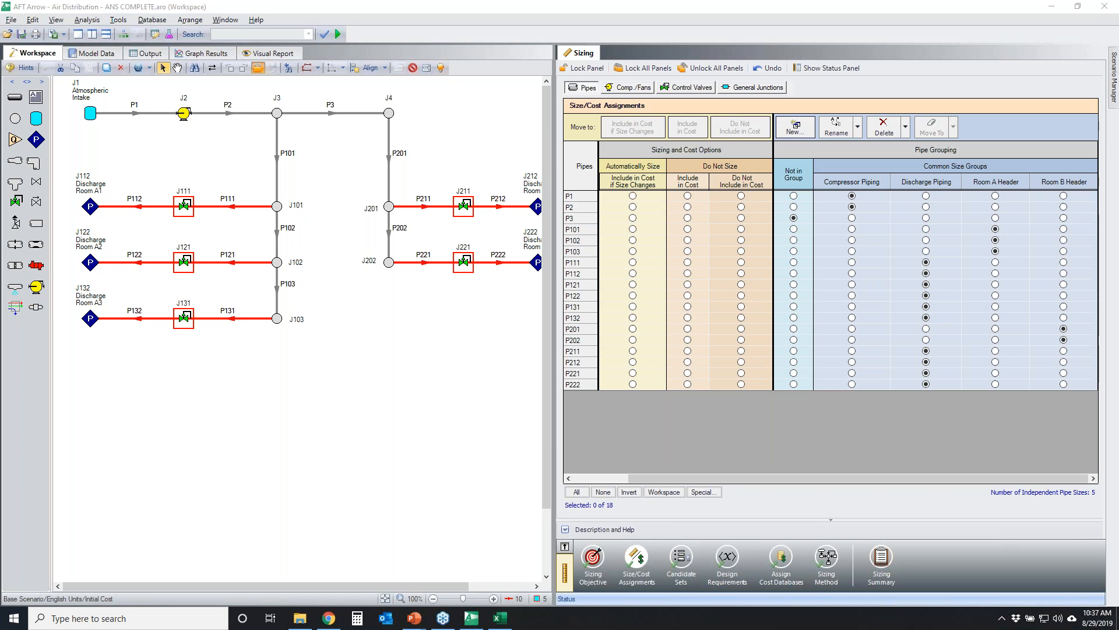
Step: Select pipes P1 and P2 around compressor J2 in the workspace and assign them to the Compressor Piping group
{"action": "left_click", "coordinate": [348, 417]}
{"action": "left_click_drag", "start_coordinate": [200, 145], "coordinate": [134, 101]}
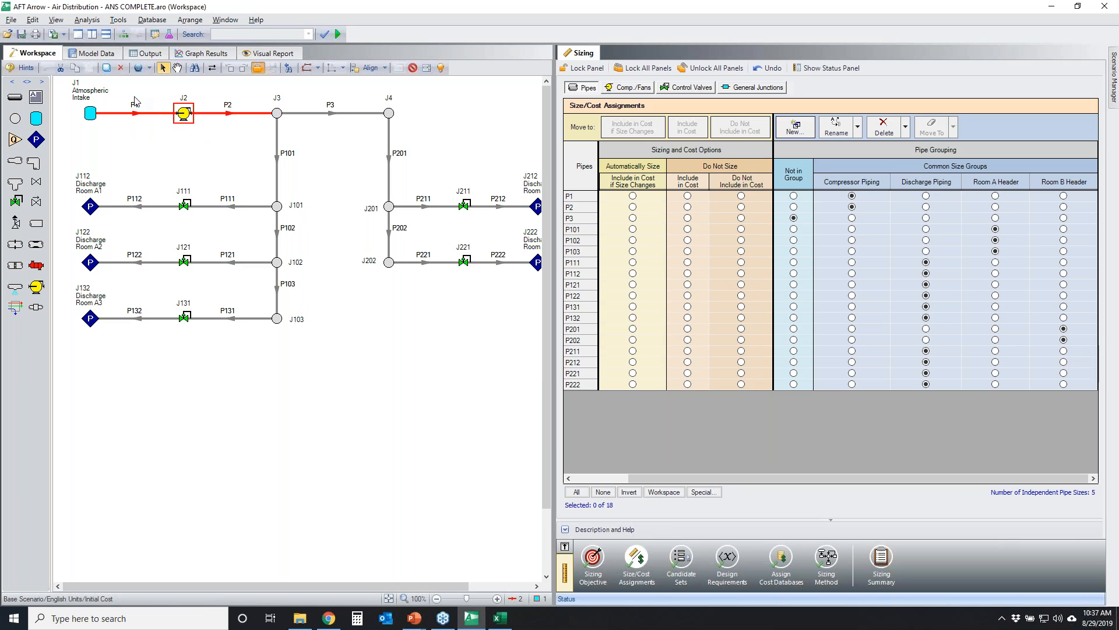
{"action": "left_click", "coordinate": [665, 492]}
{"action": "left_click", "coordinate": [956, 128]}
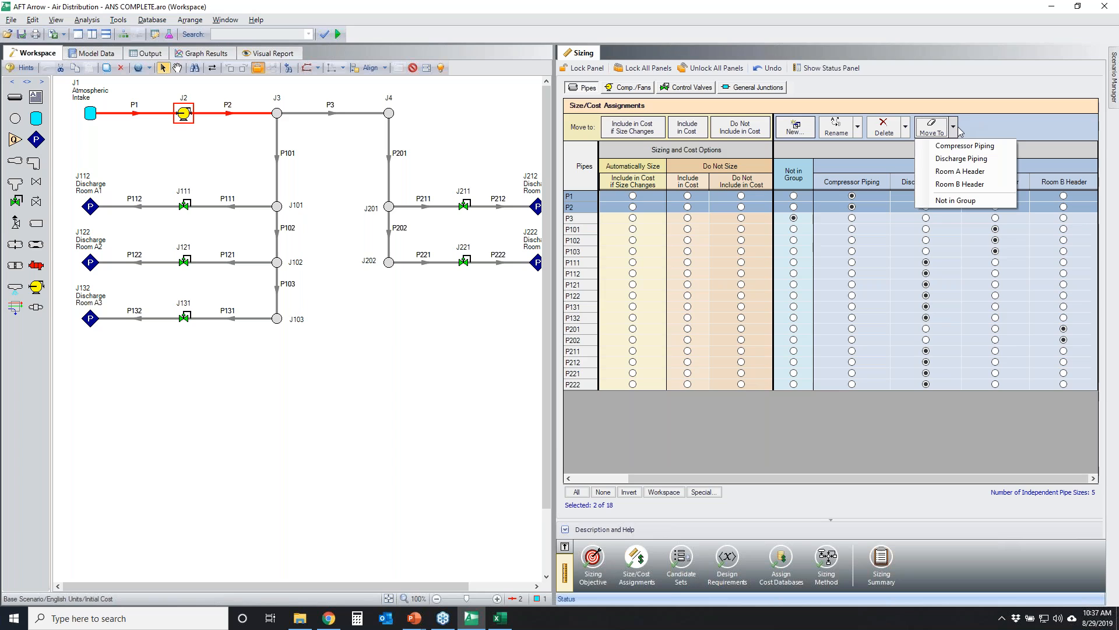
{"action": "left_click", "coordinate": [967, 146]}
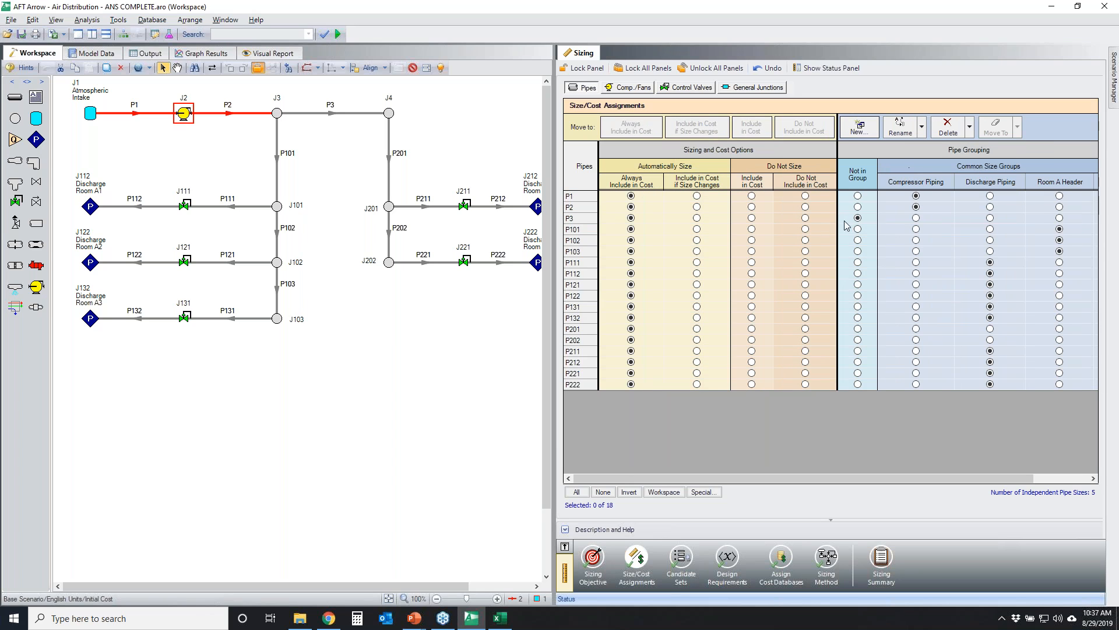
Step: Sort the pipe assignment table by pipe, by Not in Group, and finally by Common Size Groups
{"action": "left_click", "coordinate": [580, 170]}
{"action": "mouse_move", "coordinate": [1015, 256]}
{"action": "left_mouse_down"}
{"action": "mouse_move", "coordinate": [950, 320]}
{"action": "mouse_move", "coordinate": [1019, 271]}
{"action": "mouse_move", "coordinate": [1009, 264]}
{"action": "left_mouse_up"}
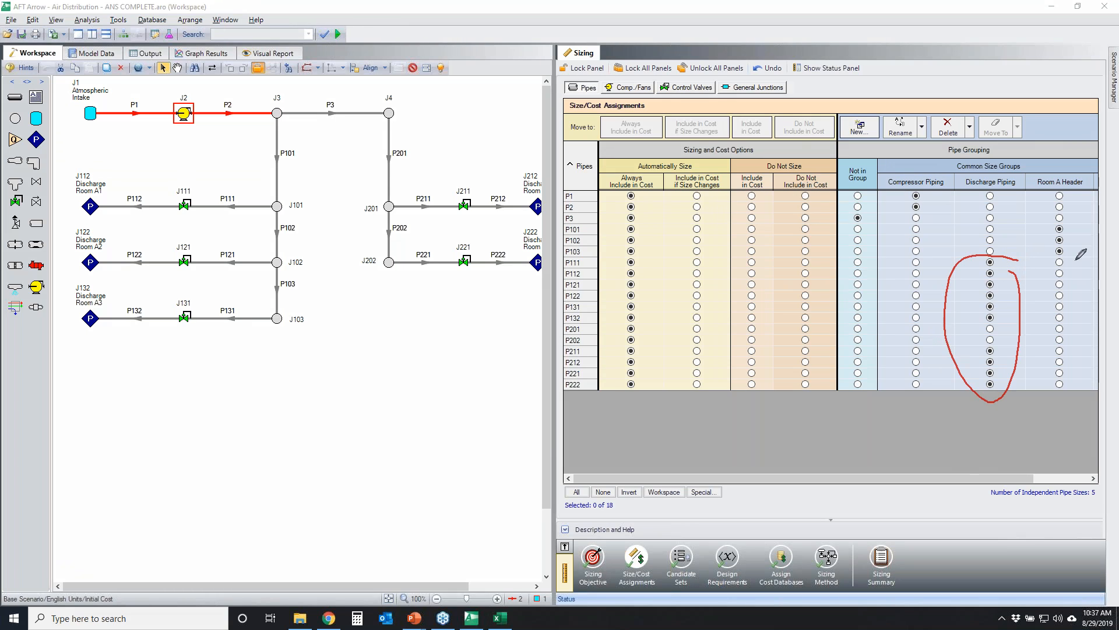
{"action": "key", "text": "Escape"}
{"action": "left_click", "coordinate": [858, 173]}
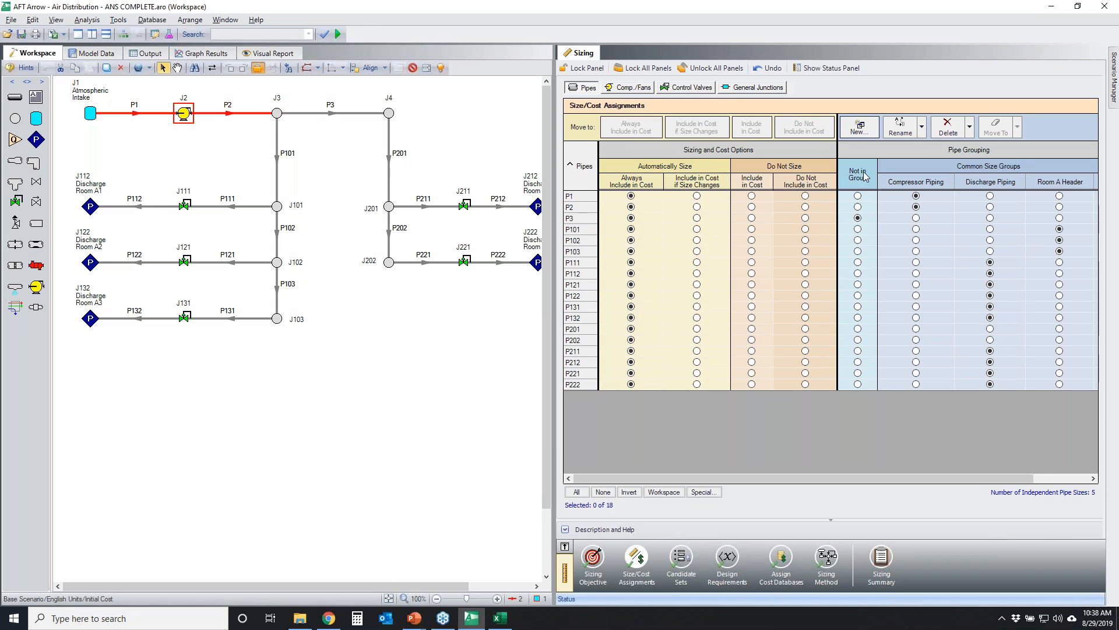
{"action": "left_click", "coordinate": [861, 173]}
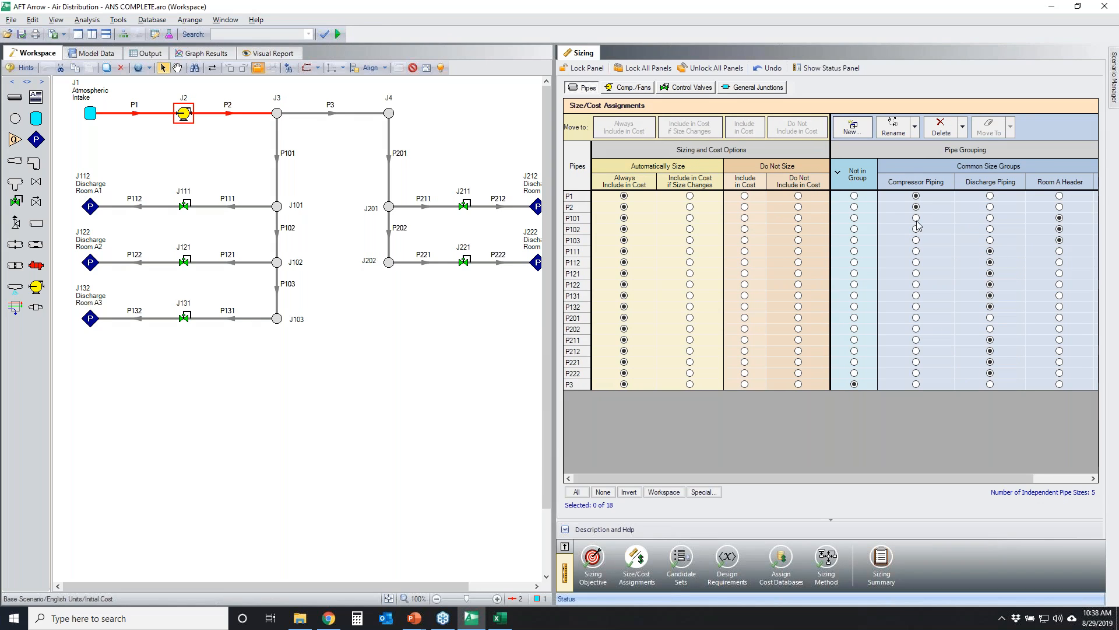
{"action": "left_click", "coordinate": [902, 166]}
Step: Examine the pipe assignments across all common size groups including Room B Header, the ungrouped pipe P3, and the number of independent pipe sizes
{"action": "key", "text": "ctrl+2"}
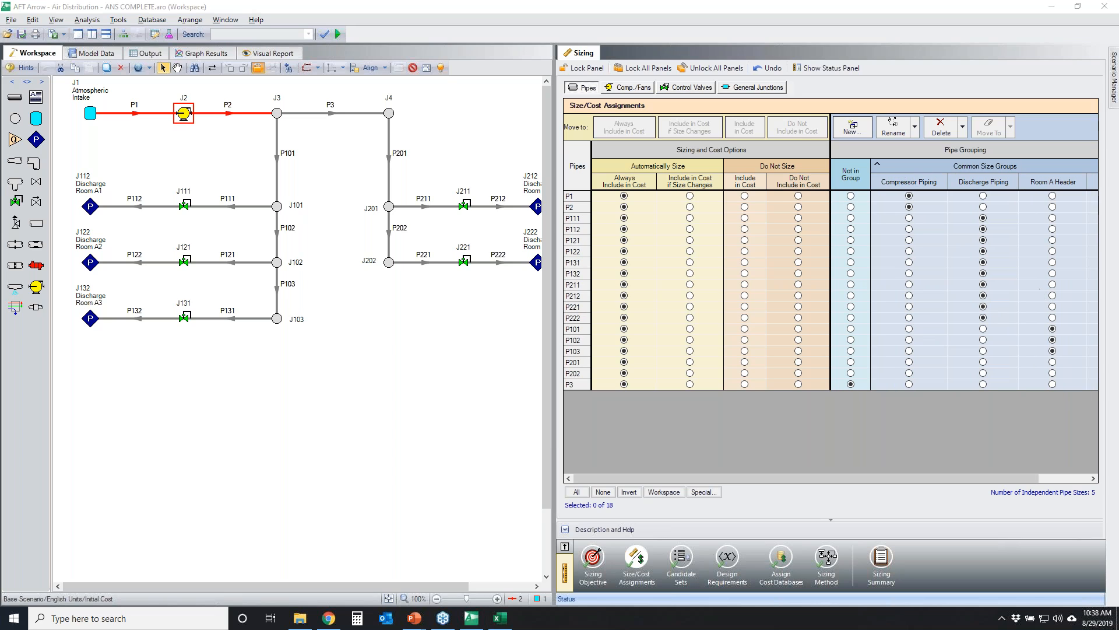
{"action": "mouse_move", "coordinate": [919, 188]}
{"action": "left_mouse_down"}
{"action": "mouse_move", "coordinate": [925, 209]}
{"action": "mouse_move", "coordinate": [927, 198]}
{"action": "left_mouse_up"}
{"action": "mouse_move", "coordinate": [996, 217]}
{"action": "left_mouse_down"}
{"action": "mouse_move", "coordinate": [983, 294]}
{"action": "mouse_move", "coordinate": [991, 234]}
{"action": "left_mouse_up"}
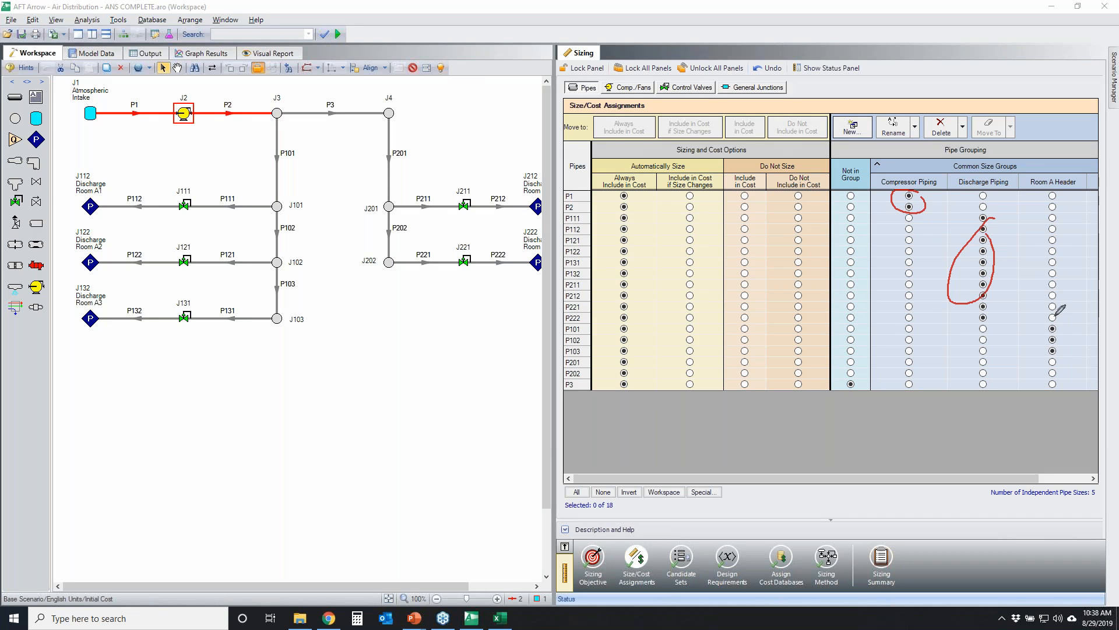
{"action": "mouse_move", "coordinate": [1069, 331]}
{"action": "left_mouse_down"}
{"action": "mouse_move", "coordinate": [1046, 351]}
{"action": "mouse_move", "coordinate": [1067, 326]}
{"action": "left_mouse_up"}
{"action": "right_click", "coordinate": [970, 433]}
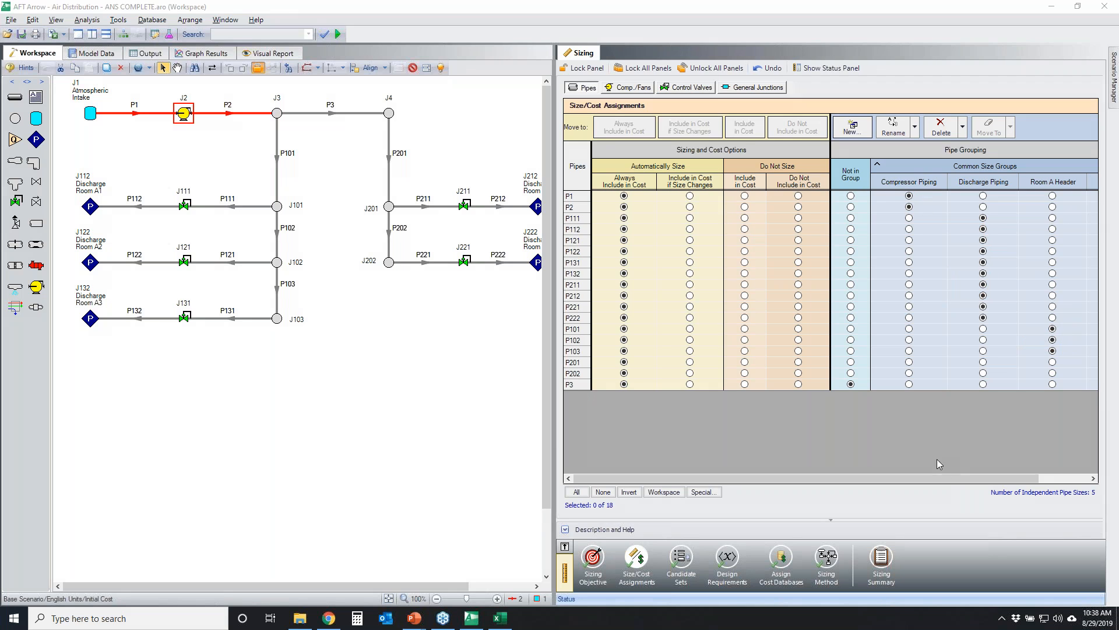
{"action": "left_click_drag", "start_coordinate": [1031, 478], "coordinate": [1079, 472]}
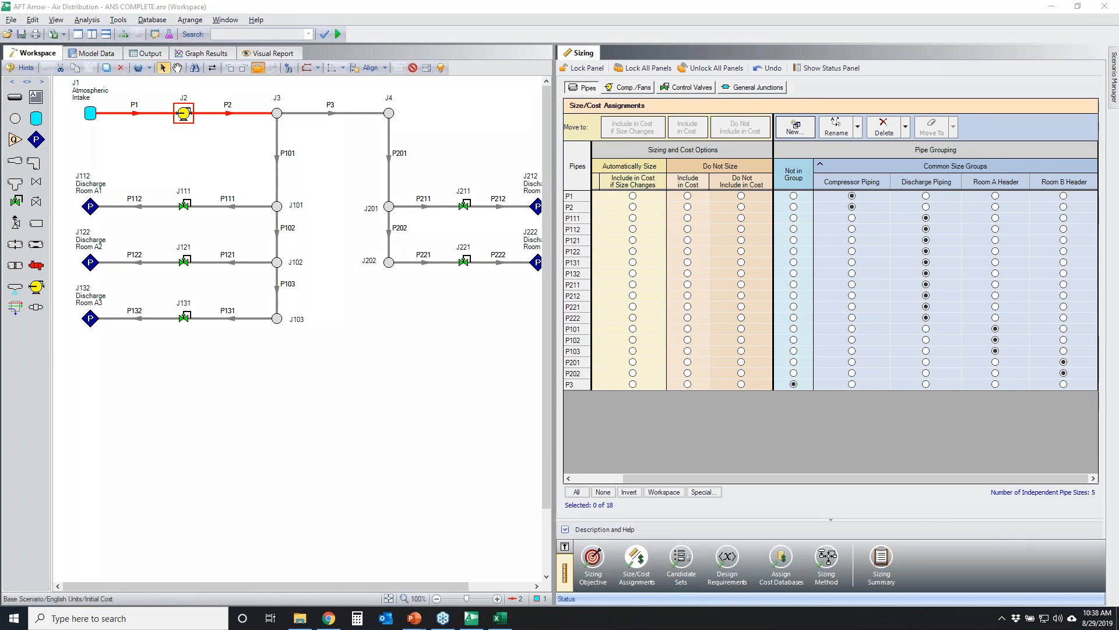
{"action": "mouse_move", "coordinate": [1026, 173]}
{"action": "left_mouse_down"}
{"action": "mouse_move", "coordinate": [925, 337]}
{"action": "mouse_move", "coordinate": [1033, 206]}
{"action": "mouse_move", "coordinate": [1006, 194]}
{"action": "left_mouse_up"}
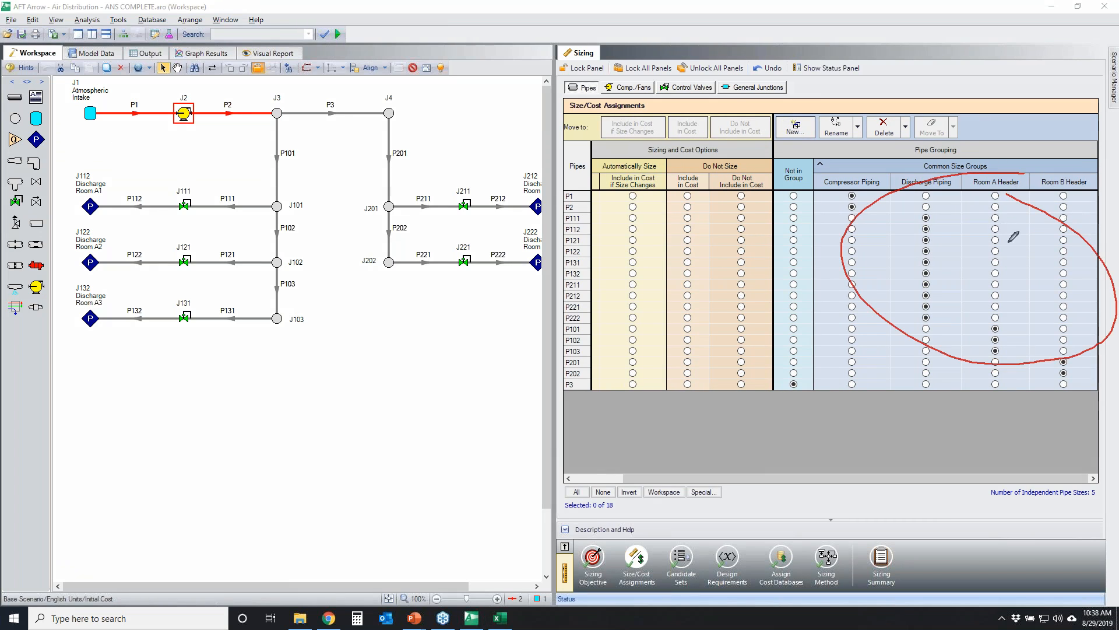
{"action": "mouse_move", "coordinate": [798, 371]}
{"action": "left_mouse_down"}
{"action": "mouse_move", "coordinate": [806, 390]}
{"action": "mouse_move", "coordinate": [804, 368]}
{"action": "left_mouse_up"}
{"action": "mouse_move", "coordinate": [353, 98]}
{"action": "left_mouse_down"}
{"action": "mouse_move", "coordinate": [389, 95]}
{"action": "mouse_move", "coordinate": [361, 110]}
{"action": "left_mouse_up"}
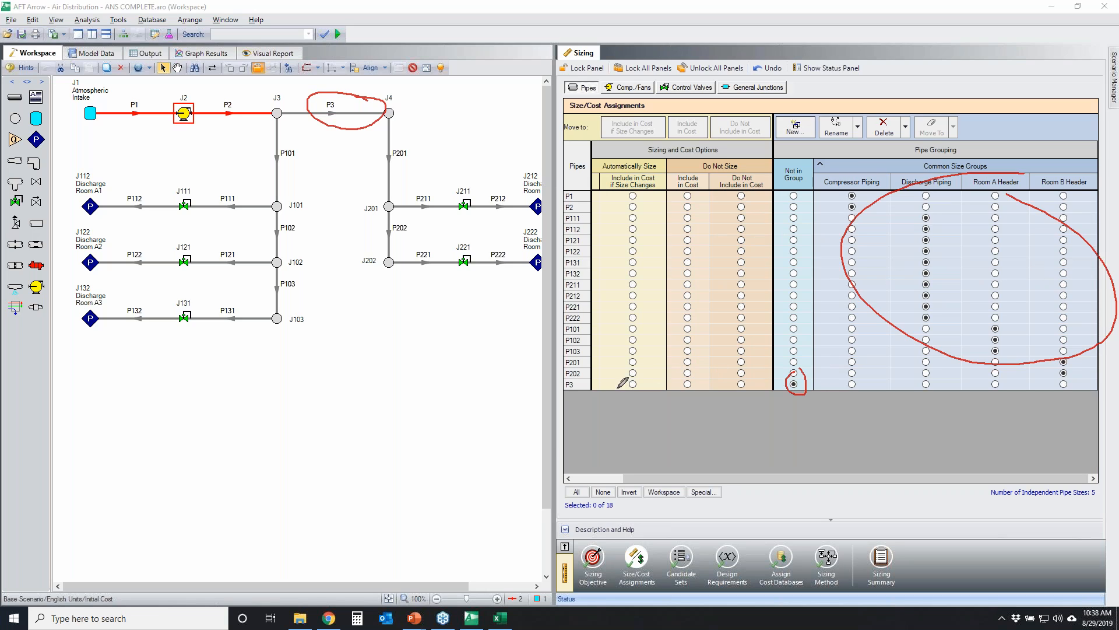
{"action": "mouse_move", "coordinate": [583, 378]}
{"action": "left_mouse_down"}
{"action": "mouse_move", "coordinate": [577, 396]}
{"action": "mouse_move", "coordinate": [589, 385]}
{"action": "left_mouse_up"}
{"action": "left_click_drag", "start_coordinate": [1096, 170], "coordinate": [877, 318]}
{"action": "left_click_drag", "start_coordinate": [857, 191], "coordinate": [1116, 350]}
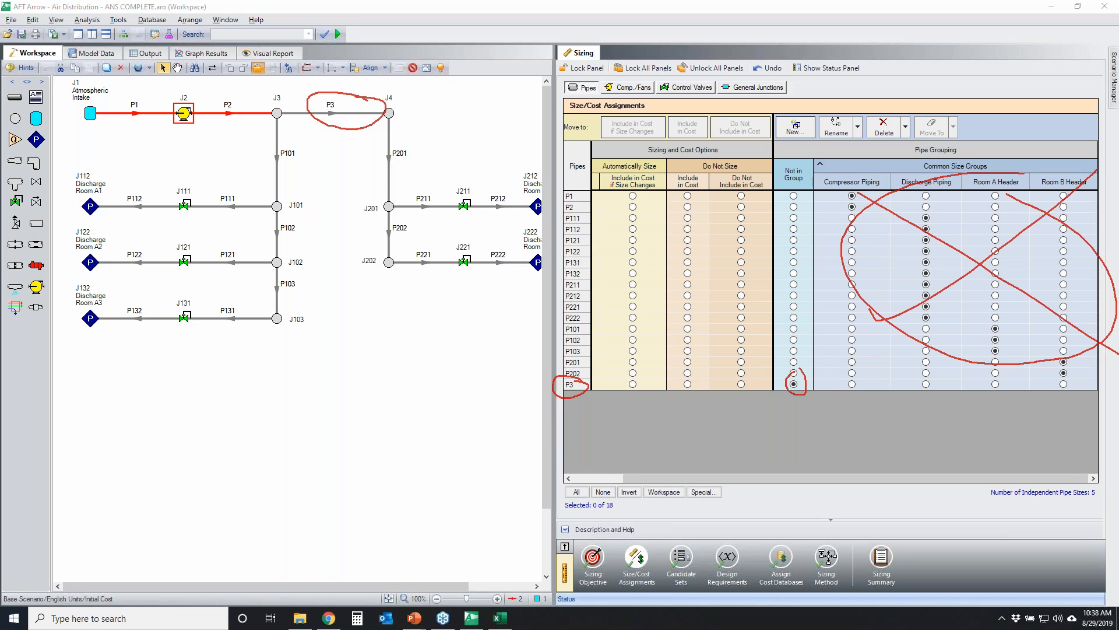
{"action": "key", "text": "e"}
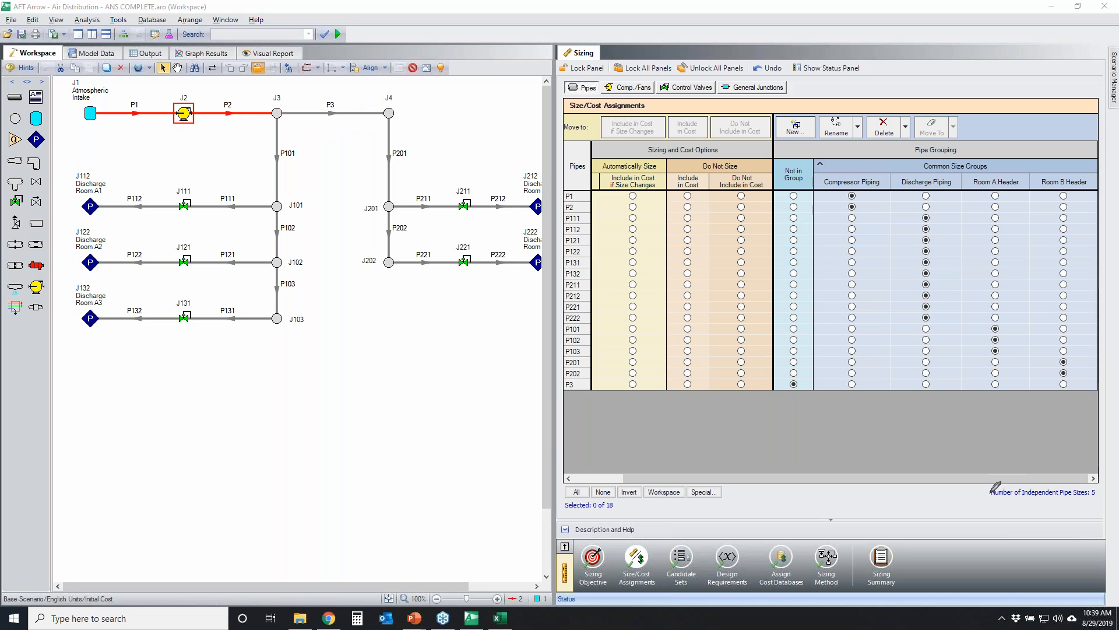
{"action": "mouse_move", "coordinate": [963, 485]}
{"action": "left_mouse_down"}
{"action": "mouse_move", "coordinate": [1110, 484]}
{"action": "mouse_move", "coordinate": [991, 510]}
{"action": "mouse_move", "coordinate": [1018, 466]}
{"action": "mouse_move", "coordinate": [1065, 484]}
{"action": "left_mouse_up"}
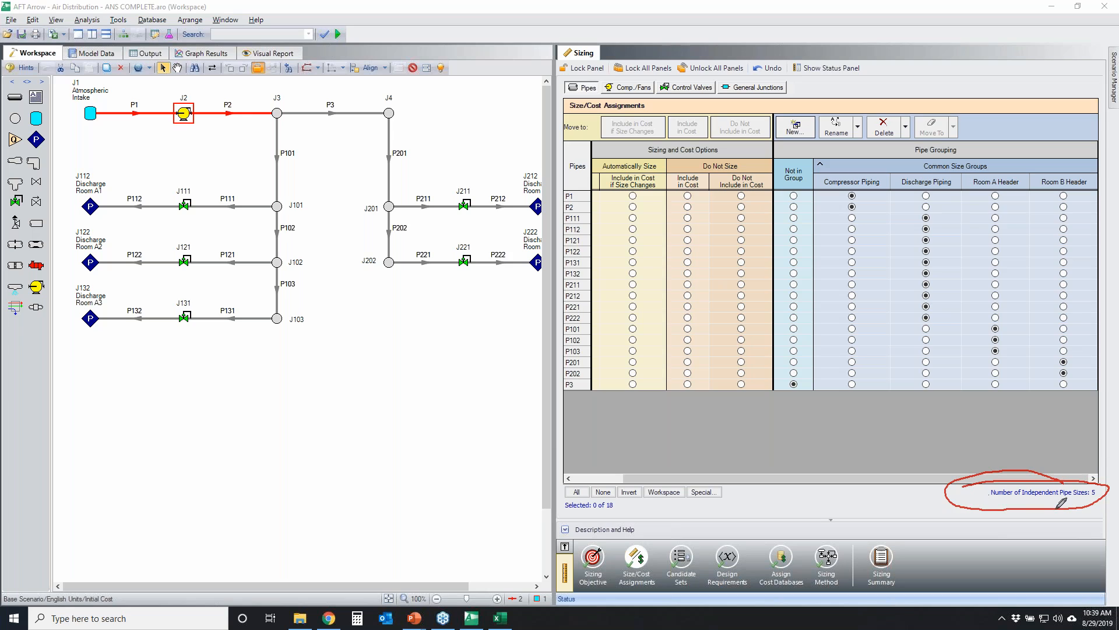
{"action": "left_click", "coordinate": [1108, 445]}
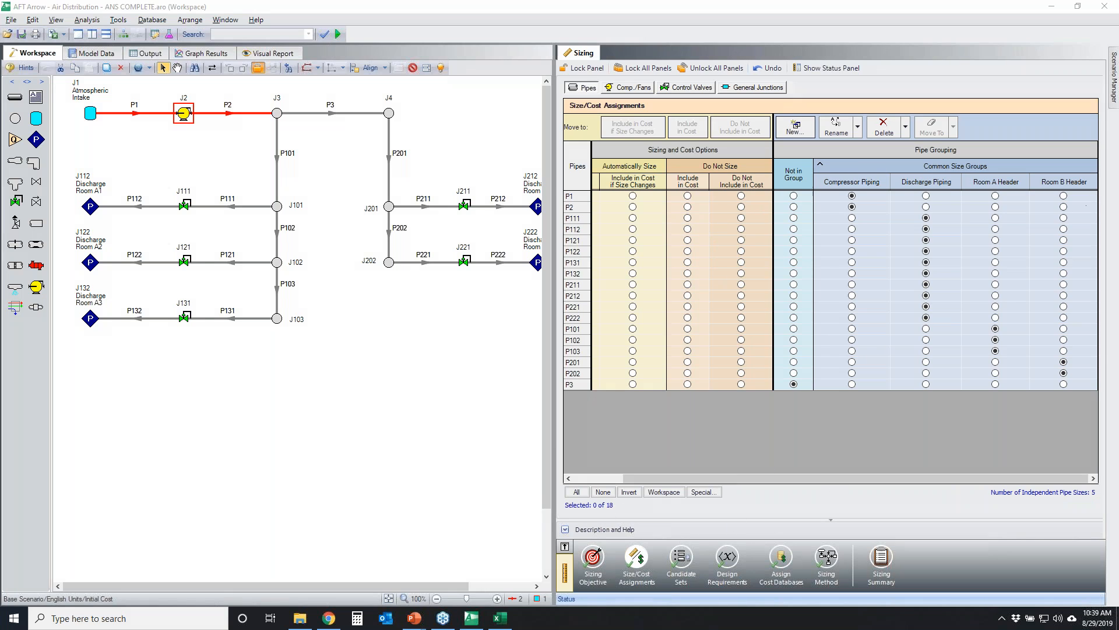
Step: Review the size/cost assignment of compressor J2 and its cost option
{"action": "left_click", "coordinate": [628, 87]}
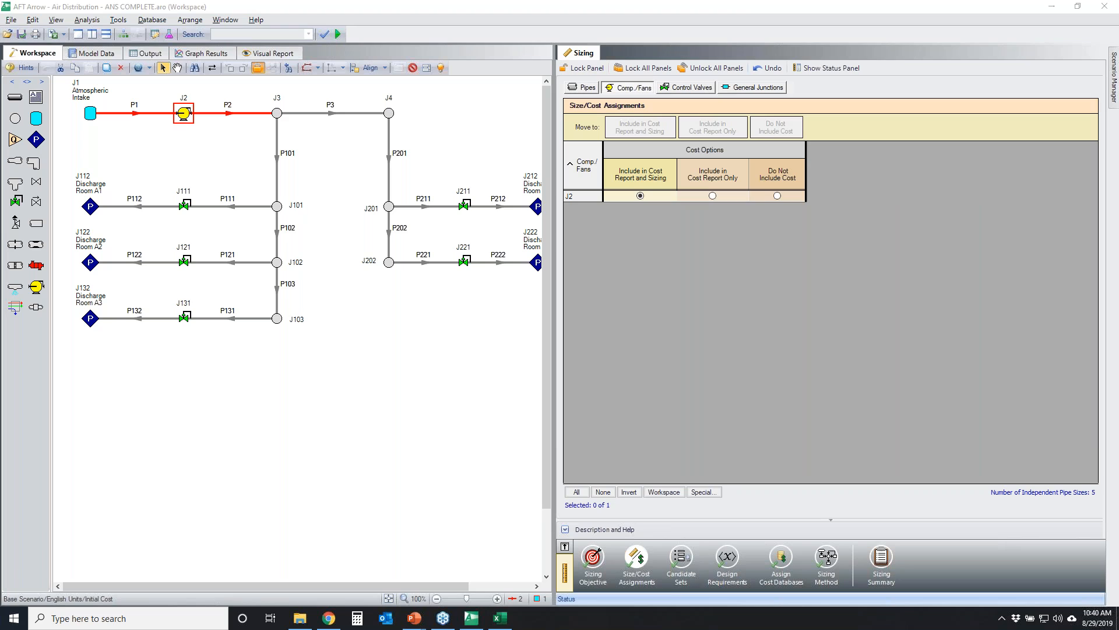
{"action": "mouse_move", "coordinate": [224, 97]}
{"action": "left_mouse_down"}
{"action": "mouse_move", "coordinate": [195, 93]}
{"action": "mouse_move", "coordinate": [224, 131]}
{"action": "mouse_move", "coordinate": [227, 115]}
{"action": "left_mouse_up"}
{"action": "mouse_move", "coordinate": [598, 198]}
{"action": "left_mouse_down"}
{"action": "mouse_move", "coordinate": [591, 210]}
{"action": "mouse_move", "coordinate": [599, 193]}
{"action": "left_mouse_up"}
{"action": "mouse_move", "coordinate": [675, 160]}
{"action": "left_mouse_down"}
{"action": "mouse_move", "coordinate": [612, 161]}
{"action": "mouse_move", "coordinate": [653, 201]}
{"action": "mouse_move", "coordinate": [673, 156]}
{"action": "left_mouse_up"}
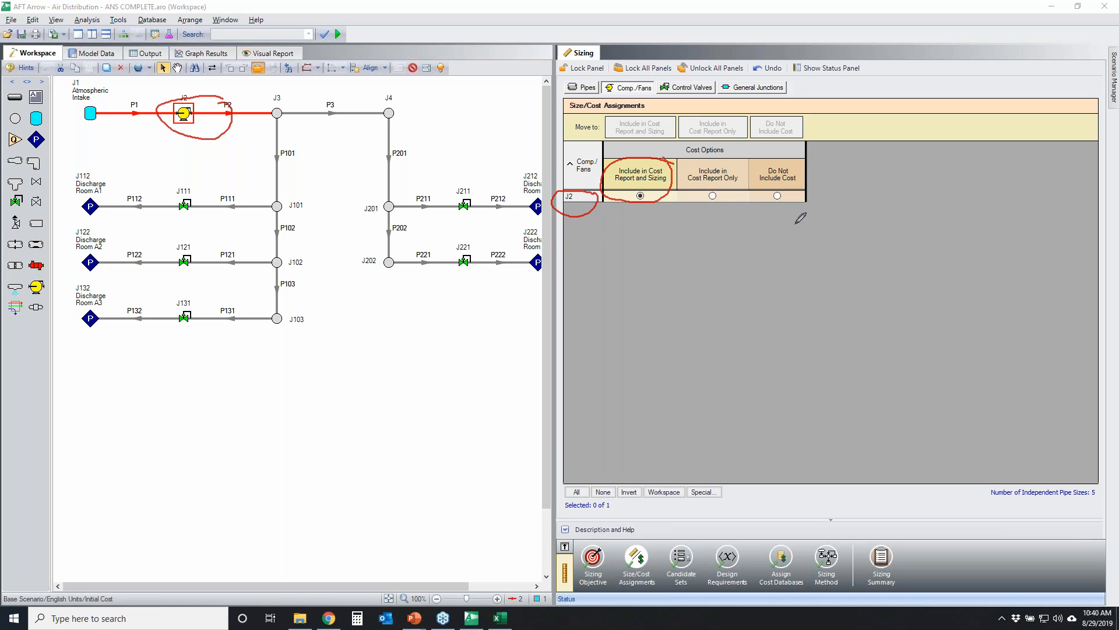
{"action": "left_click", "coordinate": [1118, 164]}
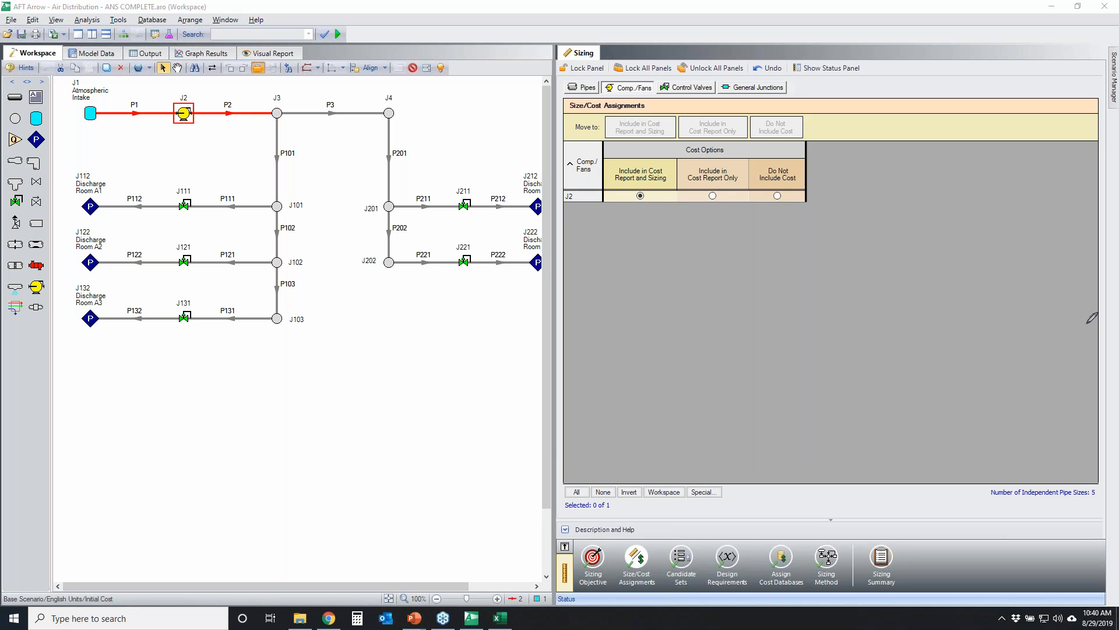
Step: Review the cost options assigned to the control valves J111 through J221
{"action": "left_click", "coordinate": [686, 87]}
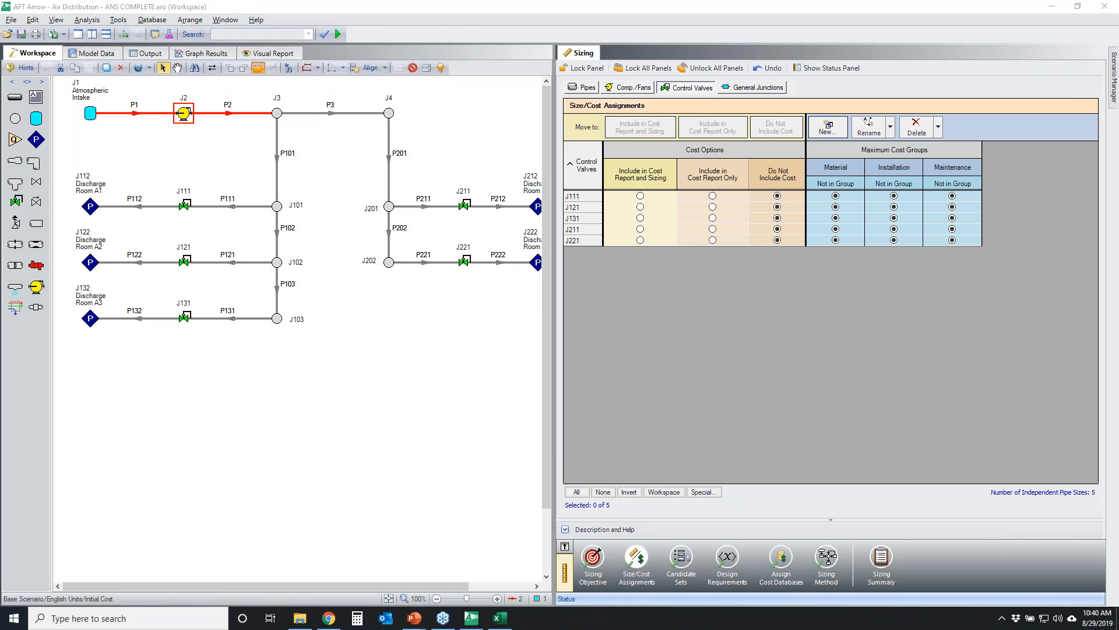
{"action": "mouse_move", "coordinate": [665, 174]}
{"action": "left_mouse_down"}
{"action": "mouse_move", "coordinate": [632, 252]}
{"action": "mouse_move", "coordinate": [667, 176]}
{"action": "left_mouse_up"}
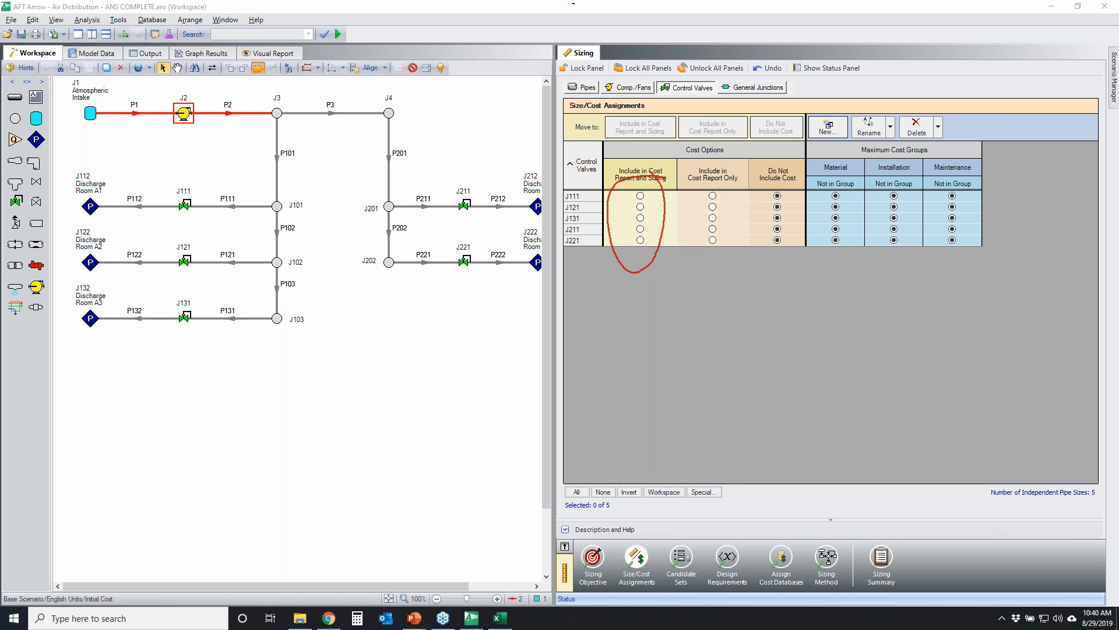
{"action": "left_click_drag", "start_coordinate": [806, 157], "coordinate": [771, 255]}
{"action": "left_click_drag", "start_coordinate": [745, 153], "coordinate": [823, 268]}
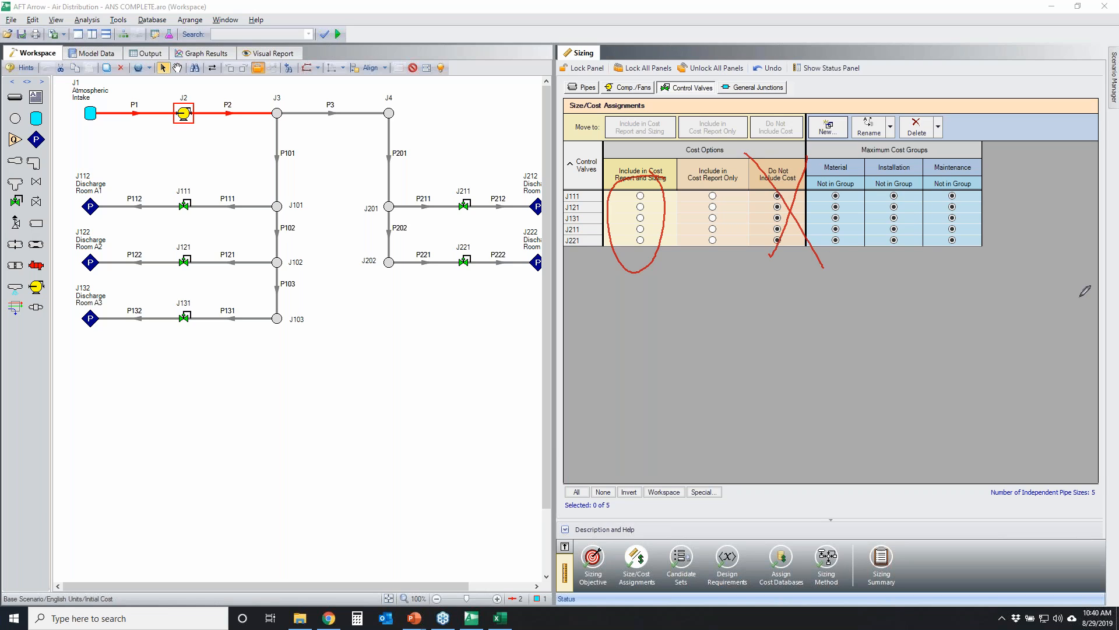
{"action": "key", "text": "Escape"}
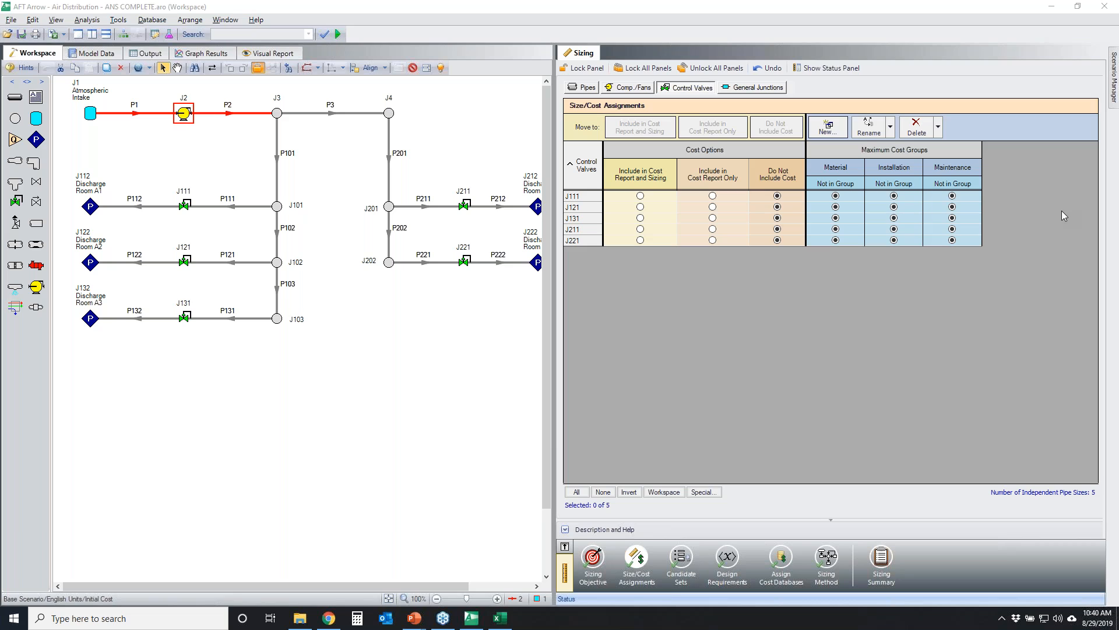
Step: Show the size/cost assignments of the general junctions
{"action": "mouse_move", "coordinate": [583, 80]}
{"action": "left_mouse_down"}
{"action": "mouse_move", "coordinate": [838, 87]}
{"action": "mouse_move", "coordinate": [667, 71]}
{"action": "left_mouse_up"}
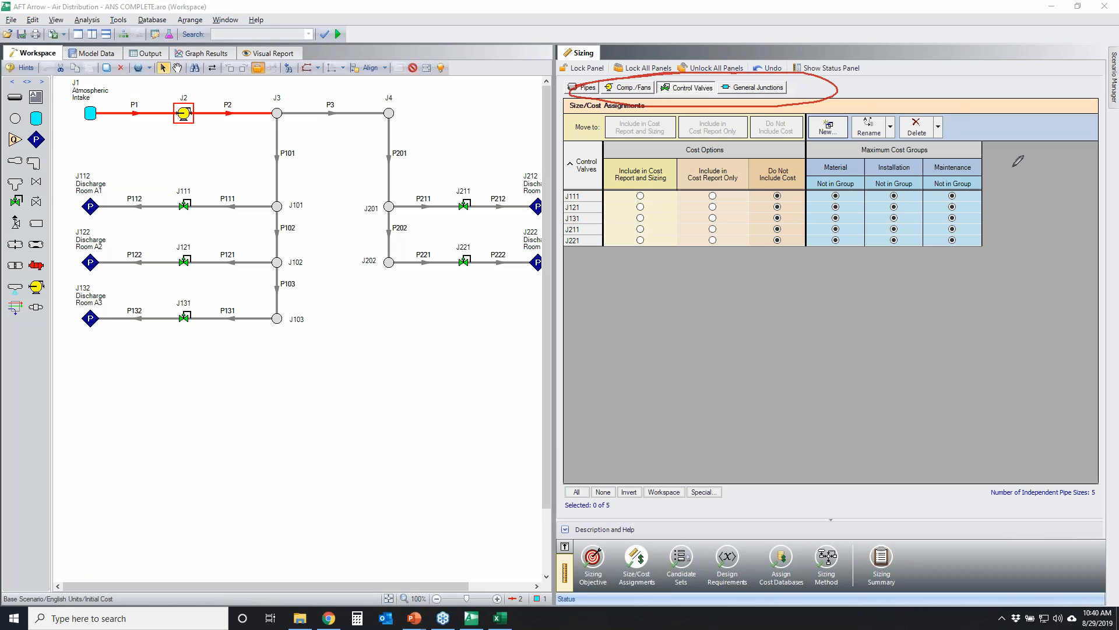
{"action": "left_click", "coordinate": [756, 87]}
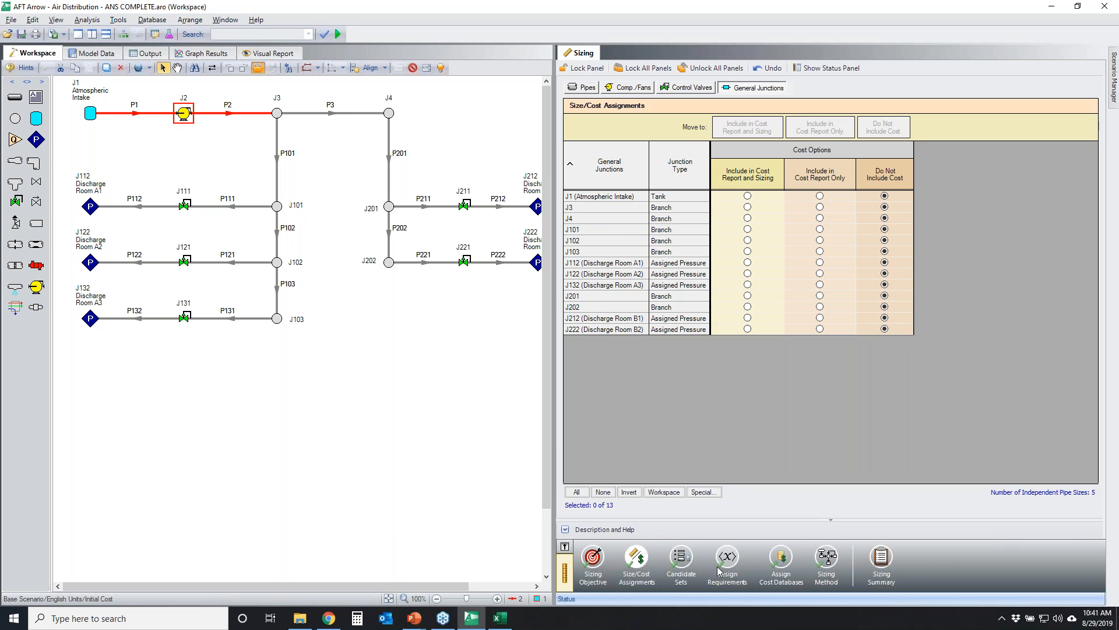
Step: Open the candidate sets and examine which set is assigned to each pipe group and to P3
{"action": "left_click", "coordinate": [680, 561]}
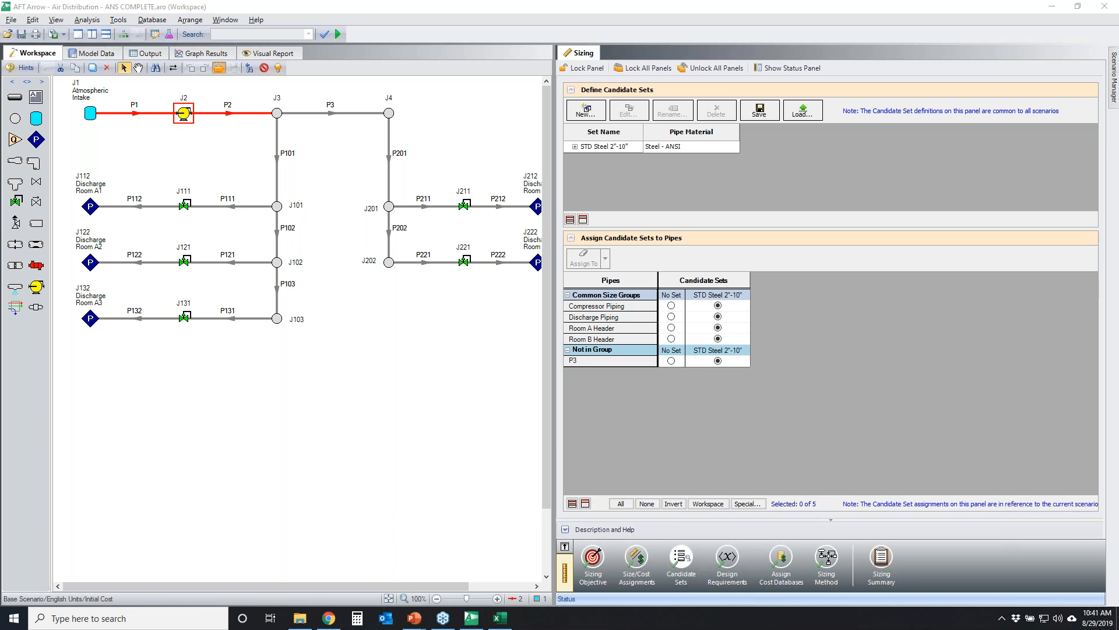
{"action": "mouse_move", "coordinate": [556, 282]}
{"action": "left_mouse_down"}
{"action": "mouse_move", "coordinate": [598, 275]}
{"action": "mouse_move", "coordinate": [709, 376]}
{"action": "mouse_move", "coordinate": [544, 295]}
{"action": "mouse_move", "coordinate": [654, 289]}
{"action": "left_mouse_up"}
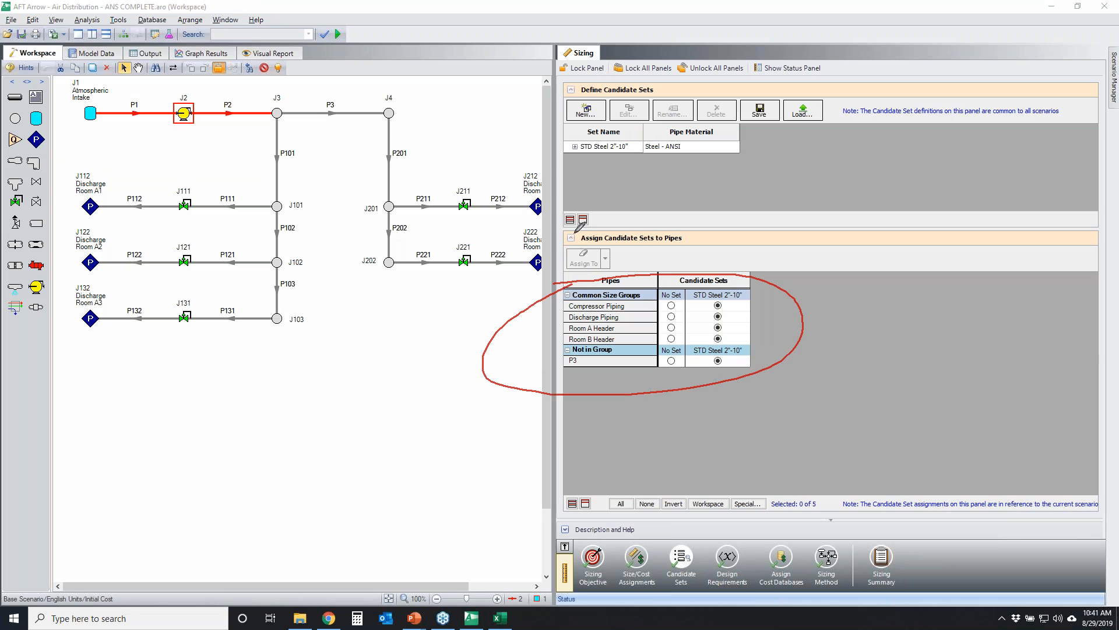
{"action": "mouse_move", "coordinate": [573, 233]}
{"action": "left_mouse_down"}
{"action": "mouse_move", "coordinate": [666, 220]}
{"action": "mouse_move", "coordinate": [639, 259]}
{"action": "mouse_move", "coordinate": [569, 232]}
{"action": "left_mouse_up"}
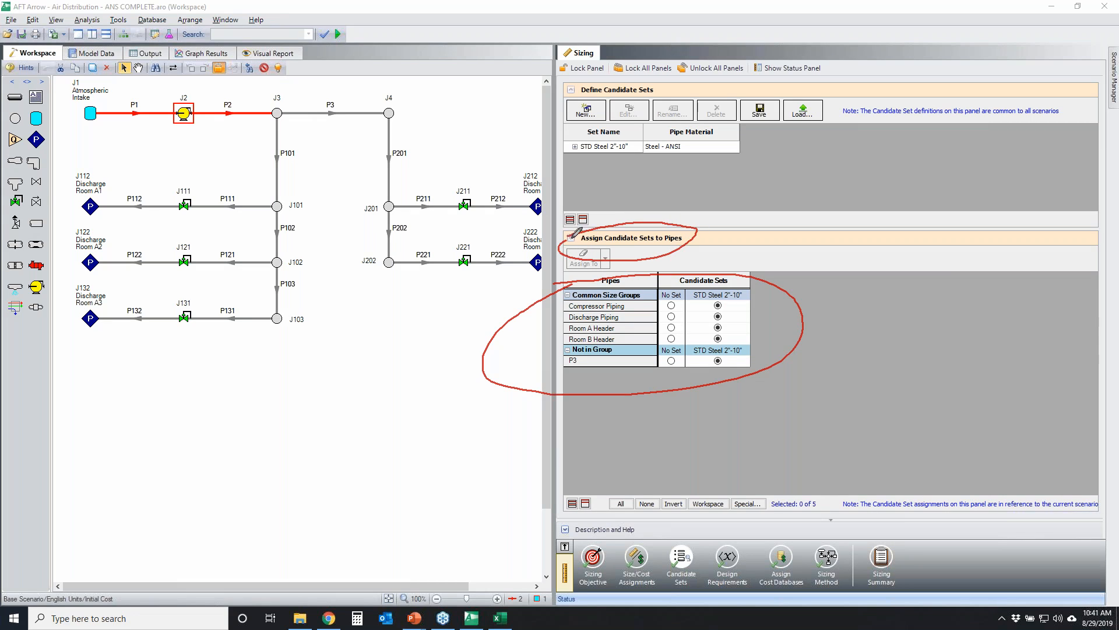
{"action": "mouse_move", "coordinate": [570, 287]}
{"action": "left_mouse_down"}
{"action": "mouse_move", "coordinate": [638, 285]}
{"action": "mouse_move", "coordinate": [542, 329]}
{"action": "mouse_move", "coordinate": [641, 300]}
{"action": "left_mouse_up"}
{"action": "mouse_move", "coordinate": [574, 357]}
{"action": "left_mouse_down"}
{"action": "mouse_move", "coordinate": [623, 346]}
{"action": "mouse_move", "coordinate": [572, 358]}
{"action": "mouse_move", "coordinate": [607, 347]}
{"action": "left_mouse_up"}
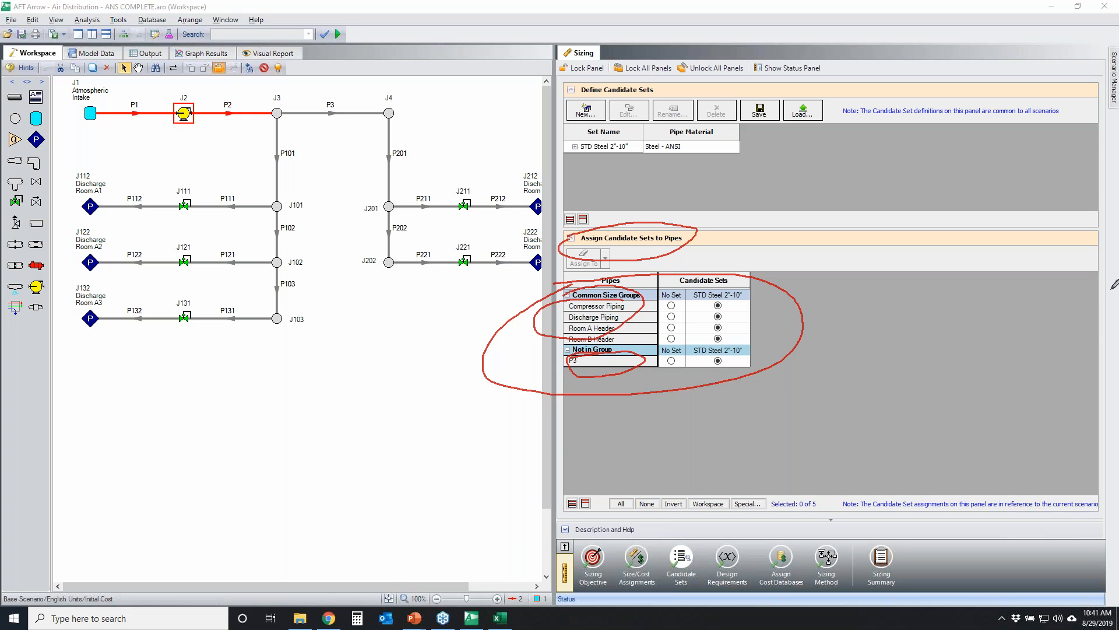
{"action": "key", "text": "Escape"}
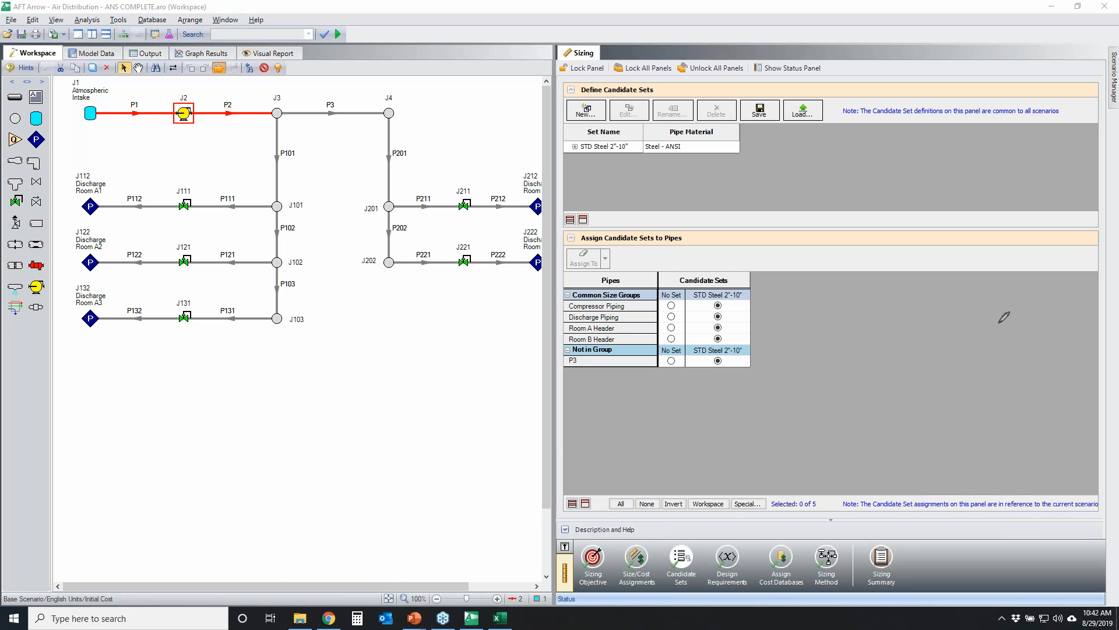
Step: Clear the workspace selection and examine the material of every pipe in the model data's pipe table
{"action": "left_click", "coordinate": [429, 429]}
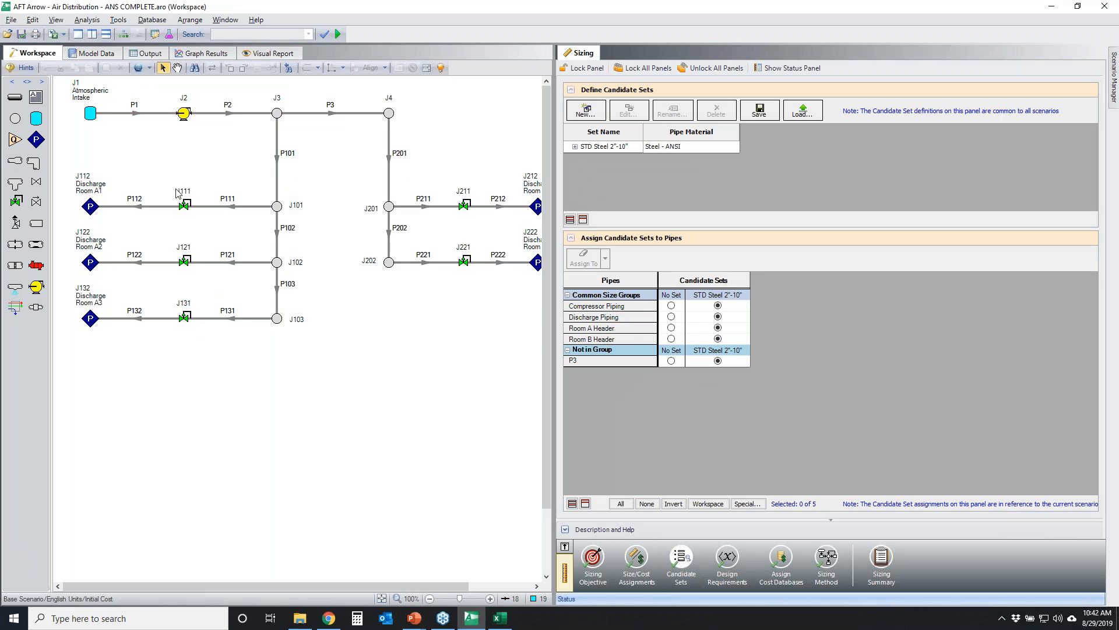
{"action": "left_click", "coordinate": [94, 54]}
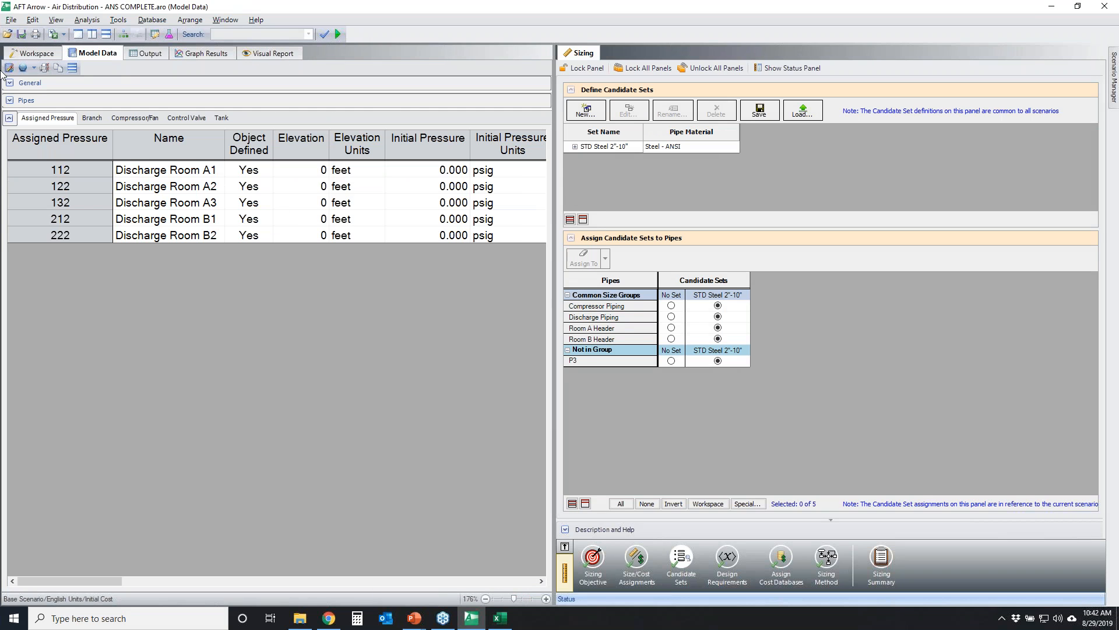
{"action": "left_click", "coordinate": [9, 119]}
{"action": "left_click", "coordinate": [9, 101]}
{"action": "left_click_drag", "start_coordinate": [153, 561], "coordinate": [436, 560]}
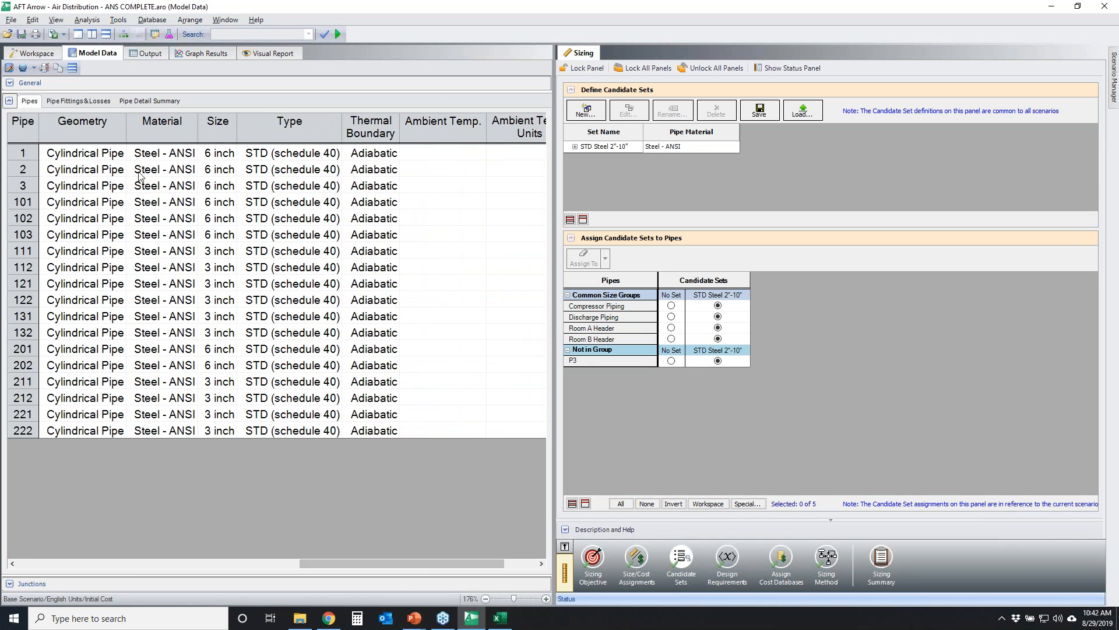
{"action": "left_click", "coordinate": [169, 124]}
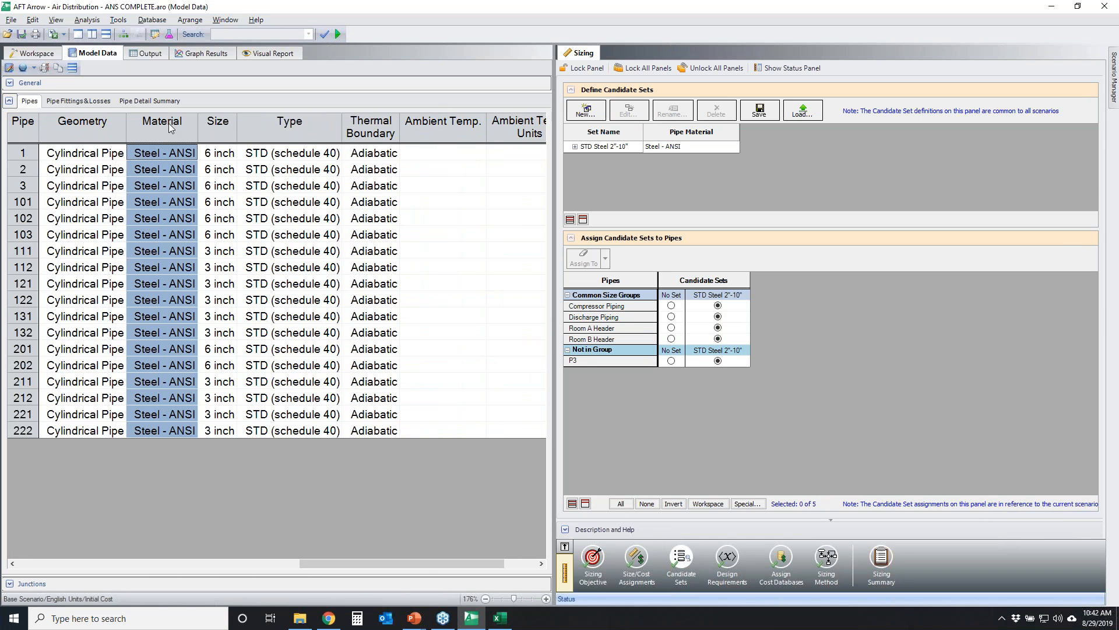
Step: Check the material choices in pipe 1's properties, close them without saving, and examine the pipe types in the table
{"action": "double_click", "coordinate": [161, 153]}
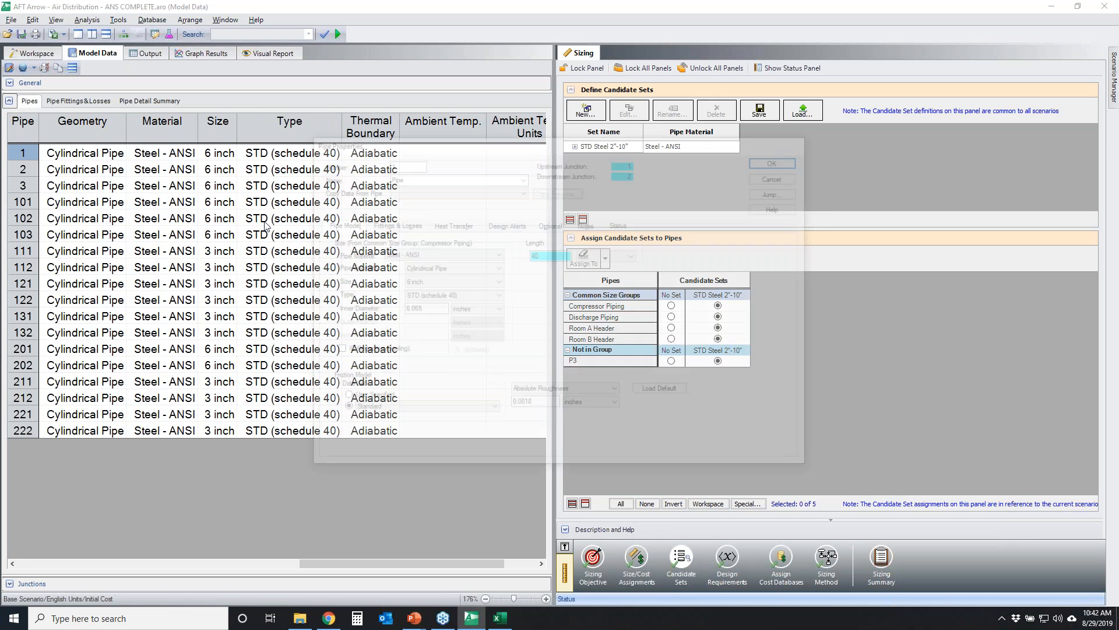
{"action": "left_click", "coordinate": [442, 253]}
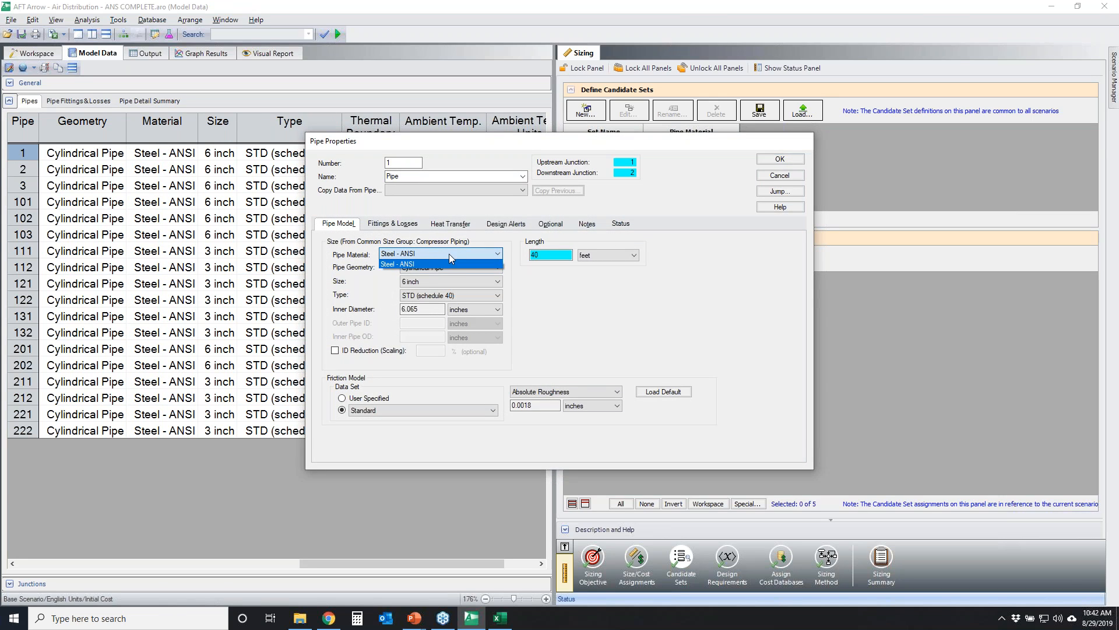
{"action": "left_click", "coordinate": [442, 263]}
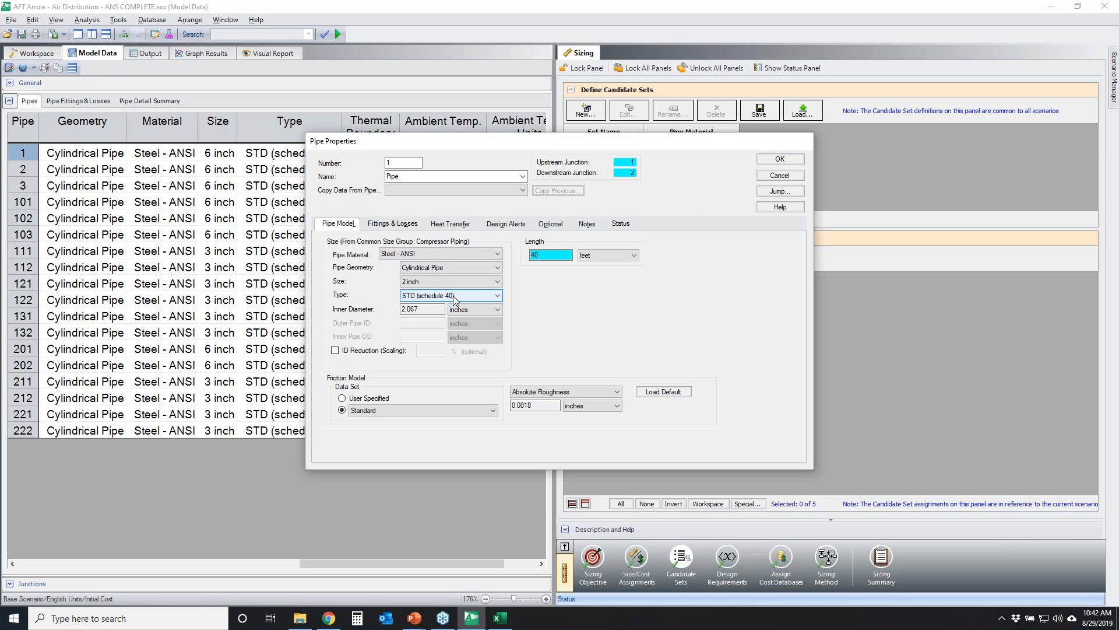
{"action": "left_click", "coordinate": [781, 175]}
{"action": "left_click", "coordinate": [295, 135]}
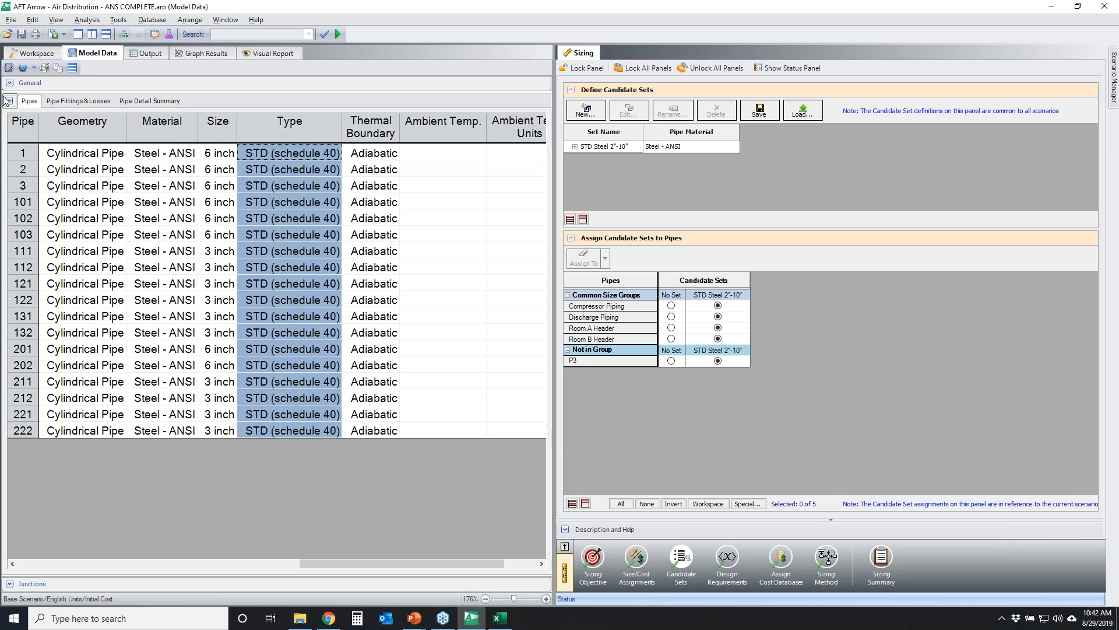
Step: Return to the workspace and create a new candidate set named "New Name"
{"action": "left_click", "coordinate": [39, 53]}
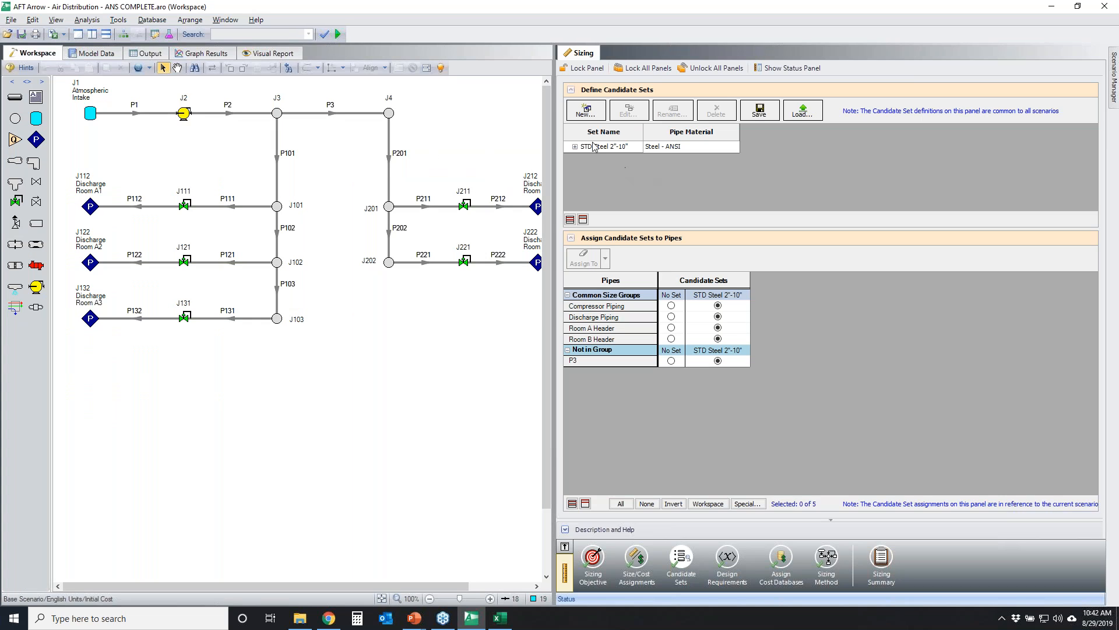
{"action": "left_click", "coordinate": [583, 112]}
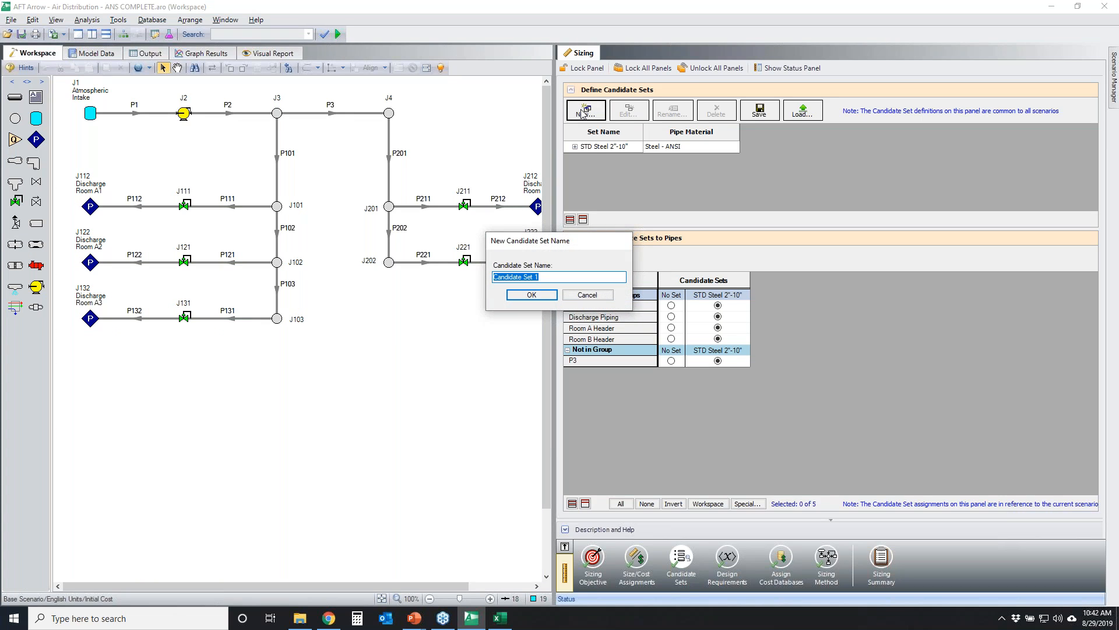
{"action": "type", "text": "New Name"}
{"action": "key", "text": "Return"}
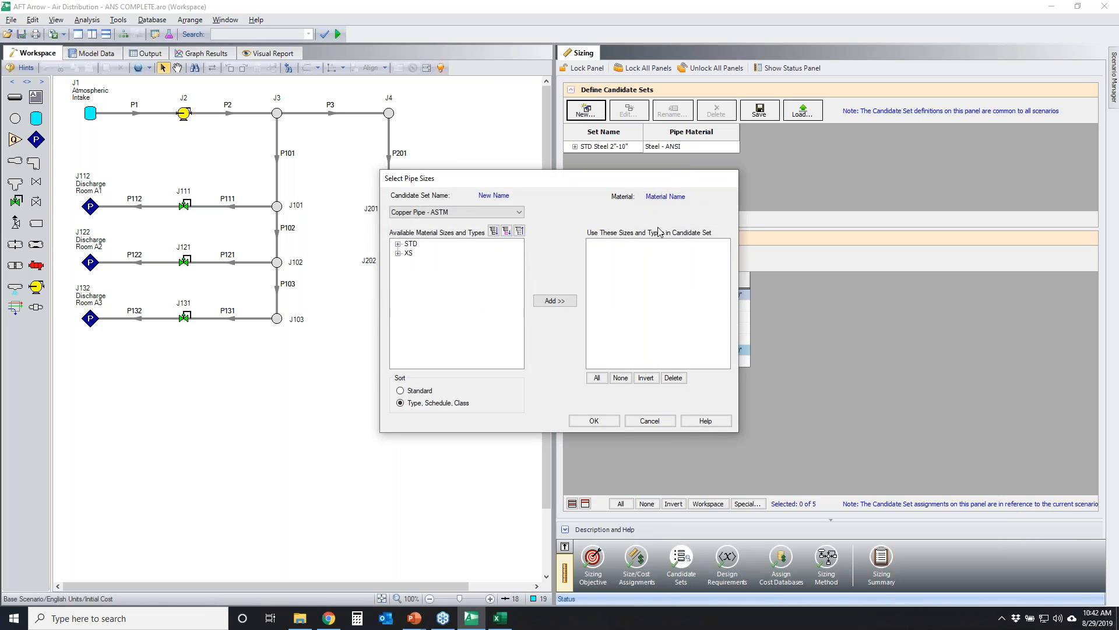
Step: Choose Steel - ANSI as the candidate set's material and add all of its STD sizes
{"action": "left_click", "coordinate": [520, 212]}
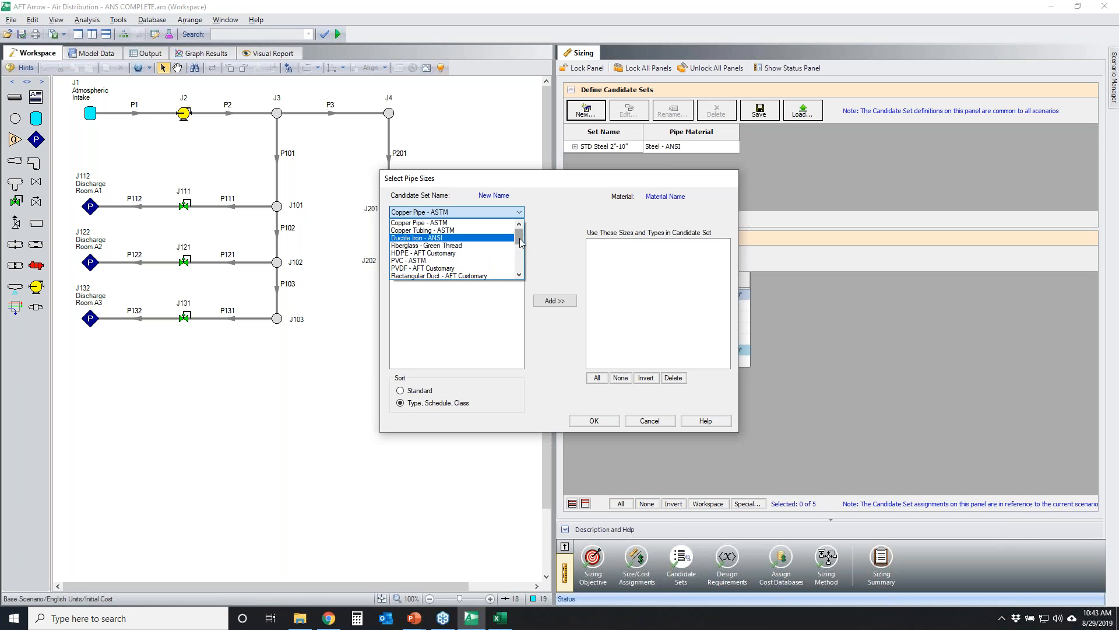
{"action": "left_click_drag", "start_coordinate": [522, 243], "coordinate": [524, 256]}
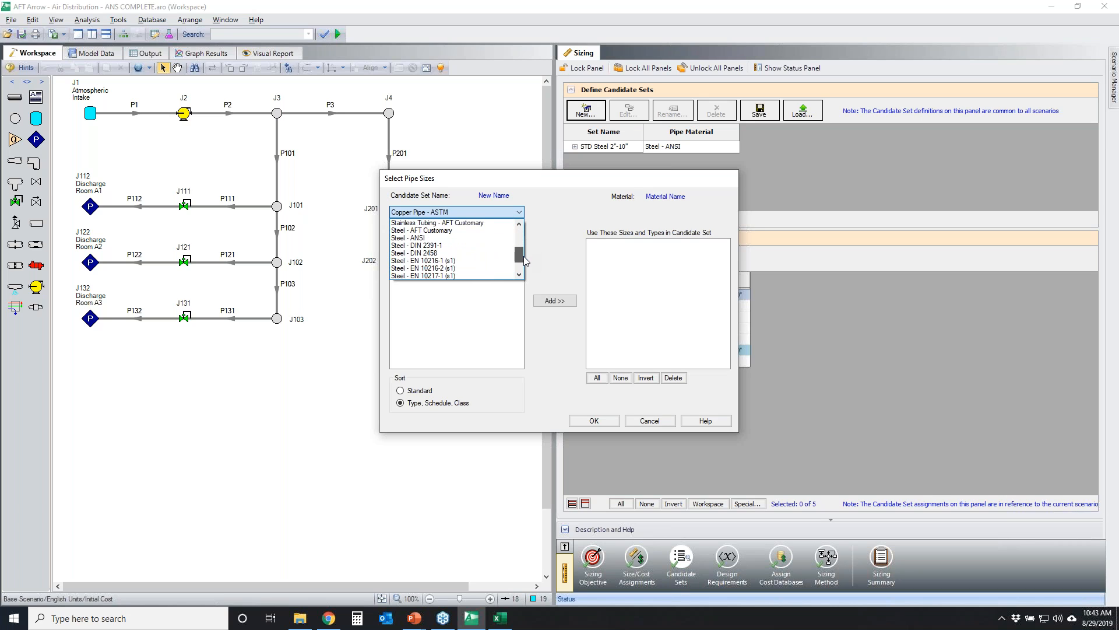
{"action": "left_click", "coordinate": [421, 239]}
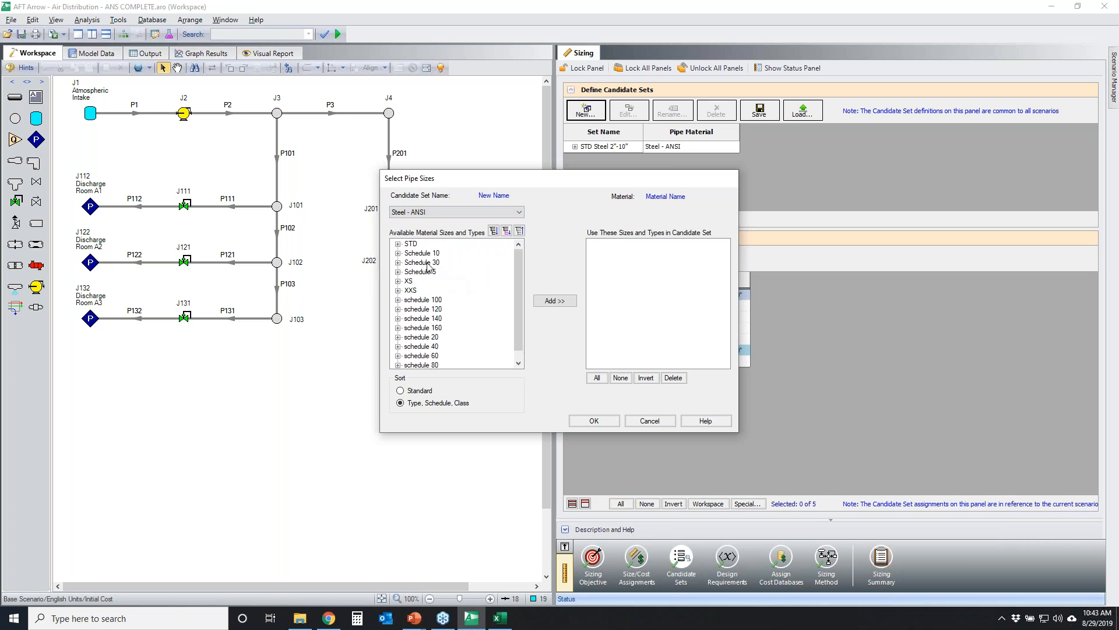
{"action": "left_click", "coordinate": [412, 245]}
{"action": "left_click", "coordinate": [554, 302]}
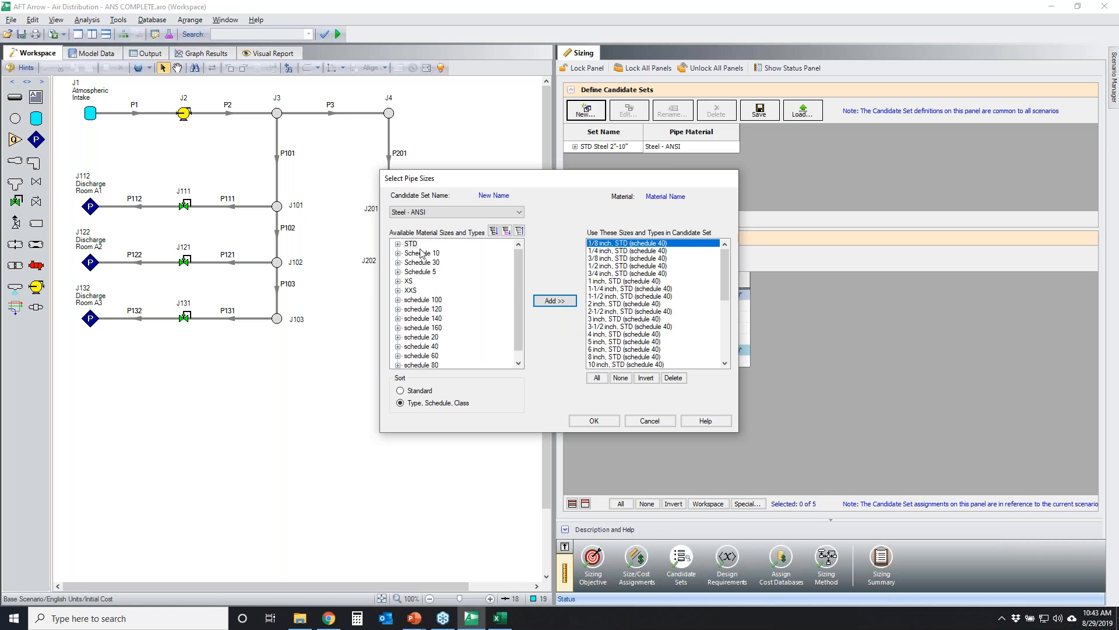
Step: Switch the candidate set's material to HDPE - AFT Customary and add all SDR 11 sizes
{"action": "left_click", "coordinate": [425, 212]}
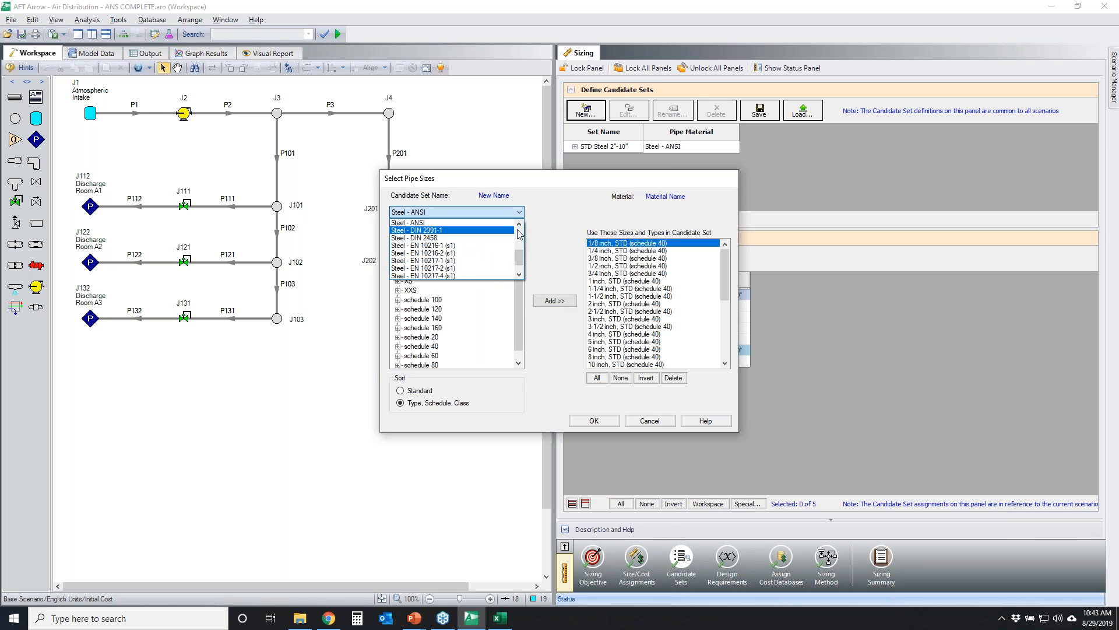
{"action": "left_click_drag", "start_coordinate": [520, 262], "coordinate": [520, 246]}
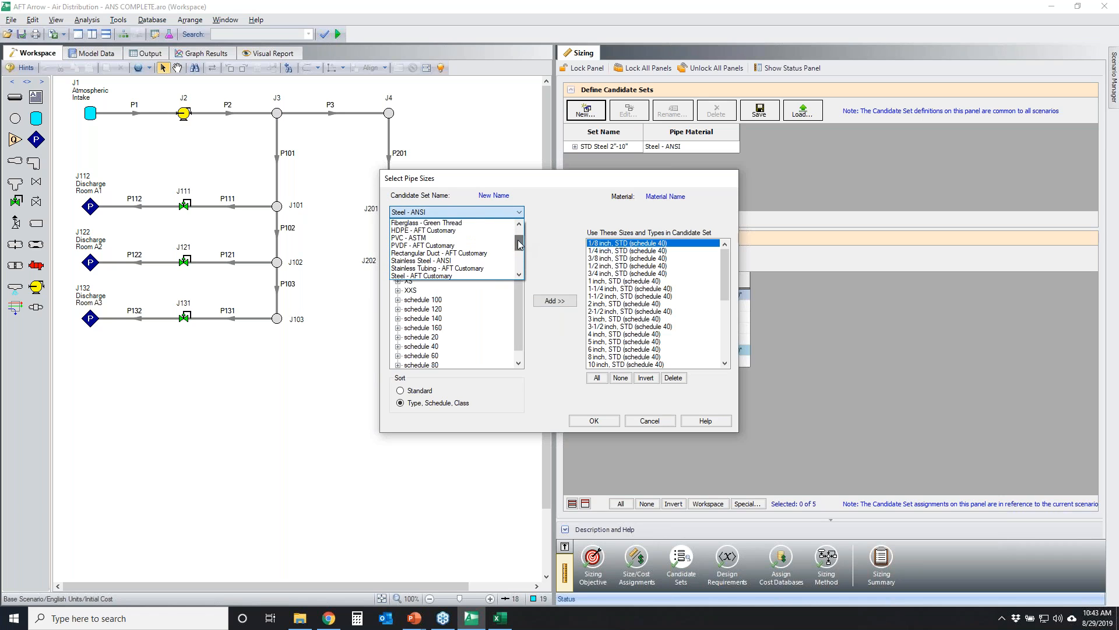
{"action": "left_click", "coordinate": [432, 232]}
{"action": "left_click", "coordinate": [411, 244]}
{"action": "left_click", "coordinate": [554, 301]}
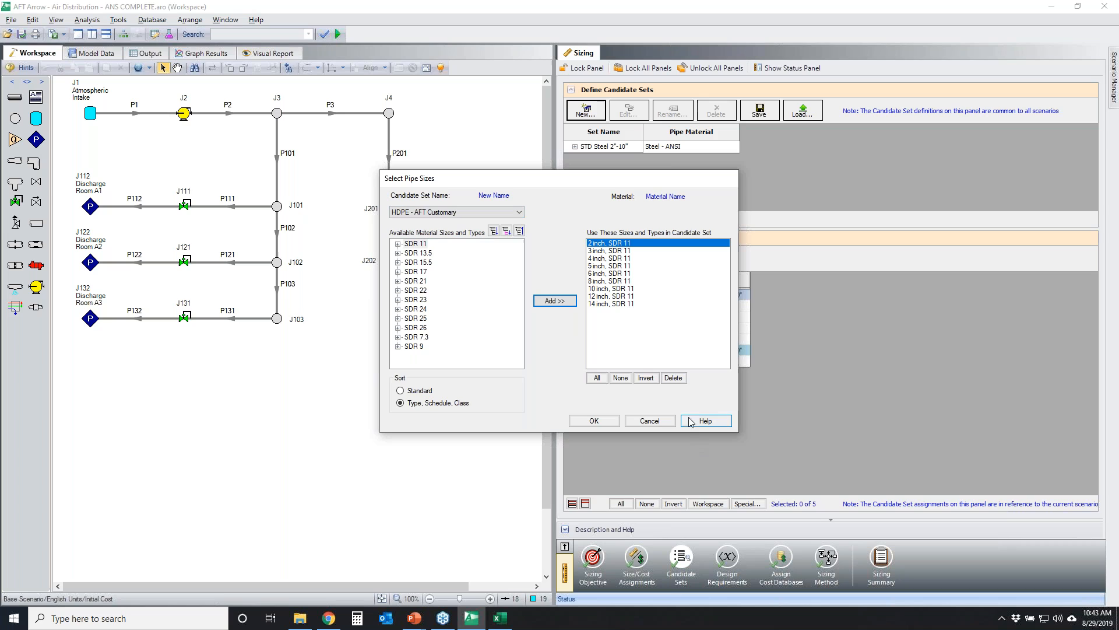
Step: Change the candidate set's material back to Steel - ANSI and select the STD type
{"action": "left_click", "coordinate": [436, 213]}
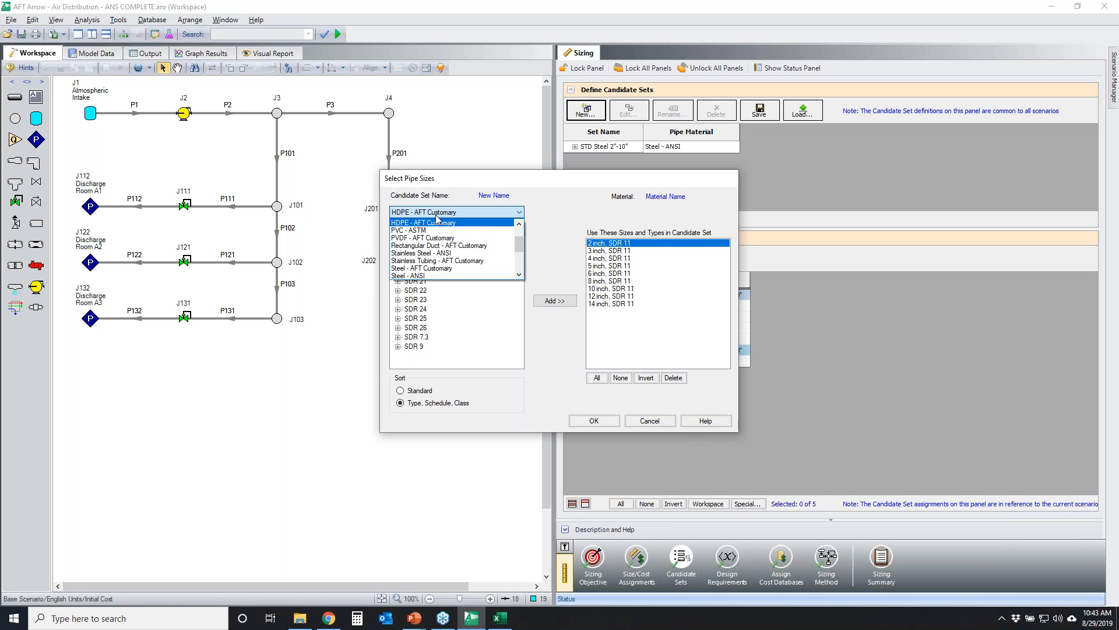
{"action": "left_click", "coordinate": [442, 275]}
{"action": "left_click", "coordinate": [411, 244]}
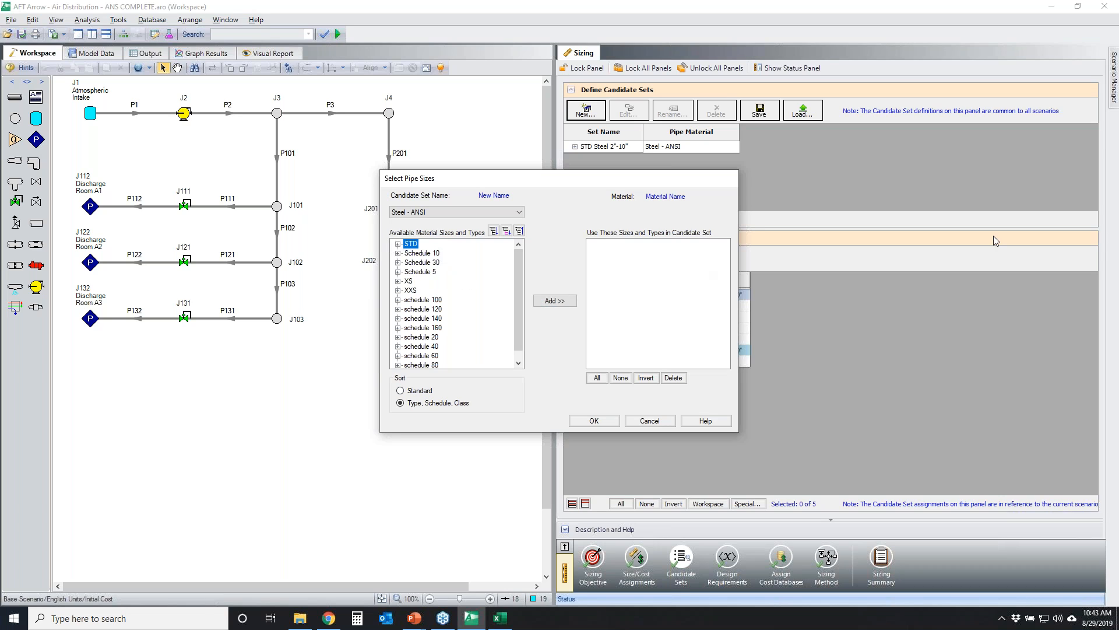
Step: Sort the available sizes by Standard and examine the schedules offered for the 1/8 inch and 2 inch pipes
{"action": "mouse_move", "coordinate": [393, 388]}
{"action": "left_mouse_down"}
{"action": "mouse_move", "coordinate": [449, 387]}
{"action": "mouse_move", "coordinate": [426, 369]}
{"action": "mouse_move", "coordinate": [457, 364]}
{"action": "left_mouse_up"}
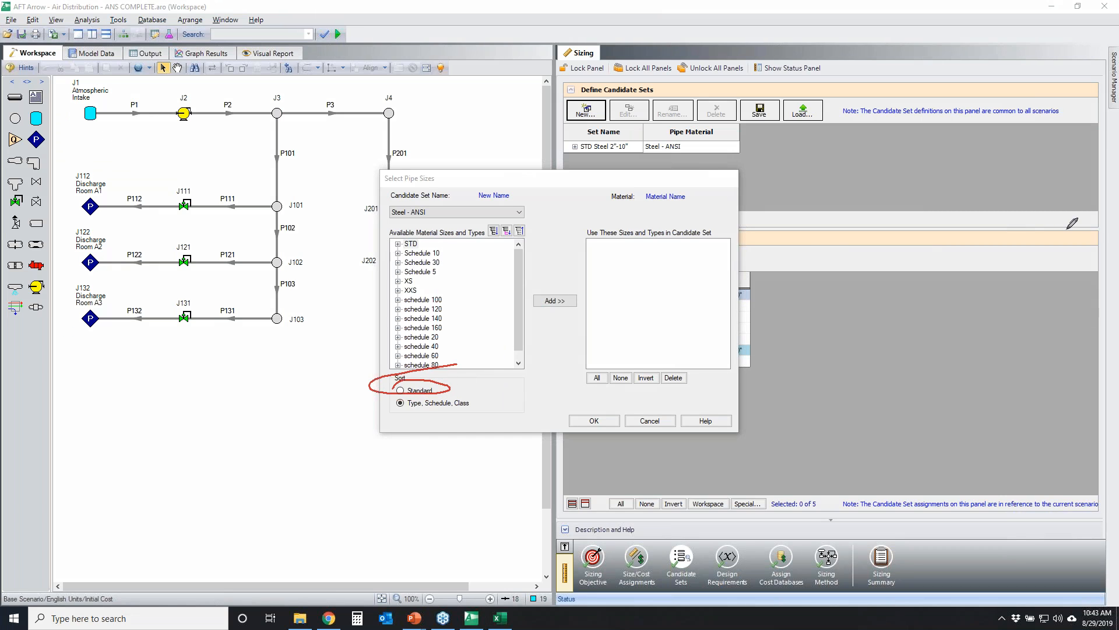
{"action": "left_click", "coordinate": [401, 390]}
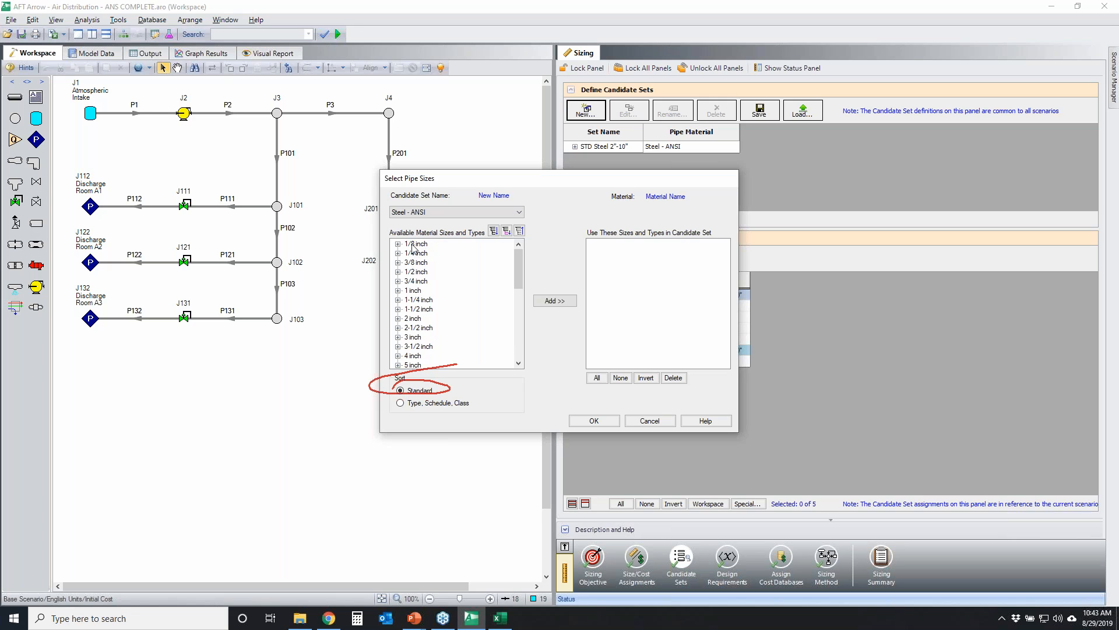
{"action": "left_click", "coordinate": [397, 244]}
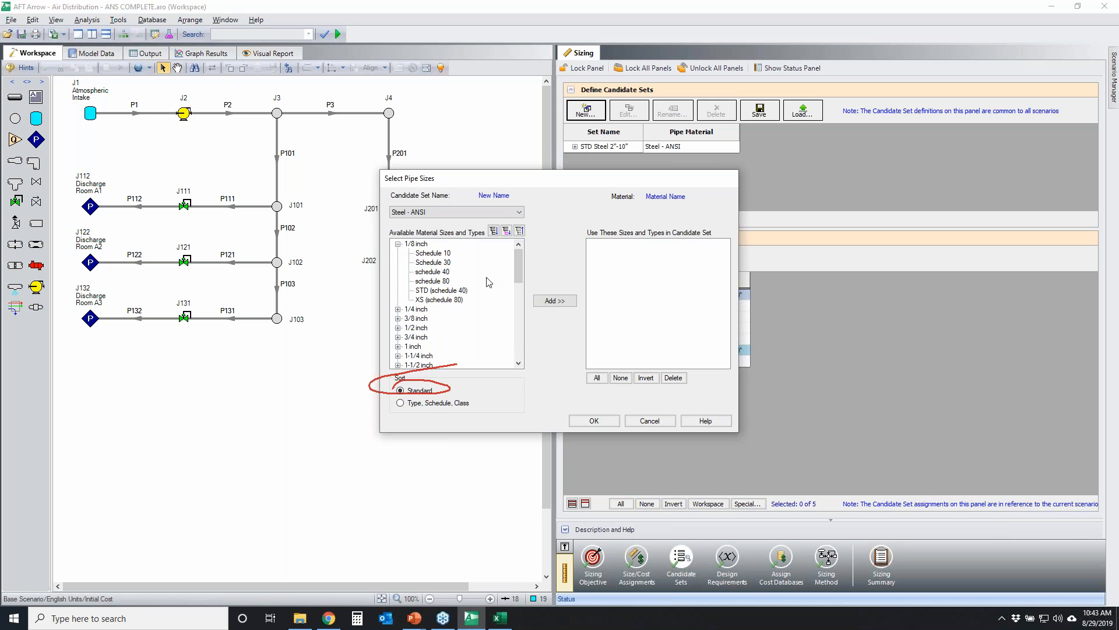
{"action": "left_click", "coordinate": [397, 243]}
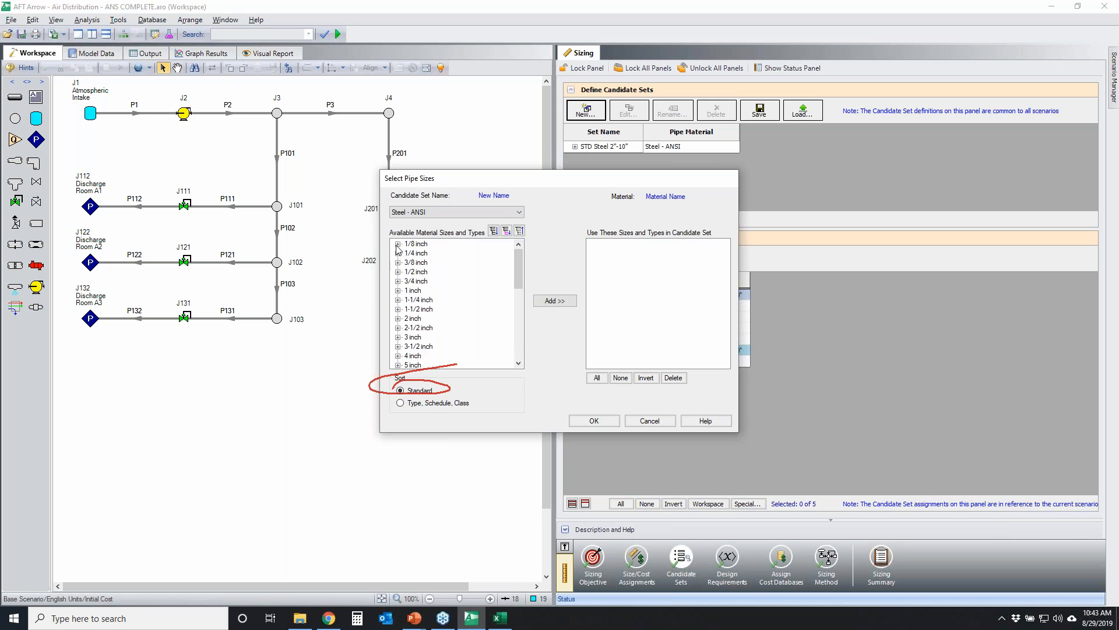
{"action": "left_click", "coordinate": [398, 319]}
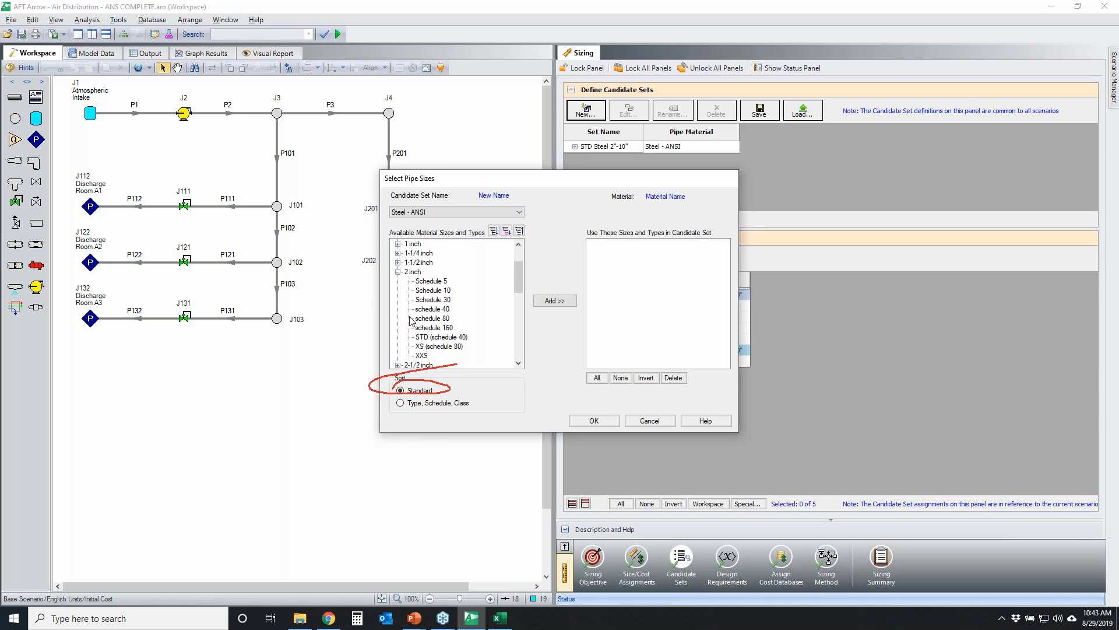
{"action": "left_click", "coordinate": [398, 272]}
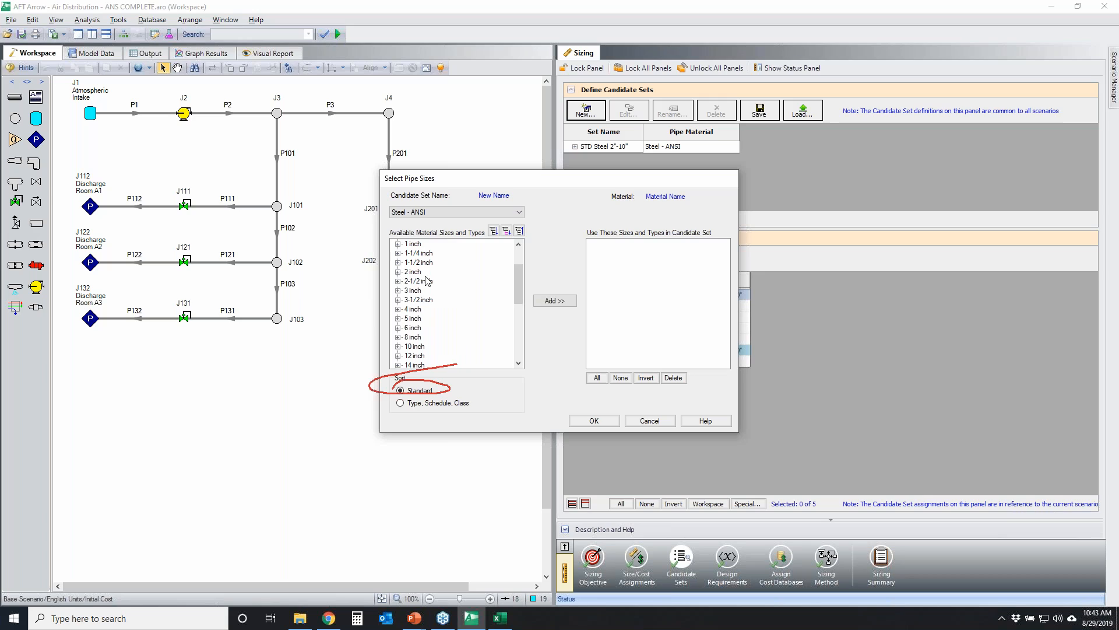
{"action": "left_click", "coordinate": [1114, 171]}
{"action": "key", "text": "Escape"}
Step: Sort the available sizes by Type, Schedule, Class and add all STD sizes to the candidate set
{"action": "left_click", "coordinate": [482, 407]}
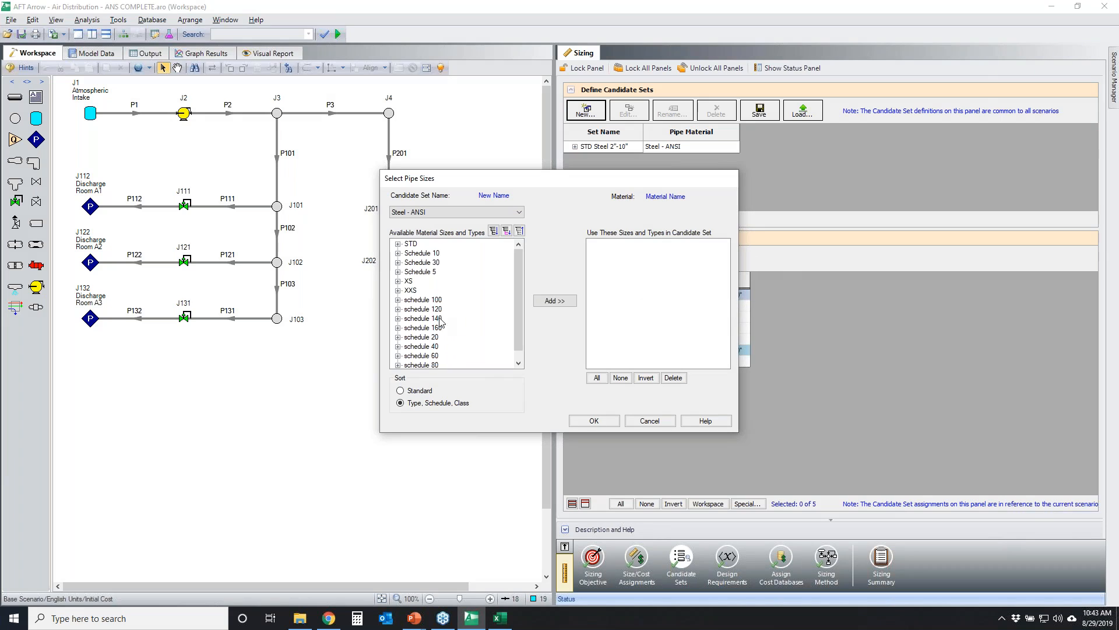
{"action": "mouse_move", "coordinate": [519, 265]}
{"action": "left_mouse_down"}
{"action": "mouse_move", "coordinate": [519, 305]}
{"action": "mouse_move", "coordinate": [513, 240]}
{"action": "mouse_move", "coordinate": [524, 314]}
{"action": "mouse_move", "coordinate": [530, 281]}
{"action": "mouse_move", "coordinate": [518, 243]}
{"action": "mouse_move", "coordinate": [521, 318]}
{"action": "mouse_move", "coordinate": [520, 245]}
{"action": "left_mouse_up"}
{"action": "left_click", "coordinate": [397, 243]}
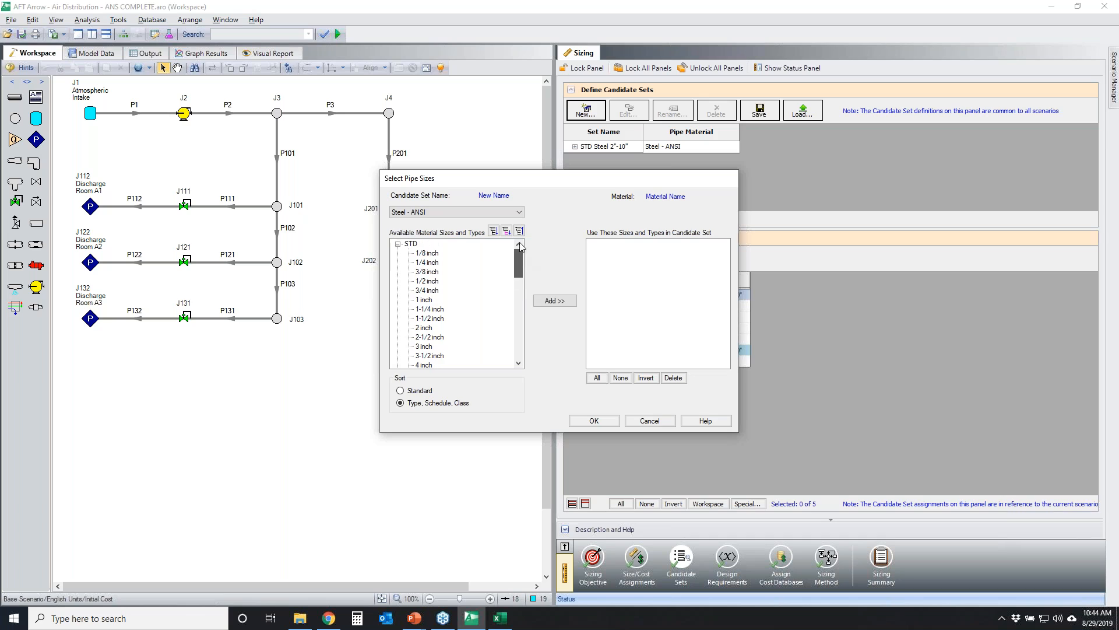
{"action": "left_click", "coordinate": [413, 244]}
{"action": "left_click", "coordinate": [557, 301]}
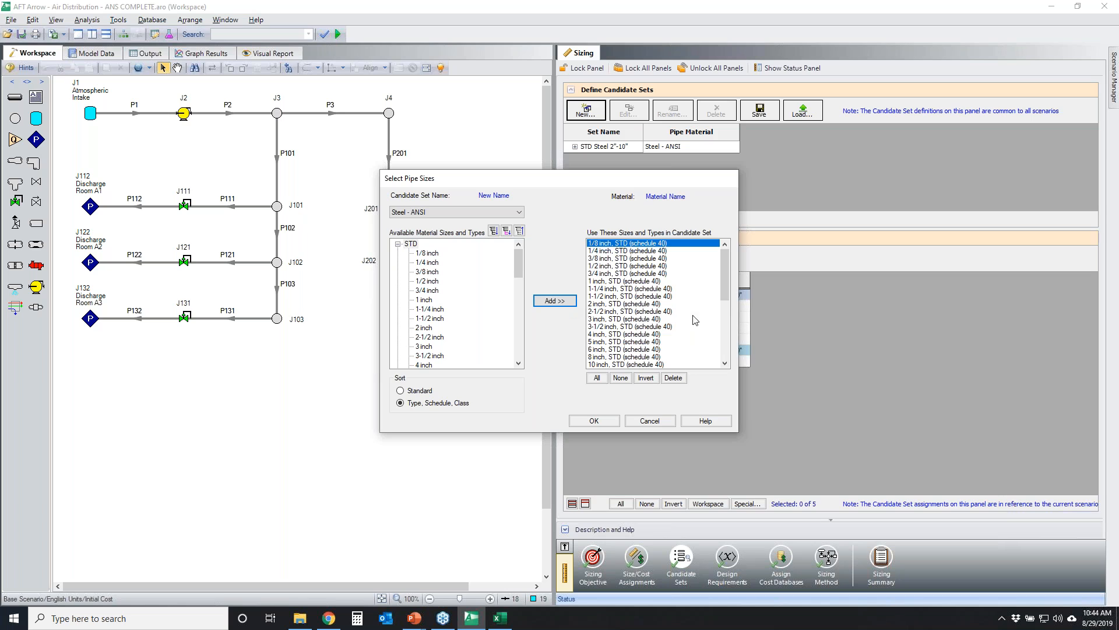
{"action": "mouse_move", "coordinate": [726, 256]}
{"action": "left_mouse_down"}
{"action": "mouse_move", "coordinate": [722, 332]}
{"action": "mouse_move", "coordinate": [729, 247]}
{"action": "left_mouse_up"}
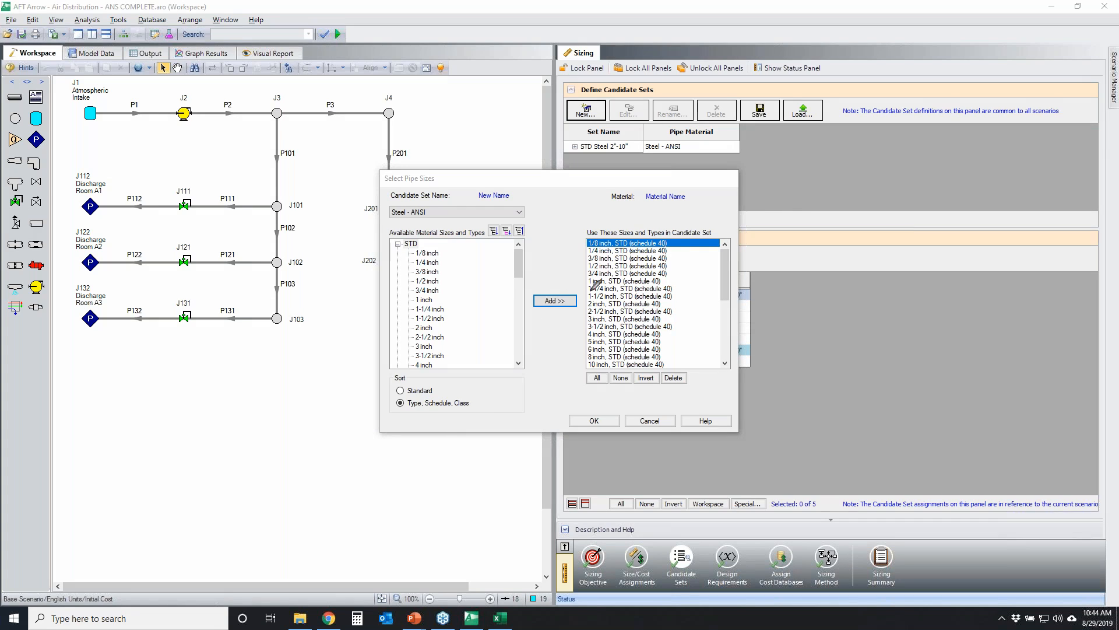
{"action": "mouse_move", "coordinate": [589, 302]}
{"action": "left_mouse_down"}
{"action": "mouse_move", "coordinate": [676, 295]}
{"action": "mouse_move", "coordinate": [689, 251]}
{"action": "mouse_move", "coordinate": [573, 242]}
{"action": "mouse_move", "coordinate": [596, 297]}
{"action": "left_mouse_up"}
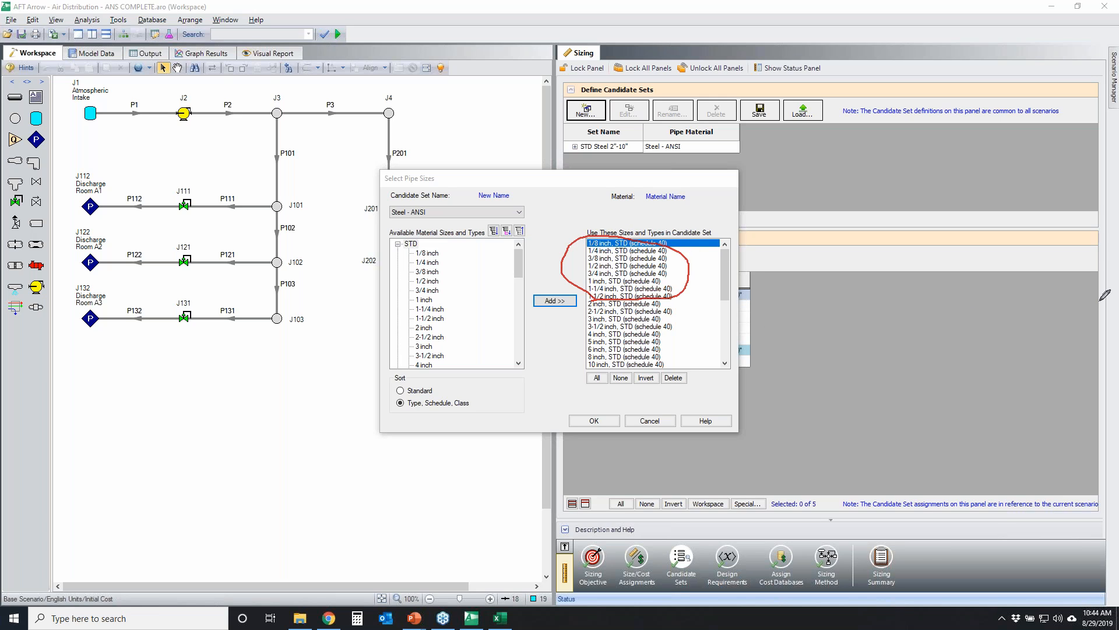
{"action": "key", "text": "Escape"}
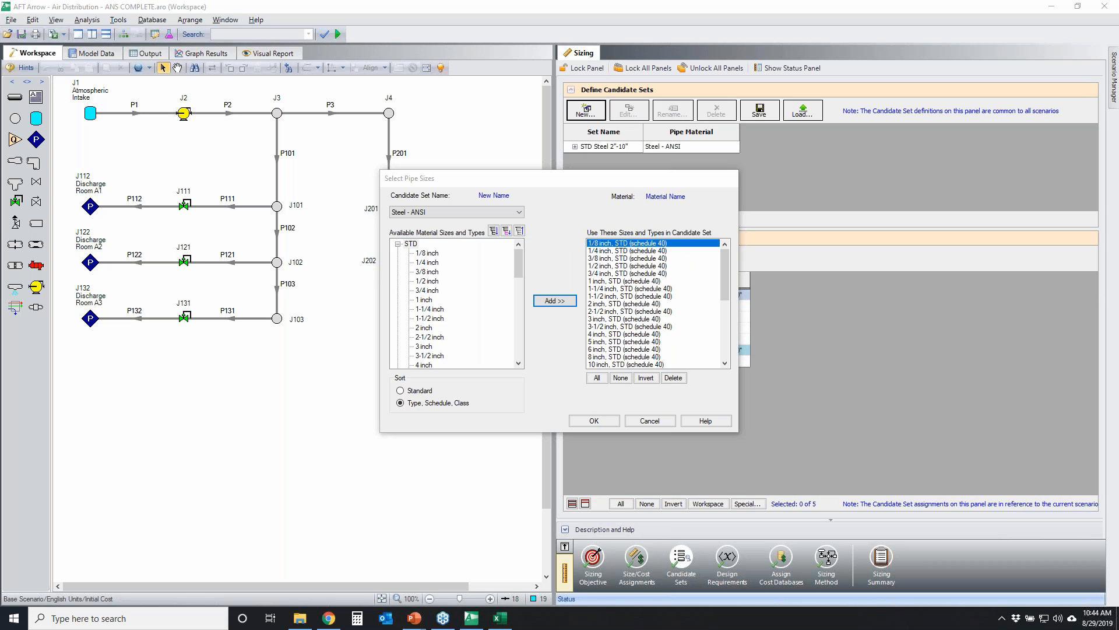
Step: Try removing the STD sizes from 1/8 inch to 1-1/2 inch from the new candidate set, and cancel the set's definition
{"action": "left_click", "coordinate": [649, 250], "text": "shift"}
{"action": "left_click_drag", "start_coordinate": [649, 250], "coordinate": [651, 297]}
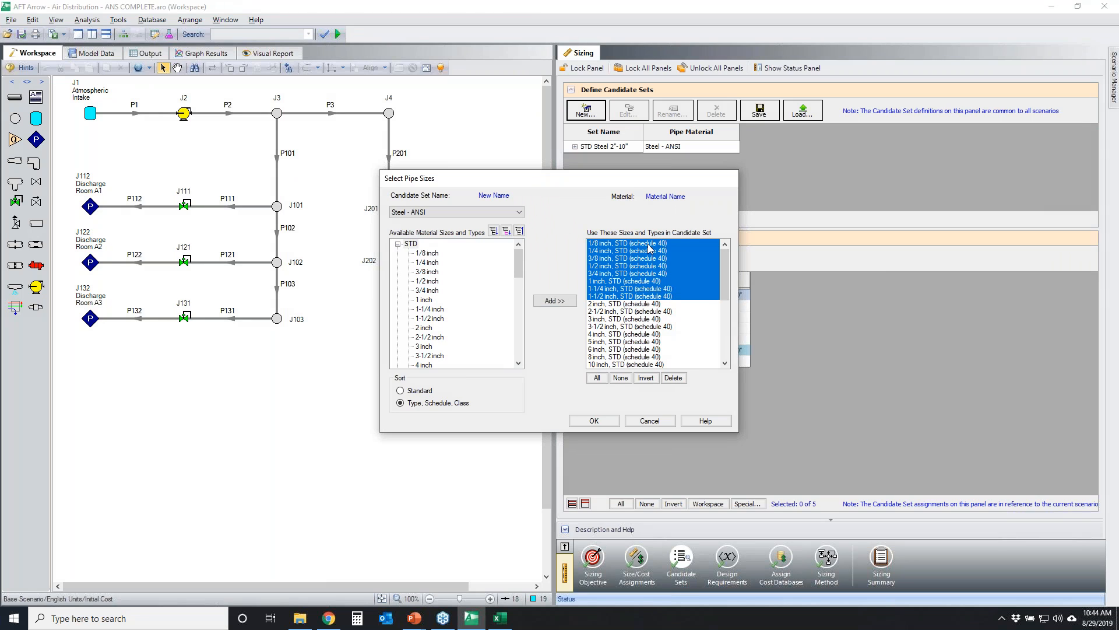
{"action": "left_click", "coordinate": [673, 378]}
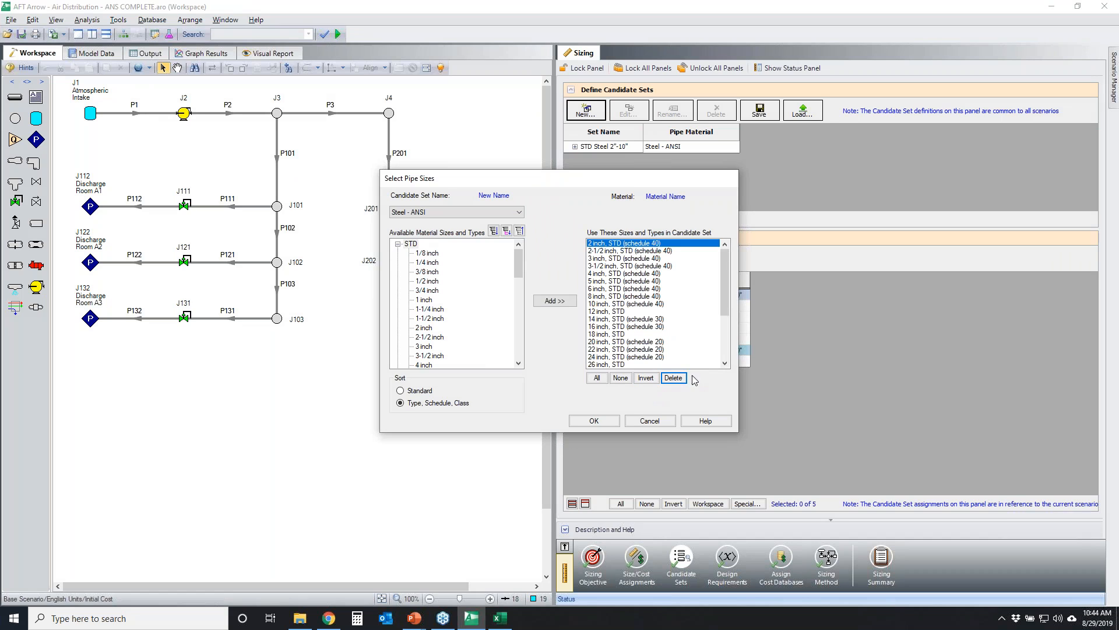
{"action": "left_click", "coordinate": [628, 246]}
{"action": "scroll", "coordinate": [723, 271], "scroll_direction": "down", "scroll_amount": 4}
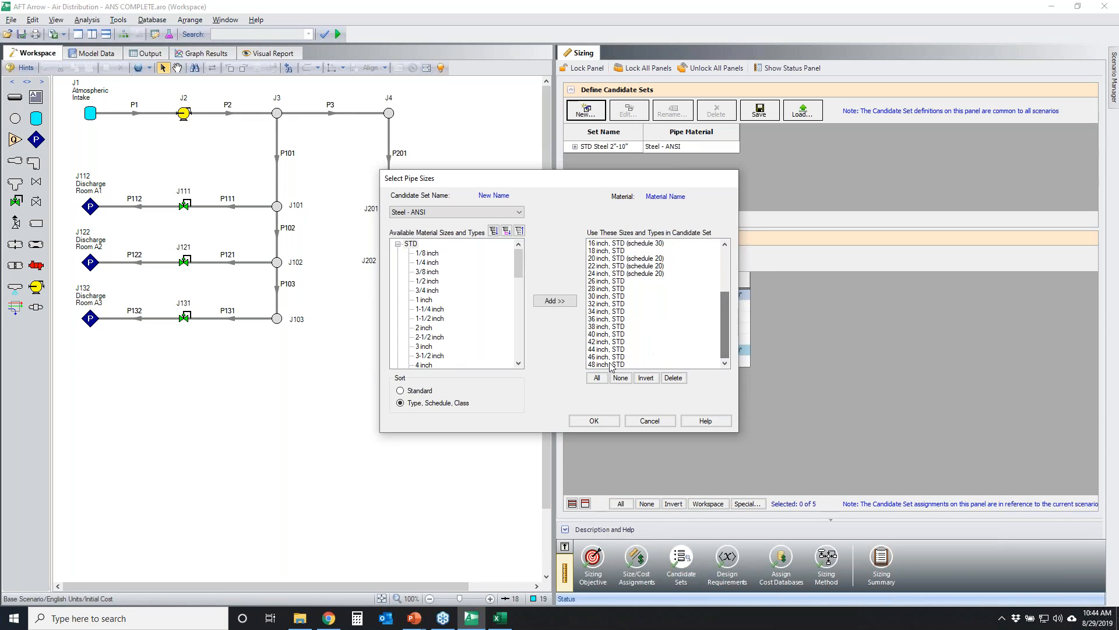
{"action": "left_click", "coordinate": [611, 364]}
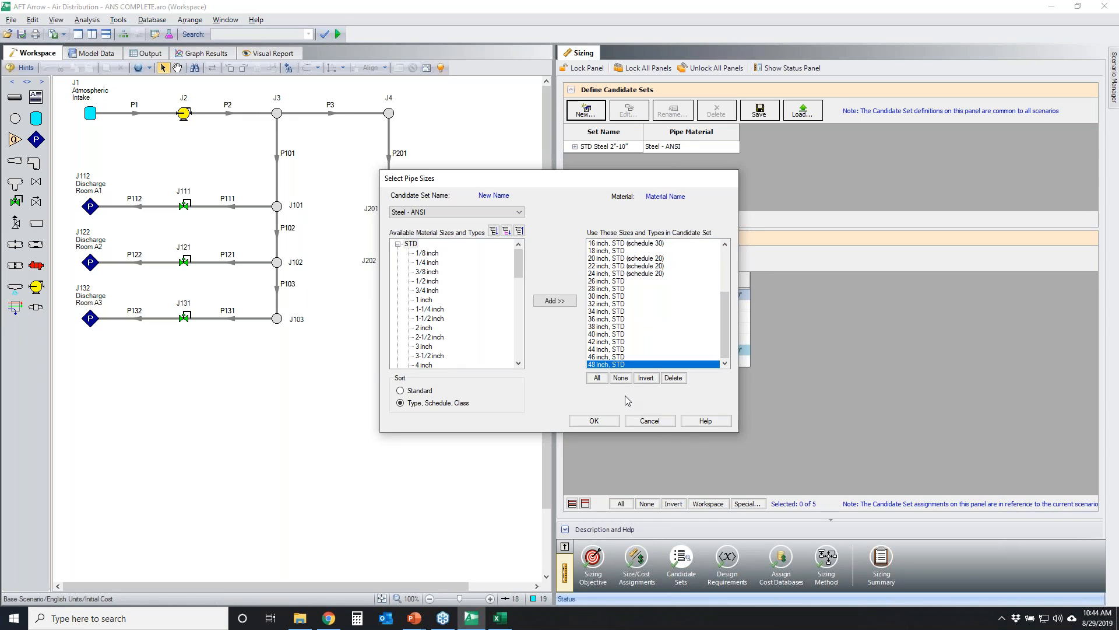
{"action": "left_click", "coordinate": [658, 422]}
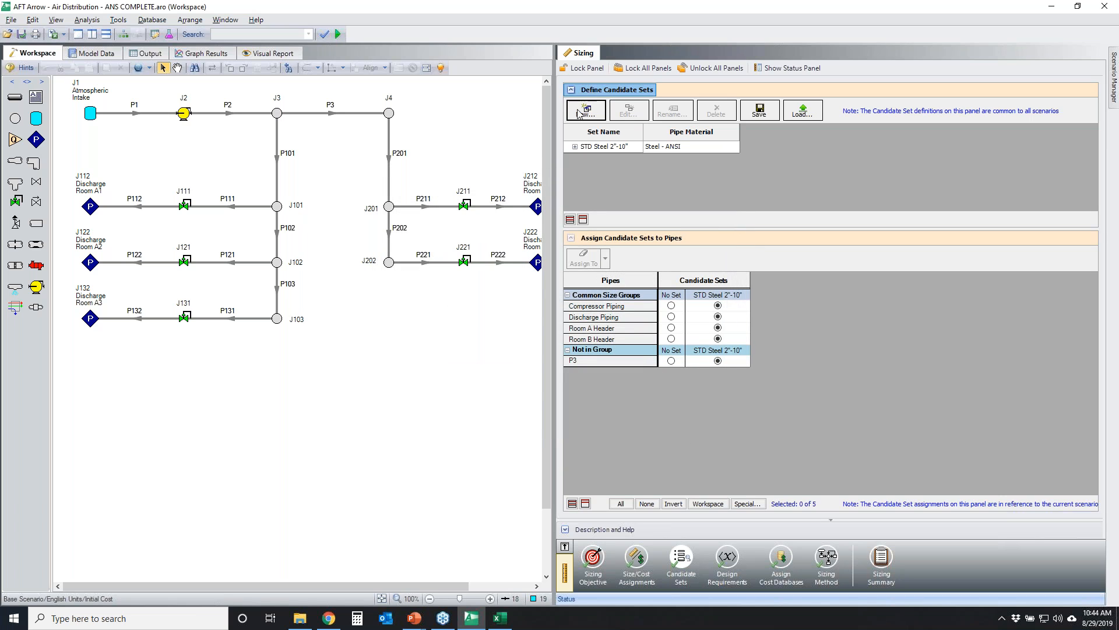
Step: Expand the STD Steel 2"-10" candidate set and examine the pipe sizes it contains
{"action": "left_click_drag", "start_coordinate": [758, 231], "coordinate": [765, 318]}
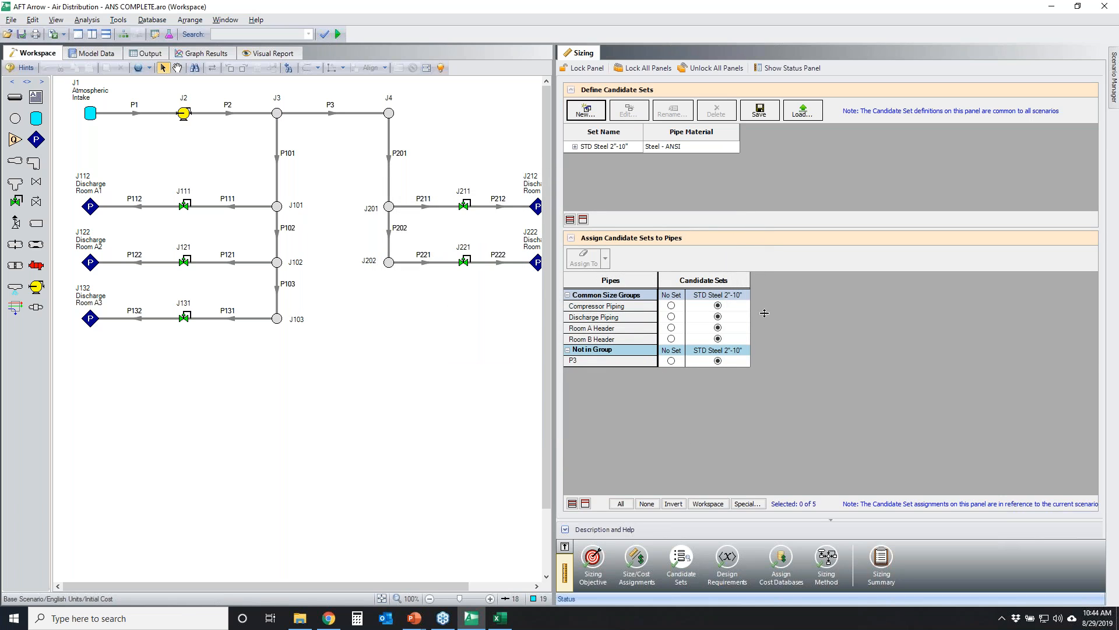
{"action": "left_click", "coordinate": [574, 147]}
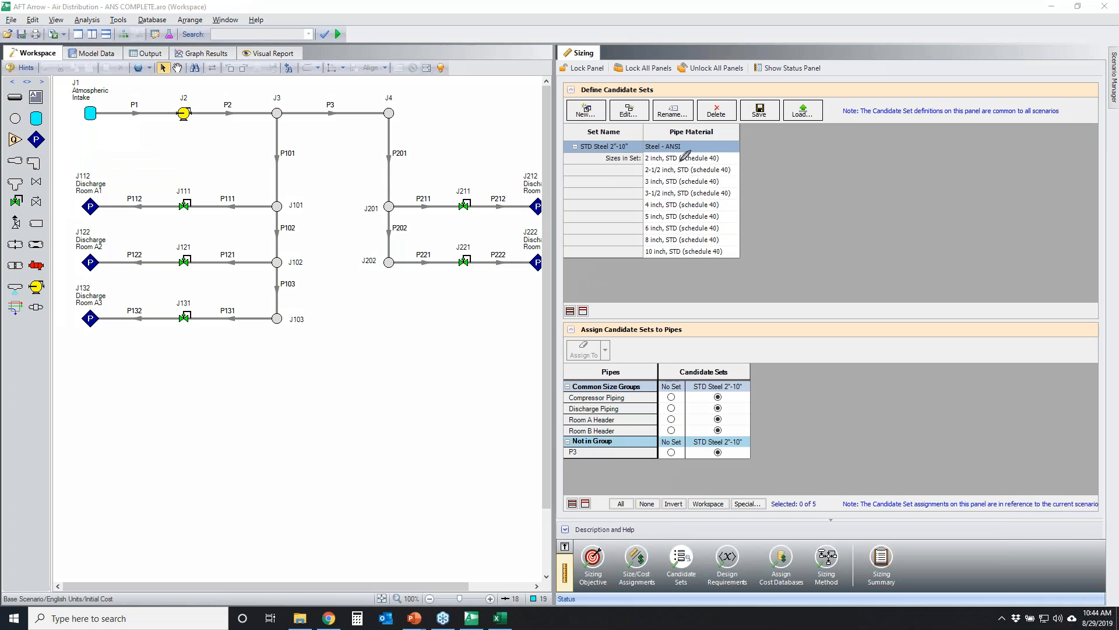
{"action": "mouse_move", "coordinate": [576, 148]}
{"action": "left_mouse_down"}
{"action": "mouse_move", "coordinate": [640, 140]}
{"action": "mouse_move", "coordinate": [612, 151]}
{"action": "mouse_move", "coordinate": [584, 143]}
{"action": "left_mouse_up"}
{"action": "mouse_move", "coordinate": [644, 159]}
{"action": "left_mouse_down"}
{"action": "mouse_move", "coordinate": [659, 153]}
{"action": "mouse_move", "coordinate": [760, 189]}
{"action": "mouse_move", "coordinate": [682, 267]}
{"action": "mouse_move", "coordinate": [634, 239]}
{"action": "mouse_move", "coordinate": [645, 153]}
{"action": "left_mouse_up"}
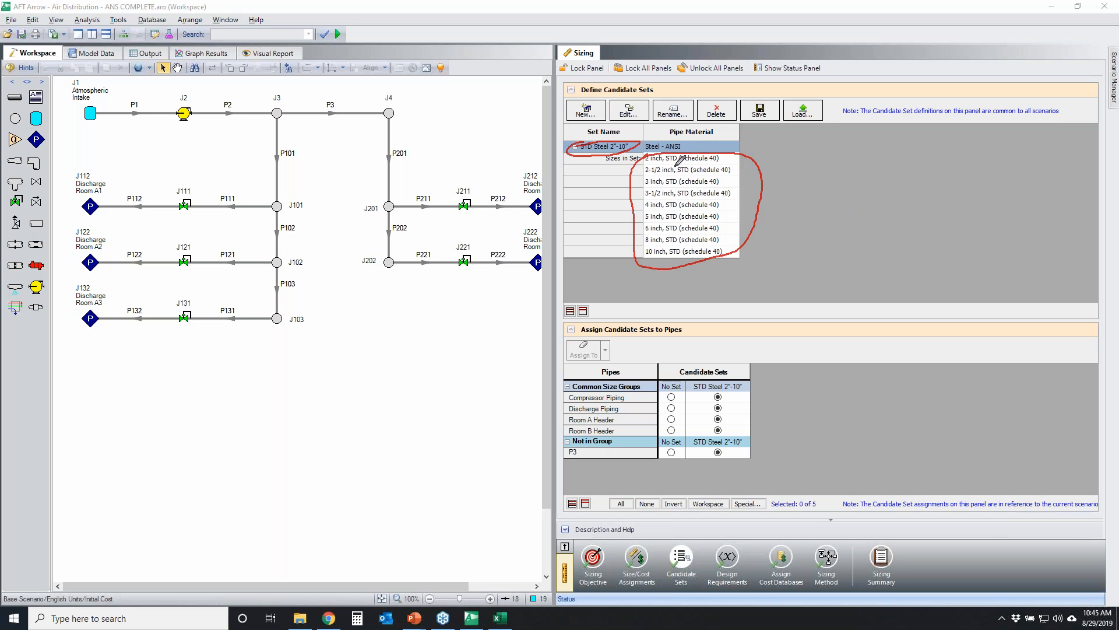
{"action": "mouse_move", "coordinate": [642, 242]}
{"action": "left_mouse_down"}
{"action": "mouse_move", "coordinate": [584, 239]}
{"action": "mouse_move", "coordinate": [633, 241]}
{"action": "left_mouse_up"}
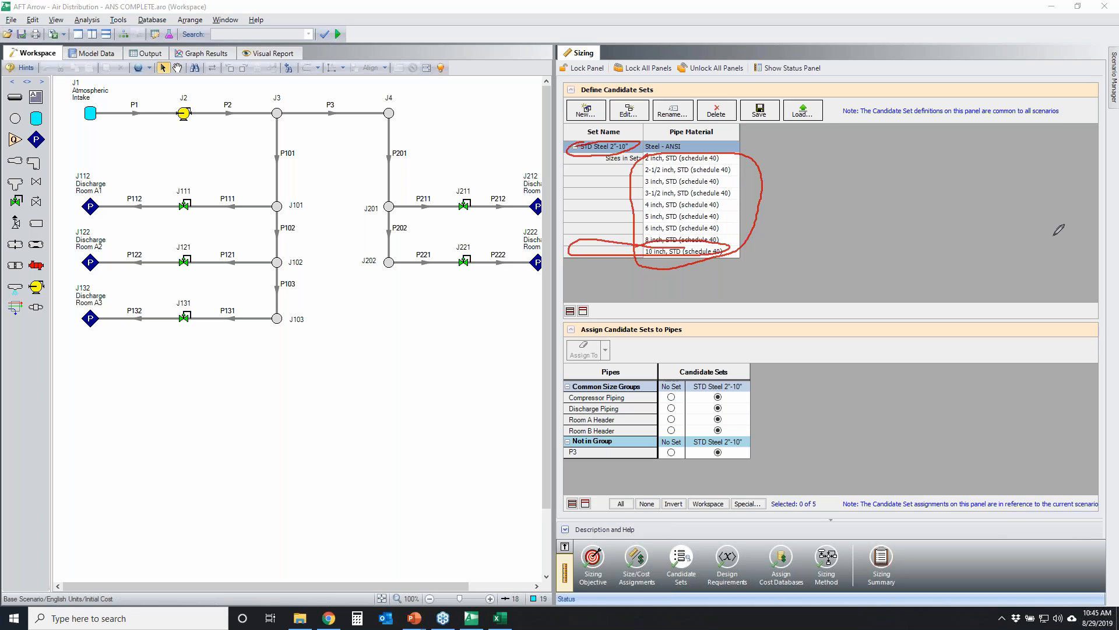
{"action": "key", "text": "Escape"}
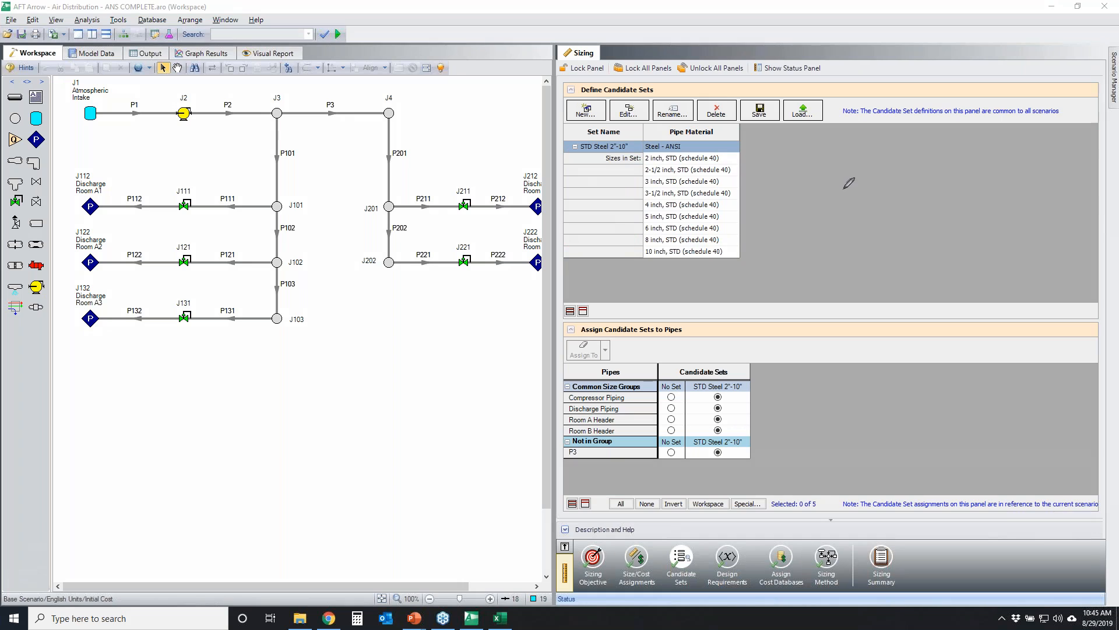
Step: Review which candidate set is assigned to each common size group and to the ungrouped pipe P3
{"action": "mouse_move", "coordinate": [559, 380]}
{"action": "left_mouse_down"}
{"action": "mouse_move", "coordinate": [751, 408]}
{"action": "mouse_move", "coordinate": [694, 384]}
{"action": "left_mouse_up"}
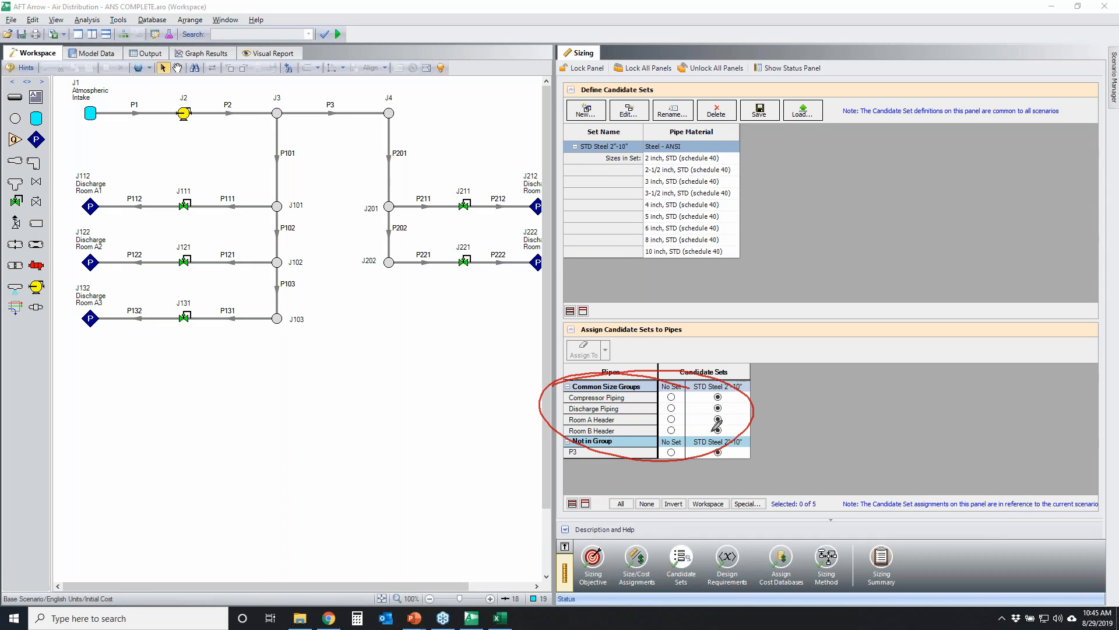
{"action": "mouse_move", "coordinate": [569, 398]}
{"action": "left_mouse_down"}
{"action": "mouse_move", "coordinate": [735, 411]}
{"action": "mouse_move", "coordinate": [691, 394]}
{"action": "left_mouse_up"}
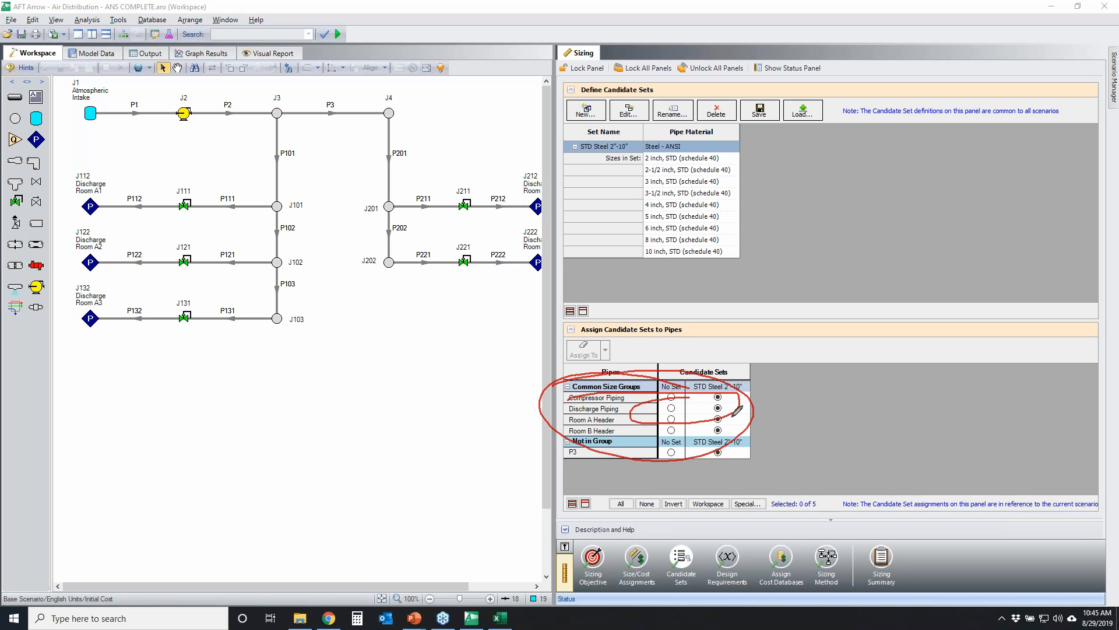
{"action": "mouse_move", "coordinate": [648, 146]}
{"action": "left_mouse_down"}
{"action": "mouse_move", "coordinate": [614, 239]}
{"action": "mouse_move", "coordinate": [784, 192]}
{"action": "left_mouse_up"}
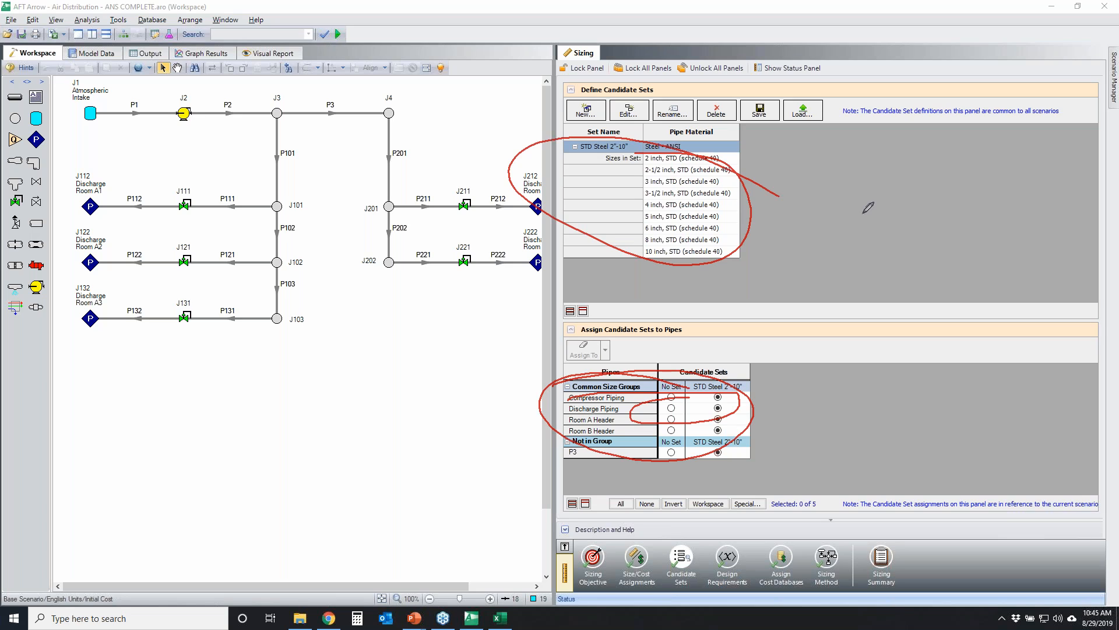
{"action": "key", "text": "Escape"}
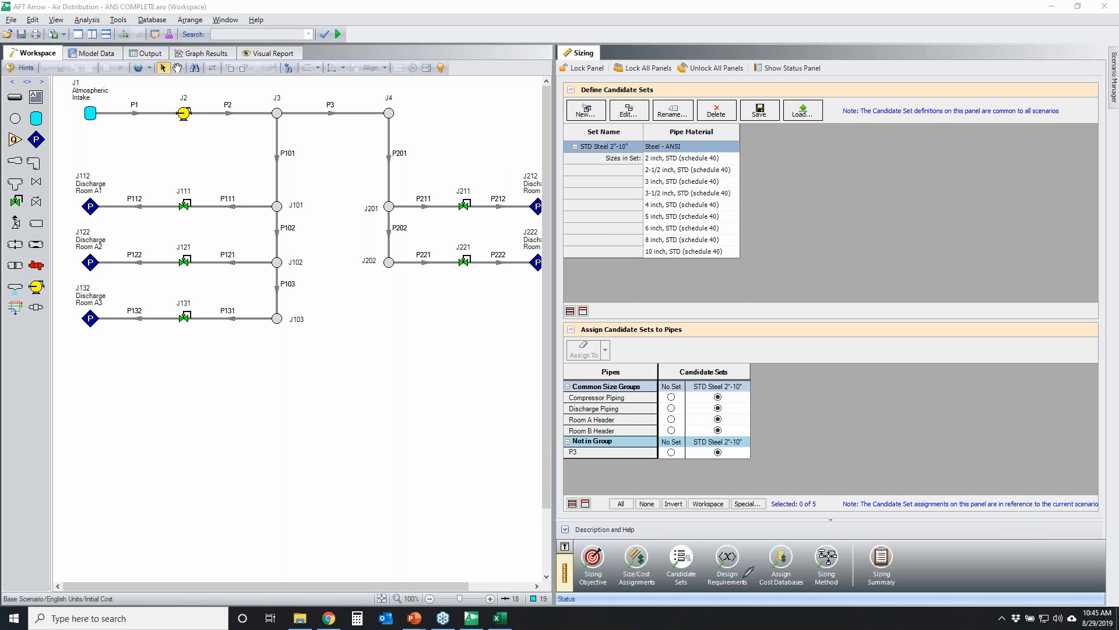
Step: Open the design requirements for pipes and examine the Max Velocity requirement's definition and limit
{"action": "left_click_drag", "start_coordinate": [726, 541], "coordinate": [723, 545]}
{"action": "key", "text": "Escape"}
{"action": "left_click", "coordinate": [734, 557]}
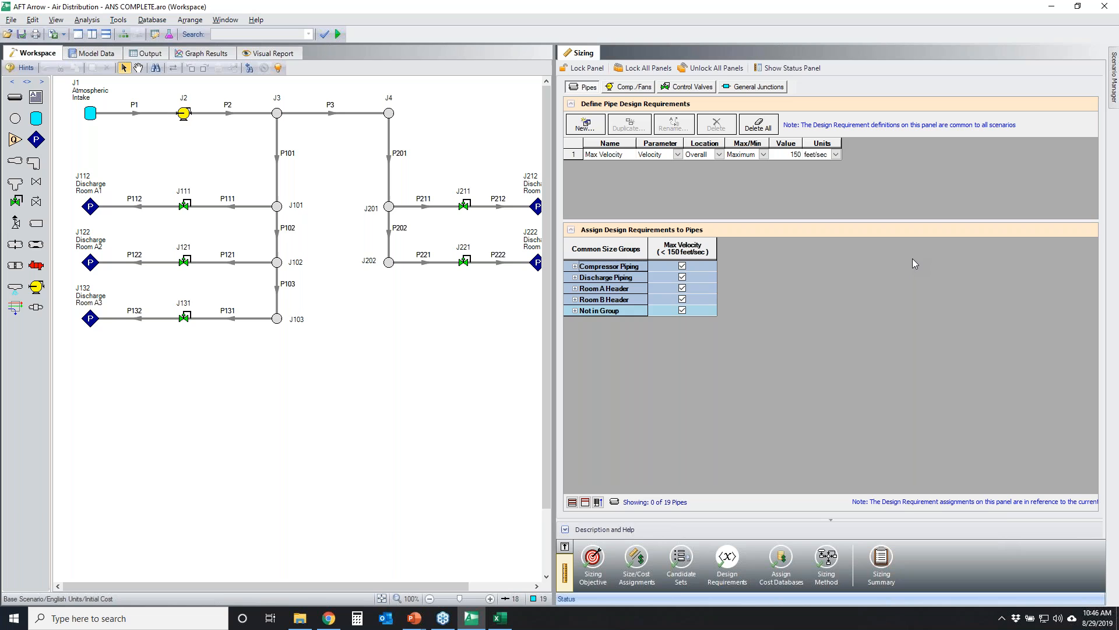
{"action": "left_click", "coordinate": [856, 162]}
{"action": "mouse_move", "coordinate": [561, 145]}
{"action": "left_mouse_down"}
{"action": "mouse_move", "coordinate": [938, 144]}
{"action": "mouse_move", "coordinate": [610, 133]}
{"action": "left_mouse_up"}
{"action": "mouse_move", "coordinate": [560, 87]}
{"action": "left_mouse_down"}
{"action": "mouse_move", "coordinate": [550, 92]}
{"action": "mouse_move", "coordinate": [575, 79]}
{"action": "left_mouse_up"}
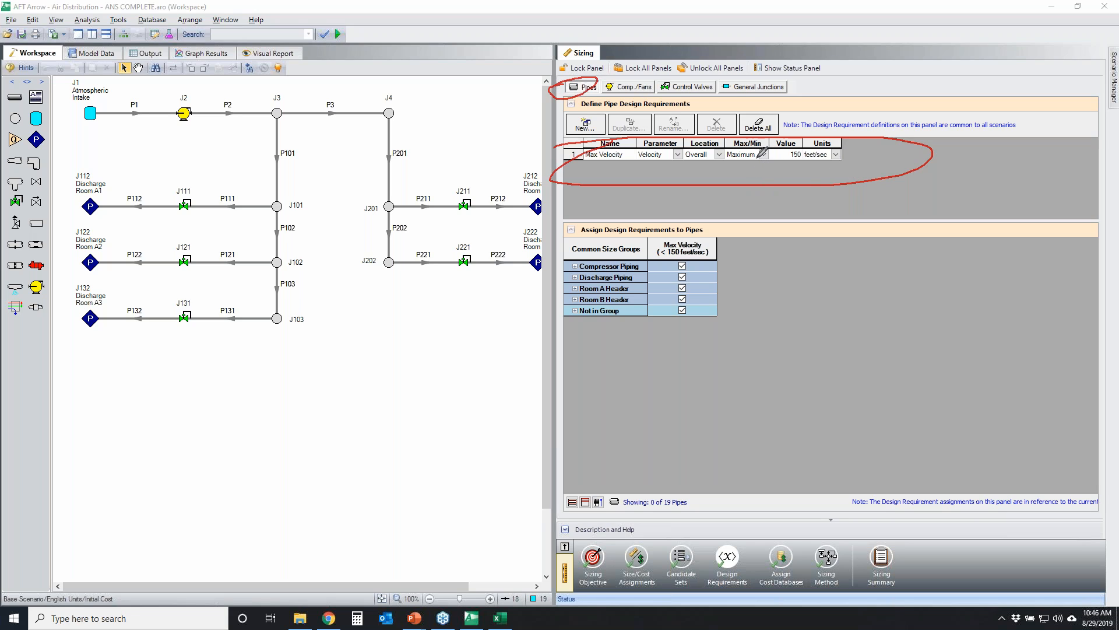
{"action": "left_click_drag", "start_coordinate": [613, 143], "coordinate": [590, 149]}
{"action": "mouse_move", "coordinate": [812, 143]}
{"action": "left_mouse_down"}
{"action": "mouse_move", "coordinate": [765, 152]}
{"action": "mouse_move", "coordinate": [804, 155]}
{"action": "left_mouse_up"}
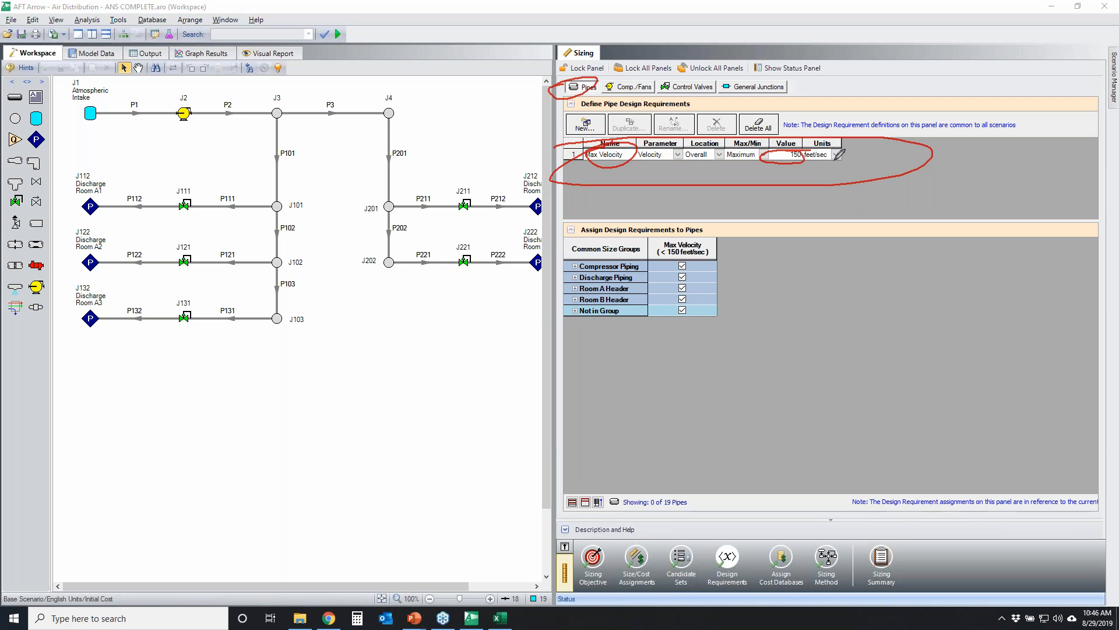
{"action": "left_click", "coordinate": [1106, 233]}
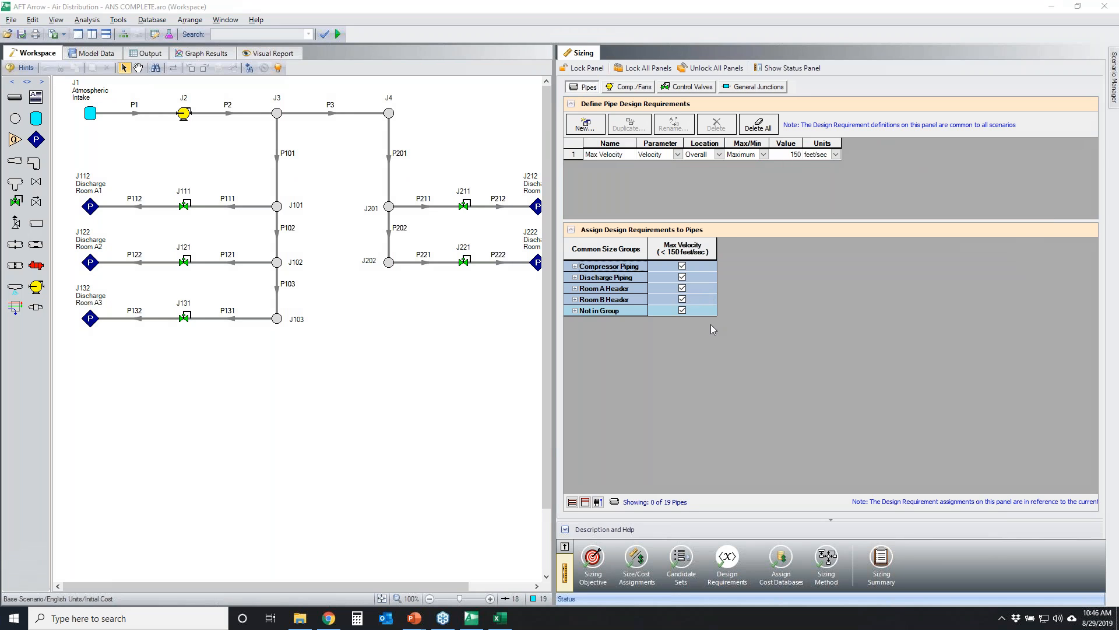
Step: Expand all common size groups and review which individual pipes have the Max Velocity requirement assigned
{"action": "left_click", "coordinate": [572, 502]}
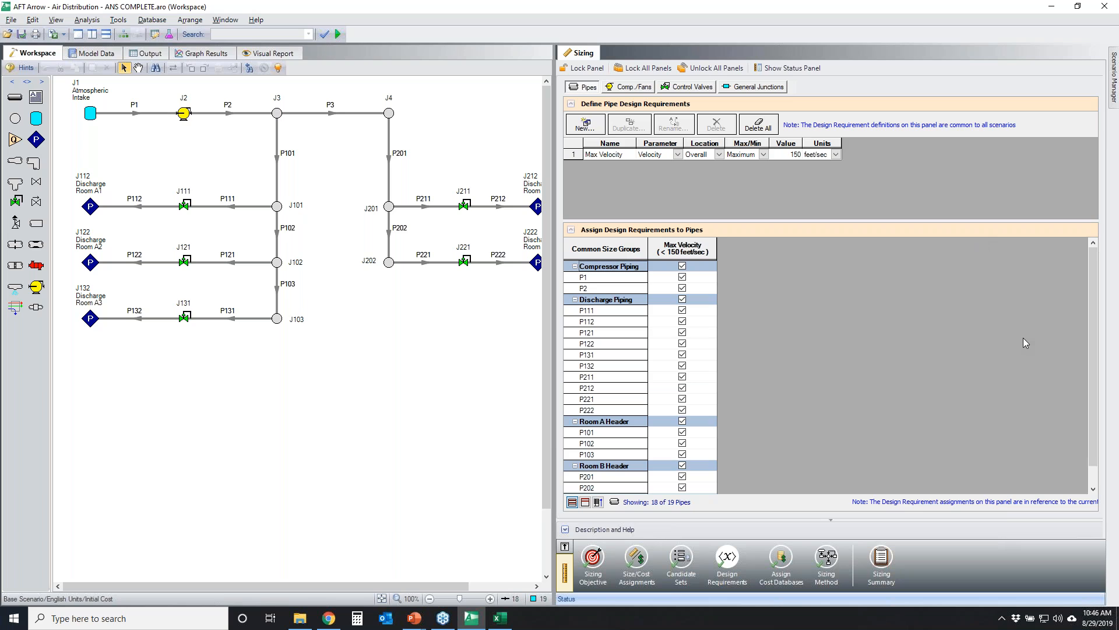
{"action": "mouse_move", "coordinate": [522, 130]}
{"action": "left_mouse_down"}
{"action": "mouse_move", "coordinate": [822, 135]}
{"action": "mouse_move", "coordinate": [579, 134]}
{"action": "left_mouse_up"}
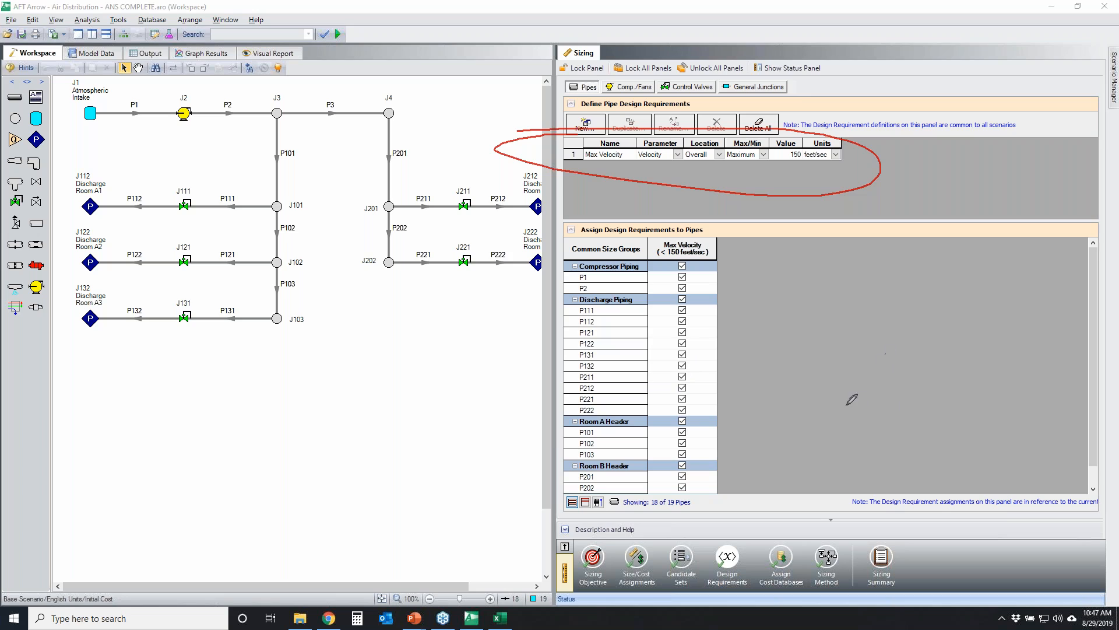
{"action": "mouse_move", "coordinate": [713, 260]}
{"action": "left_mouse_down"}
{"action": "mouse_move", "coordinate": [691, 257]}
{"action": "mouse_move", "coordinate": [633, 474]}
{"action": "mouse_move", "coordinate": [745, 398]}
{"action": "mouse_move", "coordinate": [706, 260]}
{"action": "left_mouse_up"}
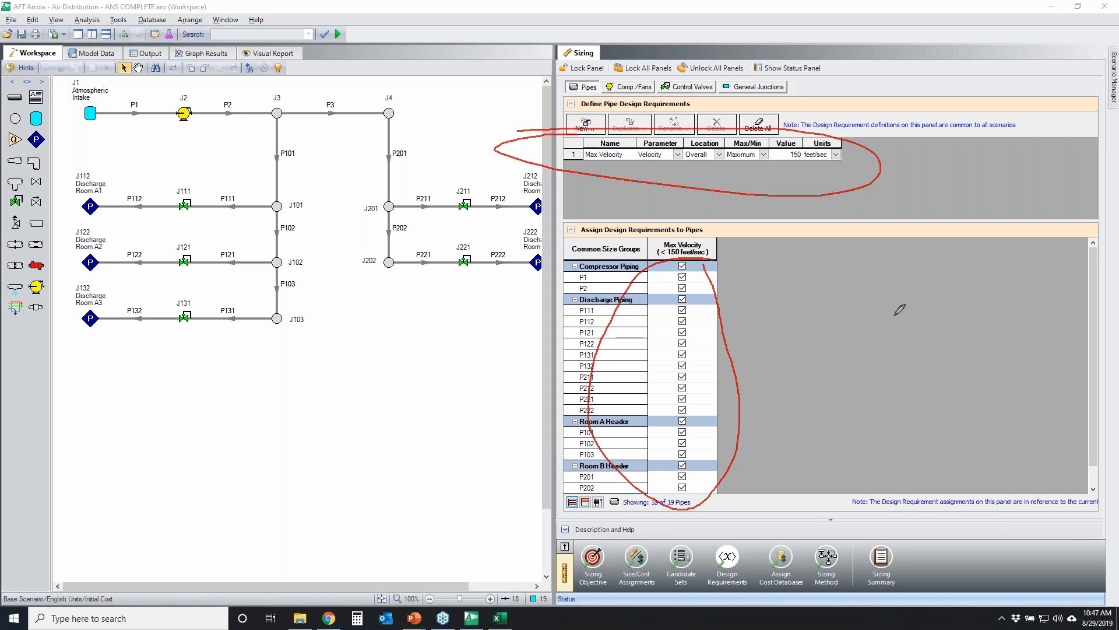
{"action": "key", "text": "Escape"}
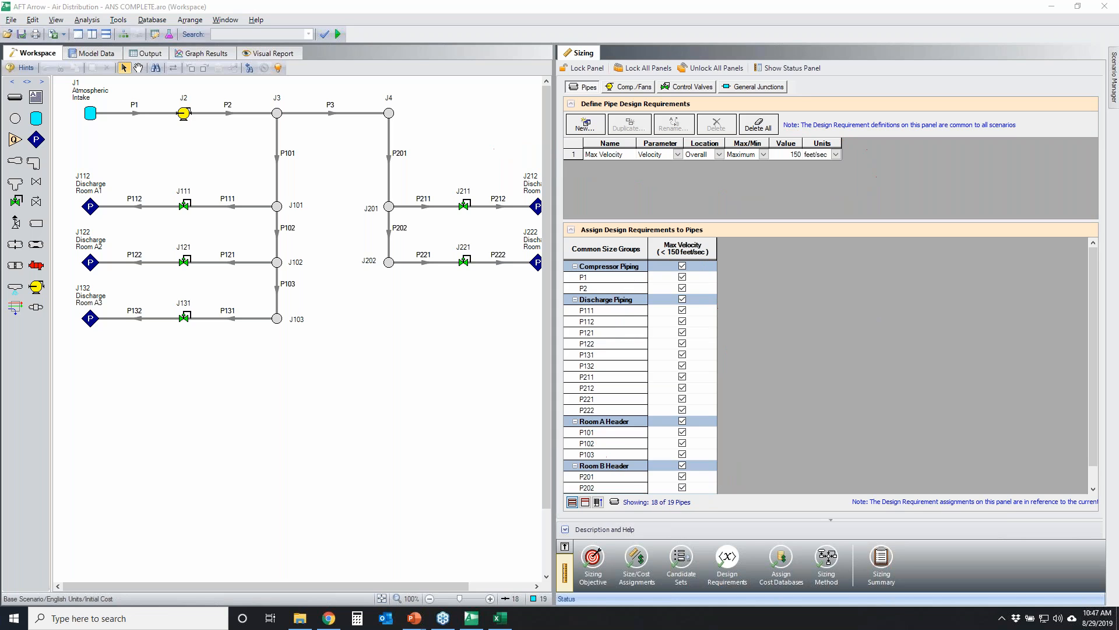
Step: Review the compressor/fan design requirements and the control valves' Min Pressure Drop requirement, including how valve J131 is assigned
{"action": "left_click", "coordinate": [621, 88]}
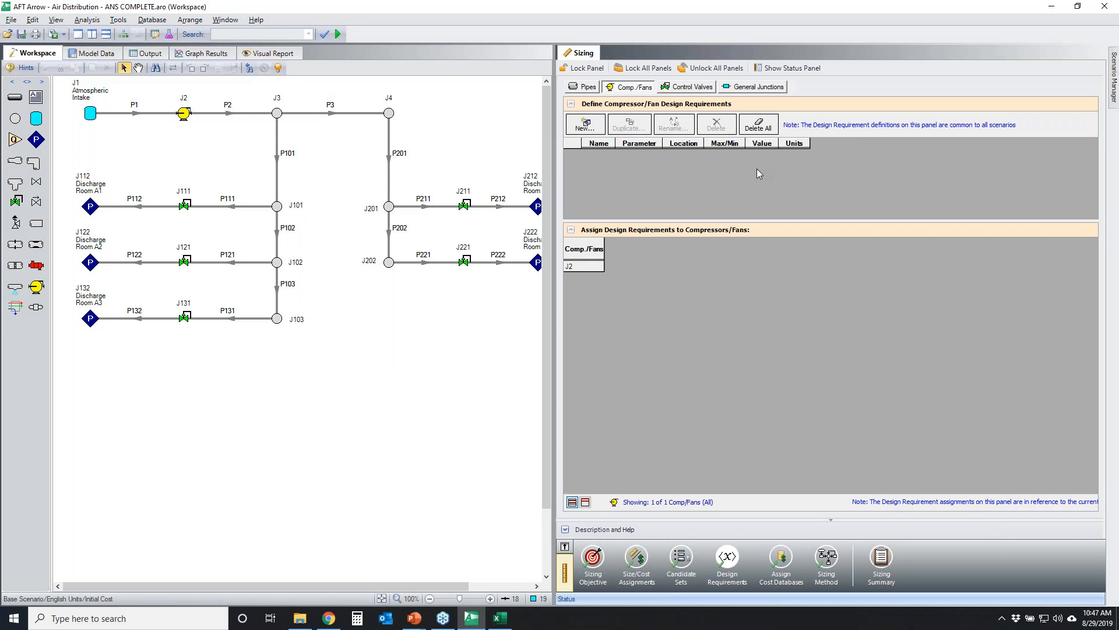
{"action": "left_click", "coordinate": [691, 87]}
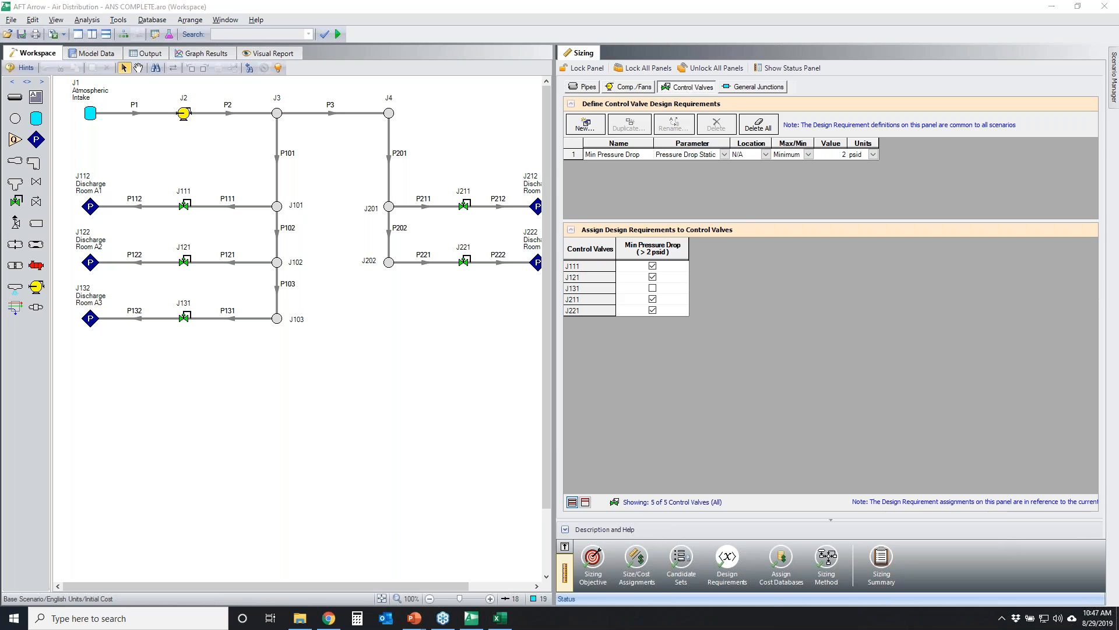
{"action": "mouse_move", "coordinate": [558, 287]}
{"action": "left_mouse_down"}
{"action": "mouse_move", "coordinate": [673, 290]}
{"action": "mouse_move", "coordinate": [564, 292]}
{"action": "mouse_move", "coordinate": [574, 281]}
{"action": "left_mouse_up"}
{"action": "mouse_move", "coordinate": [169, 298]}
{"action": "left_mouse_down"}
{"action": "mouse_move", "coordinate": [194, 327]}
{"action": "mouse_move", "coordinate": [203, 291]}
{"action": "left_mouse_up"}
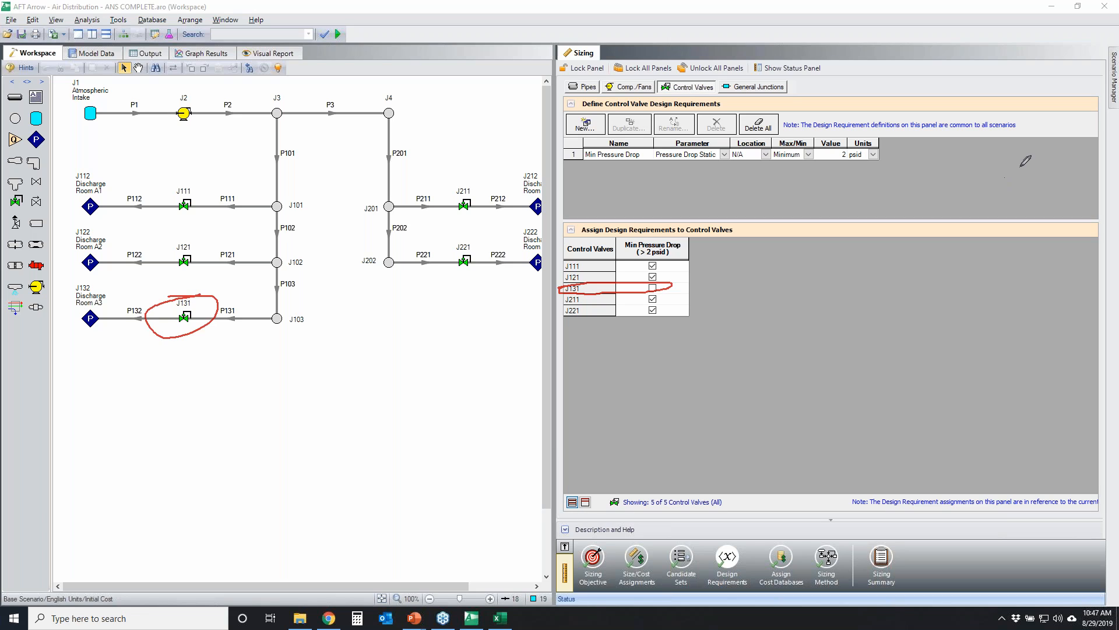
{"action": "mouse_move", "coordinate": [566, 168]}
{"action": "left_mouse_down"}
{"action": "mouse_move", "coordinate": [630, 179]}
{"action": "mouse_move", "coordinate": [854, 164]}
{"action": "mouse_move", "coordinate": [801, 140]}
{"action": "mouse_move", "coordinate": [620, 140]}
{"action": "mouse_move", "coordinate": [576, 147]}
{"action": "mouse_move", "coordinate": [571, 167]}
{"action": "left_mouse_up"}
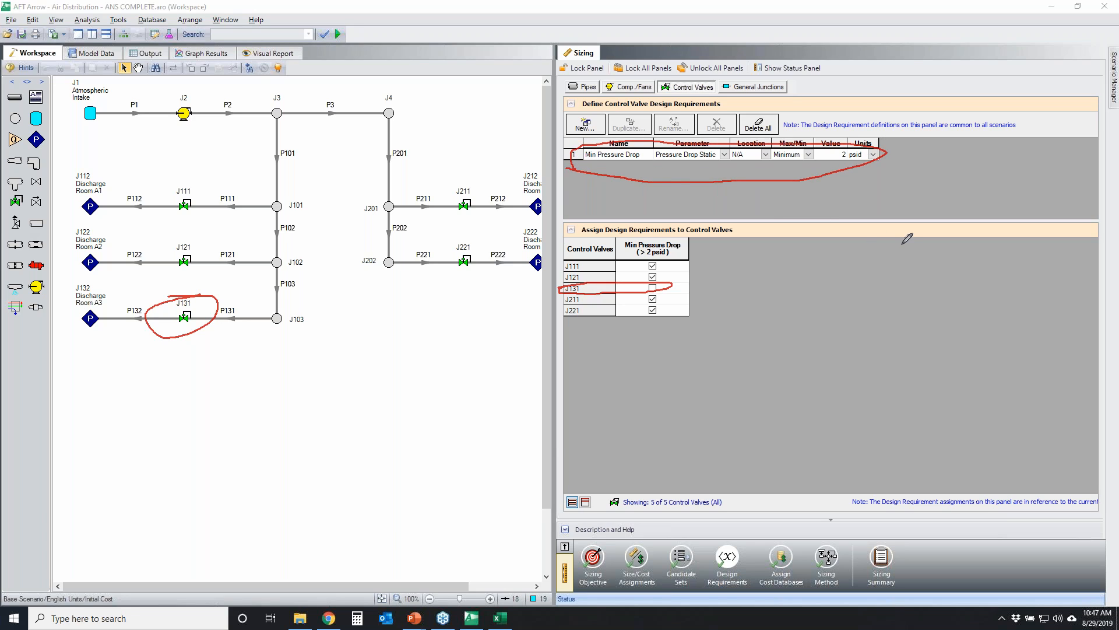
{"action": "mouse_move", "coordinate": [651, 267]}
{"action": "left_mouse_down"}
{"action": "mouse_move", "coordinate": [669, 273]}
{"action": "mouse_move", "coordinate": [637, 279]}
{"action": "mouse_move", "coordinate": [649, 260]}
{"action": "mouse_move", "coordinate": [664, 310]}
{"action": "mouse_move", "coordinate": [640, 297]}
{"action": "left_mouse_up"}
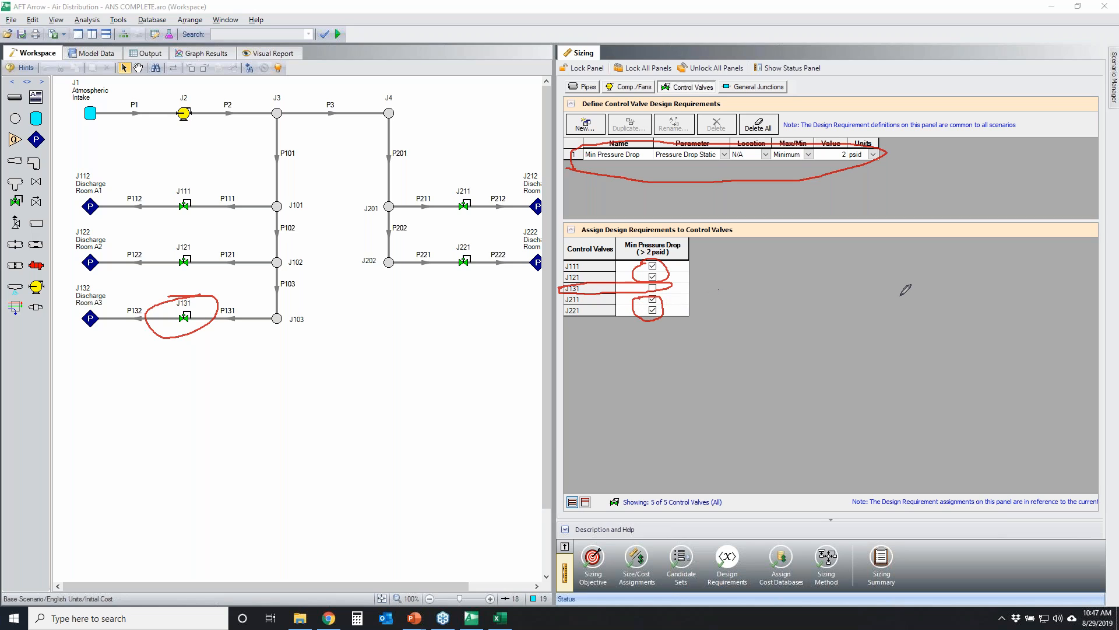
{"action": "key", "text": "e"}
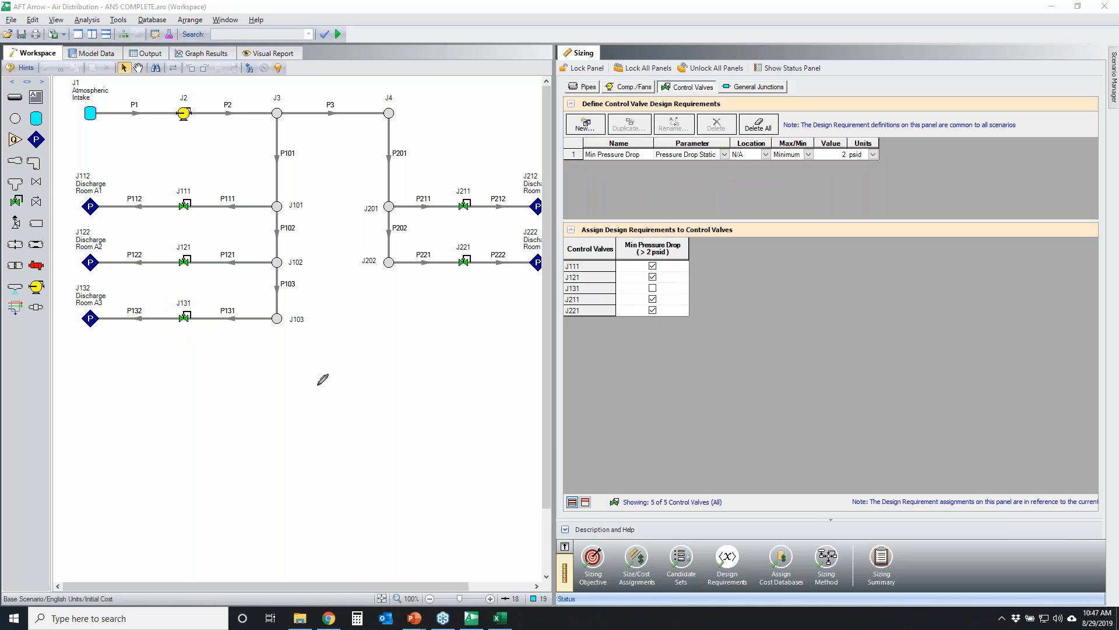
{"action": "mouse_move", "coordinate": [156, 296]}
{"action": "left_mouse_down"}
{"action": "mouse_move", "coordinate": [219, 294]}
{"action": "mouse_move", "coordinate": [243, 280]}
{"action": "left_mouse_up"}
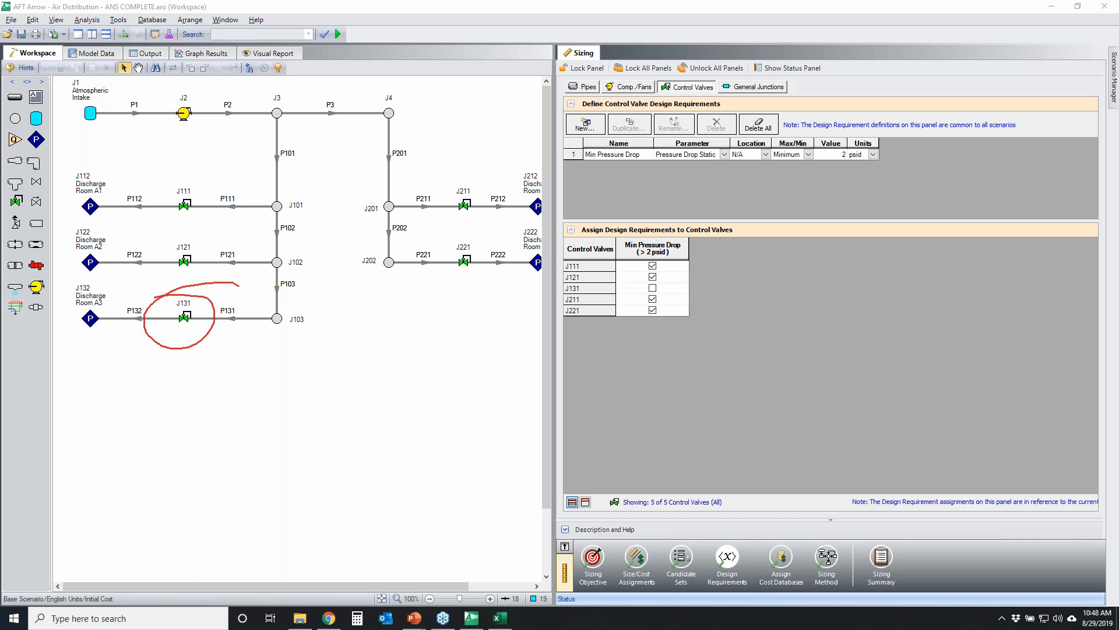
Step: Check the general junction design requirements and revisit those for pipes and control valves
{"action": "left_click", "coordinate": [771, 88]}
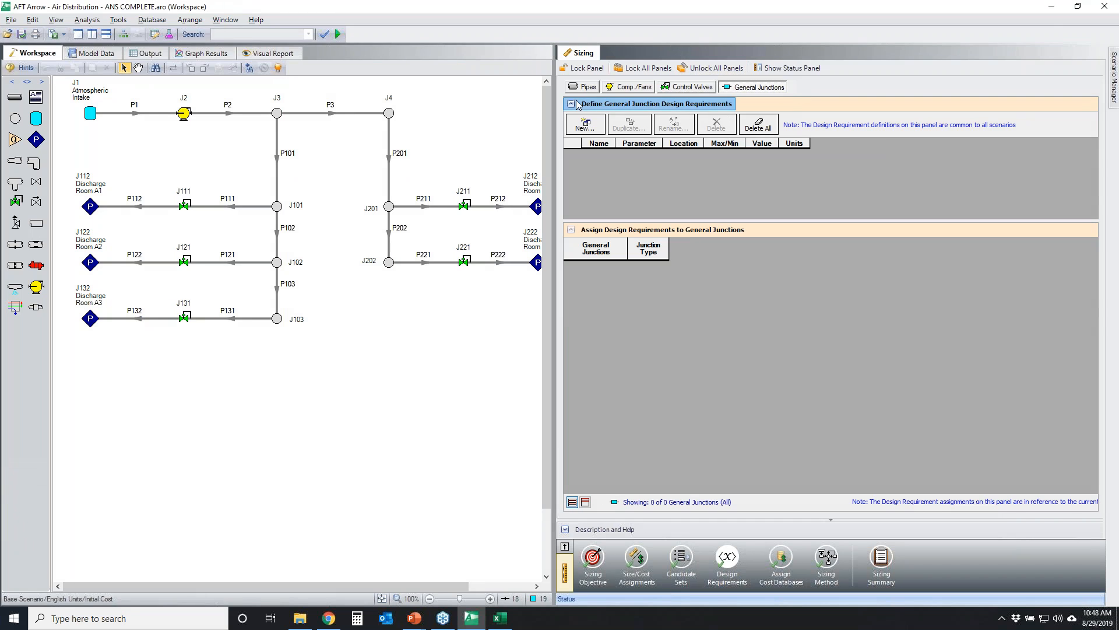
{"action": "left_click", "coordinate": [588, 87]}
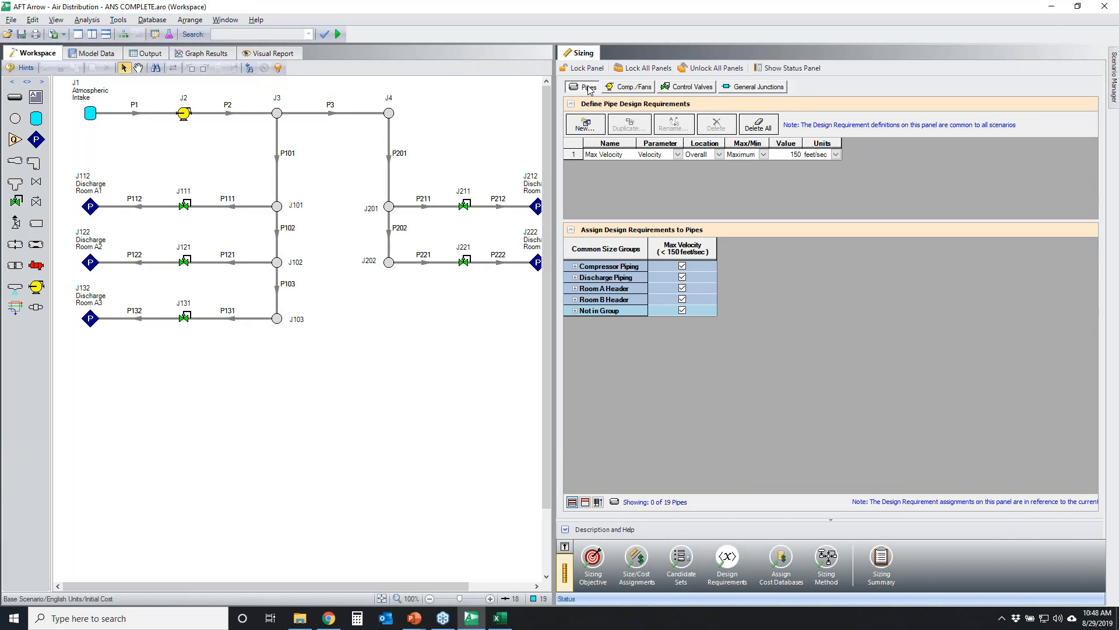
{"action": "left_click", "coordinate": [700, 90]}
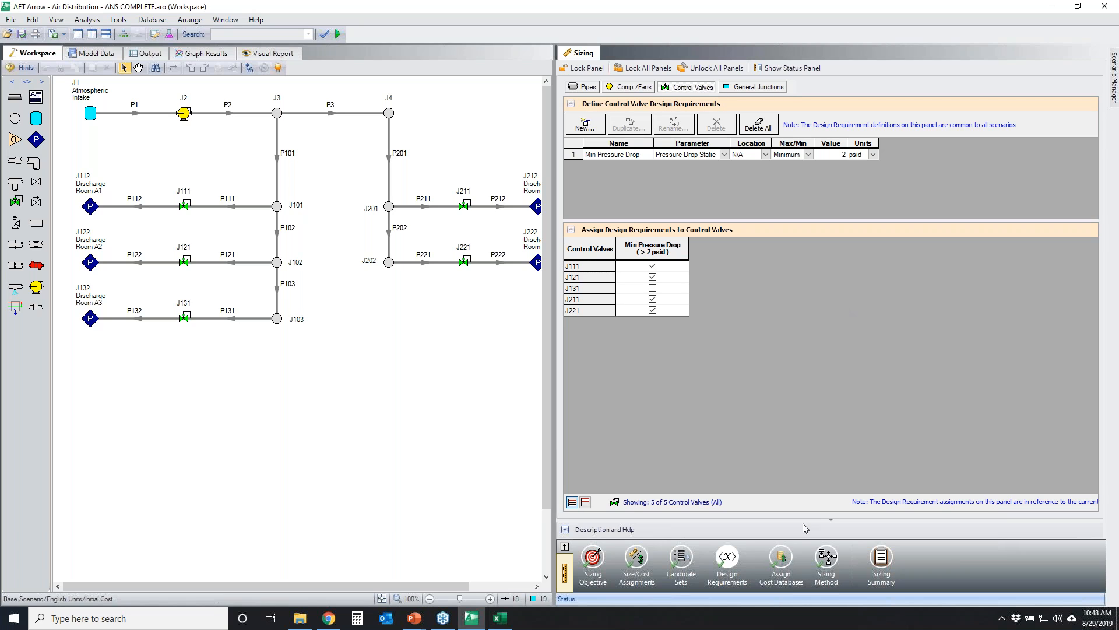
Step: Open the cost database assignments and review which database the STD Steel 2"-10" candidate set uses
{"action": "left_click", "coordinate": [780, 557]}
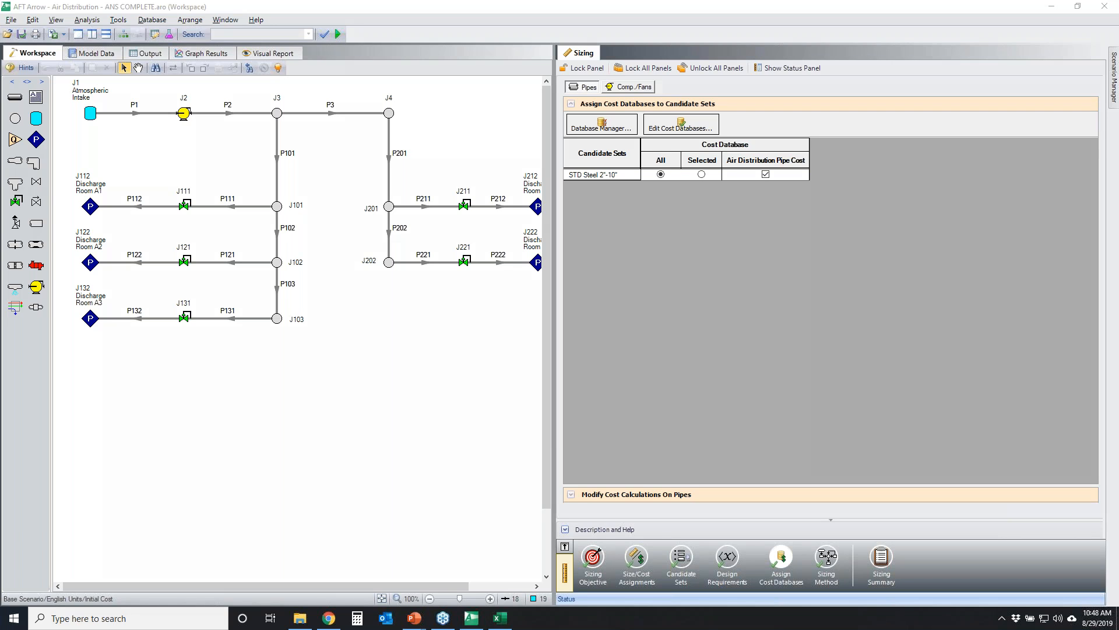
{"action": "left_click_drag", "start_coordinate": [630, 163], "coordinate": [730, 158]}
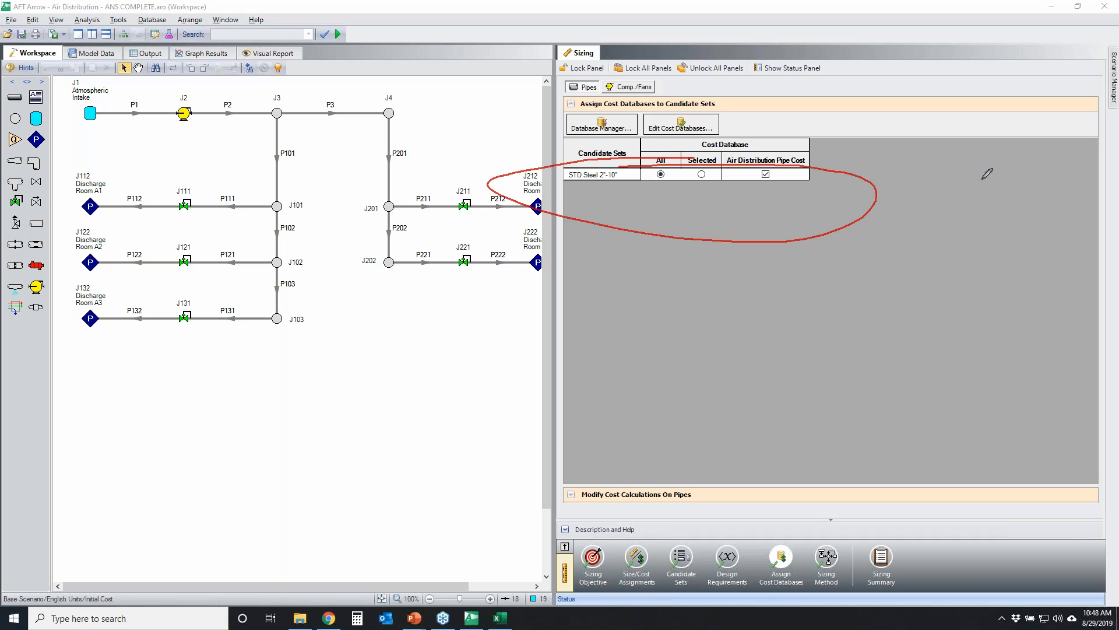
{"action": "key", "text": "Escape"}
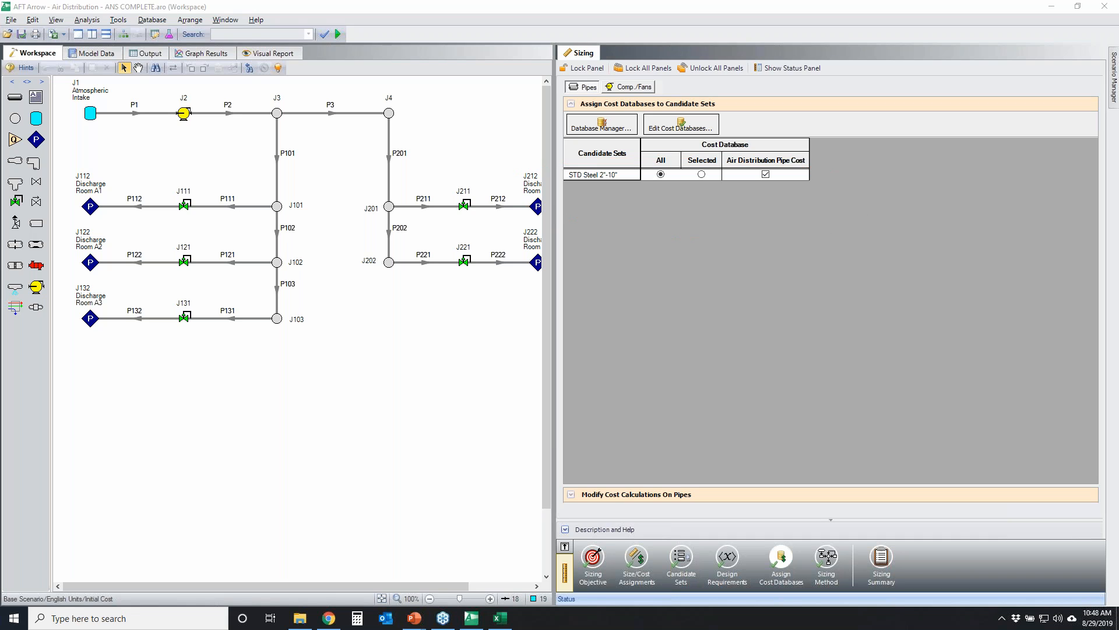
Step: Check the cost database assigned to compressor/fan J2 and the available and connected databases in the Database Manager
{"action": "left_click", "coordinate": [633, 88]}
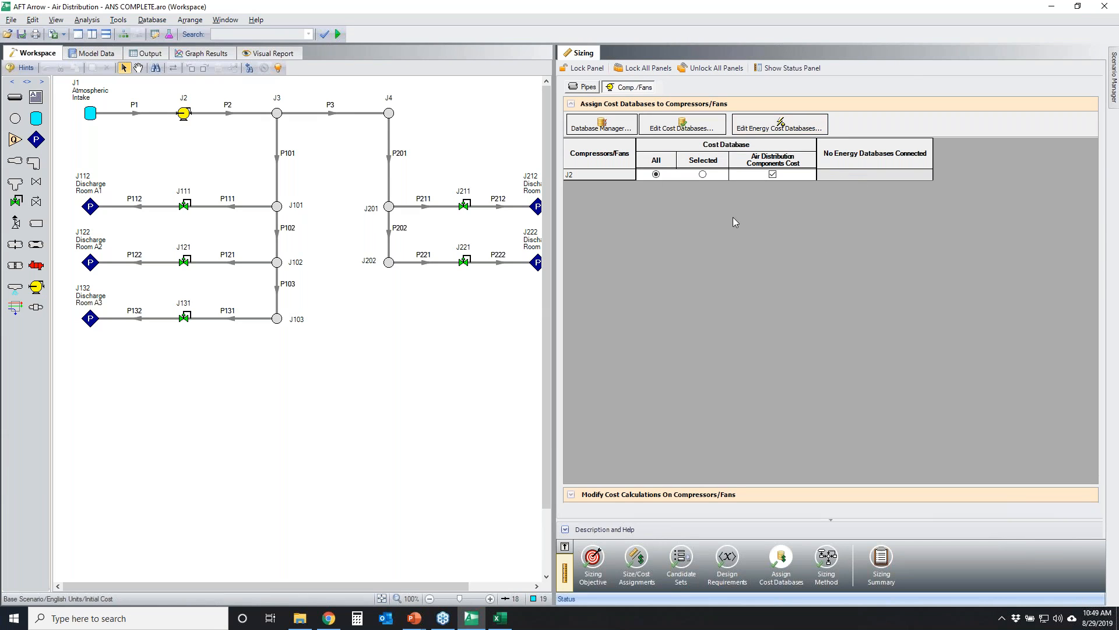
{"action": "left_click", "coordinate": [535, 332]}
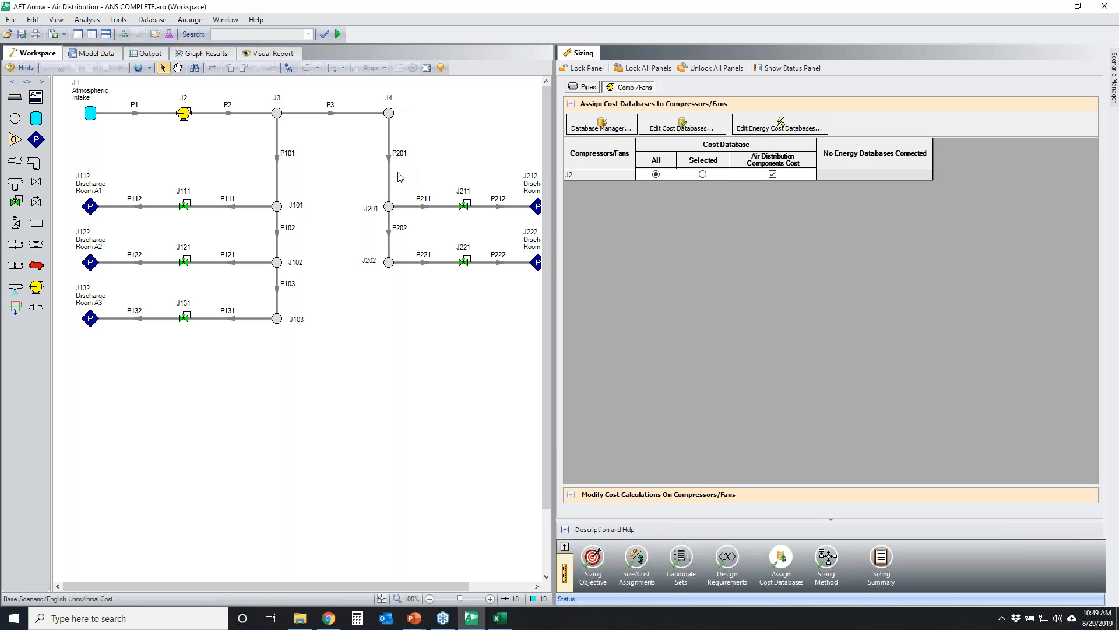
{"action": "left_click", "coordinate": [153, 21]}
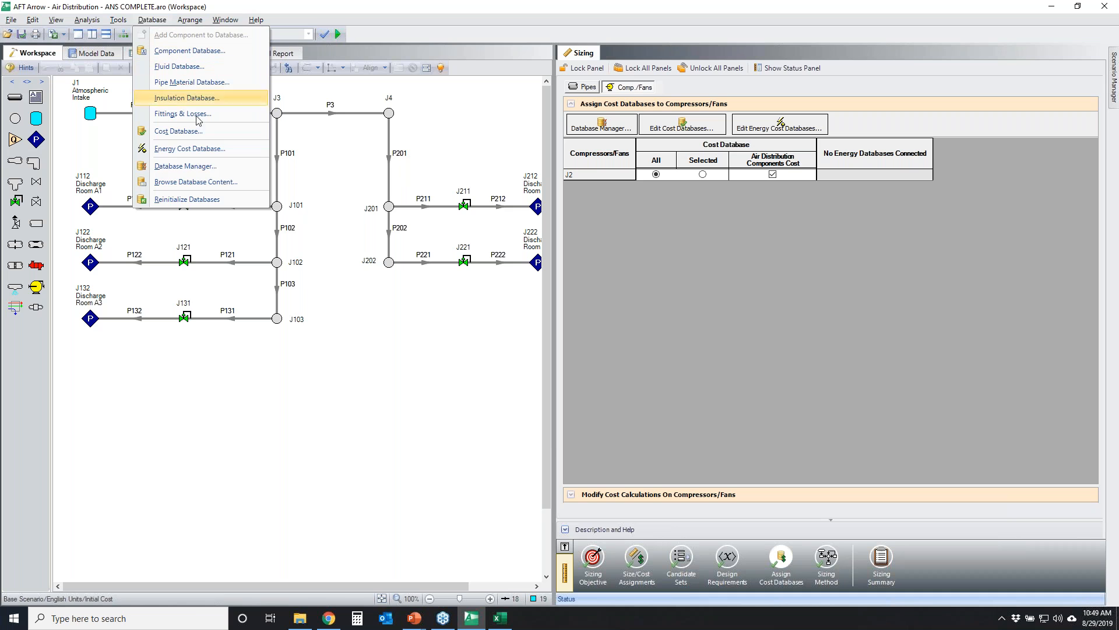
{"action": "left_click", "coordinate": [201, 167]}
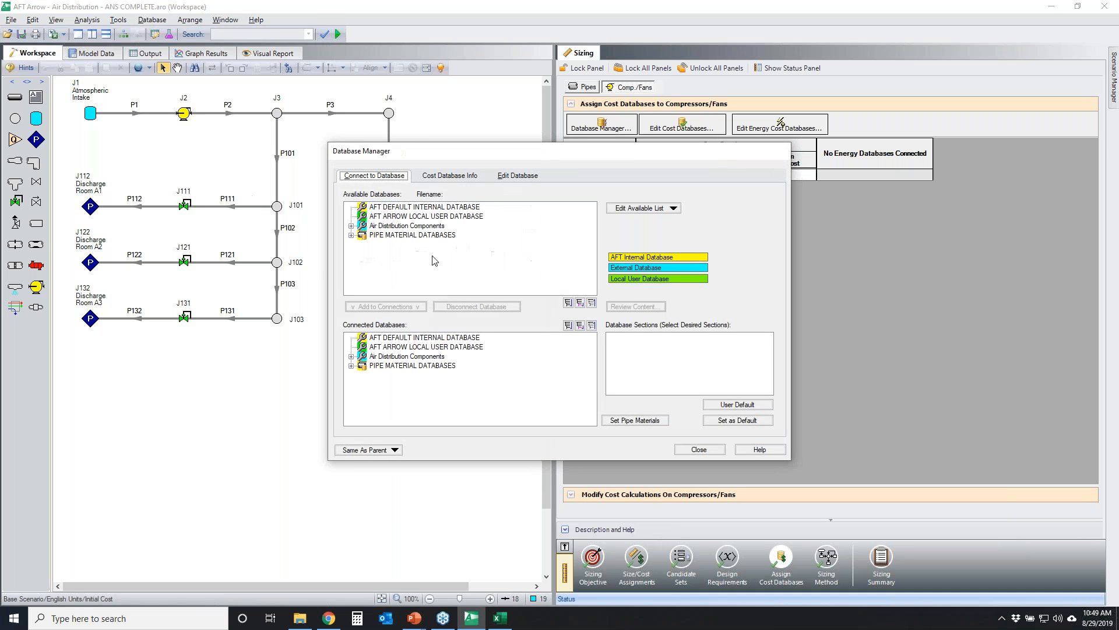
{"action": "key", "text": "Escape"}
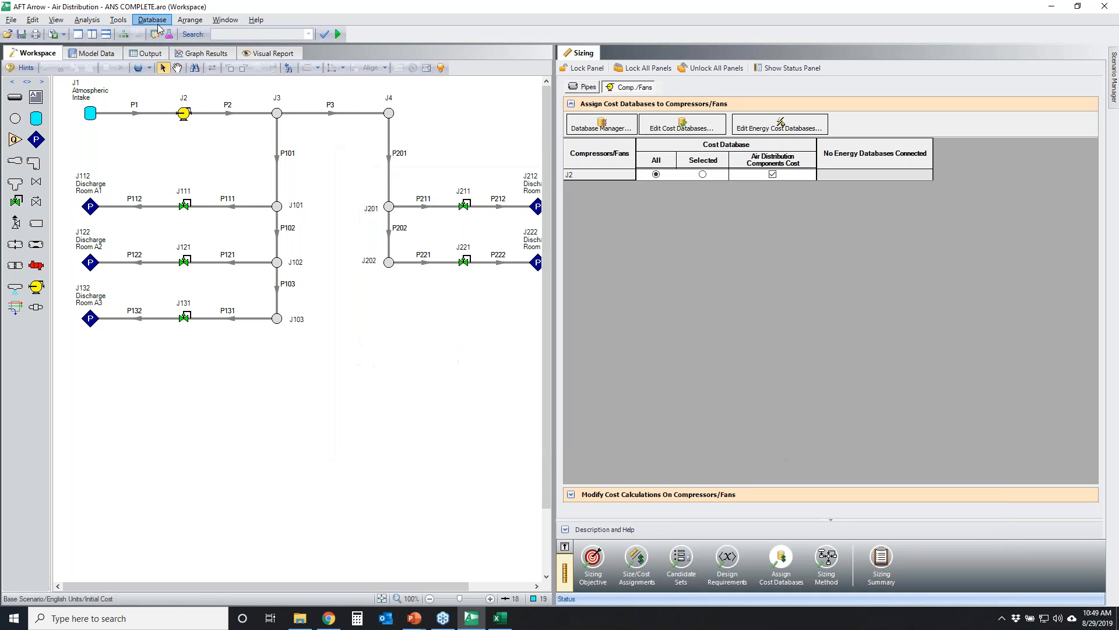
Step: Open the connected Air Distribution Pipe Cost database for viewing
{"action": "left_click", "coordinate": [161, 22]}
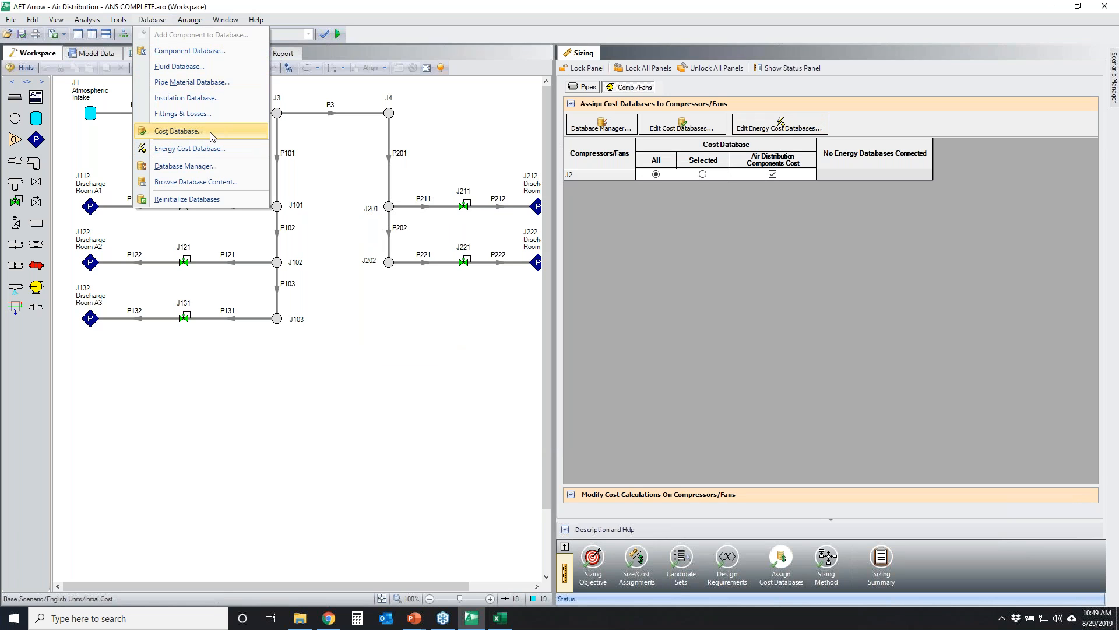
{"action": "left_click", "coordinate": [179, 132]}
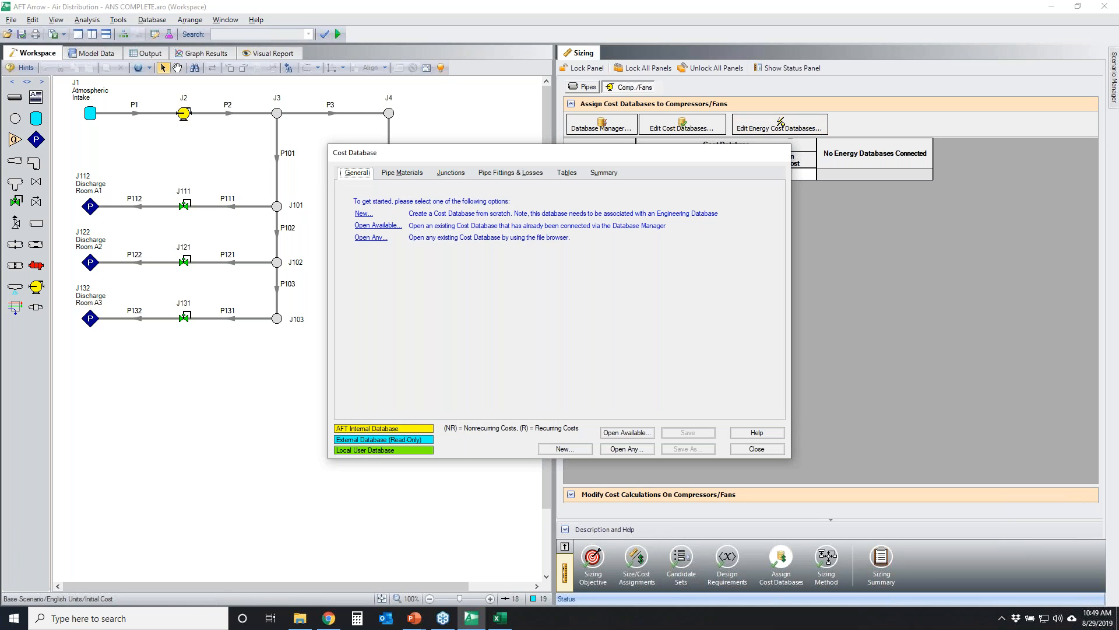
{"action": "mouse_move", "coordinate": [588, 433]}
{"action": "left_mouse_down"}
{"action": "mouse_move", "coordinate": [624, 441]}
{"action": "mouse_move", "coordinate": [634, 424]}
{"action": "mouse_move", "coordinate": [669, 428]}
{"action": "left_mouse_up"}
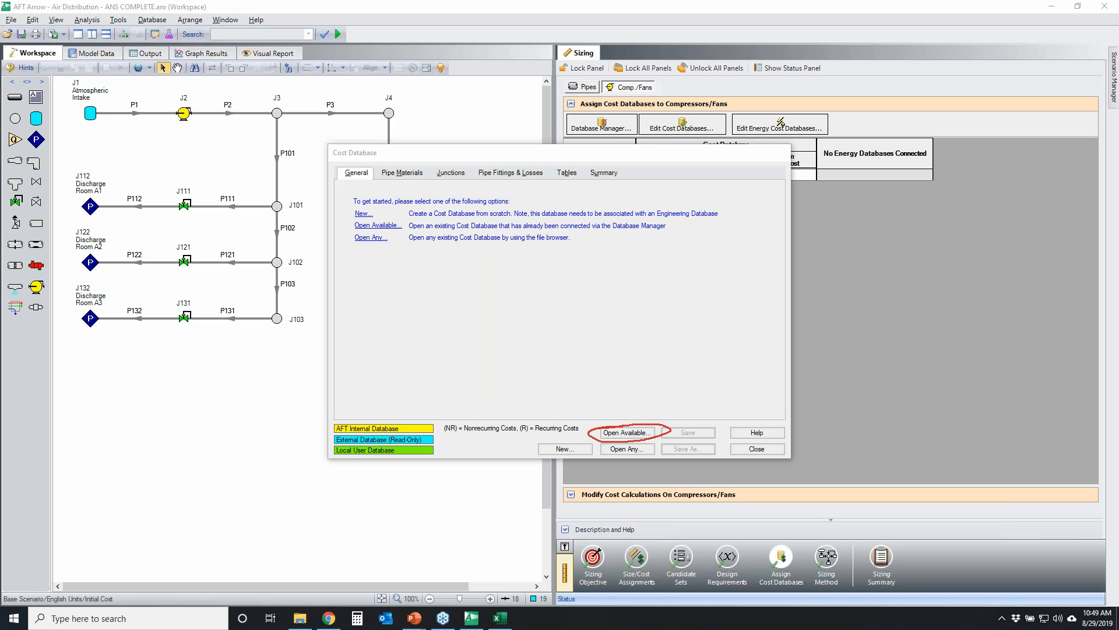
{"action": "left_click", "coordinate": [621, 433]}
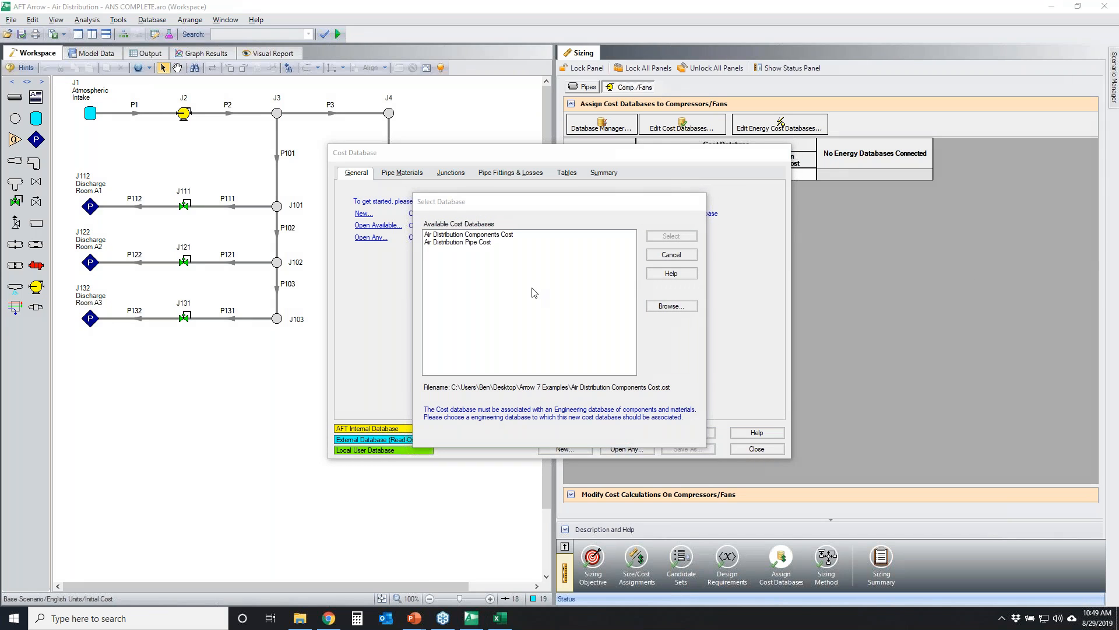
{"action": "left_click", "coordinate": [479, 235]}
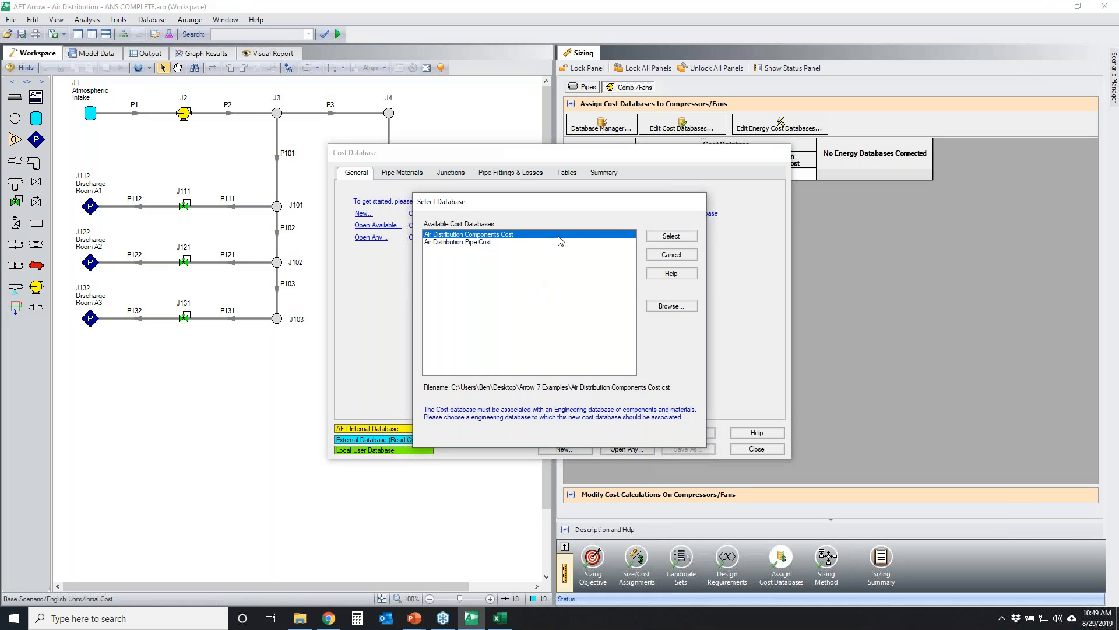
{"action": "left_click", "coordinate": [471, 242]}
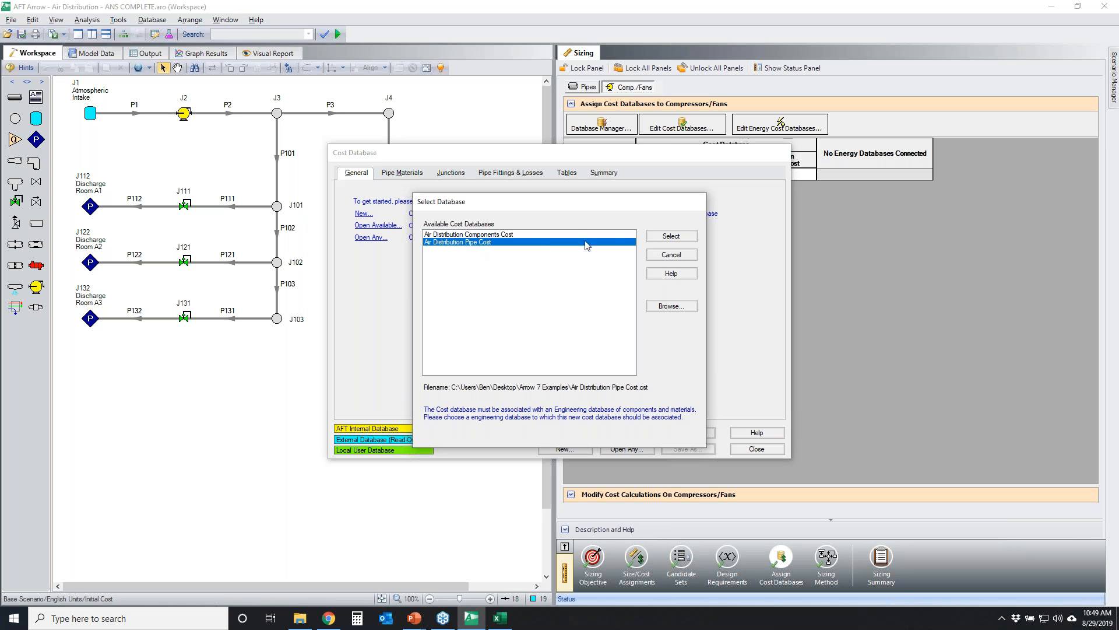
{"action": "left_click", "coordinate": [670, 237]}
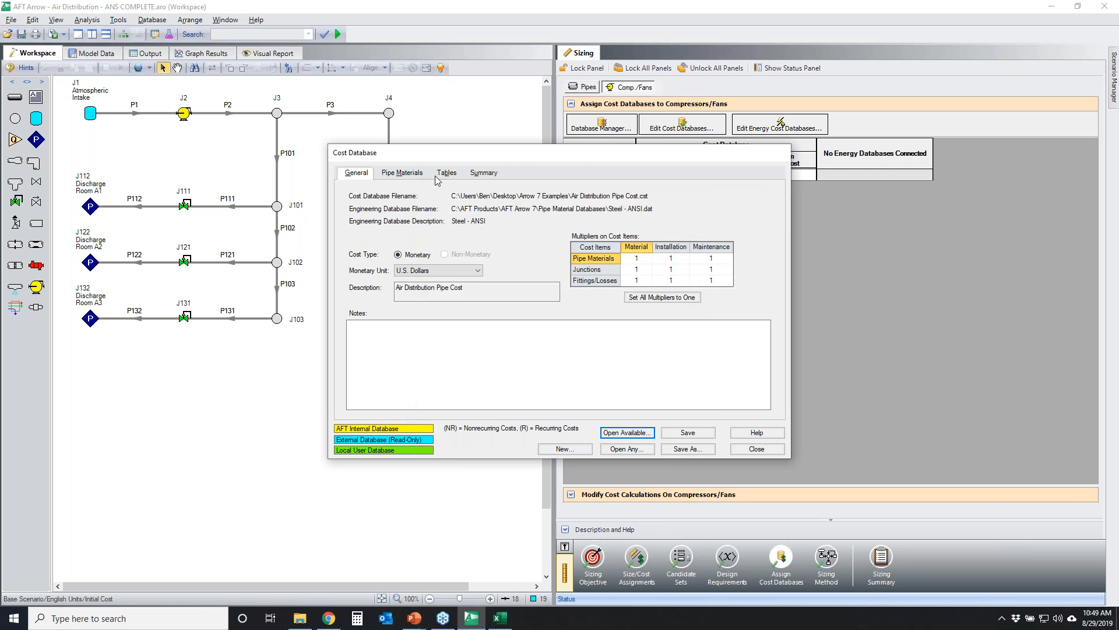
Step: Look through the nominal sizes listed under Steel - ANSI in the pipe cost database's materials
{"action": "left_click", "coordinate": [404, 173]}
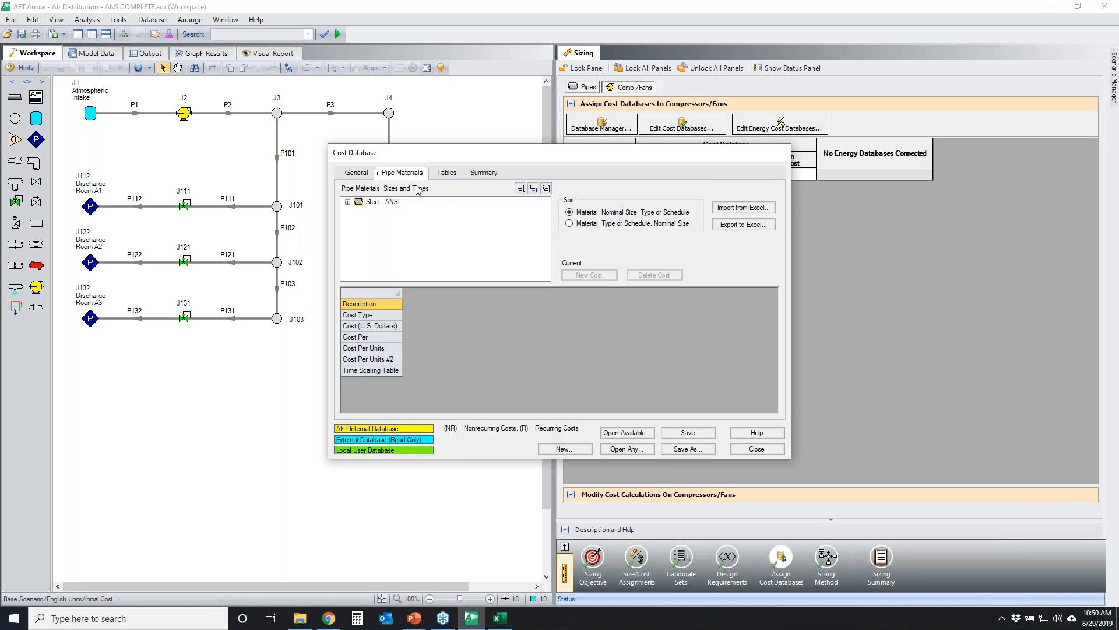
{"action": "left_click", "coordinate": [348, 201]}
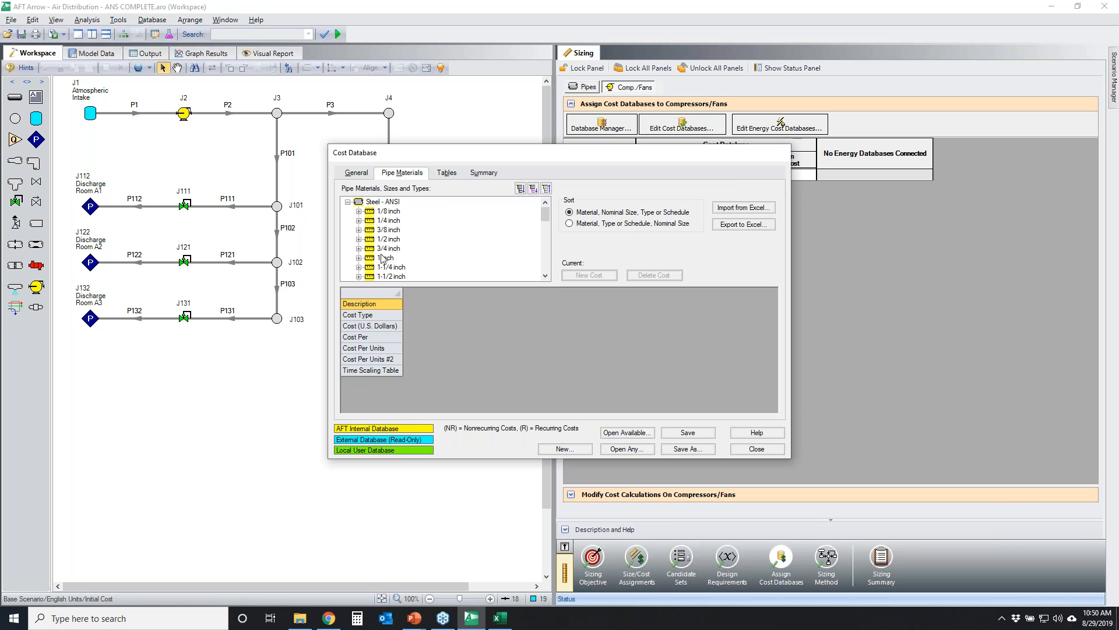
{"action": "left_click", "coordinate": [348, 202]}
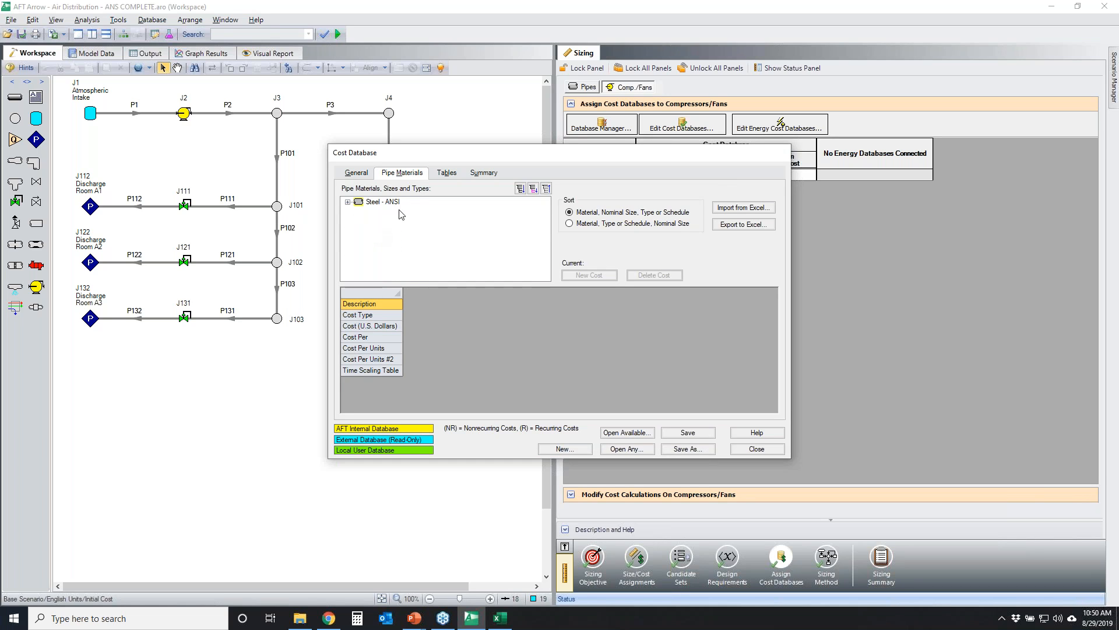
Step: Show the cost database summary and expand all Steel - ANSI pipe costs down to their material and installation entries
{"action": "left_click", "coordinate": [484, 174]}
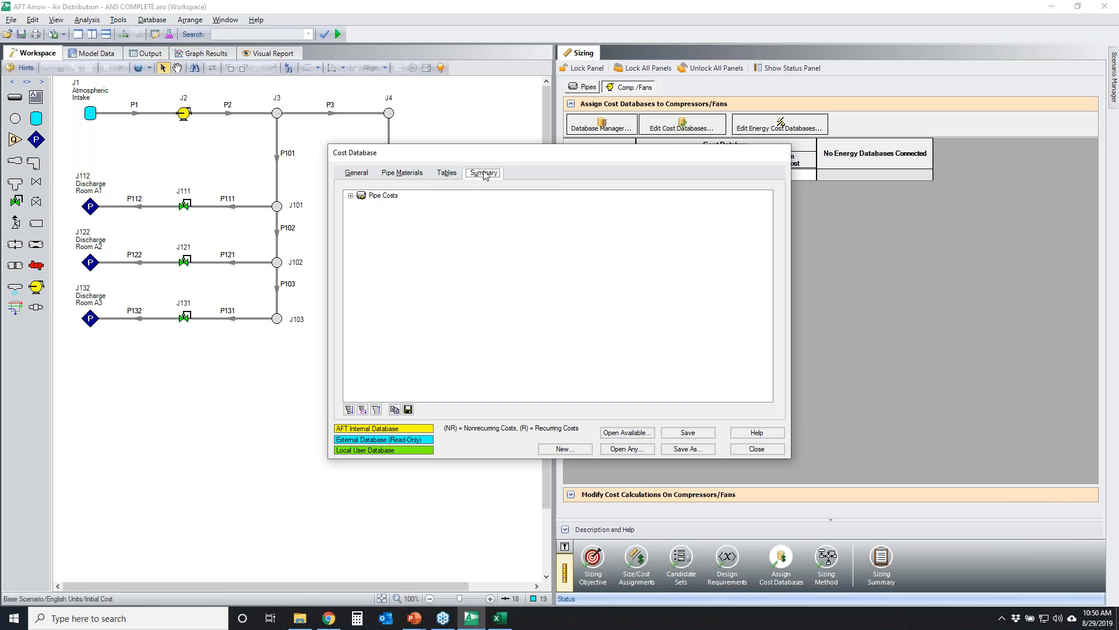
{"action": "left_click", "coordinate": [351, 196]}
{"action": "left_click", "coordinate": [361, 204]}
{"action": "left_click", "coordinate": [373, 214]}
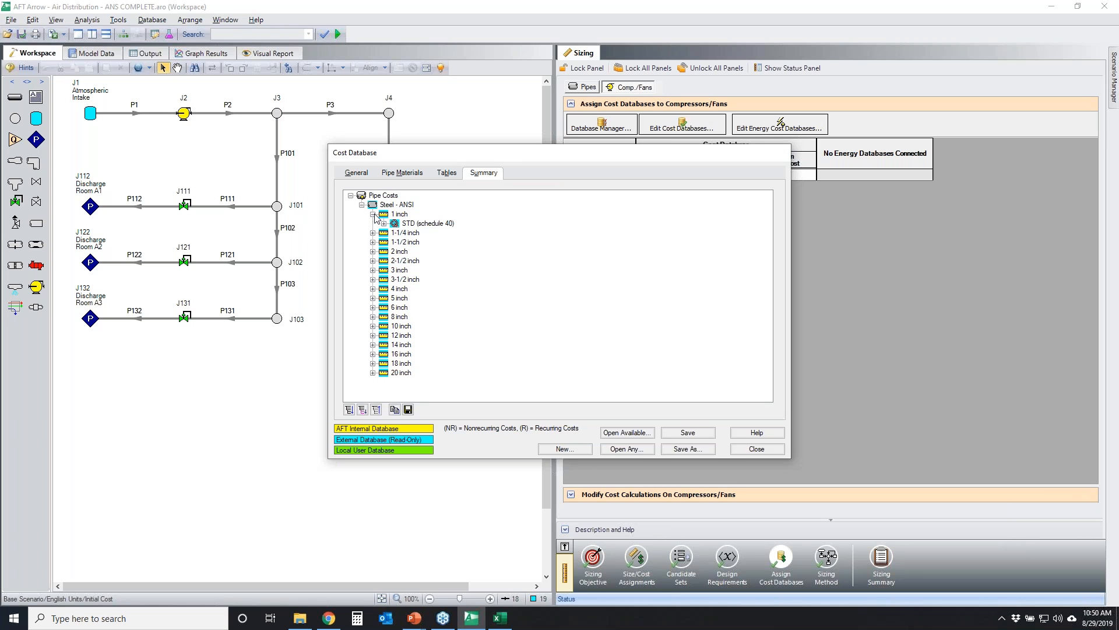
{"action": "left_click", "coordinate": [385, 223]}
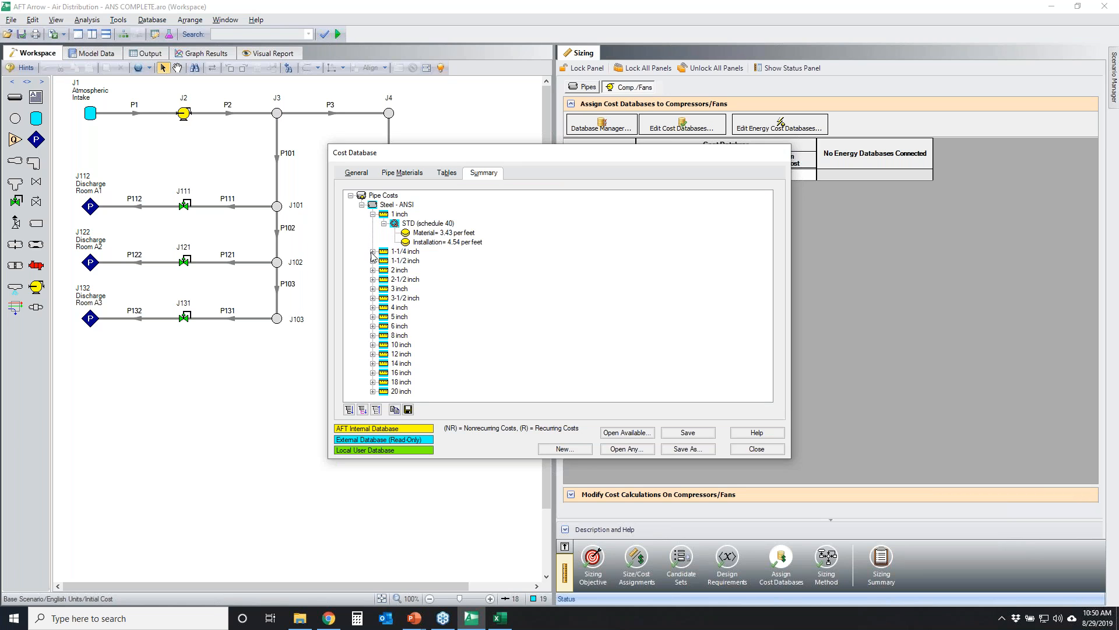
{"action": "left_click", "coordinate": [372, 251]}
{"action": "left_click", "coordinate": [348, 409]}
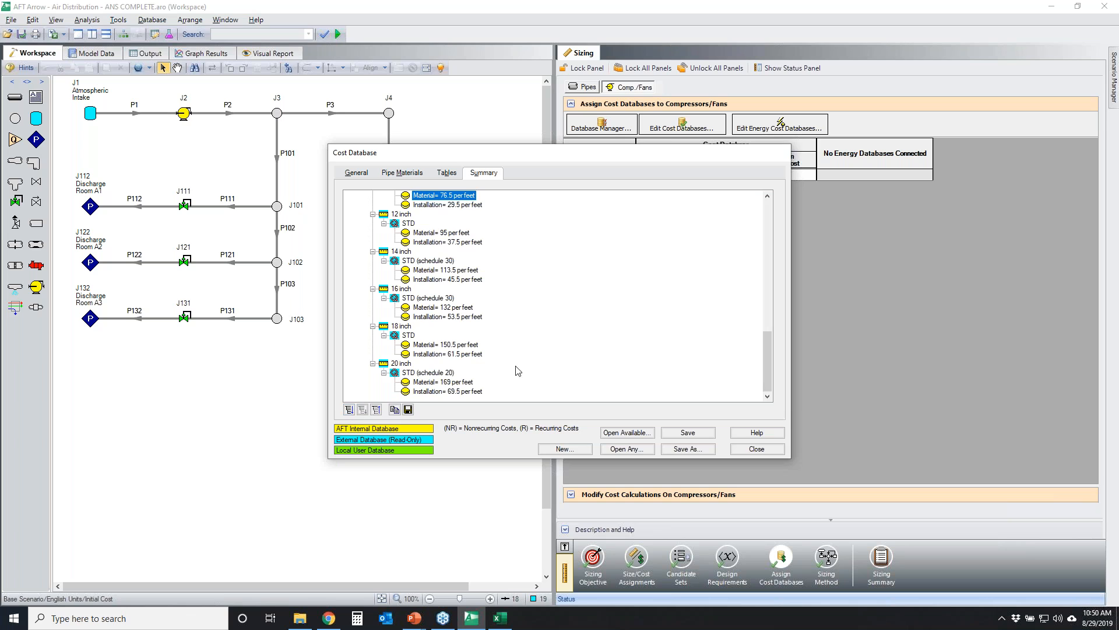
Step: Examine the per-foot material and installation costs from the 1 inch pipe through the 20 inch pipe
{"action": "left_click_drag", "start_coordinate": [767, 362], "coordinate": [767, 251]}
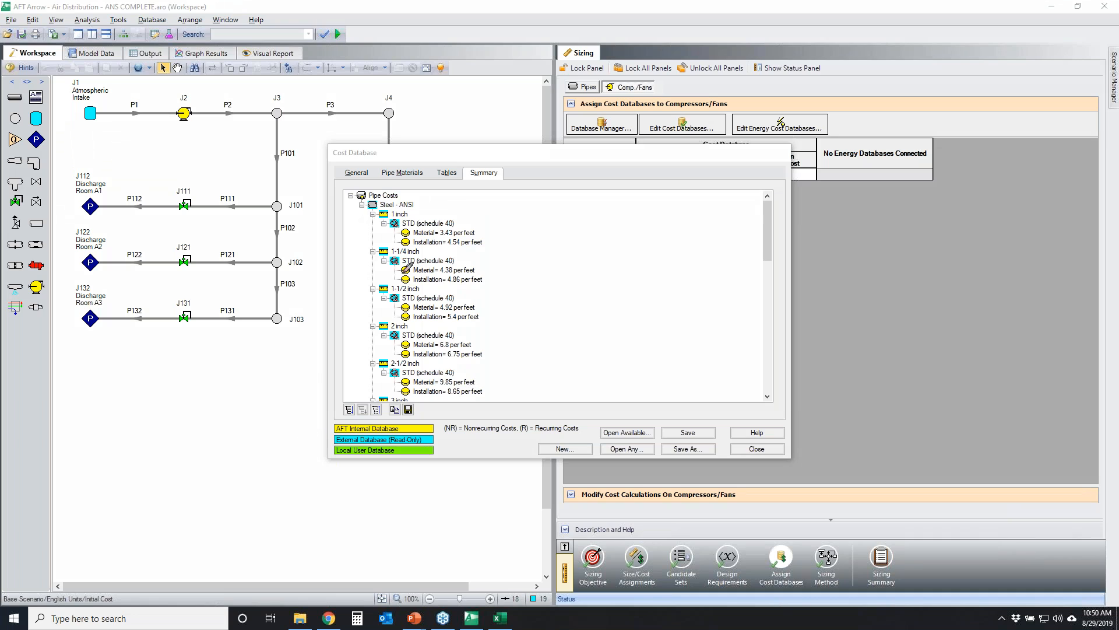
{"action": "mouse_move", "coordinate": [371, 198]}
{"action": "left_mouse_down"}
{"action": "mouse_move", "coordinate": [411, 197]}
{"action": "mouse_move", "coordinate": [362, 209]}
{"action": "mouse_move", "coordinate": [373, 195]}
{"action": "mouse_move", "coordinate": [374, 222]}
{"action": "mouse_move", "coordinate": [409, 218]}
{"action": "mouse_move", "coordinate": [397, 220]}
{"action": "left_mouse_up"}
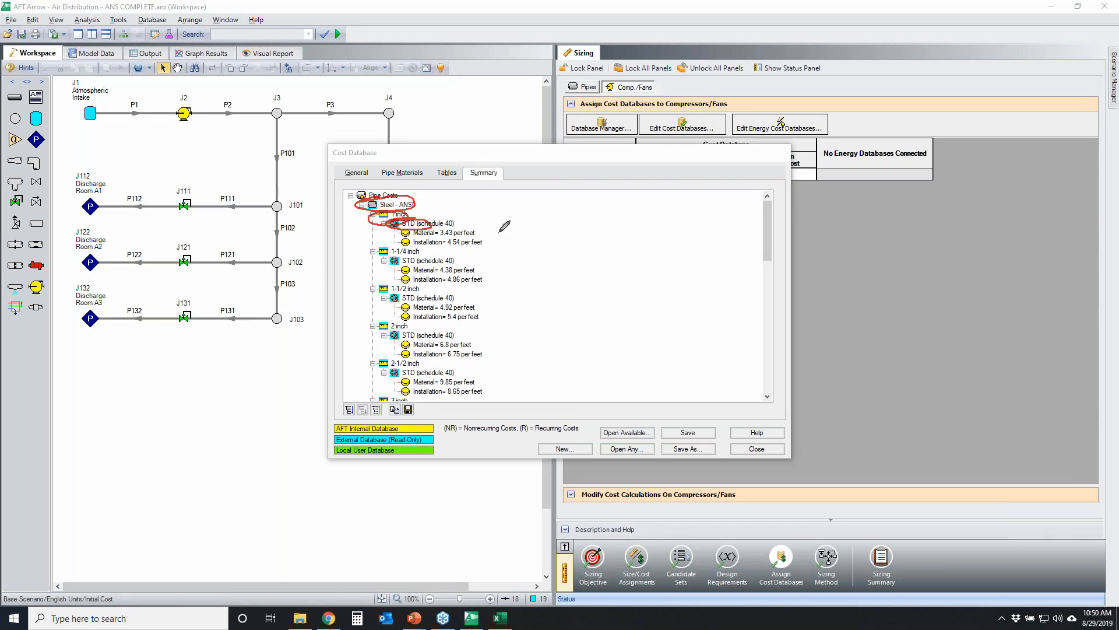
{"action": "left_click_drag", "start_coordinate": [478, 235], "coordinate": [523, 205]}
{"action": "mouse_move", "coordinate": [507, 235]}
{"action": "left_mouse_down"}
{"action": "mouse_move", "coordinate": [482, 243]}
{"action": "mouse_move", "coordinate": [555, 205]}
{"action": "left_mouse_up"}
{"action": "key", "text": "e"}
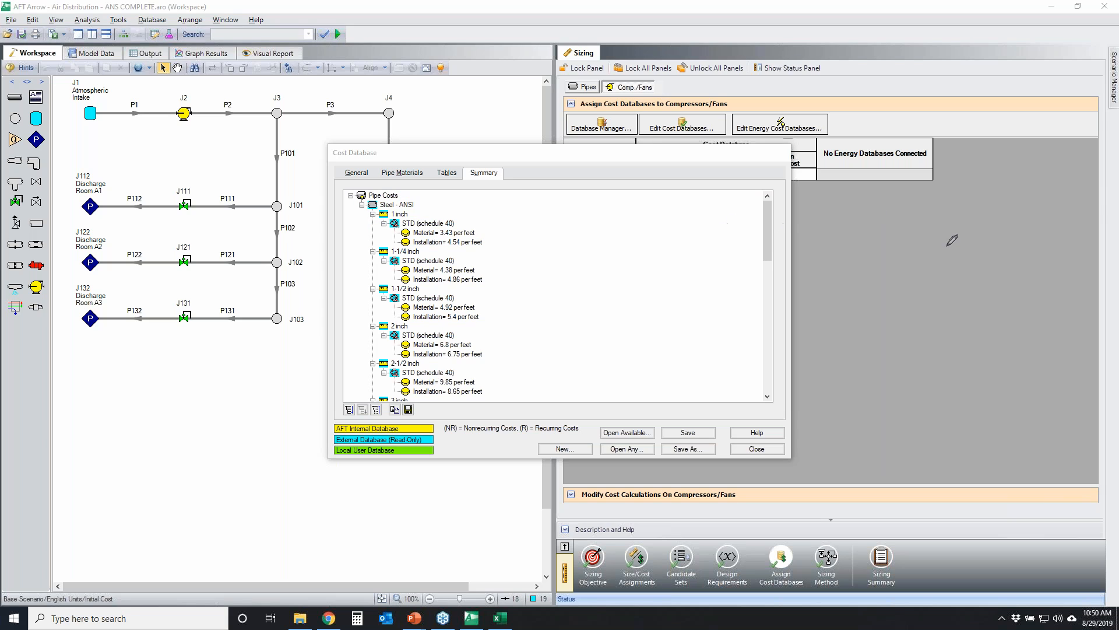
{"action": "left_click_drag", "start_coordinate": [768, 234], "coordinate": [760, 396]}
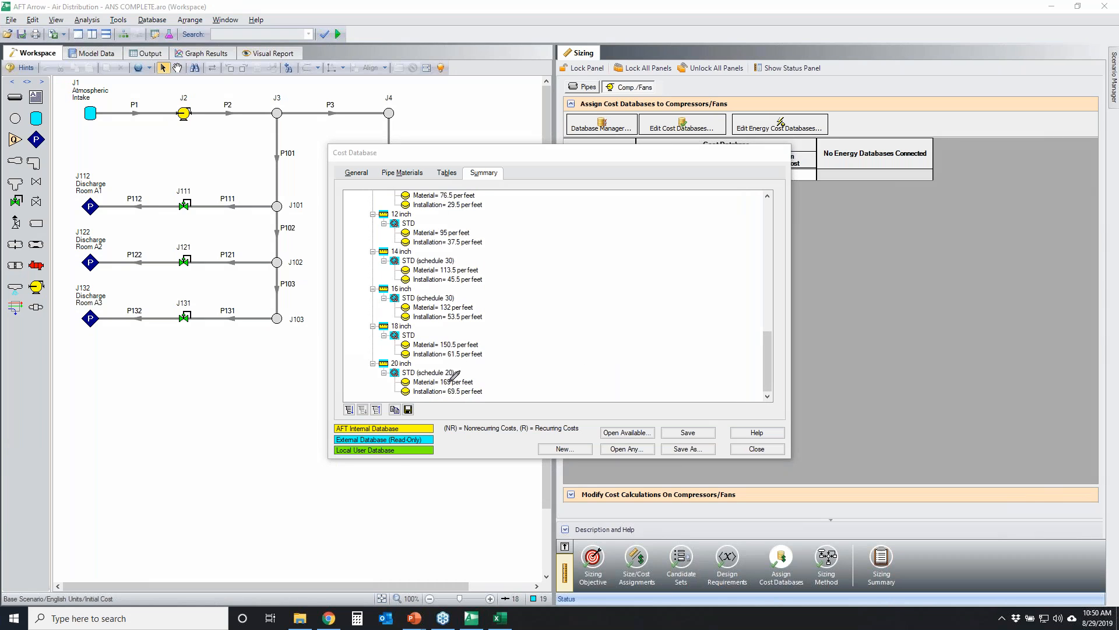
{"action": "mouse_move", "coordinate": [495, 371]}
{"action": "left_mouse_down"}
{"action": "mouse_move", "coordinate": [379, 385]}
{"action": "mouse_move", "coordinate": [457, 373]}
{"action": "mouse_move", "coordinate": [493, 387]}
{"action": "mouse_move", "coordinate": [381, 399]}
{"action": "mouse_move", "coordinate": [442, 388]}
{"action": "left_mouse_up"}
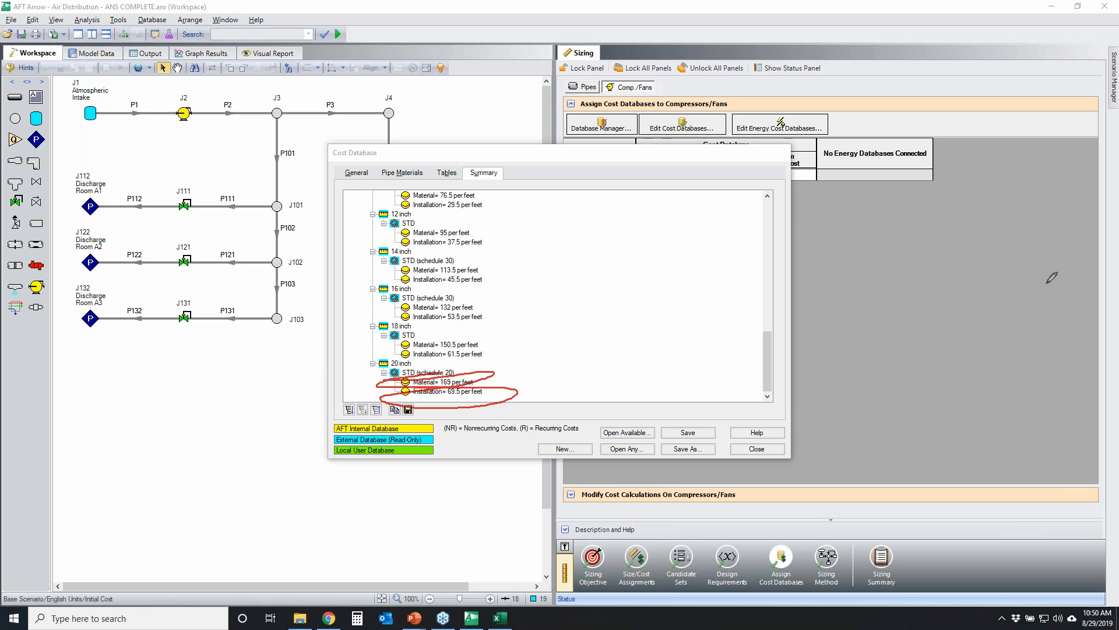
{"action": "key", "text": "Escape"}
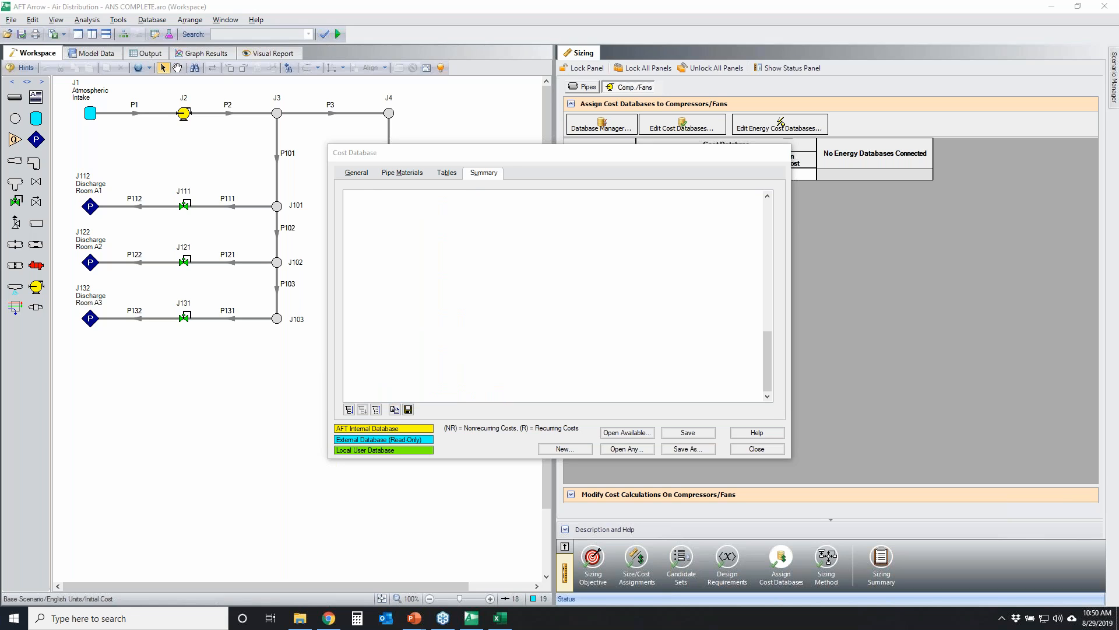
Step: Copy the pipe cost summary into column A of the blank Excel workbook and fit the column to its contents
{"action": "left_click", "coordinate": [396, 411]}
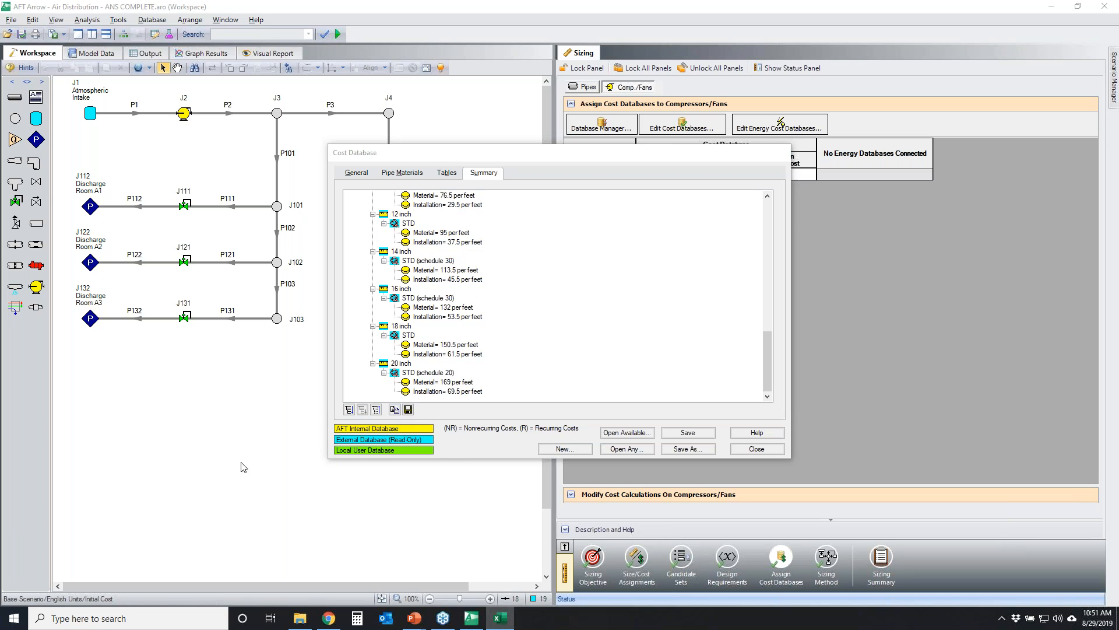
{"action": "left_click", "coordinate": [396, 412]}
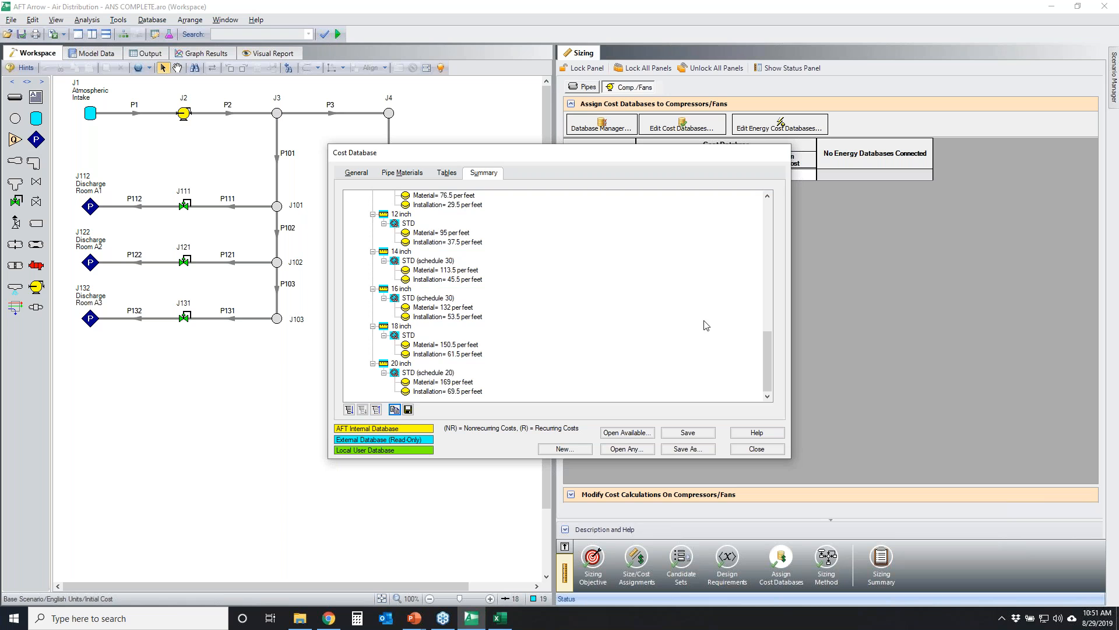
{"action": "left_click_drag", "start_coordinate": [1118, 245], "coordinate": [284, 5]}
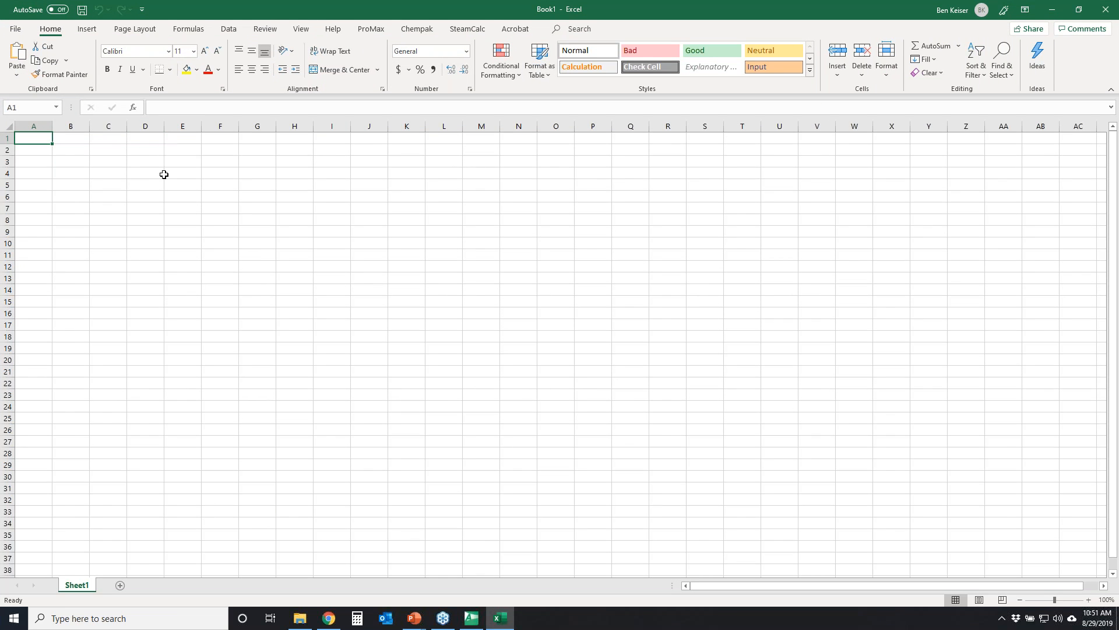
{"action": "key", "text": "ctrl+v"}
{"action": "left_click", "coordinate": [35, 126]}
{"action": "double_click", "coordinate": [53, 126]}
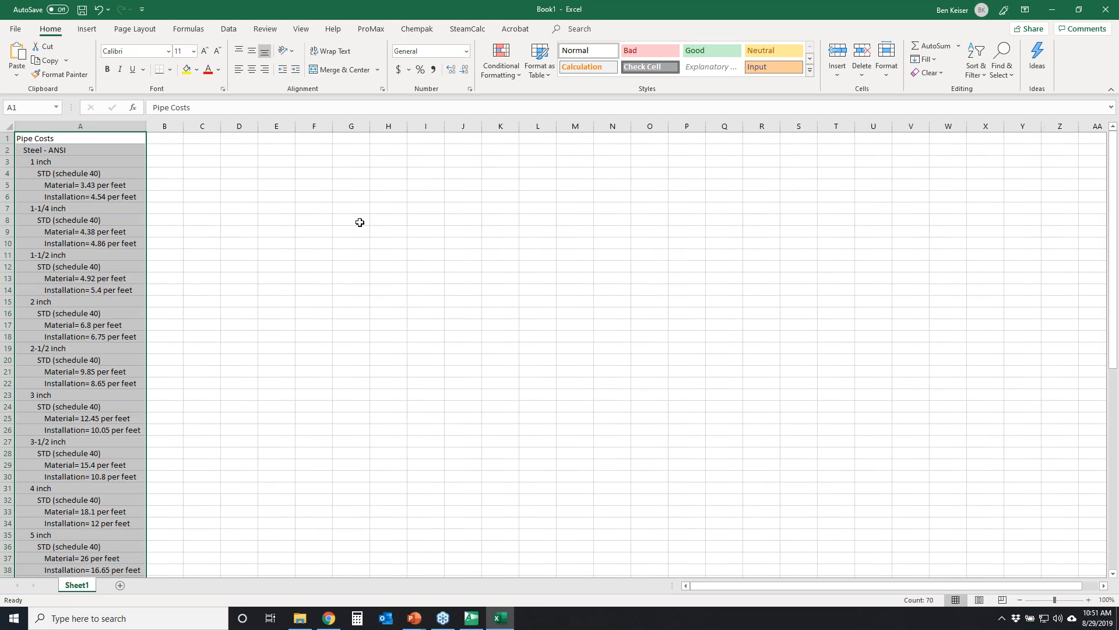
Step: Look over the pasted pipe costs in Excel, then return to AFT Arrow and close the cost database
{"action": "left_click_drag", "start_coordinate": [388, 243], "coordinate": [389, 231]}
{"action": "left_click_drag", "start_coordinate": [74, 163], "coordinate": [67, 442]}
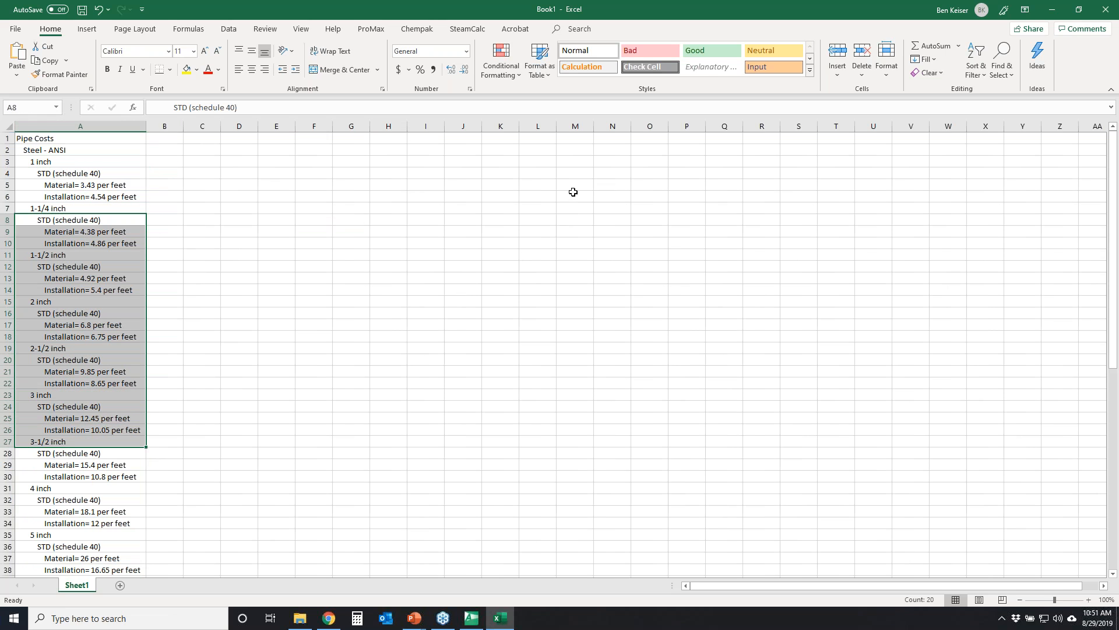
{"action": "left_click", "coordinate": [1052, 9]}
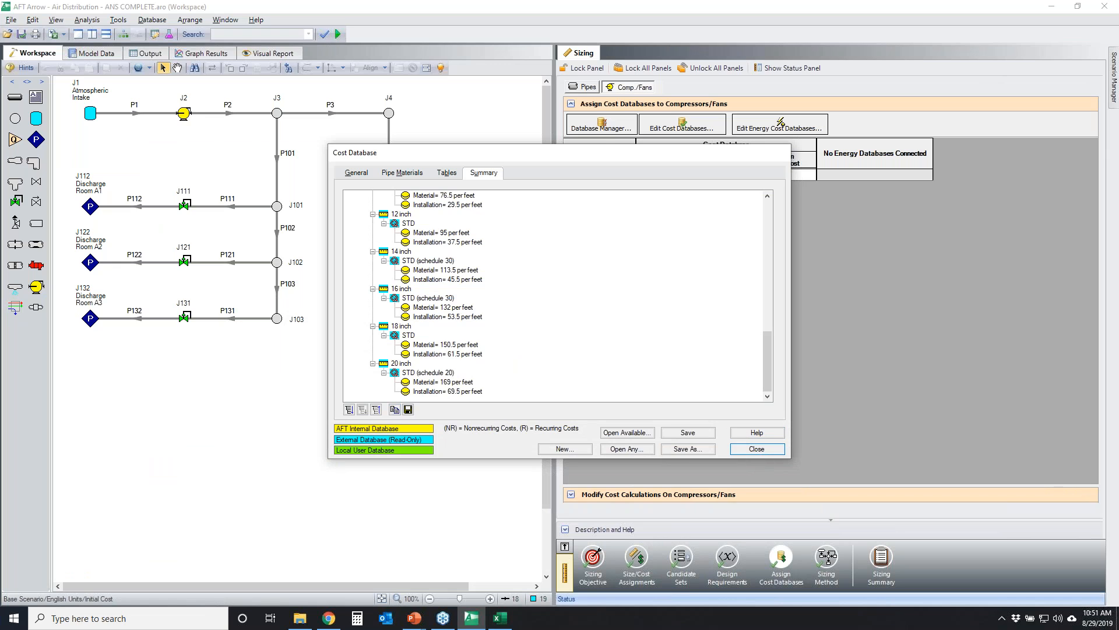
{"action": "left_click", "coordinate": [759, 451]}
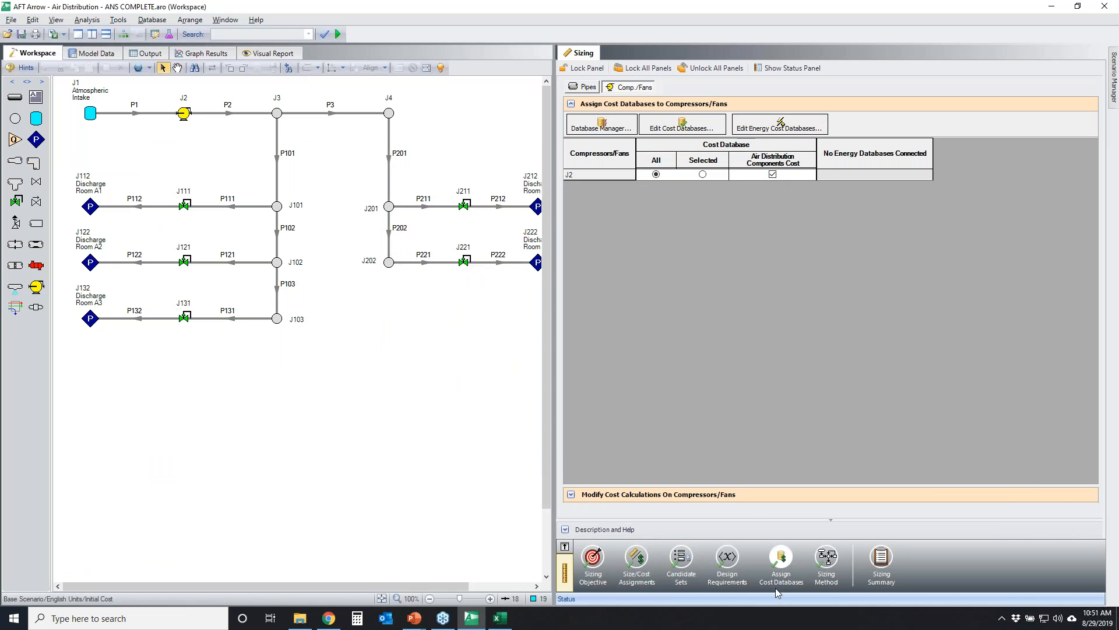
Step: Open the Air Distribution Components Cost database and display its junction components
{"action": "left_click", "coordinate": [151, 21]}
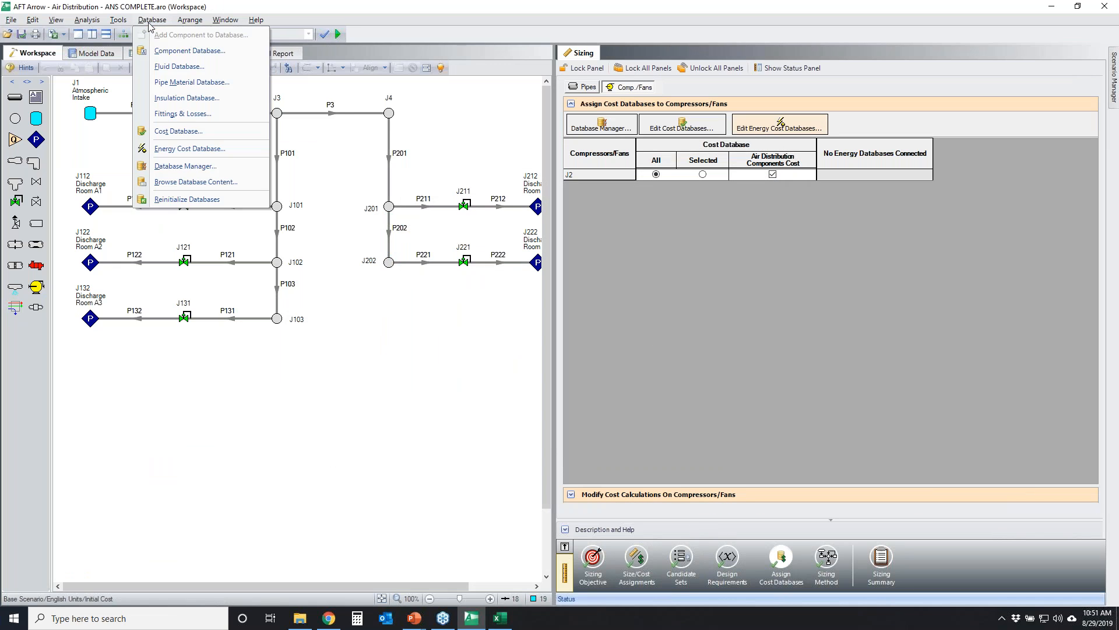
{"action": "left_click", "coordinate": [178, 132]}
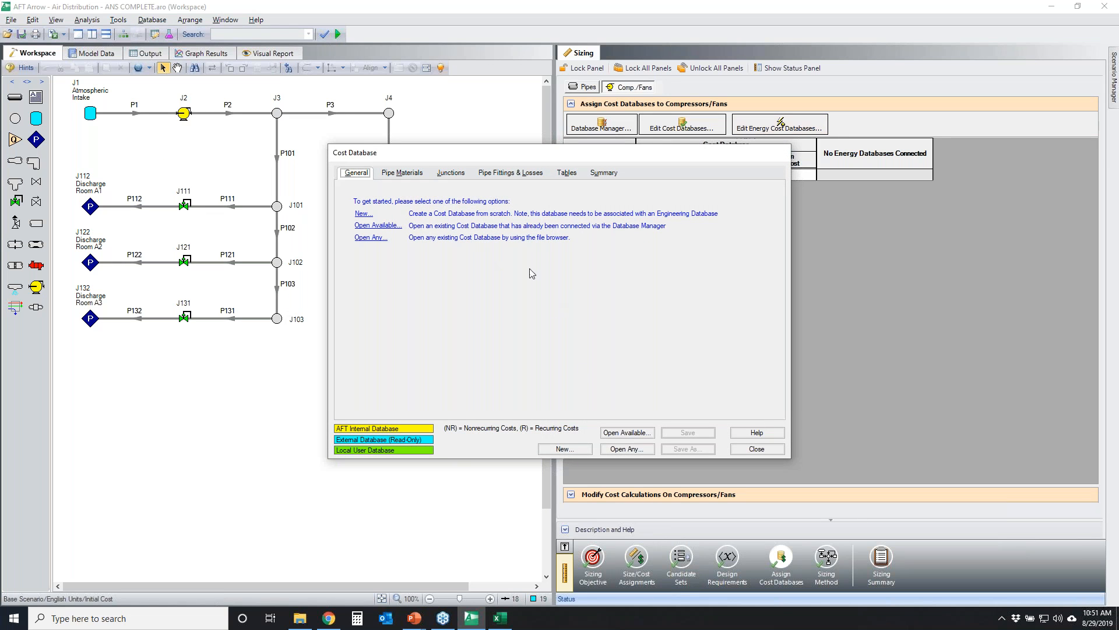
{"action": "left_click", "coordinate": [628, 433]}
{"action": "left_click", "coordinate": [483, 235]}
{"action": "left_click", "coordinate": [671, 236]}
{"action": "left_click", "coordinate": [396, 173]}
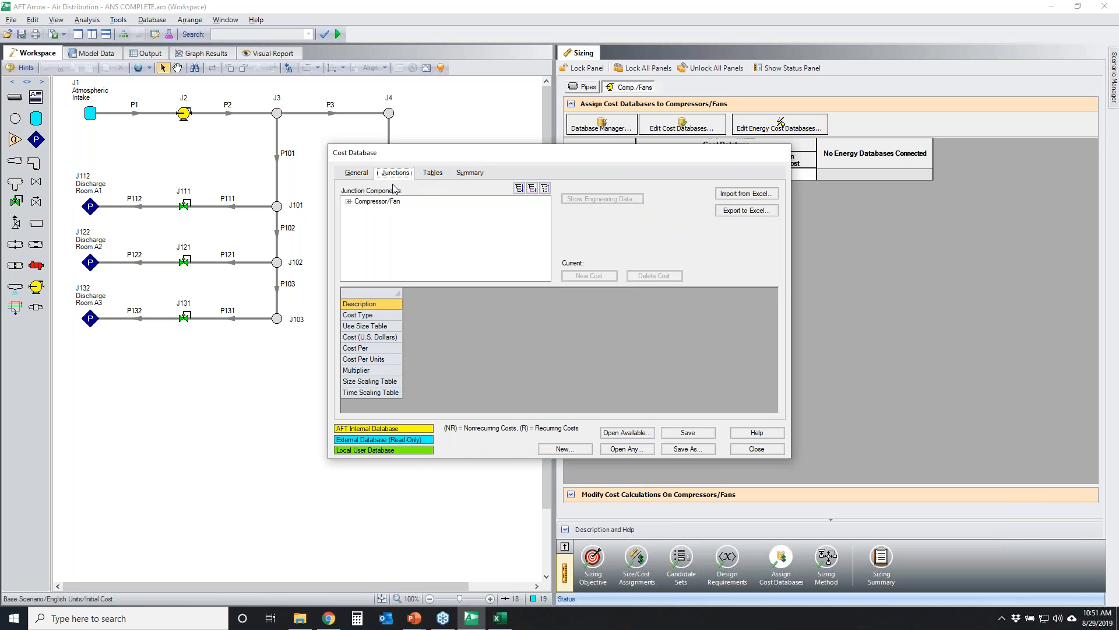
Step: Examine the material and installation costs of every Compressor/Fan in the component cost summary, and close the cost database
{"action": "left_click", "coordinate": [348, 202]}
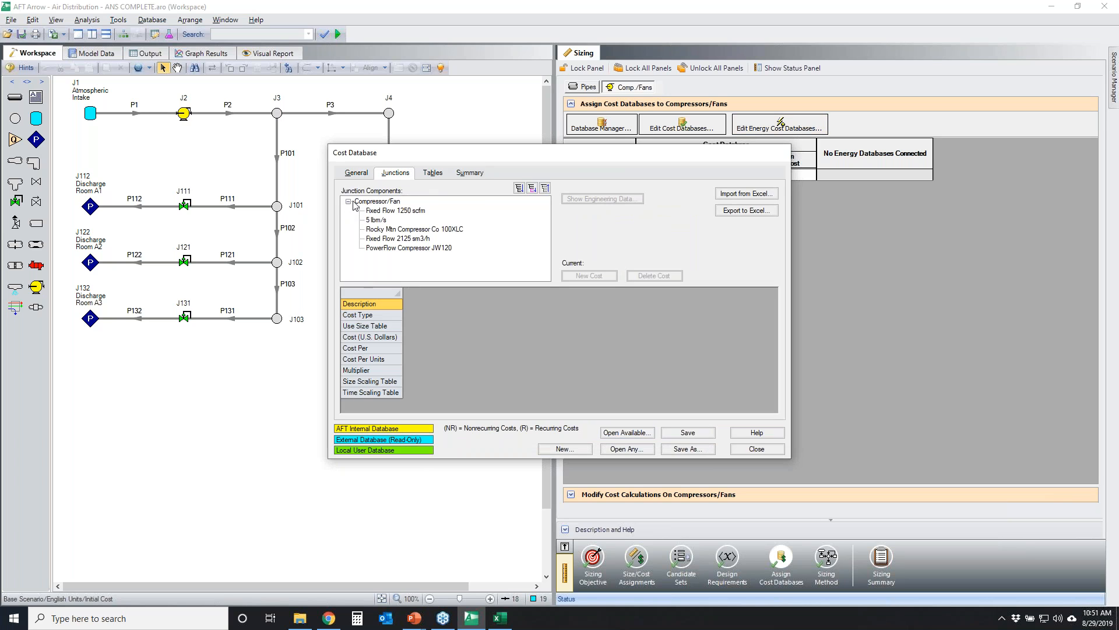
{"action": "left_click", "coordinate": [470, 173]}
{"action": "left_click", "coordinate": [351, 196]}
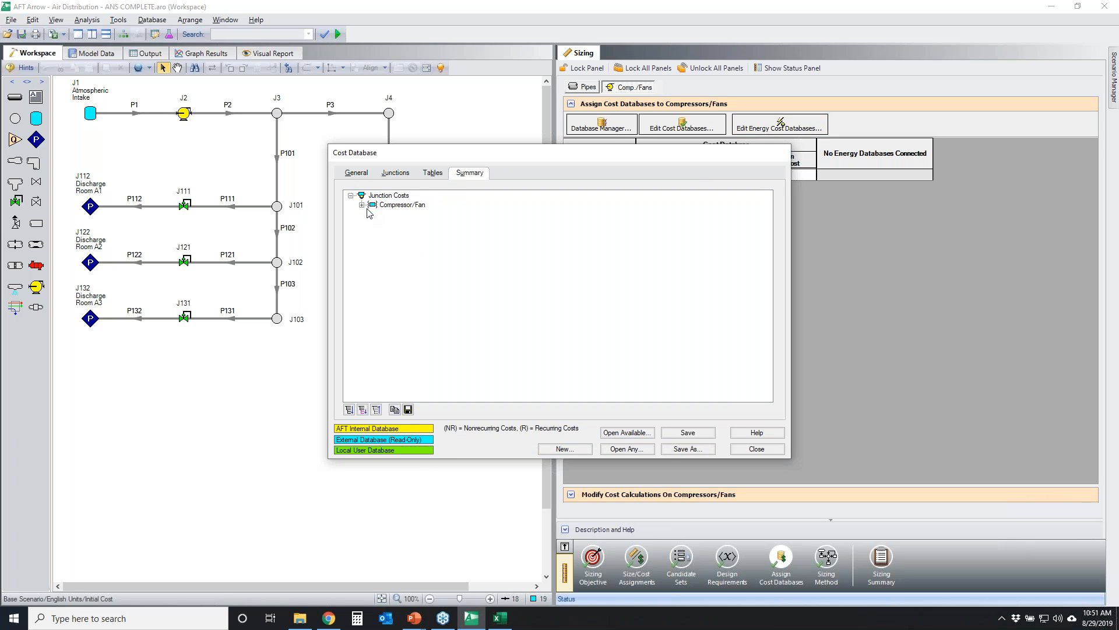
{"action": "left_click", "coordinate": [362, 204]}
{"action": "left_click", "coordinate": [385, 196]}
{"action": "left_click", "coordinate": [348, 410]}
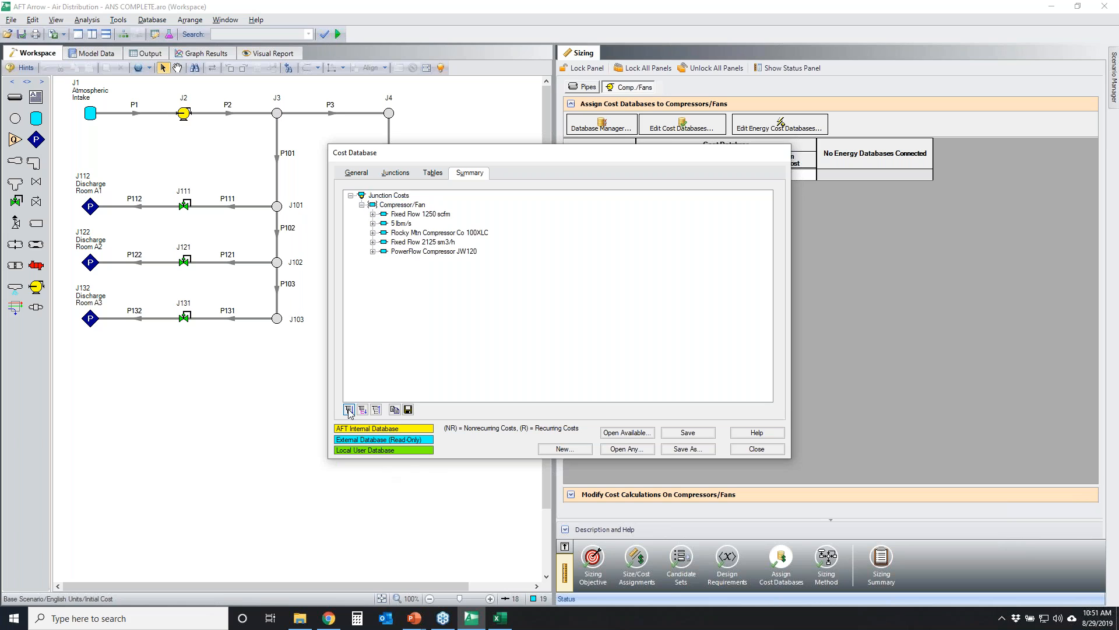
{"action": "left_click", "coordinate": [477, 224]}
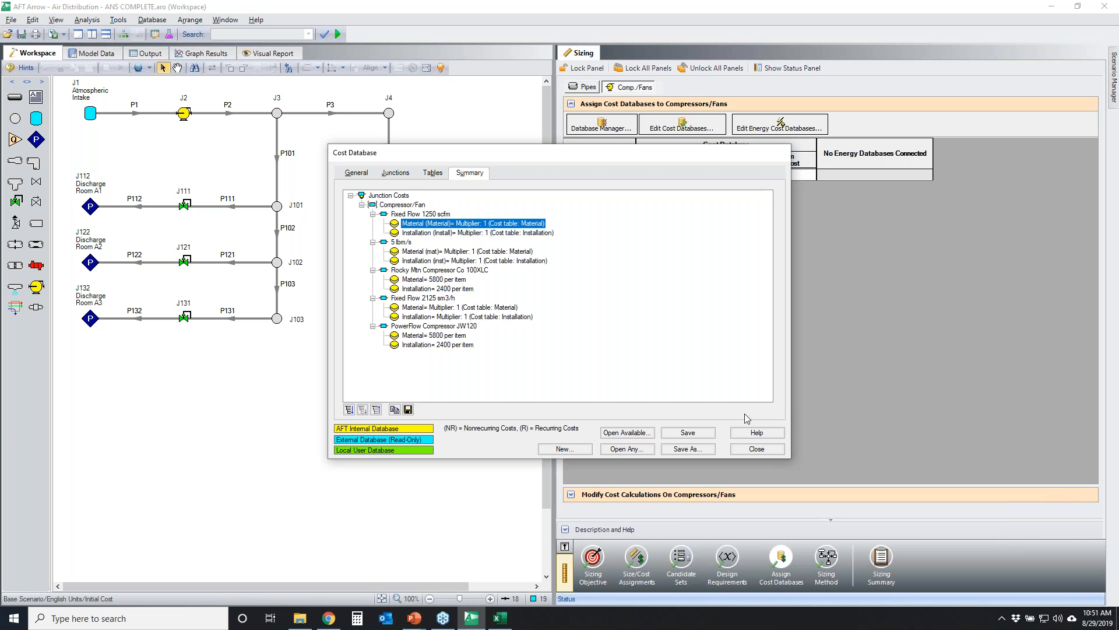
{"action": "left_click", "coordinate": [771, 450]}
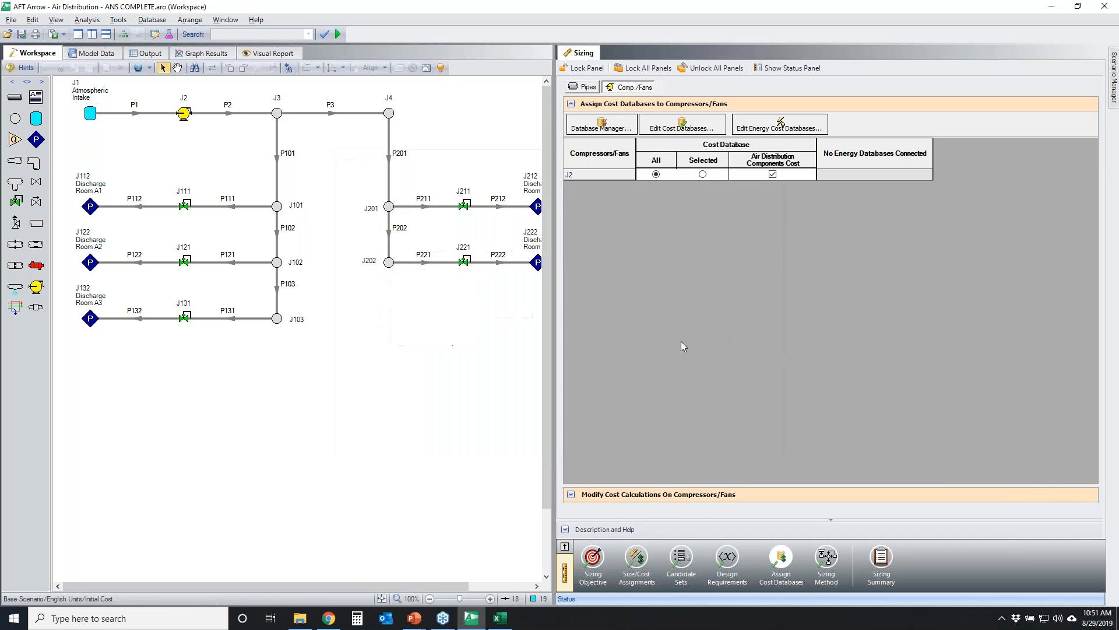
Step: Open the sizing method settings and review the continuous and discrete sizing types and the available search methods
{"action": "left_click", "coordinate": [829, 557]}
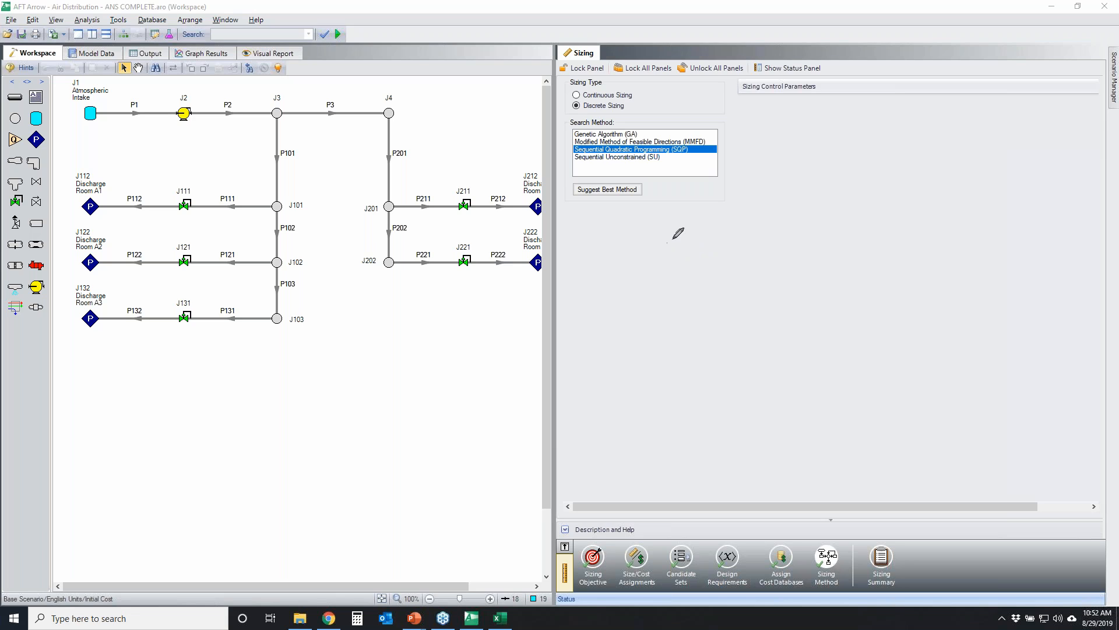
{"action": "mouse_move", "coordinate": [574, 133]}
{"action": "left_mouse_down"}
{"action": "mouse_move", "coordinate": [638, 173]}
{"action": "mouse_move", "coordinate": [614, 122]}
{"action": "mouse_move", "coordinate": [646, 123]}
{"action": "left_mouse_up"}
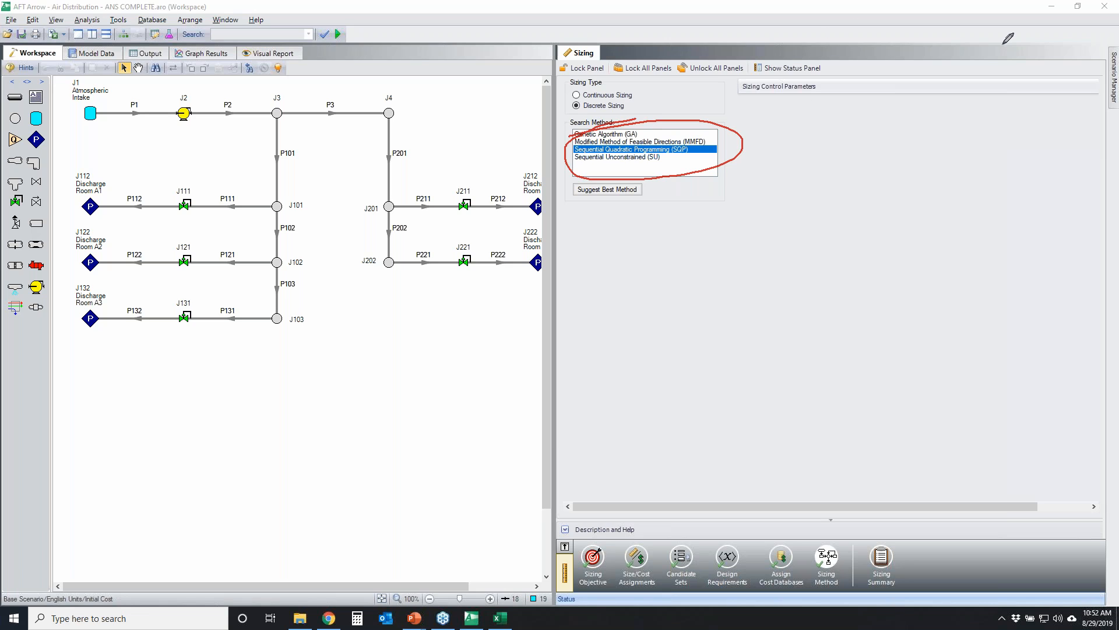
{"action": "key", "text": "e"}
{"action": "mouse_move", "coordinate": [569, 88]}
{"action": "left_mouse_down"}
{"action": "mouse_move", "coordinate": [638, 99]}
{"action": "mouse_move", "coordinate": [607, 85]}
{"action": "mouse_move", "coordinate": [645, 110]}
{"action": "mouse_move", "coordinate": [602, 100]}
{"action": "mouse_move", "coordinate": [857, 123]}
{"action": "mouse_move", "coordinate": [1055, 161]}
{"action": "left_mouse_up"}
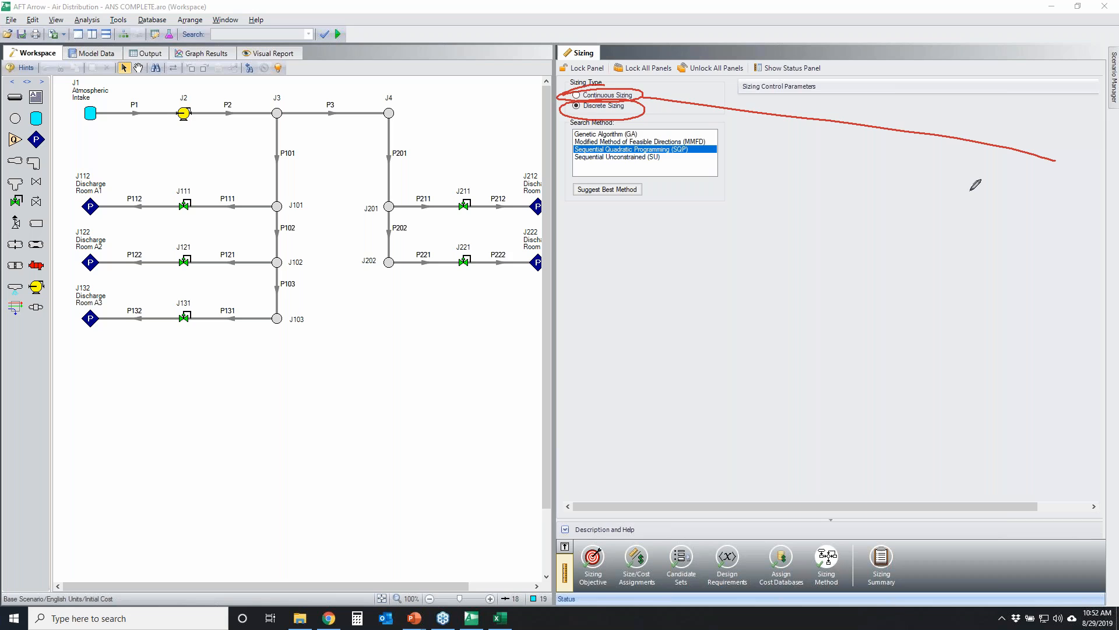
{"action": "key", "text": "Escape"}
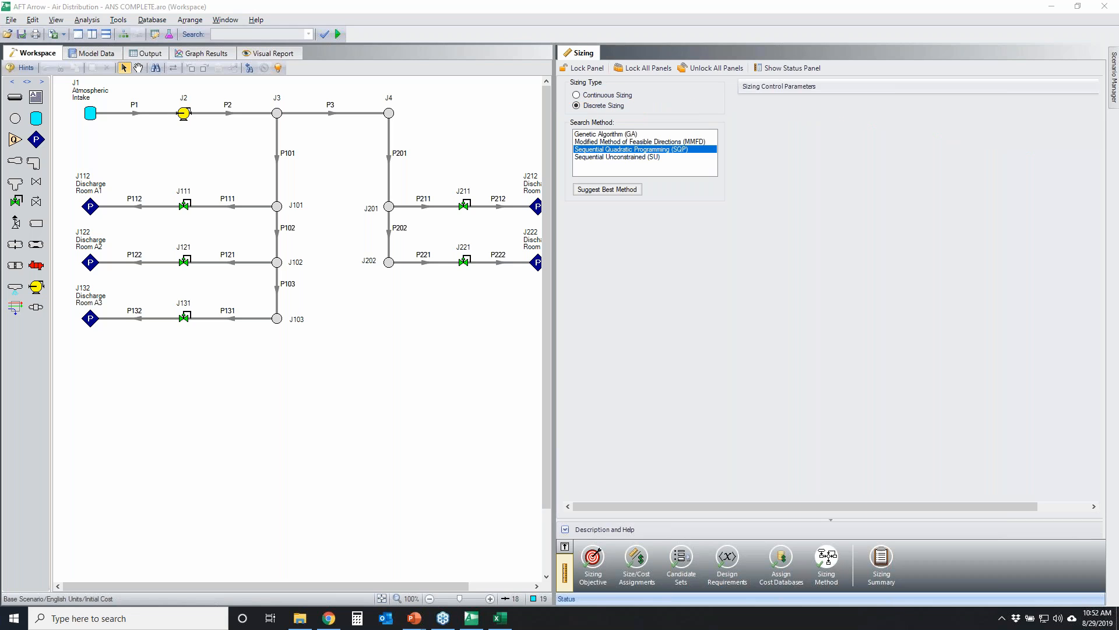
{"action": "mouse_move", "coordinate": [569, 101]}
{"action": "left_mouse_down"}
{"action": "mouse_move", "coordinate": [624, 95]}
{"action": "mouse_move", "coordinate": [580, 105]}
{"action": "mouse_move", "coordinate": [593, 101]}
{"action": "left_mouse_up"}
{"action": "left_click", "coordinate": [1103, 253]}
Step: Run the discrete sizing with Sequential Quadratic Programming, review the solution progress, and open the output
{"action": "left_click", "coordinate": [342, 37]}
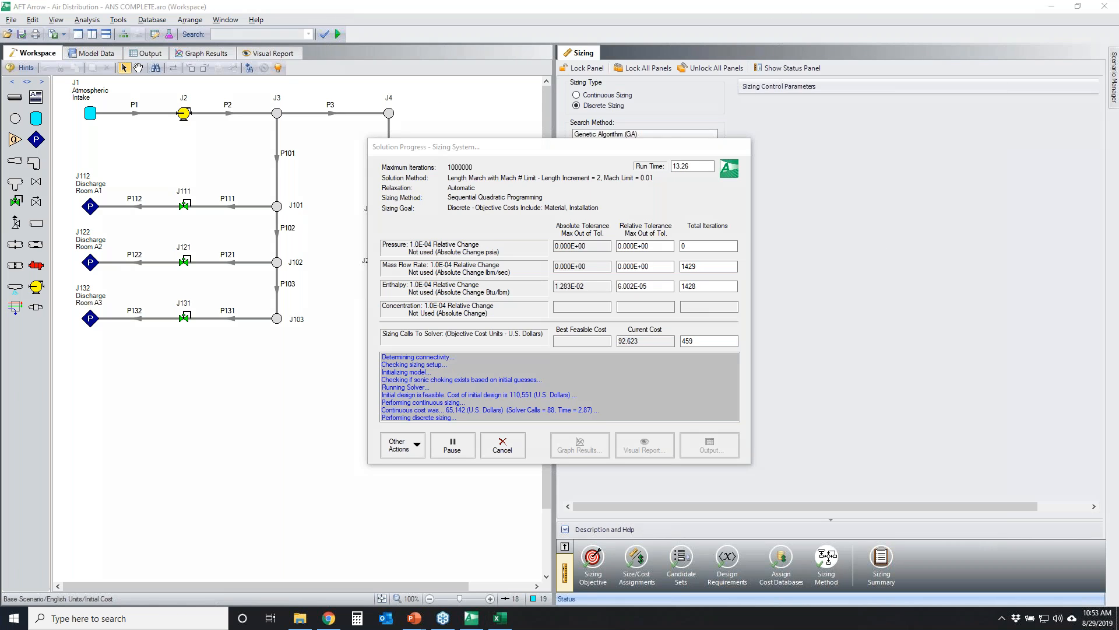
{"action": "mouse_move", "coordinate": [530, 239]}
{"action": "left_mouse_down"}
{"action": "mouse_move", "coordinate": [726, 236]}
{"action": "mouse_move", "coordinate": [583, 293]}
{"action": "mouse_move", "coordinate": [667, 220]}
{"action": "left_mouse_up"}
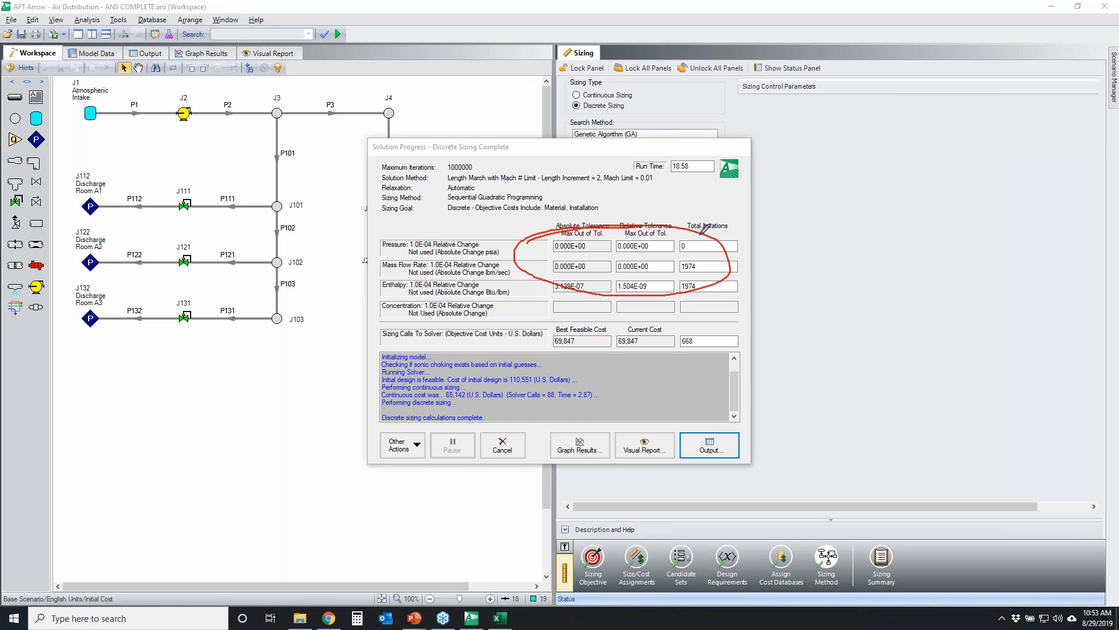
{"action": "mouse_move", "coordinate": [392, 328]}
{"action": "left_mouse_down"}
{"action": "mouse_move", "coordinate": [532, 357]}
{"action": "mouse_move", "coordinate": [430, 314]}
{"action": "mouse_move", "coordinate": [485, 337]}
{"action": "left_mouse_up"}
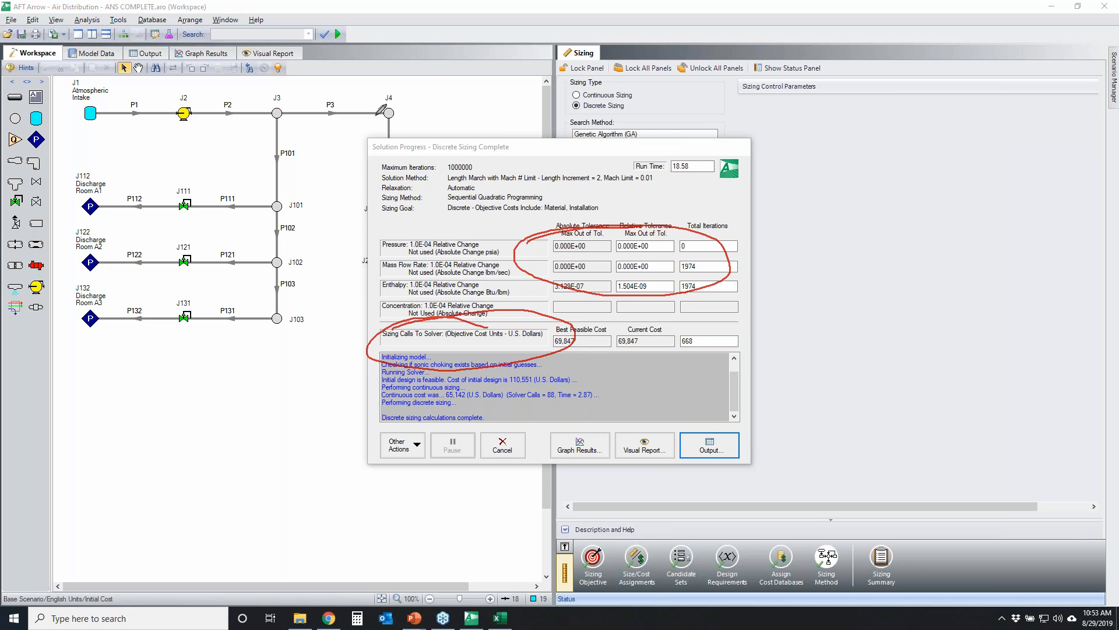
{"action": "mouse_move", "coordinate": [703, 322]}
{"action": "left_mouse_down"}
{"action": "mouse_move", "coordinate": [676, 335]}
{"action": "mouse_move", "coordinate": [727, 344]}
{"action": "mouse_move", "coordinate": [722, 326]}
{"action": "left_mouse_up"}
{"action": "key", "text": "Escape"}
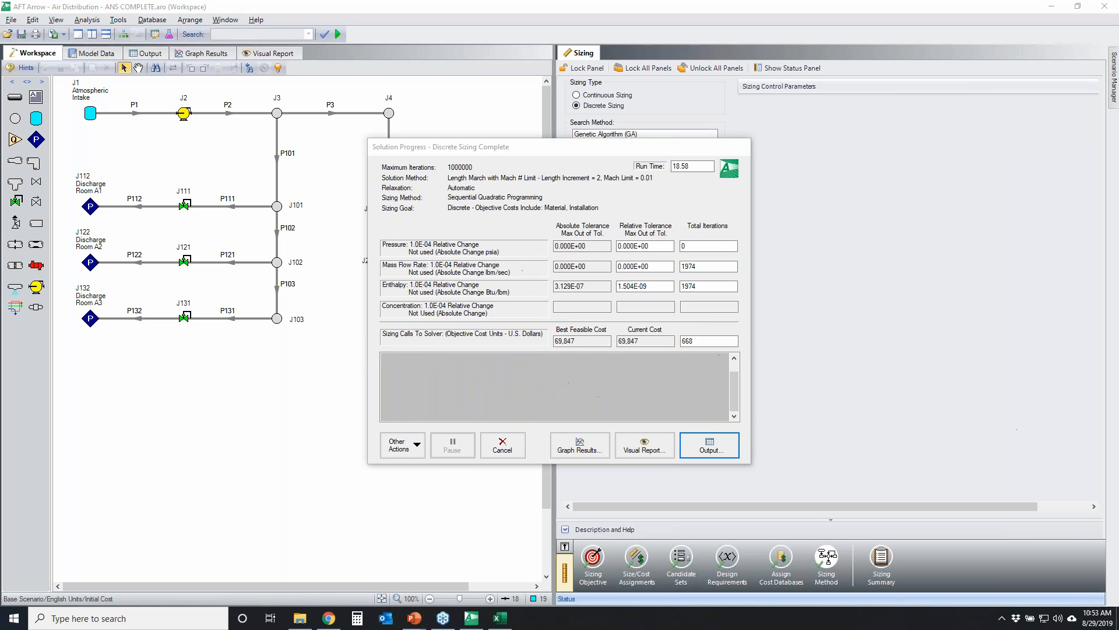
{"action": "left_click", "coordinate": [708, 446]}
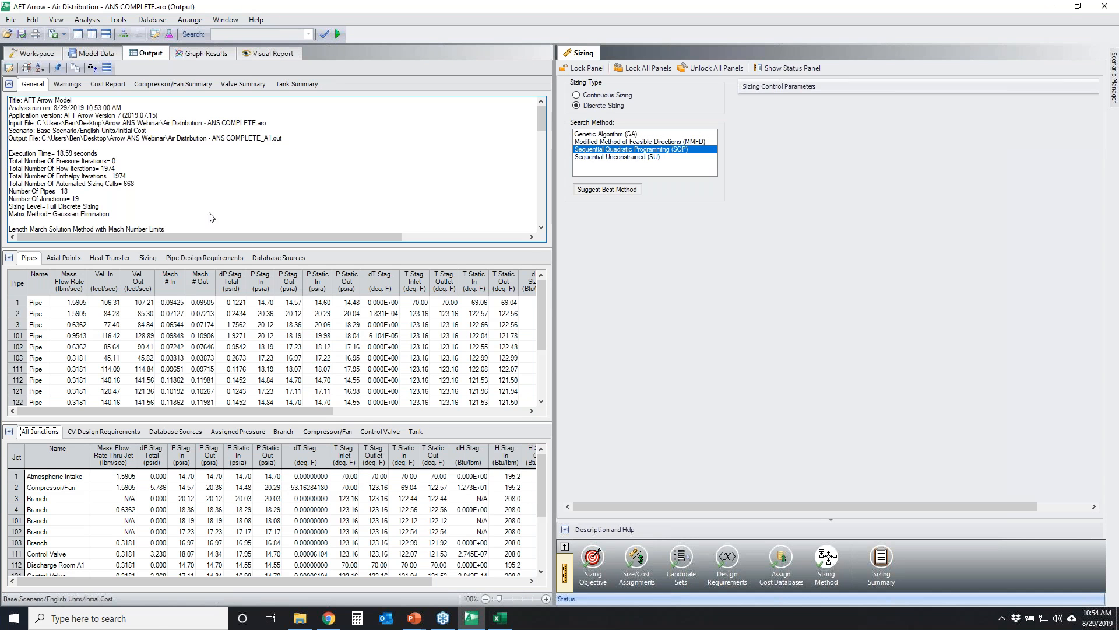
Step: Show the cost report across the full window at 167% zoom with the pipe and junction results collapsed
{"action": "left_click", "coordinate": [108, 85]}
{"action": "left_click", "coordinate": [8, 431]}
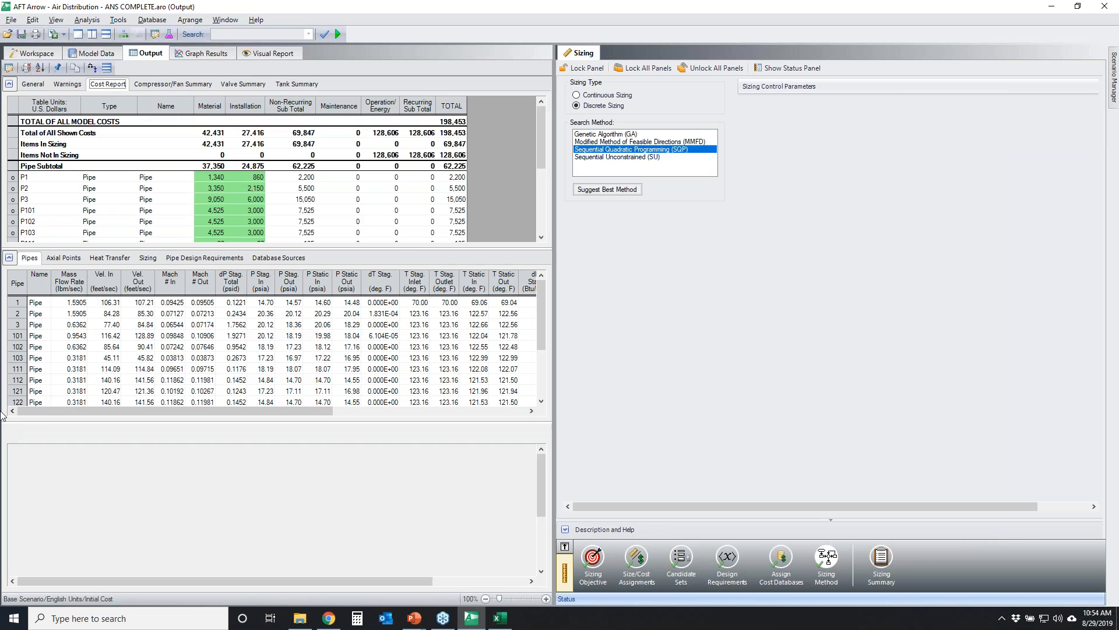
{"action": "left_click", "coordinate": [9, 258]}
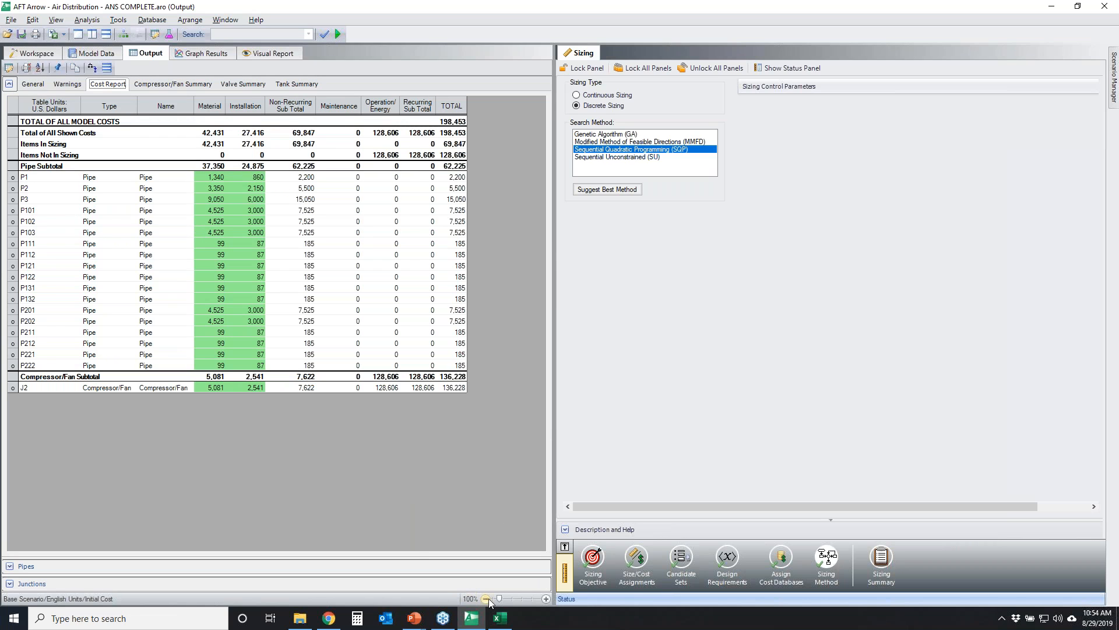
{"action": "left_click", "coordinate": [513, 598]}
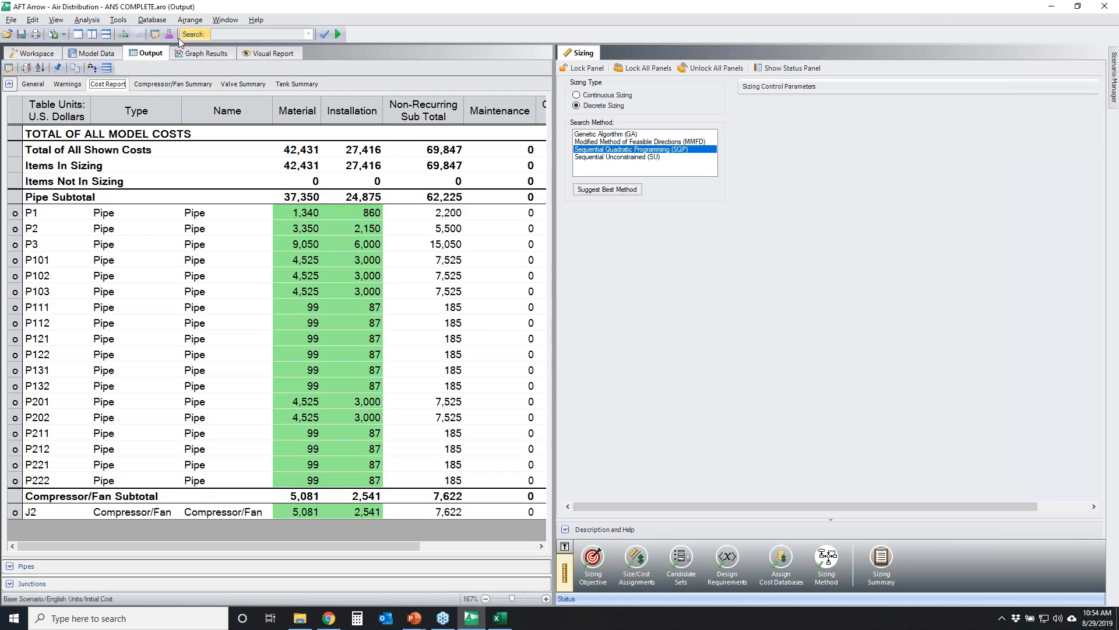
{"action": "left_click", "coordinate": [81, 35]}
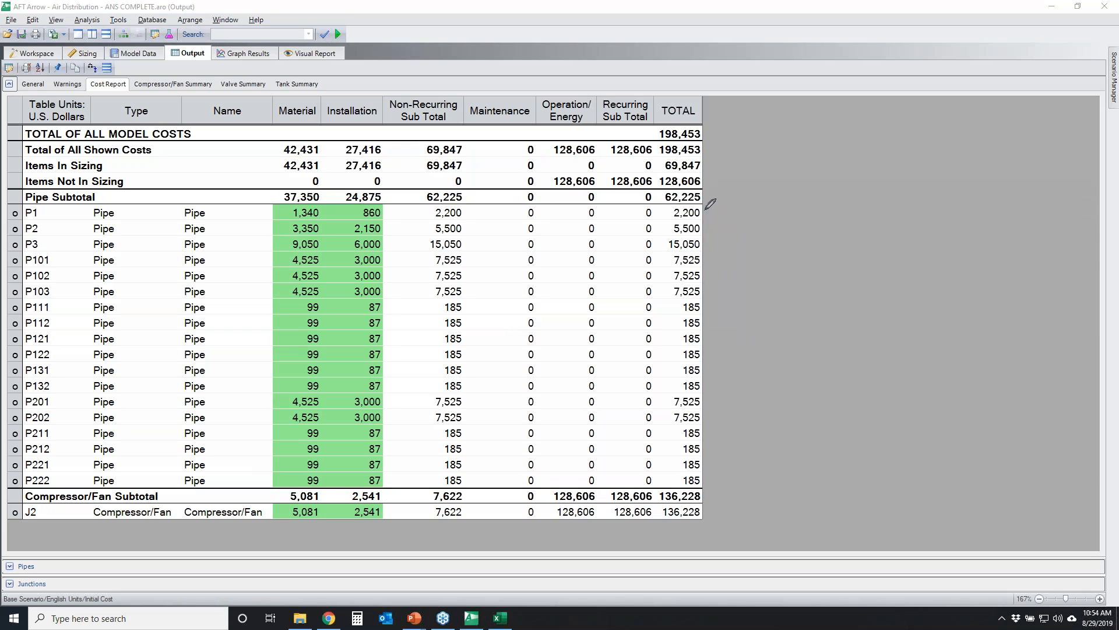
Step: Examine the cost report's overall total, material and installation costs per item, non-recurring subtotals, and the compressor's operation/energy cost
{"action": "mouse_move", "coordinate": [648, 132]}
{"action": "left_mouse_down"}
{"action": "mouse_move", "coordinate": [696, 139]}
{"action": "mouse_move", "coordinate": [641, 127]}
{"action": "mouse_move", "coordinate": [679, 124]}
{"action": "left_mouse_up"}
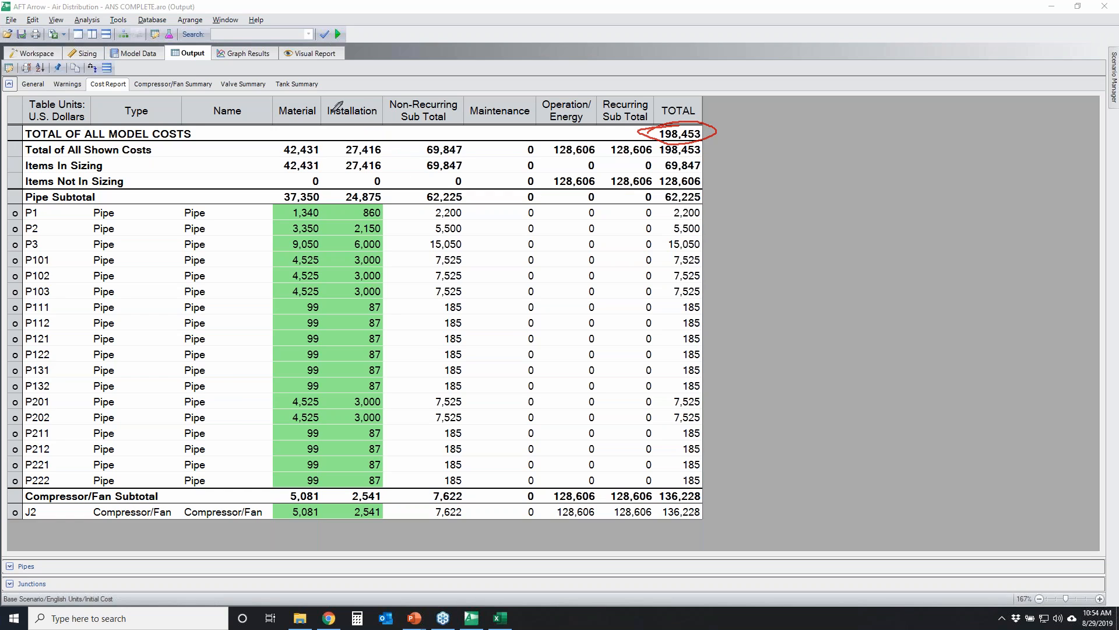
{"action": "mouse_move", "coordinate": [371, 98]}
{"action": "left_mouse_down"}
{"action": "mouse_move", "coordinate": [315, 123]}
{"action": "mouse_move", "coordinate": [351, 96]}
{"action": "left_mouse_up"}
{"action": "mouse_move", "coordinate": [12, 212]}
{"action": "left_mouse_down"}
{"action": "mouse_move", "coordinate": [21, 456]}
{"action": "mouse_move", "coordinate": [7, 516]}
{"action": "mouse_move", "coordinate": [34, 491]}
{"action": "left_mouse_up"}
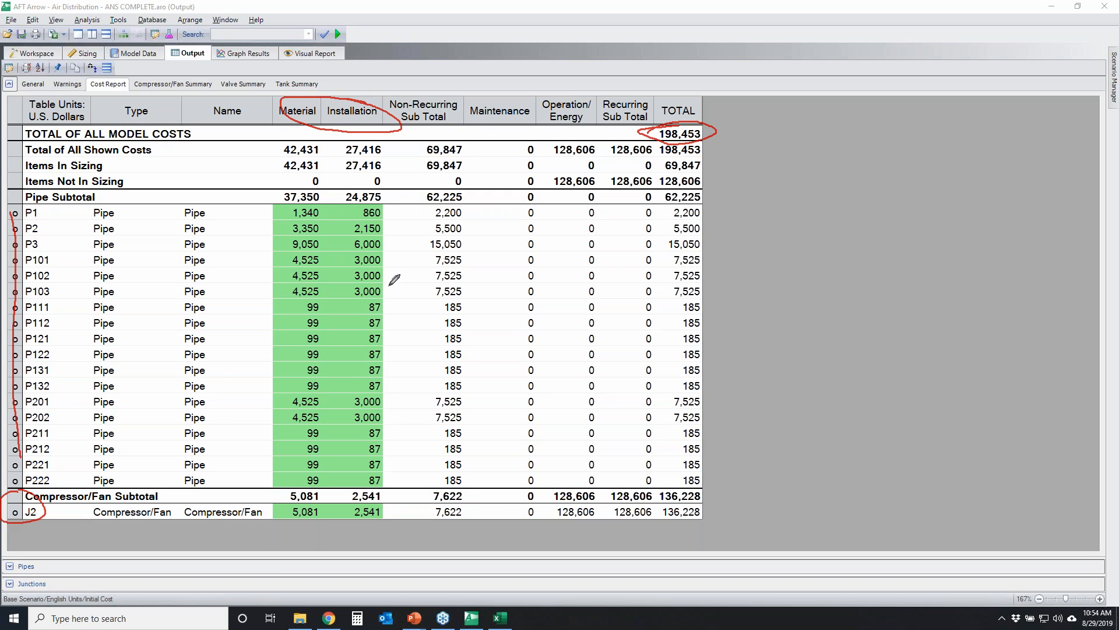
{"action": "mouse_move", "coordinate": [378, 231]}
{"action": "left_mouse_down"}
{"action": "mouse_move", "coordinate": [255, 467]}
{"action": "mouse_move", "coordinate": [368, 283]}
{"action": "mouse_move", "coordinate": [333, 262]}
{"action": "left_mouse_up"}
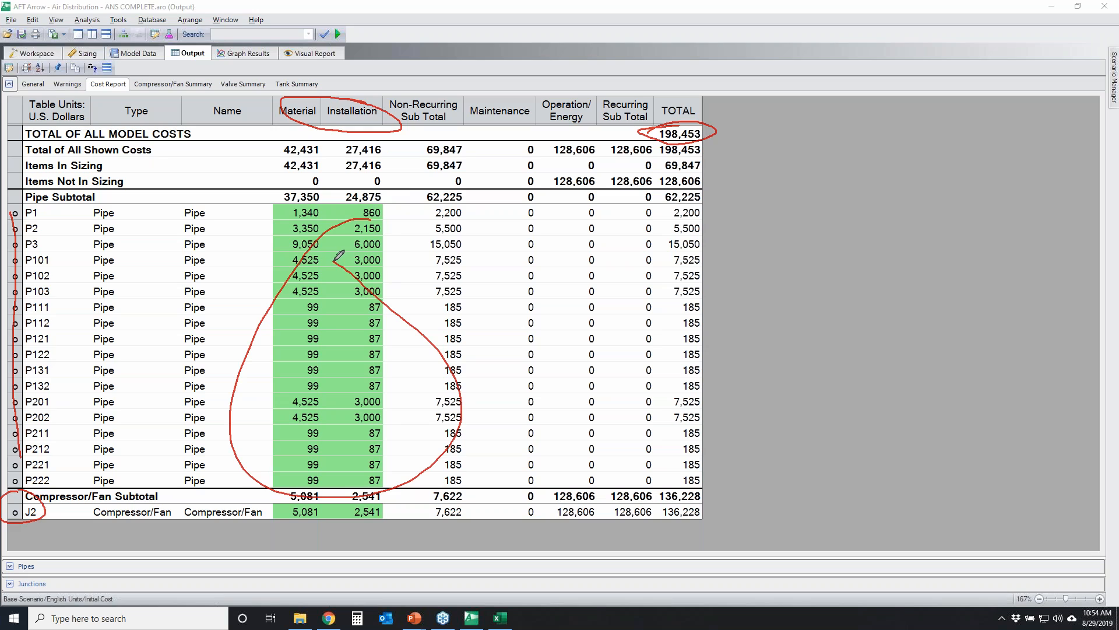
{"action": "mouse_move", "coordinate": [444, 95]}
{"action": "left_mouse_down"}
{"action": "mouse_move", "coordinate": [401, 188]}
{"action": "mouse_move", "coordinate": [419, 482]}
{"action": "mouse_move", "coordinate": [459, 149]}
{"action": "left_mouse_up"}
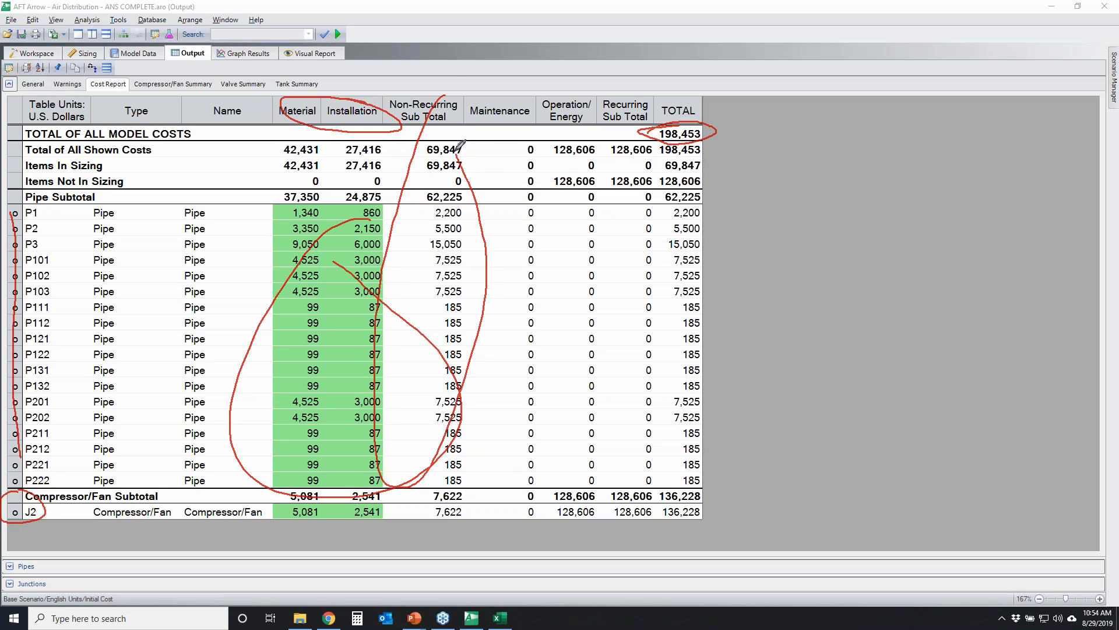
{"action": "left_click", "coordinate": [1014, 279]}
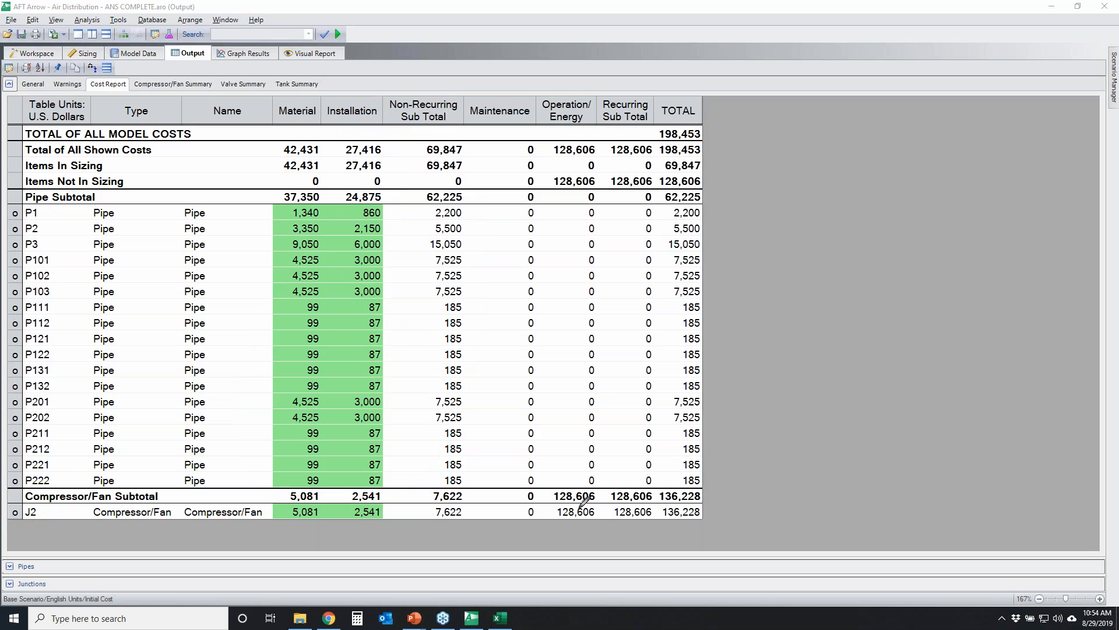
{"action": "mouse_move", "coordinate": [596, 489]}
{"action": "left_mouse_down"}
{"action": "mouse_move", "coordinate": [545, 495]}
{"action": "mouse_move", "coordinate": [595, 504]}
{"action": "mouse_move", "coordinate": [596, 487]}
{"action": "left_mouse_up"}
{"action": "mouse_move", "coordinate": [417, 142]}
{"action": "left_mouse_down"}
{"action": "mouse_move", "coordinate": [466, 151]}
{"action": "mouse_move", "coordinate": [485, 138]}
{"action": "left_mouse_up"}
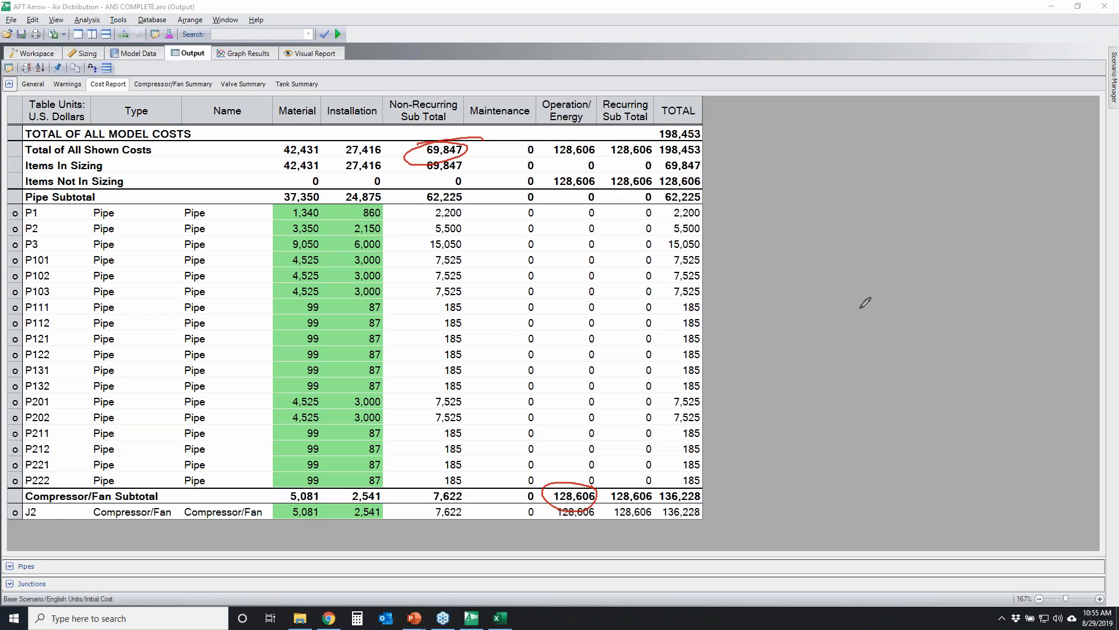
{"action": "mouse_move", "coordinate": [549, 479]}
{"action": "left_mouse_down"}
{"action": "mouse_move", "coordinate": [607, 481]}
{"action": "mouse_move", "coordinate": [569, 466]}
{"action": "mouse_move", "coordinate": [600, 480]}
{"action": "left_mouse_up"}
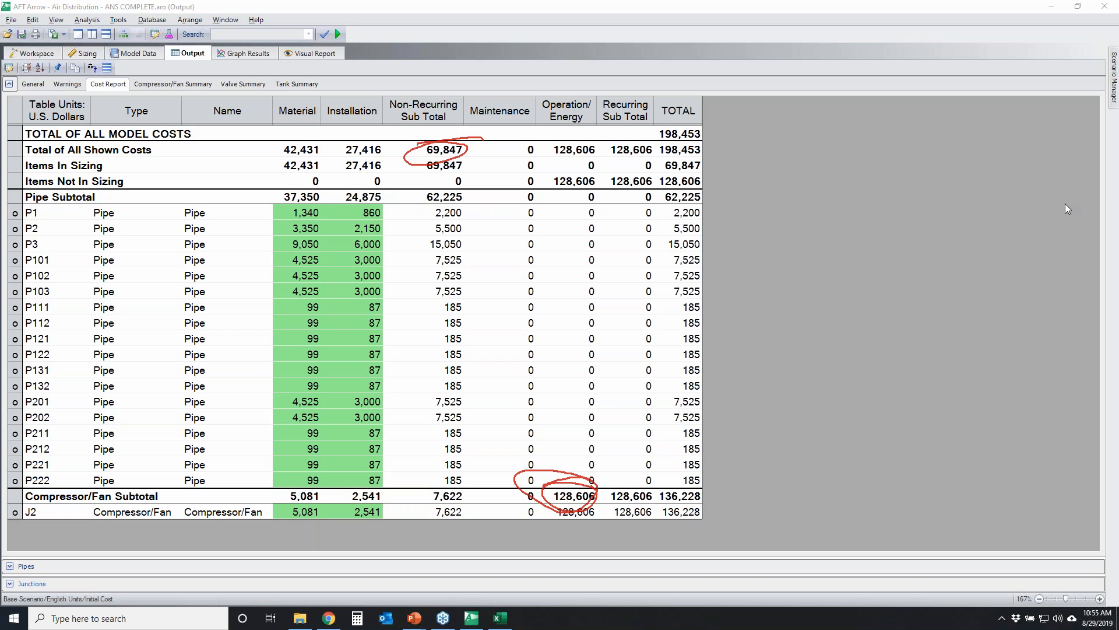
{"action": "key", "text": "Escape"}
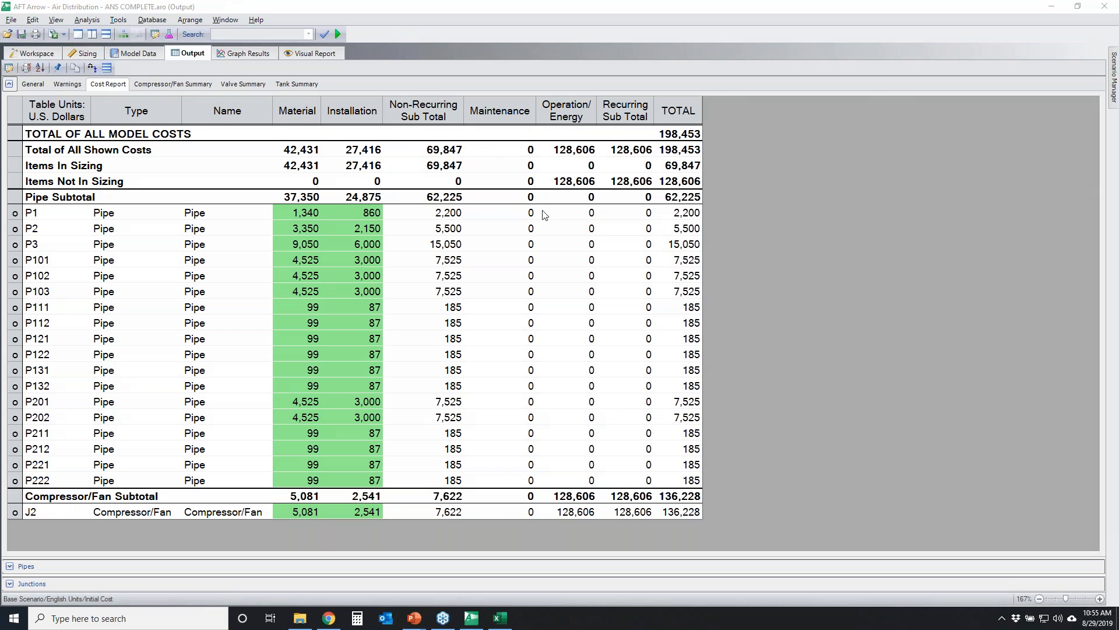
Step: Load the Life Cycle Cost scenario and open its sizing objective settings
{"action": "left_click", "coordinate": [1114, 75]}
{"action": "double_click", "coordinate": [940, 107]}
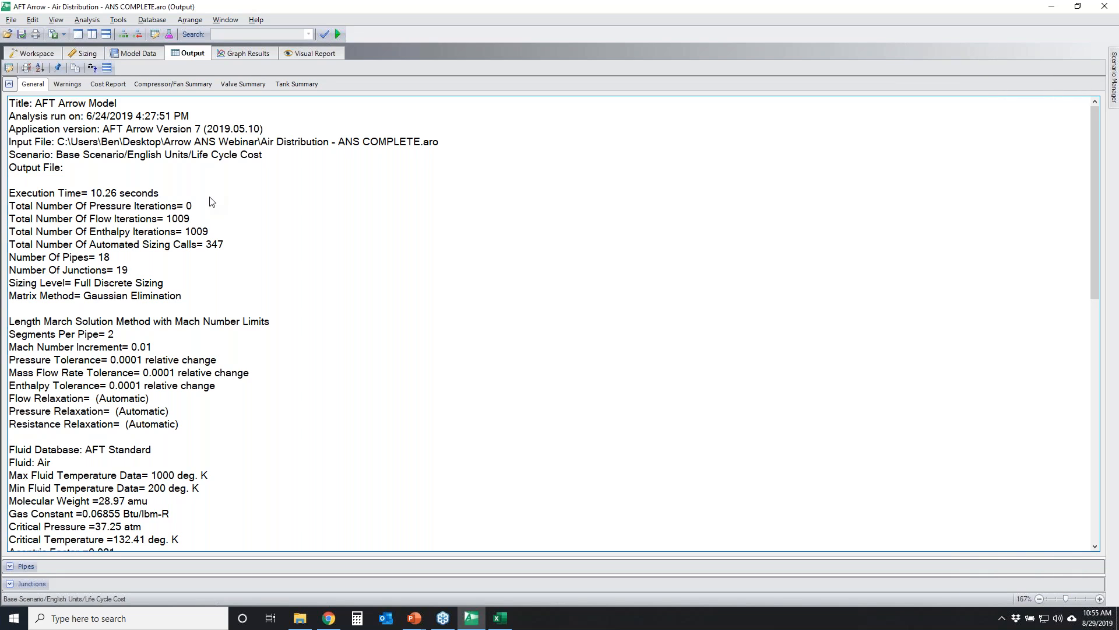
{"action": "left_click", "coordinate": [31, 53]}
{"action": "left_click", "coordinate": [86, 53]}
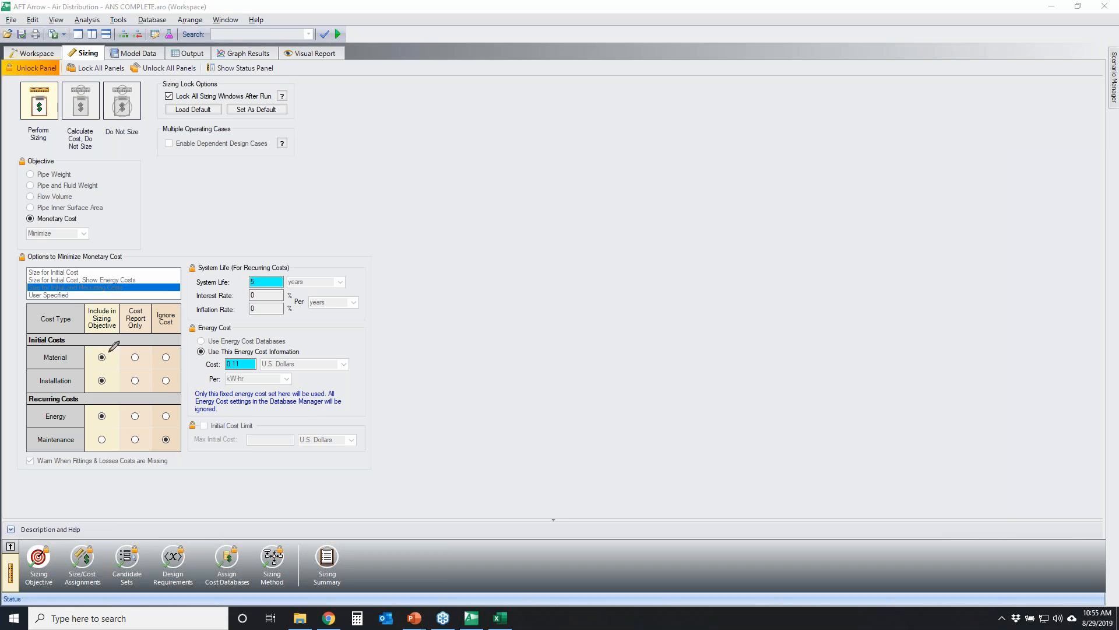
Step: Review the locked sizing objective settings and unlock all sizing panels
{"action": "mouse_move", "coordinate": [26, 283]}
{"action": "left_mouse_down"}
{"action": "mouse_move", "coordinate": [70, 274]}
{"action": "mouse_move", "coordinate": [24, 285]}
{"action": "left_mouse_up"}
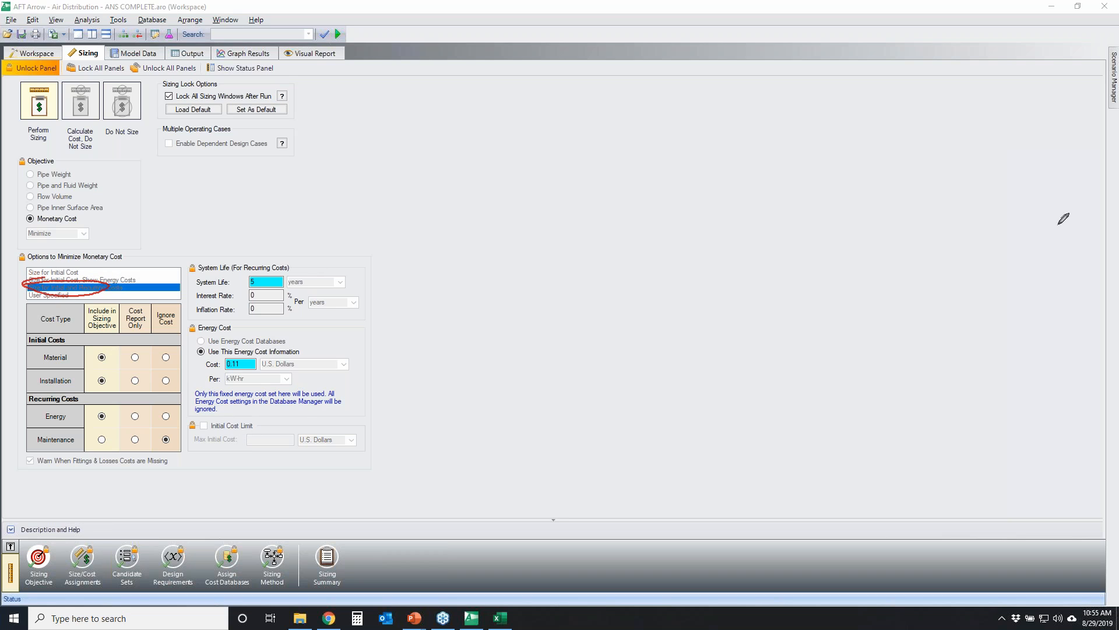
{"action": "mouse_move", "coordinate": [35, 88]}
{"action": "left_mouse_down"}
{"action": "mouse_move", "coordinate": [446, 257]}
{"action": "mouse_move", "coordinate": [231, 149]}
{"action": "left_mouse_up"}
{"action": "left_click_drag", "start_coordinate": [461, 93], "coordinate": [29, 477]}
{"action": "left_click_drag", "start_coordinate": [122, 161], "coordinate": [467, 442]}
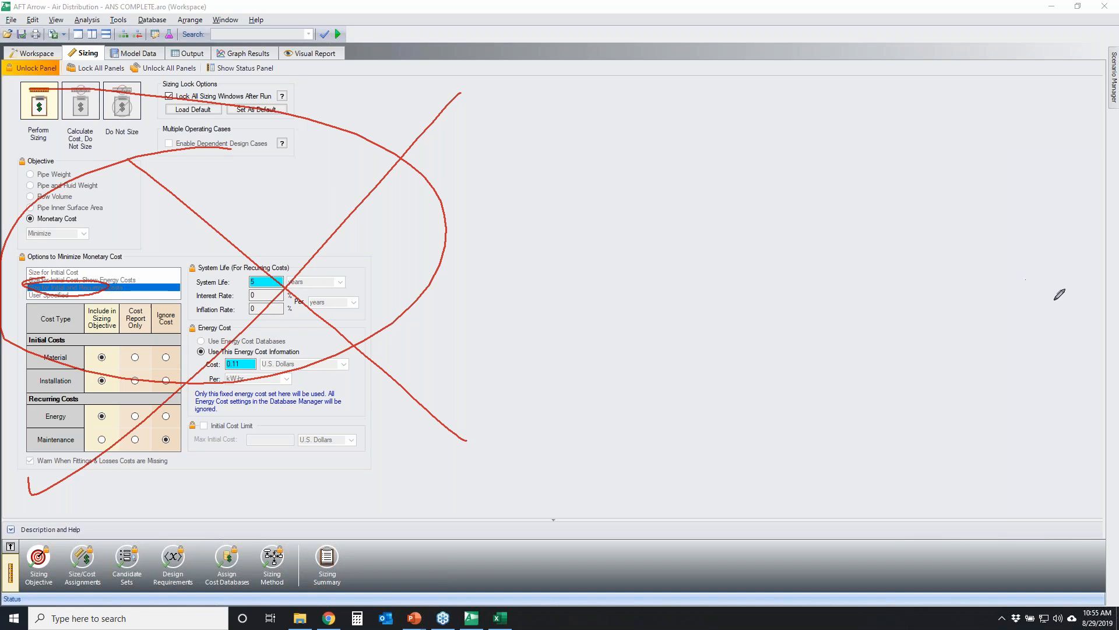
{"action": "key", "text": "e"}
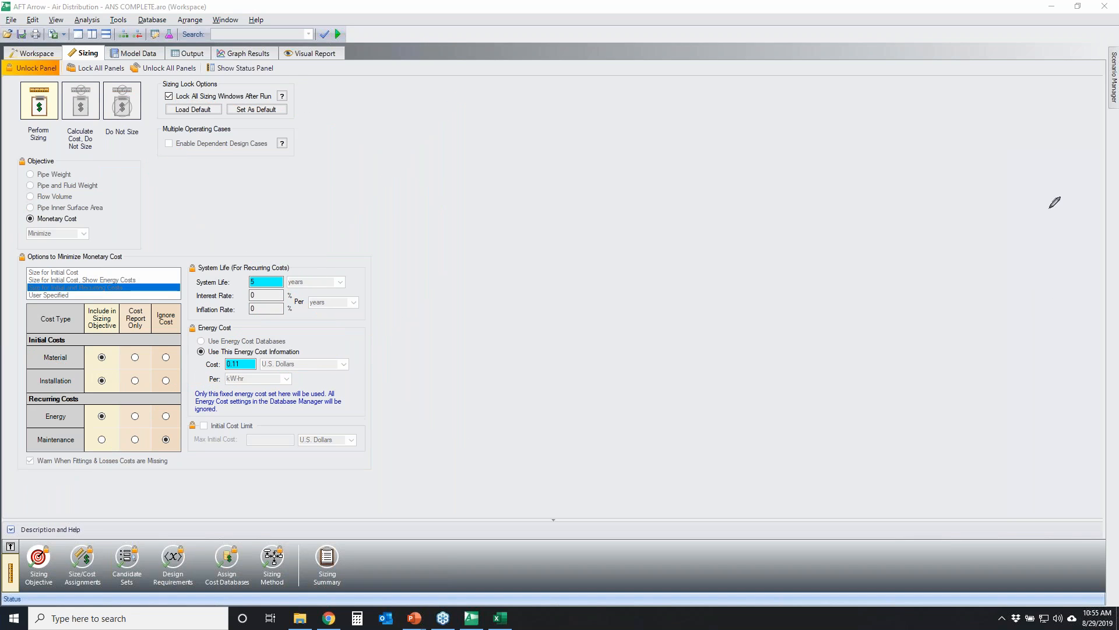
{"action": "left_click", "coordinate": [154, 67]}
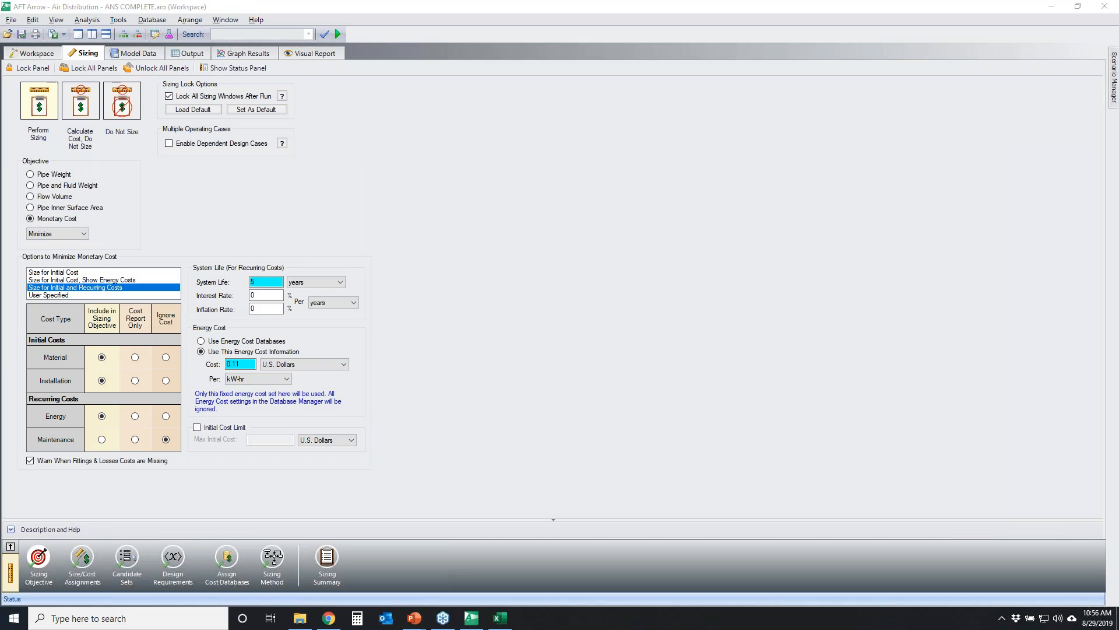
Step: Review the unlocked sizing panels and the Size for Initial and Recurring Costs option, including the energy cost included in the sizing objective
{"action": "mouse_move", "coordinate": [73, 530]}
{"action": "left_mouse_down"}
{"action": "mouse_move", "coordinate": [256, 506]}
{"action": "mouse_move", "coordinate": [143, 568]}
{"action": "mouse_move", "coordinate": [135, 524]}
{"action": "left_mouse_up"}
{"action": "left_click_drag", "start_coordinate": [352, 476], "coordinate": [102, 589]}
{"action": "left_click_drag", "start_coordinate": [120, 500], "coordinate": [324, 592]}
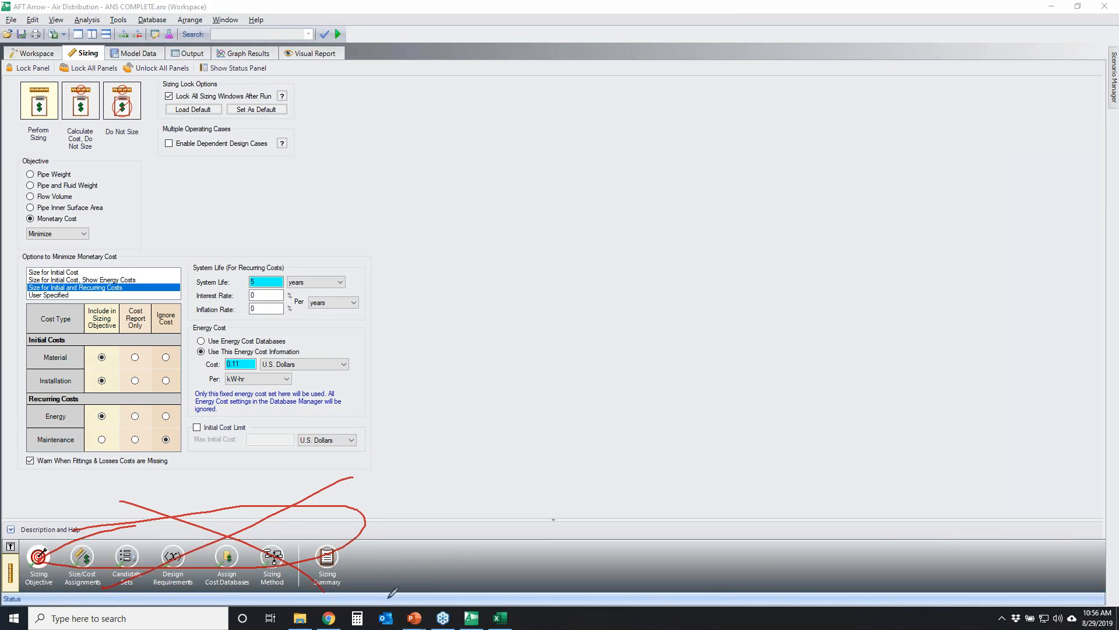
{"action": "left_click", "coordinate": [1109, 512]}
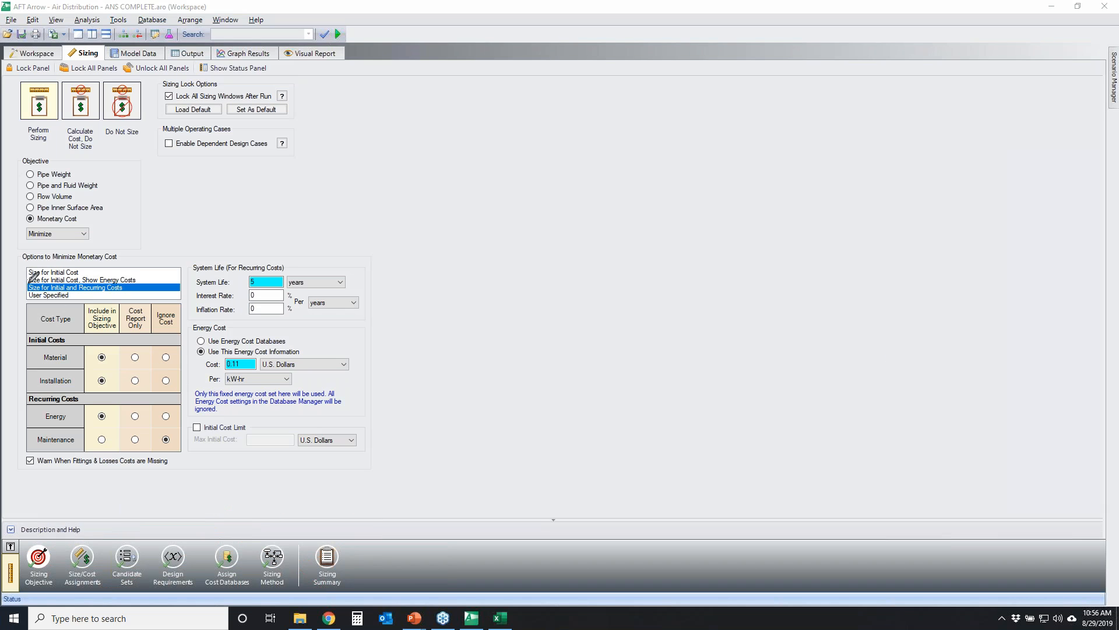
{"action": "mouse_move", "coordinate": [96, 286]}
{"action": "left_mouse_down"}
{"action": "mouse_move", "coordinate": [128, 288]}
{"action": "mouse_move", "coordinate": [21, 293]}
{"action": "mouse_move", "coordinate": [41, 281]}
{"action": "left_mouse_up"}
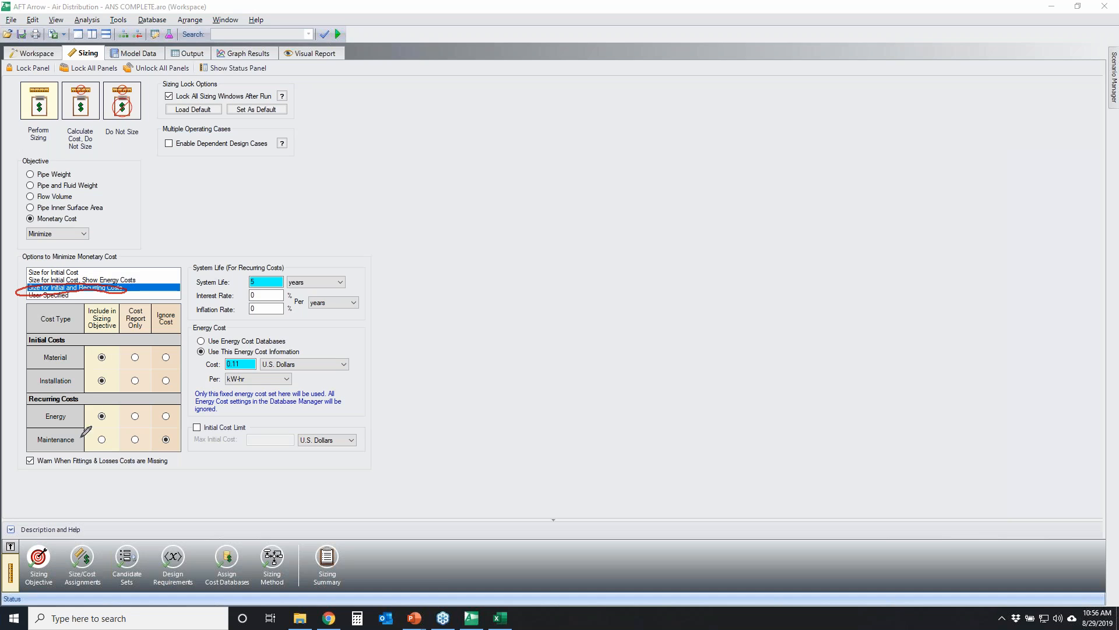
{"action": "mouse_move", "coordinate": [81, 406]}
{"action": "left_mouse_down"}
{"action": "mouse_move", "coordinate": [111, 415]}
{"action": "mouse_move", "coordinate": [6, 420]}
{"action": "mouse_move", "coordinate": [95, 396]}
{"action": "left_mouse_up"}
Step: Run the automated sizing for the Life Cycle Cost scenario and show its cost report in the output
{"action": "left_click", "coordinate": [338, 34]}
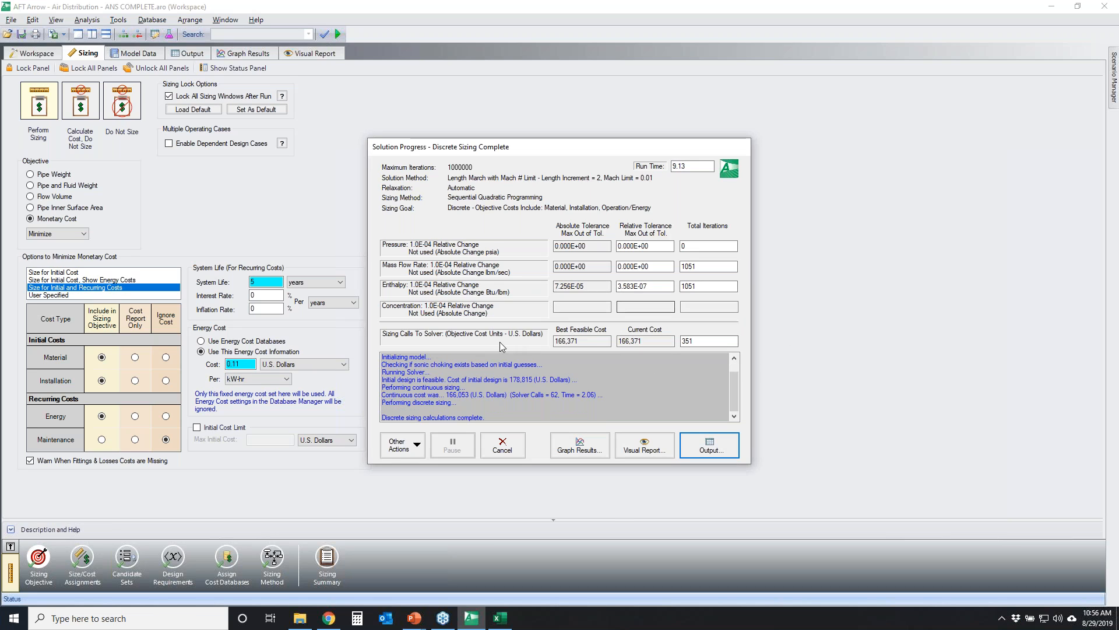
{"action": "left_click", "coordinate": [712, 448]}
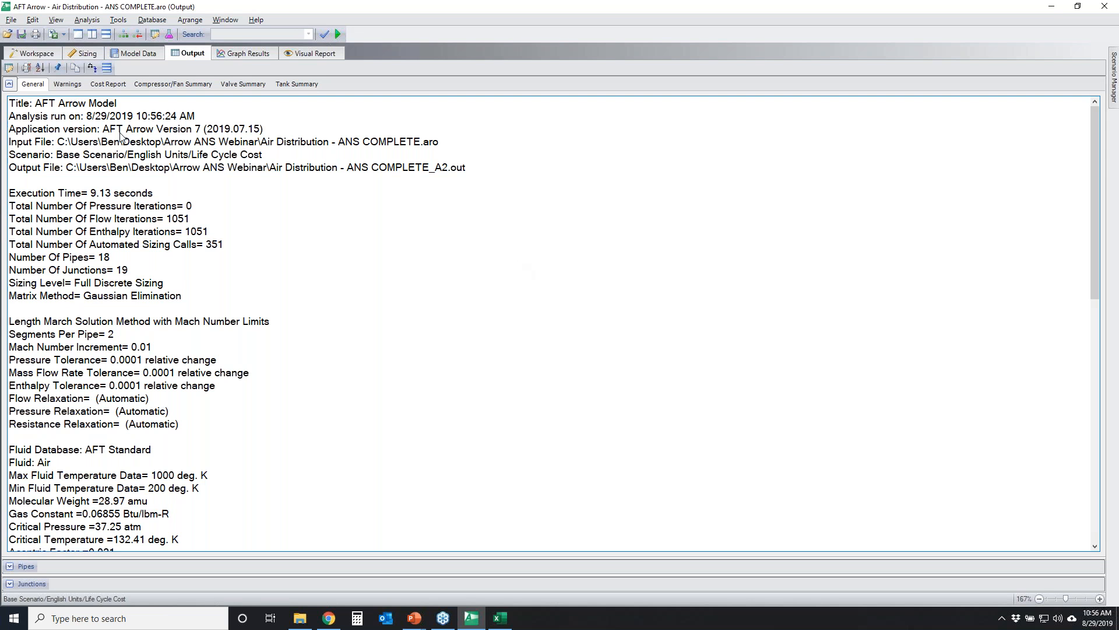
{"action": "left_click", "coordinate": [35, 53]}
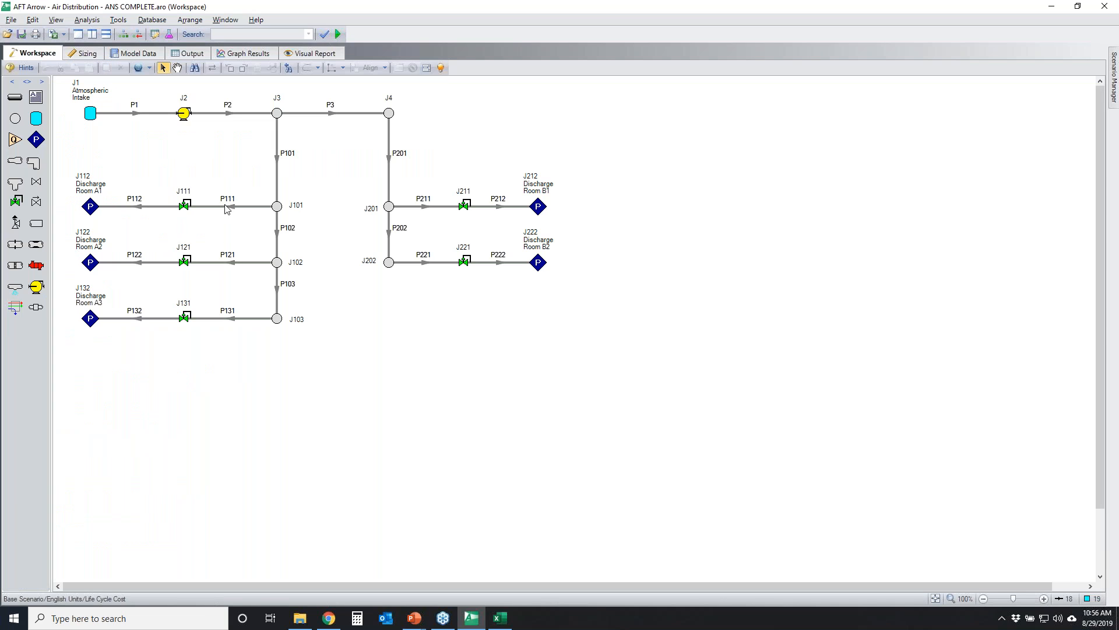
{"action": "left_click", "coordinate": [85, 55]}
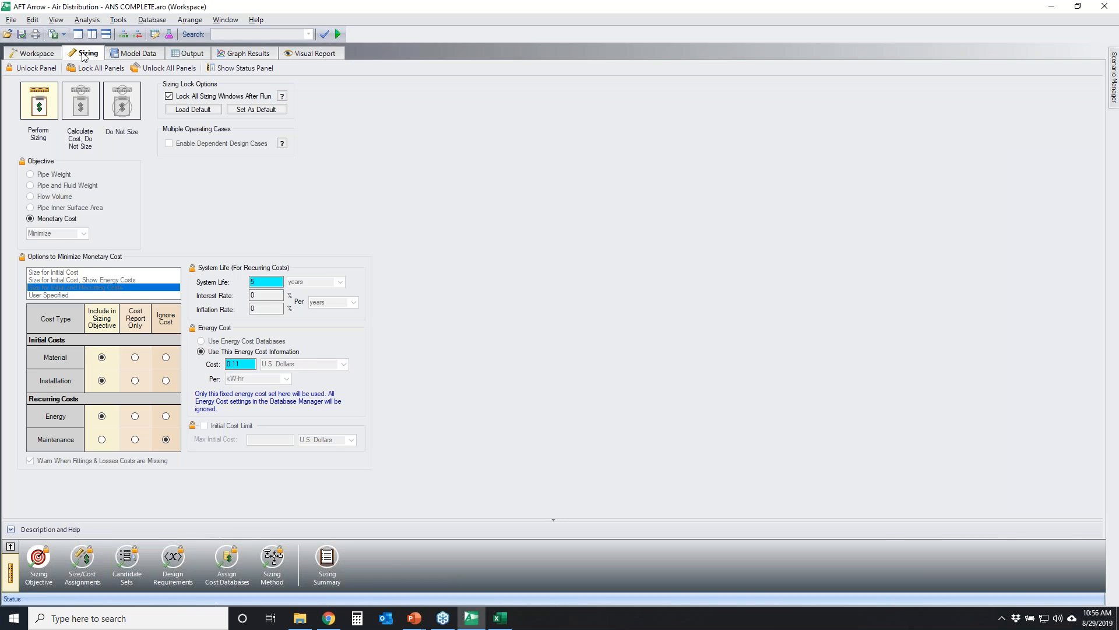
{"action": "left_click", "coordinate": [199, 53]}
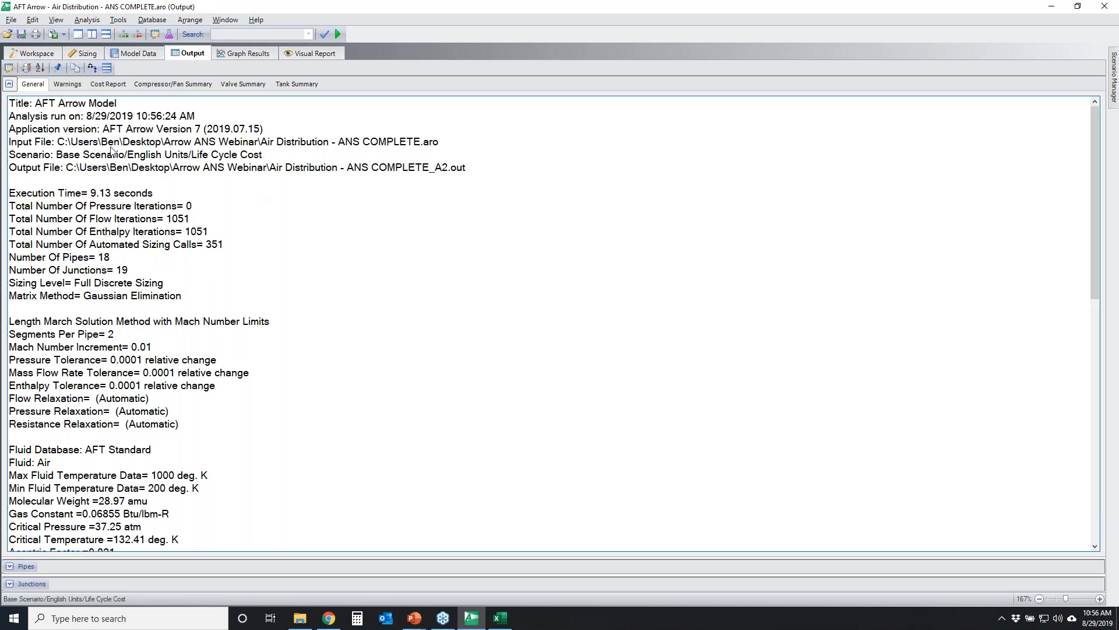
{"action": "left_click", "coordinate": [108, 84]}
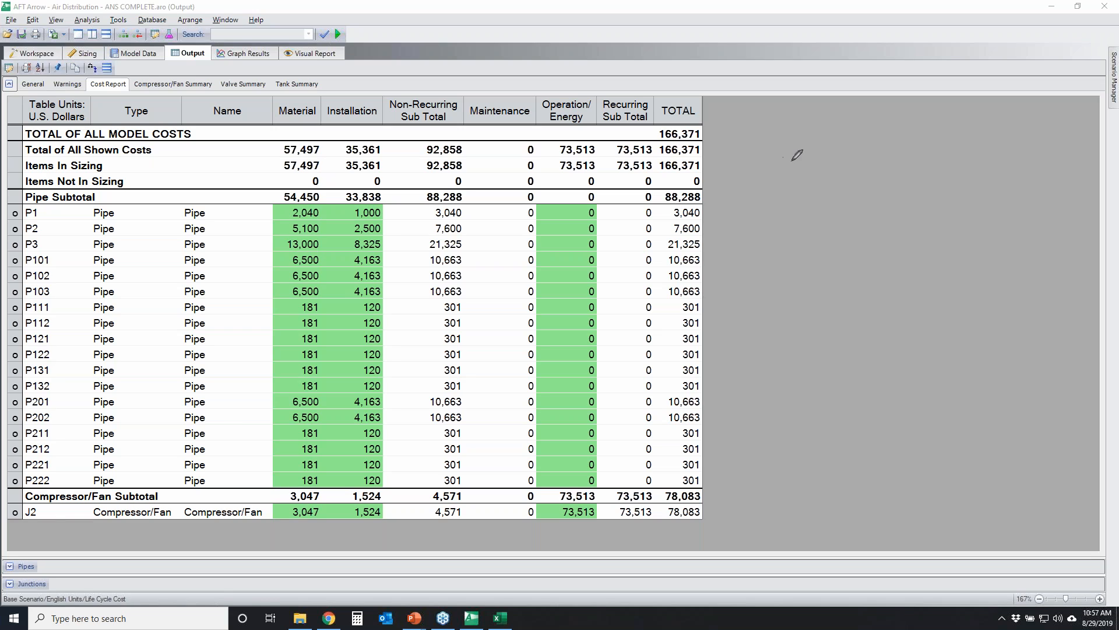
Step: Examine the total of all model costs and the non-recurring subtotal in the Life Cycle Cost report
{"action": "mouse_move", "coordinate": [654, 134]}
{"action": "left_mouse_down"}
{"action": "mouse_move", "coordinate": [715, 121]}
{"action": "mouse_move", "coordinate": [650, 138]}
{"action": "mouse_move", "coordinate": [686, 124]}
{"action": "left_mouse_up"}
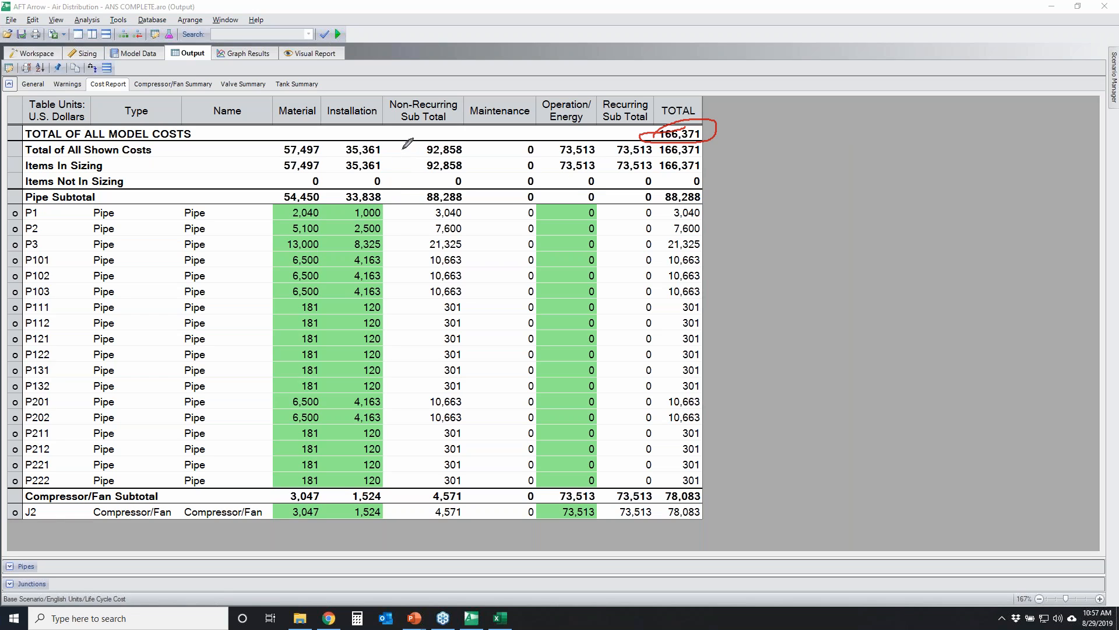
{"action": "mouse_move", "coordinate": [396, 142]}
{"action": "left_mouse_down"}
{"action": "mouse_move", "coordinate": [473, 141]}
{"action": "mouse_move", "coordinate": [402, 157]}
{"action": "mouse_move", "coordinate": [448, 135]}
{"action": "left_mouse_up"}
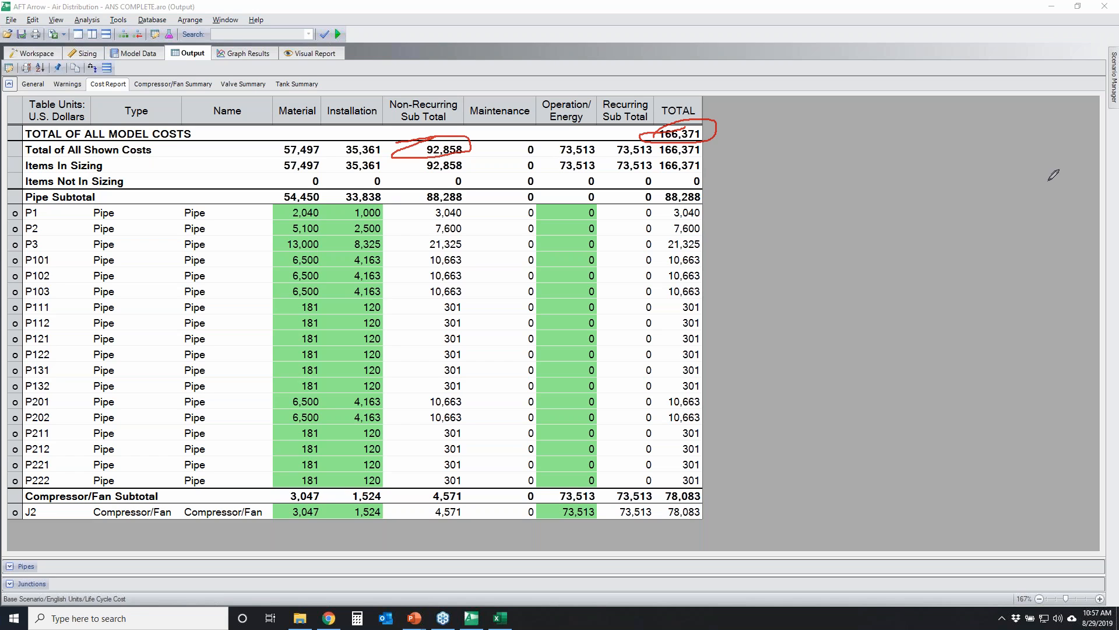
{"action": "key", "text": "Escape"}
Step: Keep the Scenario Manager pinned open, load the Initial Cost scenario, and check its cost report's non-recurring subtotal and overall total
{"action": "left_click", "coordinate": [1113, 73]}
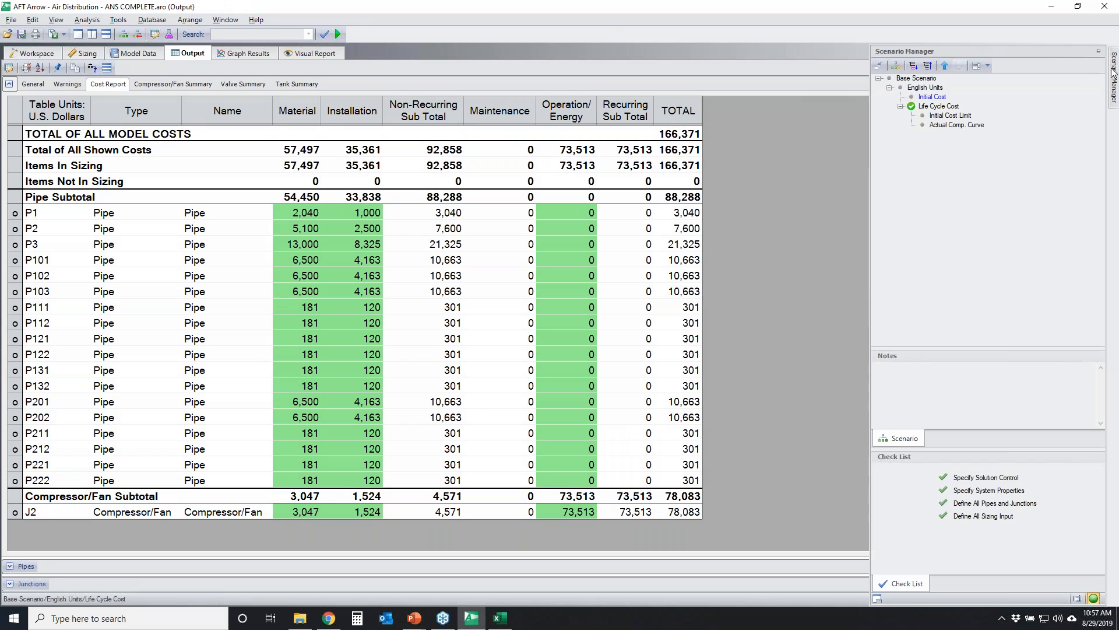
{"action": "left_click", "coordinate": [1098, 52]}
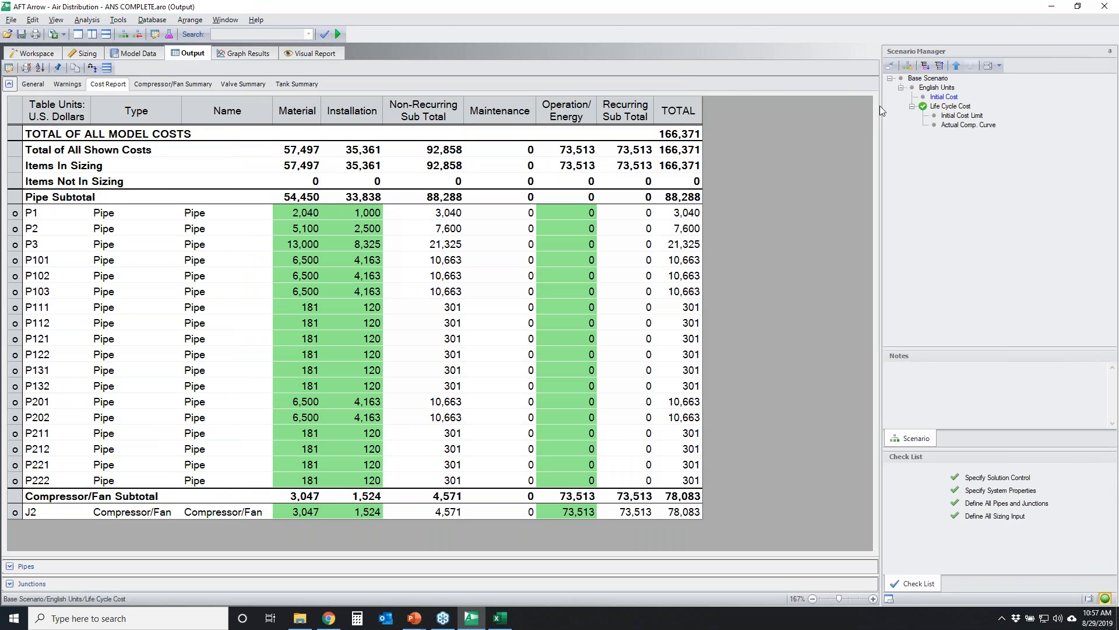
{"action": "double_click", "coordinate": [944, 97]}
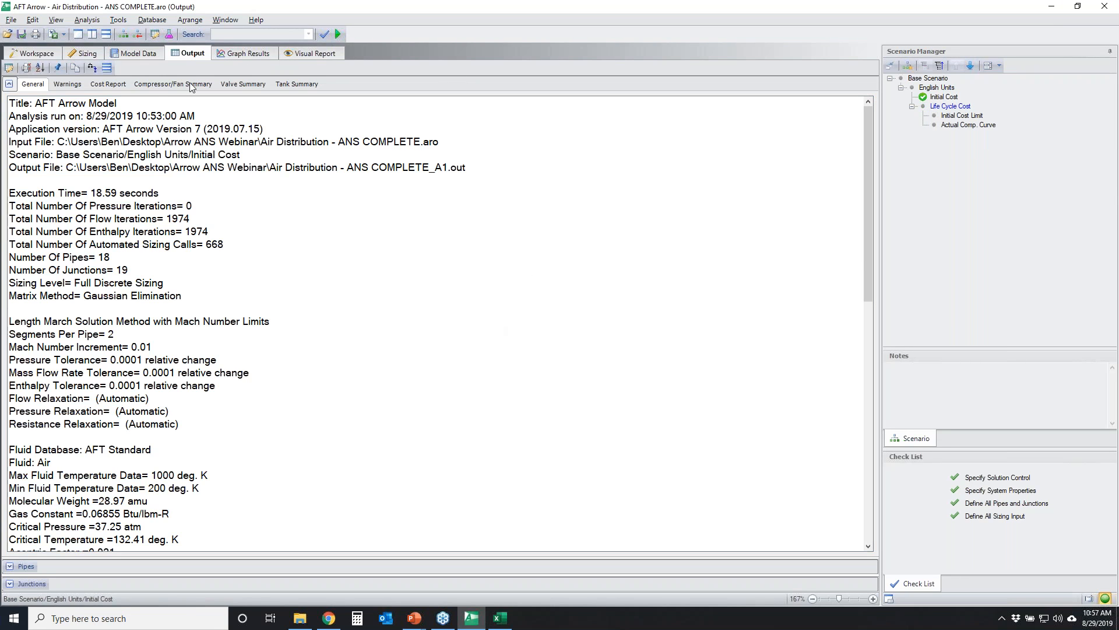
{"action": "left_click", "coordinate": [112, 83]}
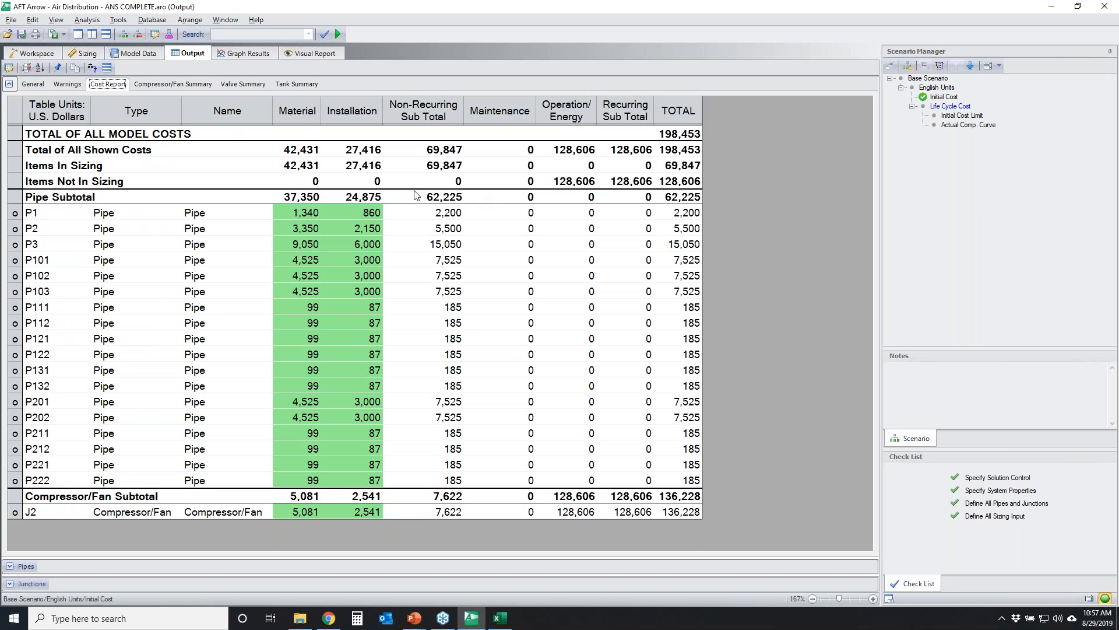
{"action": "left_click", "coordinate": [450, 154]}
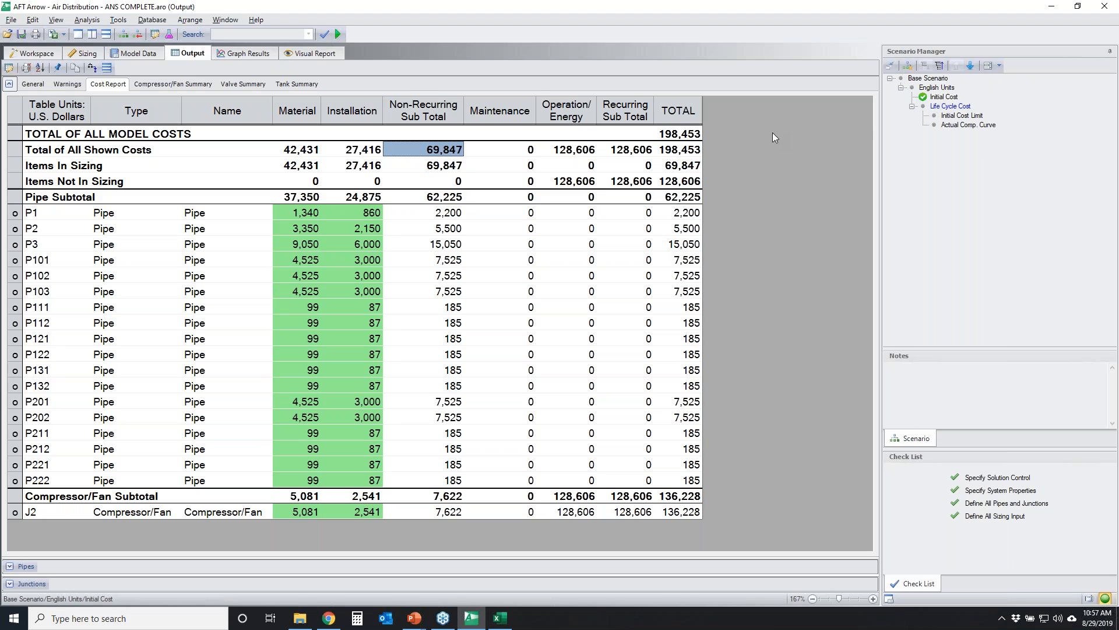
{"action": "left_click", "coordinate": [688, 134]}
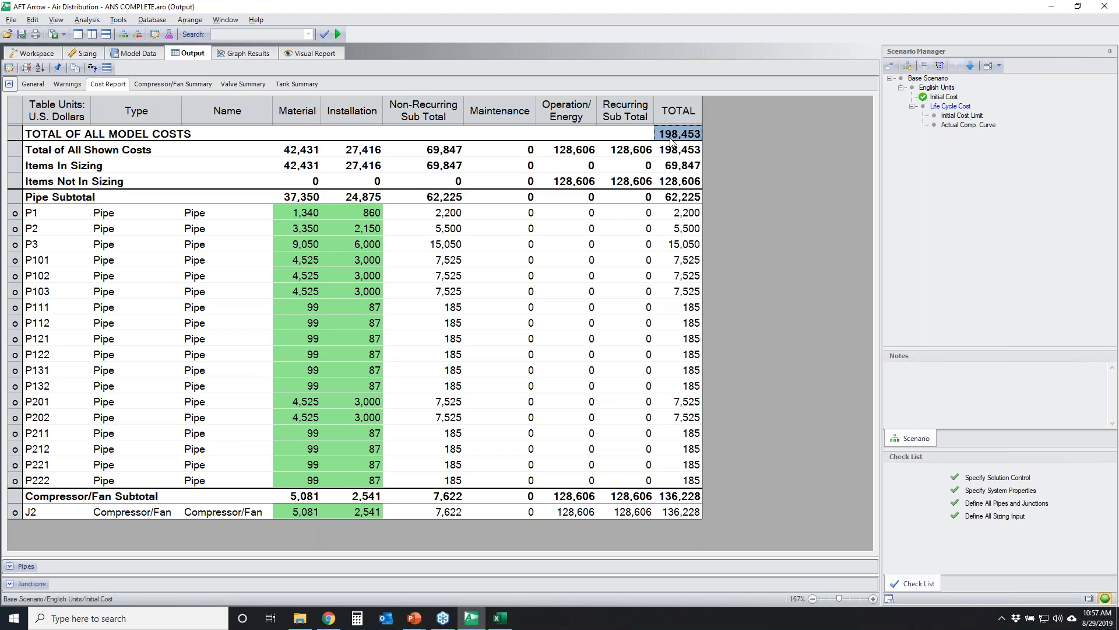
Step: Reload the Life Cycle Cost scenario and compare its cost report's non-recurring subtotal and overall total with the Initial Cost scenario
{"action": "double_click", "coordinate": [968, 106]}
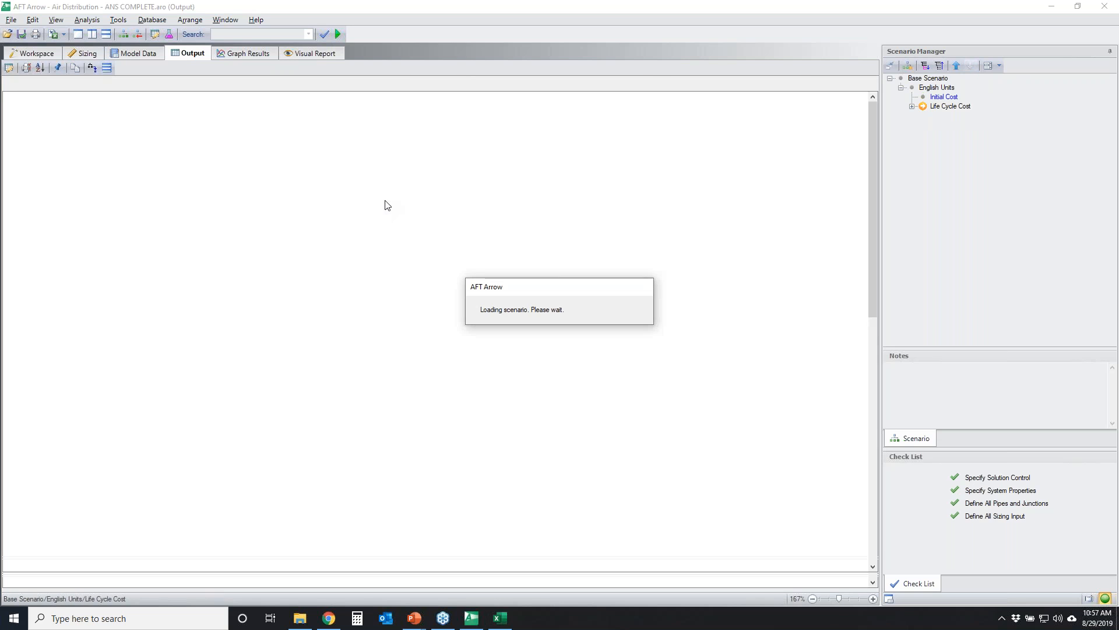
{"action": "left_click", "coordinate": [114, 83]}
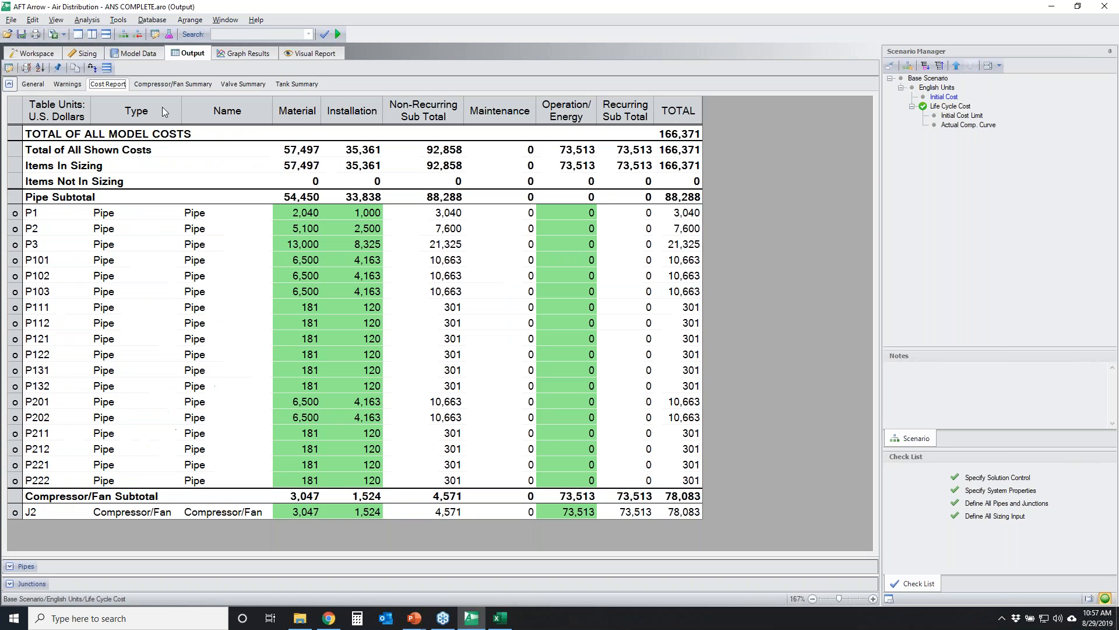
{"action": "left_click", "coordinate": [441, 153]}
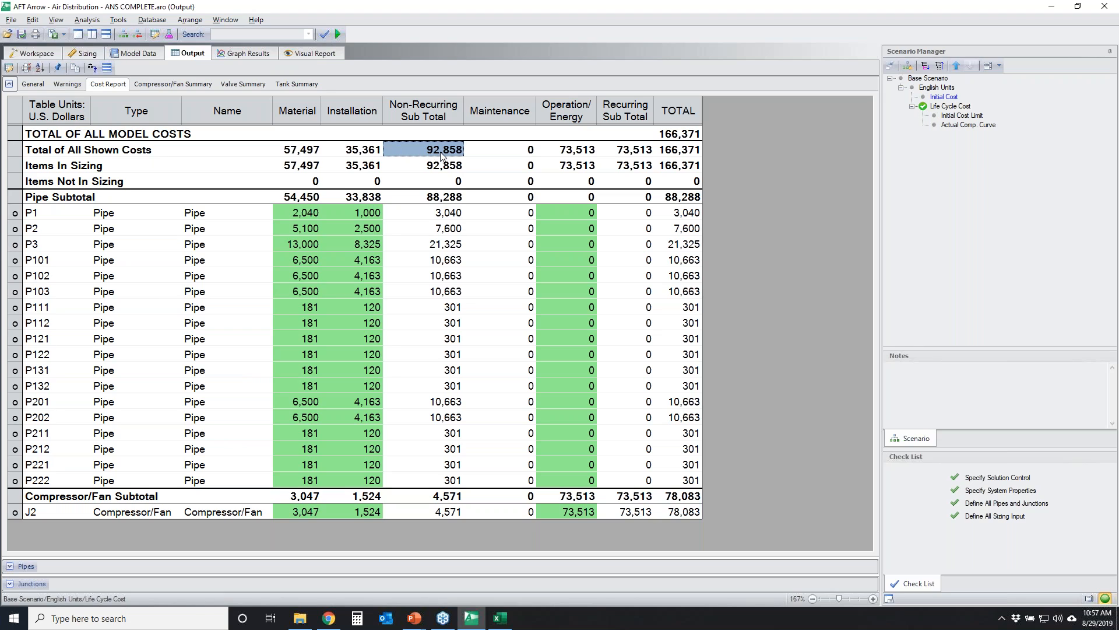
{"action": "left_click", "coordinate": [690, 135]}
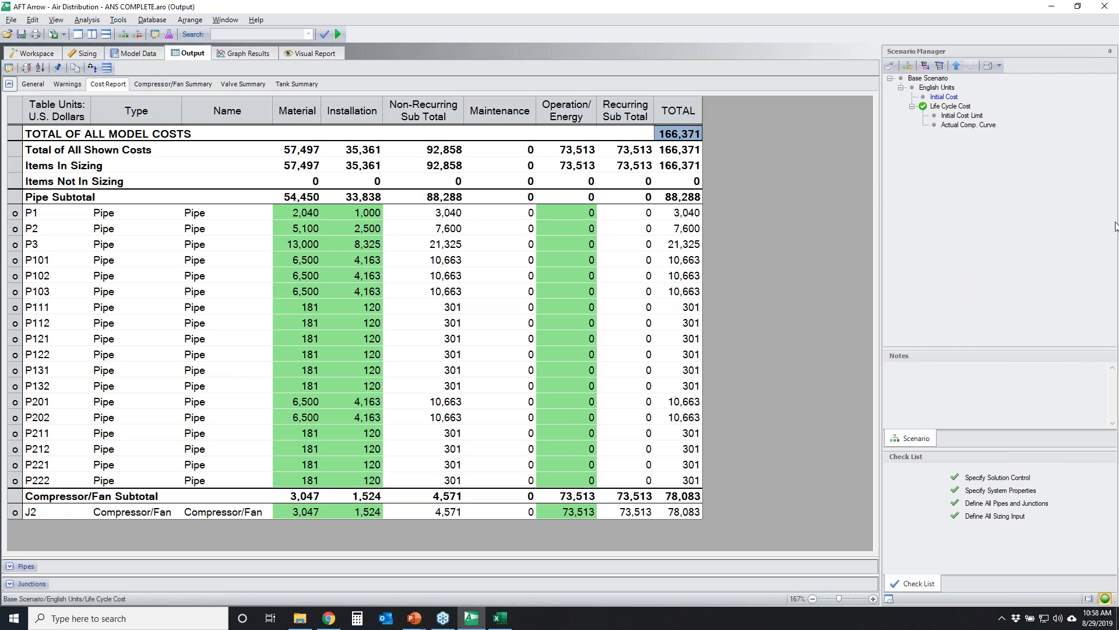
{"action": "mouse_move", "coordinate": [676, 123]}
{"action": "left_mouse_down"}
{"action": "mouse_move", "coordinate": [700, 149]}
{"action": "mouse_move", "coordinate": [685, 119]}
{"action": "left_mouse_up"}
{"action": "mouse_move", "coordinate": [421, 143]}
{"action": "left_mouse_down"}
{"action": "mouse_move", "coordinate": [499, 147]}
{"action": "mouse_move", "coordinate": [477, 141]}
{"action": "left_mouse_up"}
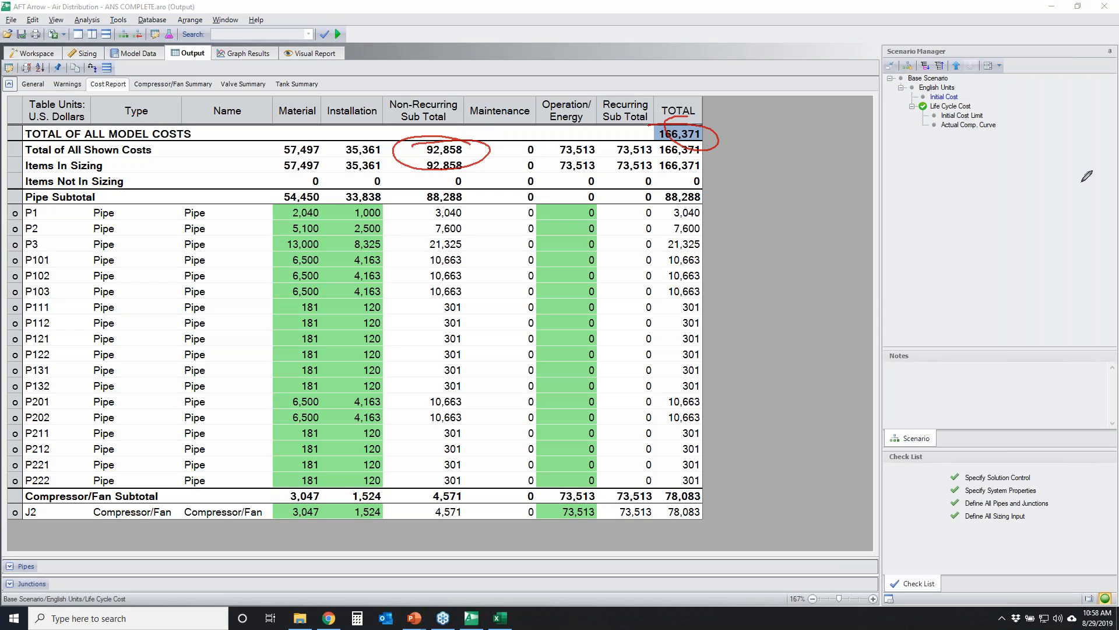
{"action": "key", "text": "Escape"}
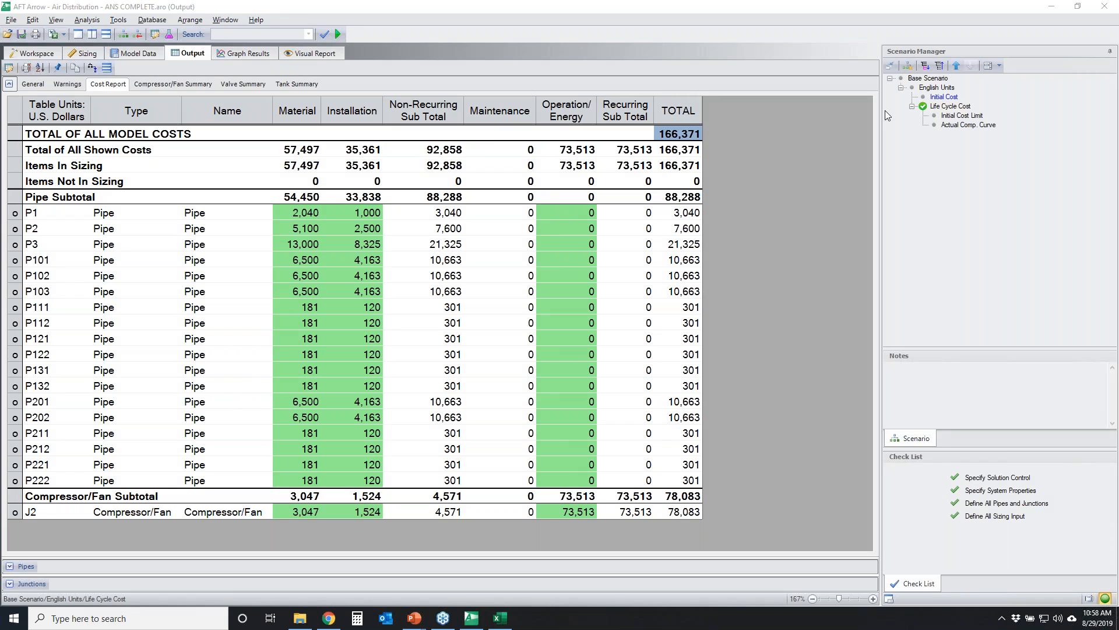
Step: Load the Initial Cost scenario and show the pipe sizing results with the general output collapsed to examine the sized nominal sizes
{"action": "left_click", "coordinate": [944, 97]}
{"action": "double_click", "coordinate": [944, 97]}
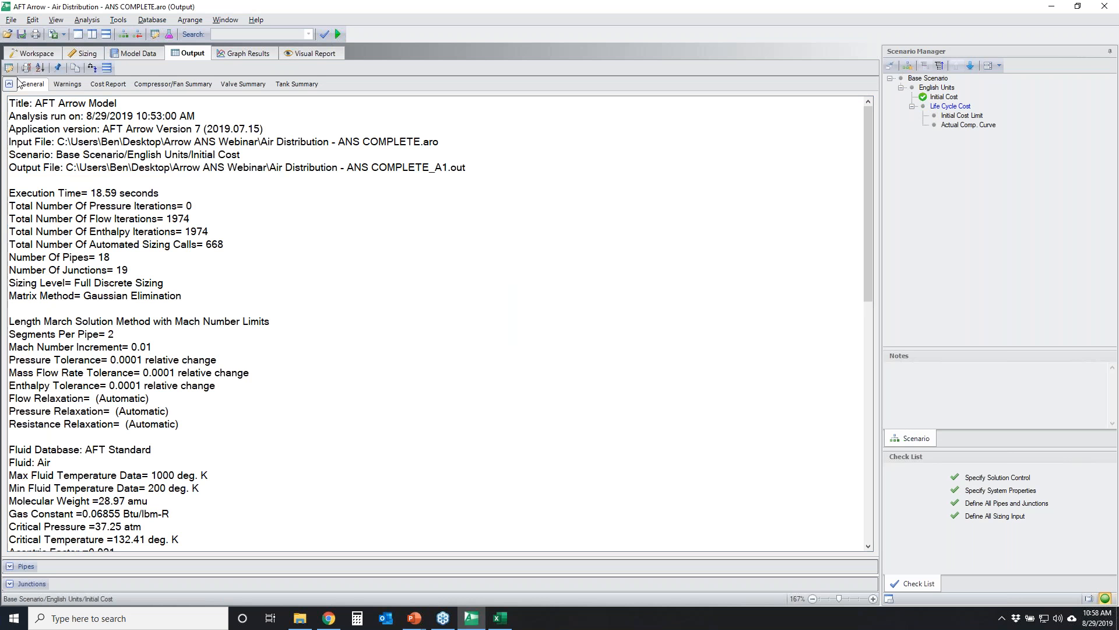
{"action": "left_click", "coordinate": [9, 86]}
{"action": "left_click", "coordinate": [10, 102]}
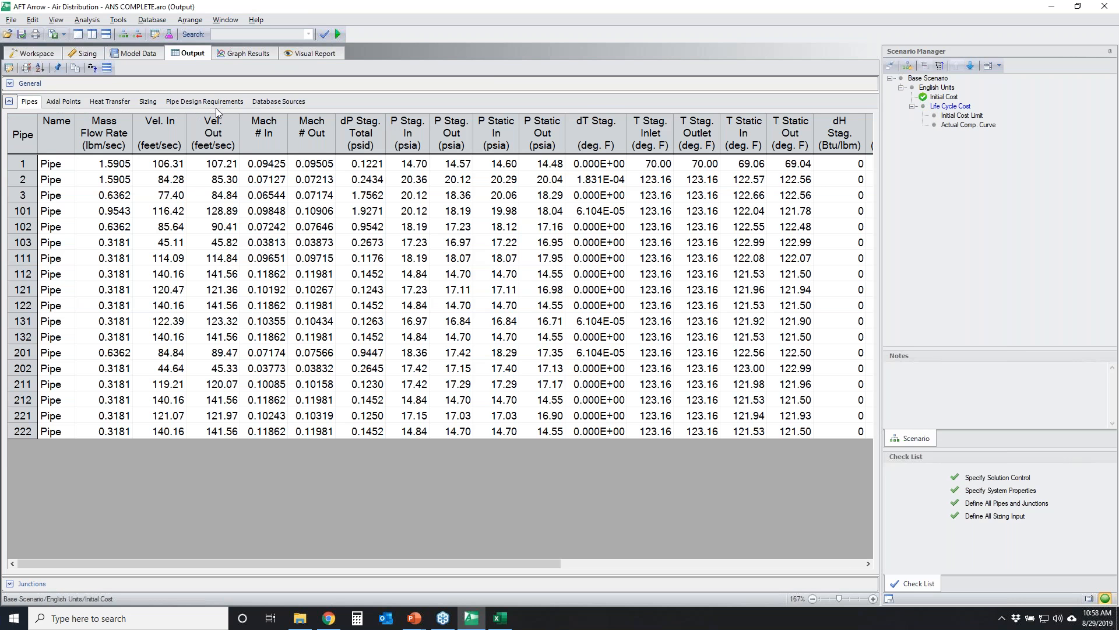
{"action": "left_click", "coordinate": [148, 103]}
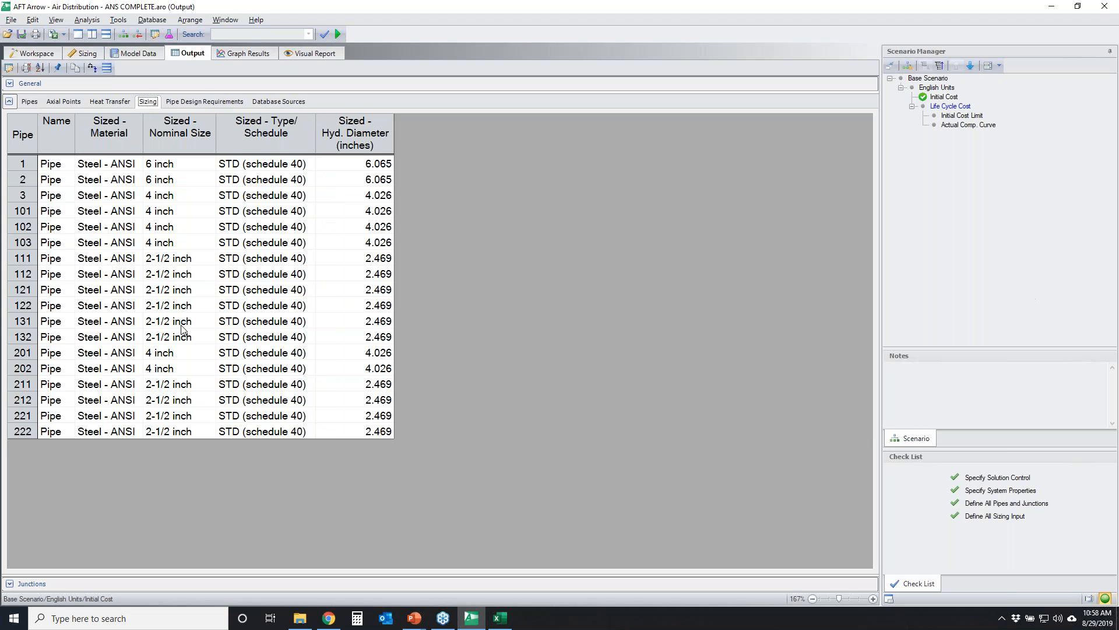
{"action": "key", "text": "ctrl+2"}
{"action": "mouse_move", "coordinate": [201, 154]}
{"action": "left_mouse_down"}
{"action": "mouse_move", "coordinate": [149, 201]}
{"action": "mouse_move", "coordinate": [143, 426]}
{"action": "mouse_move", "coordinate": [201, 153]}
{"action": "left_mouse_up"}
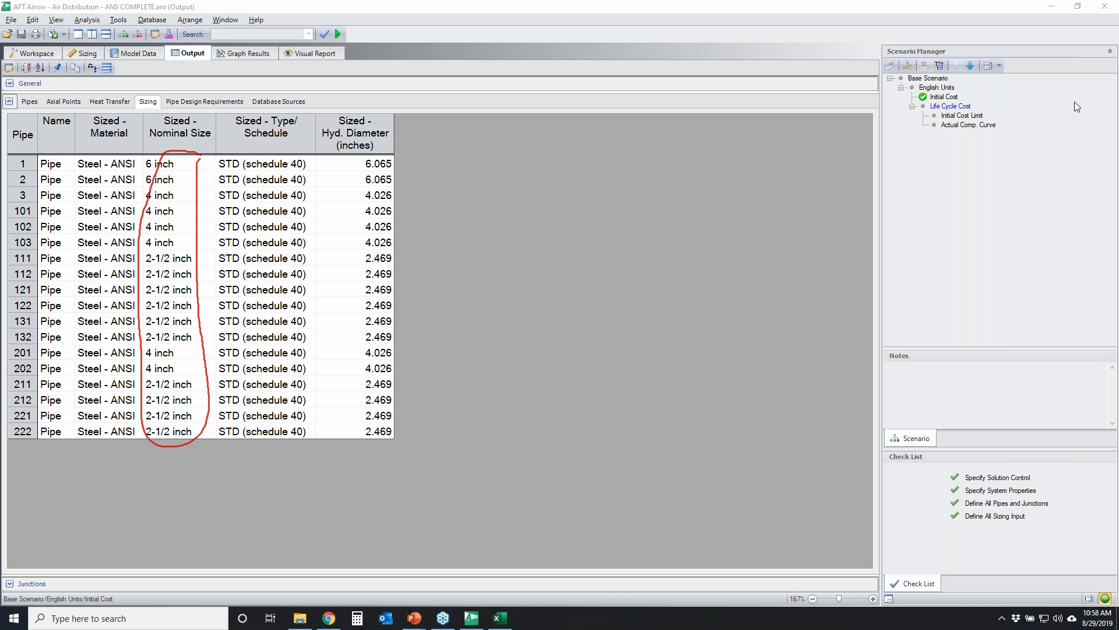
{"action": "key", "text": "Escape"}
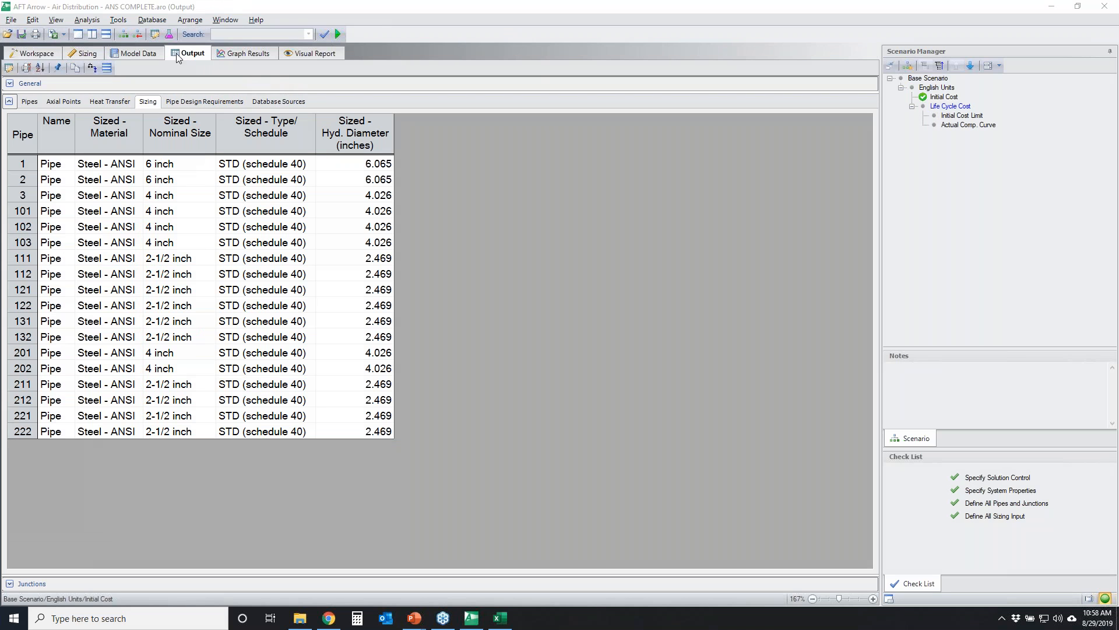
Step: Add Original Pipe Nominal Size to the pipe sizing output parameters, placed directly before Sized Pipe Nominal Size
{"action": "left_click", "coordinate": [154, 33]}
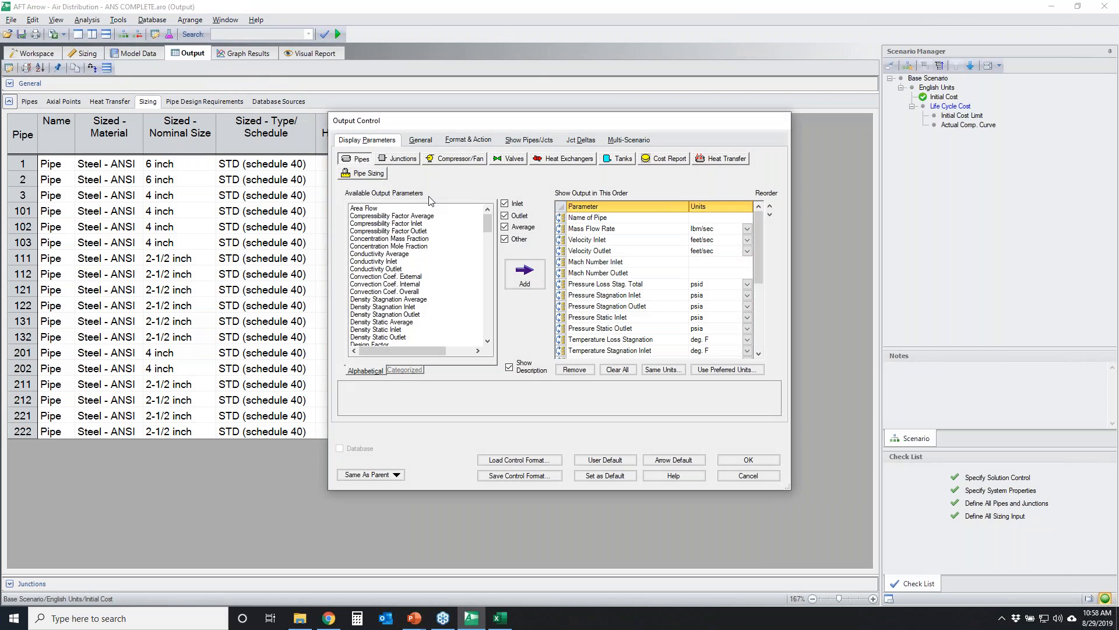
{"action": "left_click", "coordinate": [366, 175]}
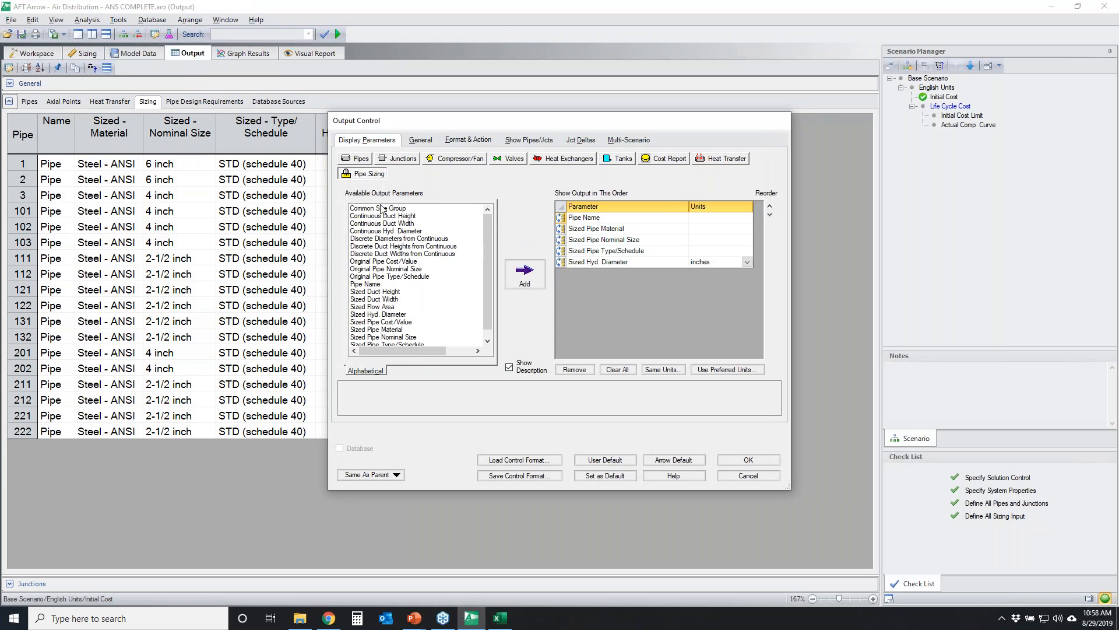
{"action": "double_click", "coordinate": [387, 270]}
{"action": "left_click_drag", "start_coordinate": [559, 273], "coordinate": [555, 233]}
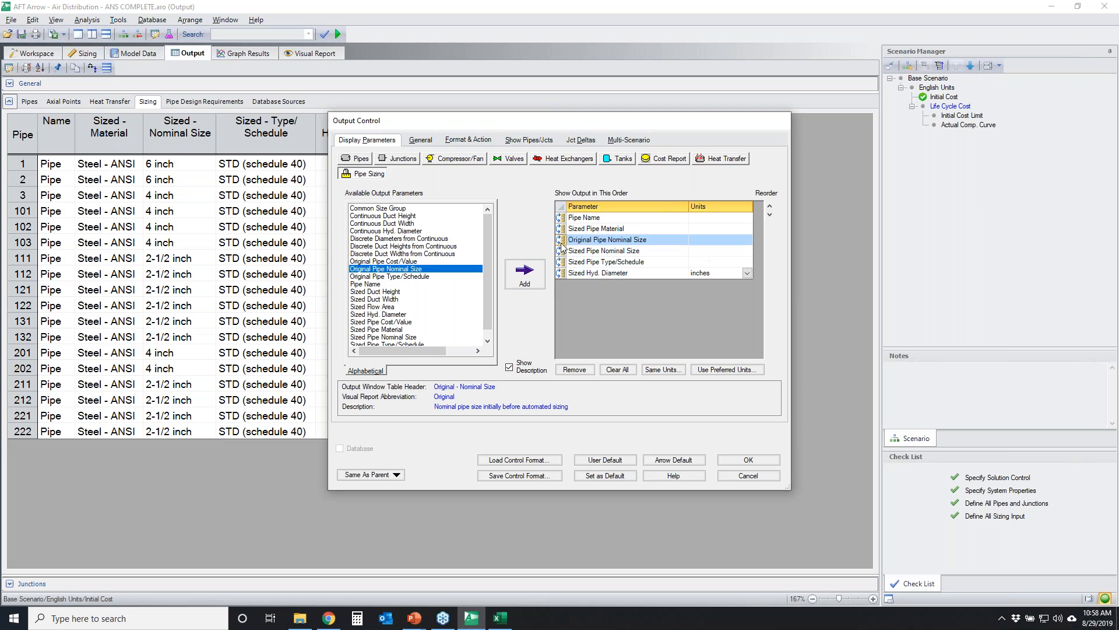
{"action": "left_click", "coordinate": [764, 462]}
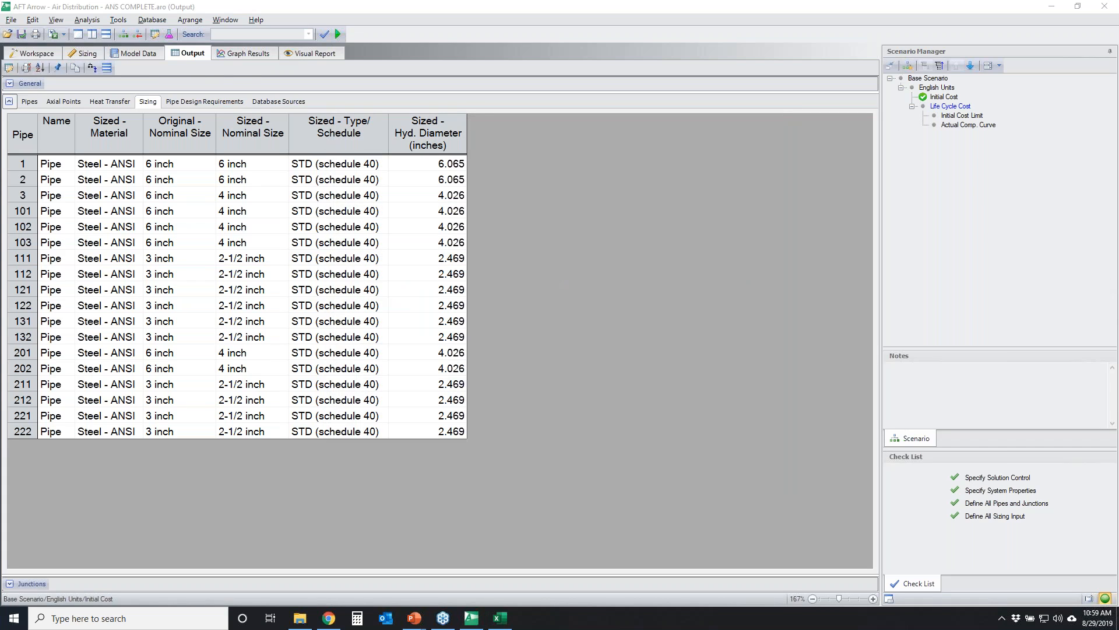
Step: Compare the original nominal sizes with the sized nominal sizes for all pipes in the Initial Cost scenario
{"action": "mouse_move", "coordinate": [204, 155]}
{"action": "left_mouse_down"}
{"action": "mouse_move", "coordinate": [156, 154]}
{"action": "mouse_move", "coordinate": [125, 263]}
{"action": "mouse_move", "coordinate": [125, 408]}
{"action": "mouse_move", "coordinate": [162, 442]}
{"action": "mouse_move", "coordinate": [208, 370]}
{"action": "mouse_move", "coordinate": [223, 217]}
{"action": "mouse_move", "coordinate": [193, 151]}
{"action": "left_mouse_up"}
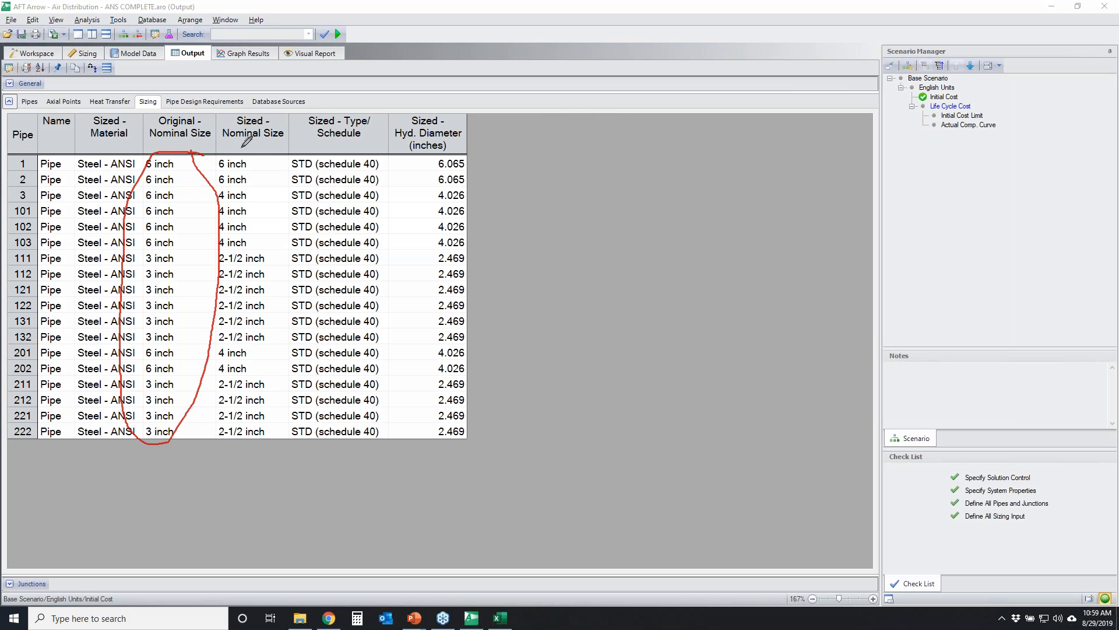
{"action": "key", "text": "Escape"}
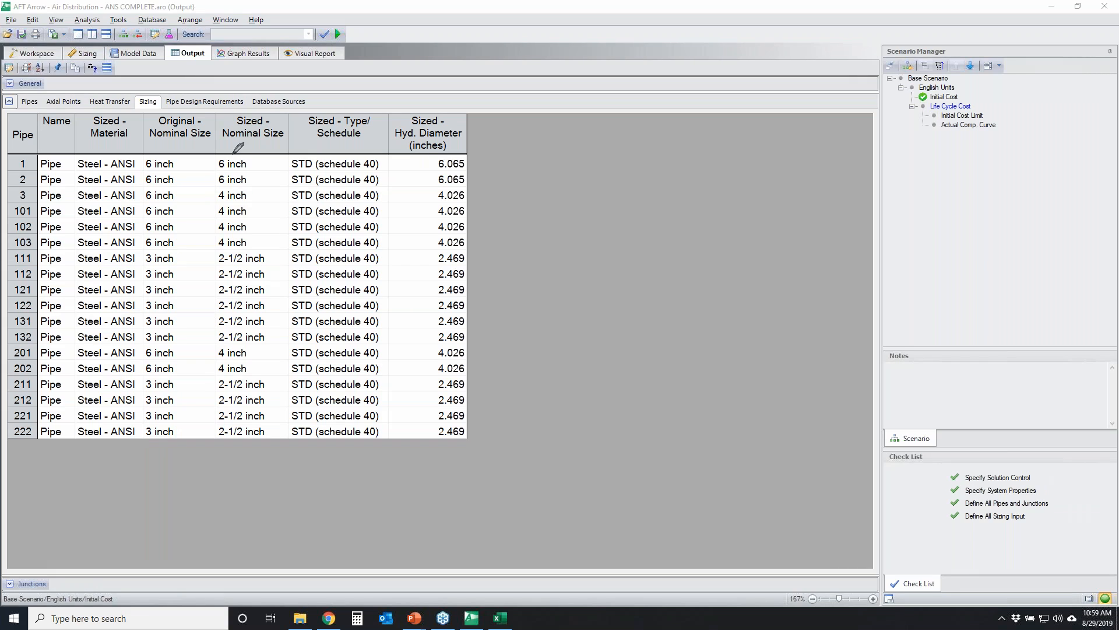
{"action": "mouse_move", "coordinate": [290, 158]}
{"action": "left_mouse_down"}
{"action": "mouse_move", "coordinate": [221, 198]}
{"action": "mouse_move", "coordinate": [198, 345]}
{"action": "mouse_move", "coordinate": [206, 431]}
{"action": "mouse_move", "coordinate": [261, 446]}
{"action": "mouse_move", "coordinate": [295, 261]}
{"action": "mouse_move", "coordinate": [299, 159]}
{"action": "left_mouse_up"}
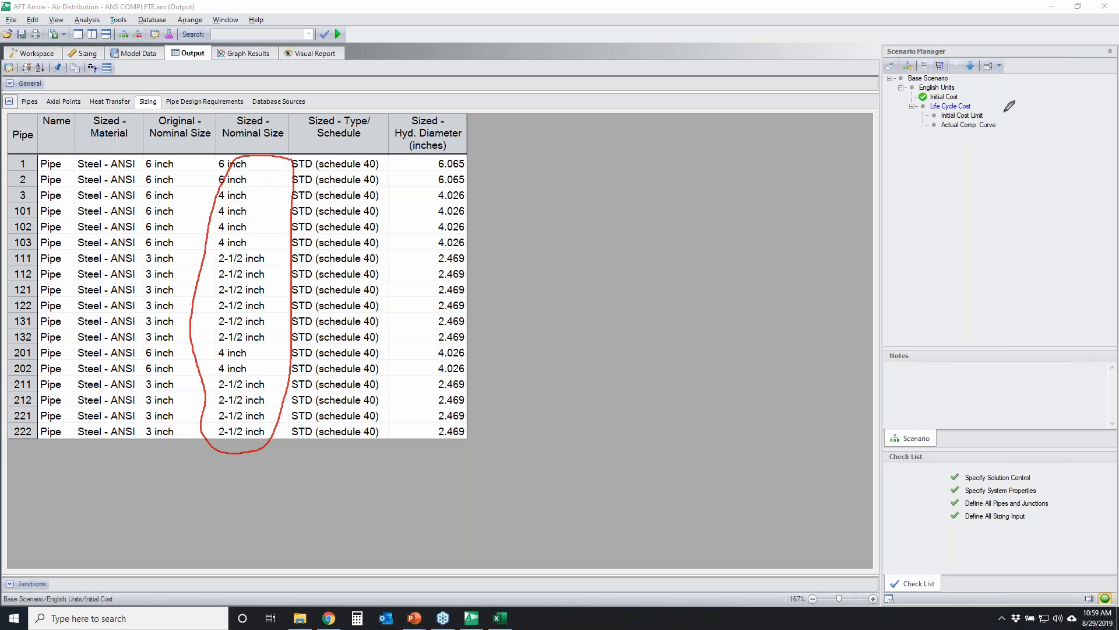
Step: Show the pipe design requirements for the Initial Cost scenario and check the pipe velocities against the 150 feet/sec maximum
{"action": "key", "text": "Escape"}
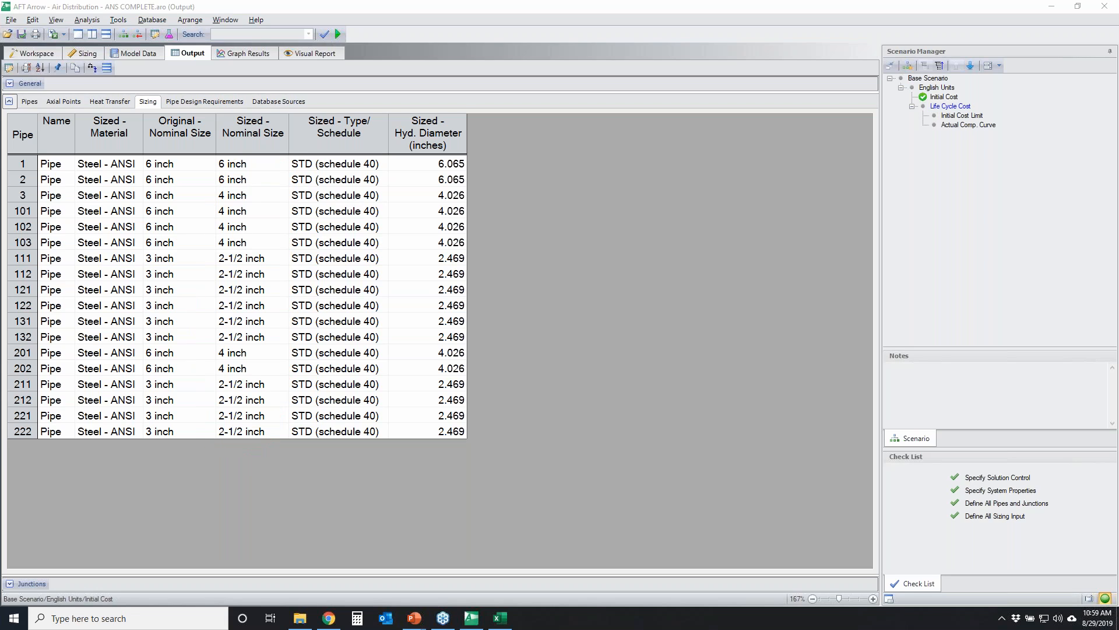
{"action": "left_click", "coordinate": [219, 101]}
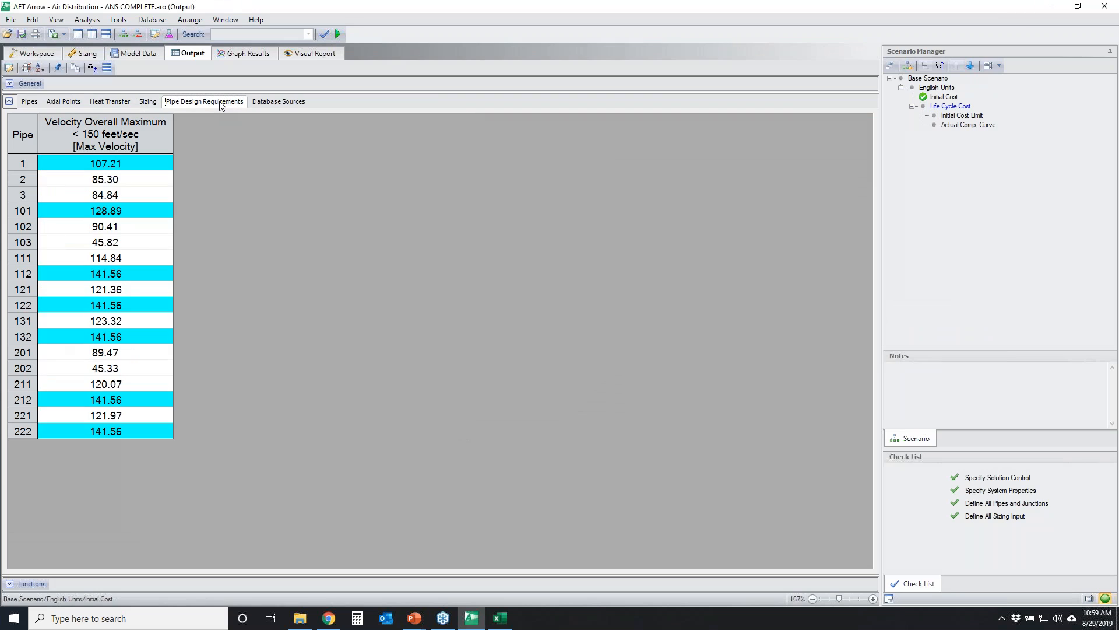
{"action": "key", "text": "ctrl+2"}
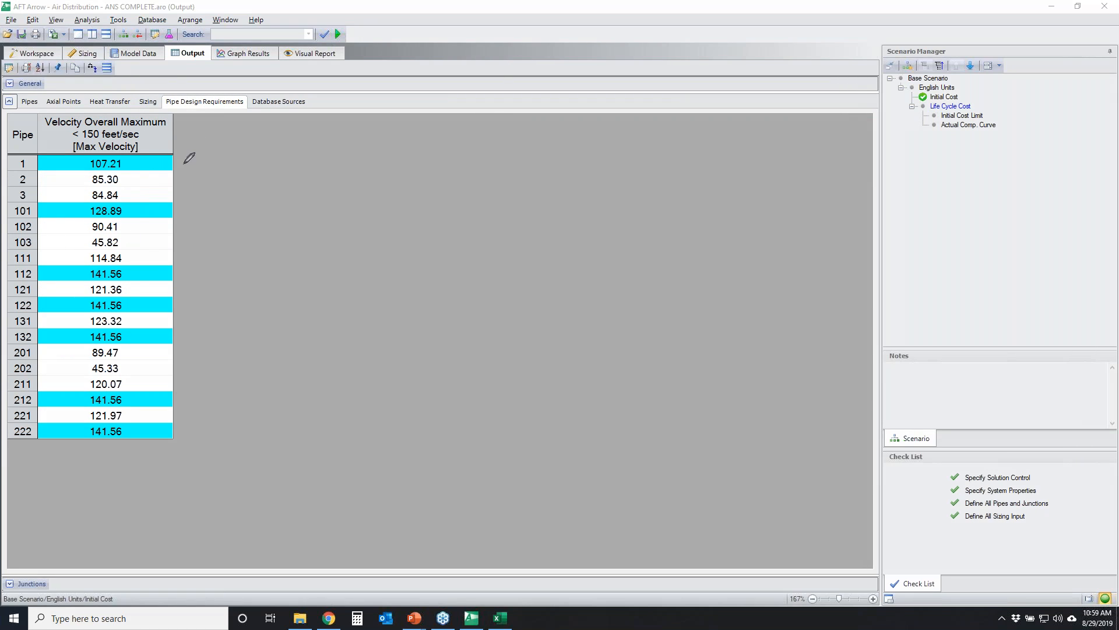
{"action": "left_click_drag", "start_coordinate": [168, 143], "coordinate": [45, 403]}
{"action": "left_click_drag", "start_coordinate": [22, 200], "coordinate": [174, 455]}
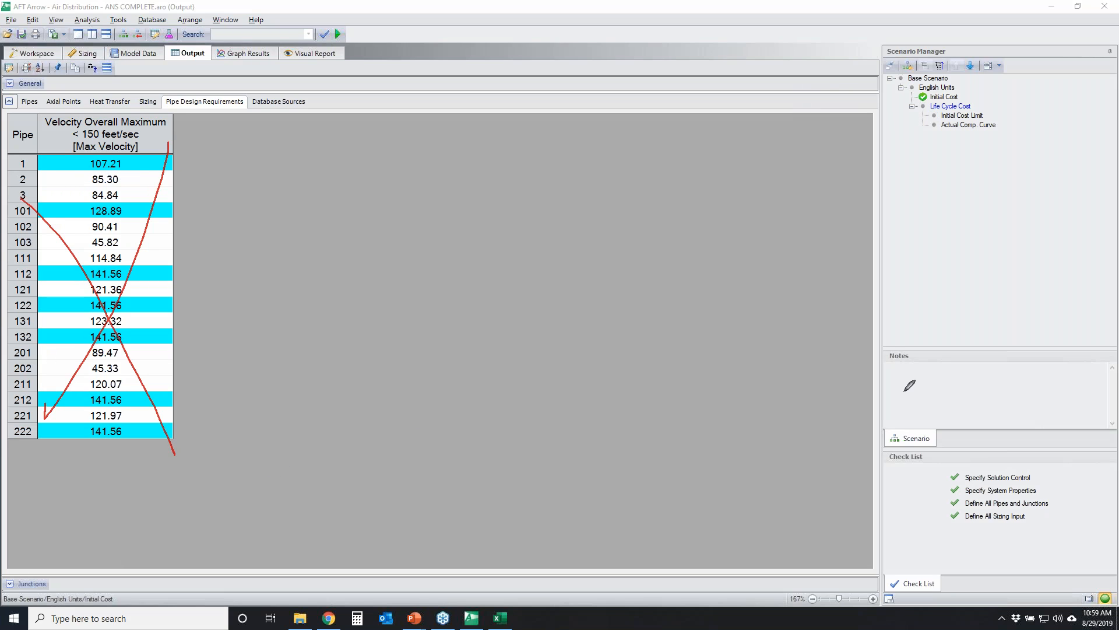
{"action": "key", "text": "Escape"}
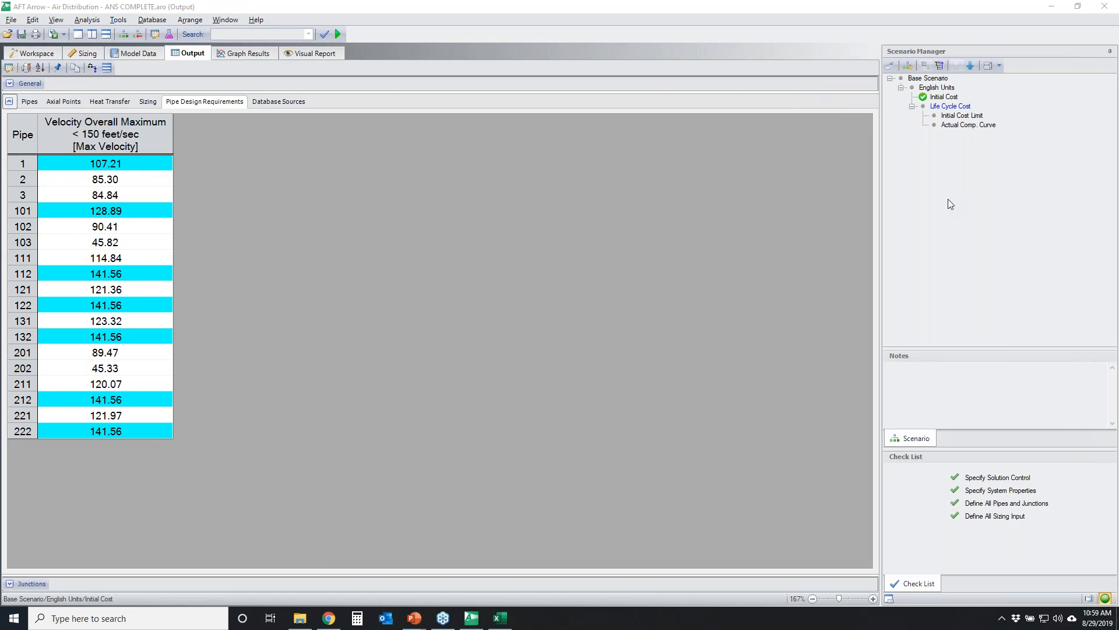
{"action": "mouse_move", "coordinate": [59, 160]}
{"action": "left_mouse_down"}
{"action": "mouse_move", "coordinate": [98, 166]}
{"action": "mouse_move", "coordinate": [130, 140]}
{"action": "left_mouse_up"}
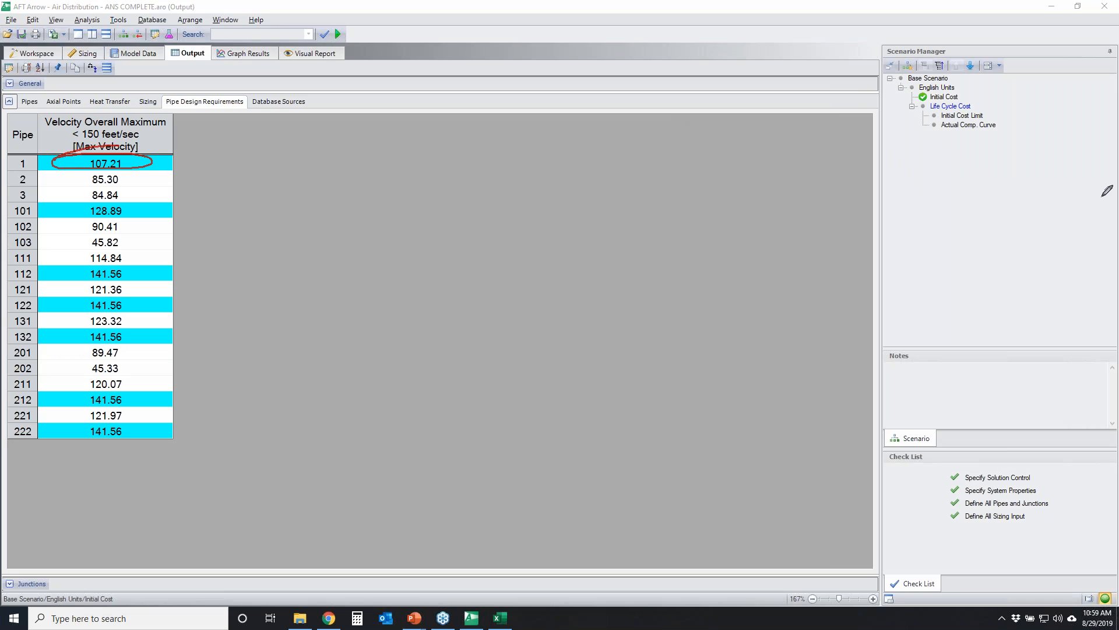
Step: Review the Initial Cost scenario's sizing method, comparing the continuous and discrete sizing types
{"action": "left_click", "coordinate": [86, 52]}
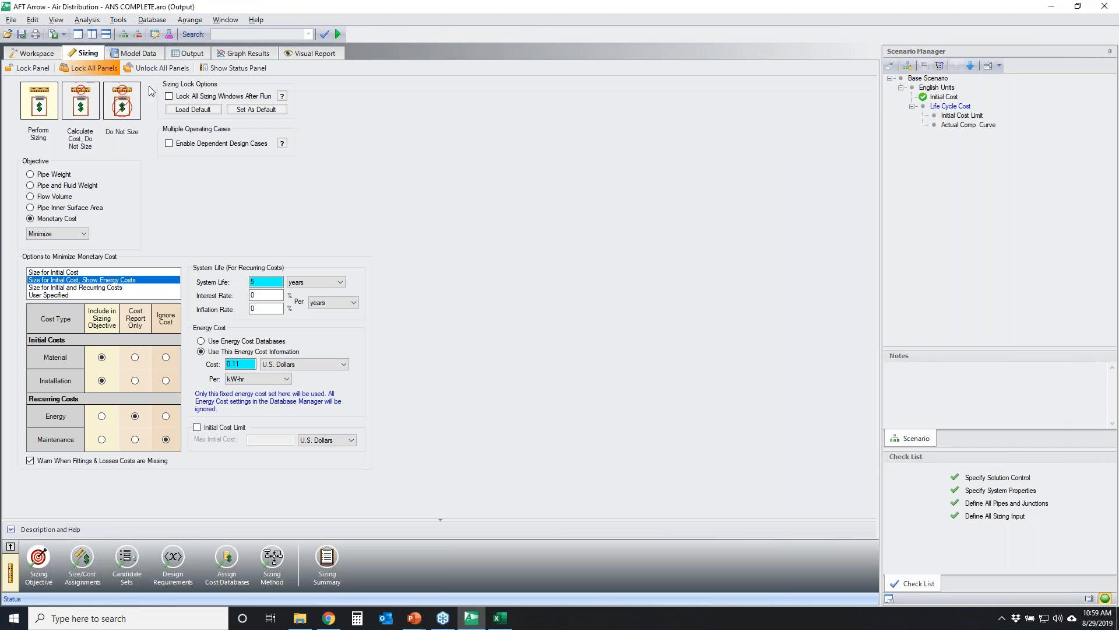
{"action": "left_click", "coordinate": [274, 557]}
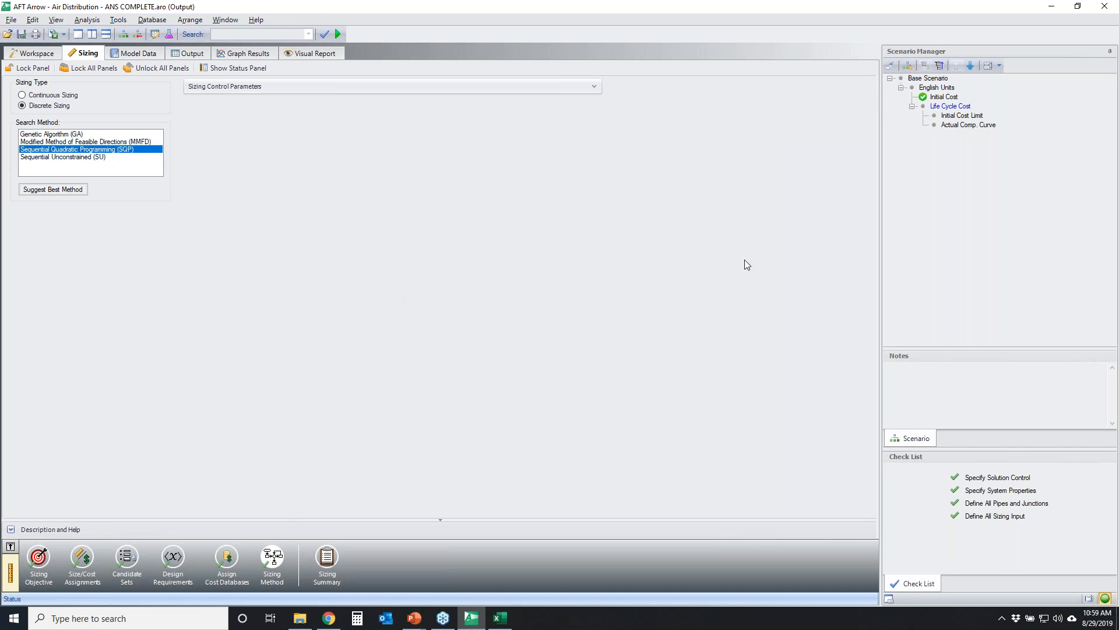
{"action": "left_click", "coordinate": [1035, 229]}
{"action": "mouse_move", "coordinate": [18, 109]}
{"action": "left_mouse_down"}
{"action": "mouse_move", "coordinate": [11, 97]}
{"action": "mouse_move", "coordinate": [75, 103]}
{"action": "mouse_move", "coordinate": [5, 112]}
{"action": "mouse_move", "coordinate": [20, 94]}
{"action": "mouse_move", "coordinate": [88, 94]}
{"action": "mouse_move", "coordinate": [11, 85]}
{"action": "mouse_move", "coordinate": [22, 98]}
{"action": "left_mouse_up"}
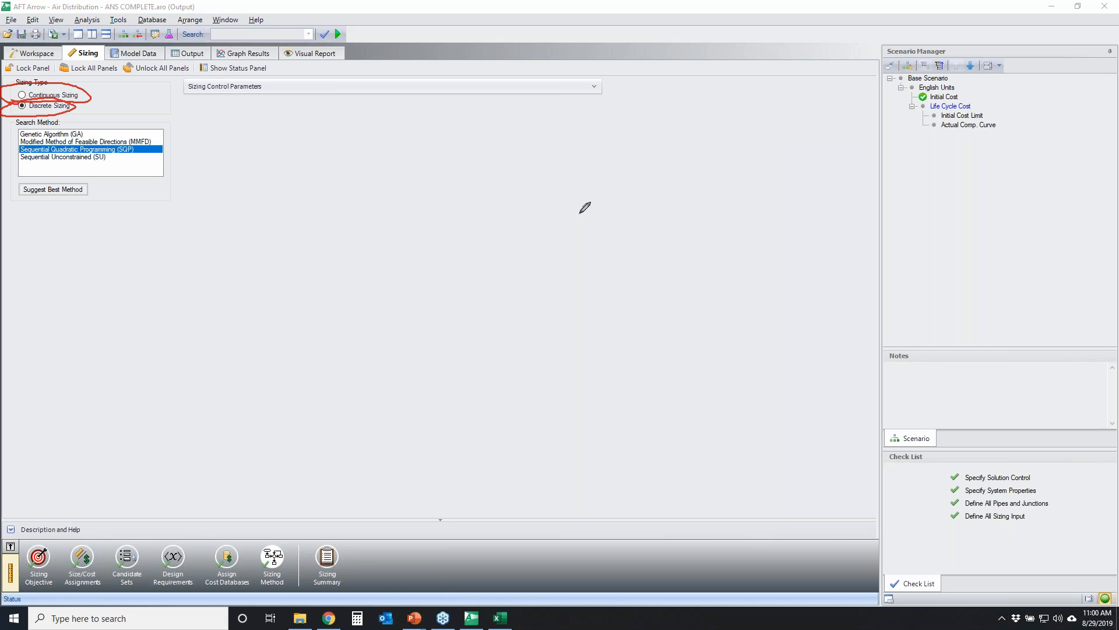
{"action": "left_click", "coordinate": [1101, 221]}
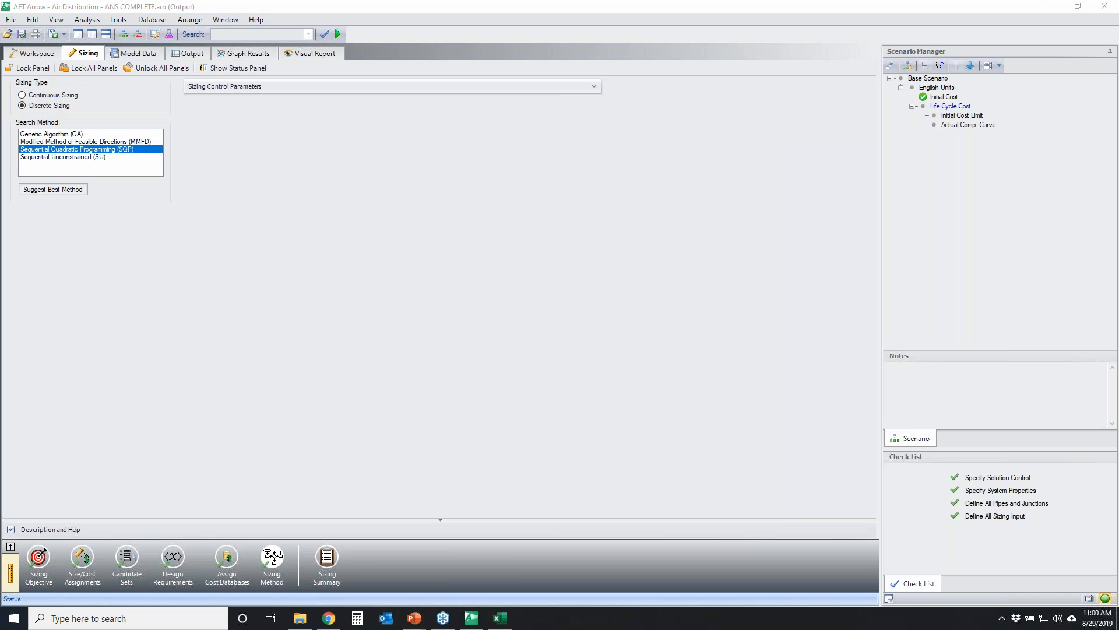
Step: Return to the pipe design requirements results and examine the highlighted pipes governing the maximum velocity requirement
{"action": "left_click", "coordinate": [187, 53]}
{"action": "left_click", "coordinate": [1054, 199]}
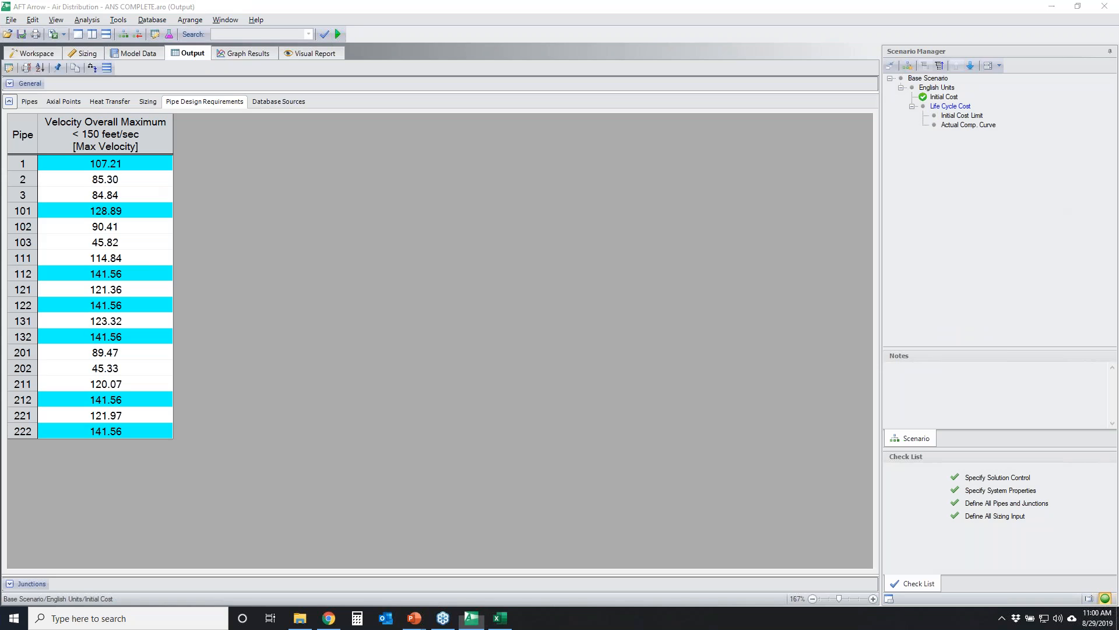
{"action": "mouse_move", "coordinate": [3, 154]}
{"action": "left_mouse_down"}
{"action": "mouse_move", "coordinate": [58, 153]}
{"action": "mouse_move", "coordinate": [21, 170]}
{"action": "mouse_move", "coordinate": [12, 155]}
{"action": "left_mouse_up"}
{"action": "mouse_move", "coordinate": [18, 196]}
{"action": "left_mouse_down"}
{"action": "mouse_move", "coordinate": [92, 189]}
{"action": "mouse_move", "coordinate": [35, 215]}
{"action": "mouse_move", "coordinate": [52, 197]}
{"action": "left_mouse_up"}
{"action": "mouse_move", "coordinate": [12, 263]}
{"action": "left_mouse_down"}
{"action": "mouse_move", "coordinate": [154, 251]}
{"action": "mouse_move", "coordinate": [9, 272]}
{"action": "mouse_move", "coordinate": [137, 306]}
{"action": "mouse_move", "coordinate": [23, 294]}
{"action": "mouse_move", "coordinate": [163, 330]}
{"action": "mouse_move", "coordinate": [6, 341]}
{"action": "mouse_move", "coordinate": [37, 326]}
{"action": "left_mouse_up"}
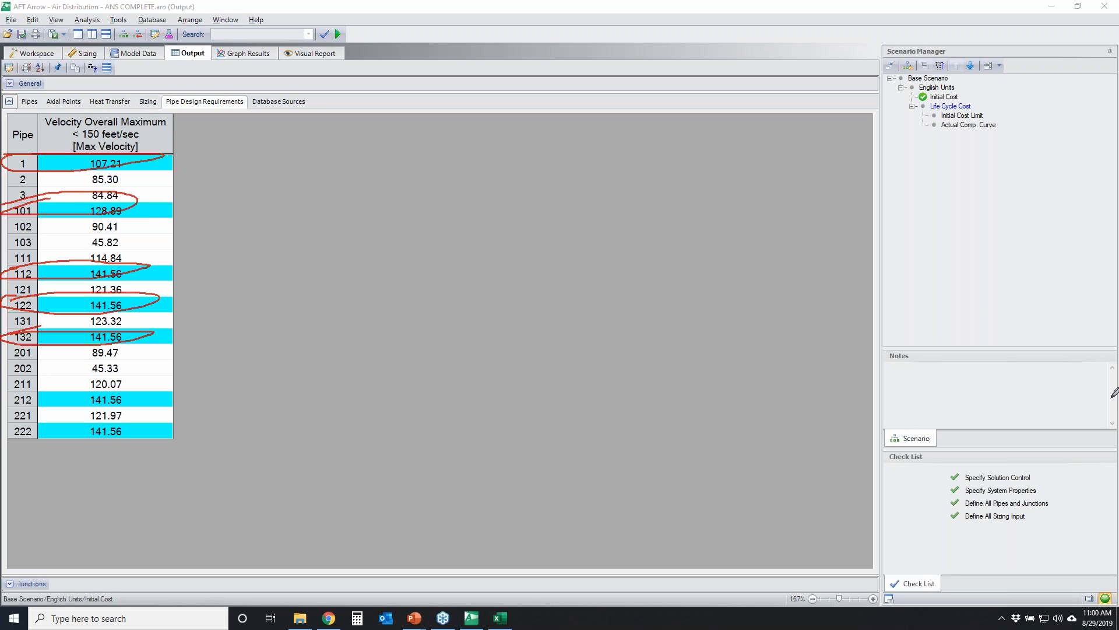
{"action": "key", "text": "Escape"}
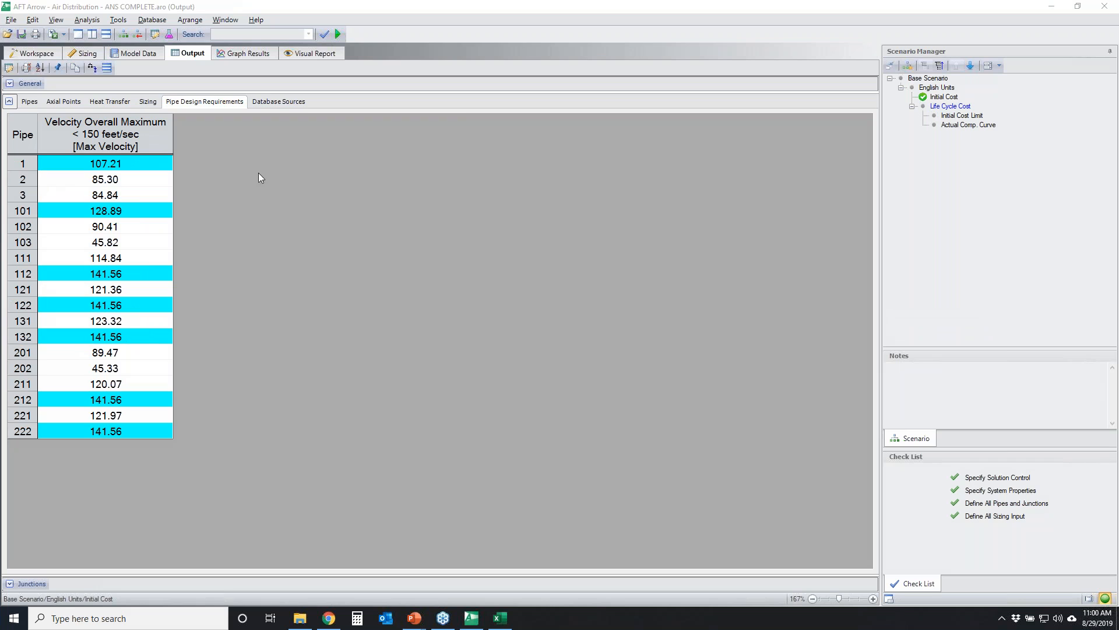
Step: Recheck the Initial Cost scenario's sized nominal sizes and examine the control valve minimum pressure drop requirement results
{"action": "left_click", "coordinate": [147, 102]}
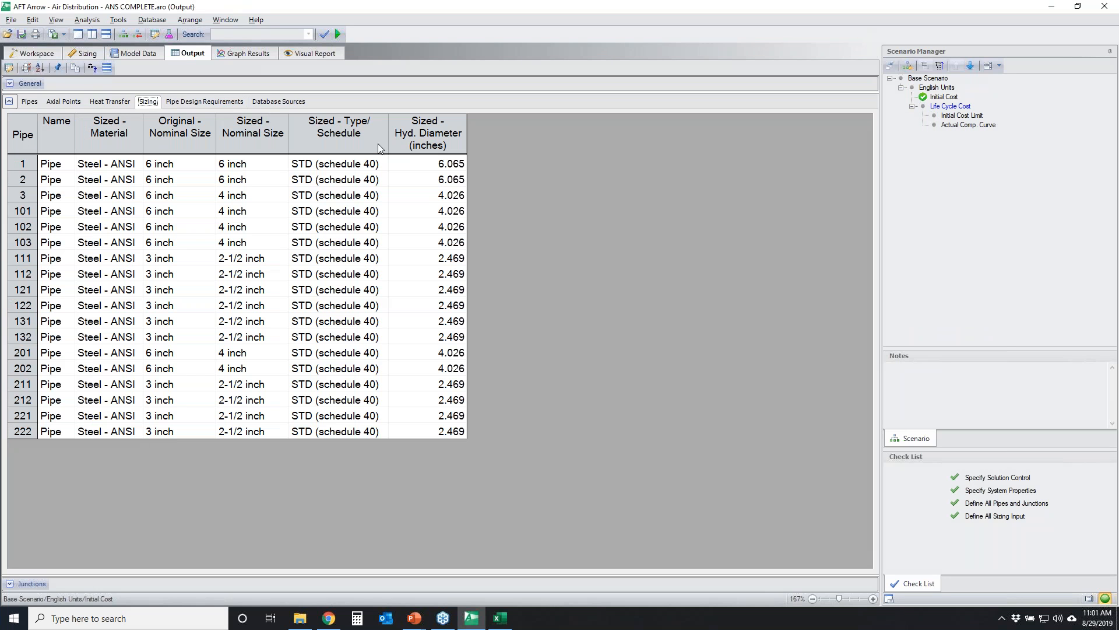
{"action": "mouse_move", "coordinate": [280, 158]}
{"action": "left_mouse_down"}
{"action": "mouse_move", "coordinate": [230, 157]}
{"action": "mouse_move", "coordinate": [202, 311]}
{"action": "mouse_move", "coordinate": [211, 437]}
{"action": "mouse_move", "coordinate": [271, 375]}
{"action": "mouse_move", "coordinate": [281, 156]}
{"action": "mouse_move", "coordinate": [282, 176]}
{"action": "left_mouse_up"}
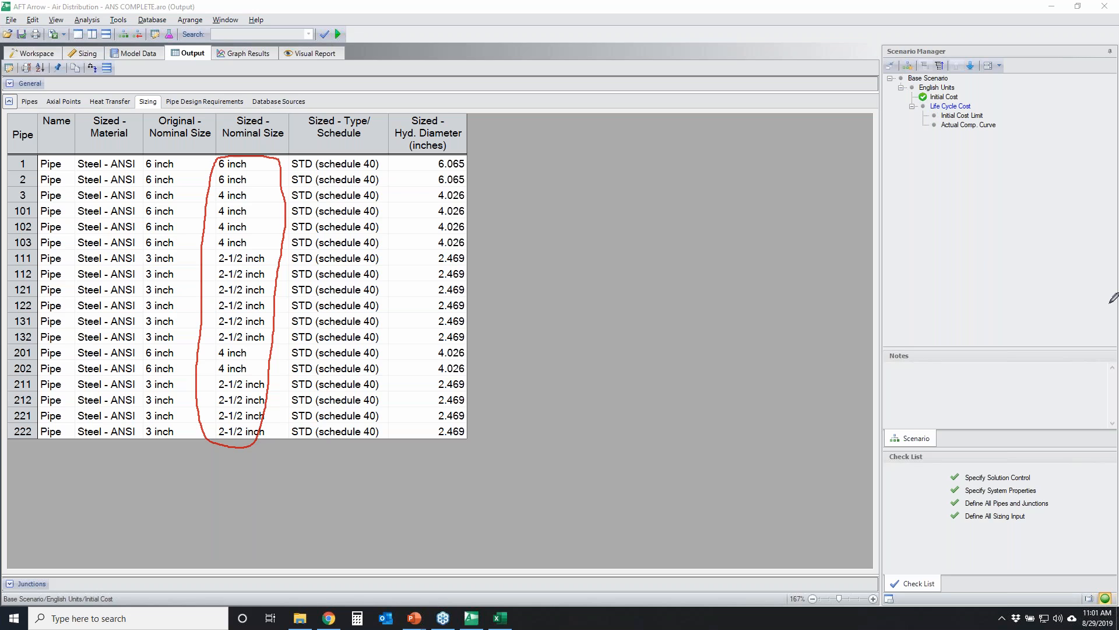
{"action": "left_click", "coordinate": [213, 103]}
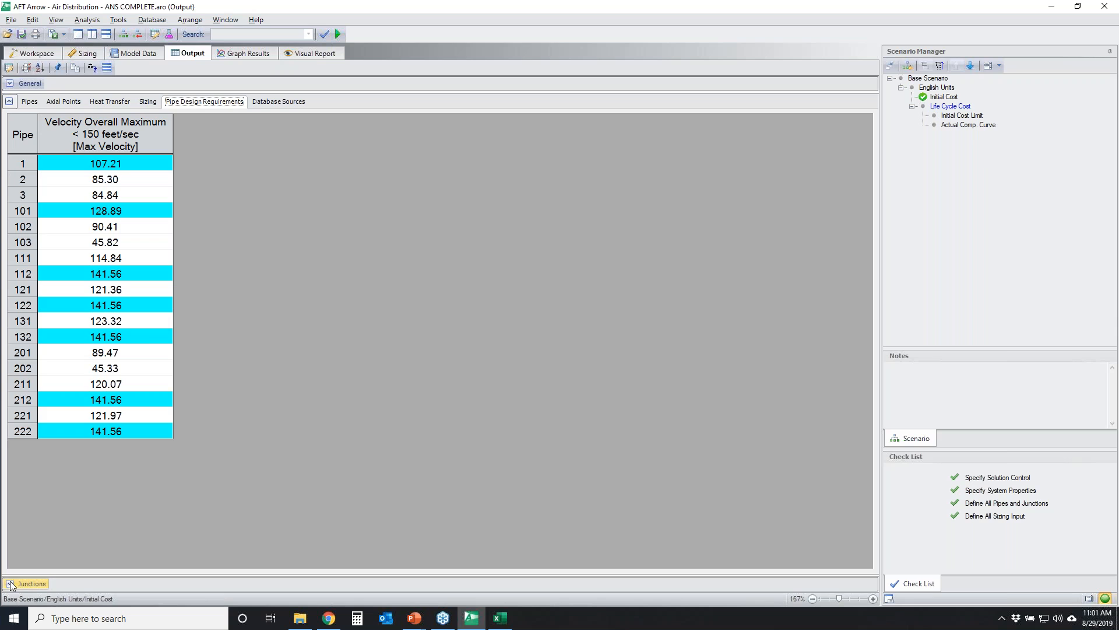
{"action": "left_click", "coordinate": [11, 583]}
{"action": "left_click", "coordinate": [104, 427]}
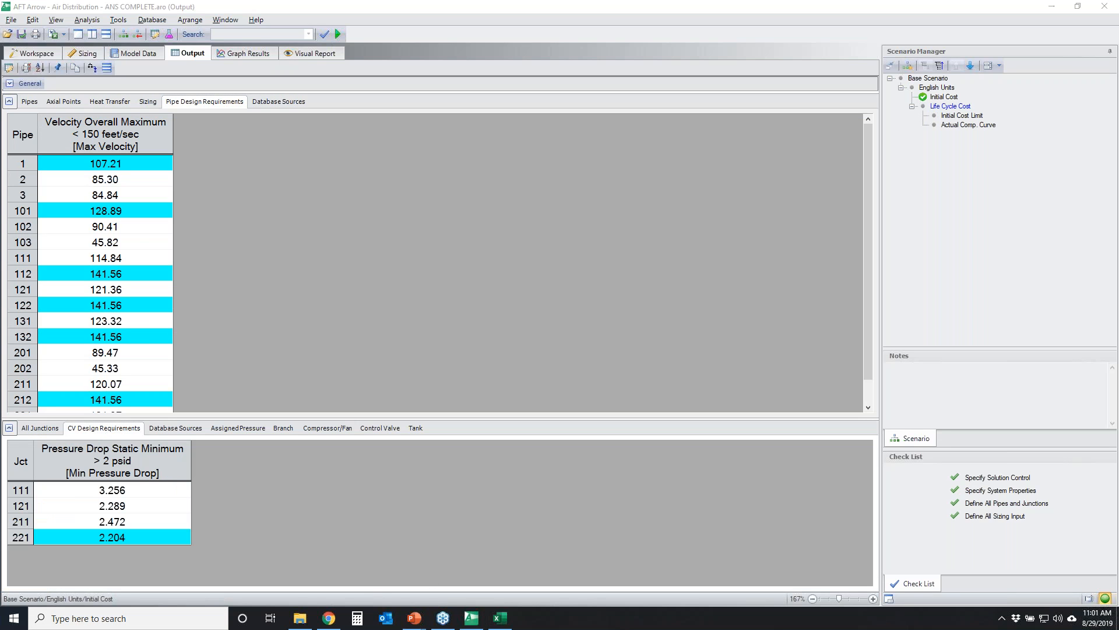
{"action": "mouse_move", "coordinate": [148, 475]}
{"action": "left_mouse_down"}
{"action": "mouse_move", "coordinate": [153, 542]}
{"action": "mouse_move", "coordinate": [154, 475]}
{"action": "left_mouse_up"}
Step: Load the Life Cycle Cost scenario and show its pipe sizing results with the junction output collapsed to examine the sized nominal sizes
{"action": "double_click", "coordinate": [951, 106]}
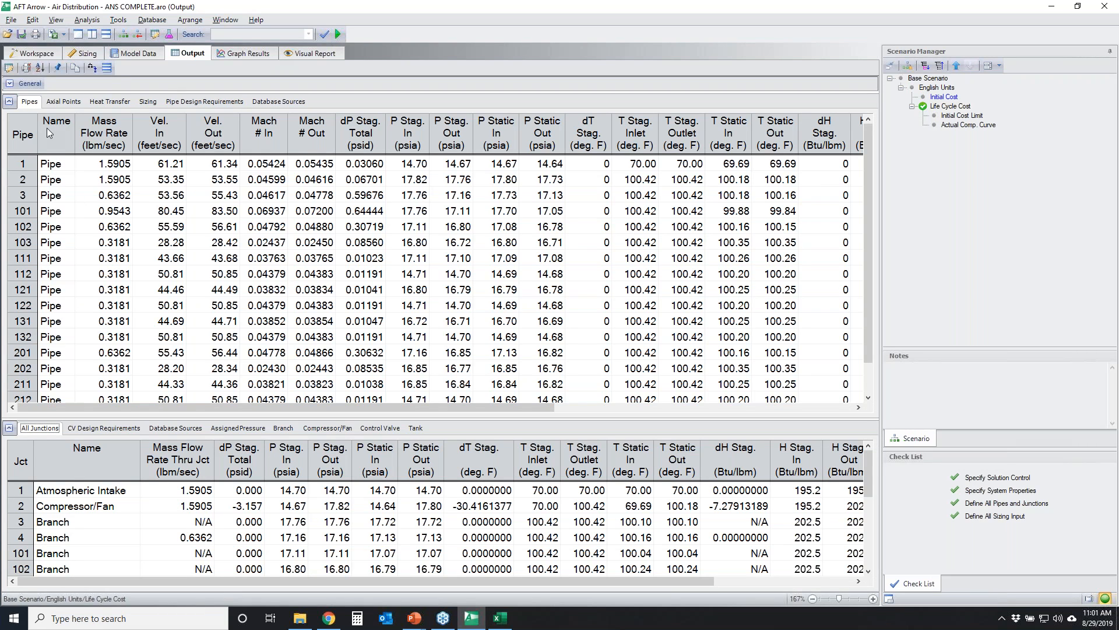
{"action": "left_click", "coordinate": [156, 103]}
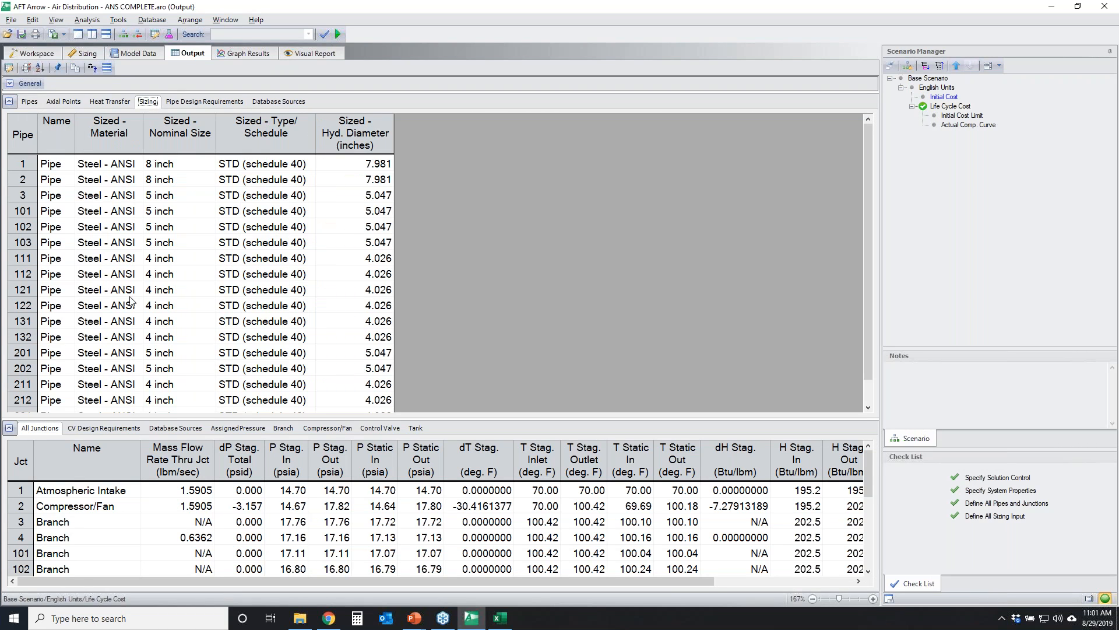
{"action": "left_click", "coordinate": [10, 430]}
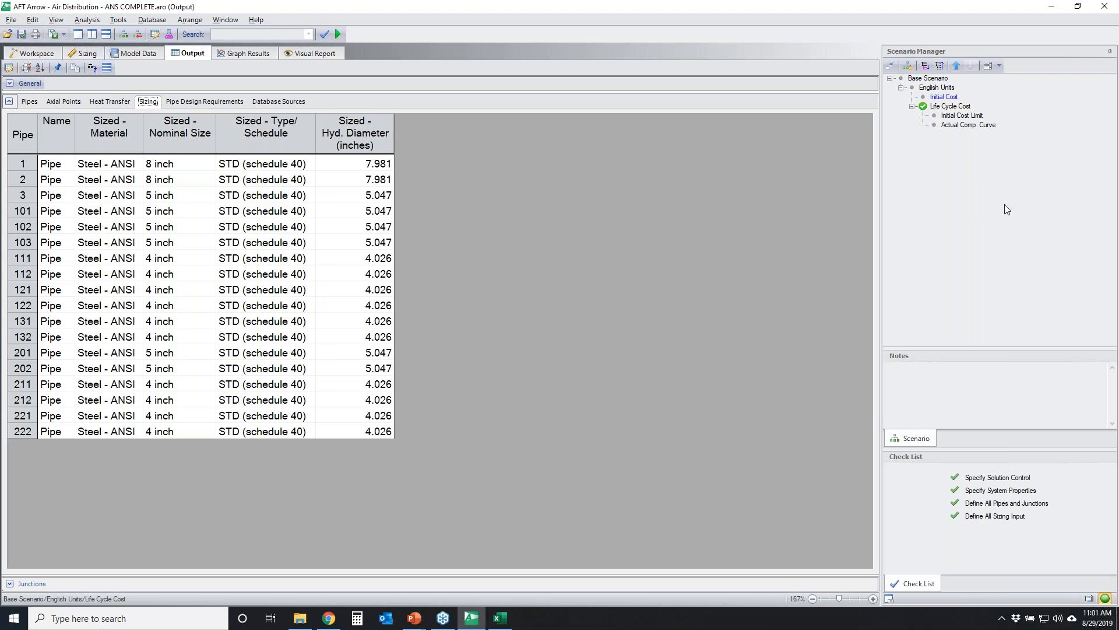
{"action": "left_click", "coordinate": [1115, 226]}
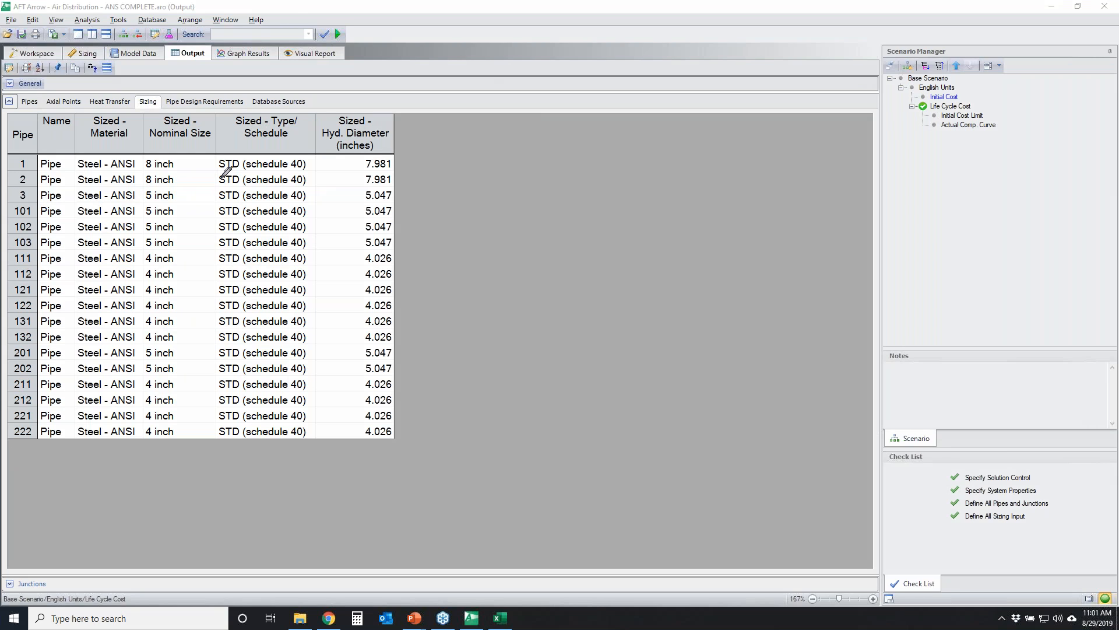
{"action": "mouse_move", "coordinate": [217, 153]}
{"action": "left_mouse_down"}
{"action": "mouse_move", "coordinate": [133, 185]}
{"action": "mouse_move", "coordinate": [99, 393]}
{"action": "mouse_move", "coordinate": [184, 436]}
{"action": "mouse_move", "coordinate": [227, 278]}
{"action": "mouse_move", "coordinate": [216, 152]}
{"action": "left_mouse_up"}
Step: Check the Life Cycle Cost scenario's control valve pressure drops and pipe velocities against their design requirements, enlarging the pipe results area
{"action": "left_click", "coordinate": [10, 584]}
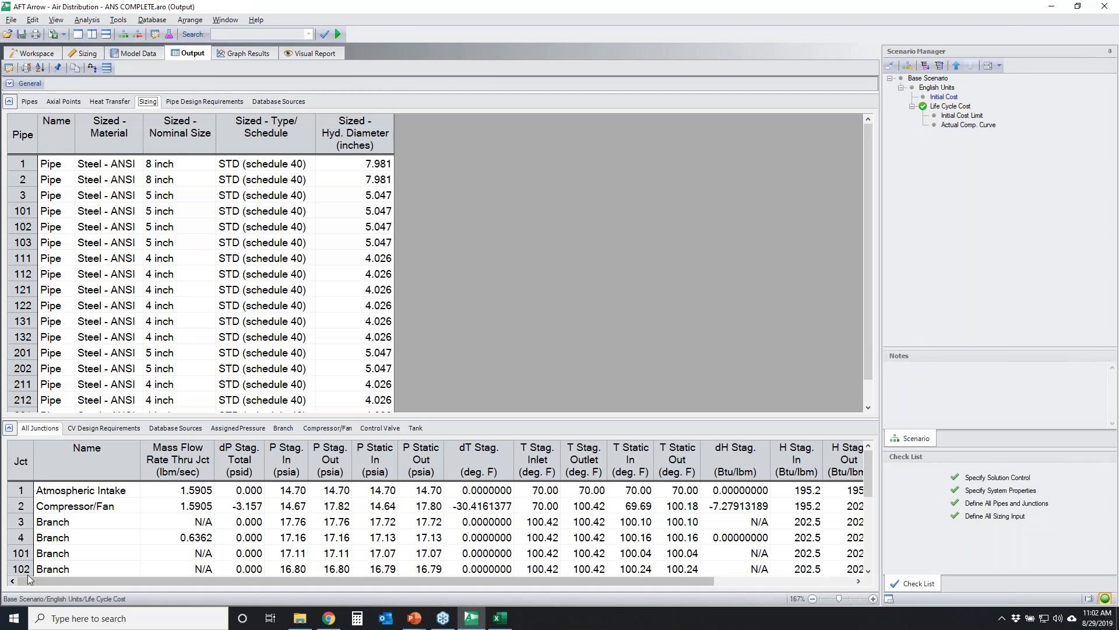
{"action": "left_click", "coordinate": [104, 428]}
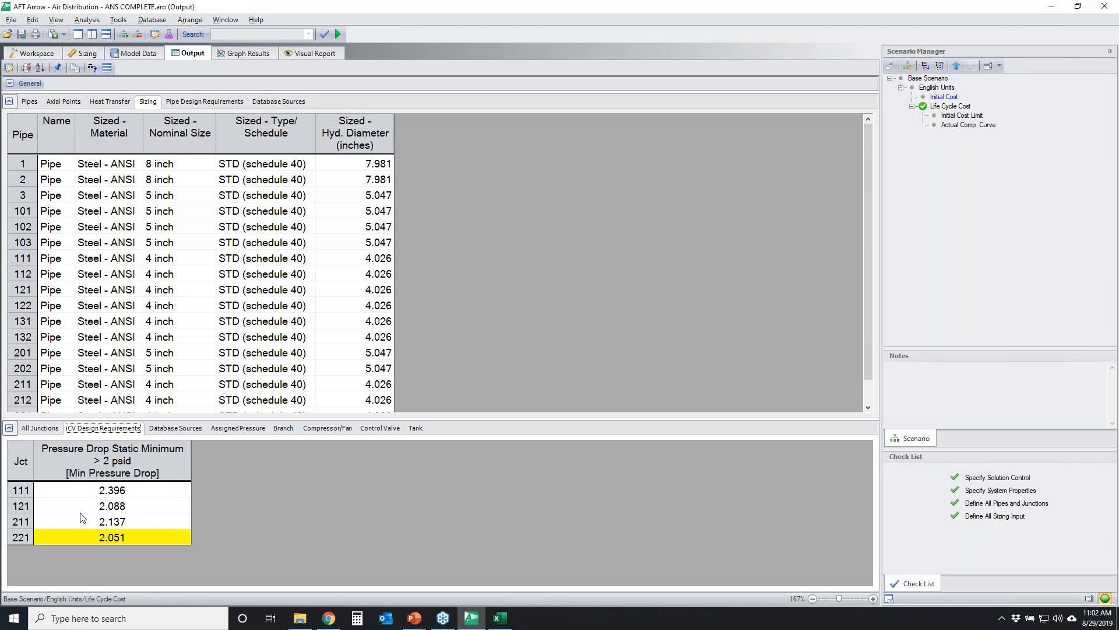
{"action": "left_click_drag", "start_coordinate": [134, 490], "coordinate": [134, 533]}
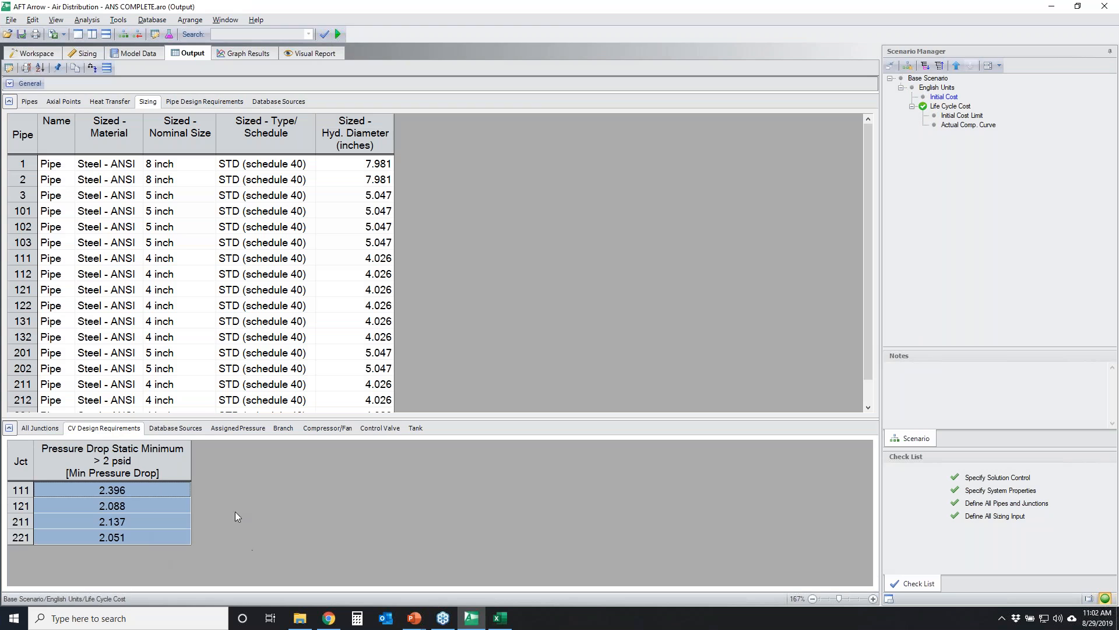
{"action": "left_click", "coordinate": [226, 102]}
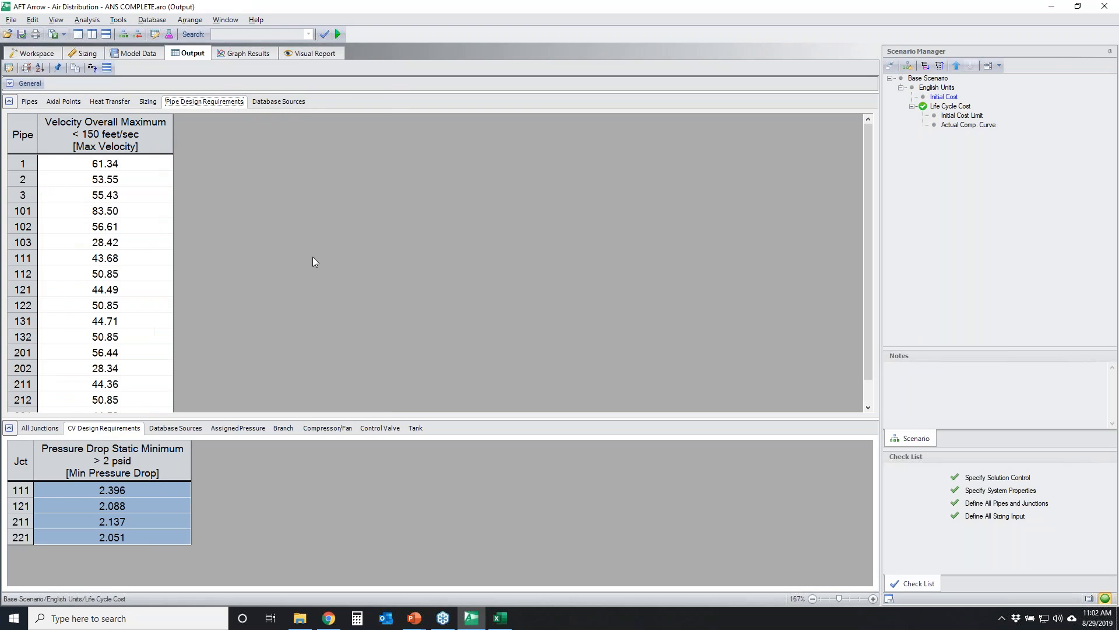
{"action": "left_click_drag", "start_coordinate": [405, 418], "coordinate": [406, 476]}
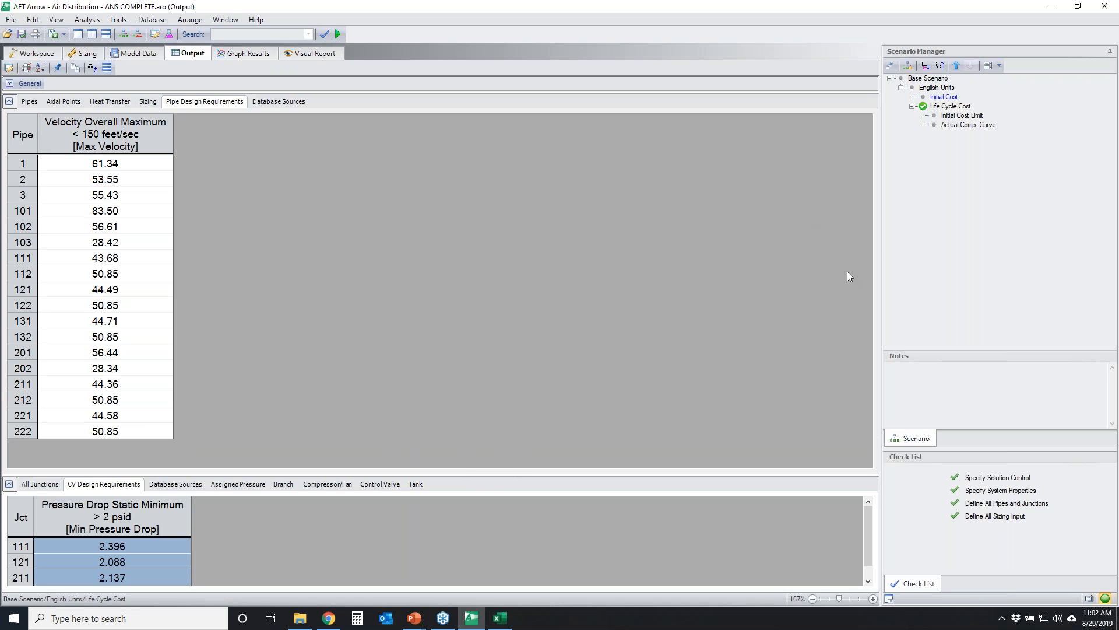
Step: Load the Initial Cost Limit scenario and unlock all sizing panels to review its sizing objective, recurring energy cost and maximum initial cost settings
{"action": "double_click", "coordinate": [963, 115]}
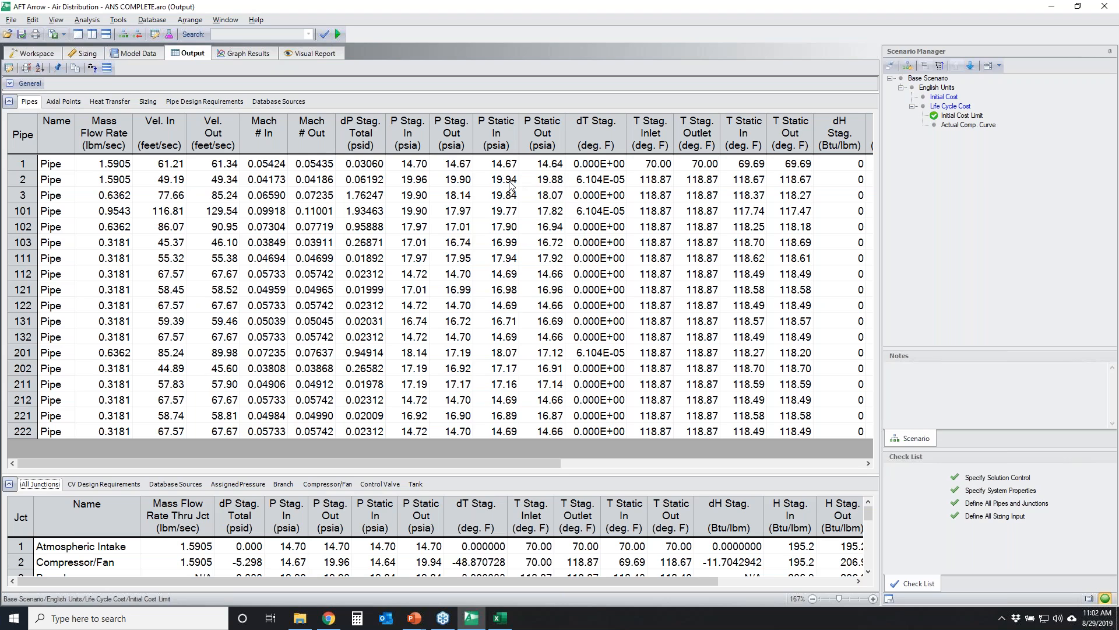
{"action": "left_click", "coordinate": [89, 53]}
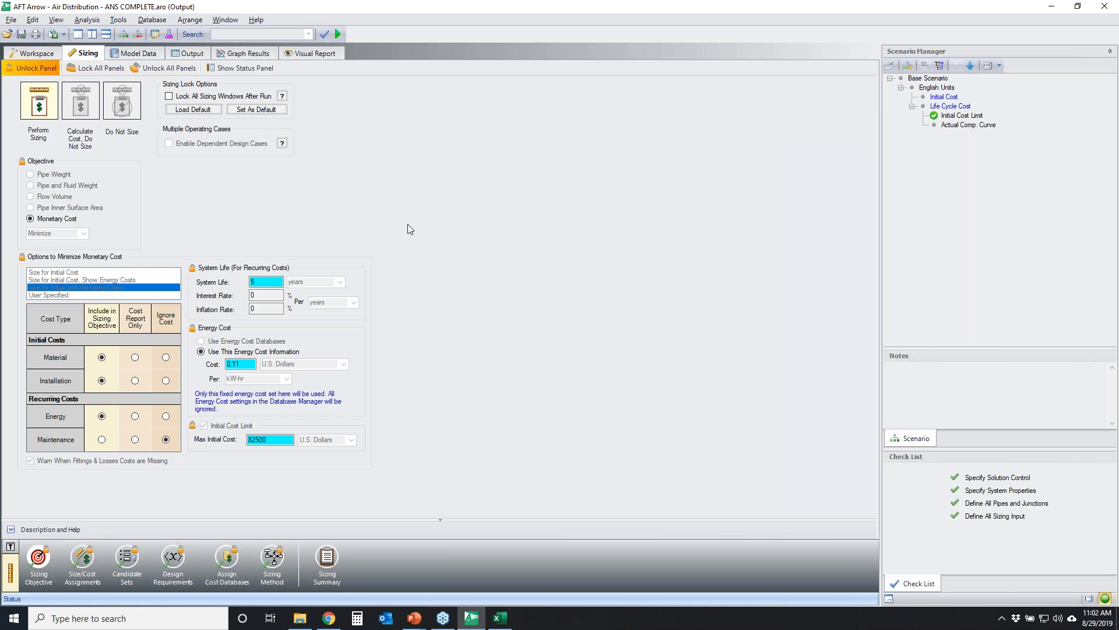
{"action": "left_click", "coordinate": [162, 69]}
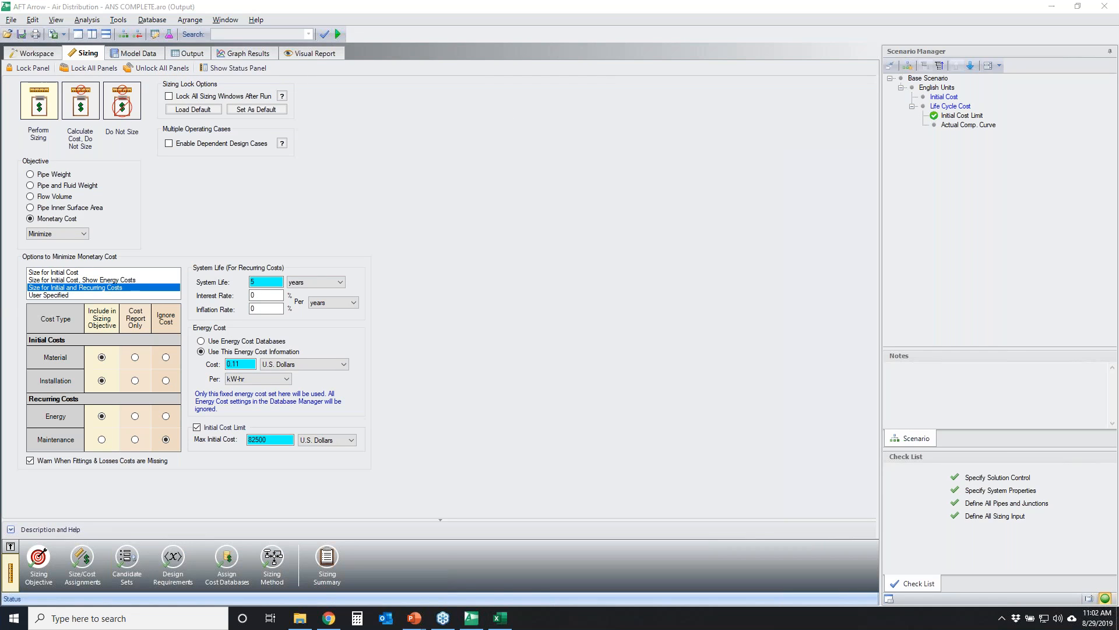
{"action": "mouse_move", "coordinate": [25, 285]}
{"action": "left_mouse_down"}
{"action": "mouse_move", "coordinate": [129, 278]}
{"action": "mouse_move", "coordinate": [125, 290]}
{"action": "mouse_move", "coordinate": [81, 293]}
{"action": "mouse_move", "coordinate": [21, 281]}
{"action": "left_mouse_up"}
{"action": "mouse_move", "coordinate": [114, 411]}
{"action": "left_mouse_down"}
{"action": "mouse_move", "coordinate": [68, 421]}
{"action": "mouse_move", "coordinate": [125, 409]}
{"action": "mouse_move", "coordinate": [355, 415]}
{"action": "mouse_move", "coordinate": [298, 458]}
{"action": "mouse_move", "coordinate": [185, 434]}
{"action": "mouse_move", "coordinate": [213, 410]}
{"action": "left_mouse_up"}
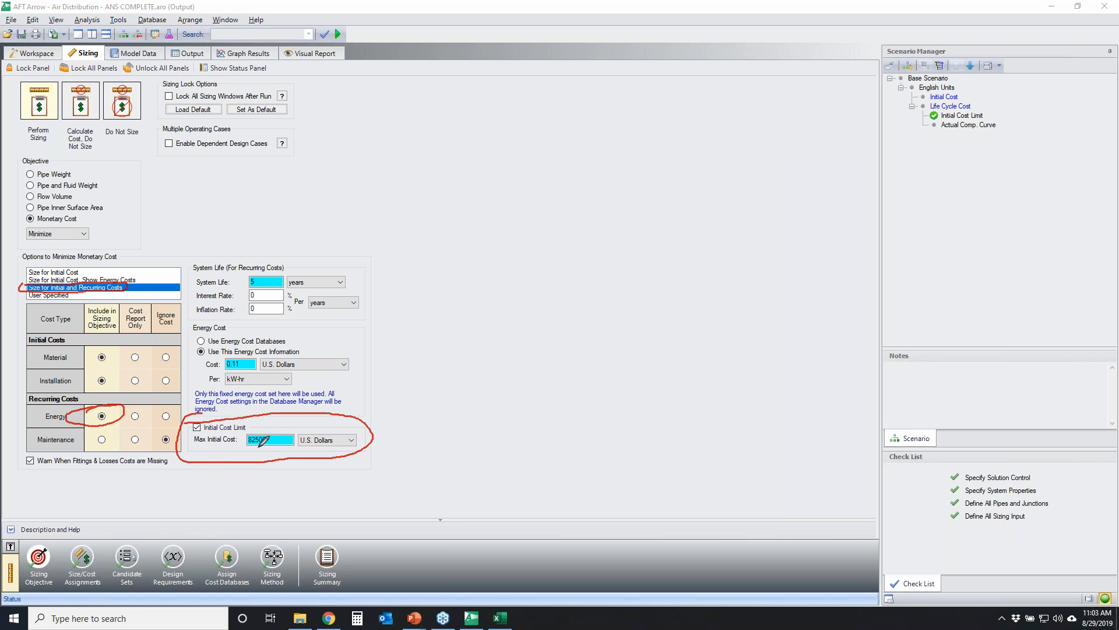
{"action": "mouse_move", "coordinate": [195, 448]}
{"action": "left_mouse_down"}
{"action": "mouse_move", "coordinate": [299, 446]}
{"action": "mouse_move", "coordinate": [285, 434]}
{"action": "mouse_move", "coordinate": [213, 434]}
{"action": "mouse_move", "coordinate": [186, 448]}
{"action": "mouse_move", "coordinate": [197, 449]}
{"action": "left_mouse_up"}
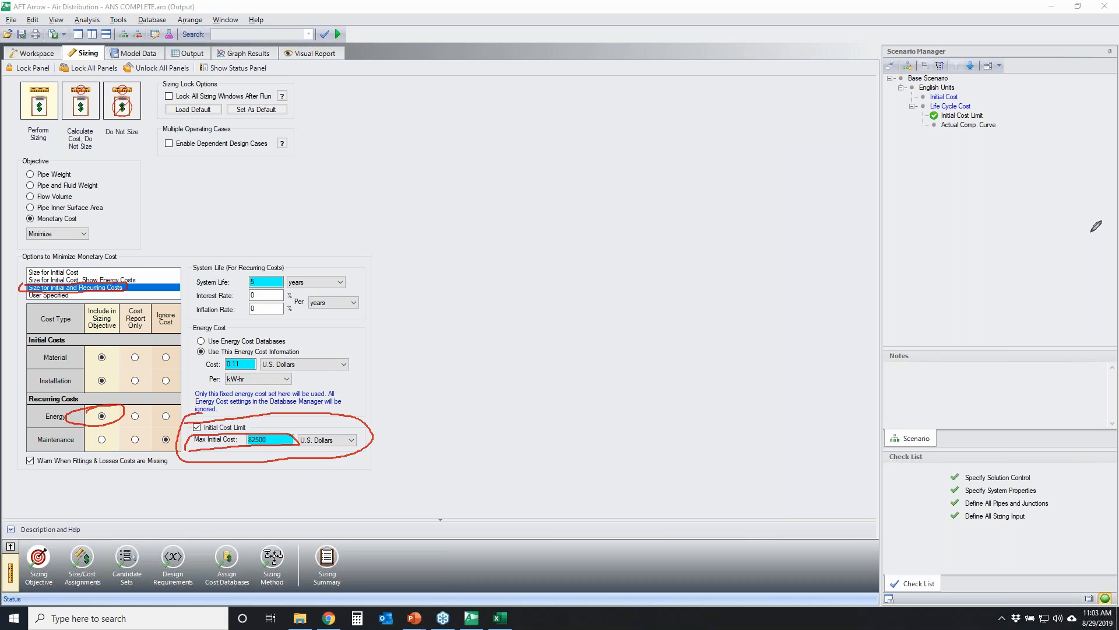
{"action": "key", "text": "Escape"}
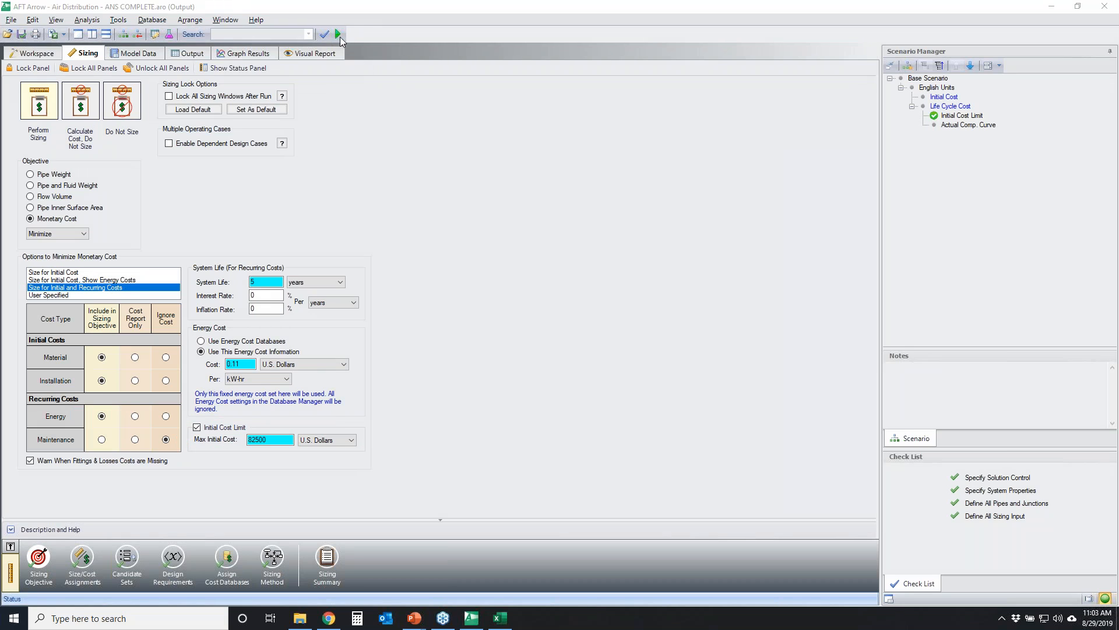
Step: Examine the Initial Cost Limit scenario's stored output, expanding the general results to check the analysis run details and input file
{"action": "left_click", "coordinate": [192, 55]}
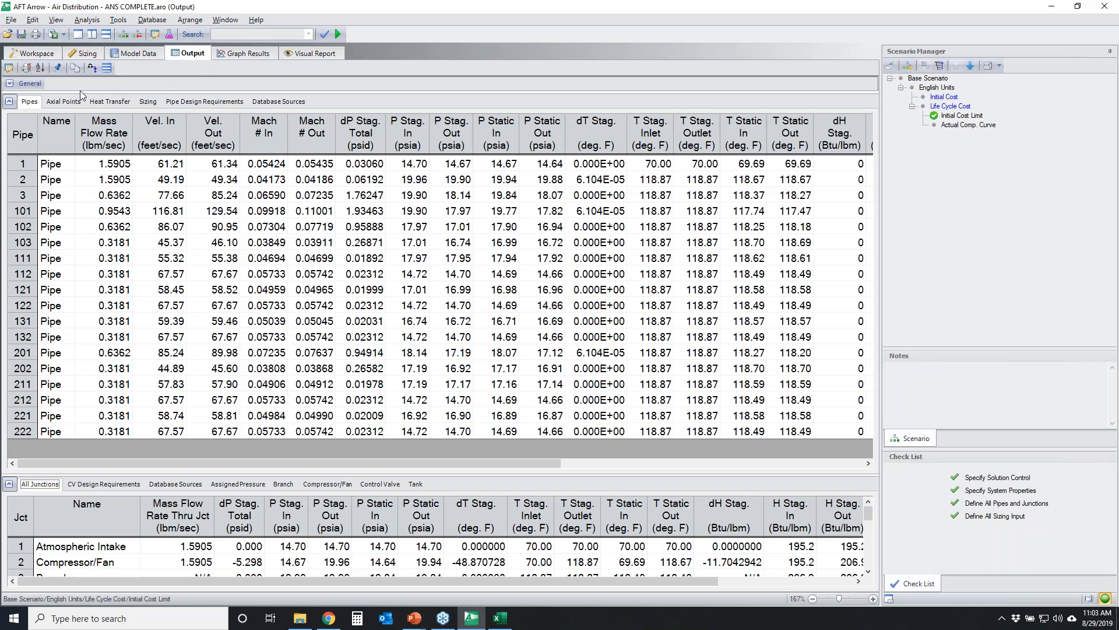
{"action": "left_click", "coordinate": [10, 83]}
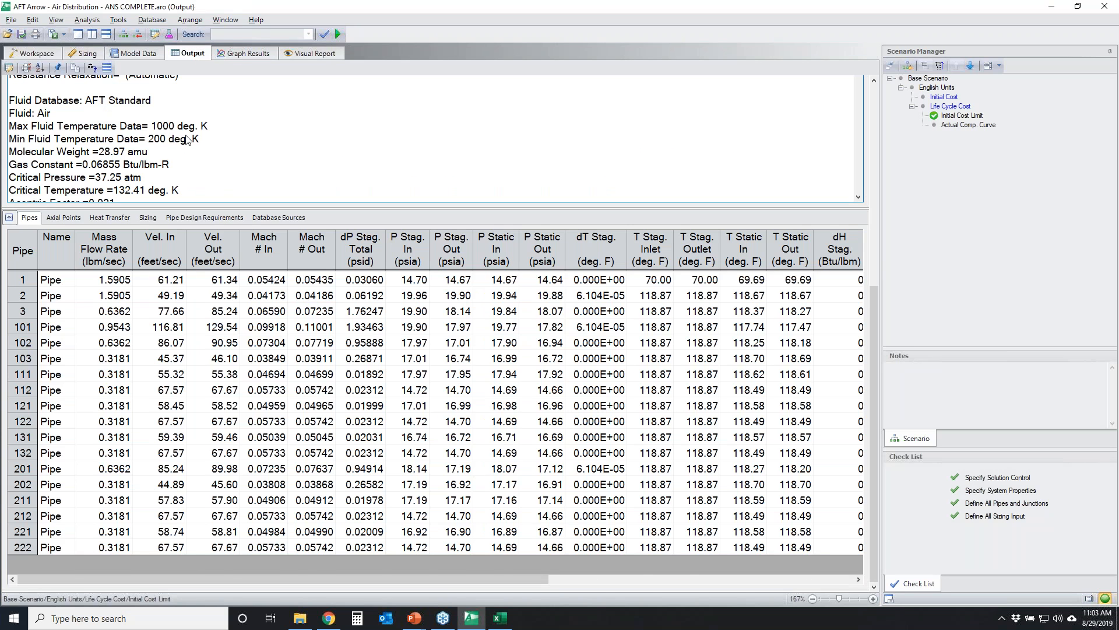
{"action": "left_click", "coordinate": [352, 128]}
{"action": "left_click_drag", "start_coordinate": [204, 125], "coordinate": [373, 133]}
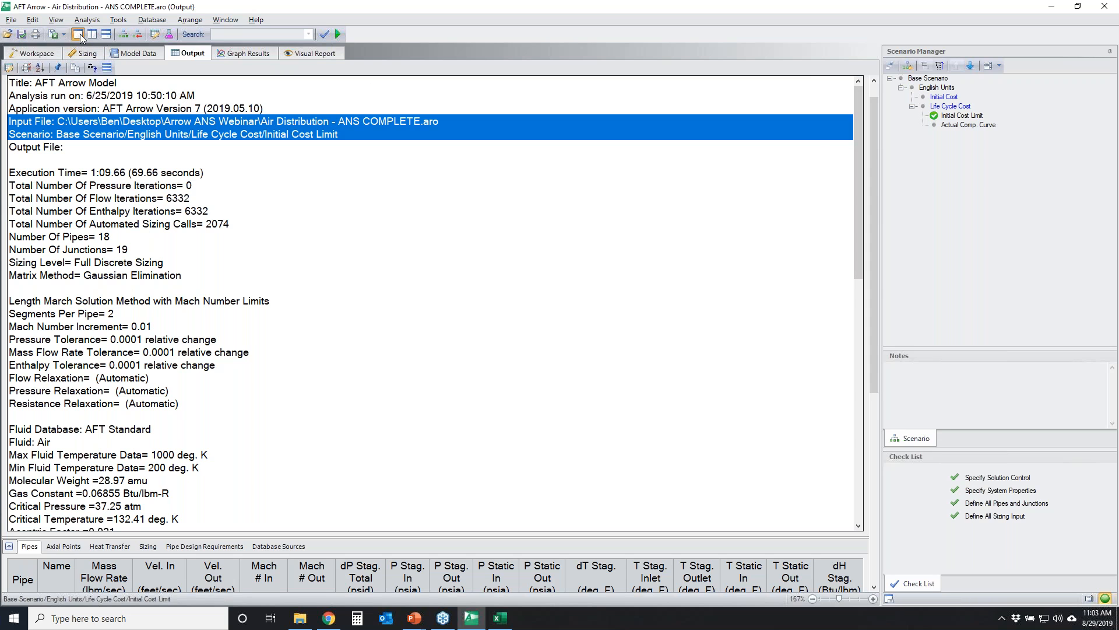
{"action": "left_click", "coordinate": [8, 68]}
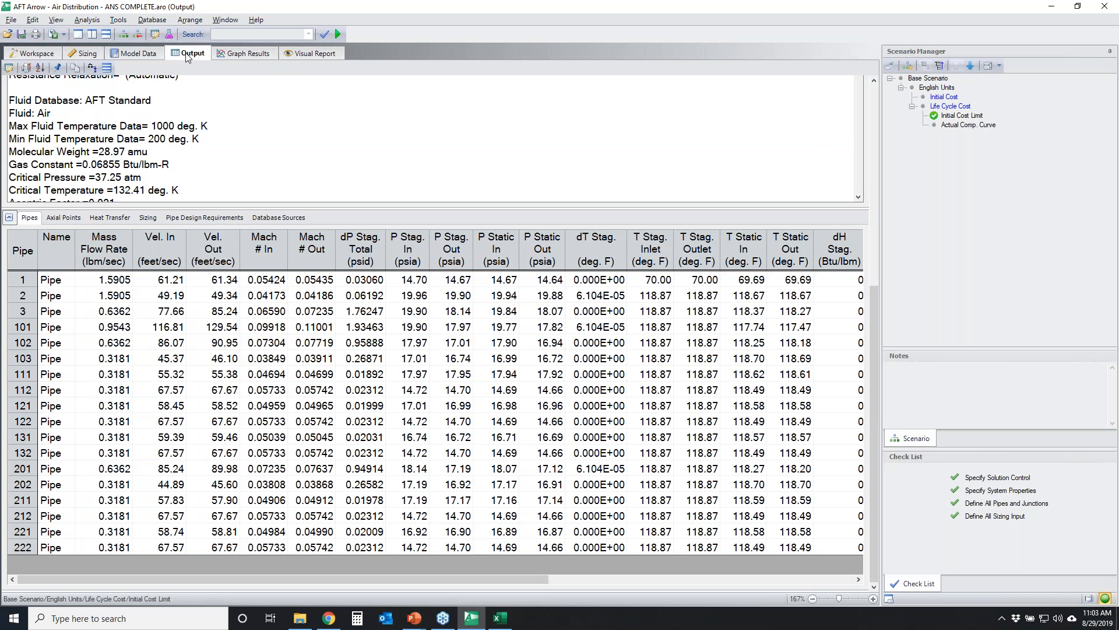
{"action": "left_click", "coordinate": [41, 53]}
{"action": "left_click", "coordinate": [190, 54]}
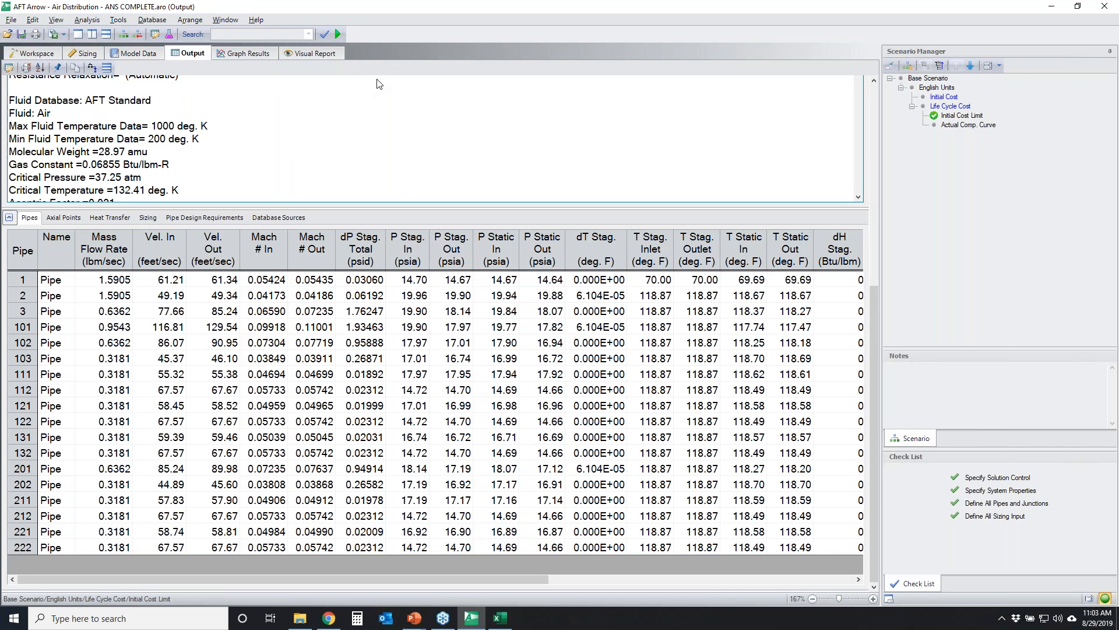
Step: Run the Initial Cost Limit scenario's sizing analysis, mark the best feasible and current cost during the run, and open the output
{"action": "left_click", "coordinate": [338, 34]}
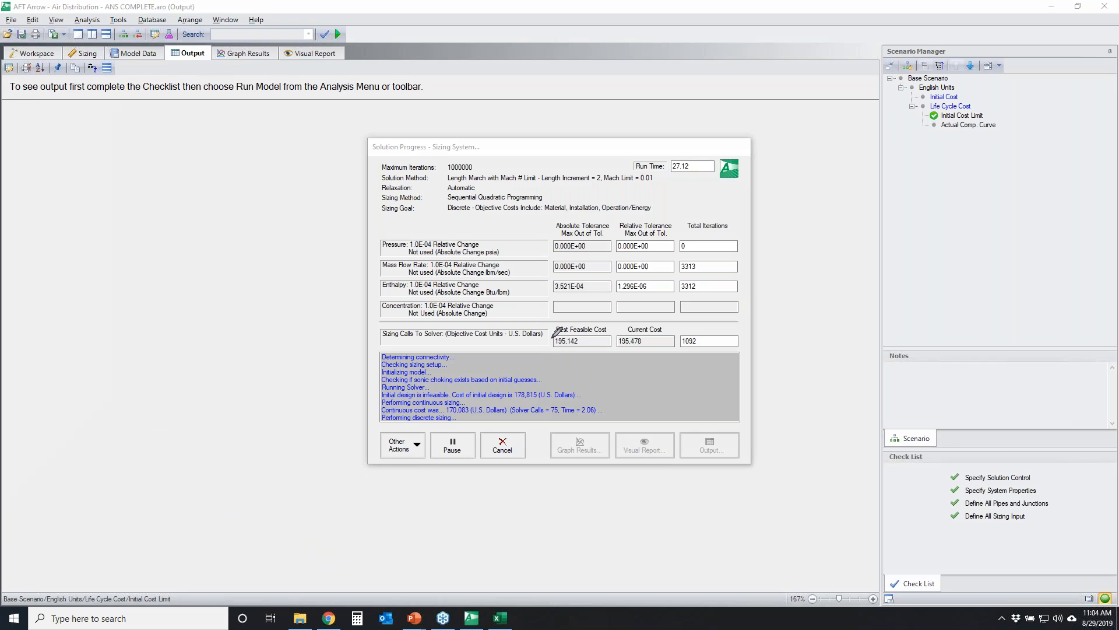
{"action": "mouse_move", "coordinate": [553, 336]}
{"action": "left_mouse_down"}
{"action": "mouse_move", "coordinate": [601, 329]}
{"action": "mouse_move", "coordinate": [574, 351]}
{"action": "mouse_move", "coordinate": [549, 336]}
{"action": "mouse_move", "coordinate": [583, 357]}
{"action": "left_mouse_up"}
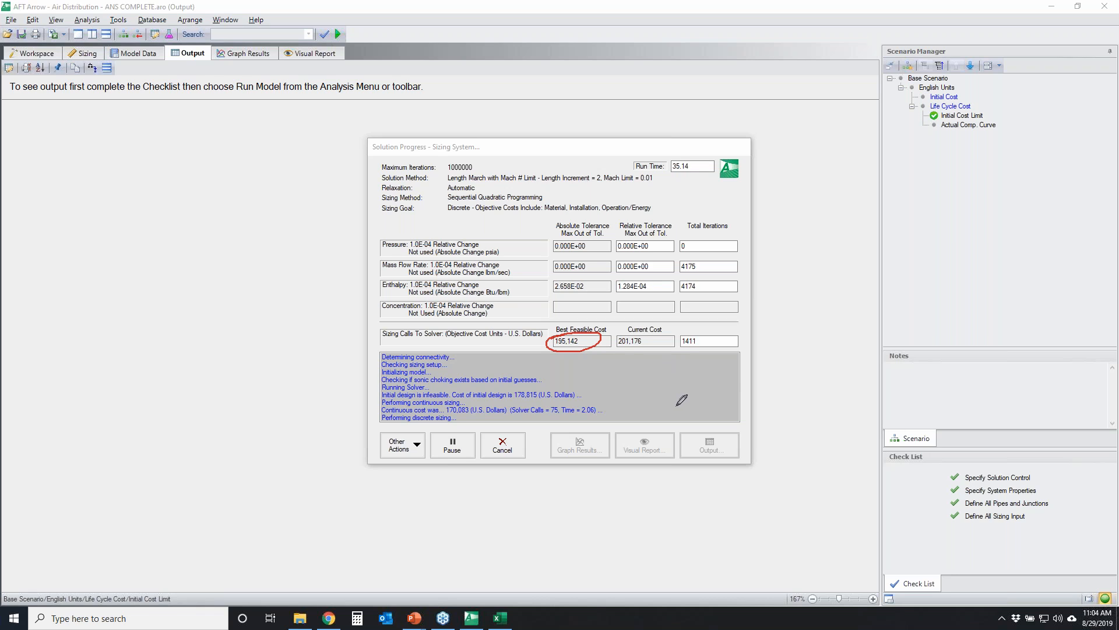
{"action": "mouse_move", "coordinate": [621, 337]}
{"action": "left_mouse_down"}
{"action": "mouse_move", "coordinate": [681, 334]}
{"action": "mouse_move", "coordinate": [619, 328]}
{"action": "mouse_move", "coordinate": [674, 329]}
{"action": "left_mouse_up"}
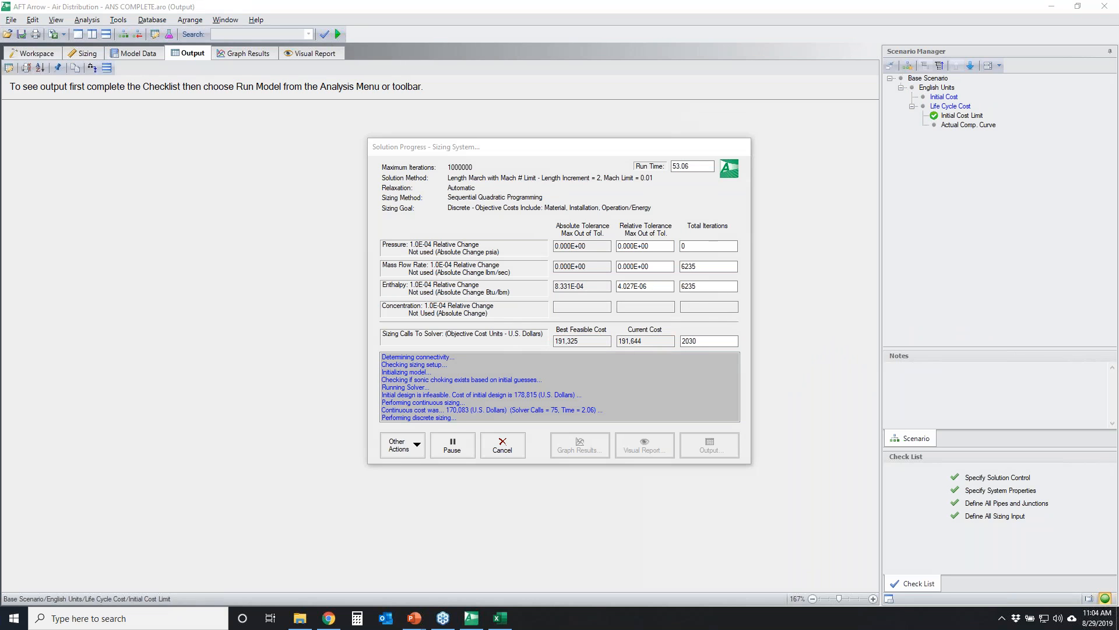
{"action": "left_click", "coordinate": [709, 445]}
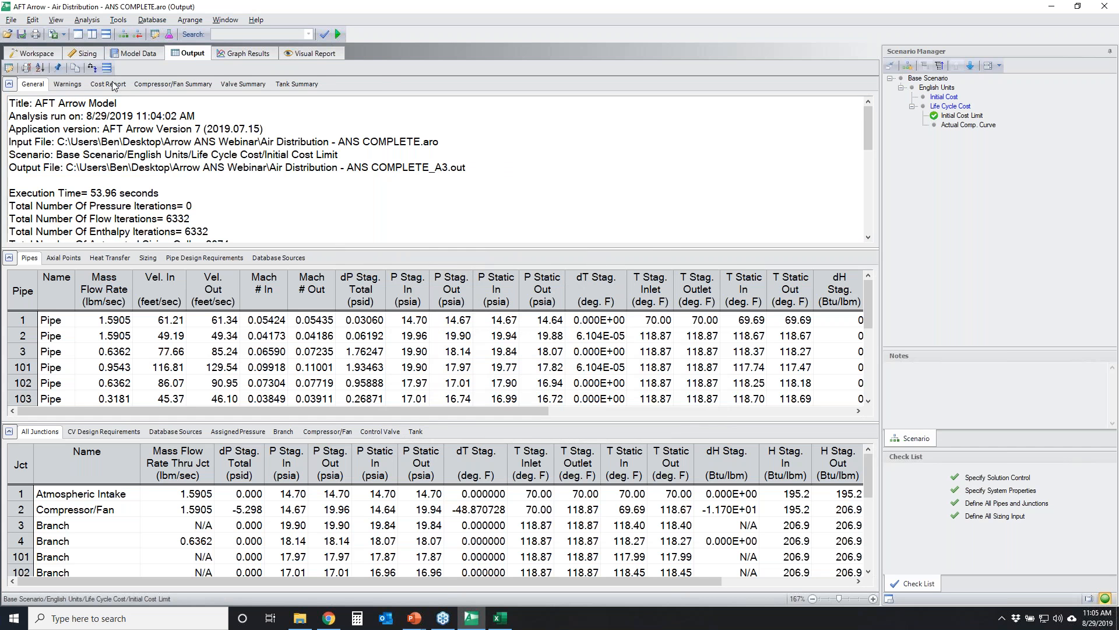
Step: Examine the Initial Cost Limit cost report with pipe and junction results collapsed, circling the non-recurring subtotal and model total, then clear the markings
{"action": "left_click", "coordinate": [114, 85]}
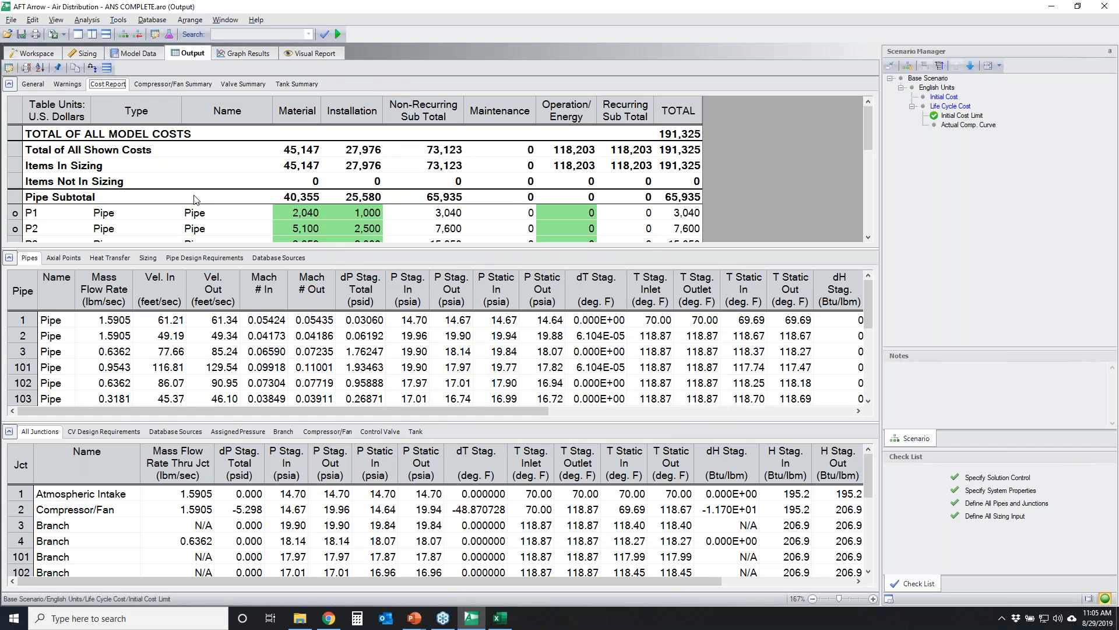
{"action": "left_click", "coordinate": [7, 431]}
{"action": "left_click", "coordinate": [9, 257]}
{"action": "left_click", "coordinate": [685, 135]}
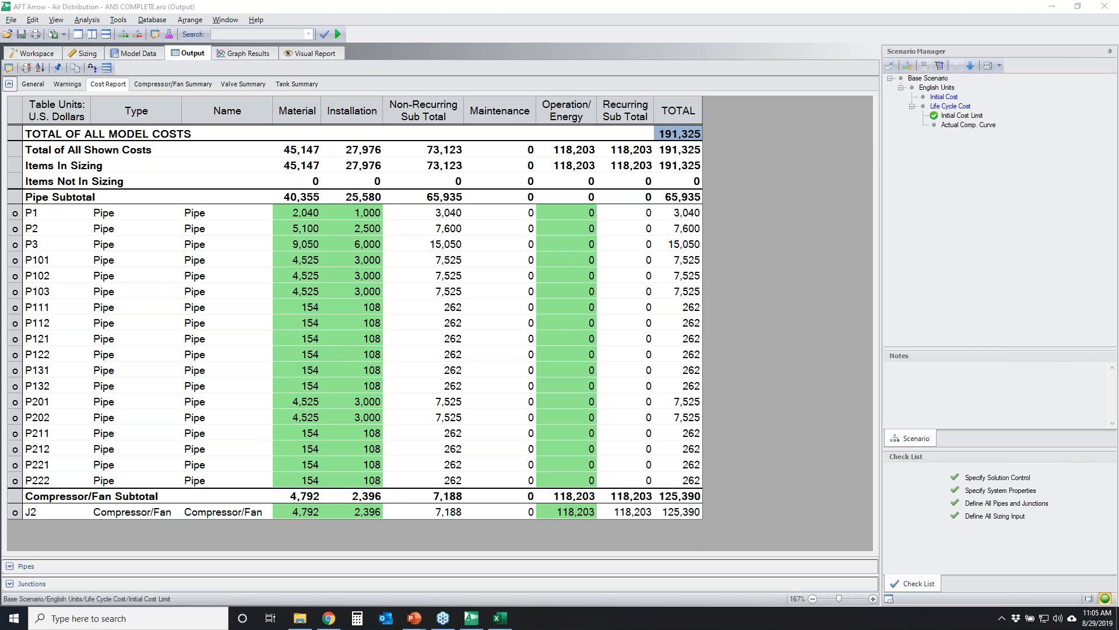
{"action": "mouse_move", "coordinate": [965, 85]}
{"action": "left_mouse_down"}
{"action": "mouse_move", "coordinate": [931, 98]}
{"action": "mouse_move", "coordinate": [936, 88]}
{"action": "left_mouse_up"}
{"action": "mouse_move", "coordinate": [408, 139]}
{"action": "left_mouse_down"}
{"action": "mouse_move", "coordinate": [464, 127]}
{"action": "mouse_move", "coordinate": [426, 160]}
{"action": "mouse_move", "coordinate": [453, 131]}
{"action": "left_mouse_up"}
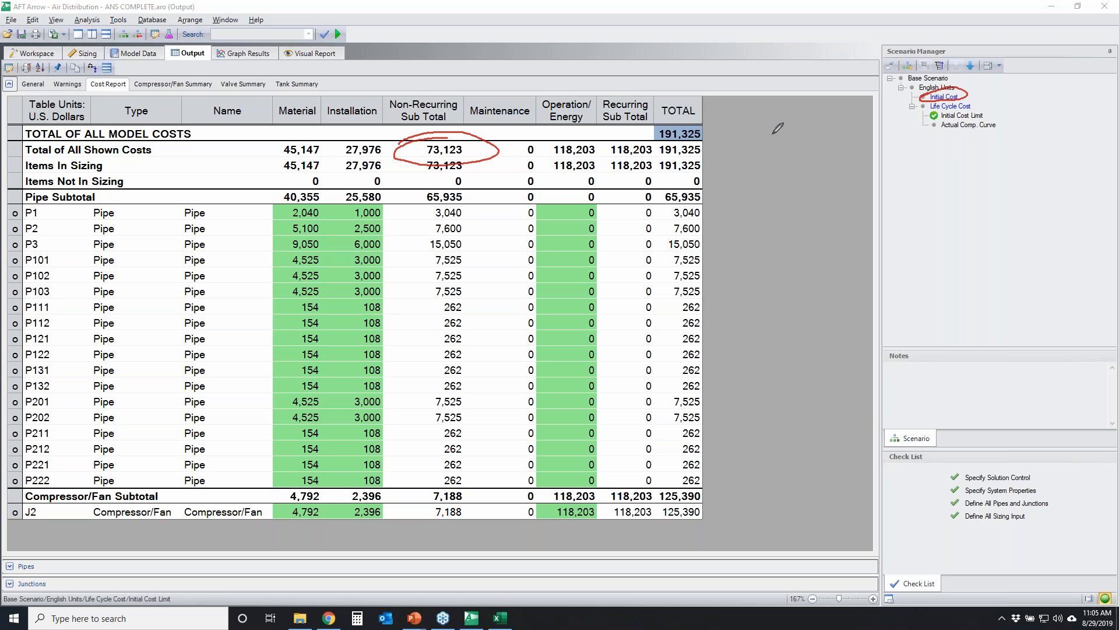
{"action": "mouse_move", "coordinate": [659, 126]}
{"action": "left_mouse_down"}
{"action": "mouse_move", "coordinate": [693, 124]}
{"action": "mouse_move", "coordinate": [656, 132]}
{"action": "left_mouse_up"}
{"action": "left_click", "coordinate": [19, 53]}
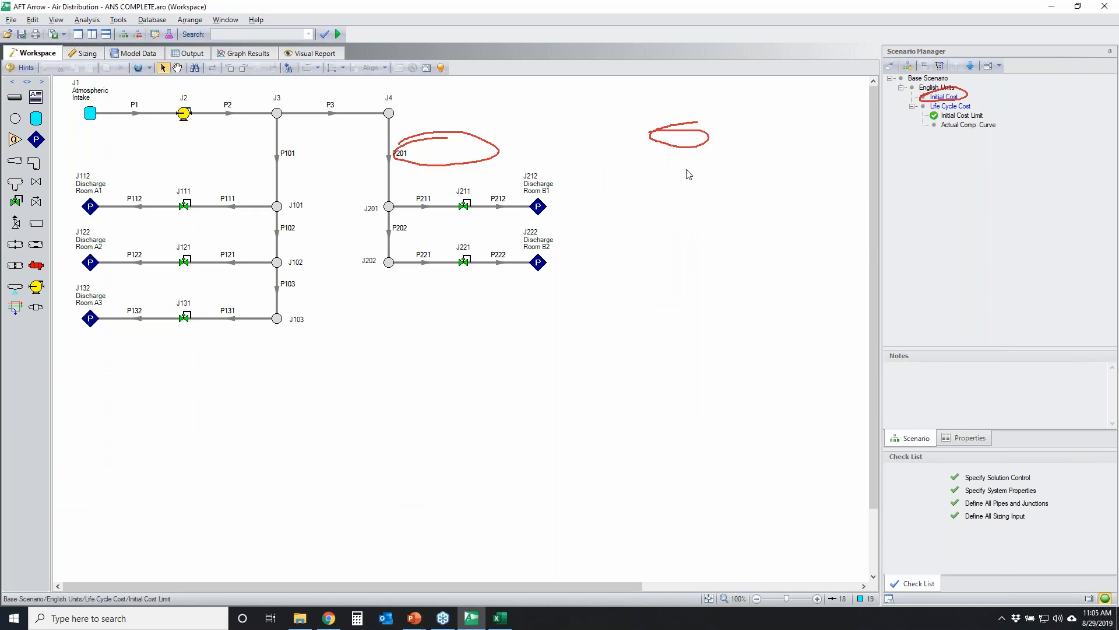
{"action": "left_click", "coordinate": [1080, 174]}
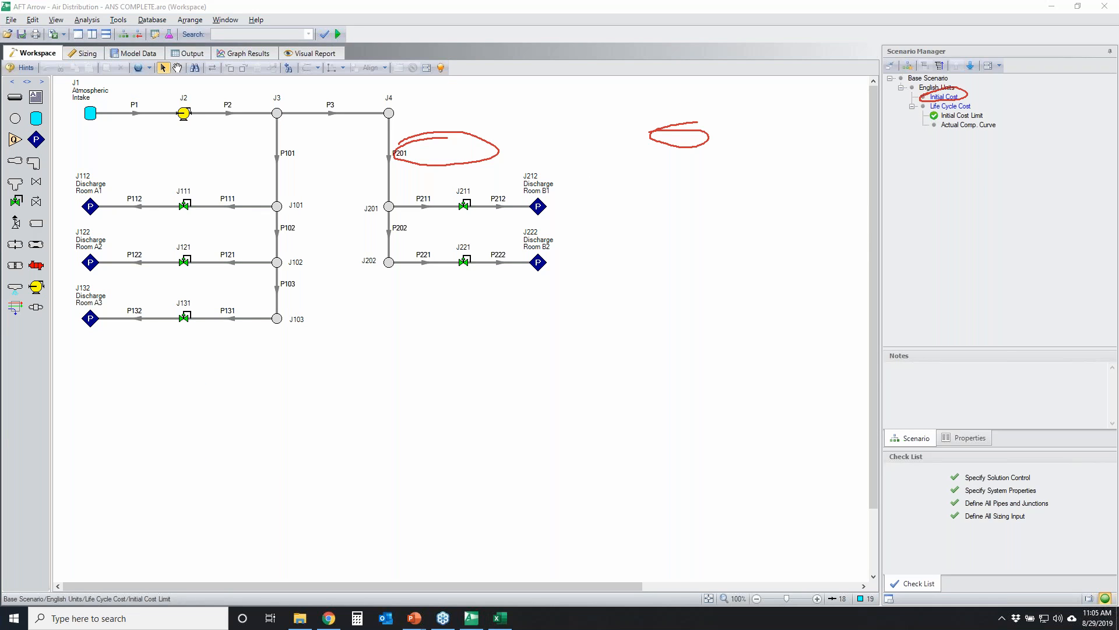
{"action": "key", "text": "Escape"}
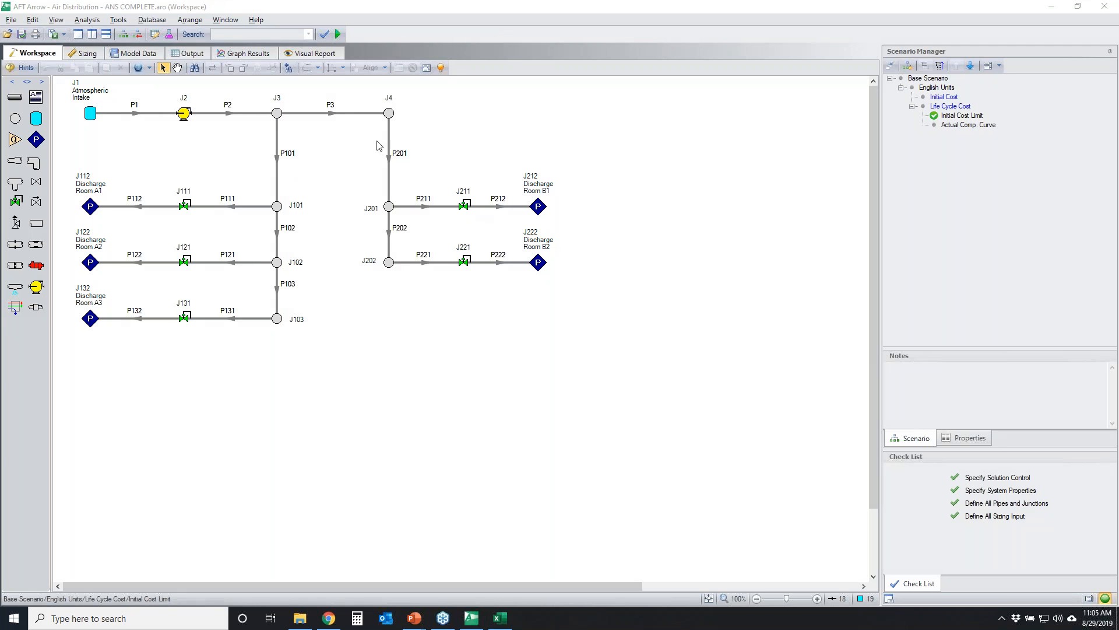
Step: Show only the pipe sizing results and examine the sized nominal sizes, circling pipes 1 and 2 and the remaining pipes, then clear the markings
{"action": "left_click", "coordinate": [188, 54]}
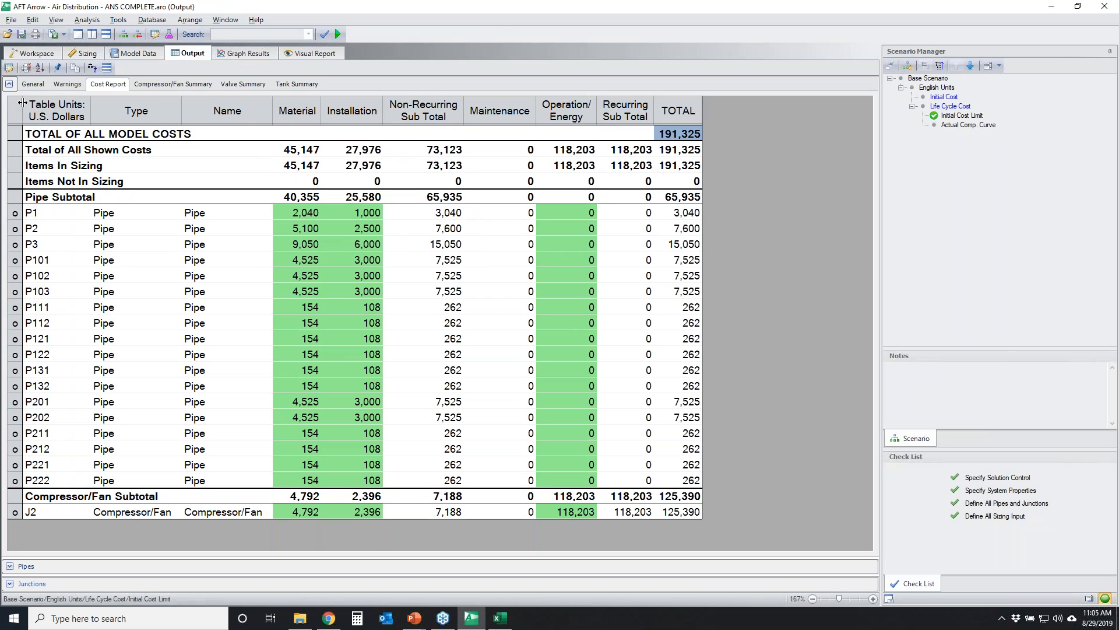
{"action": "left_click", "coordinate": [10, 84]}
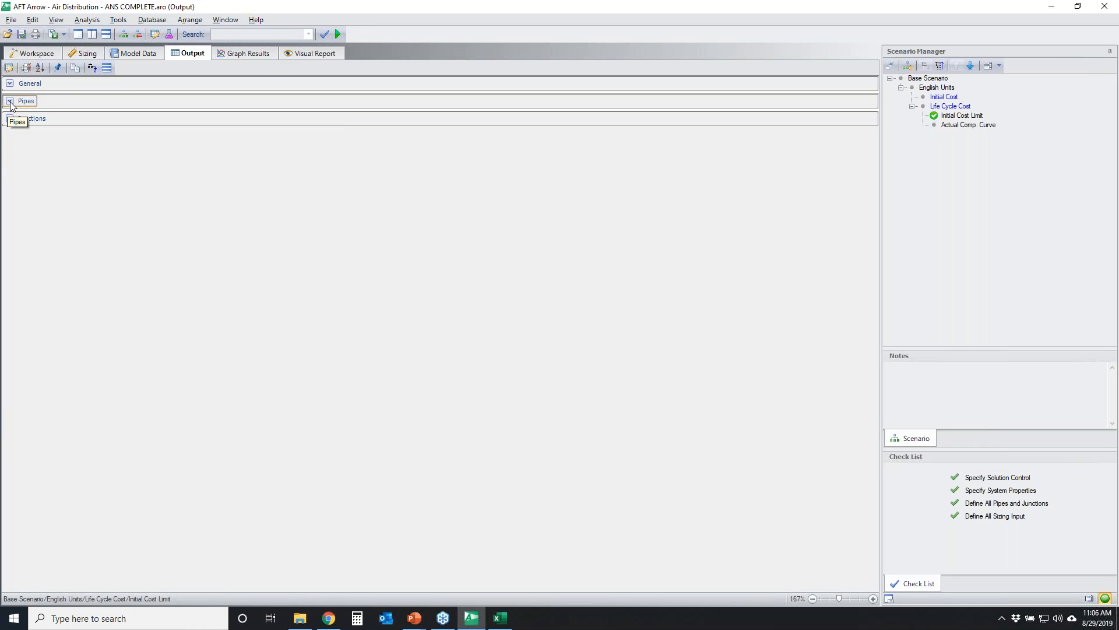
{"action": "left_click", "coordinate": [10, 101]}
{"action": "left_click", "coordinate": [148, 102]}
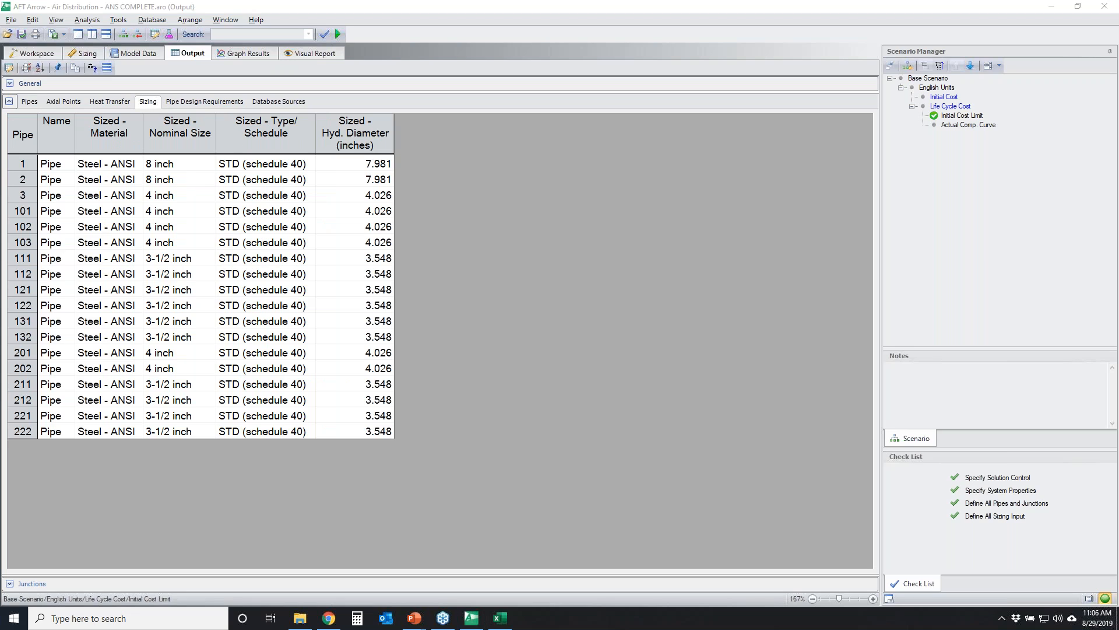
{"action": "mouse_move", "coordinate": [214, 158]}
{"action": "left_mouse_down"}
{"action": "mouse_move", "coordinate": [188, 150]}
{"action": "mouse_move", "coordinate": [161, 173]}
{"action": "mouse_move", "coordinate": [197, 145]}
{"action": "mouse_move", "coordinate": [204, 155]}
{"action": "left_mouse_up"}
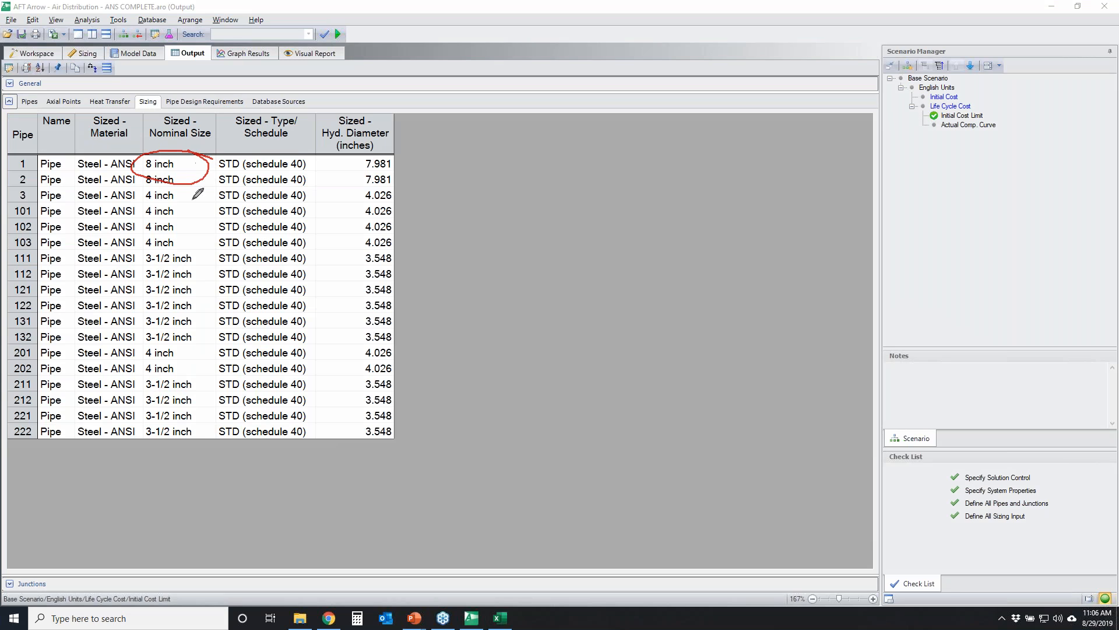
{"action": "mouse_move", "coordinate": [187, 203]}
{"action": "left_mouse_down"}
{"action": "mouse_move", "coordinate": [109, 304]}
{"action": "mouse_move", "coordinate": [163, 438]}
{"action": "mouse_move", "coordinate": [204, 210]}
{"action": "mouse_move", "coordinate": [187, 203]}
{"action": "left_mouse_up"}
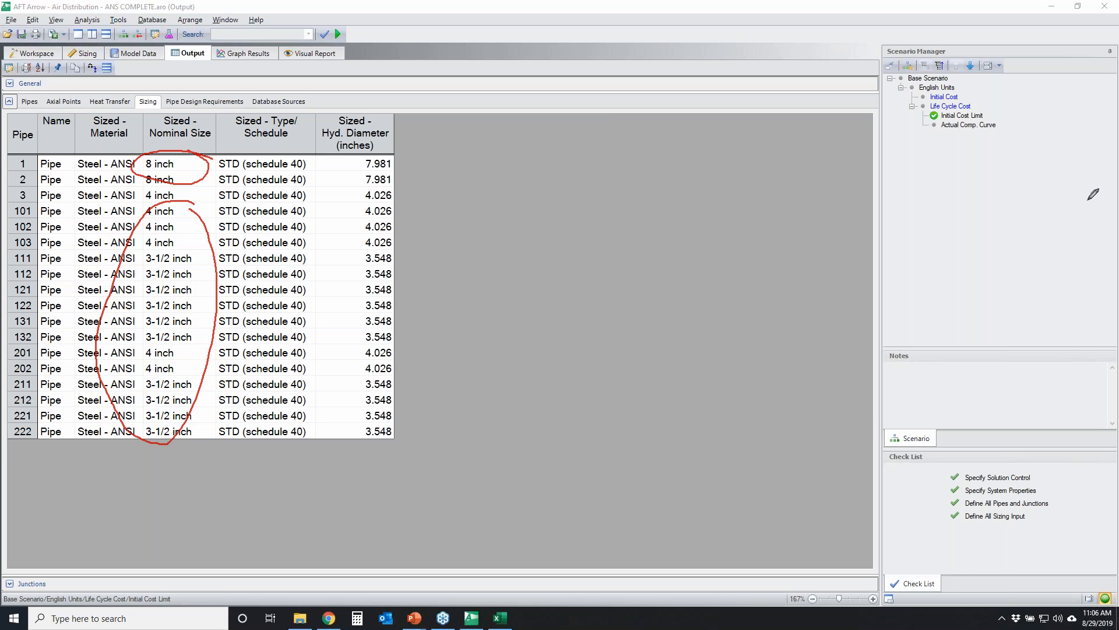
{"action": "key", "text": "Escape"}
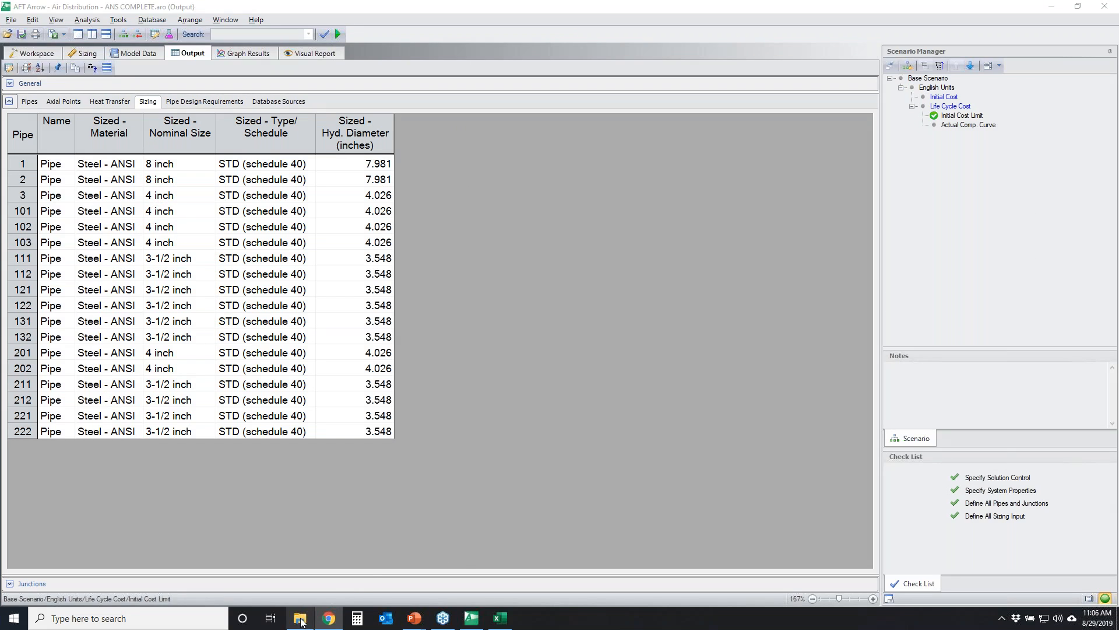
Step: Switch to Chrome and open the AFT website's Contact page to review the product support and sales inquiry options
{"action": "left_click", "coordinate": [329, 618]}
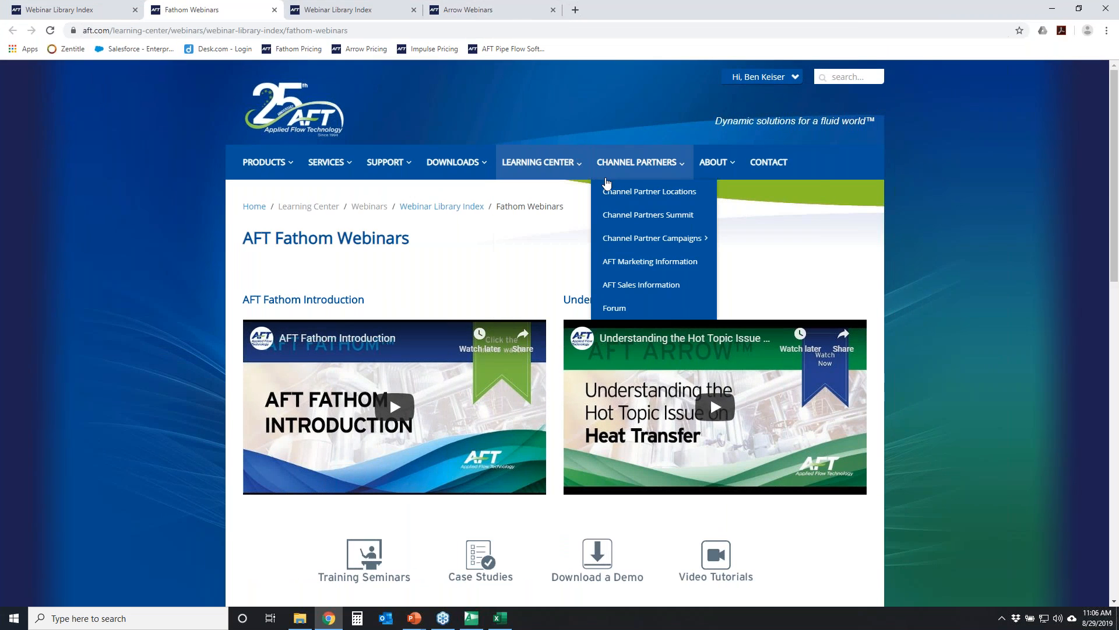
{"action": "mouse_move", "coordinate": [718, 169]}
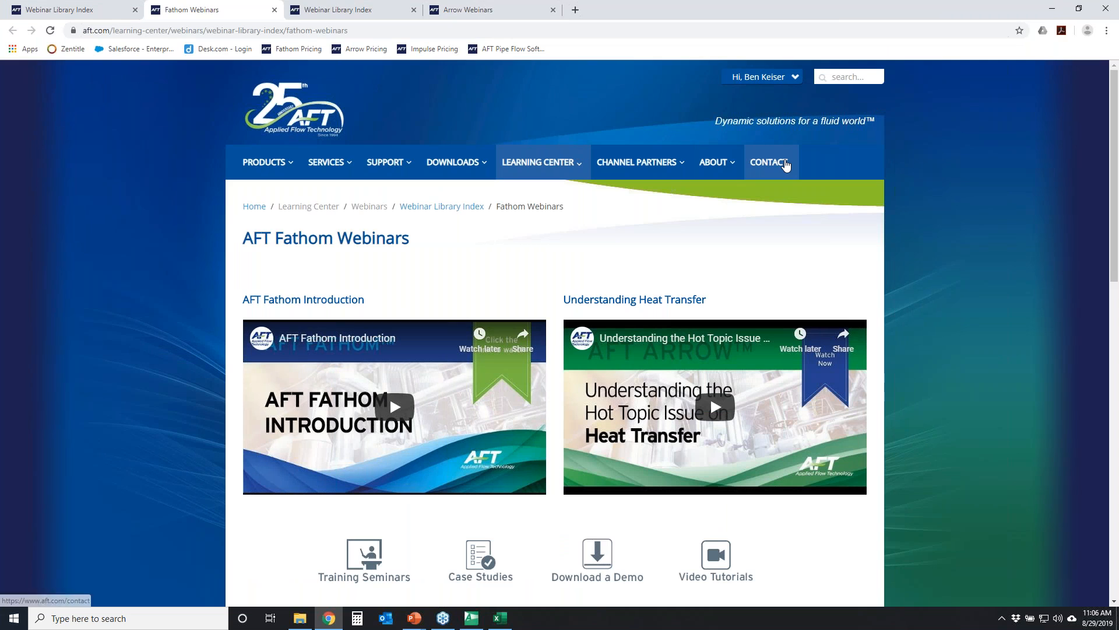
{"action": "left_click", "coordinate": [785, 165]}
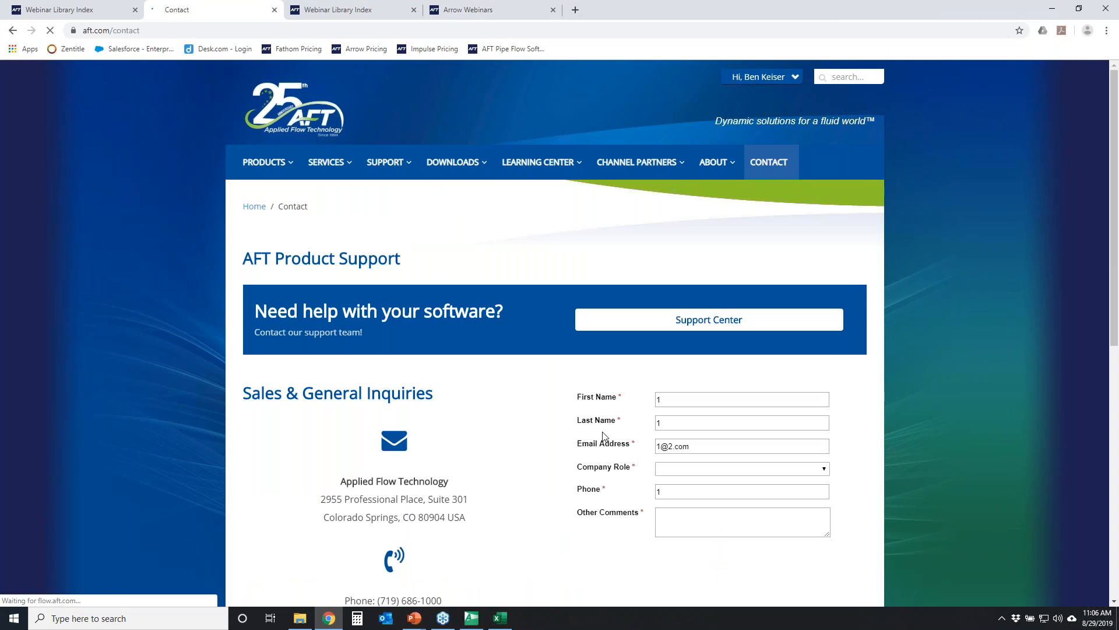
{"action": "scroll", "coordinate": [411, 390], "scroll_direction": "down", "scroll_amount": 3}
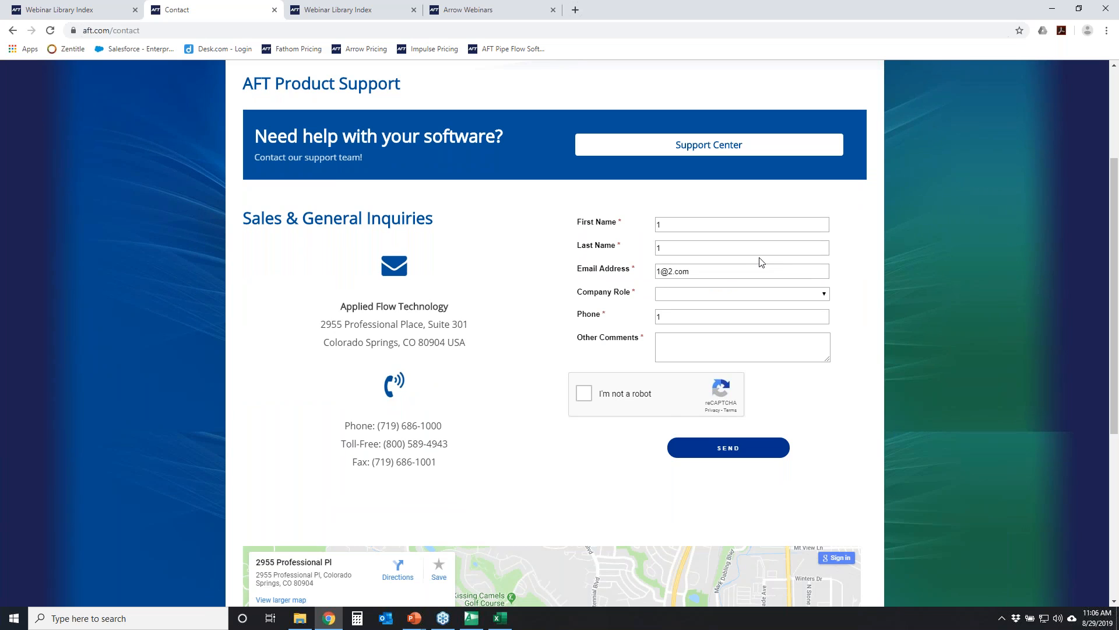
{"action": "scroll", "coordinate": [849, 322], "scroll_direction": "up", "scroll_amount": 3}
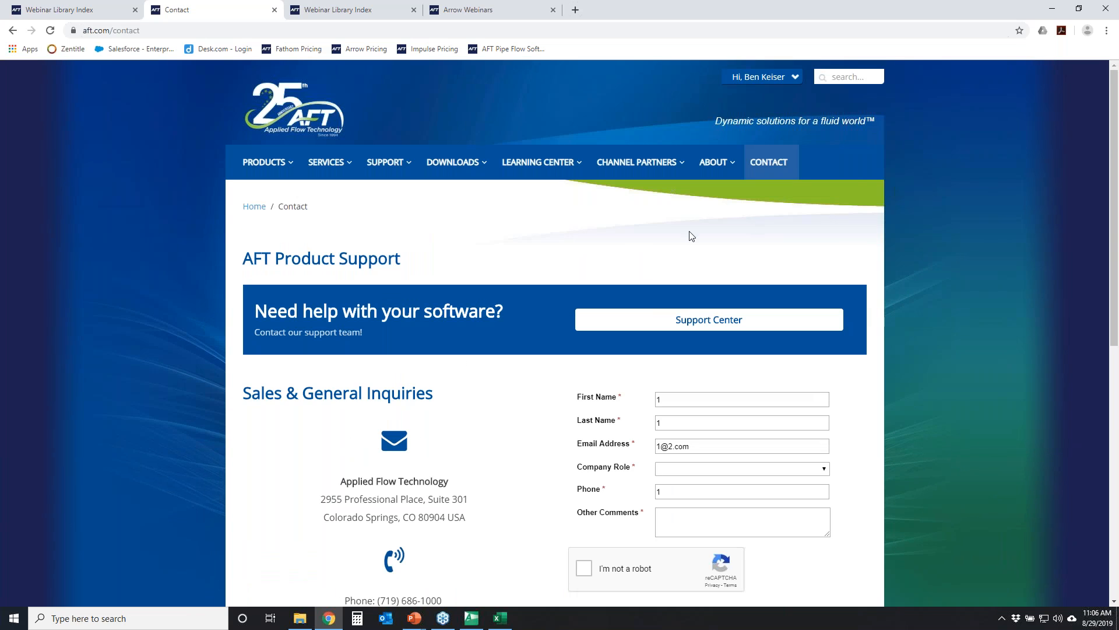
Step: Open the AFT Support Center's request form to review its fields, then close it and return to the Contact page
{"action": "mouse_move", "coordinate": [396, 168]}
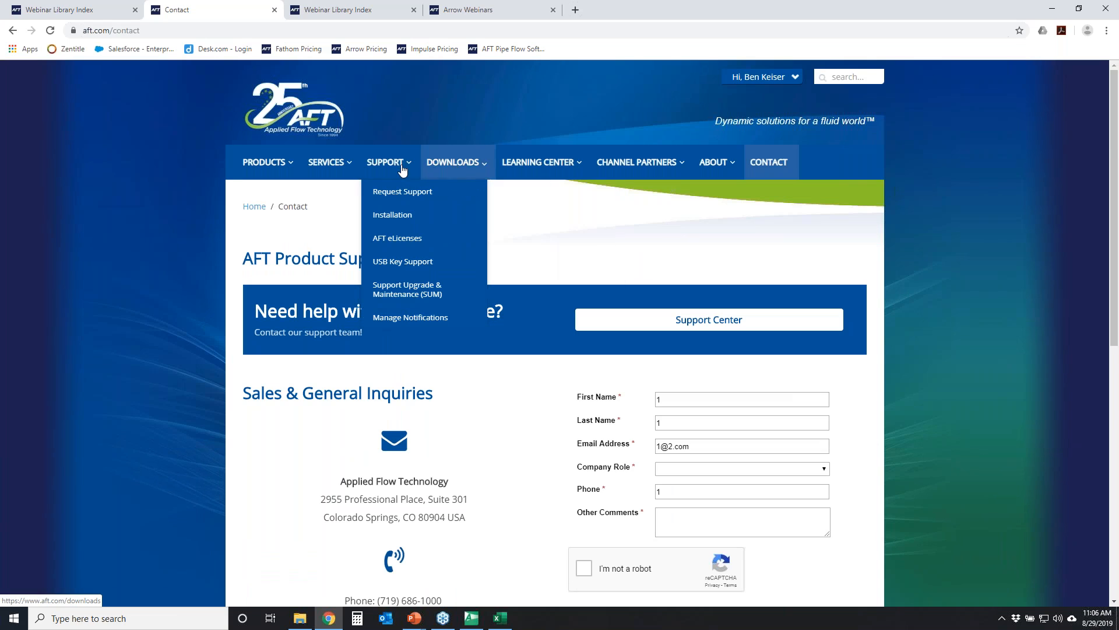
{"action": "left_click", "coordinate": [396, 198]}
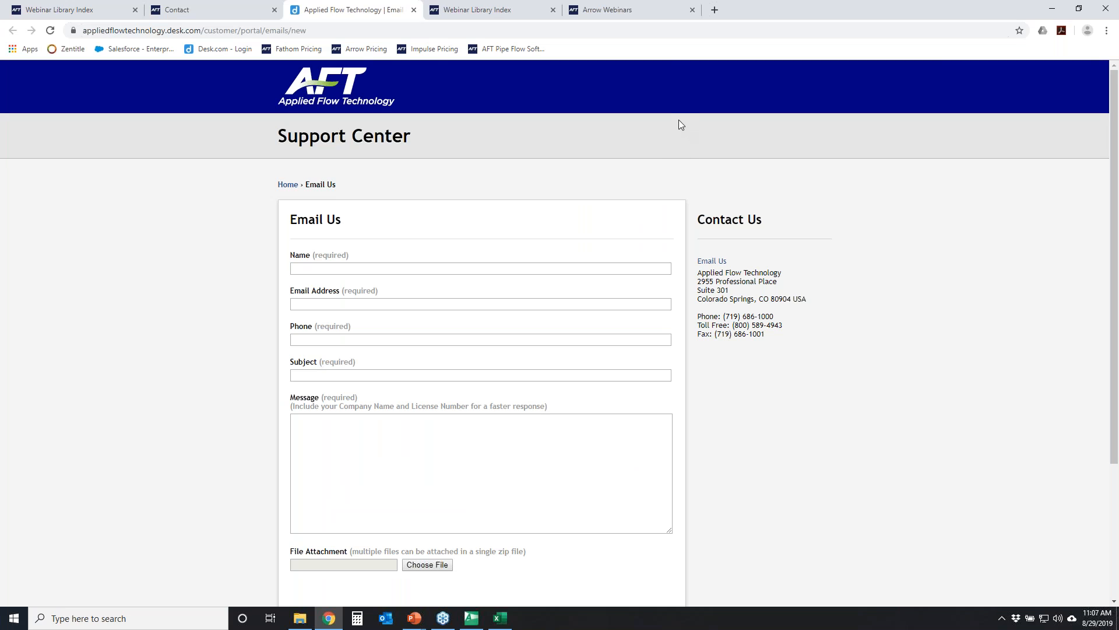
{"action": "left_click", "coordinate": [414, 10]}
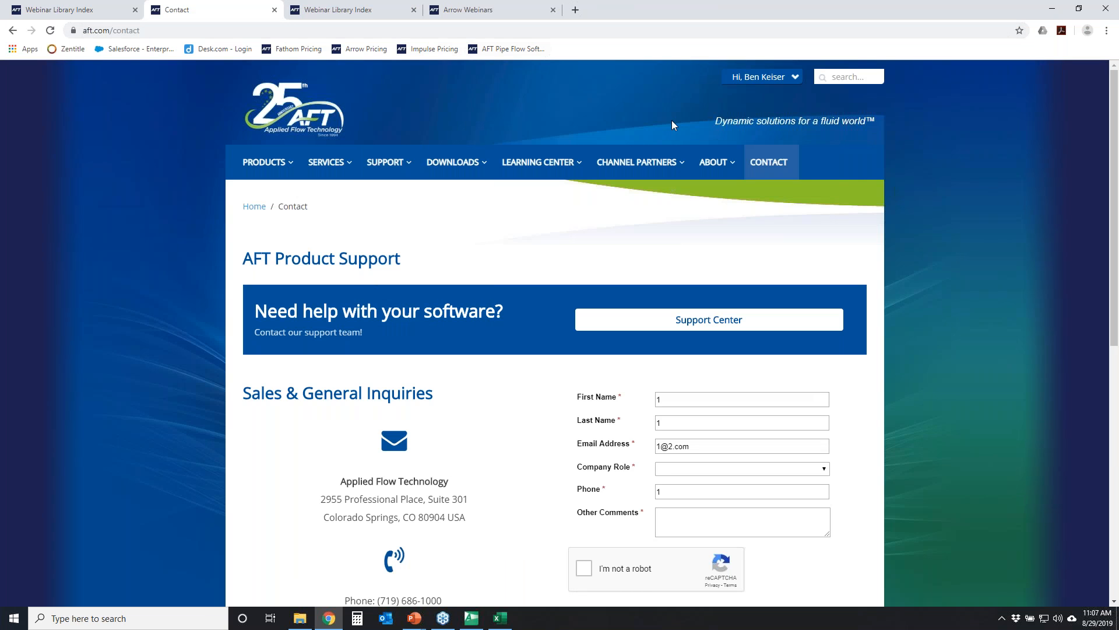